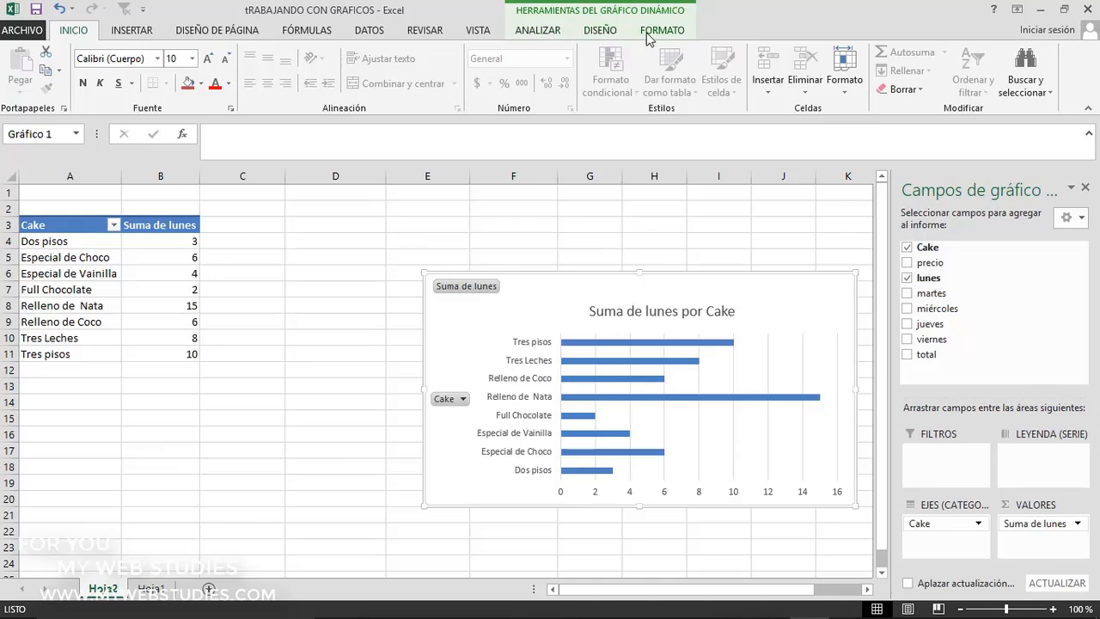
Rename the pivot chart as "venta de cake"
{"action": "left_click", "coordinate": [544, 34]}
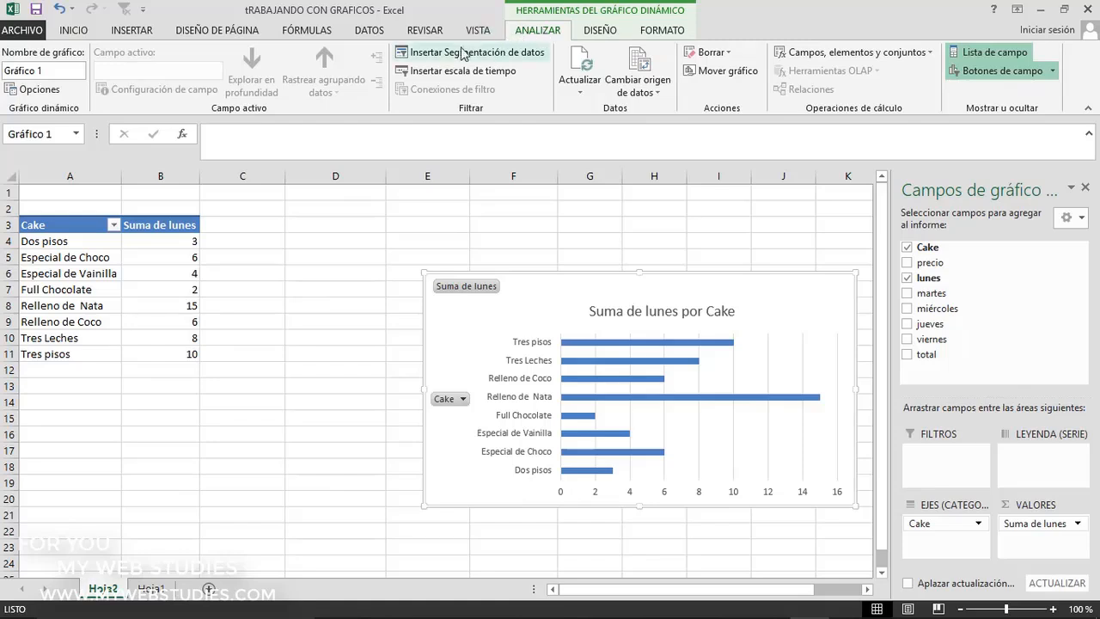
{"action": "left_click", "coordinate": [72, 72]}
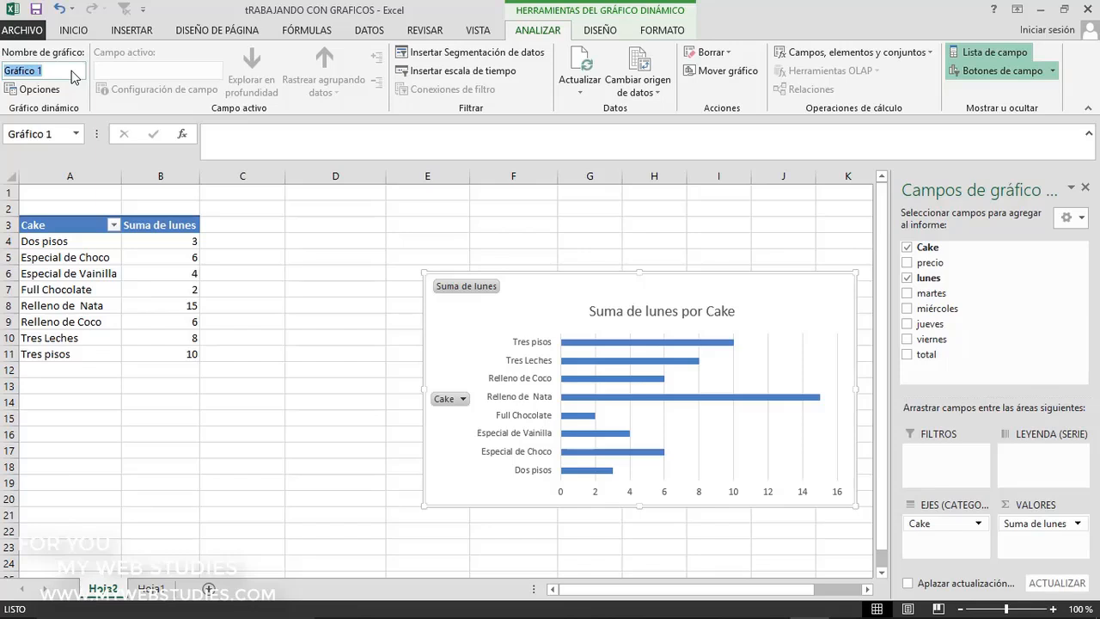
{"action": "type", "text": "venta de cake"}
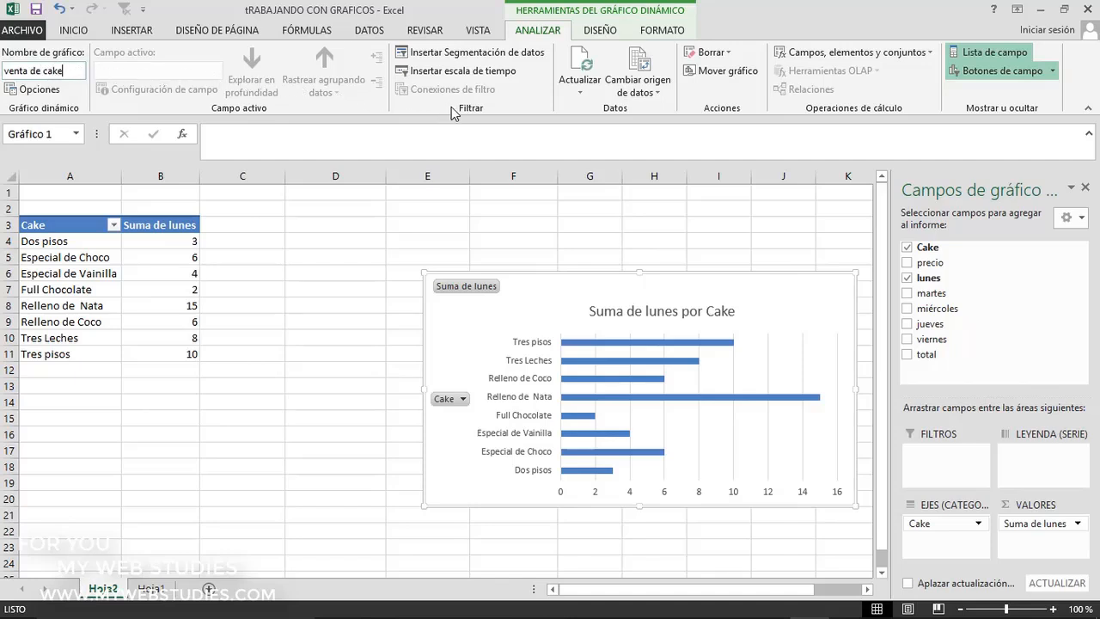
Insert a slicer for the precio field and place it between the pivot table and the chart
{"action": "left_click", "coordinate": [454, 57]}
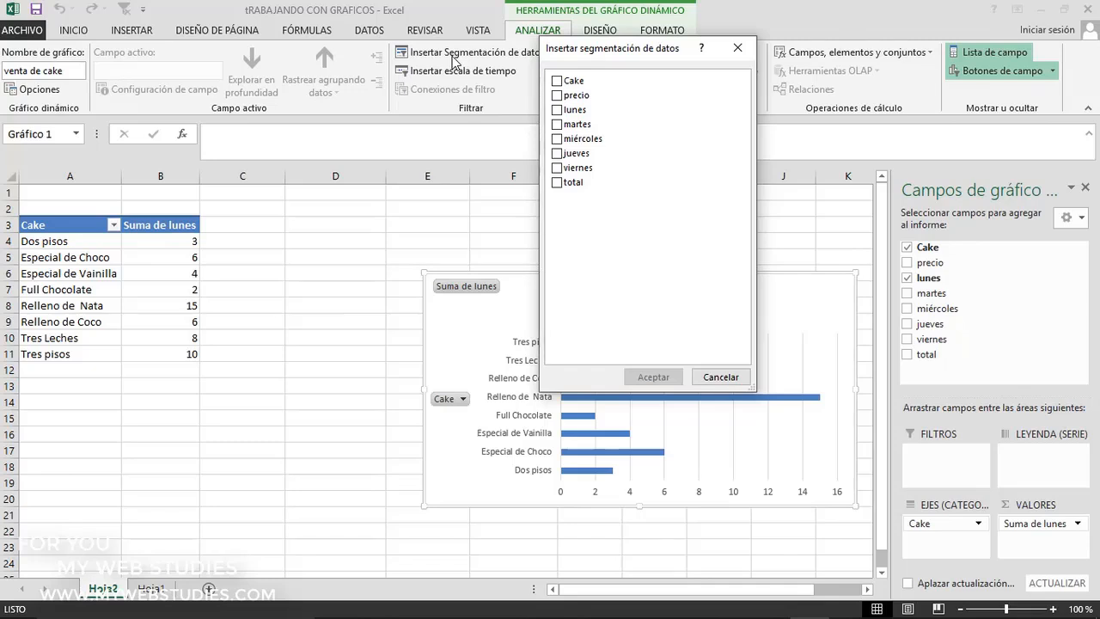
{"action": "left_click", "coordinate": [557, 96]}
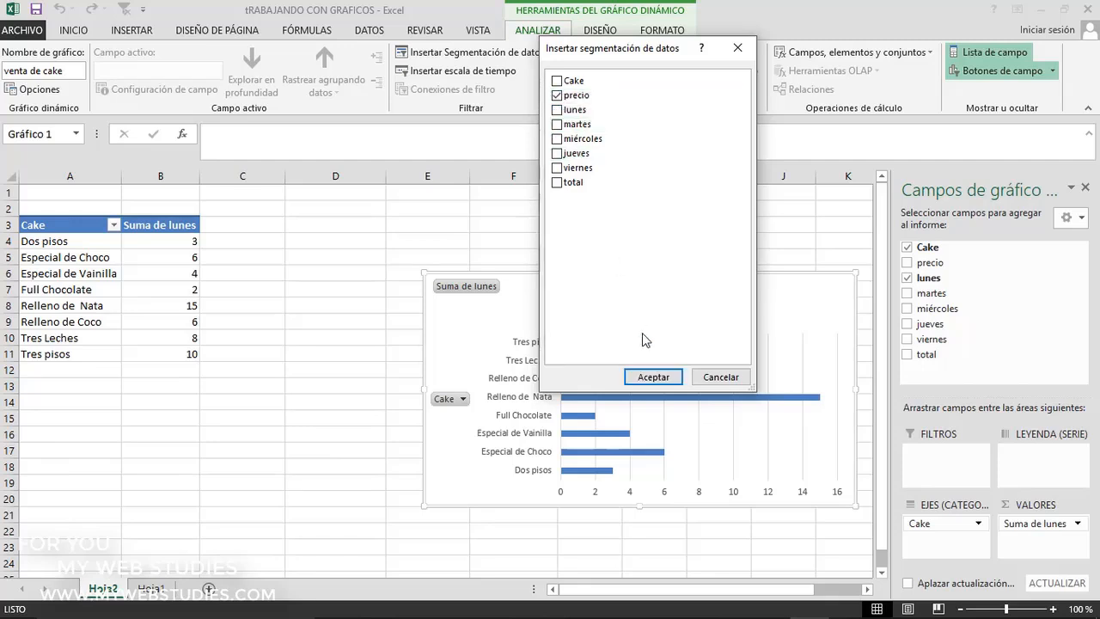
{"action": "left_click", "coordinate": [649, 376]}
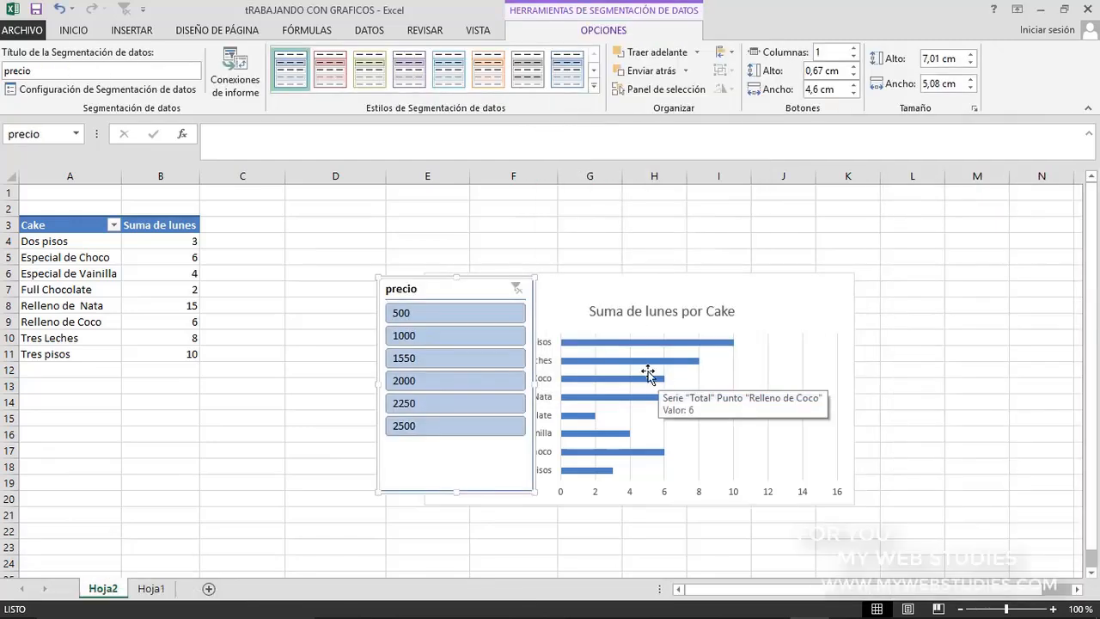
{"action": "left_click_drag", "start_coordinate": [485, 291], "coordinate": [332, 298]}
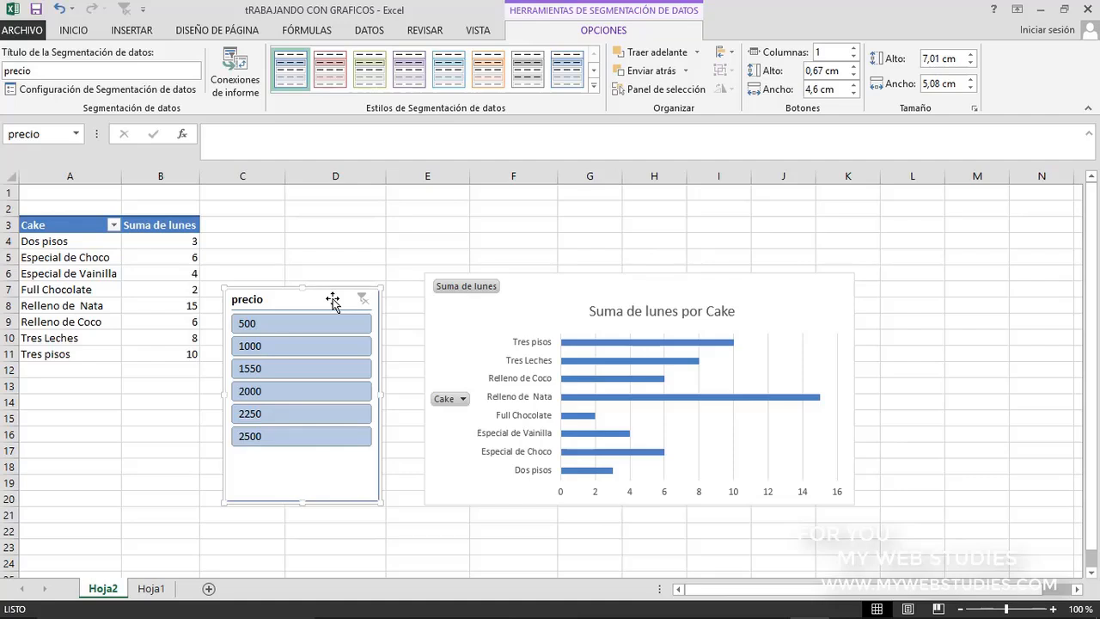
Filter the pivot chart by a precio of 1000 with the slicer, and clear the filter again
{"action": "left_click", "coordinate": [326, 347]}
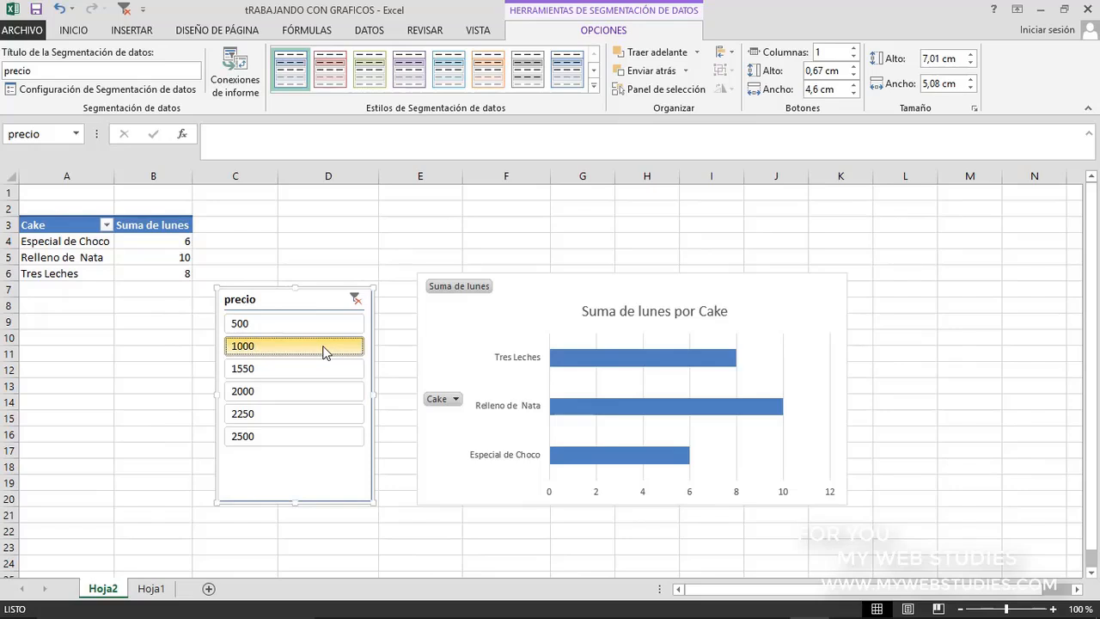
{"action": "left_click", "coordinate": [356, 298]}
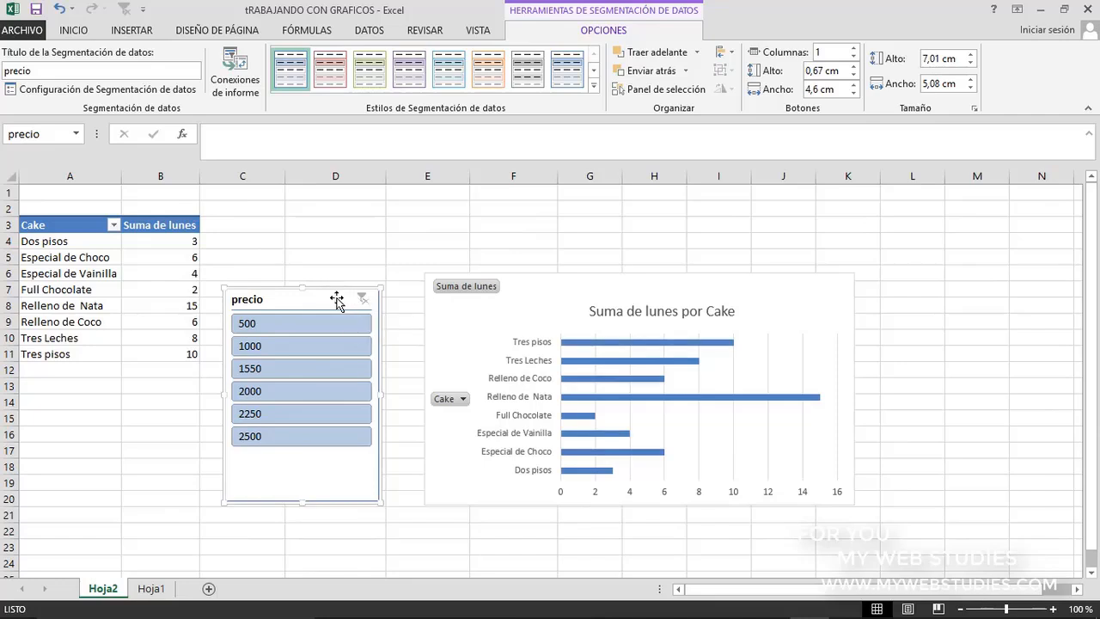
Delete the precio slicer from the sheet
{"action": "key", "text": "Delete"}
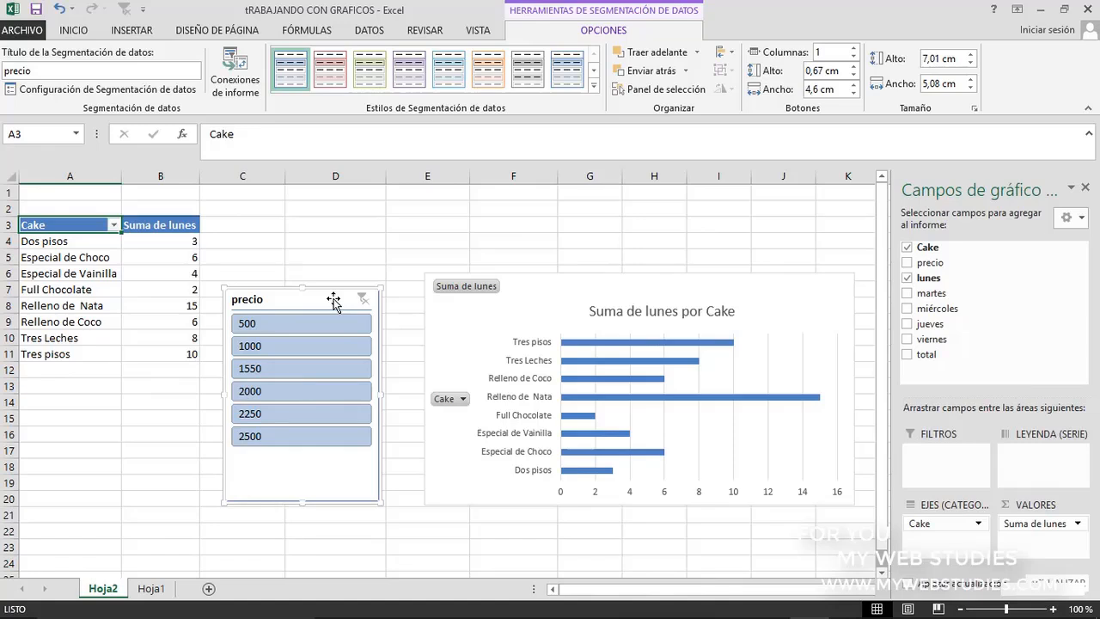
{"action": "key", "text": "Delete"}
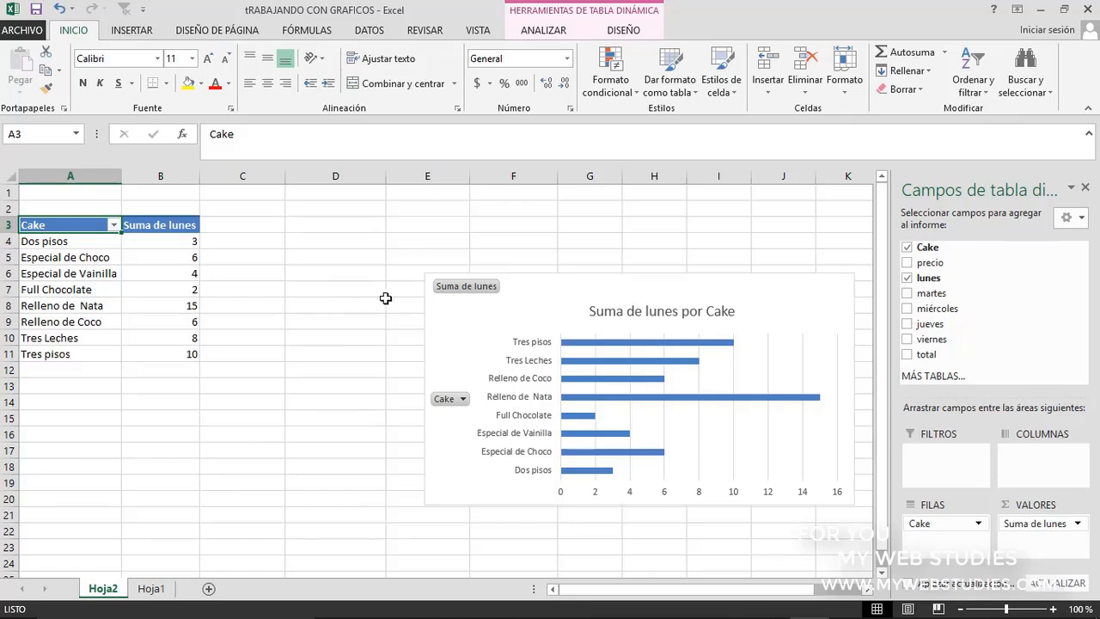
Check the source data range of the pivot chart and leave it as it is
{"action": "left_click", "coordinate": [523, 287]}
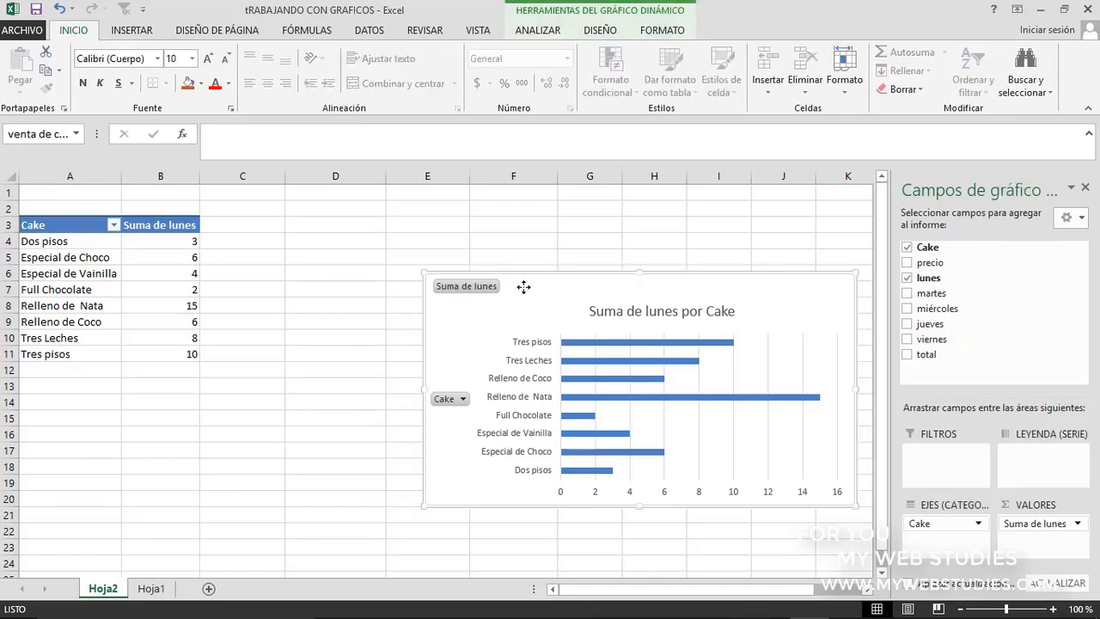
{"action": "left_click", "coordinate": [557, 37]}
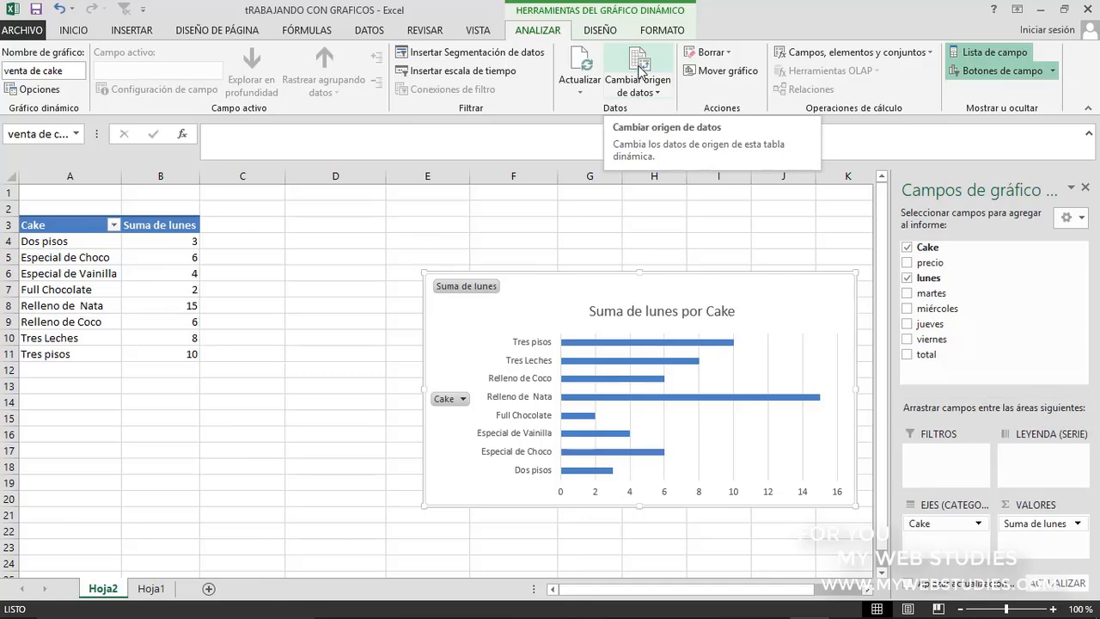
{"action": "left_click", "coordinate": [639, 69]}
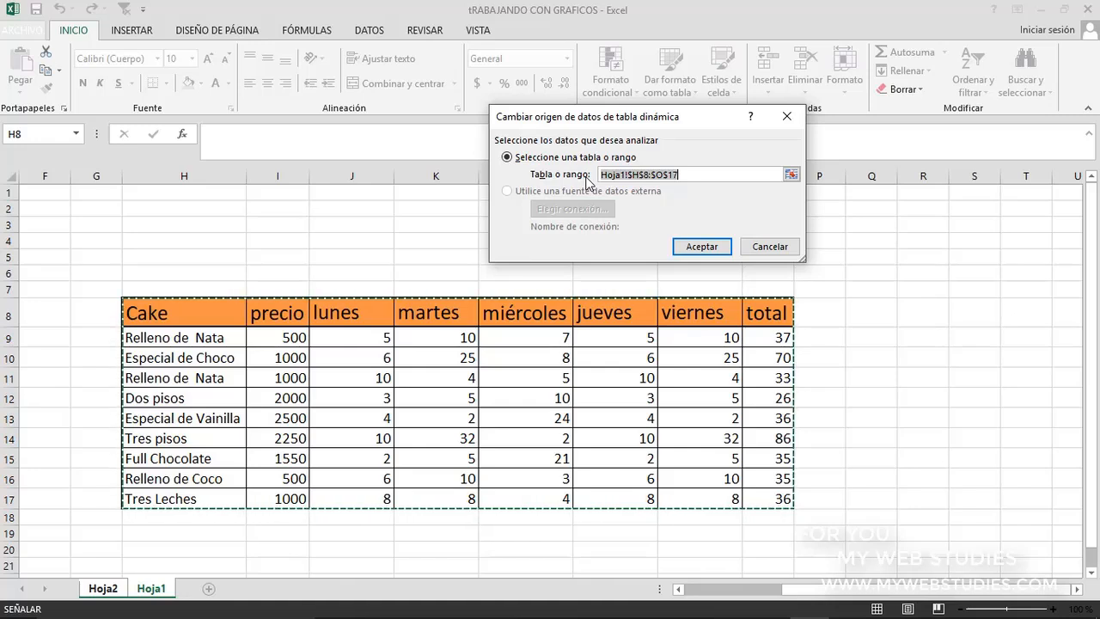
{"action": "left_click", "coordinate": [759, 246]}
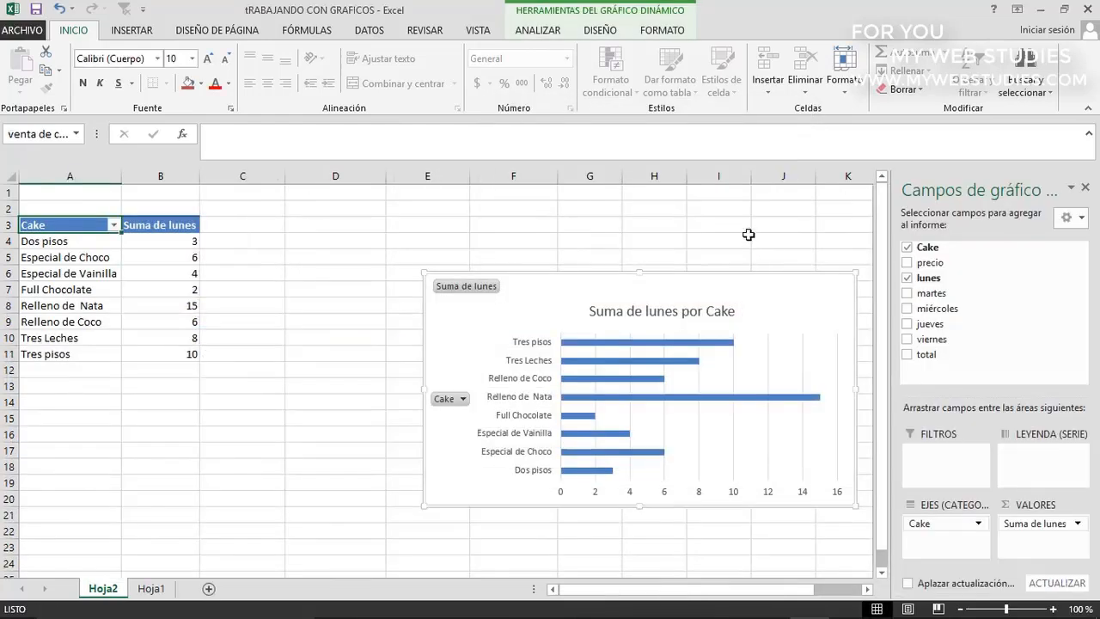
Look at the pivot chart's clearing options and the destination choices for moving the chart, and cancel
{"action": "left_click", "coordinate": [539, 31]}
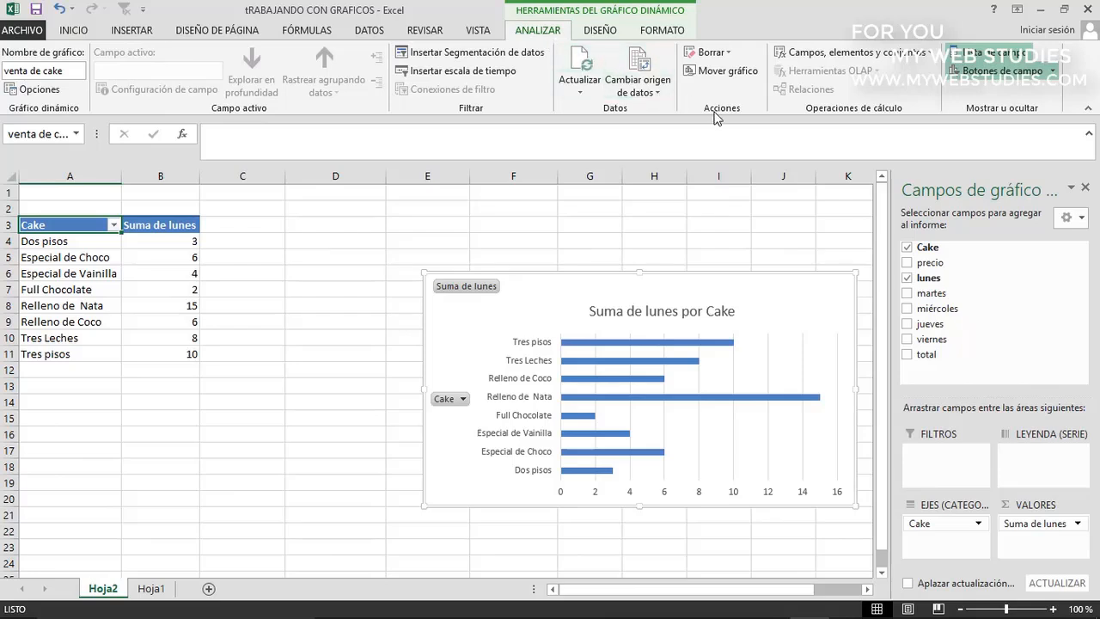
{"action": "left_click", "coordinate": [709, 53]}
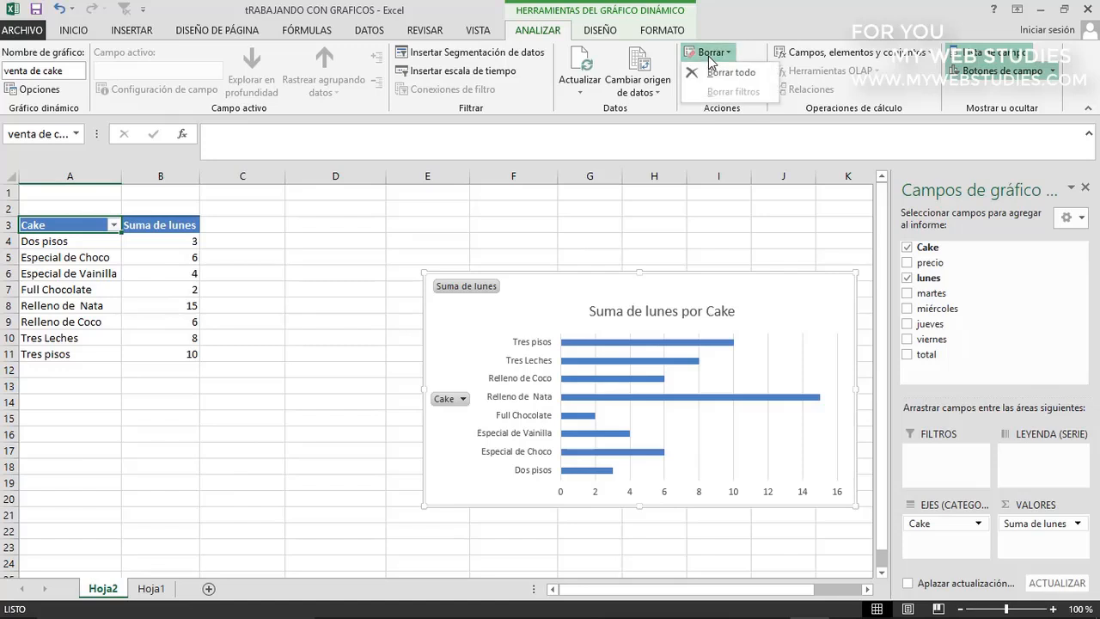
{"action": "left_click", "coordinate": [709, 57]}
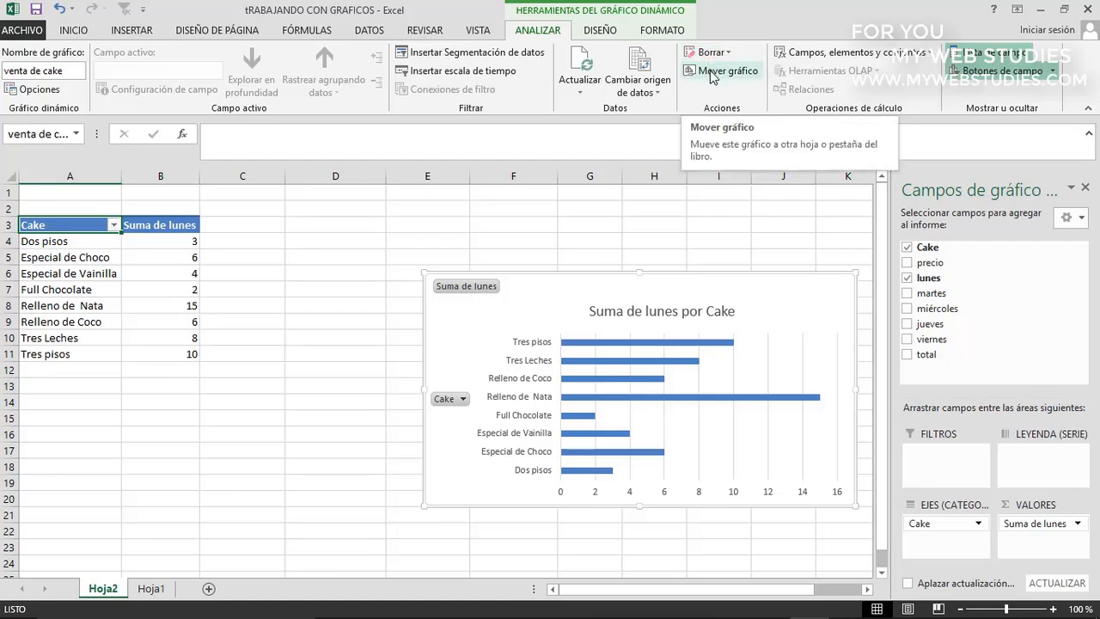
{"action": "left_click", "coordinate": [710, 74]}
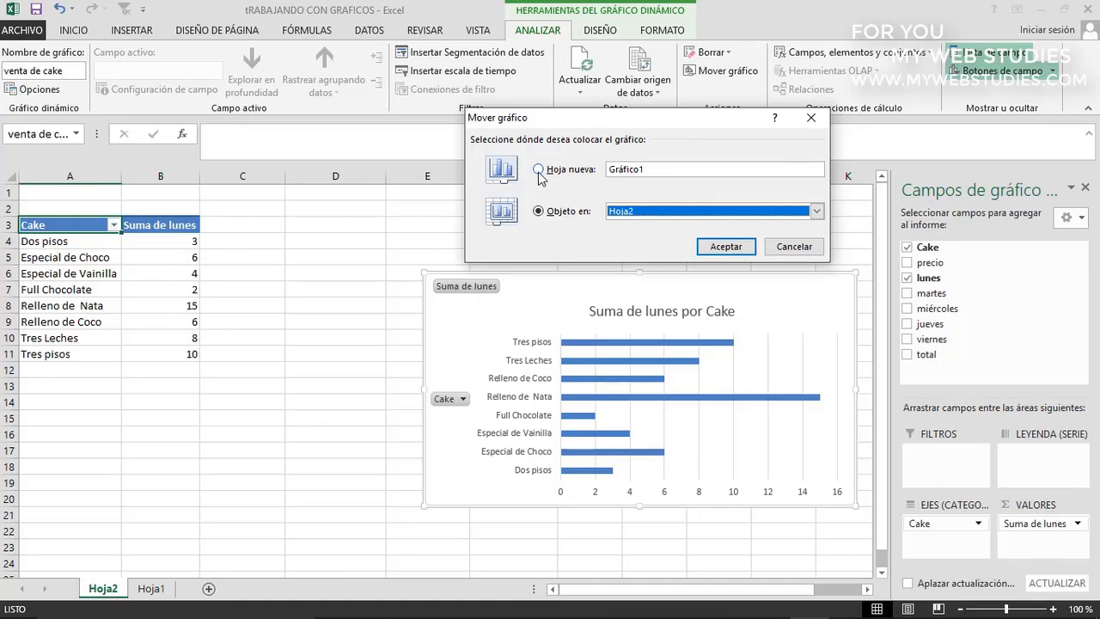
{"action": "left_click", "coordinate": [778, 249]}
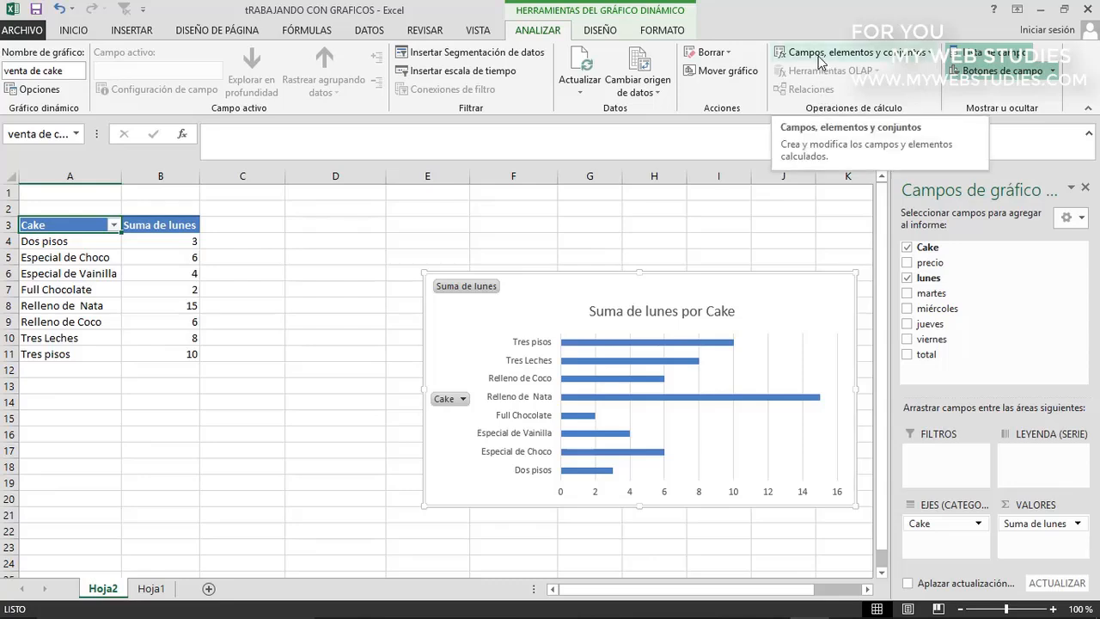
Toggle the pivot chart's field list and its field buttons off and back on
{"action": "left_click", "coordinate": [990, 60]}
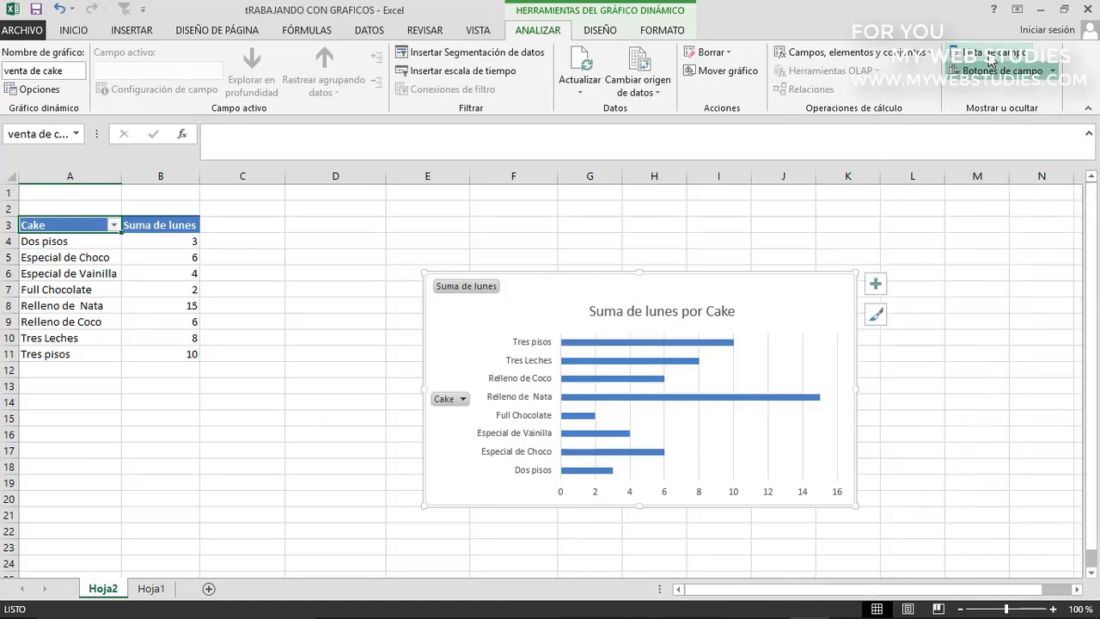
{"action": "left_click", "coordinate": [991, 60]}
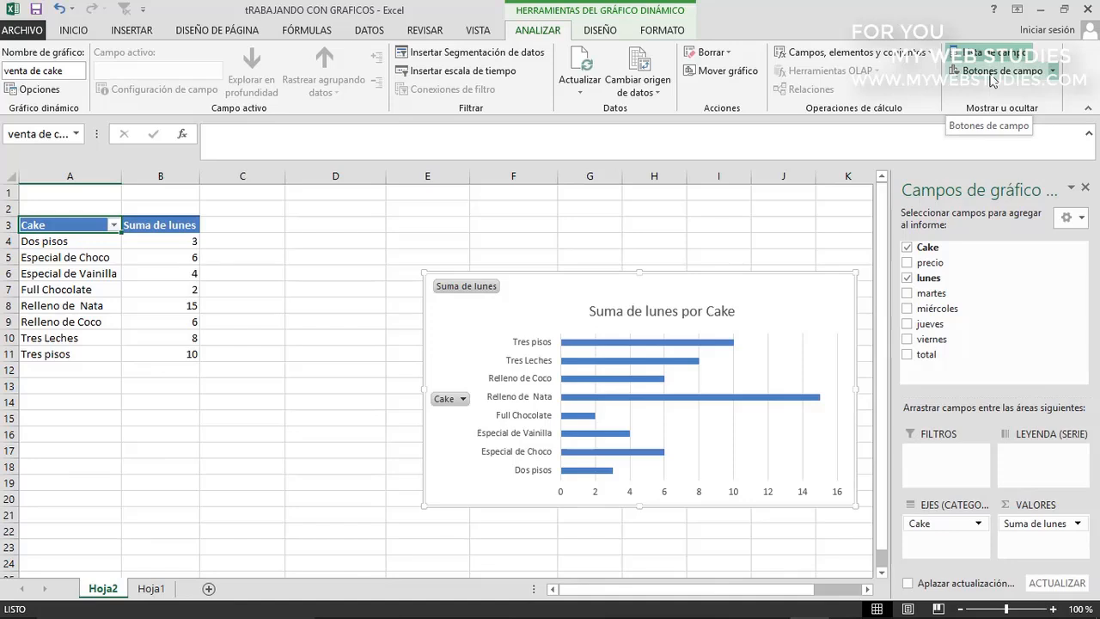
{"action": "left_click", "coordinate": [992, 75]}
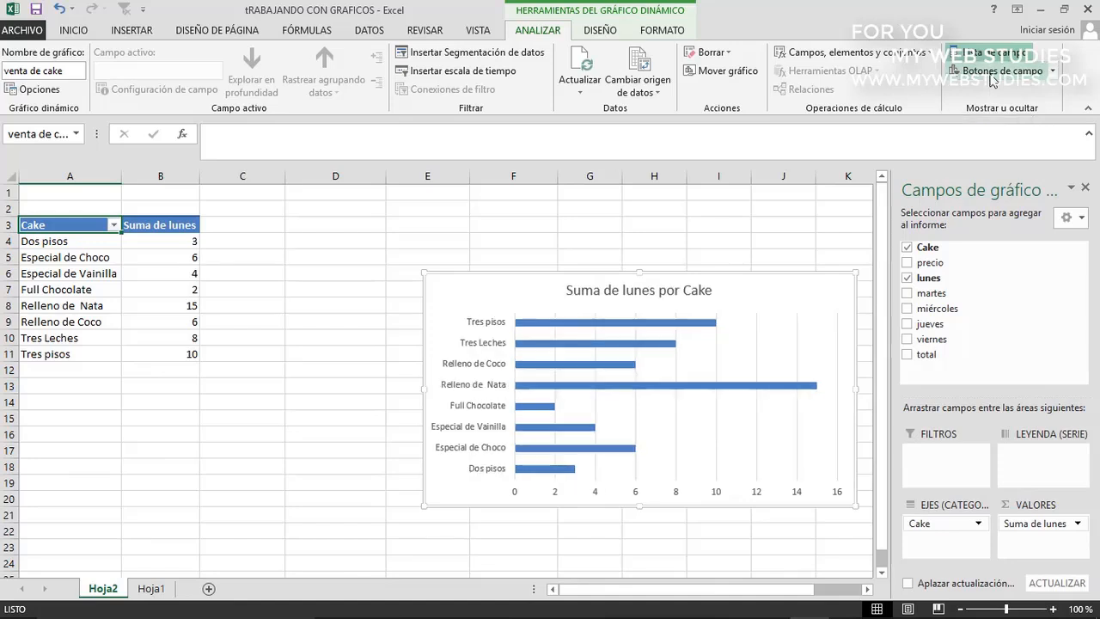
{"action": "left_click", "coordinate": [992, 75]}
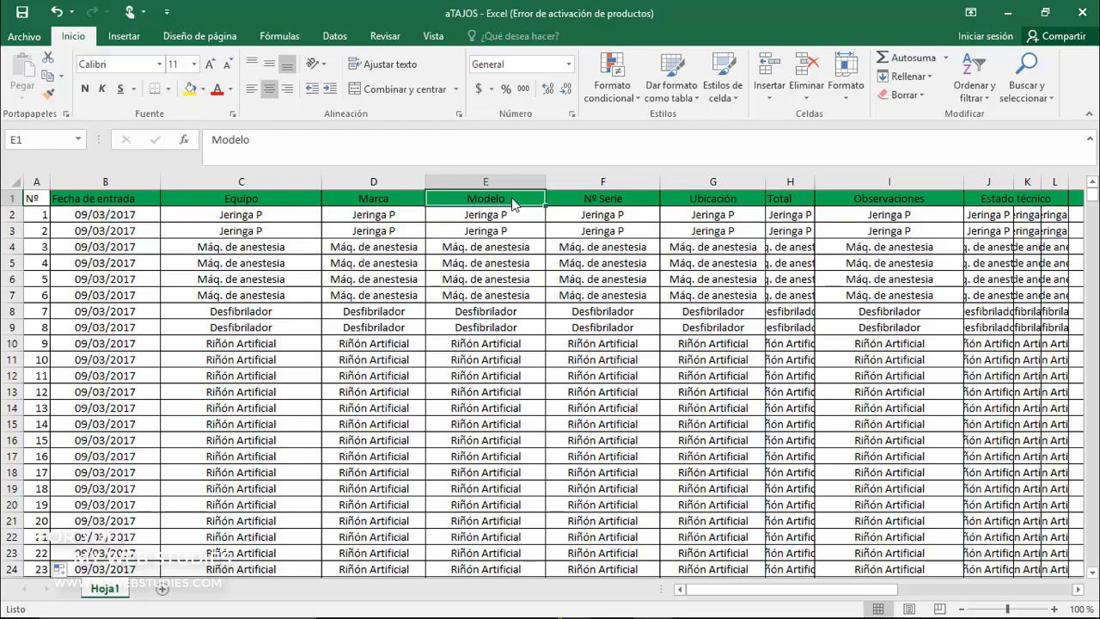
{"action": "left_click", "coordinate": [234, 41]}
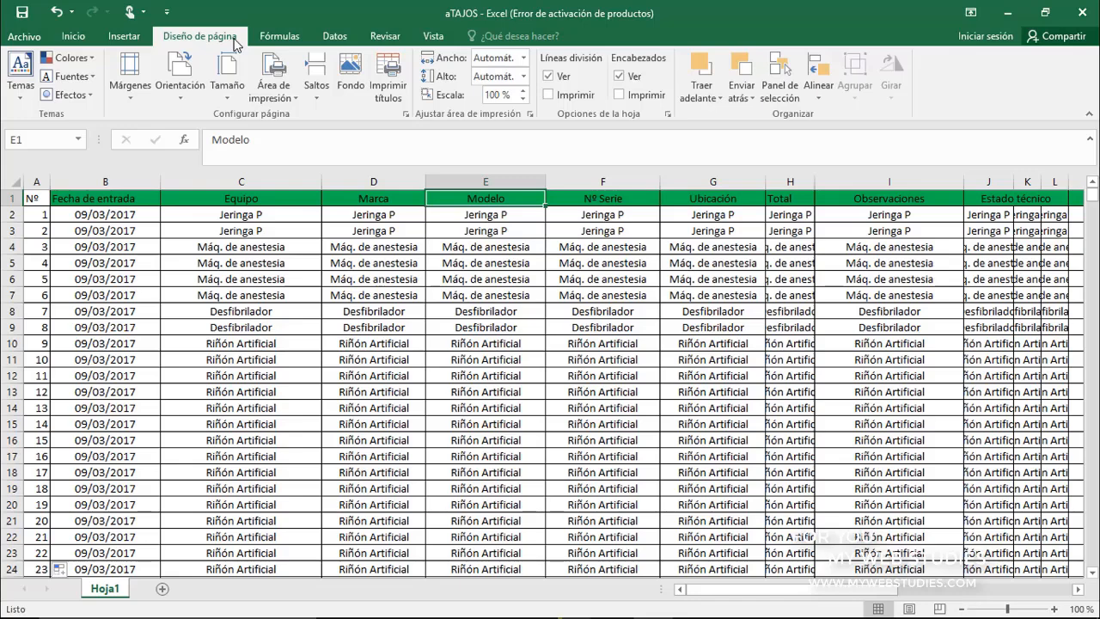
{"action": "scroll", "coordinate": [235, 43], "scroll_direction": "down", "scroll_amount": 4}
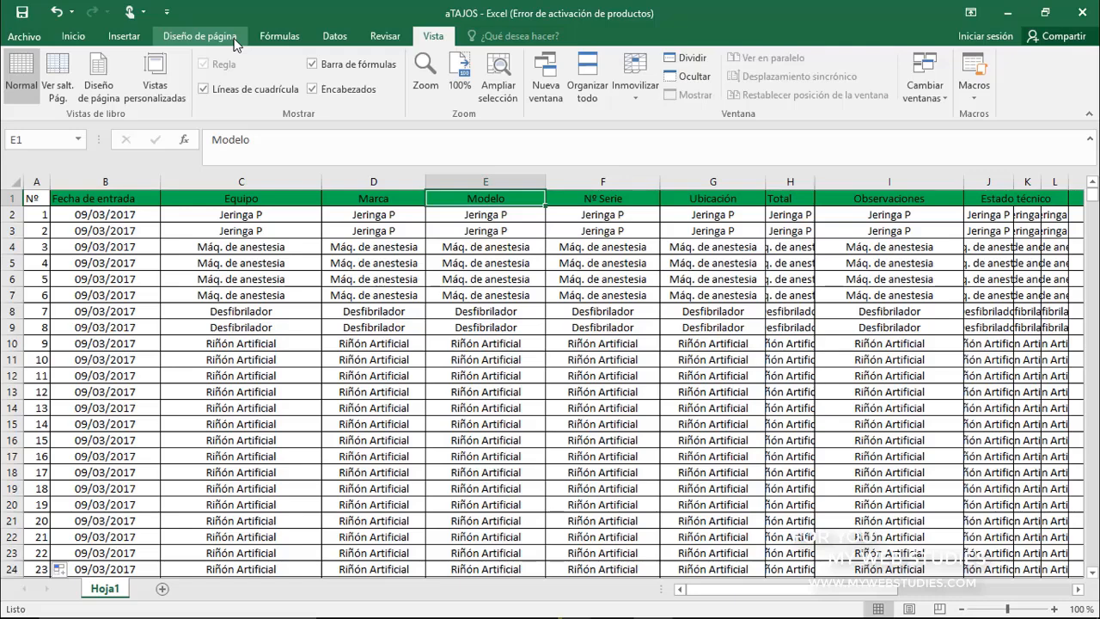
{"action": "scroll", "coordinate": [234, 43], "scroll_direction": "up", "scroll_amount": 4}
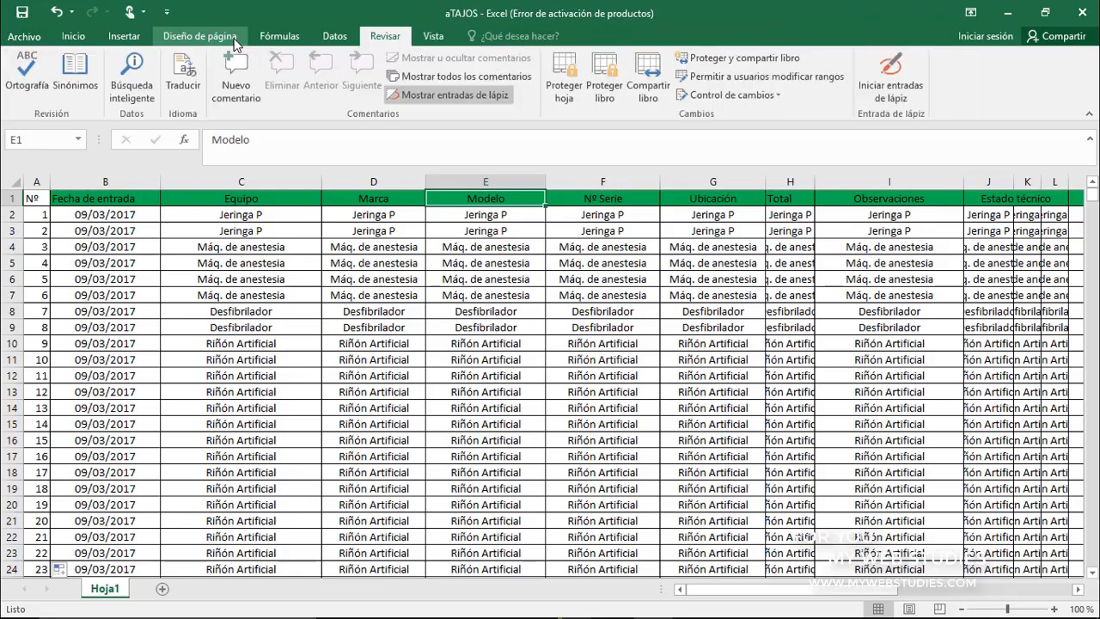
{"action": "scroll", "coordinate": [235, 43], "scroll_direction": "up", "scroll_amount": 2}
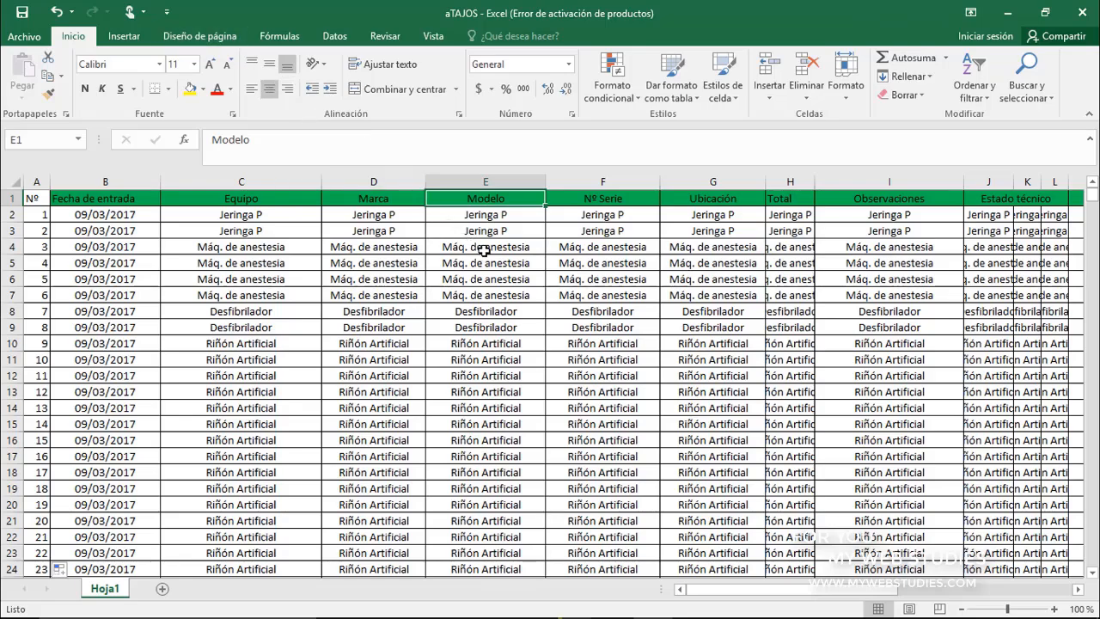
Browse down the equipment list on Hoja1 and select cell E116 in the Modelo column
{"action": "scroll", "coordinate": [484, 250], "scroll_direction": "down", "scroll_amount": 4}
{"action": "scroll", "coordinate": [484, 250], "scroll_direction": "down", "scroll_amount": 12}
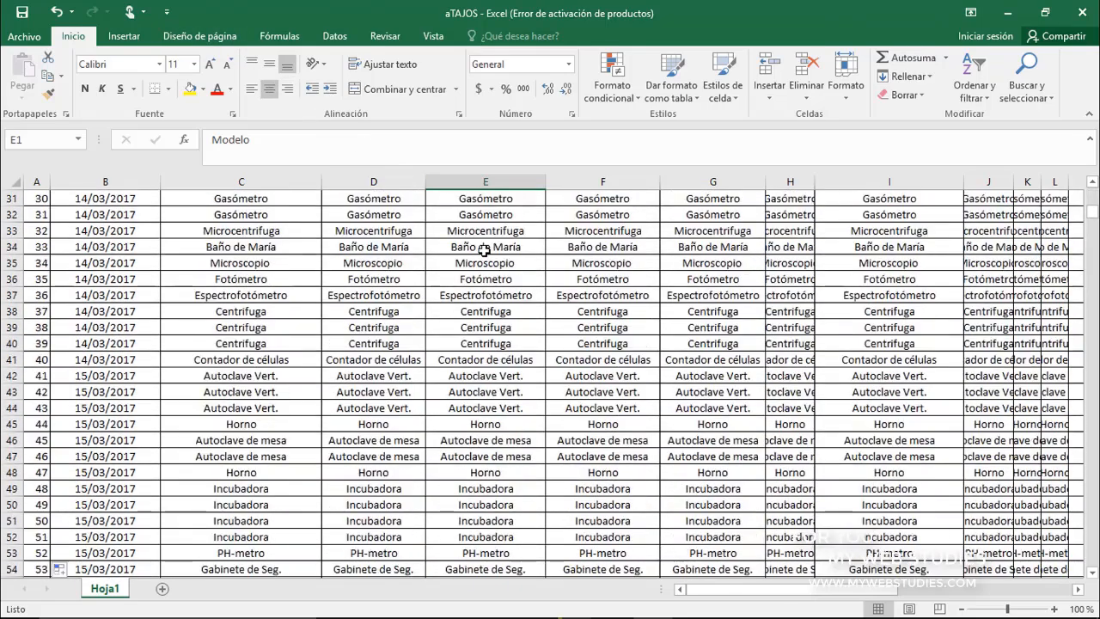
{"action": "scroll", "coordinate": [483, 250], "scroll_direction": "down", "scroll_amount": 2}
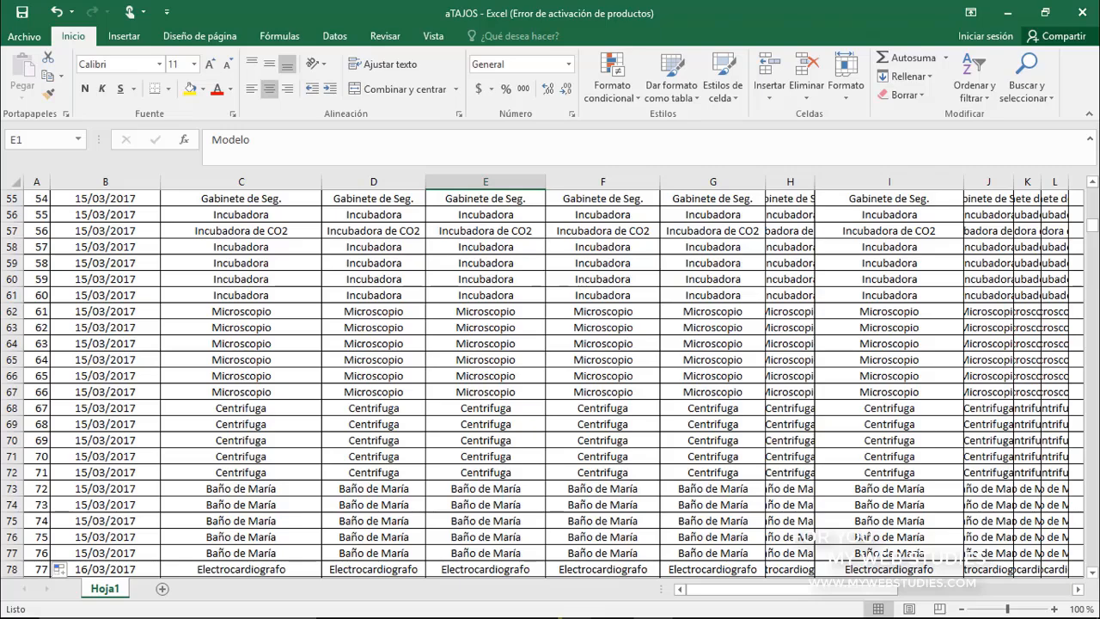
{"action": "left_click_drag", "start_coordinate": [1094, 574], "coordinate": [1094, 574]}
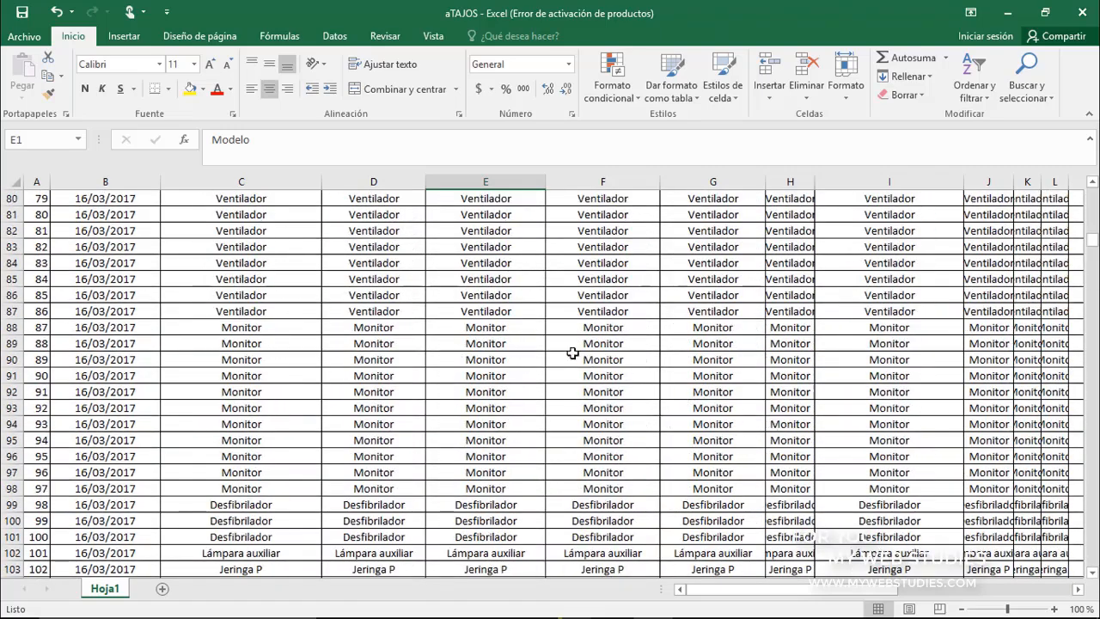
{"action": "scroll", "coordinate": [531, 336], "scroll_direction": "down", "scroll_amount": 9}
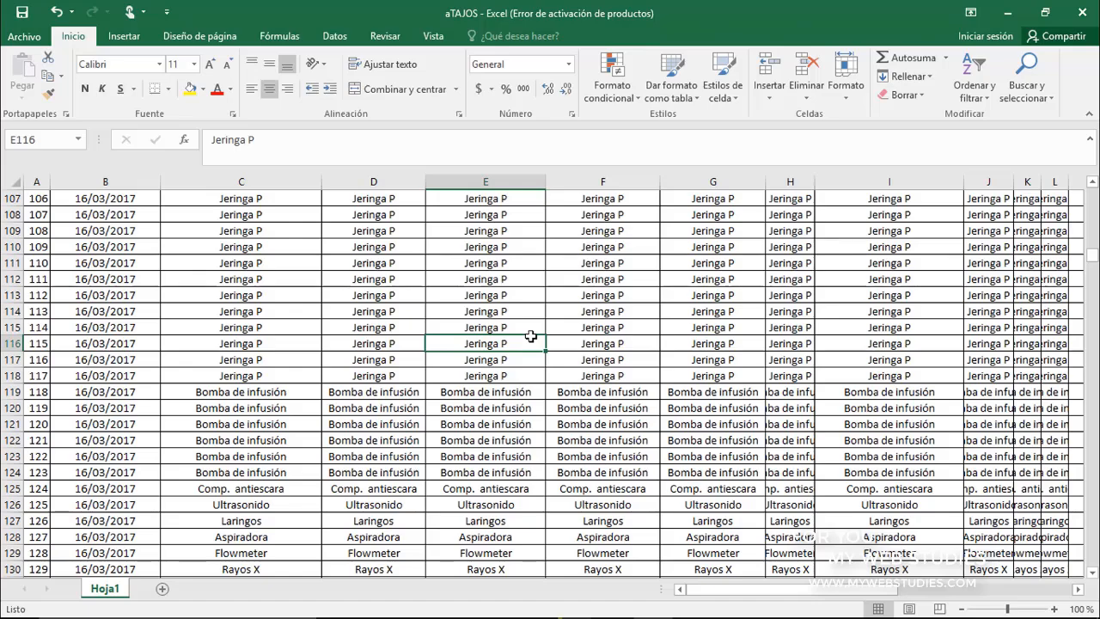
Jump to the last filled row of the column and the last filled column of that row, ending on cell M645
{"action": "key", "text": "ctrl+Down"}
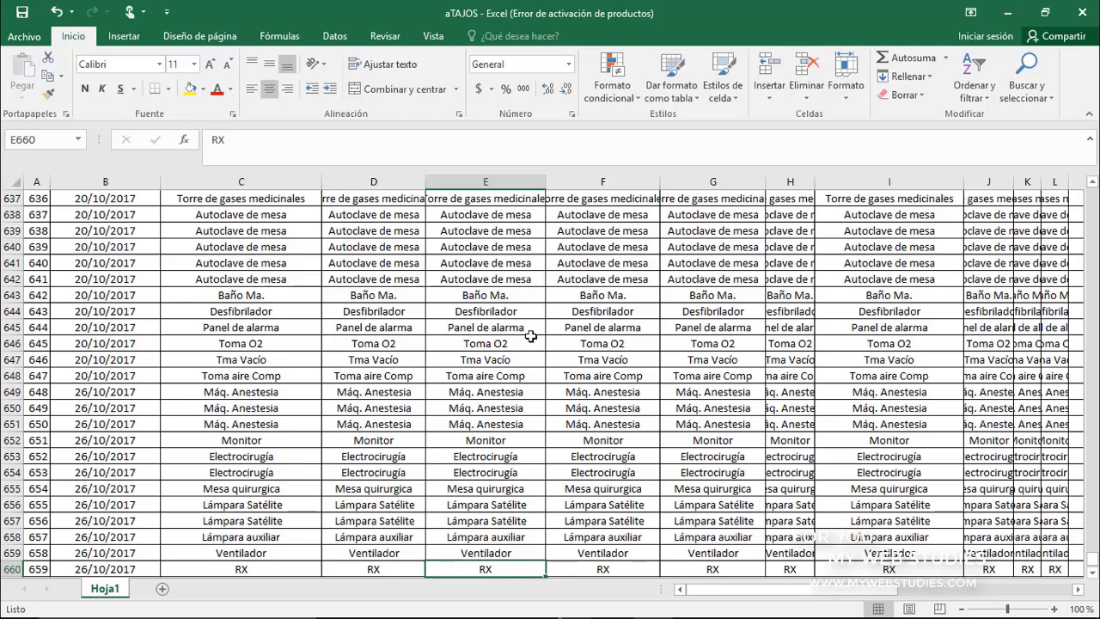
{"action": "key", "text": "ctrl+Right"}
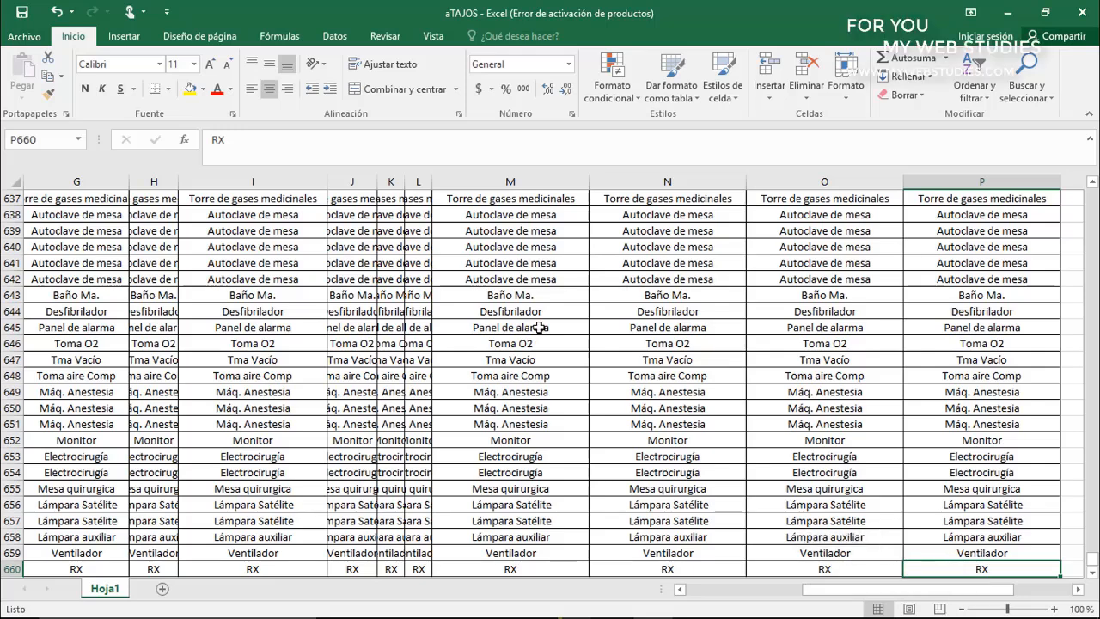
{"action": "left_click", "coordinate": [539, 328]}
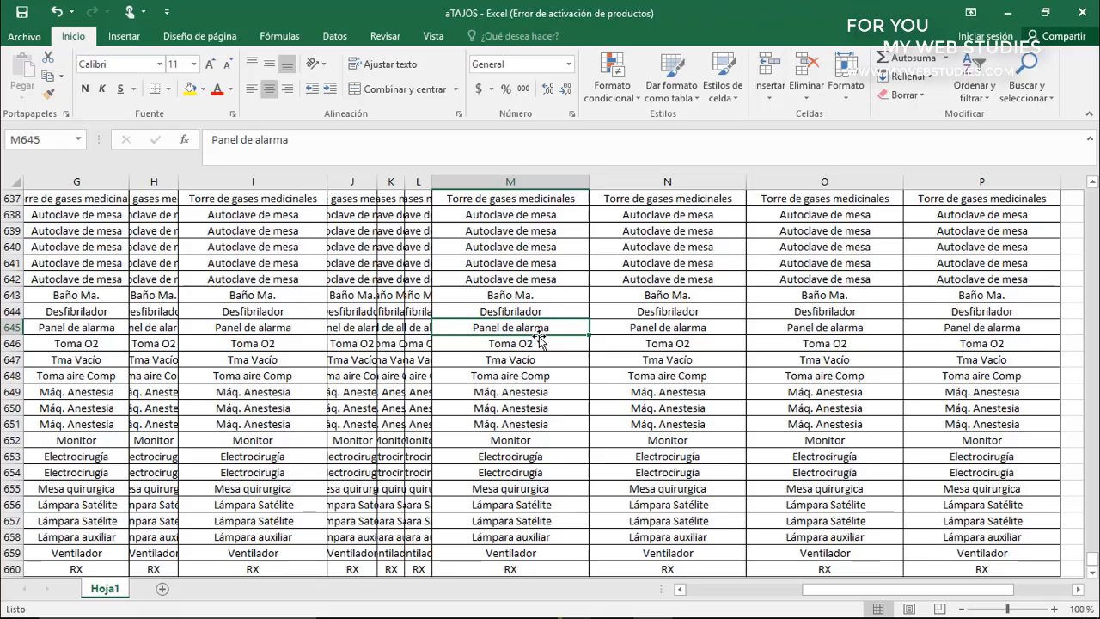
Jump to column M's last filled row, and from empty cell M662 to the sheet's last row and last column, XFD1048576
{"action": "key", "text": "ctrl+Down"}
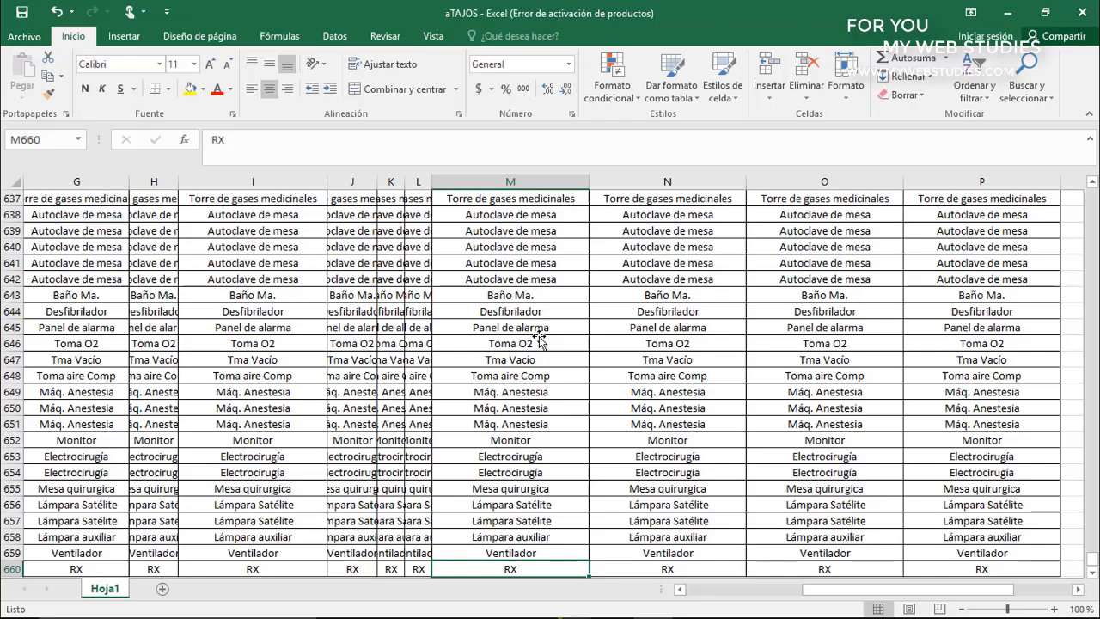
{"action": "scroll", "coordinate": [540, 340], "scroll_direction": "down", "scroll_amount": 4}
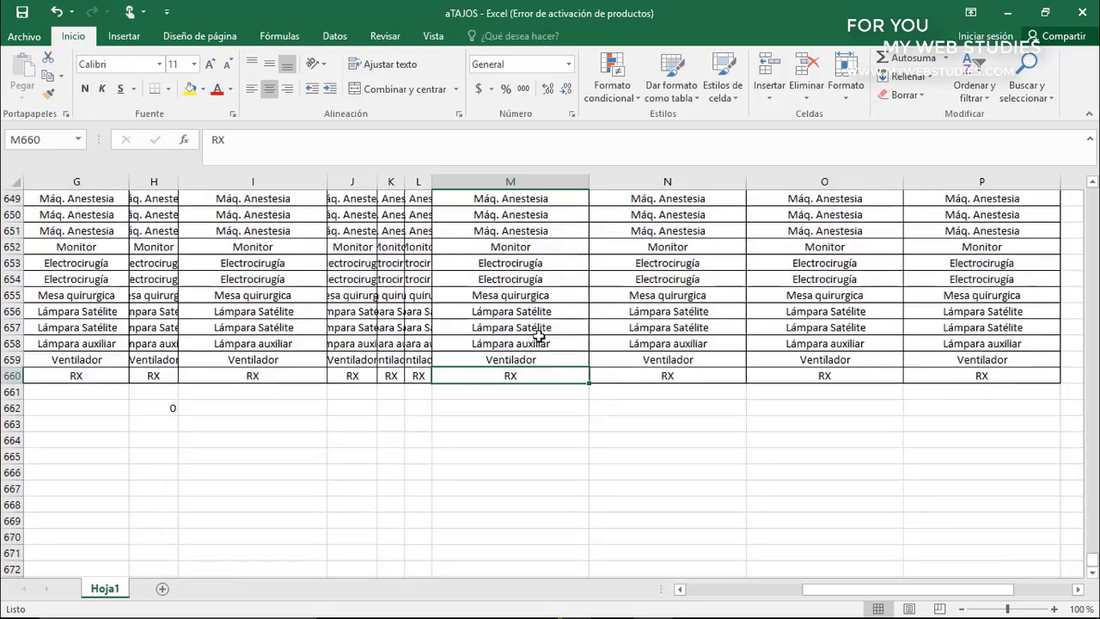
{"action": "left_click", "coordinate": [543, 407]}
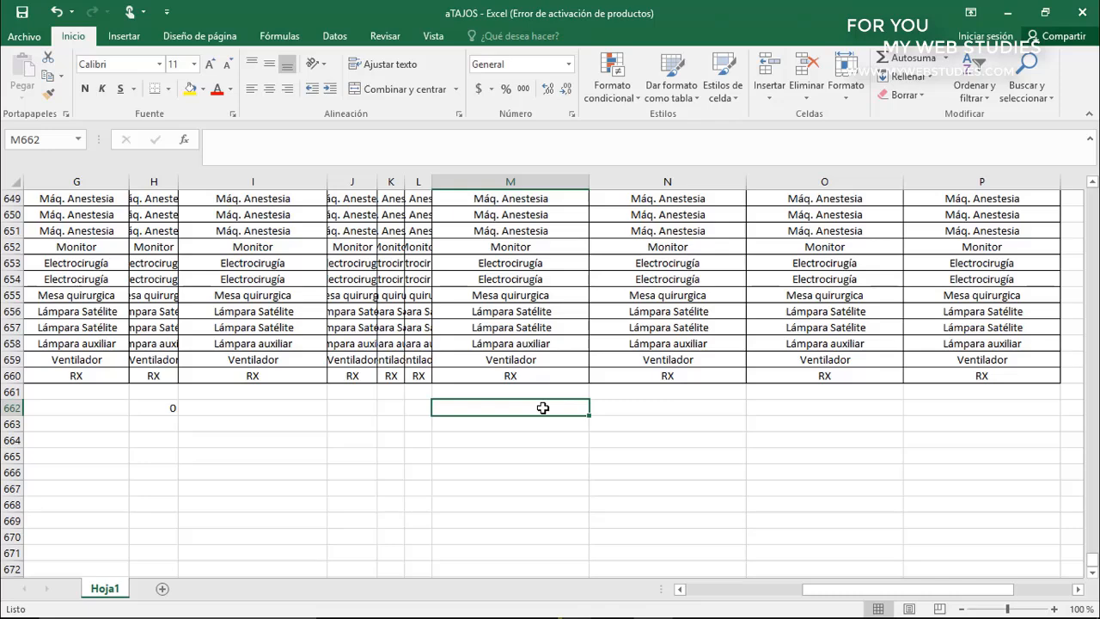
{"action": "key", "text": "ctrl+Down"}
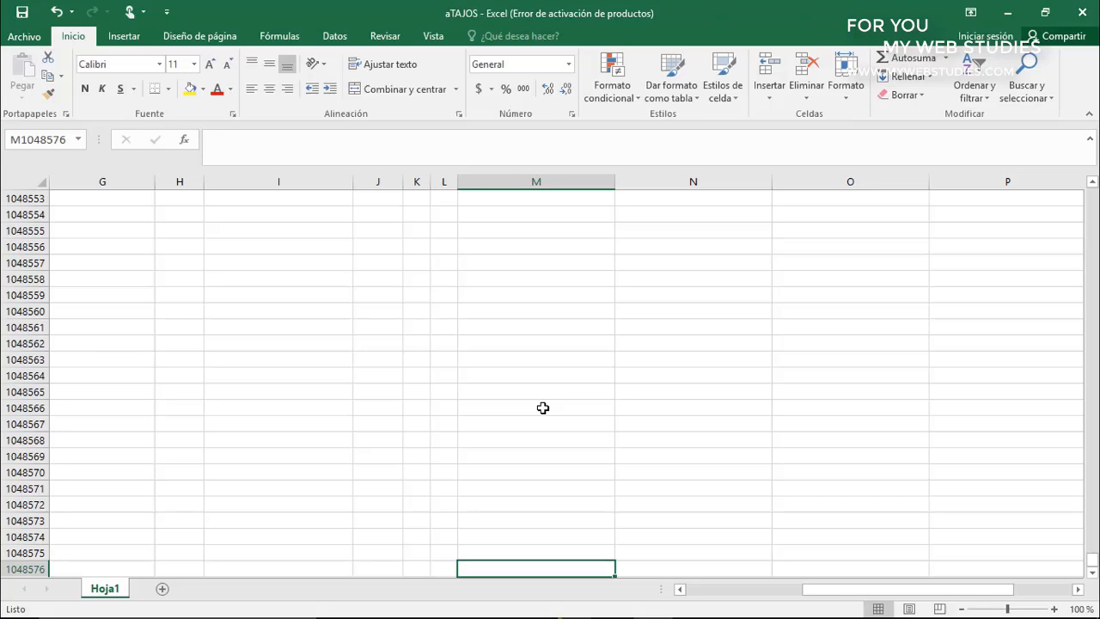
{"action": "double_click", "coordinate": [615, 564]}
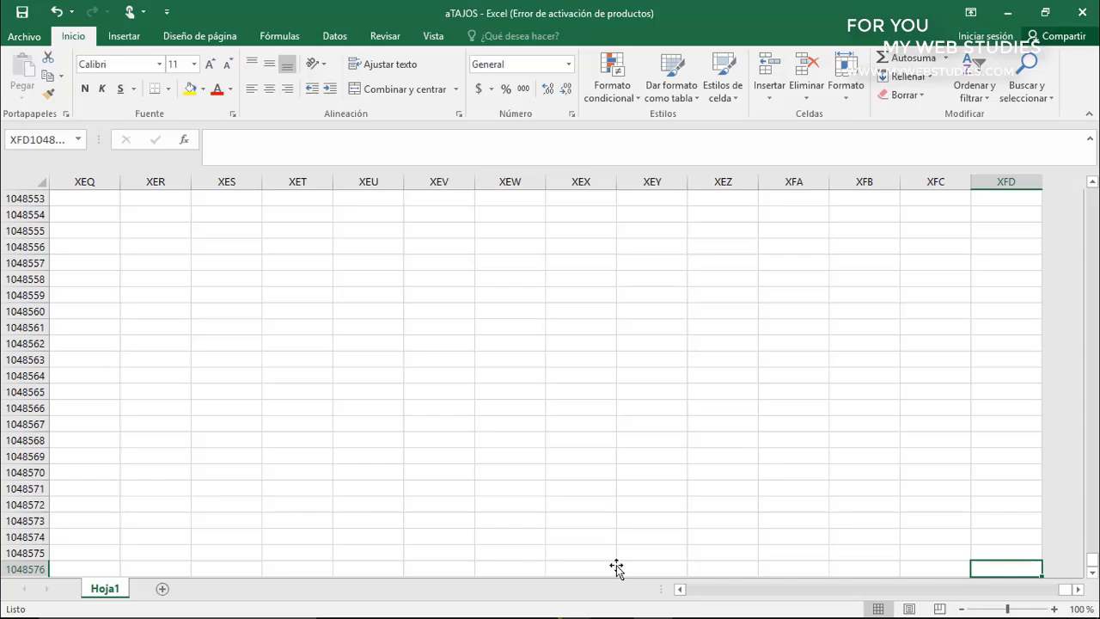
Return to cell A1 and page down through the equipment list and back up to its beginning
{"action": "key", "text": "ctrl+Home"}
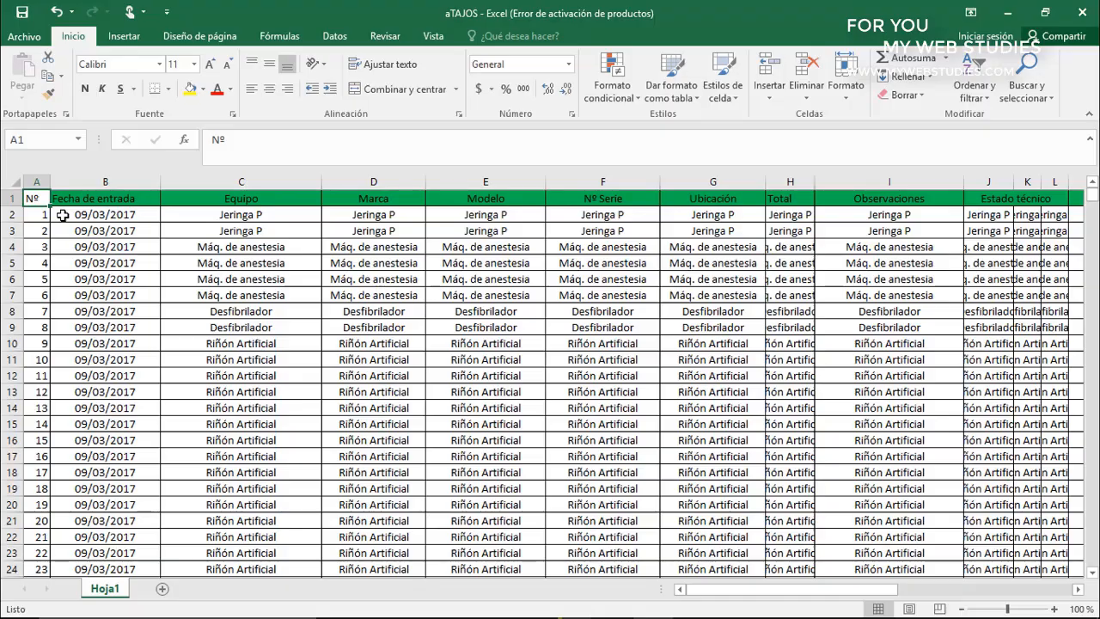
{"action": "key", "text": "Page_Down"}
{"action": "key", "text": "Page_Down"}
{"action": "key", "text": "Page_Down"}
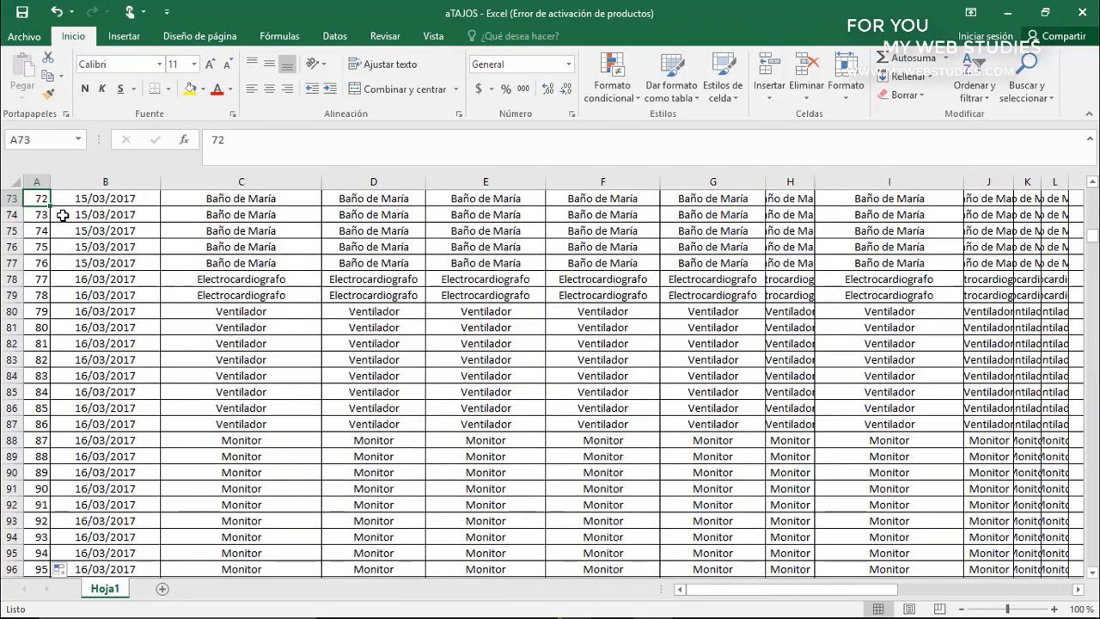
{"action": "key", "text": "Page_Down"}
{"action": "key", "text": "Page_Up"}
{"action": "key", "text": "Page_Up"}
{"action": "key", "text": "Page_Up"}
{"action": "key", "text": "Page_Up"}
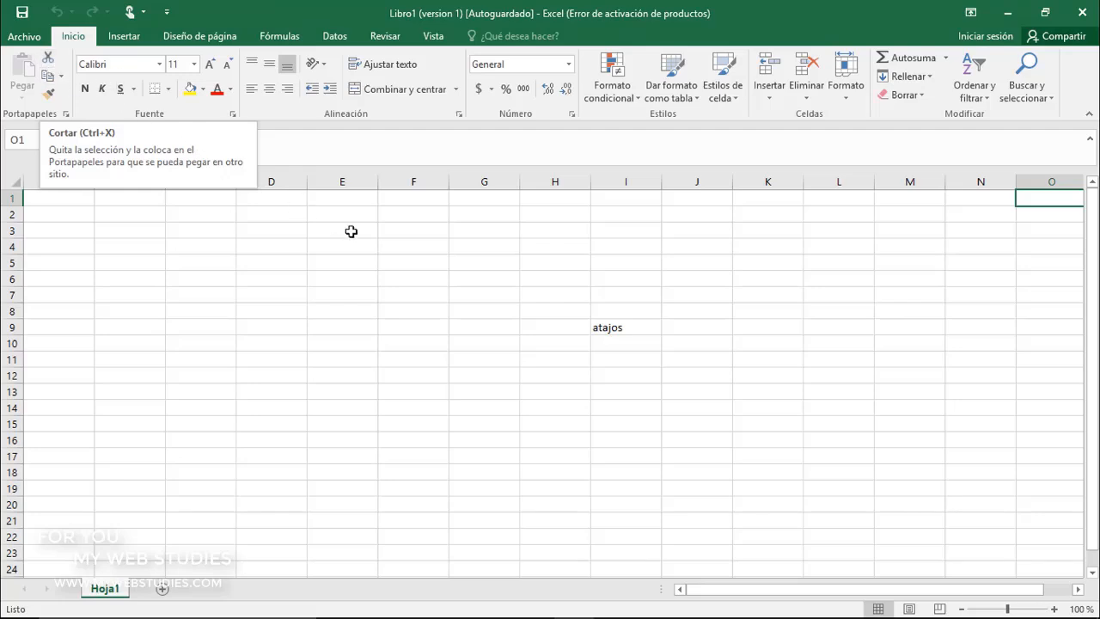
Cut the text "atajos" from cell I9 and paste it into cell H11
{"action": "left_click", "coordinate": [601, 328]}
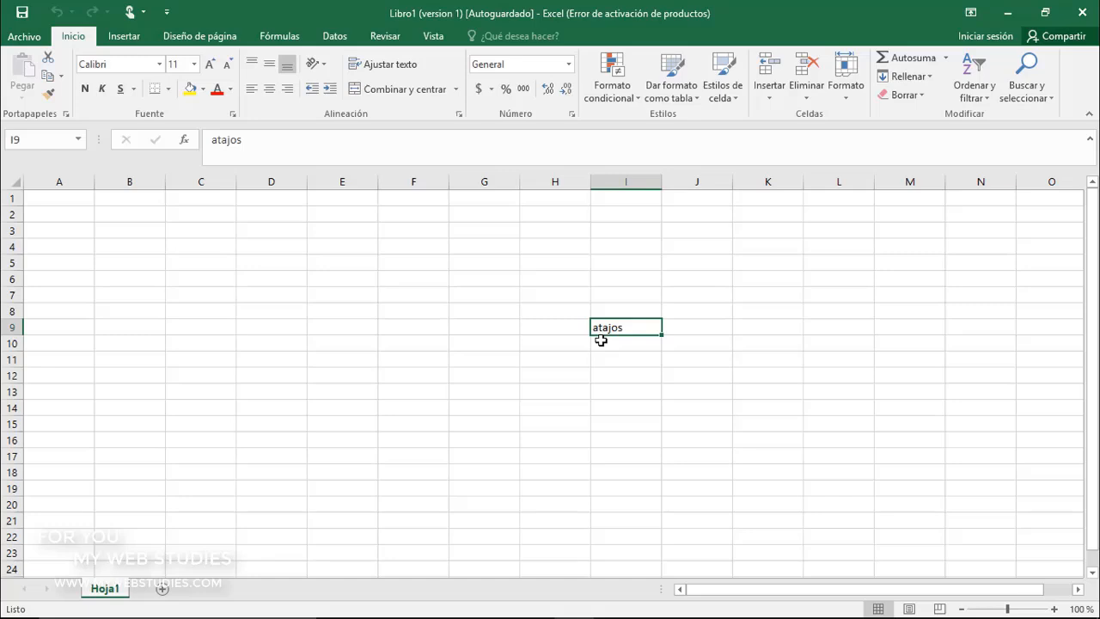
{"action": "key", "text": "ctrl+x"}
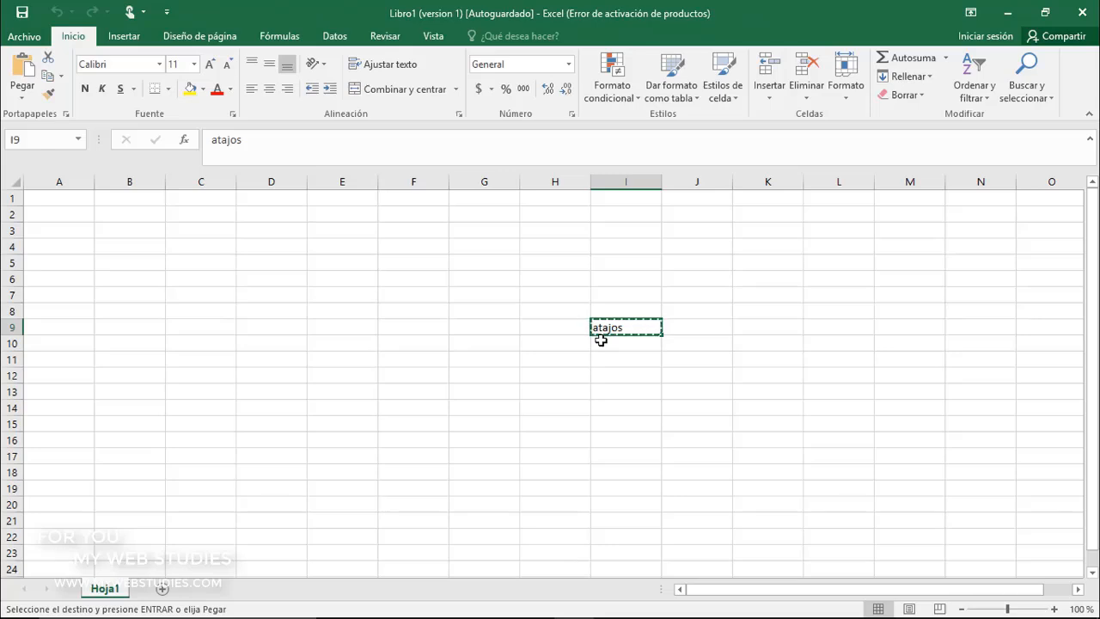
{"action": "left_click", "coordinate": [566, 359]}
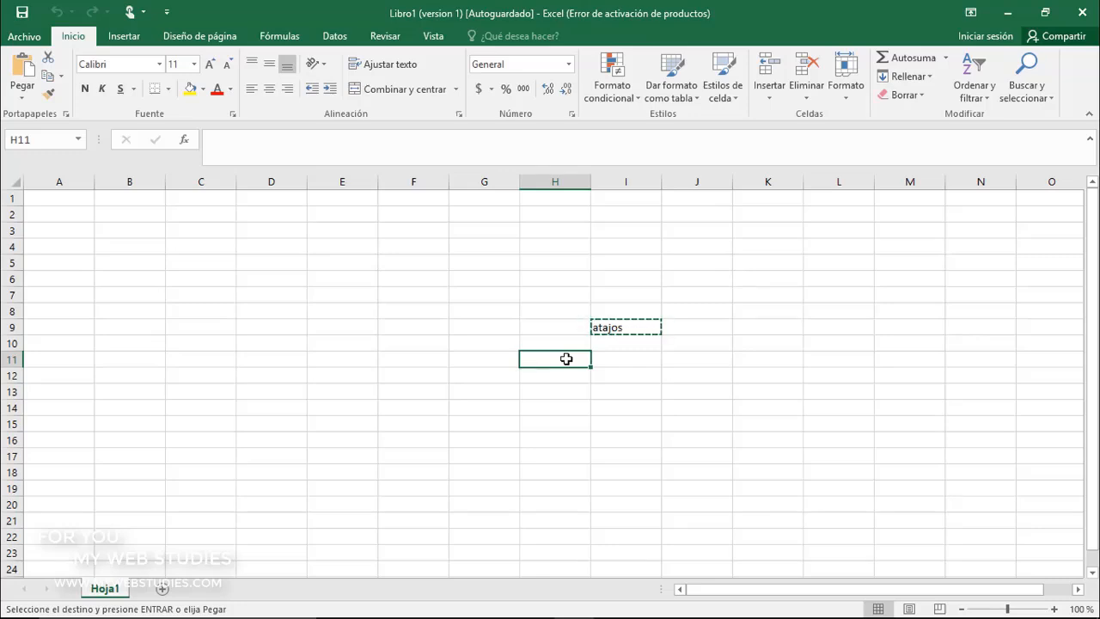
{"action": "key", "text": "ctrl+v"}
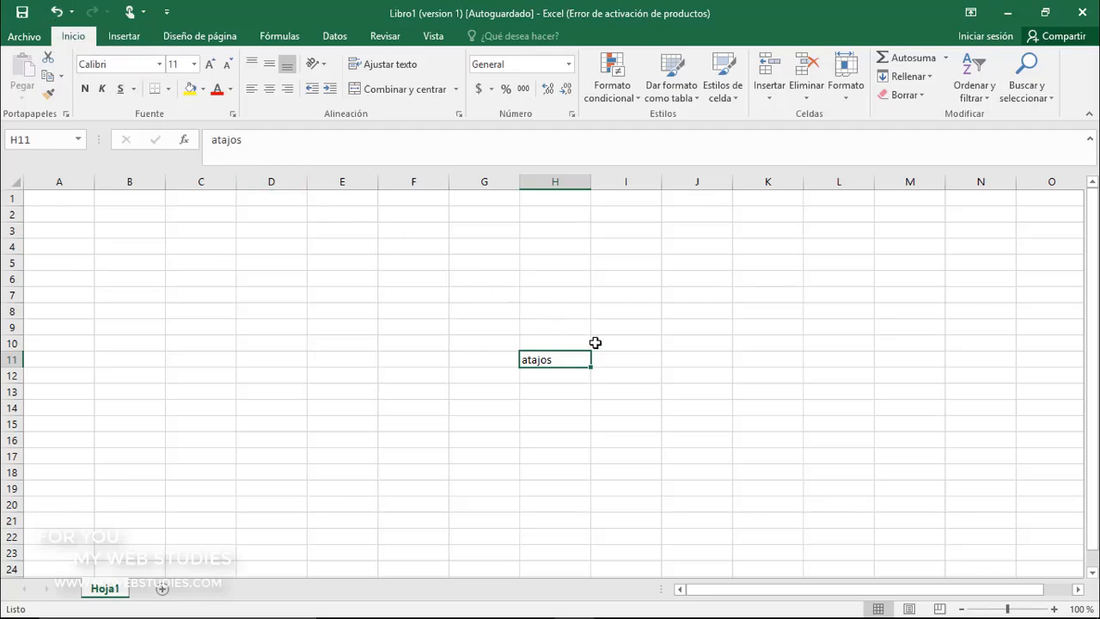
Undo the paste and repeat it in H11, and move the text "atajos" back to cell I9
{"action": "key", "text": "ctrl+z"}
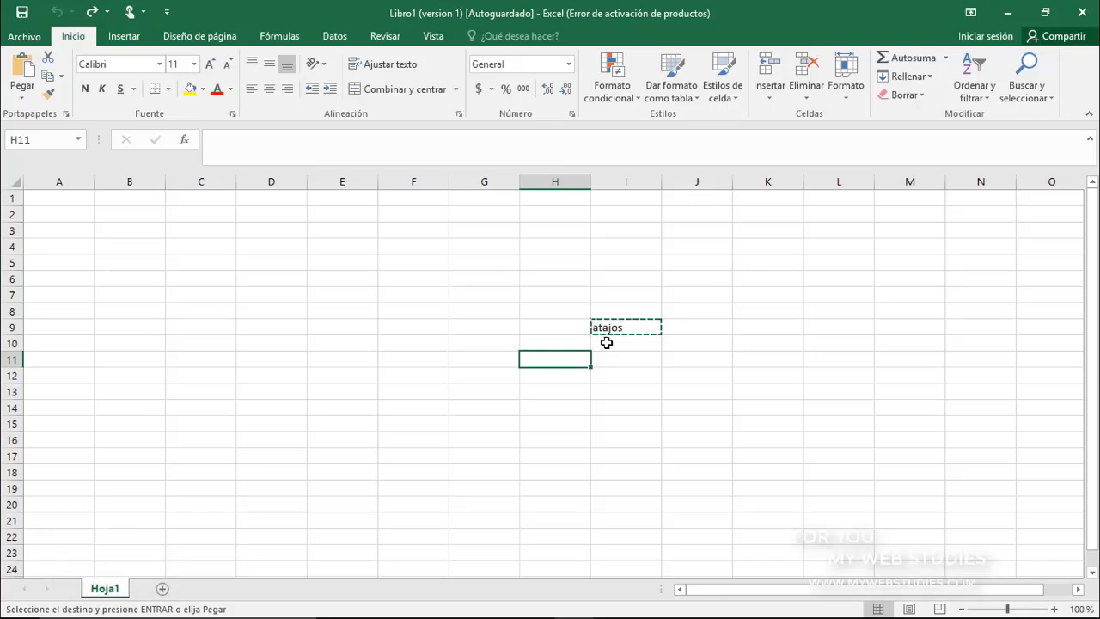
{"action": "key", "text": "ctrl+v"}
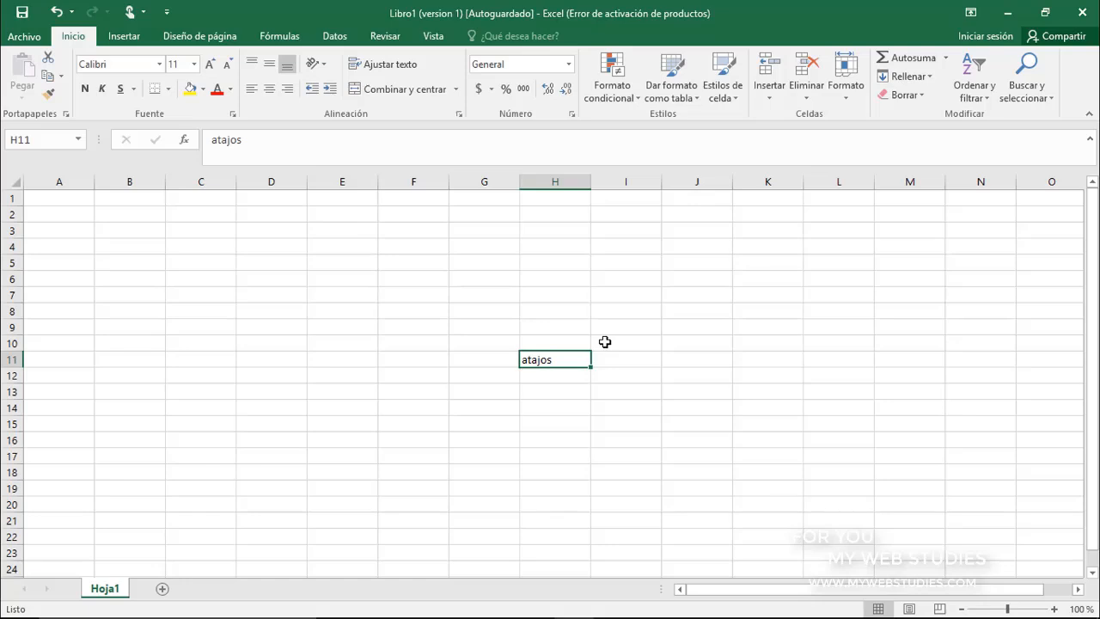
{"action": "left_click_drag", "start_coordinate": [591, 355], "coordinate": [634, 330]}
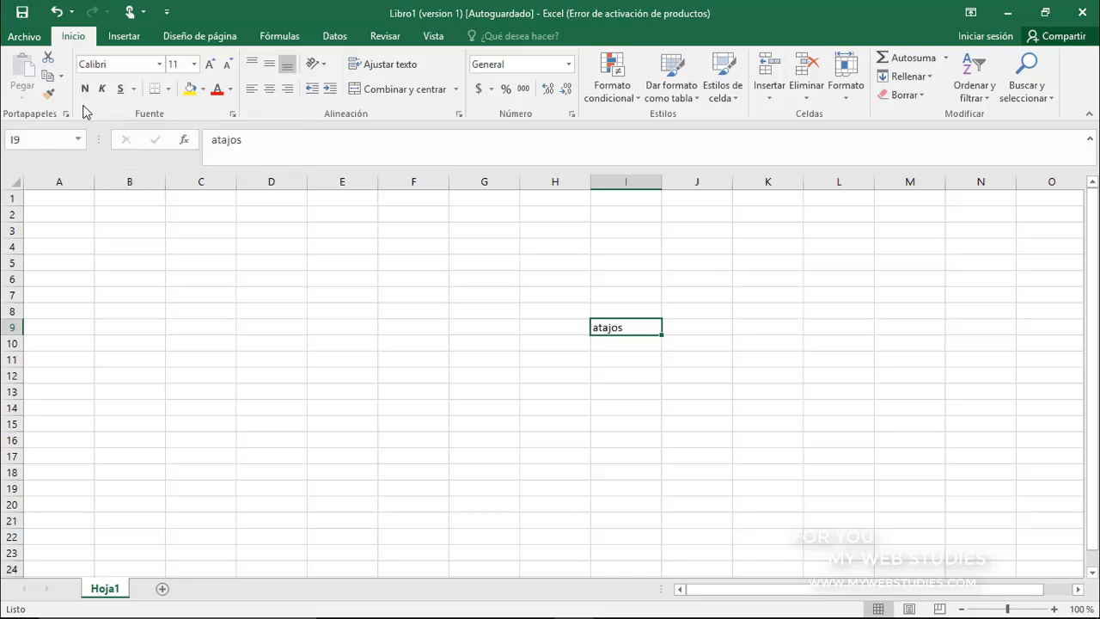
Toggle bold, italic and underline on and off for the text in cell I9
{"action": "key", "text": "ctrl+n"}
{"action": "key", "text": "ctrl+n"}
{"action": "key", "text": "ctrl+k"}
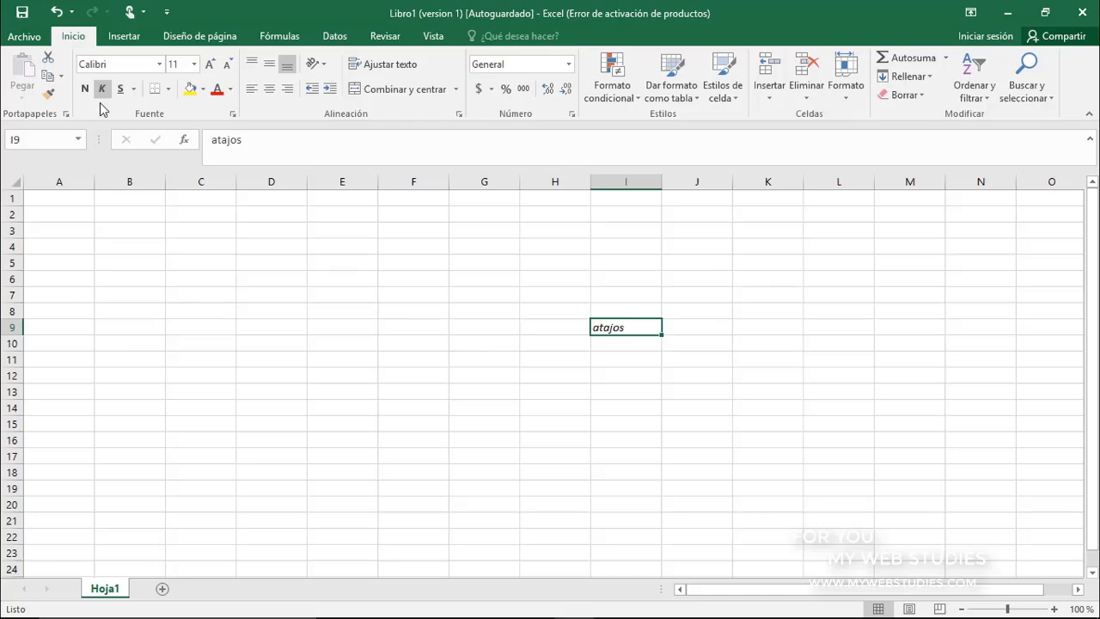
{"action": "key", "text": "ctrl+k"}
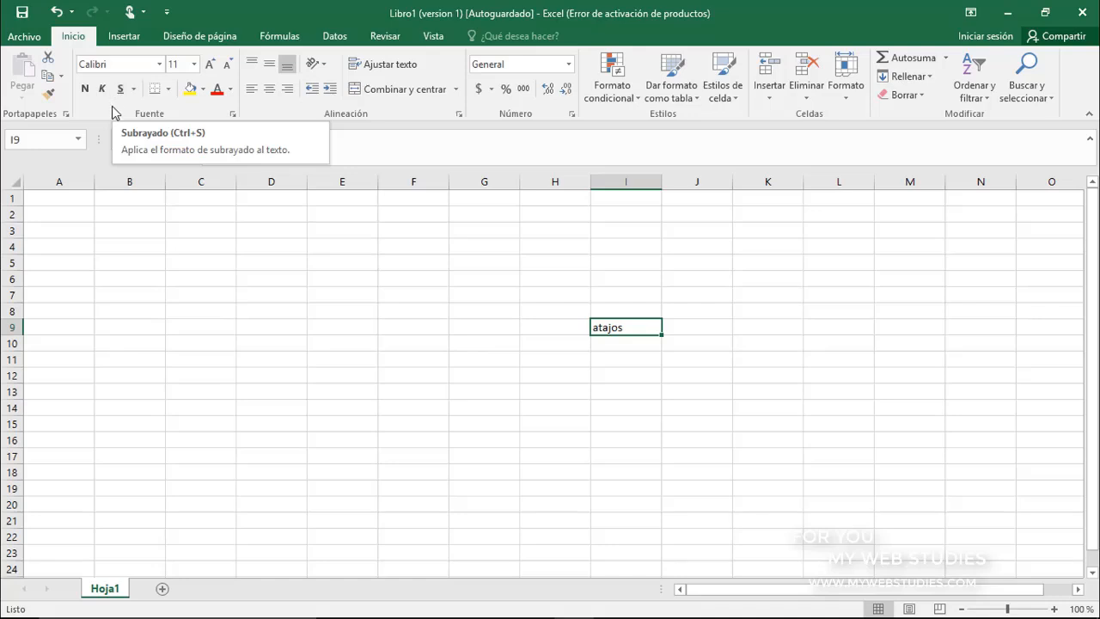
{"action": "key", "text": "ctrl+s"}
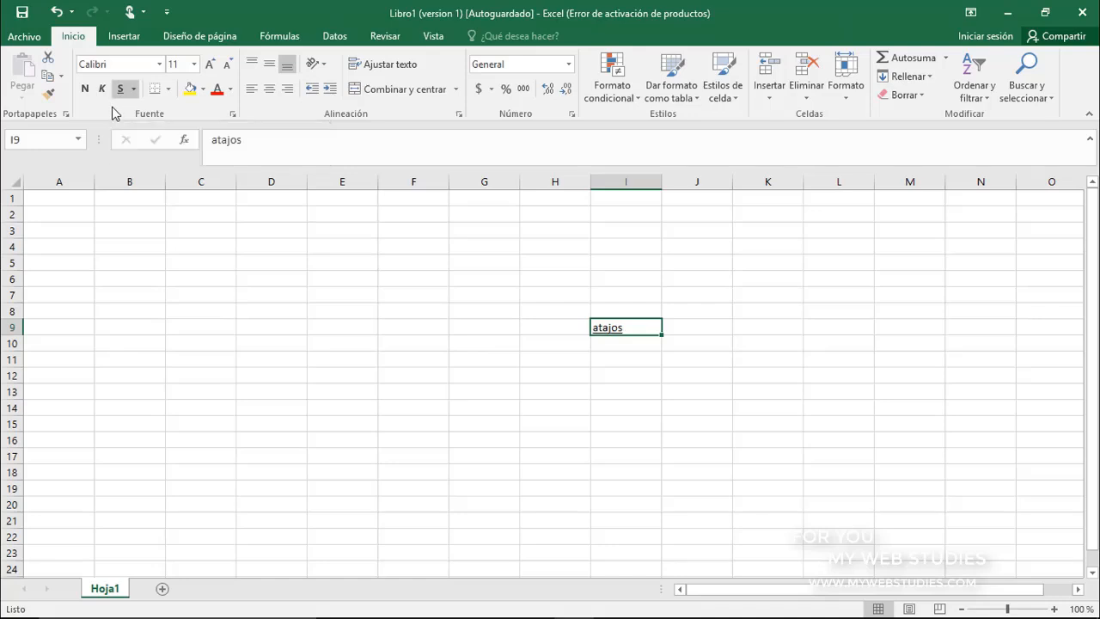
{"action": "key", "text": "ctrl+s"}
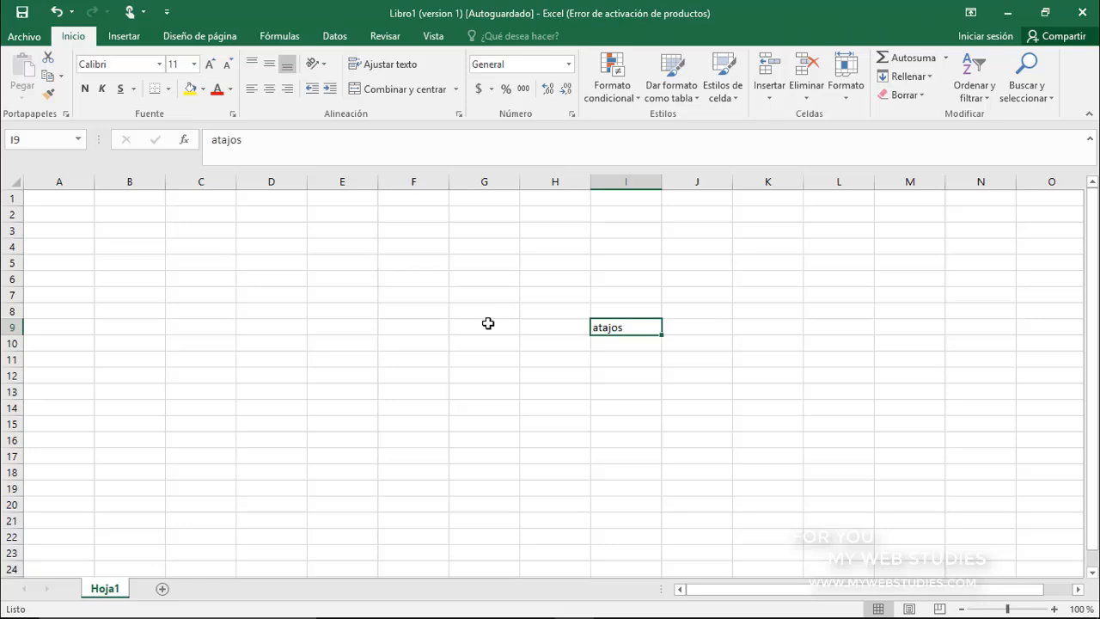
Find all occurrences of "atajos" in the sheet and close the search
{"action": "key", "text": "ctrl+b"}
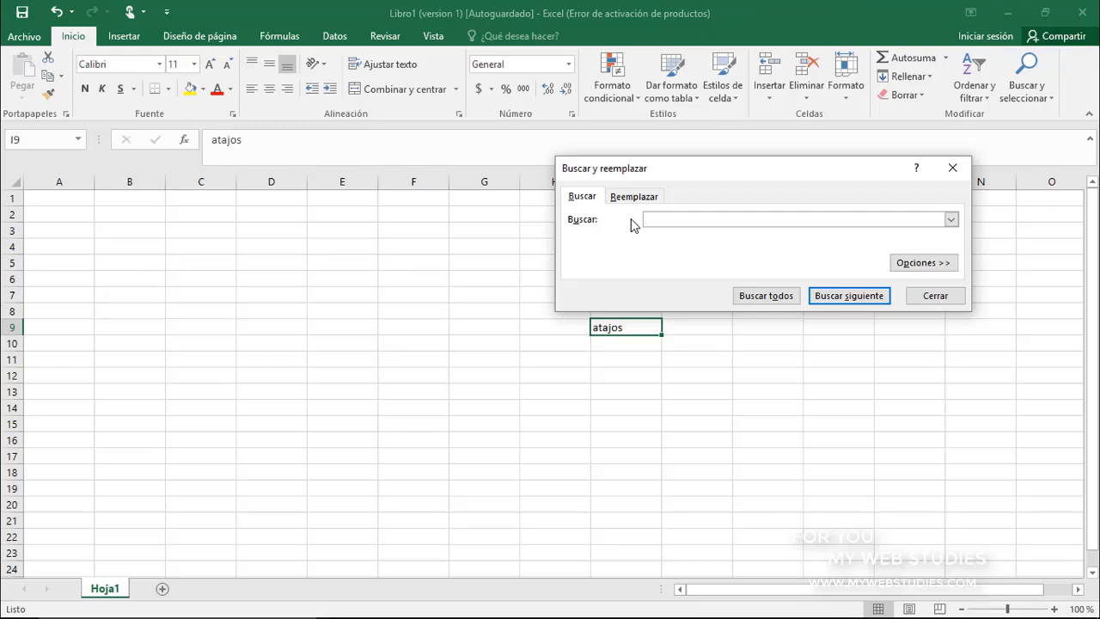
{"action": "type", "text": "atajos"}
{"action": "left_click", "coordinate": [755, 298]}
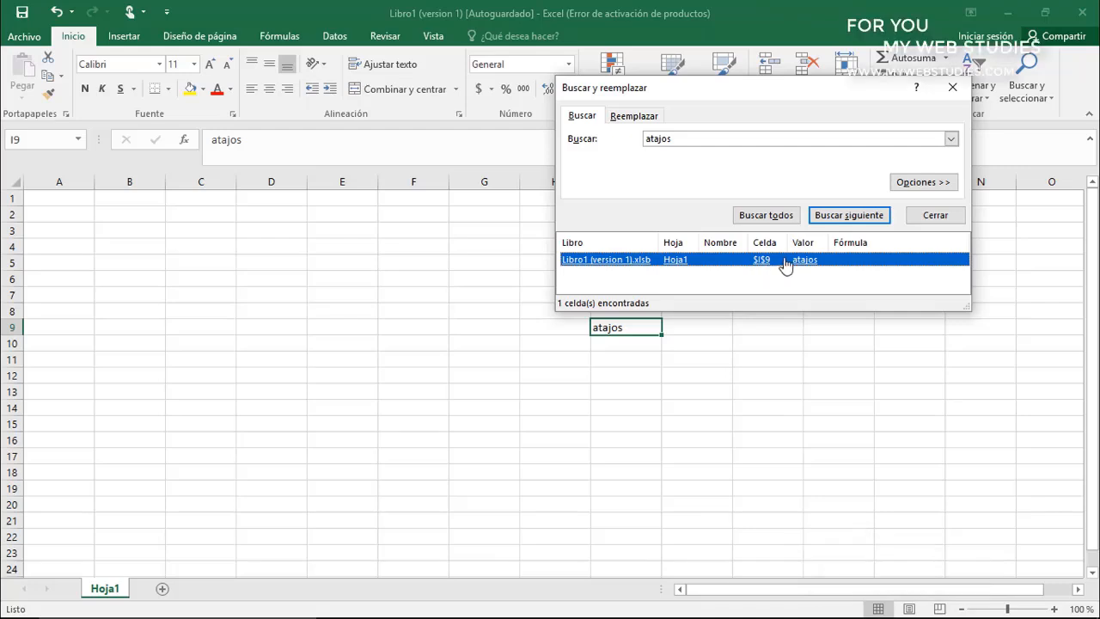
{"action": "left_click", "coordinate": [933, 214]}
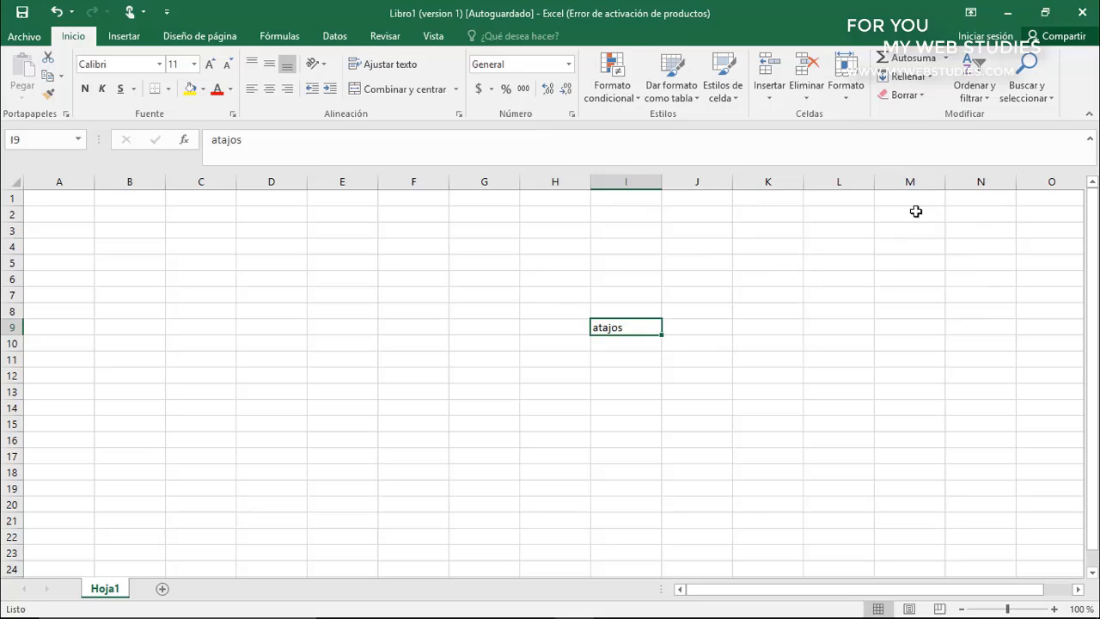
Replace all occurrences of "atajos" with "comandos" and close the replace dialog
{"action": "key", "text": "ctrl+l"}
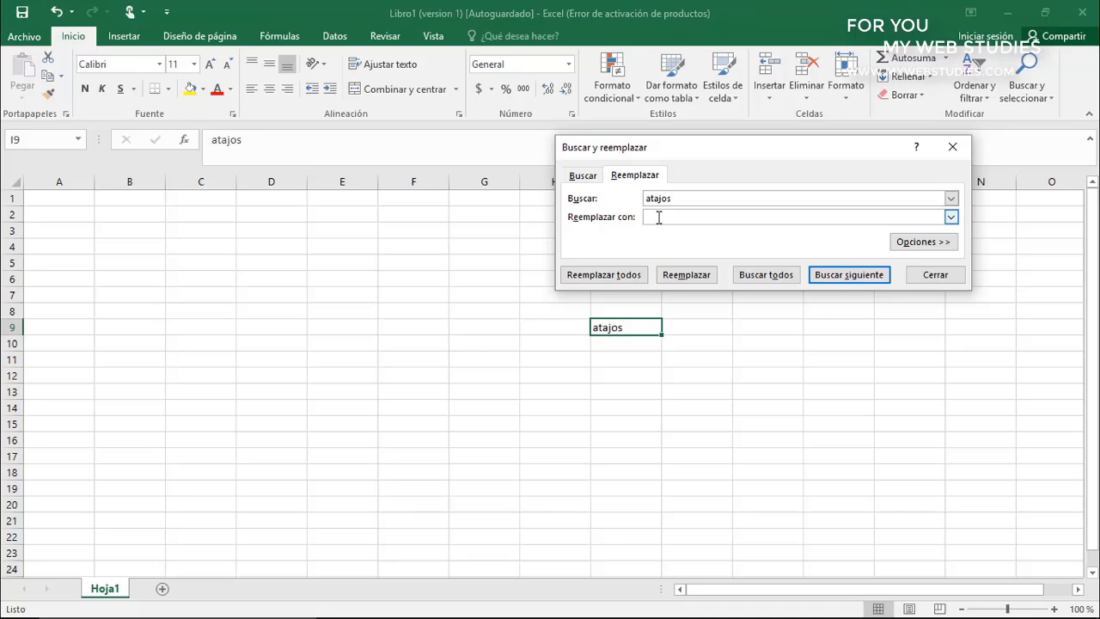
{"action": "type", "text": "comandos"}
{"action": "left_click", "coordinate": [637, 275]}
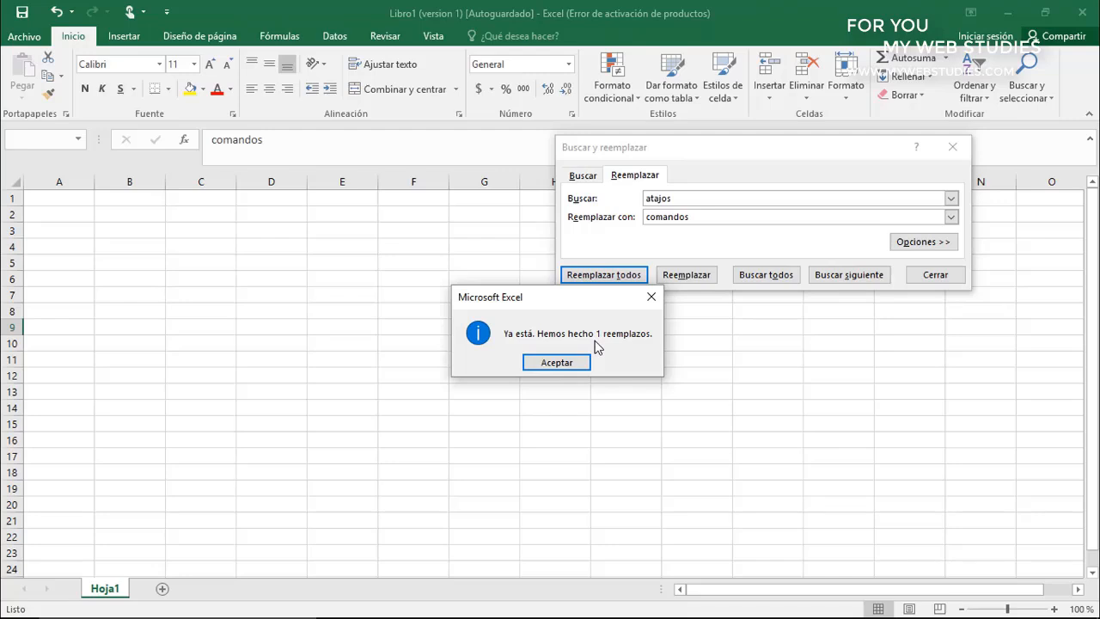
{"action": "left_click", "coordinate": [557, 361]}
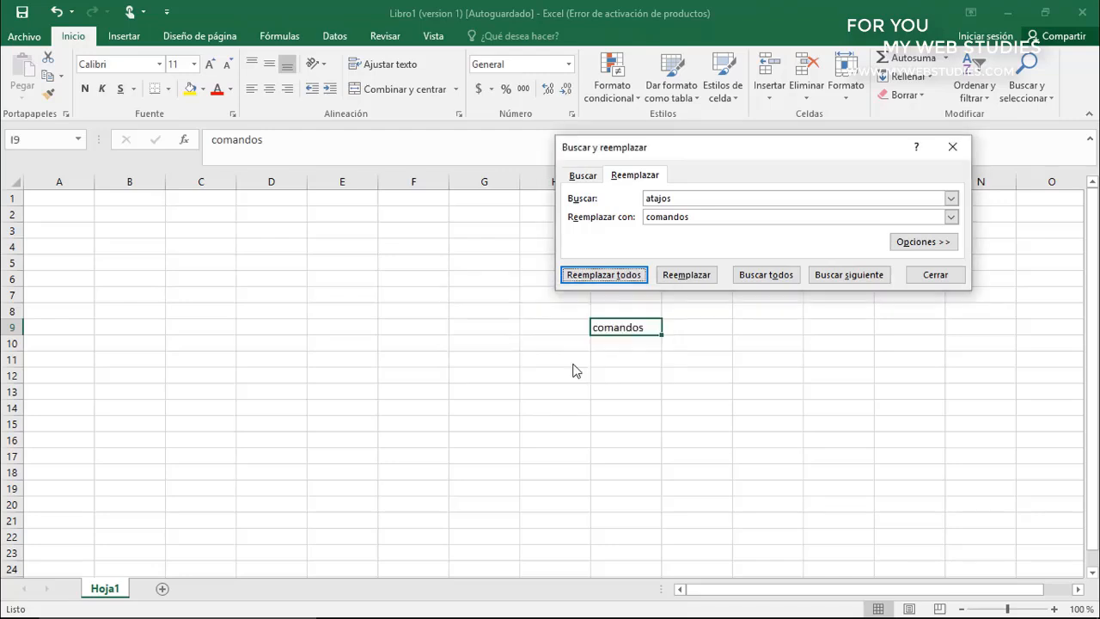
{"action": "left_click", "coordinate": [934, 274]}
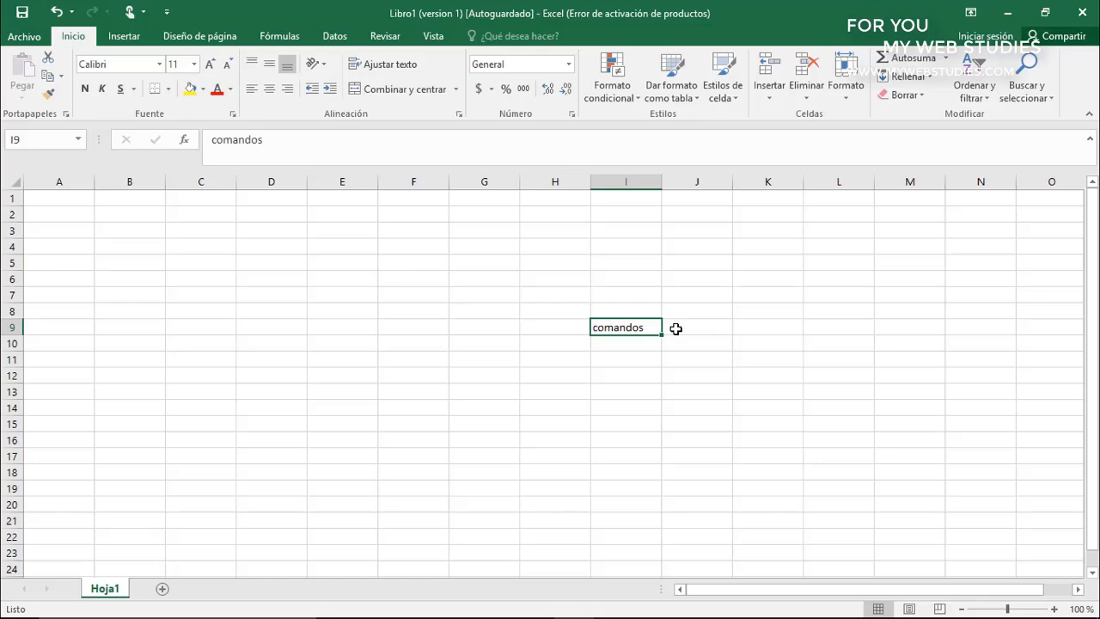
Create a new blank workbook and close it to return to Libro1
{"action": "key", "text": "ctrl+n"}
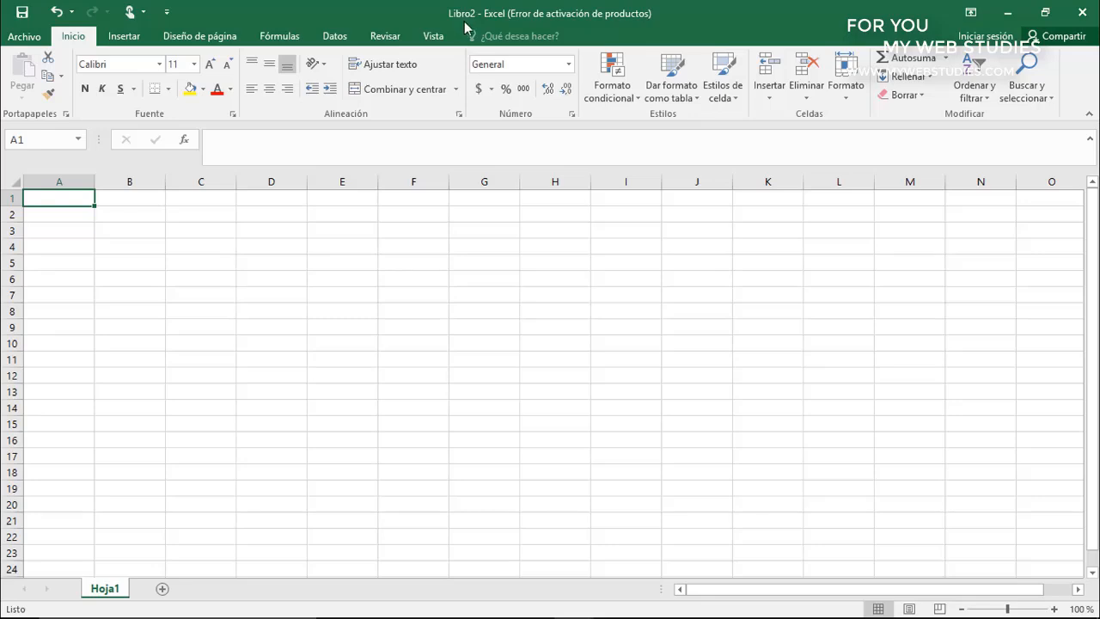
{"action": "left_click", "coordinate": [1081, 14]}
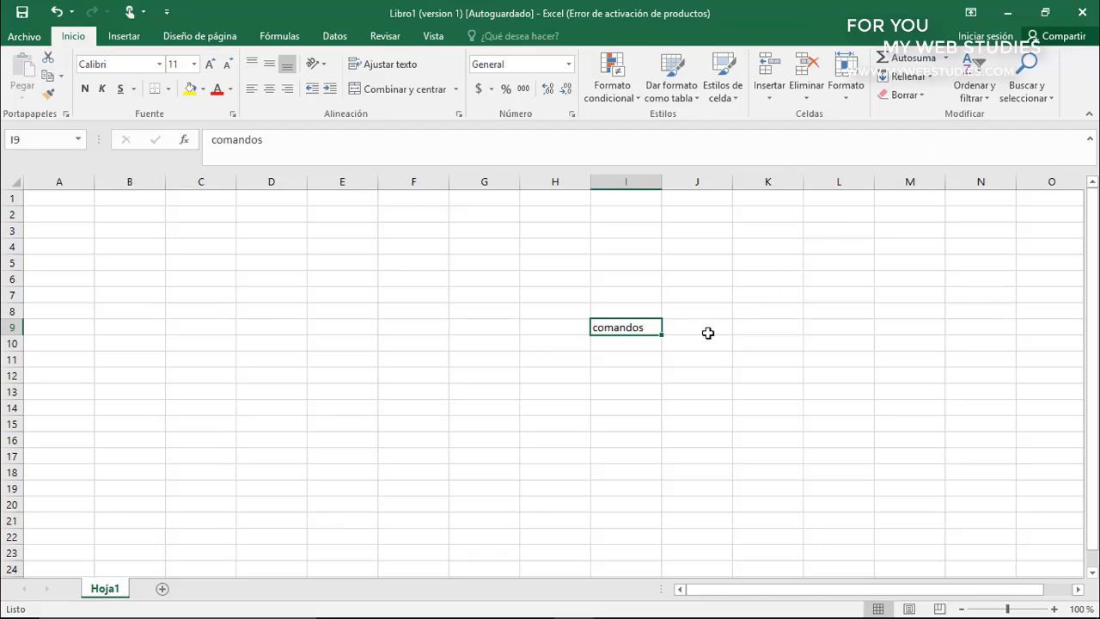
Look at the page for opening files and the print settings page, returning to the worksheet from each
{"action": "key", "text": "ctrl+a"}
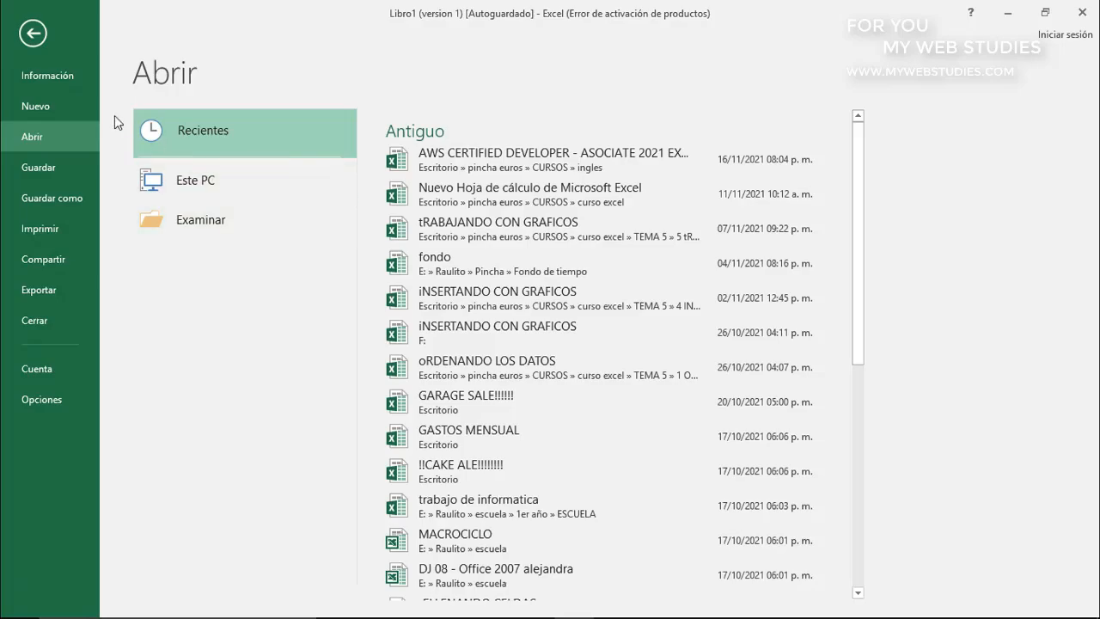
{"action": "left_click", "coordinate": [32, 36]}
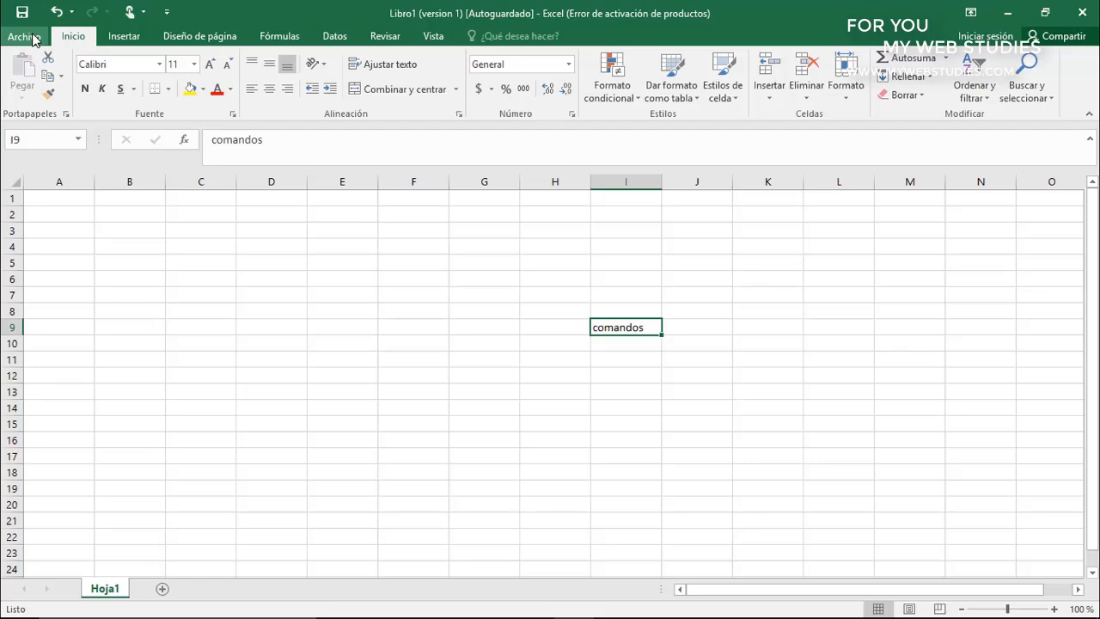
{"action": "key", "text": "ctrl+p"}
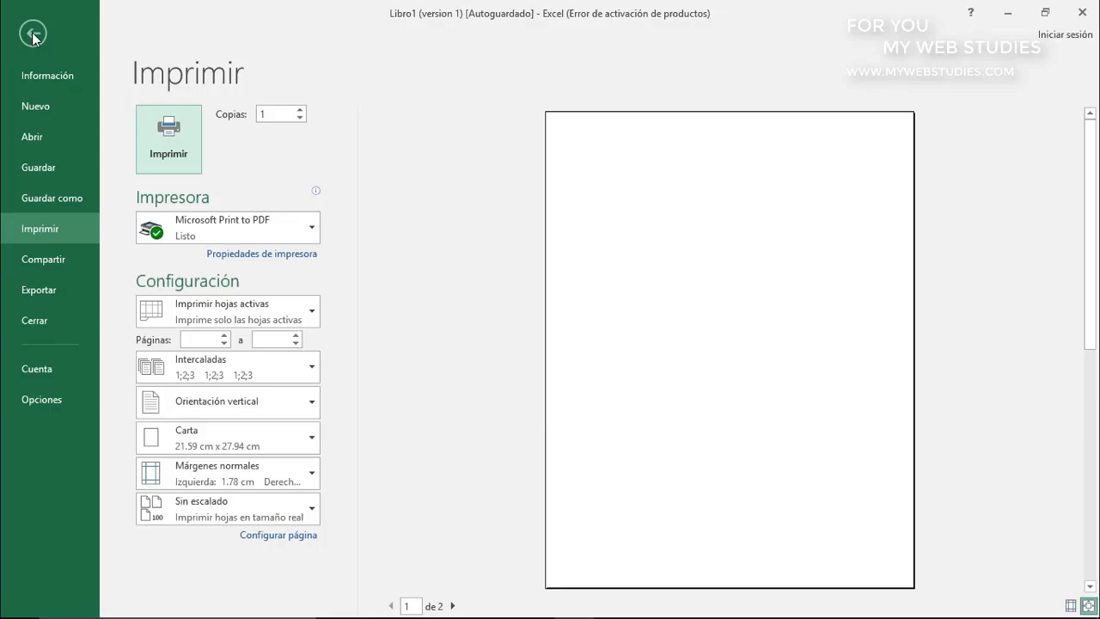
{"action": "left_click", "coordinate": [32, 34]}
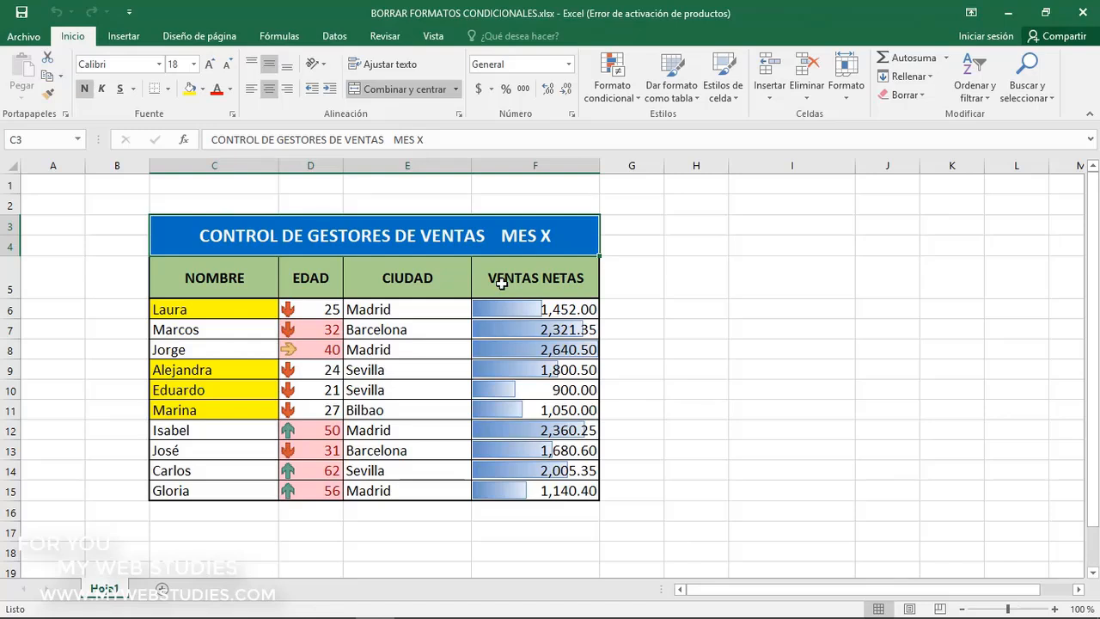
Look through the conditional formatting options for clearing rules, then close them without choosing one
{"action": "left_click", "coordinate": [320, 277]}
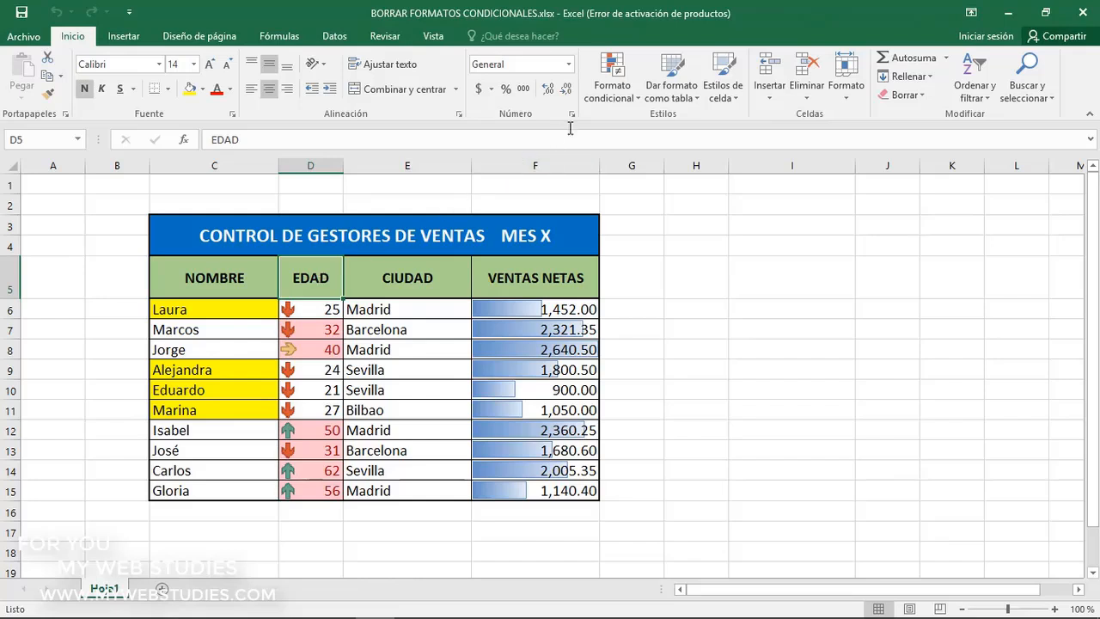
{"action": "left_click", "coordinate": [615, 95]}
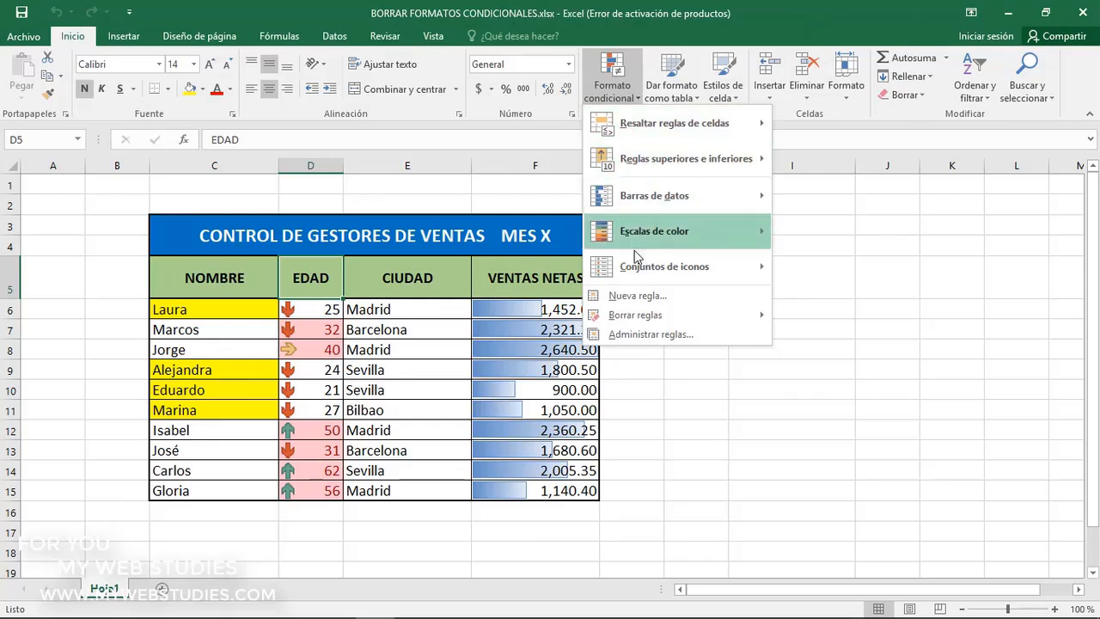
{"action": "mouse_move", "coordinate": [640, 315]}
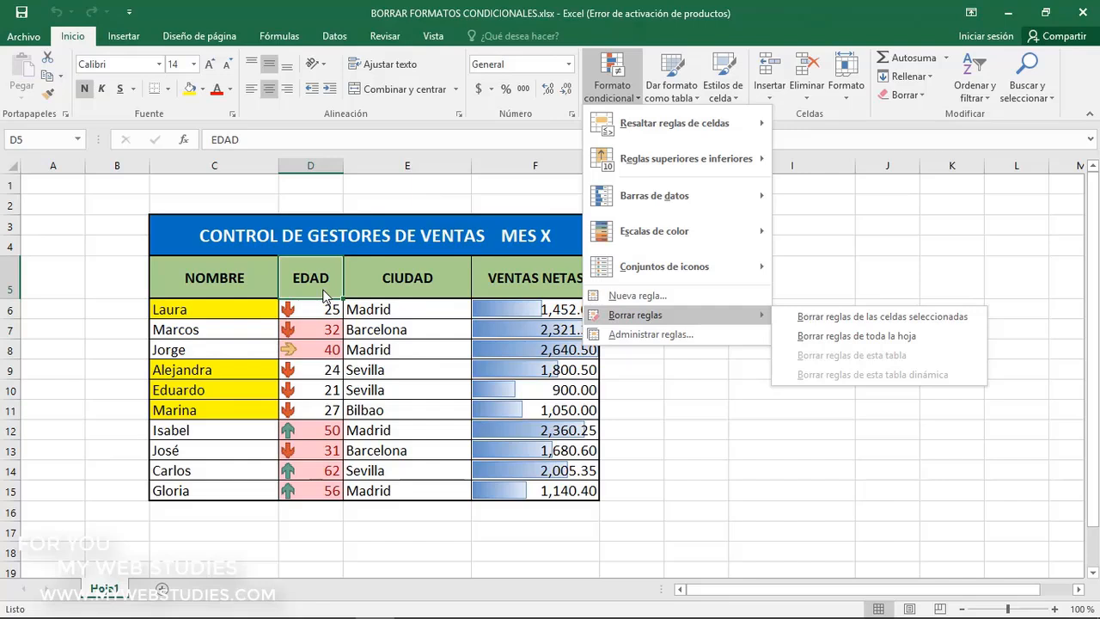
{"action": "left_click", "coordinate": [259, 284]}
{"action": "left_click", "coordinate": [259, 284]}
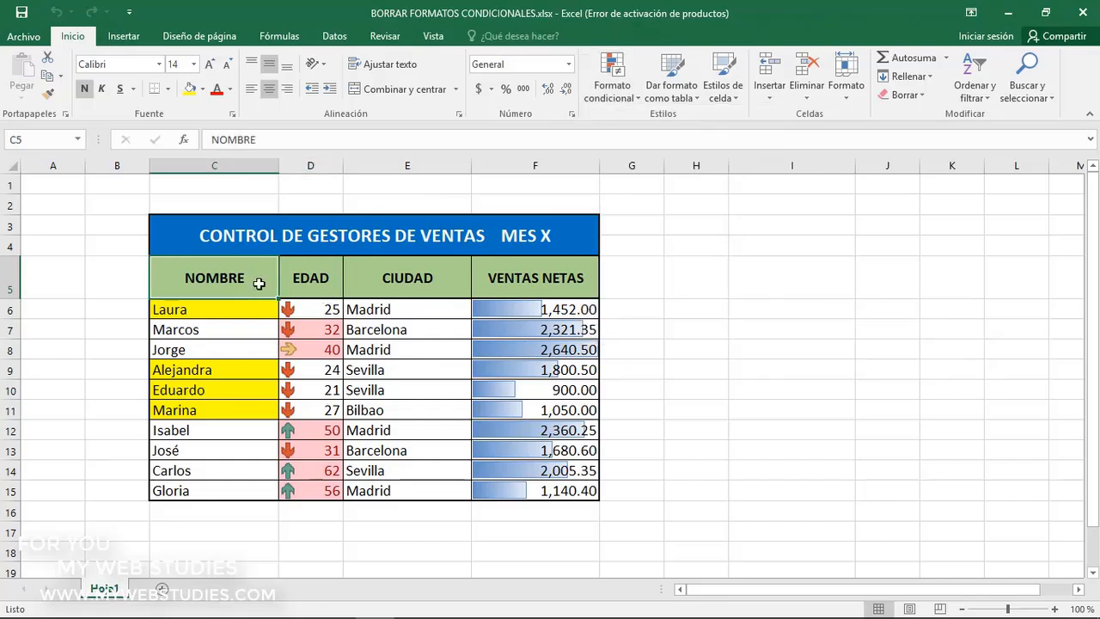
Clear the conditional formatting rules from only the cells C6:C15 in the NOMBRE column
{"action": "left_click_drag", "start_coordinate": [255, 308], "coordinate": [253, 487]}
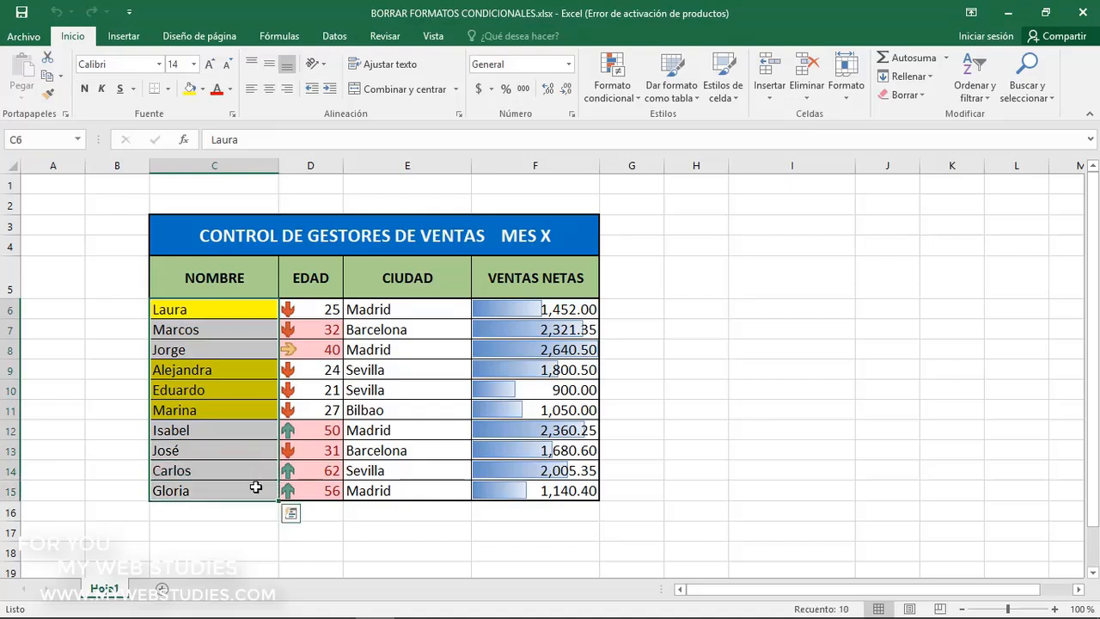
{"action": "left_click", "coordinate": [616, 102]}
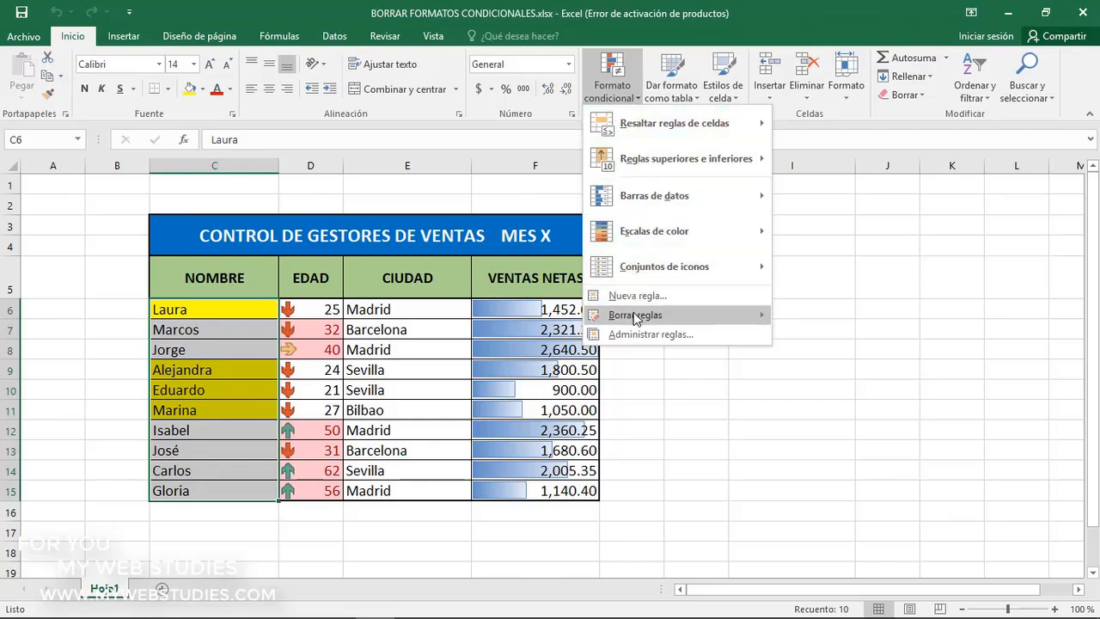
{"action": "mouse_move", "coordinate": [636, 318]}
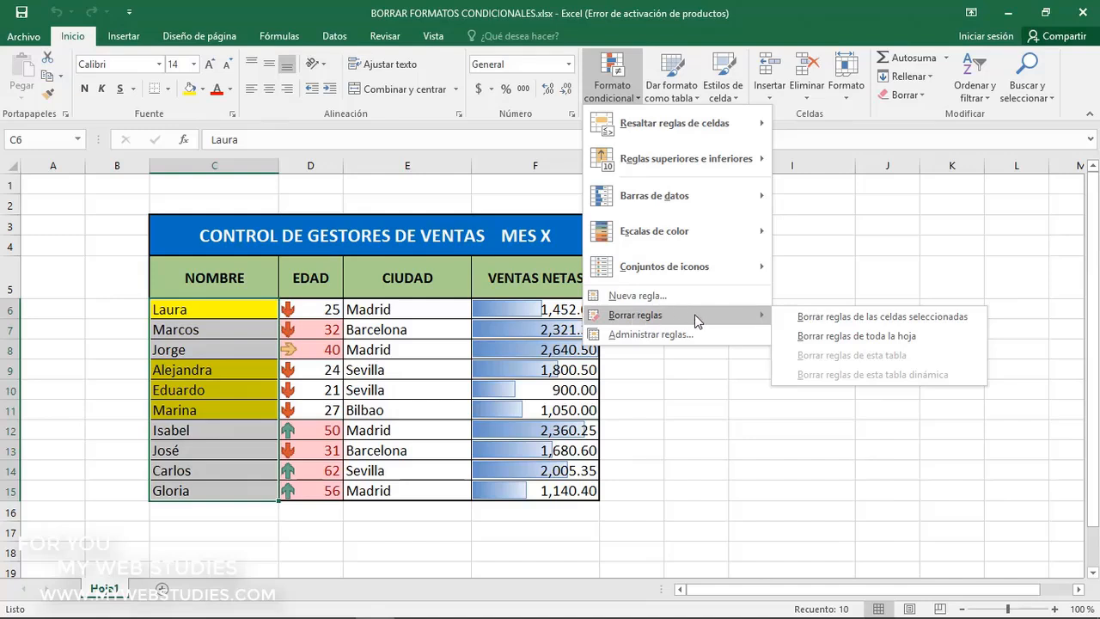
{"action": "left_click", "coordinate": [790, 319]}
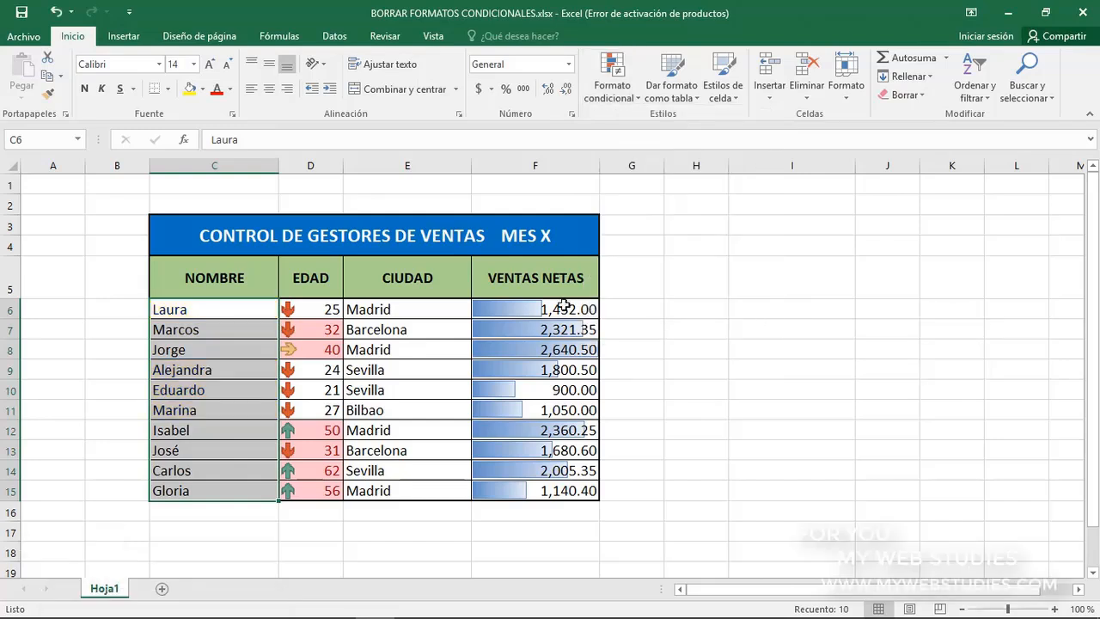
Clear the conditional formatting rules from the entire sheet
{"action": "left_click", "coordinate": [253, 306]}
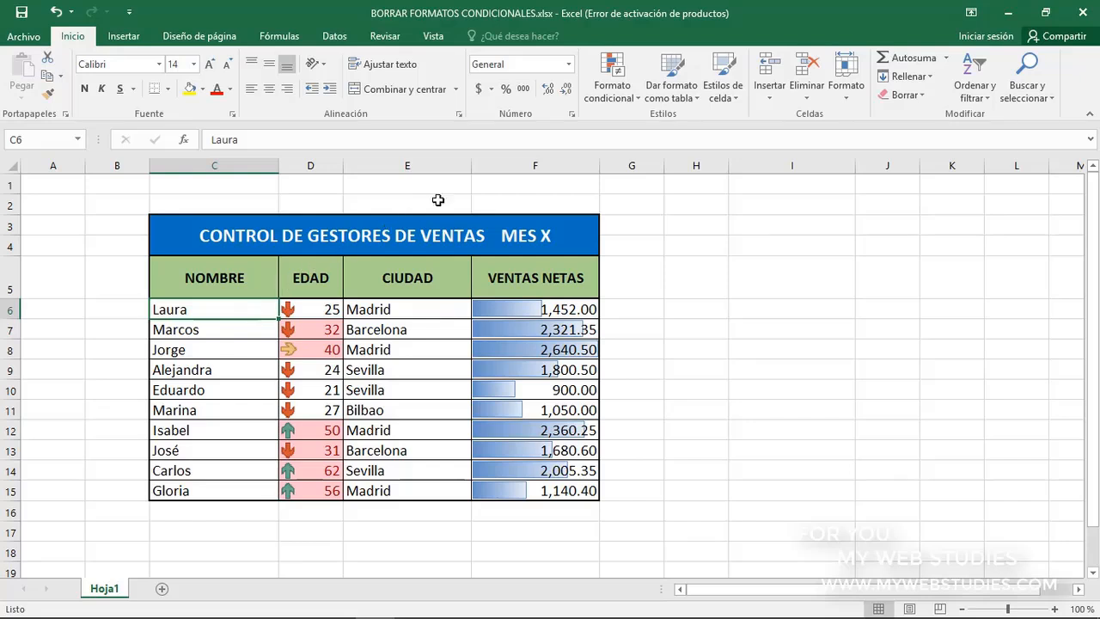
{"action": "left_click", "coordinate": [621, 92]}
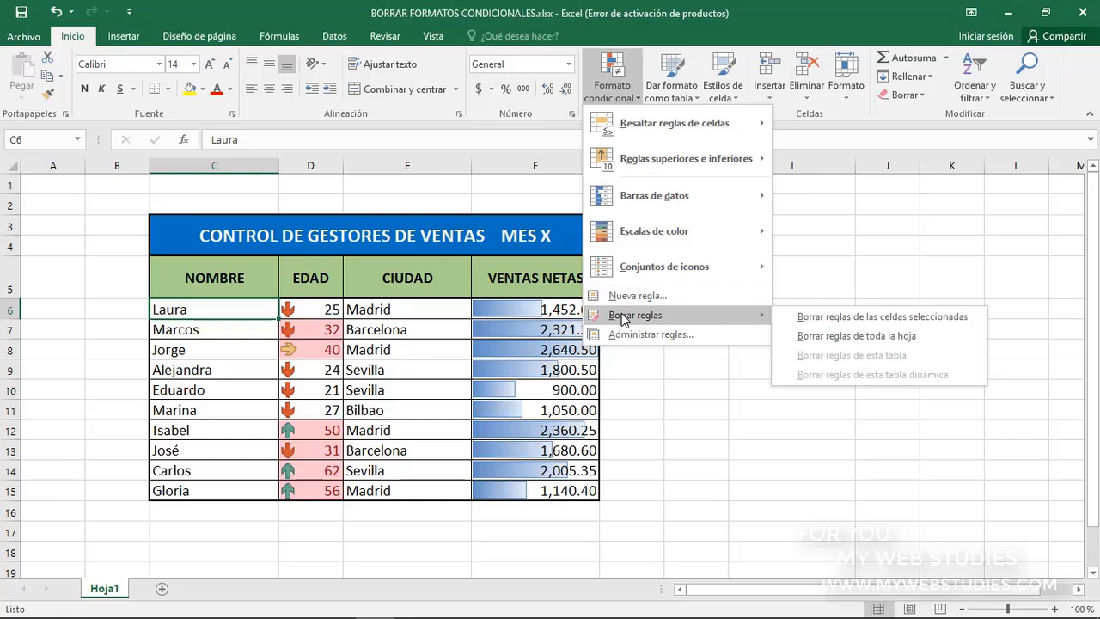
{"action": "left_click", "coordinate": [790, 336]}
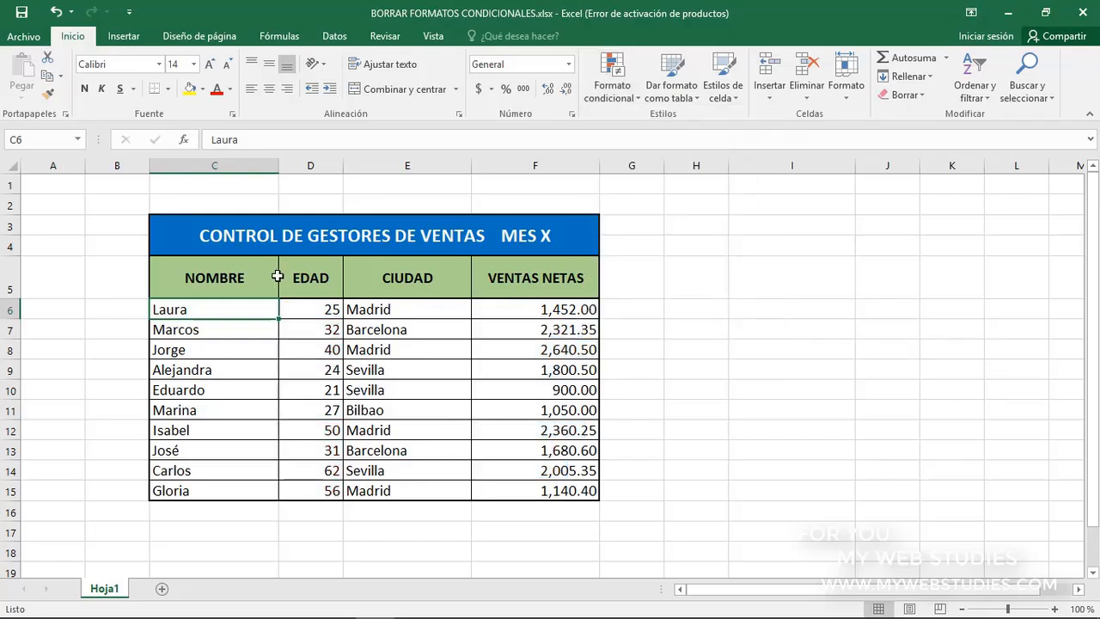
Undo both rule clearings, the one for the whole sheet and the one for the NOMBRE column
{"action": "left_click", "coordinate": [251, 275]}
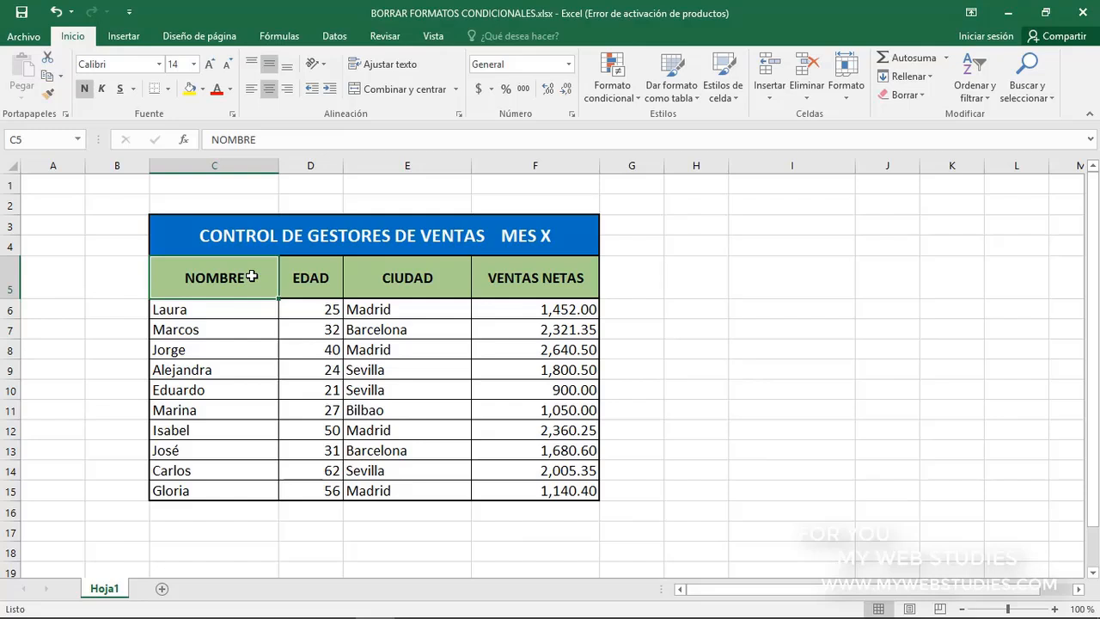
{"action": "key", "text": "ctrl+z"}
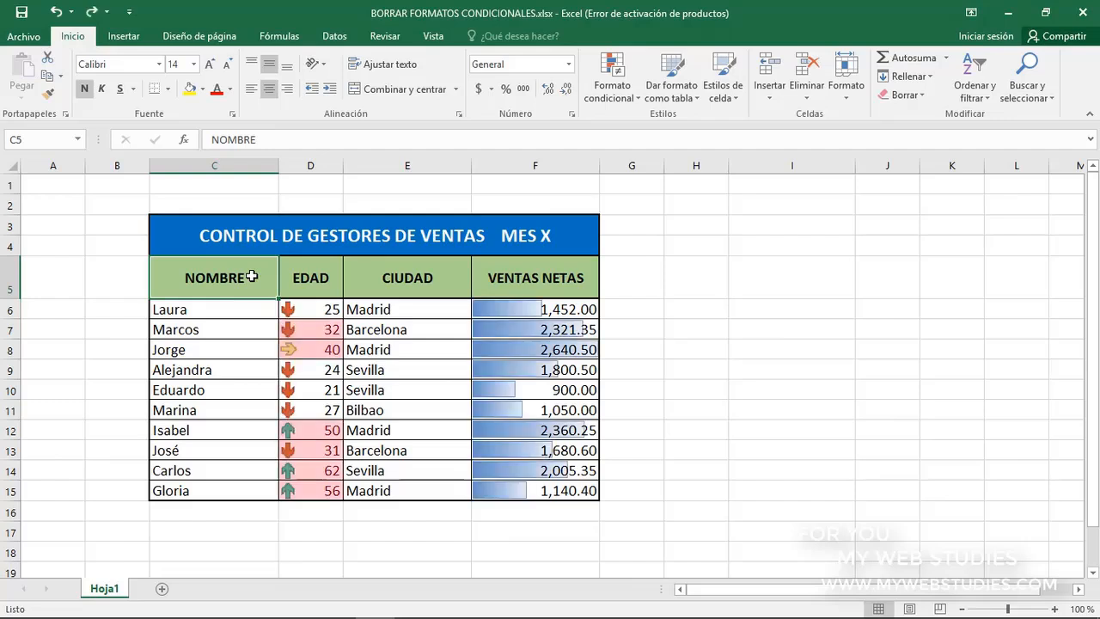
{"action": "key", "text": "ctrl+z"}
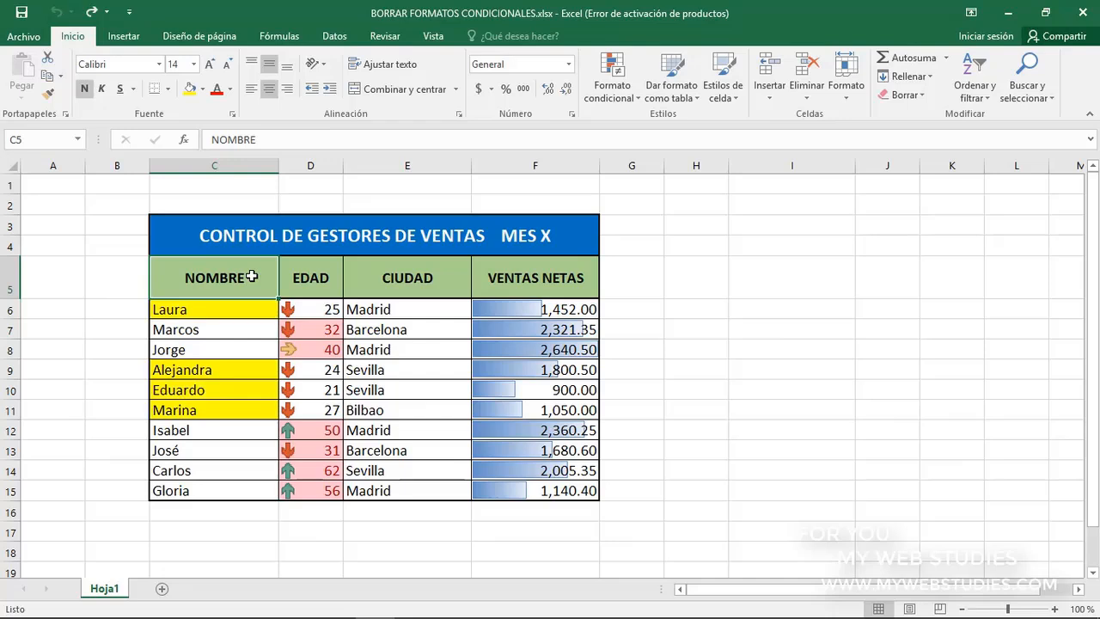
Clear only the formats of cell D8 in the EDAD column
{"action": "left_click", "coordinate": [311, 351]}
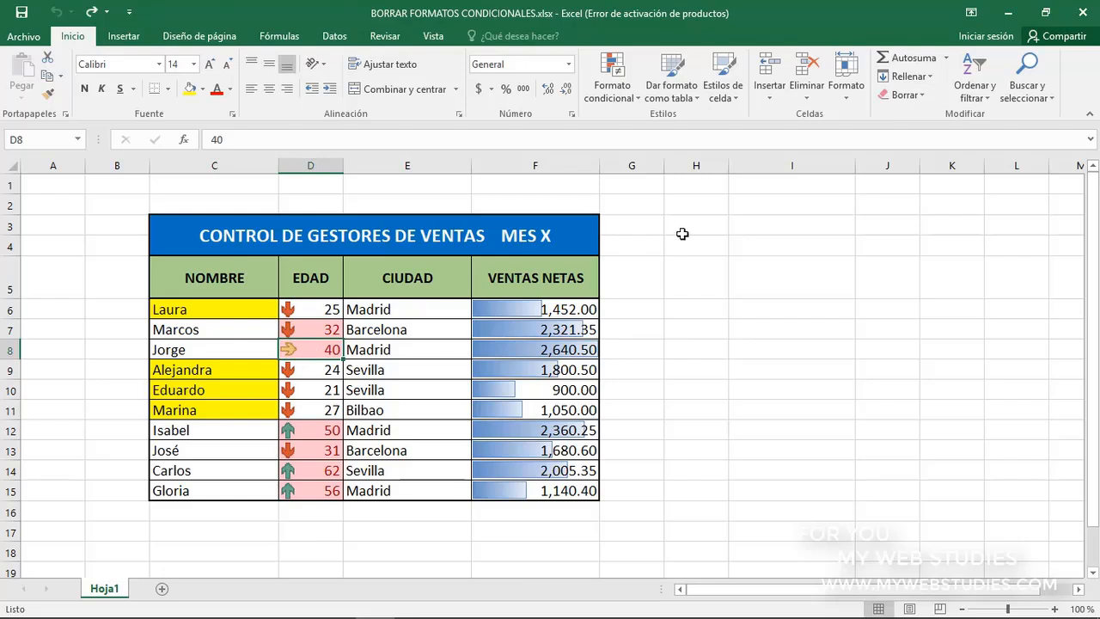
{"action": "left_click", "coordinate": [927, 104]}
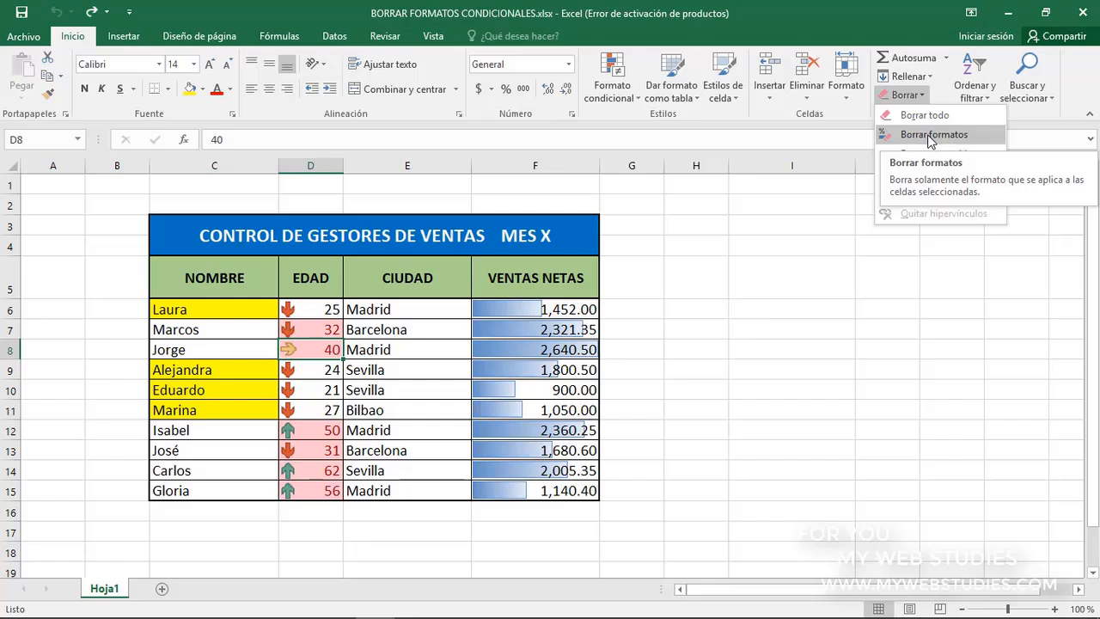
{"action": "left_click", "coordinate": [932, 135]}
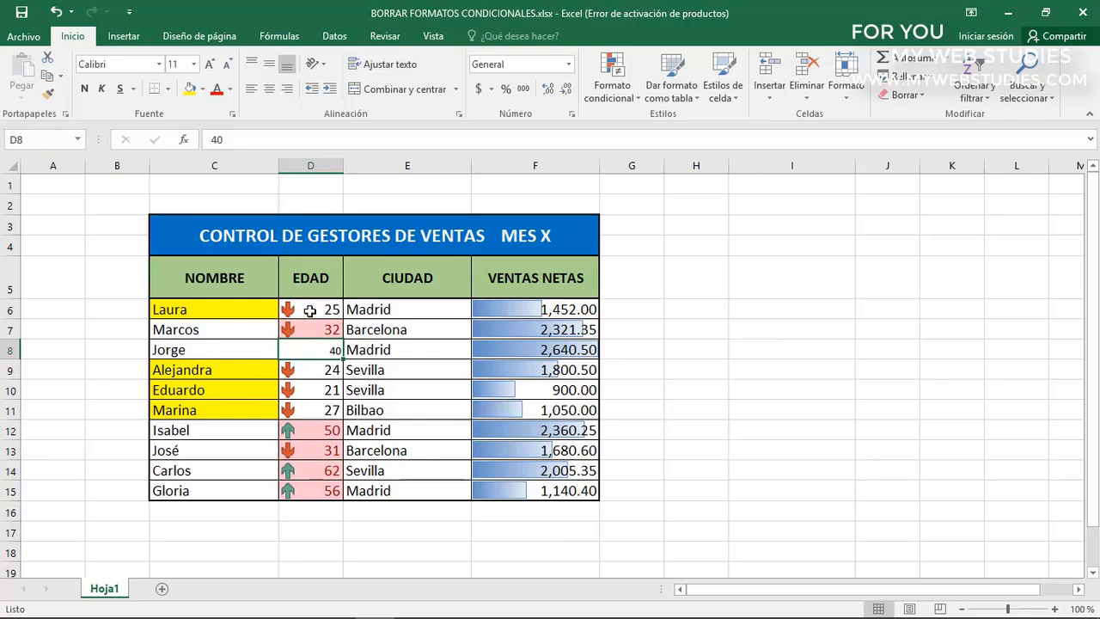
Delete the icon set rule applied to the EDAD values in D6:D15 using the conditional formatting rules manager
{"action": "left_click_drag", "start_coordinate": [310, 311], "coordinate": [305, 488]}
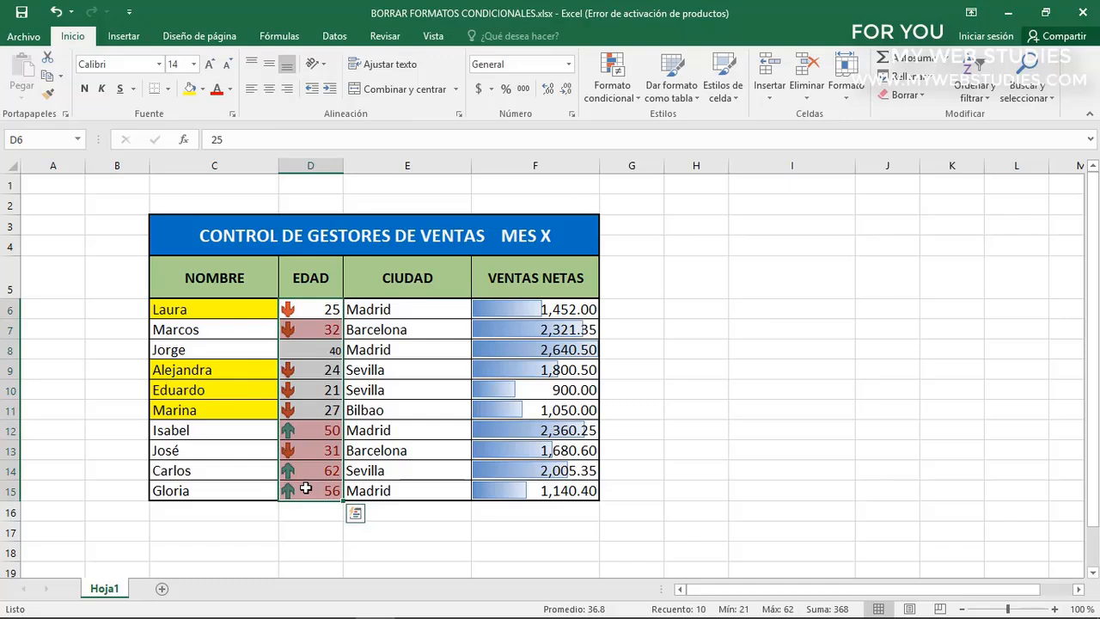
{"action": "left_click", "coordinate": [611, 100]}
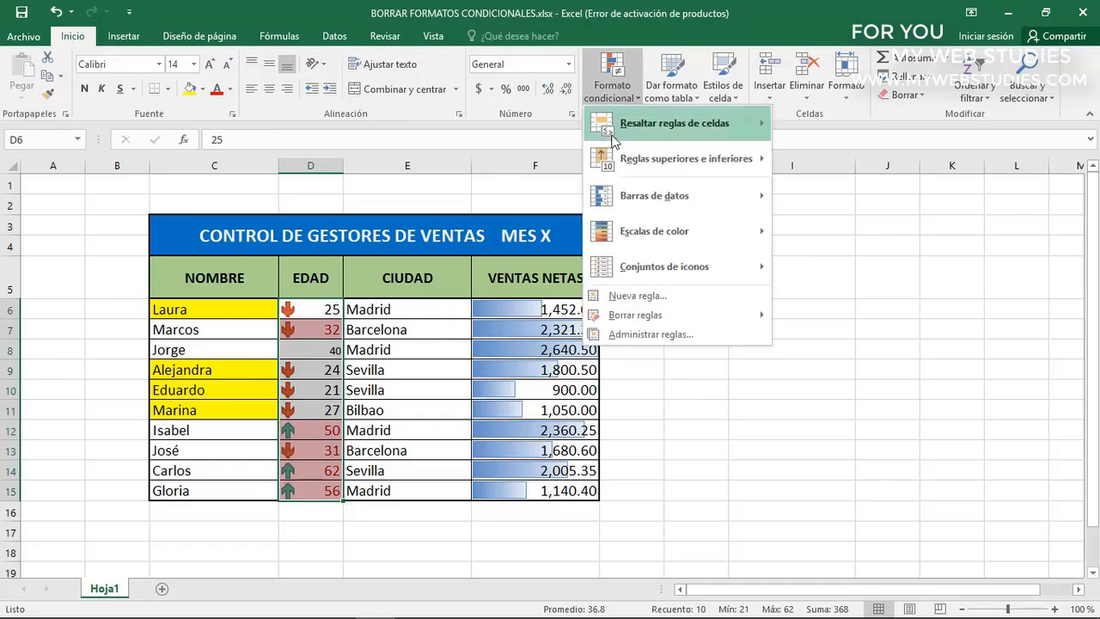
{"action": "left_click", "coordinate": [620, 335]}
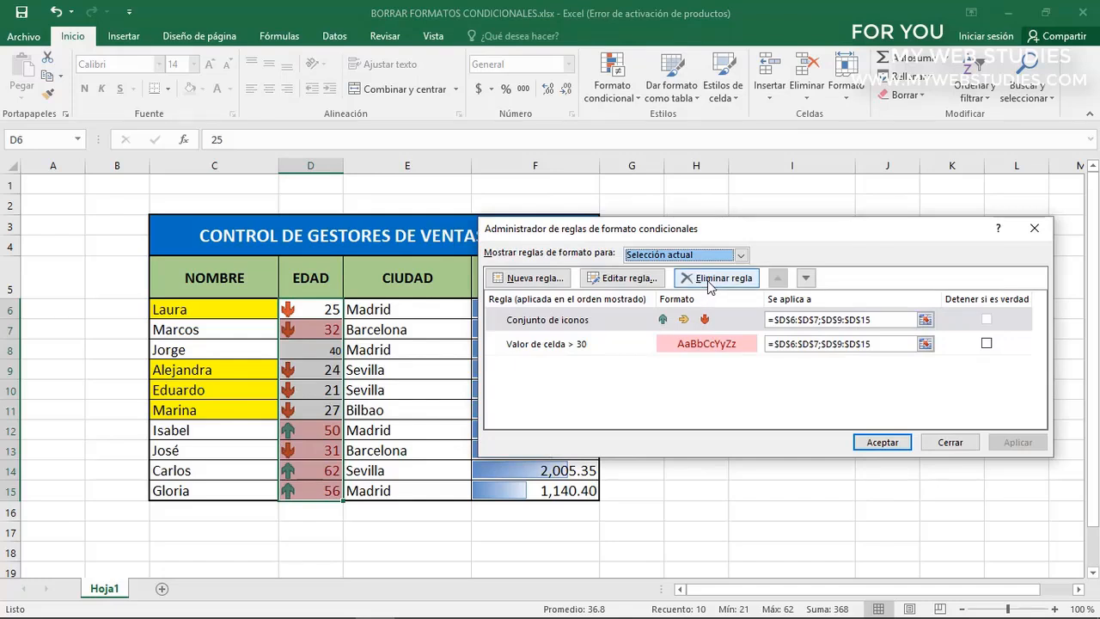
{"action": "left_click", "coordinate": [624, 324]}
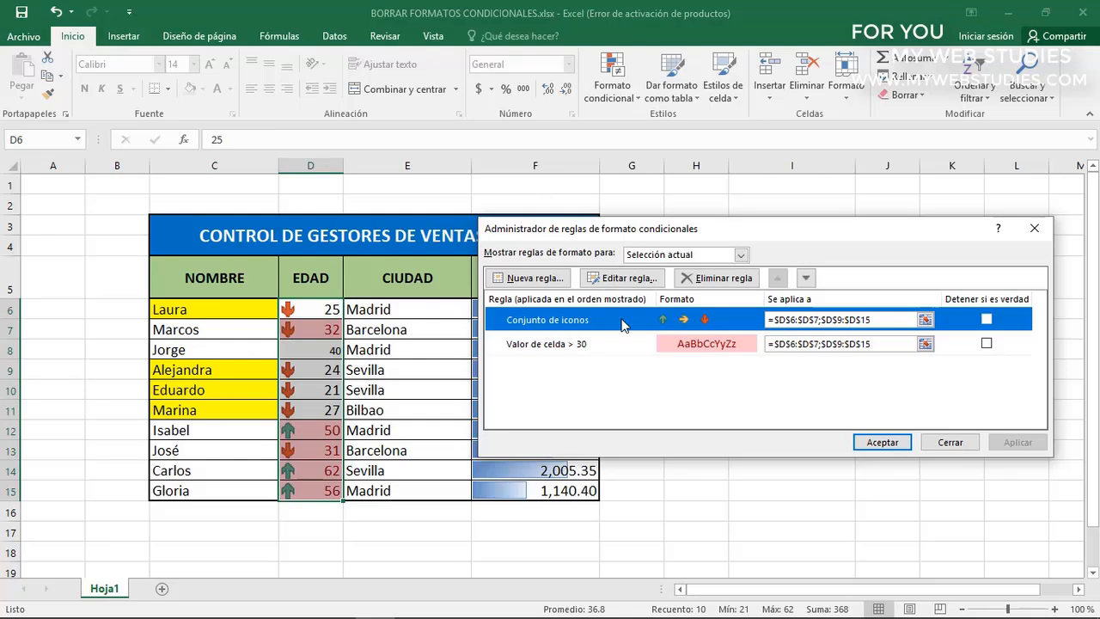
{"action": "left_click", "coordinate": [707, 279]}
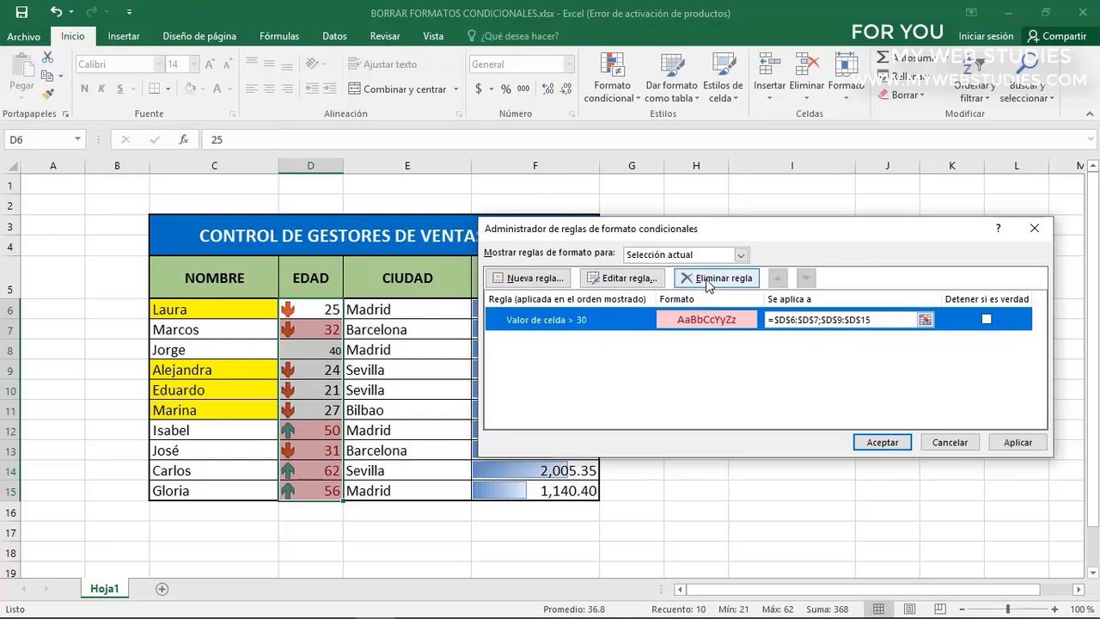
{"action": "left_click", "coordinate": [883, 442]}
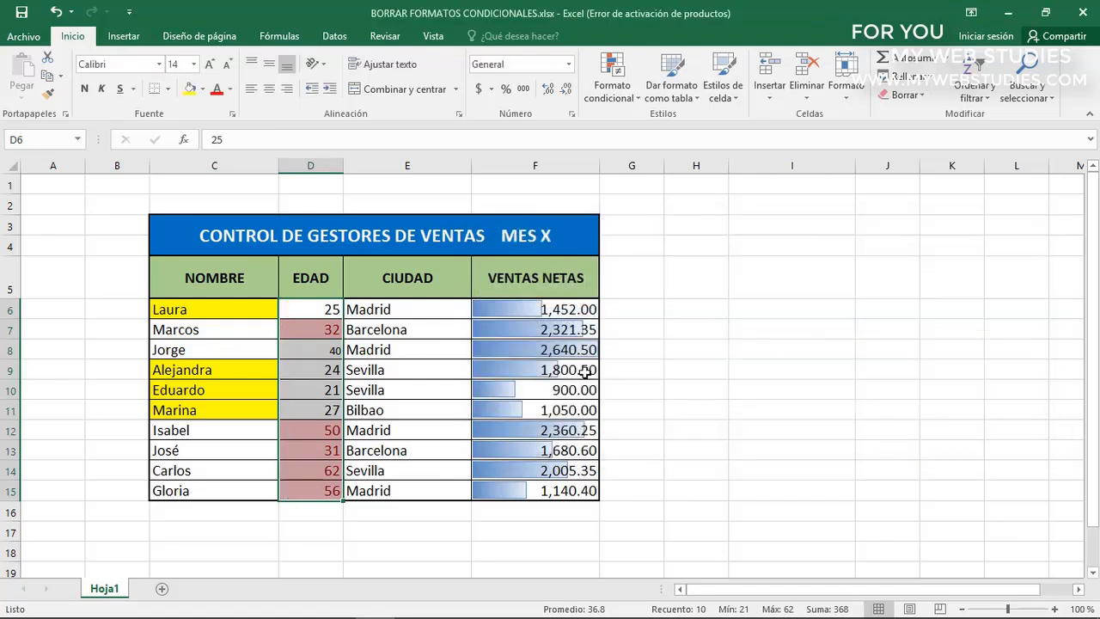
{"action": "left_click", "coordinate": [316, 331]}
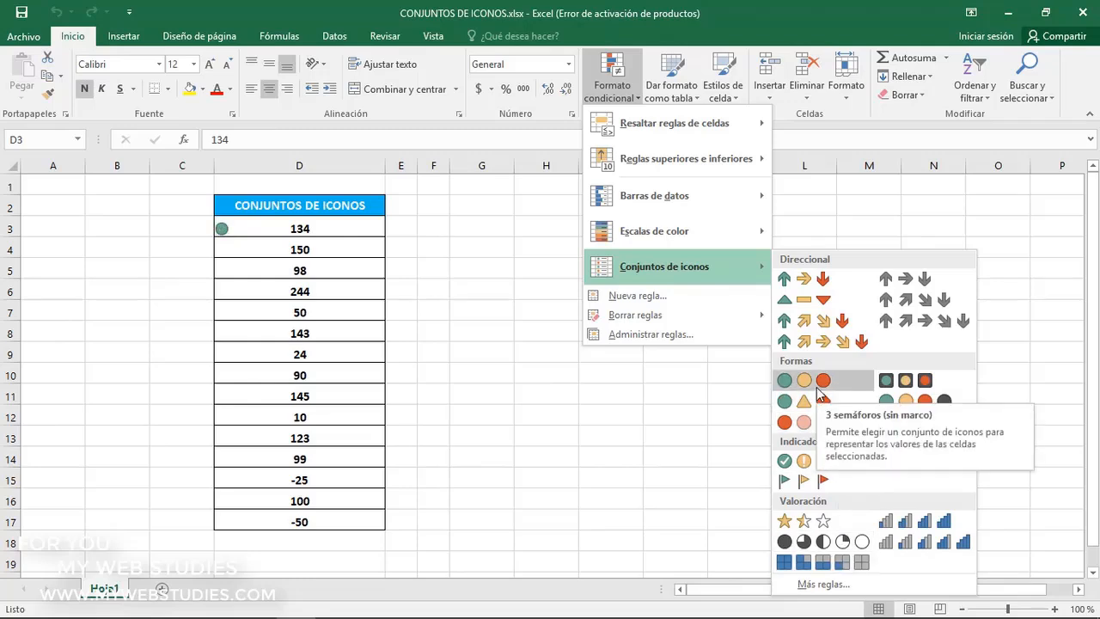
Apply the "3 semáforos (sin marco)" icon set to the values in D3:D17 of the CONJUNTOS DE ICONOS workbook
{"action": "left_click", "coordinate": [333, 234]}
{"action": "left_click_drag", "start_coordinate": [331, 233], "coordinate": [333, 523]}
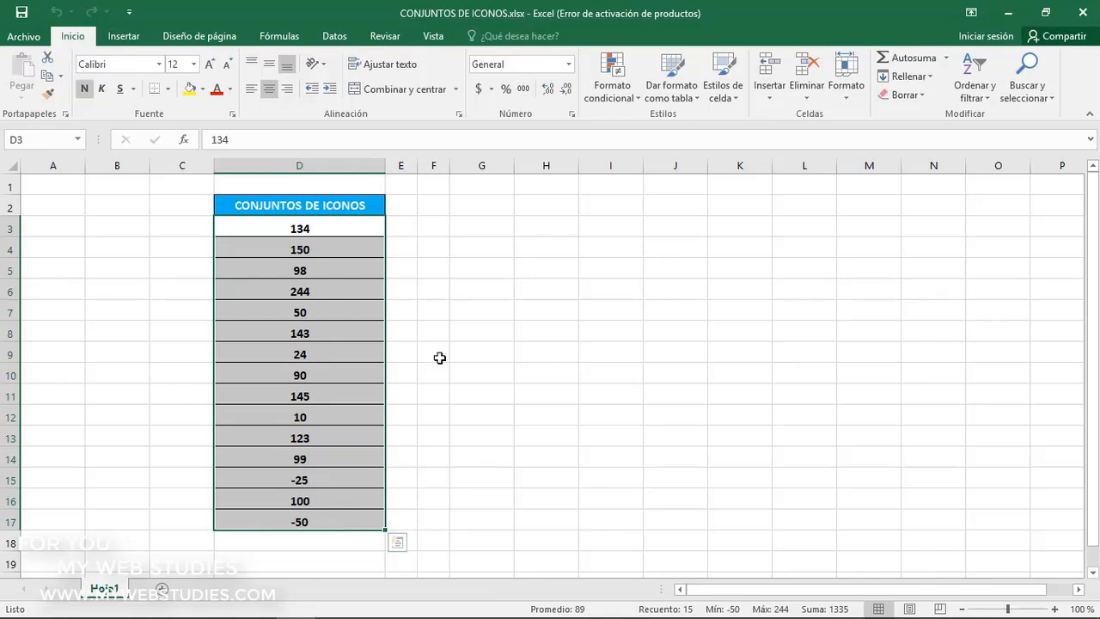
{"action": "left_click", "coordinate": [623, 93]}
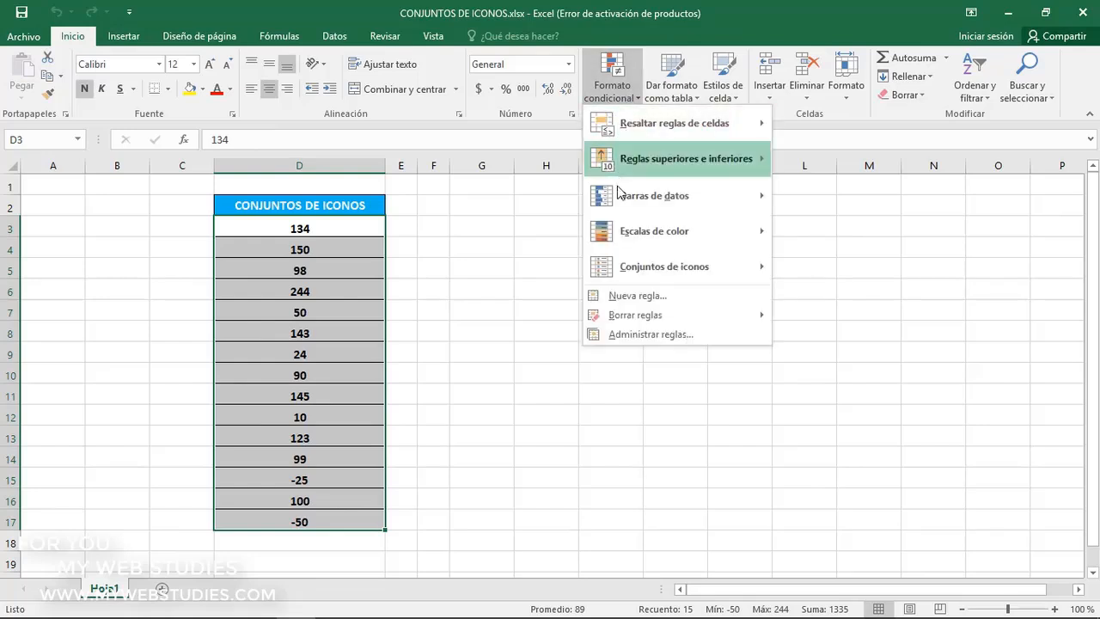
{"action": "mouse_move", "coordinate": [617, 267]}
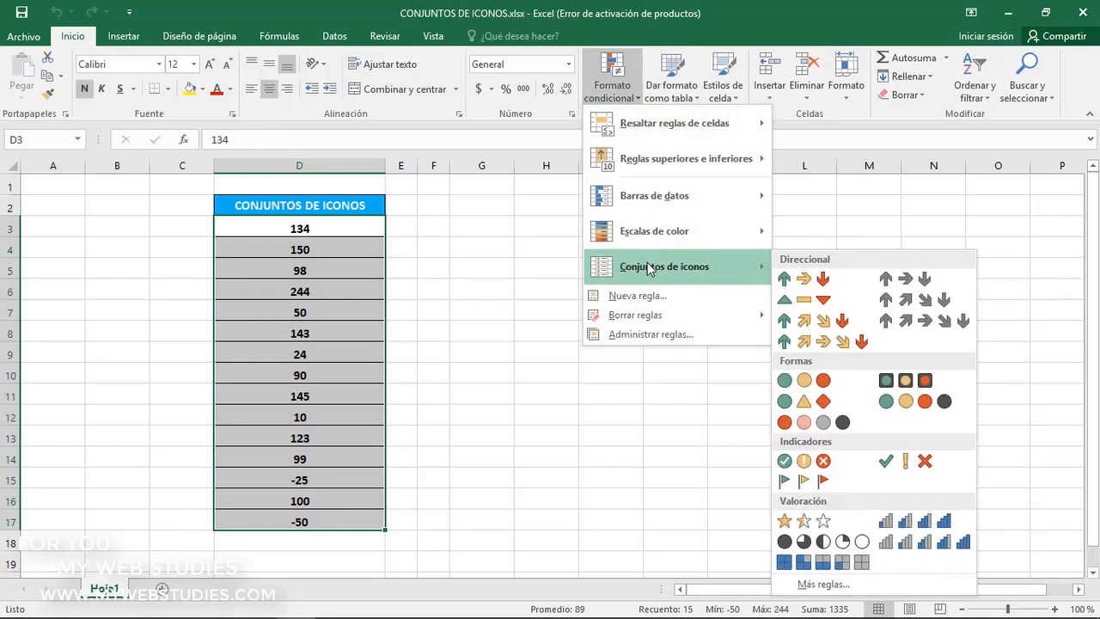
{"action": "left_click", "coordinate": [812, 383]}
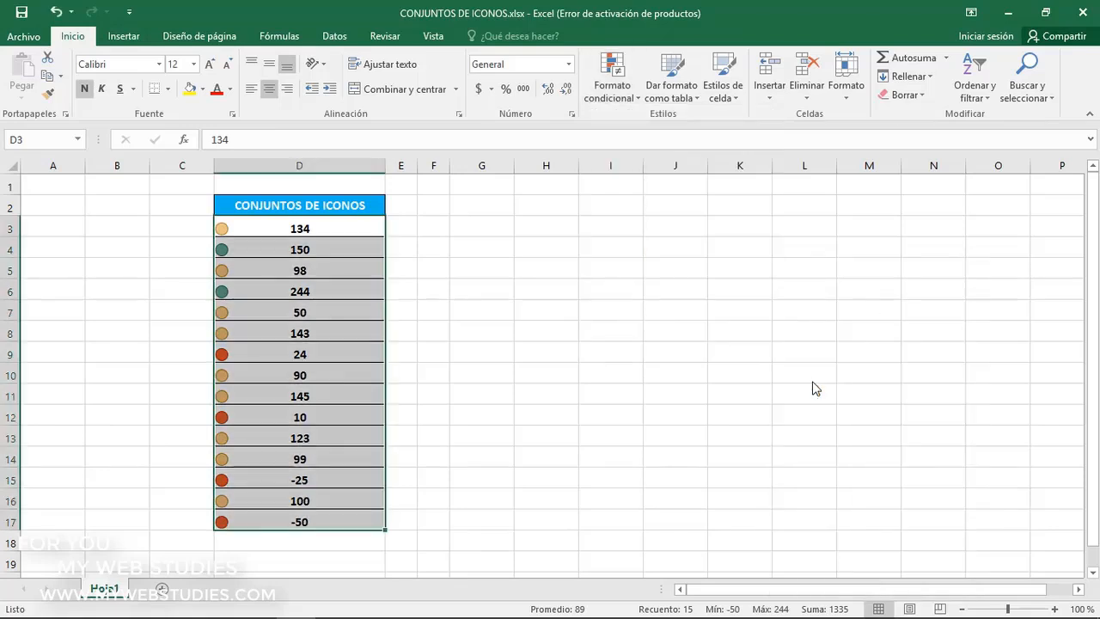
Examine which traffic light colour each value in the CONJUNTOS DE ICONOS column has been assigned
{"action": "left_click", "coordinate": [344, 229]}
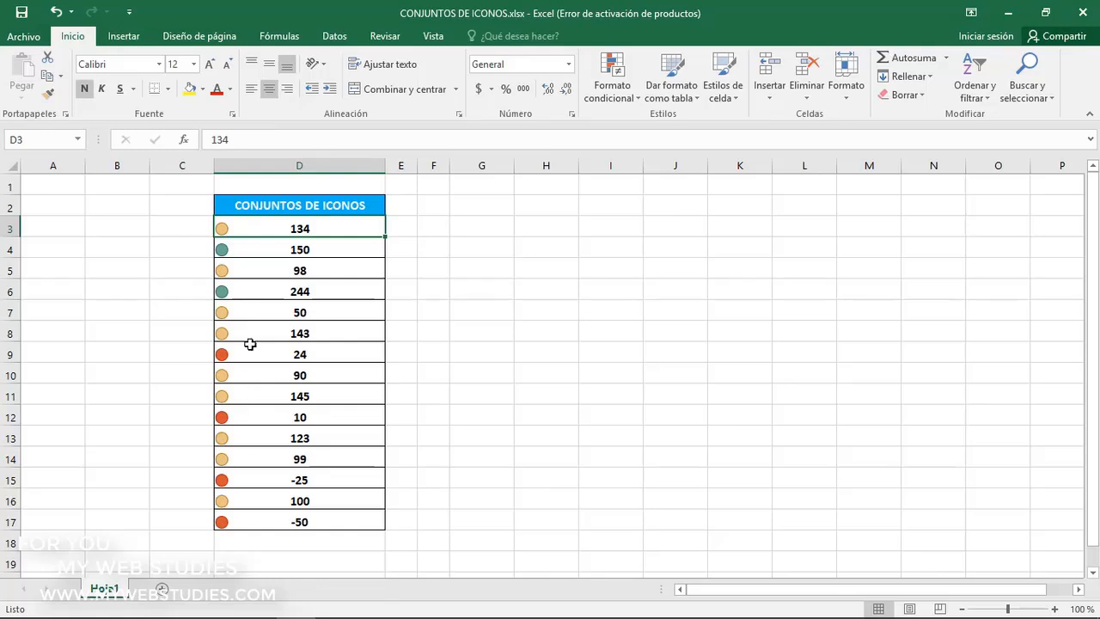
{"action": "left_click", "coordinate": [252, 251]}
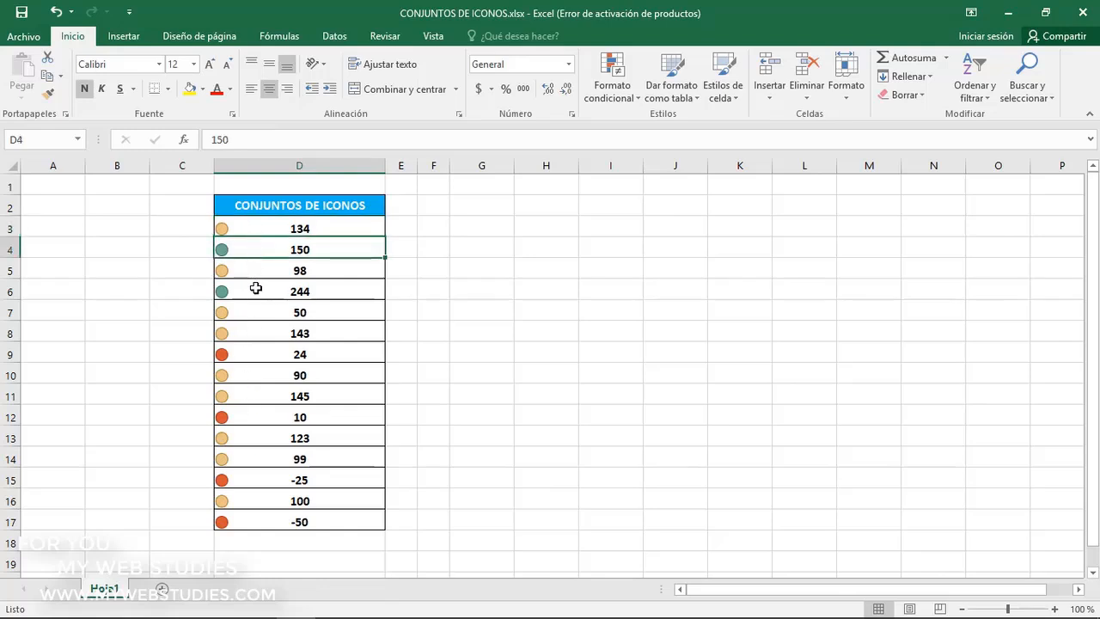
{"action": "left_click", "coordinate": [256, 289]}
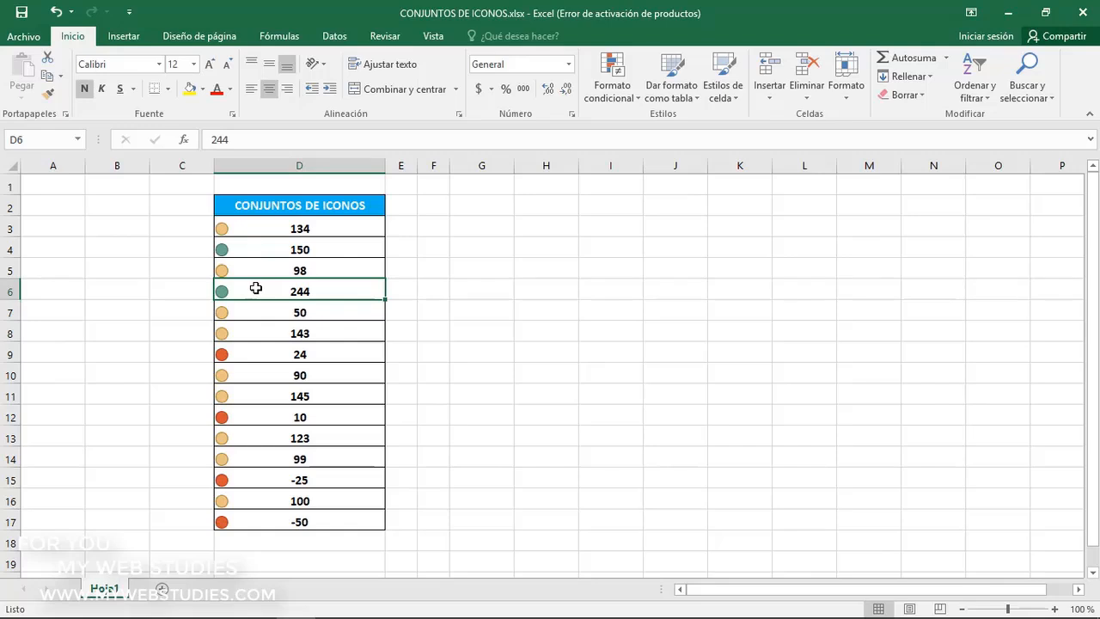
{"action": "left_click", "coordinate": [257, 312]}
{"action": "left_click", "coordinate": [257, 335]}
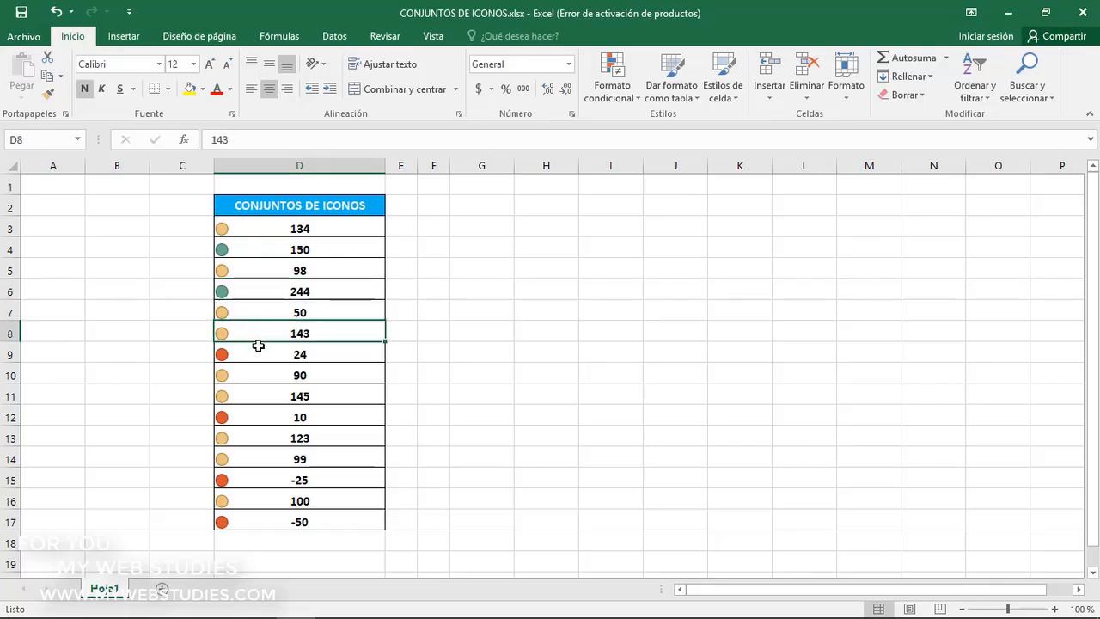
{"action": "left_click", "coordinate": [256, 371]}
{"action": "left_click", "coordinate": [254, 394]}
{"action": "left_click", "coordinate": [259, 353]}
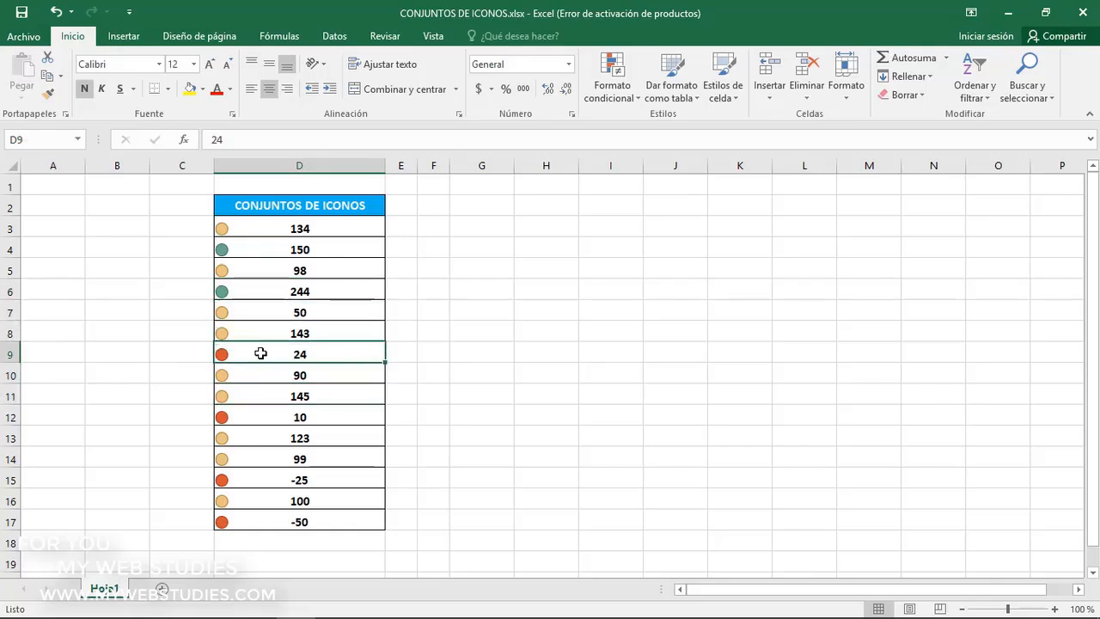
{"action": "left_click", "coordinate": [262, 417]}
{"action": "left_click", "coordinate": [262, 475]}
{"action": "left_click", "coordinate": [260, 520]}
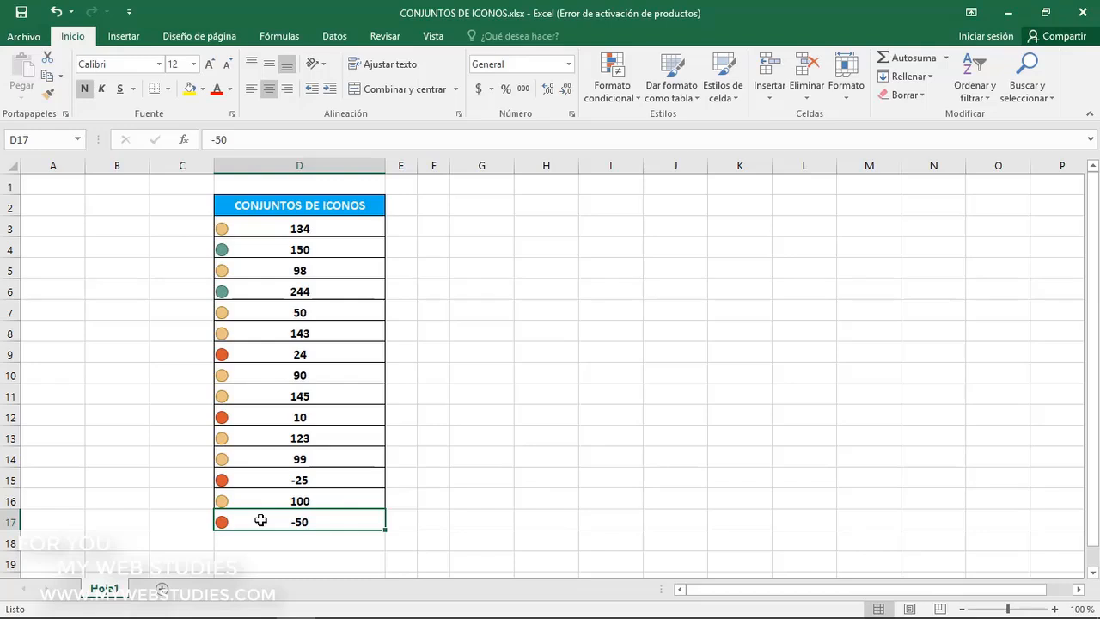
Apply the "5 clasificaciones" icon set to the values in D3:D17
{"action": "left_click_drag", "start_coordinate": [282, 230], "coordinate": [286, 515]}
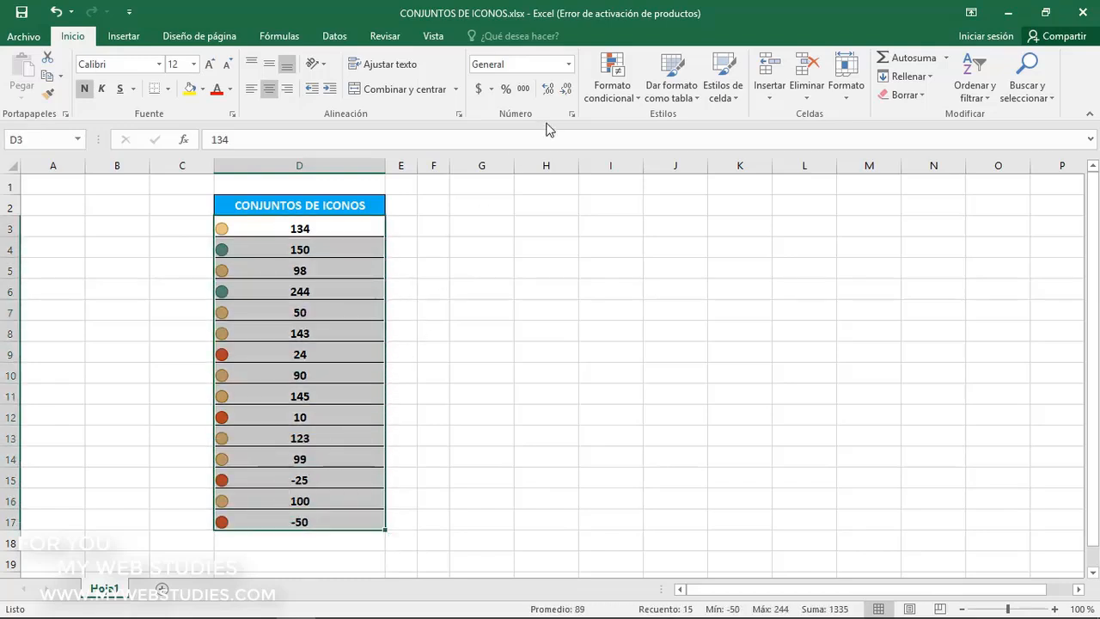
{"action": "left_click", "coordinate": [593, 95]}
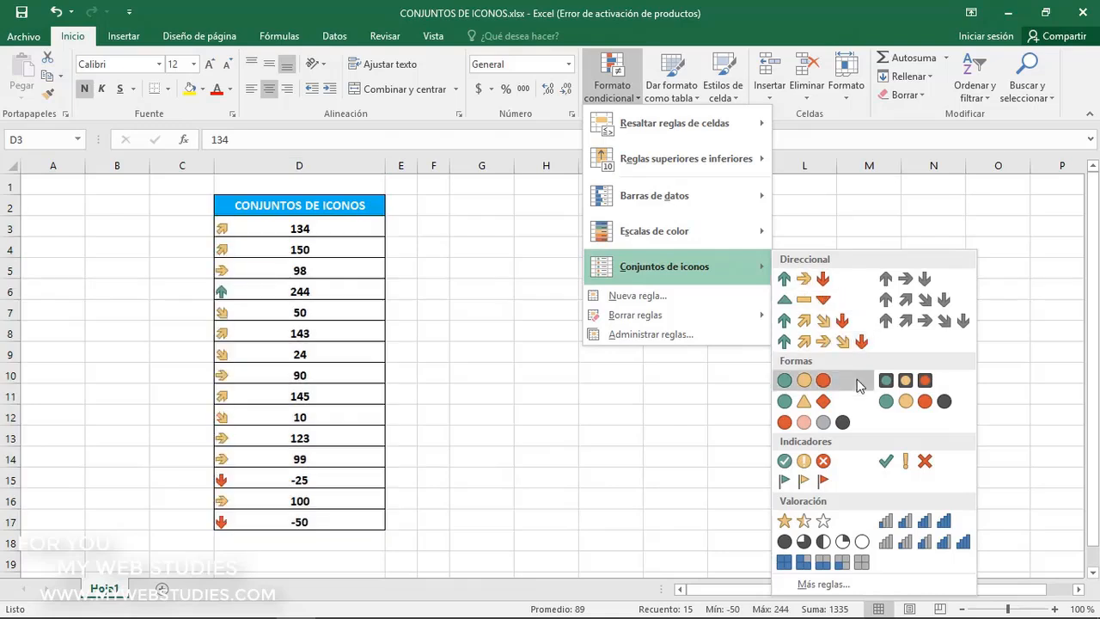
{"action": "left_click", "coordinate": [897, 547]}
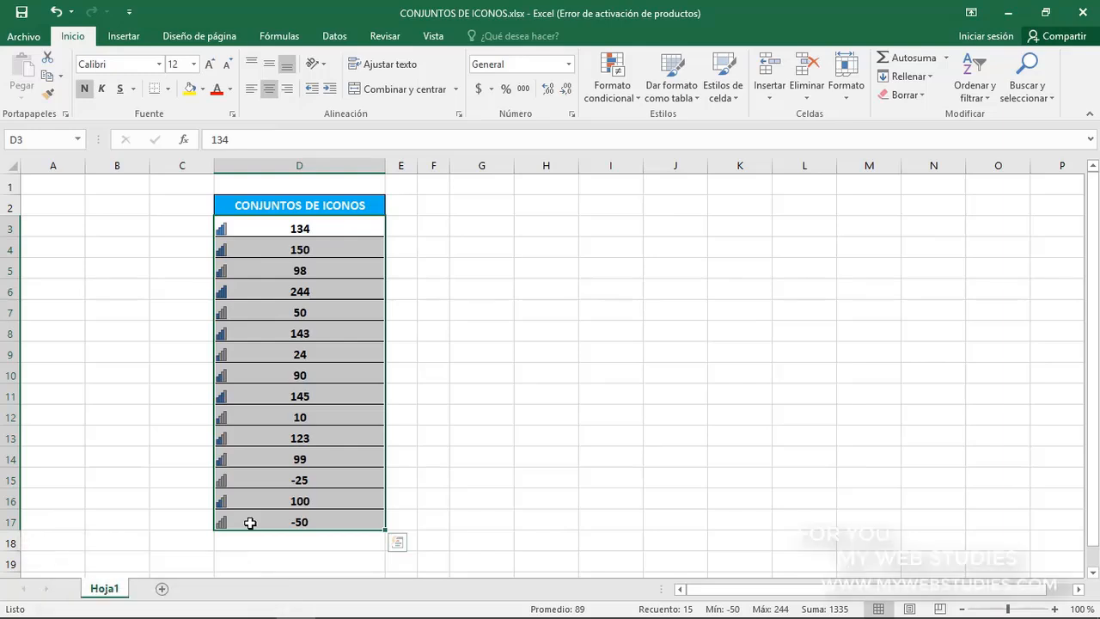
Start a new icon set rule for D3:D17 with the three unframed traffic lights and reverse the icon order
{"action": "left_click", "coordinate": [602, 99]}
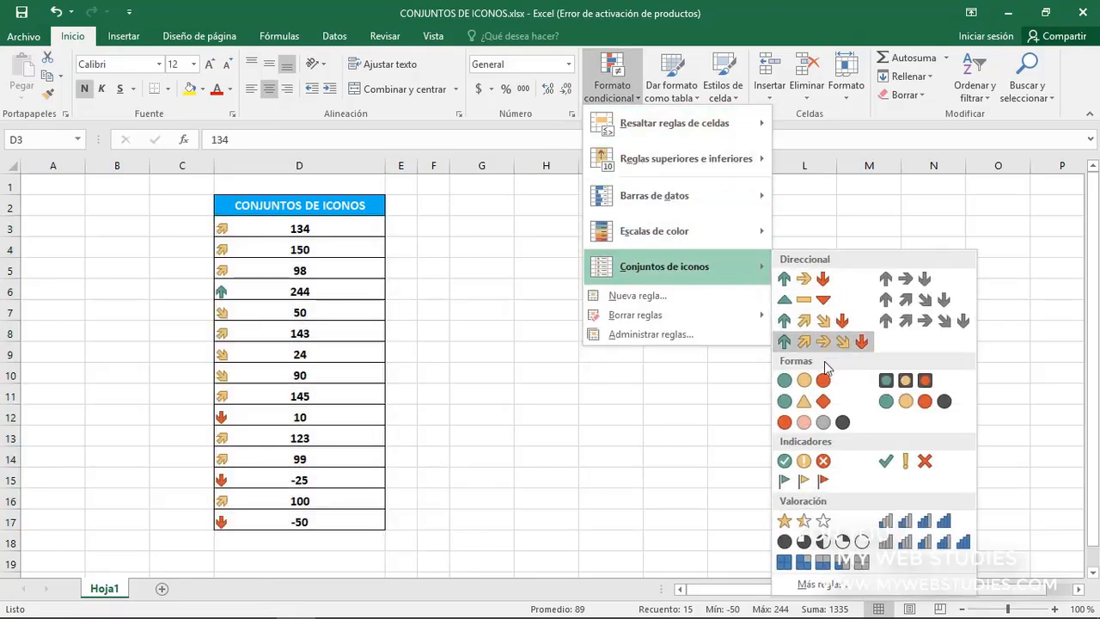
{"action": "left_click", "coordinate": [838, 591]}
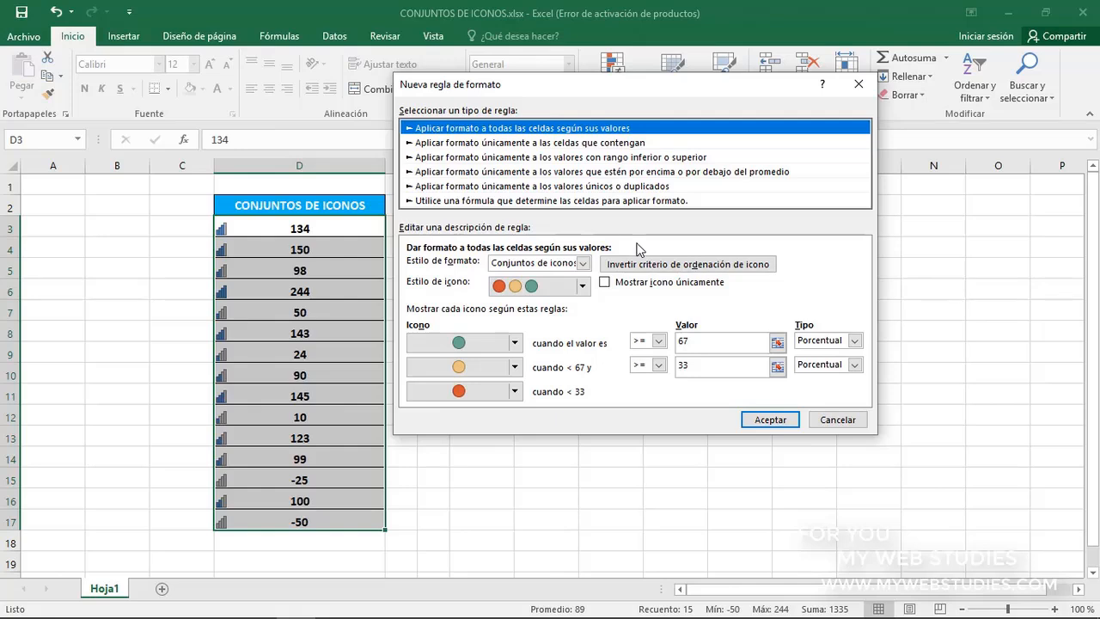
{"action": "left_click", "coordinate": [585, 263]}
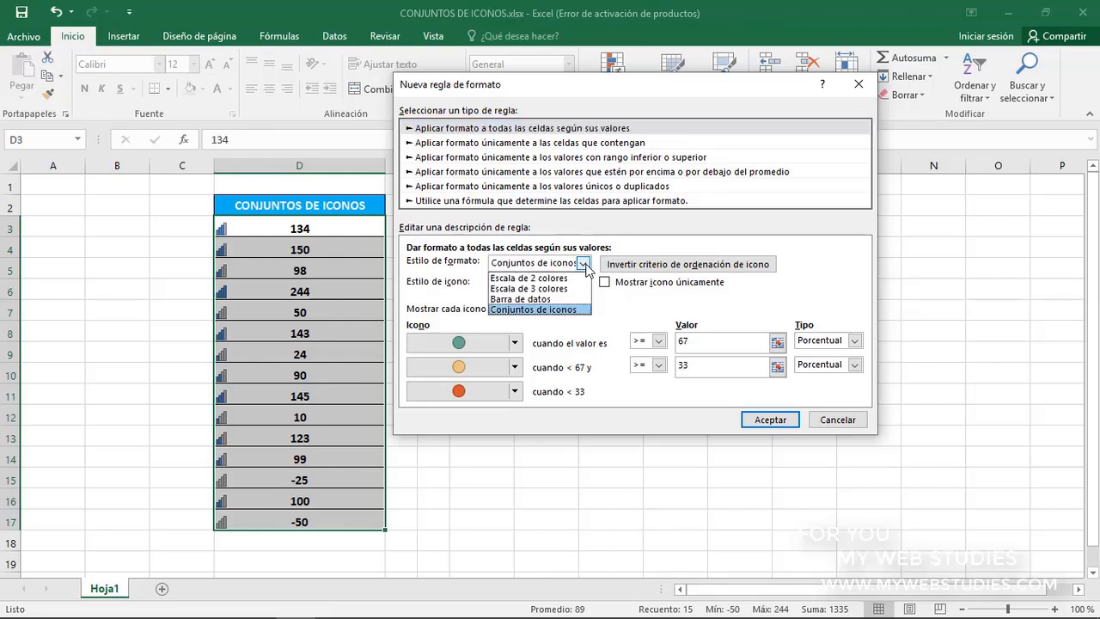
{"action": "left_click", "coordinate": [580, 310]}
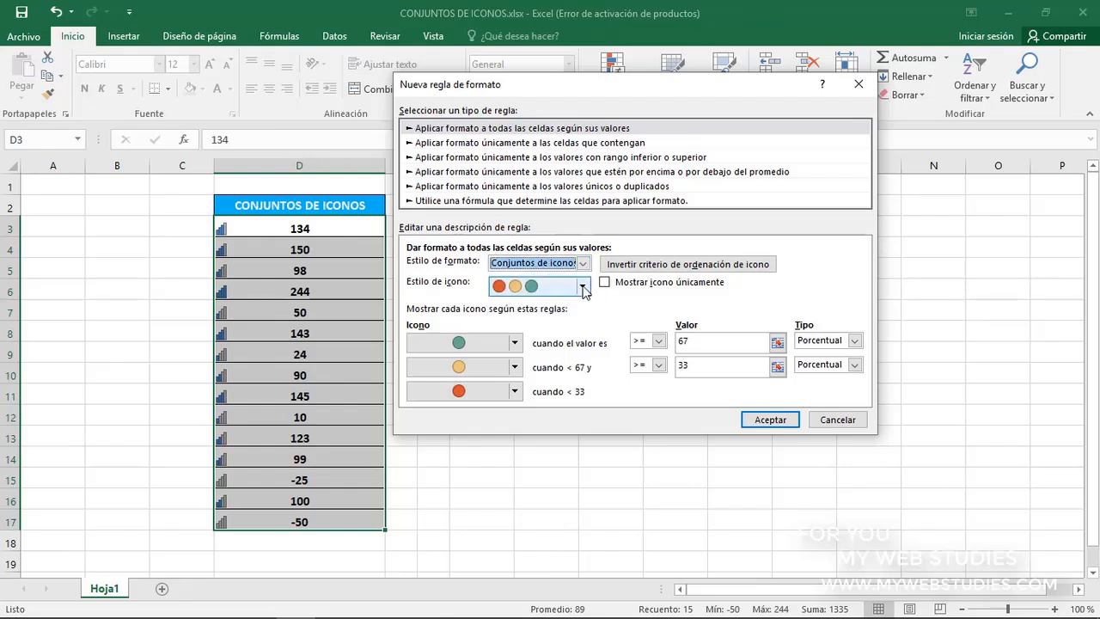
{"action": "left_click", "coordinate": [582, 288]}
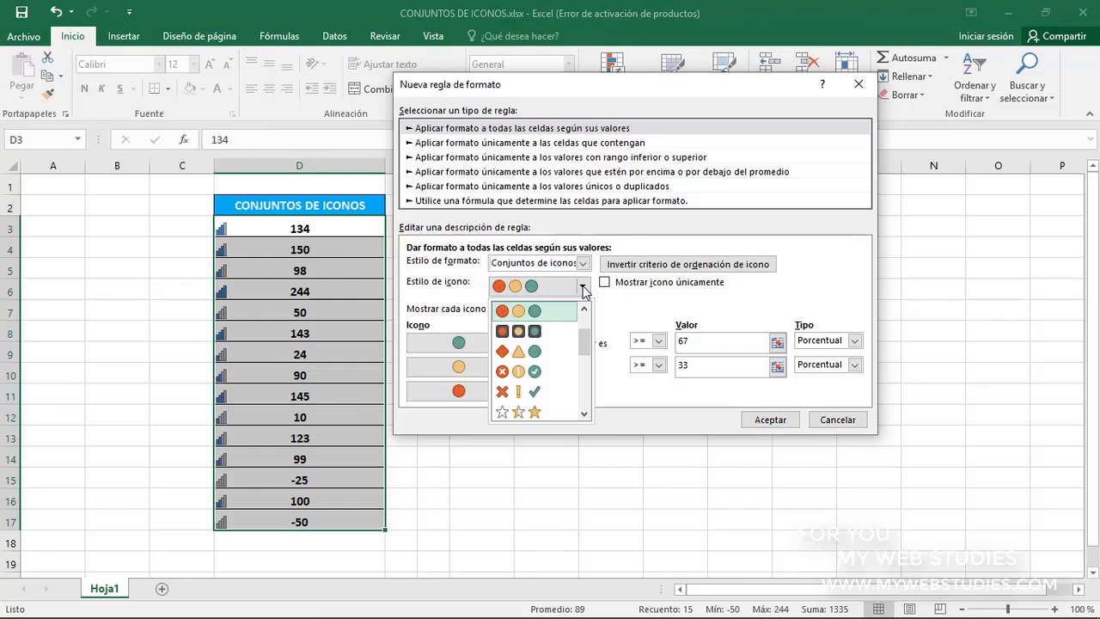
{"action": "left_click", "coordinate": [582, 290]}
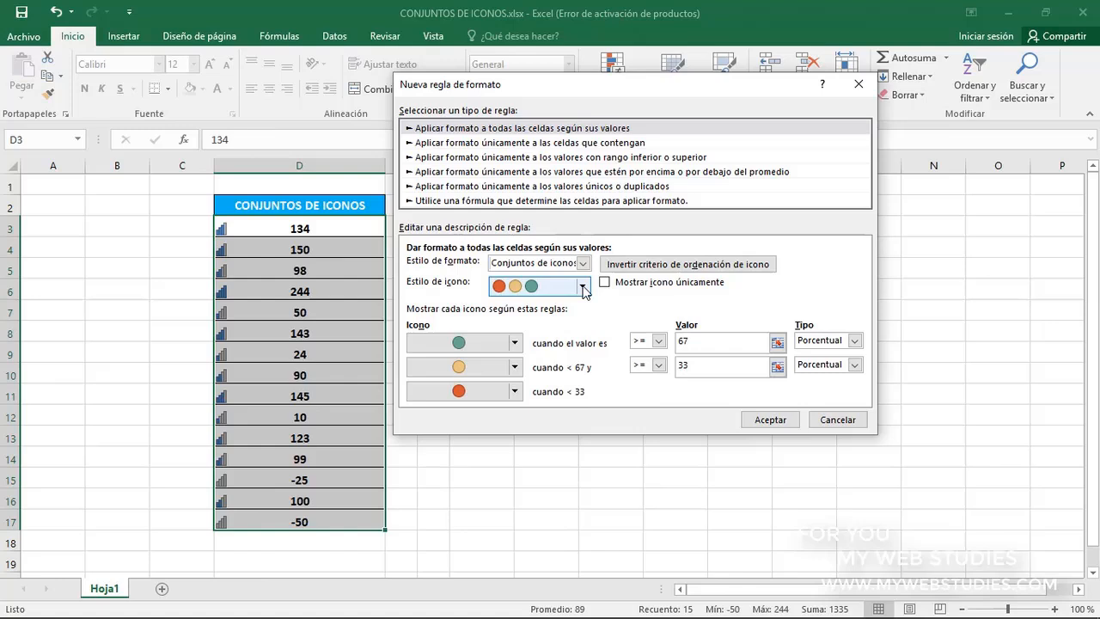
{"action": "left_click", "coordinate": [649, 269]}
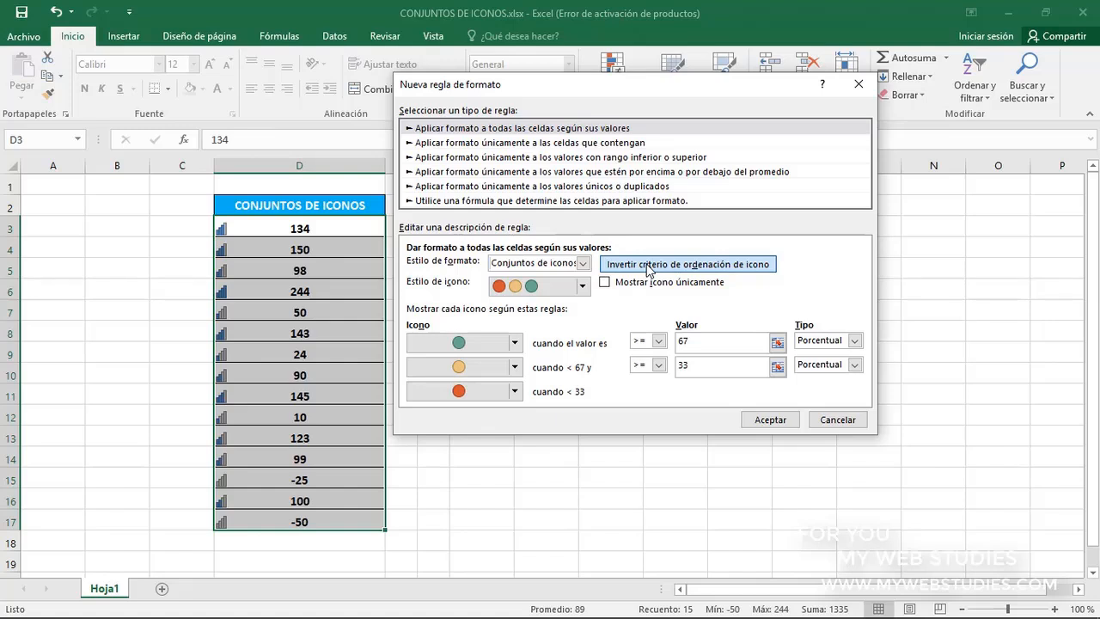
{"action": "left_click", "coordinate": [648, 269]}
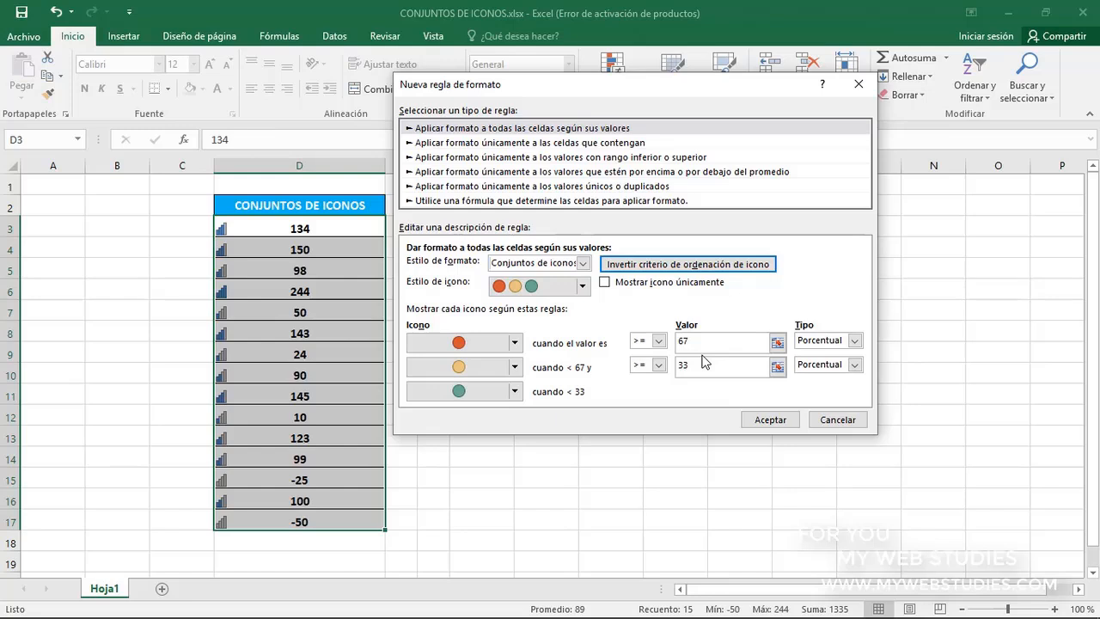
{"action": "left_click", "coordinate": [517, 347]}
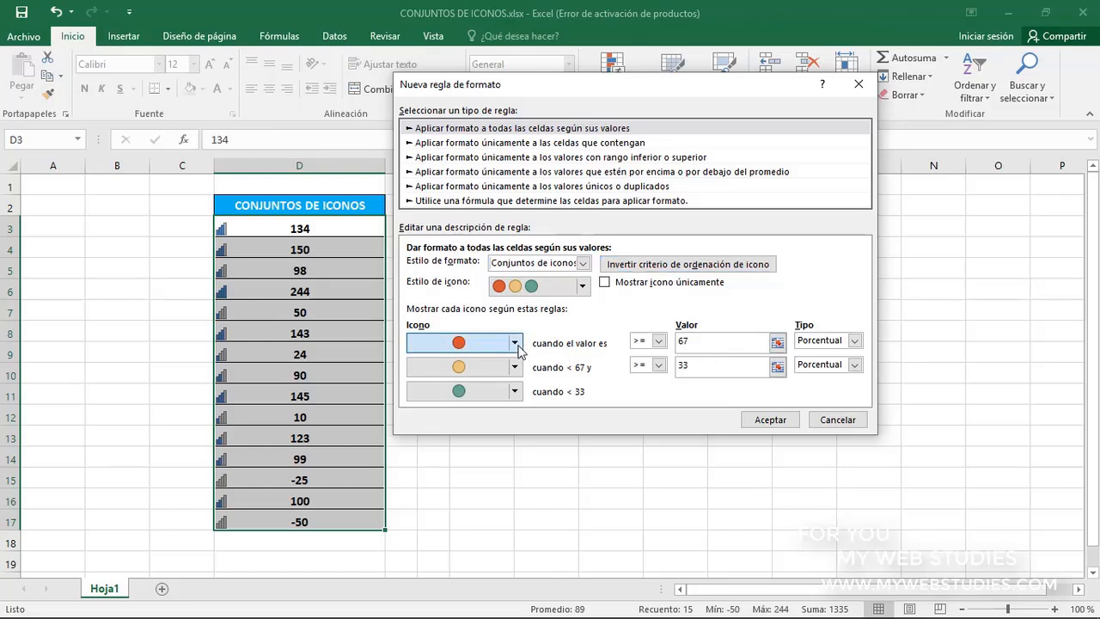
{"action": "left_click", "coordinate": [515, 343]}
{"action": "left_click", "coordinate": [515, 343]}
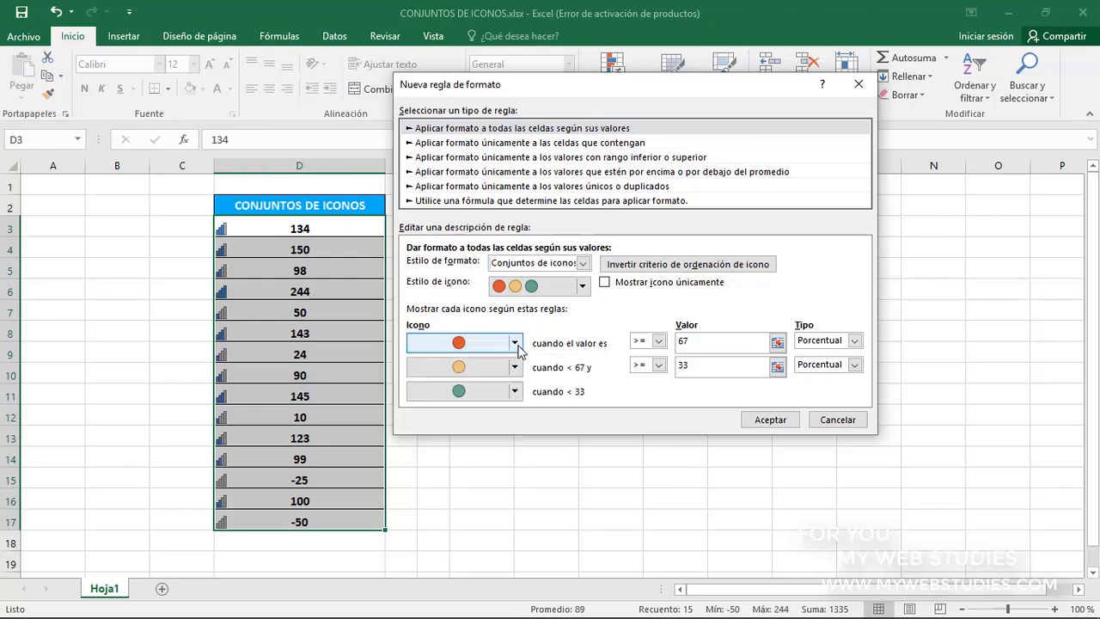
{"action": "left_click", "coordinate": [514, 367]}
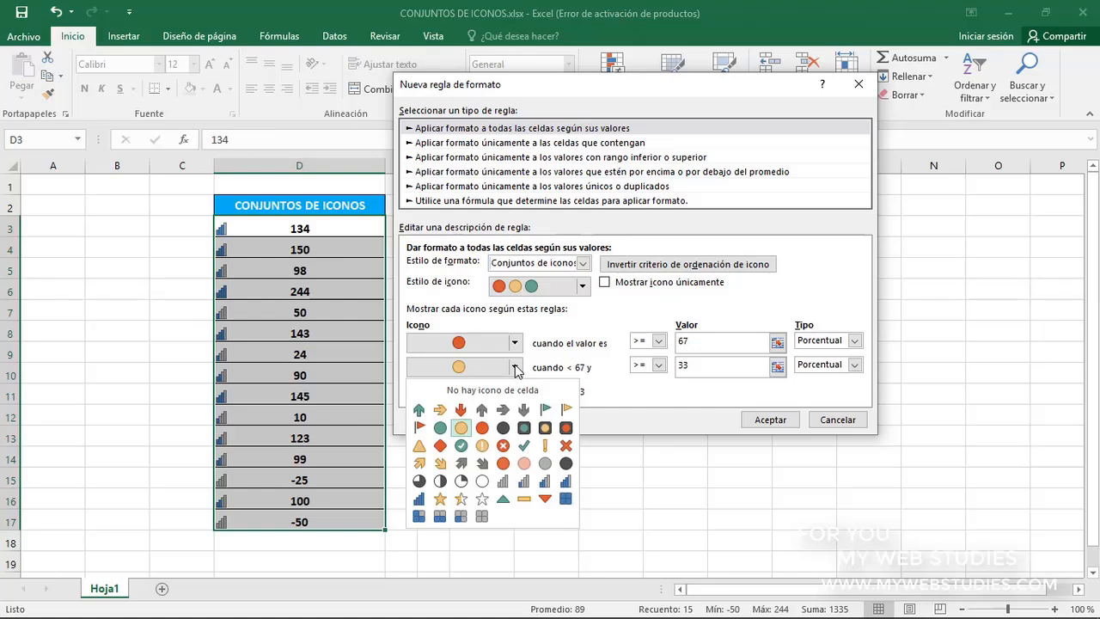
{"action": "left_click", "coordinate": [514, 366]}
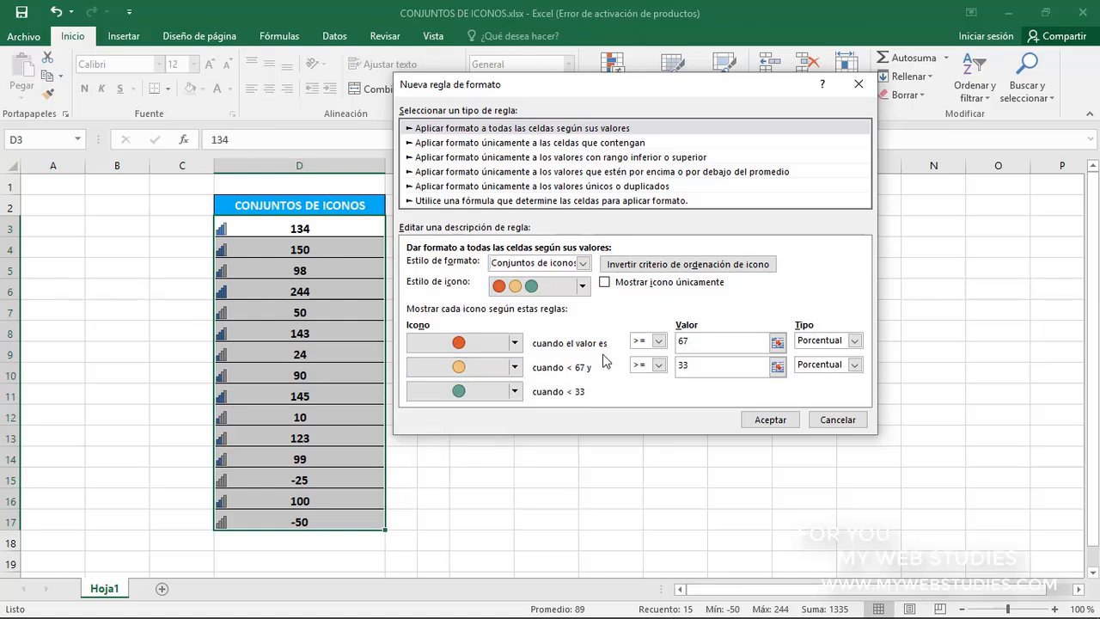
Set the value type of both icon thresholds in the new rule to Número
{"action": "left_click", "coordinate": [855, 341]}
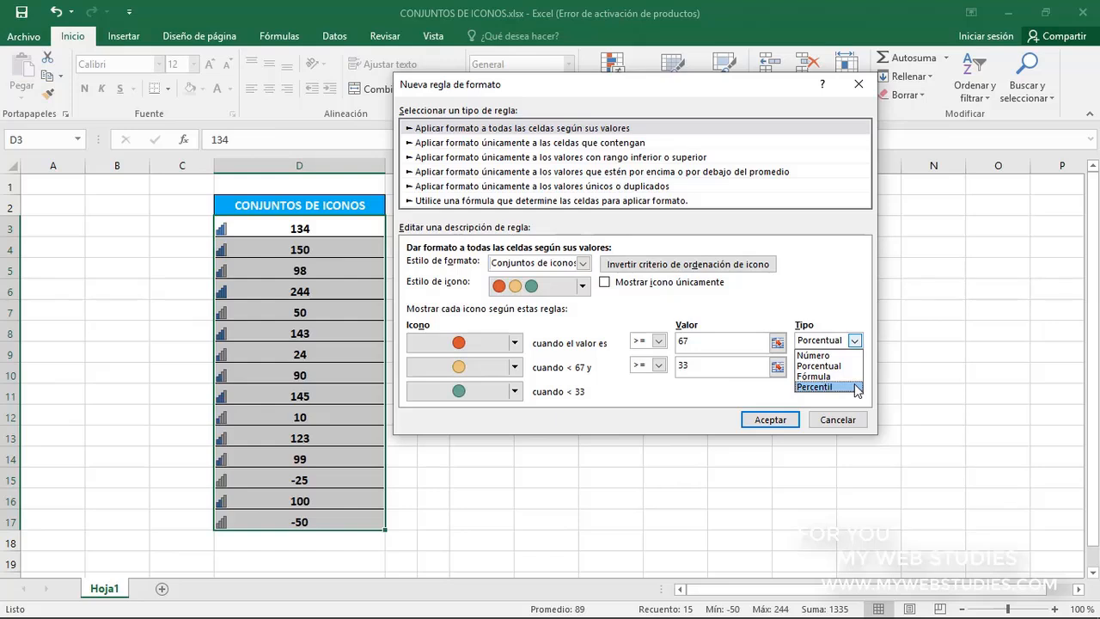
{"action": "left_click", "coordinate": [850, 356]}
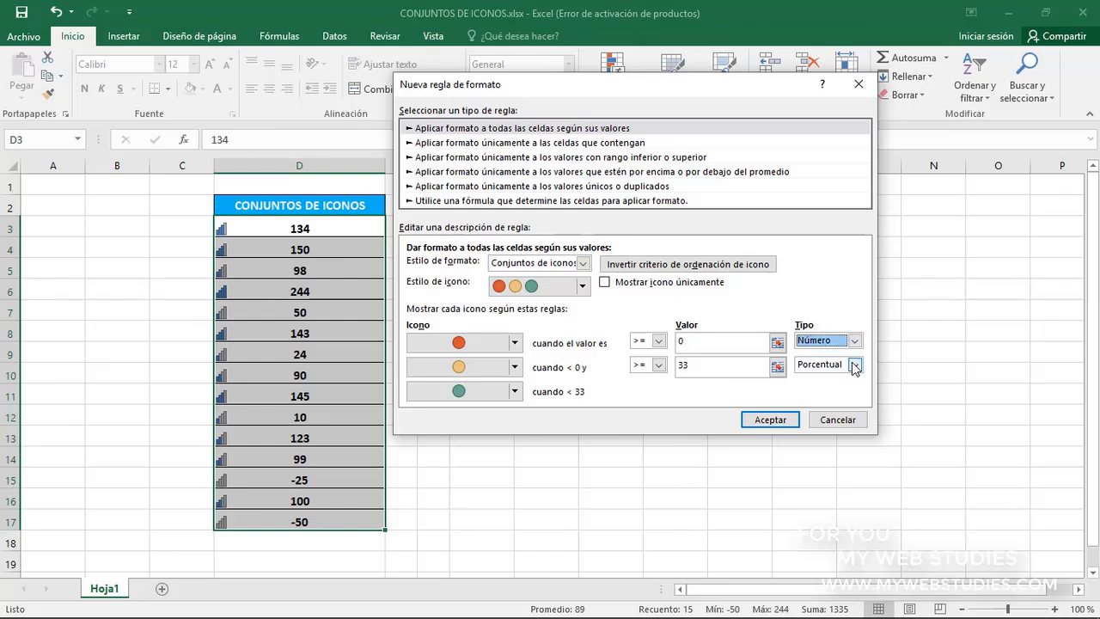
{"action": "left_click", "coordinate": [854, 365]}
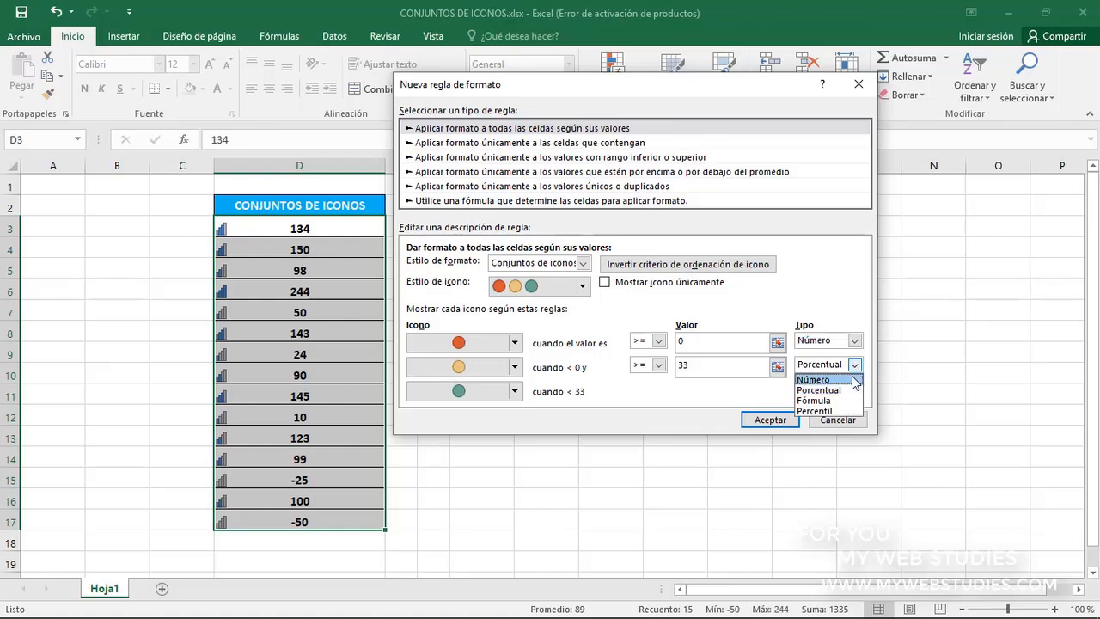
{"action": "left_click", "coordinate": [825, 379]}
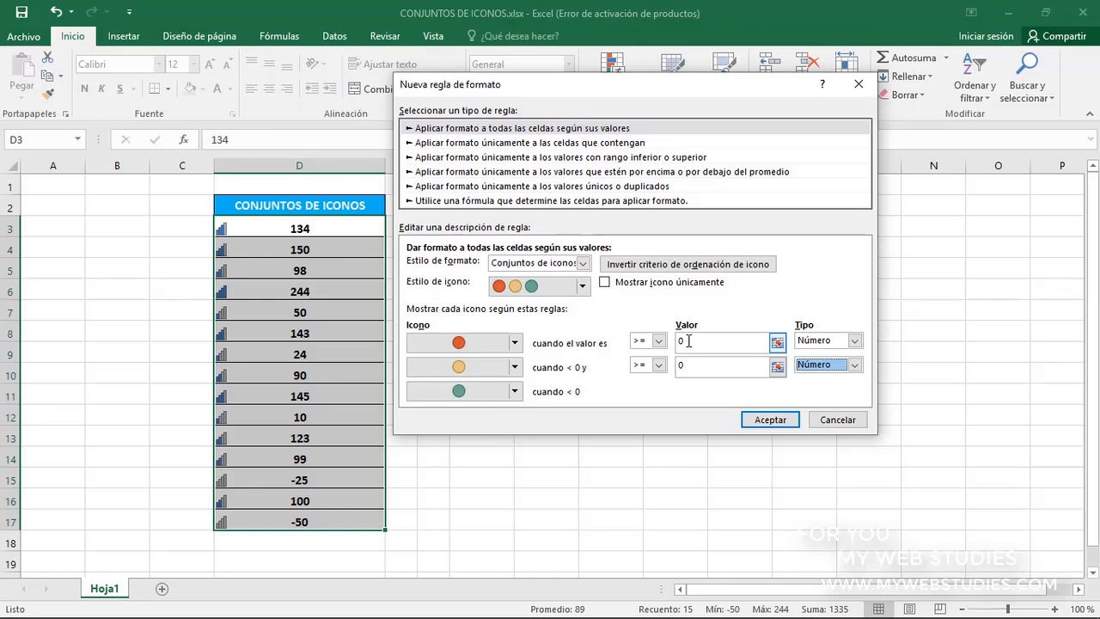
Set the red icon threshold to >= 100 and the yellow one to >= 50, and apply the rule
{"action": "left_click_drag", "start_coordinate": [685, 341], "coordinate": [669, 342]}
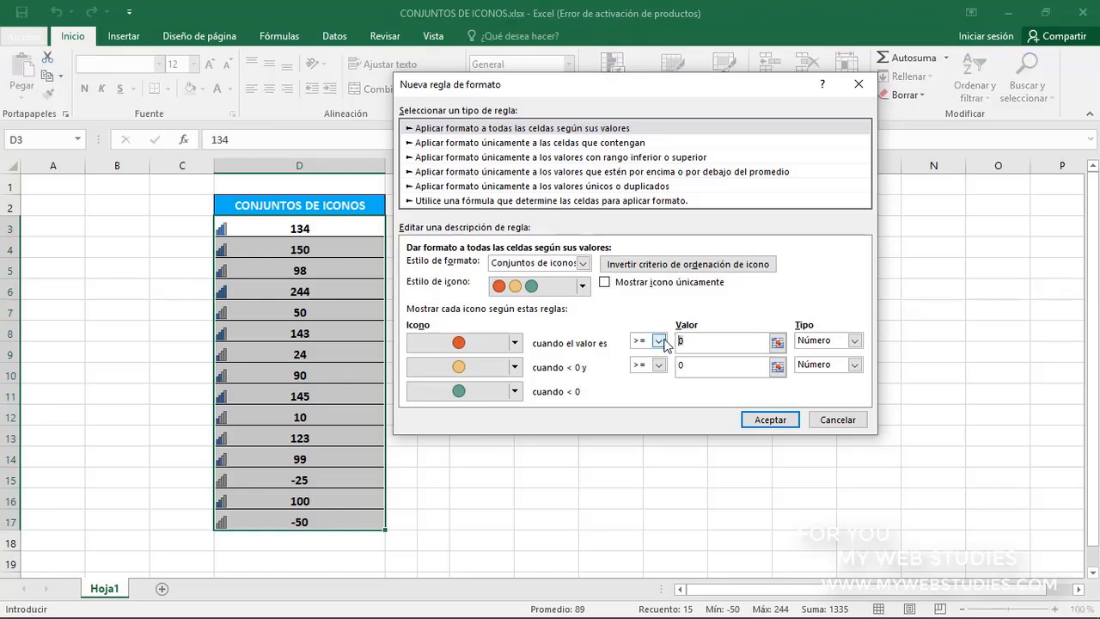
{"action": "type", "text": "100"}
{"action": "left_click", "coordinate": [692, 365]}
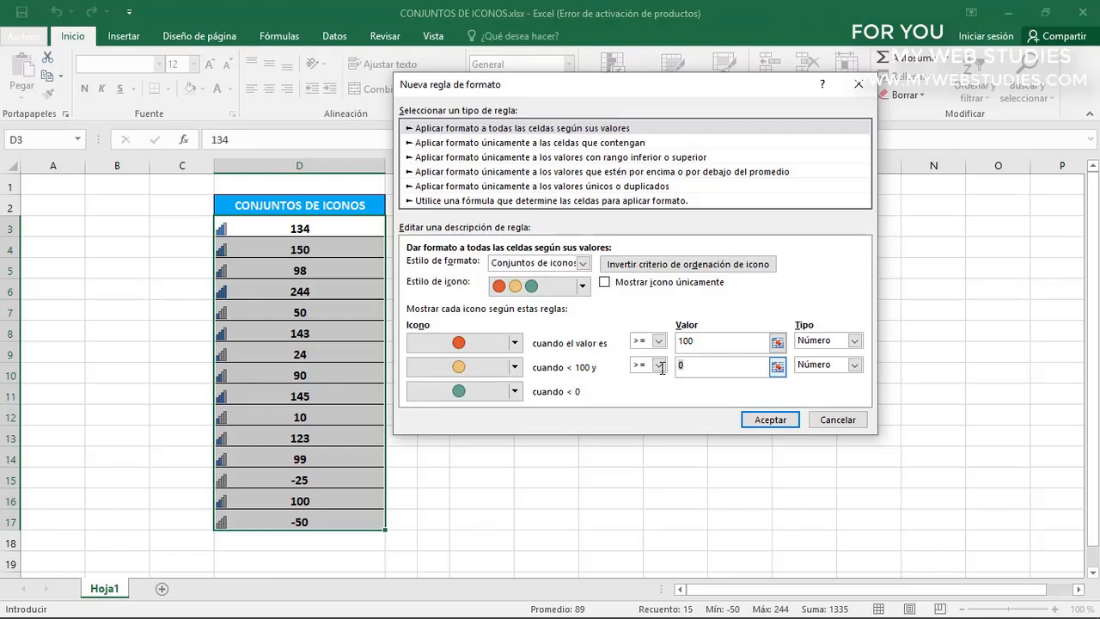
{"action": "type", "text": "50"}
{"action": "left_click", "coordinate": [703, 343]}
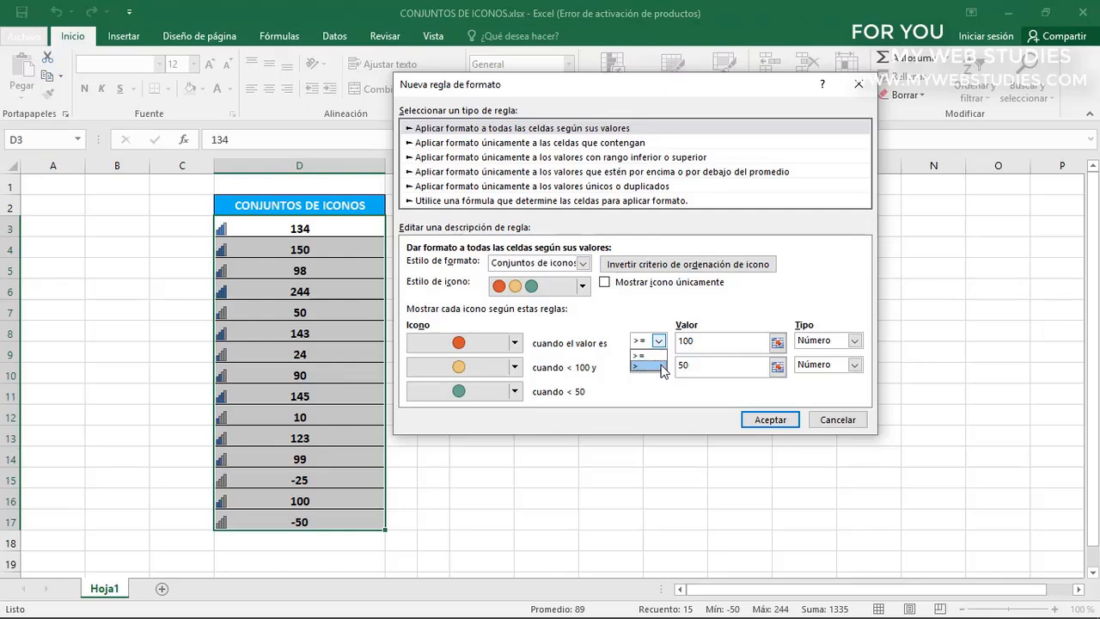
{"action": "left_click", "coordinate": [661, 356]}
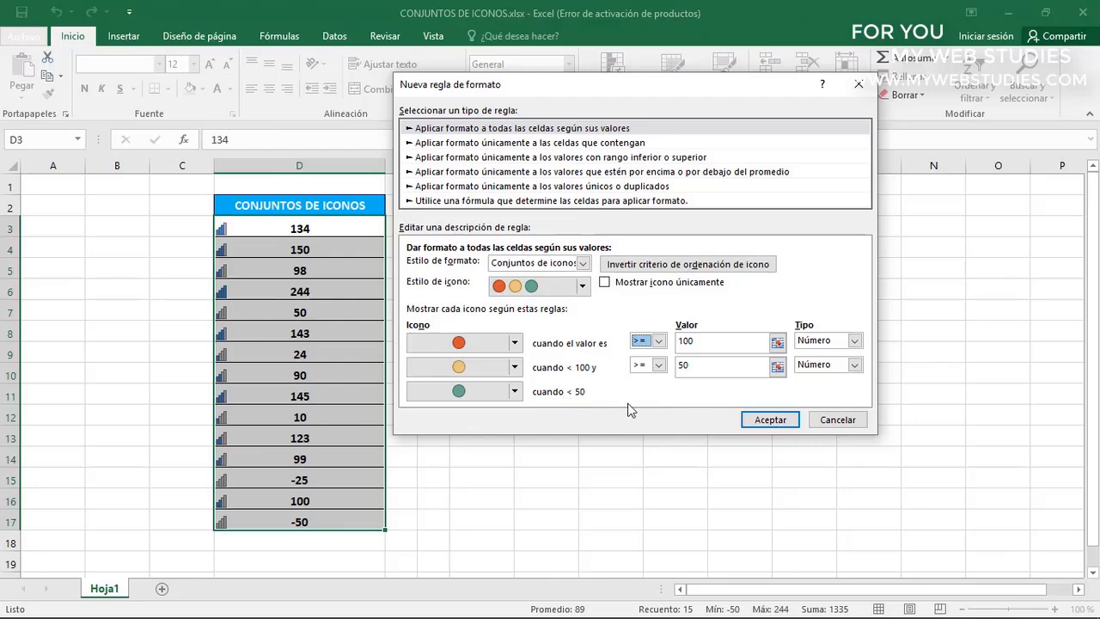
{"action": "left_click", "coordinate": [770, 419]}
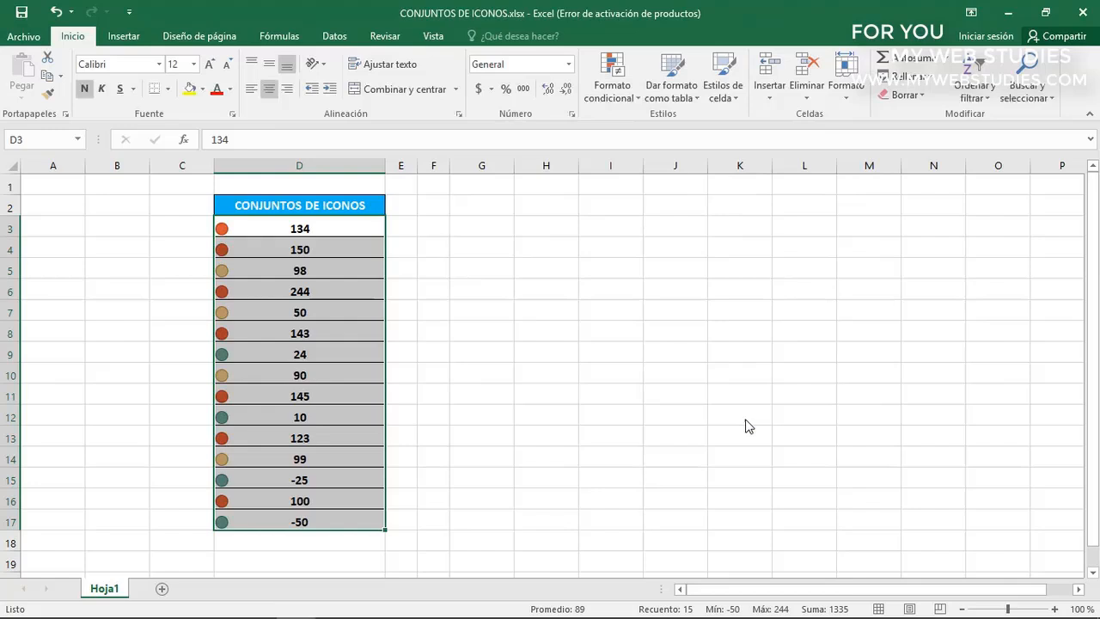
Check the values in D3:D17 against the new rule, going through the red icons, the yellow ones and the green ones
{"action": "left_click", "coordinate": [264, 231]}
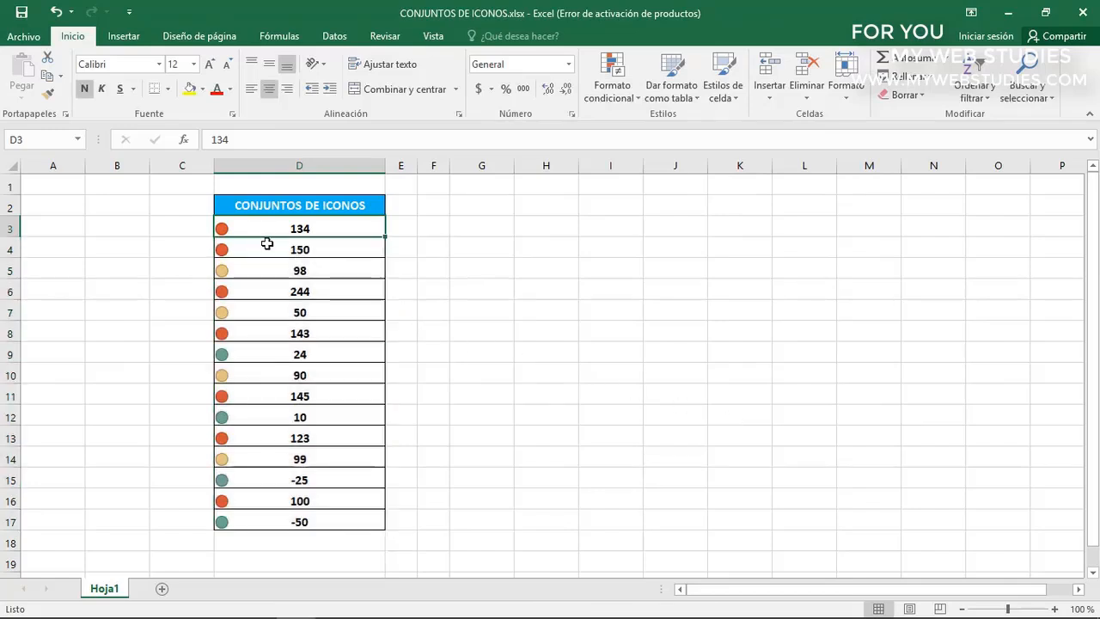
{"action": "left_click", "coordinate": [266, 249]}
{"action": "left_click", "coordinate": [265, 292]}
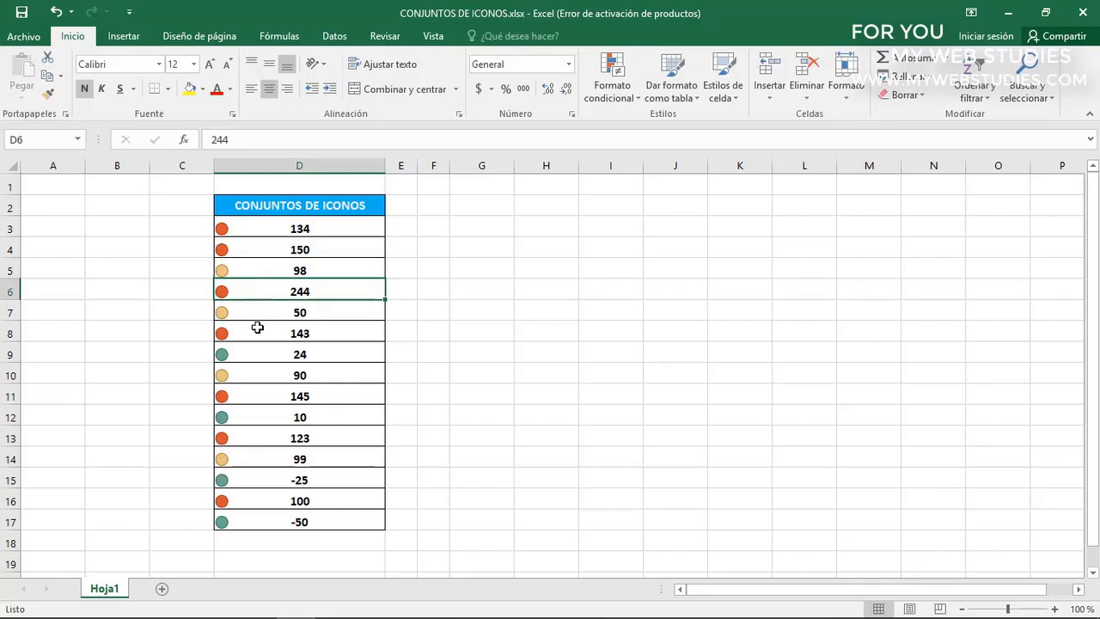
{"action": "left_click", "coordinate": [258, 331]}
{"action": "left_click", "coordinate": [254, 393]}
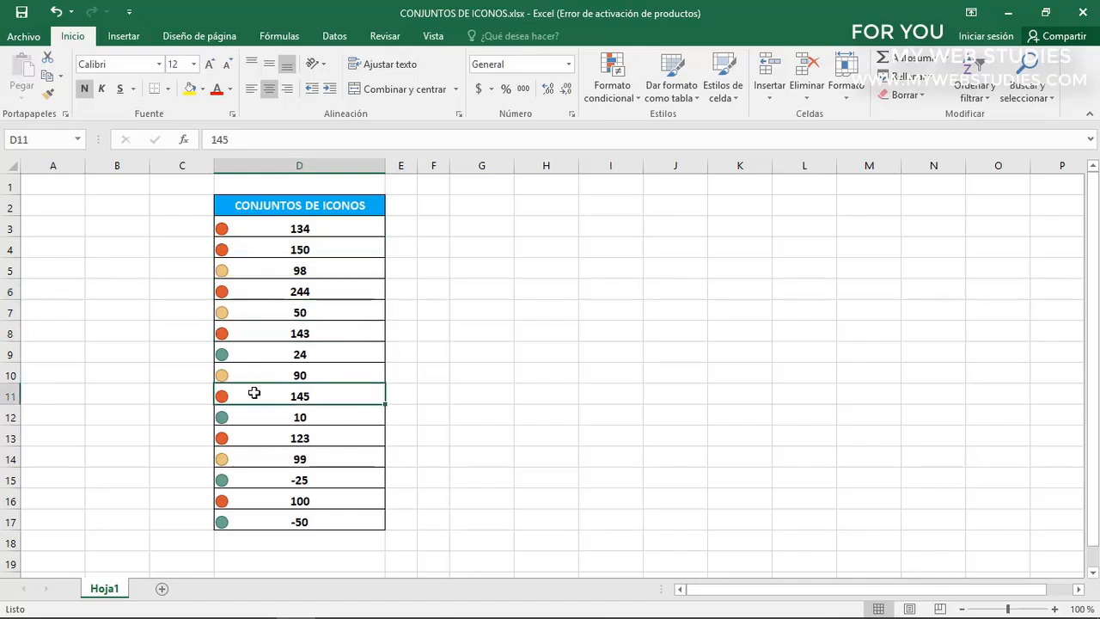
{"action": "left_click", "coordinate": [273, 270]}
{"action": "left_click", "coordinate": [271, 313]}
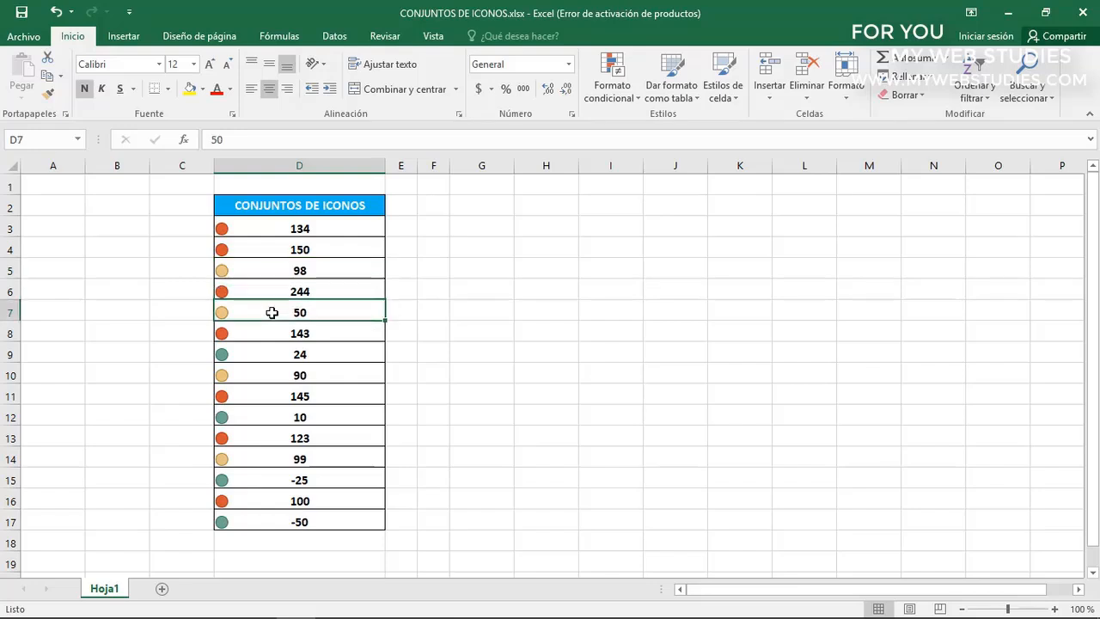
{"action": "left_click", "coordinate": [264, 369]}
{"action": "left_click", "coordinate": [260, 453]}
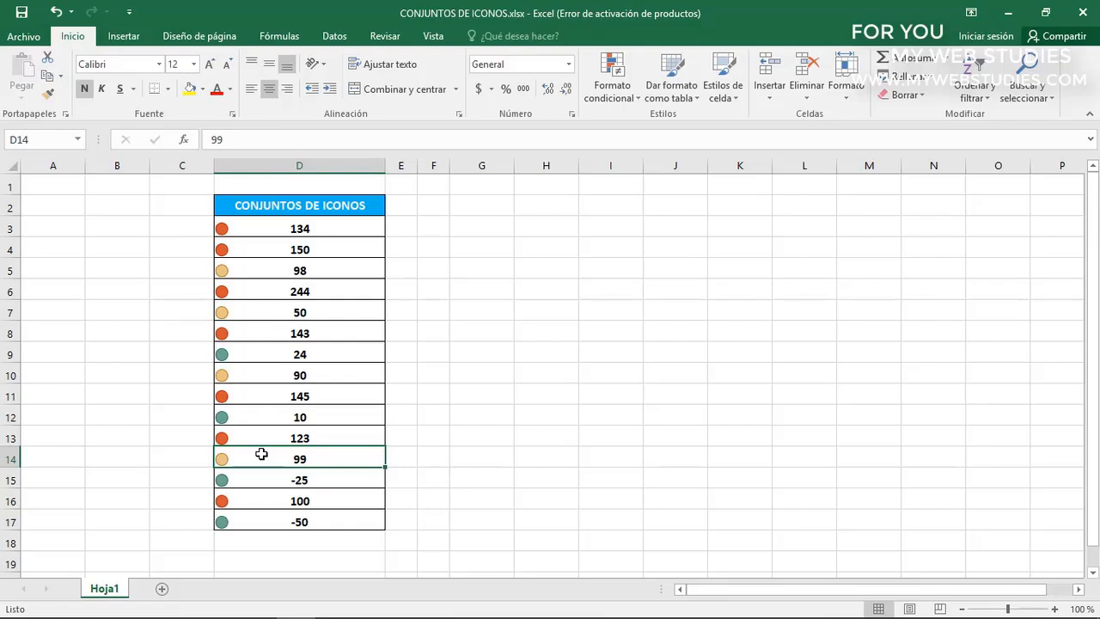
{"action": "left_click", "coordinate": [272, 354]}
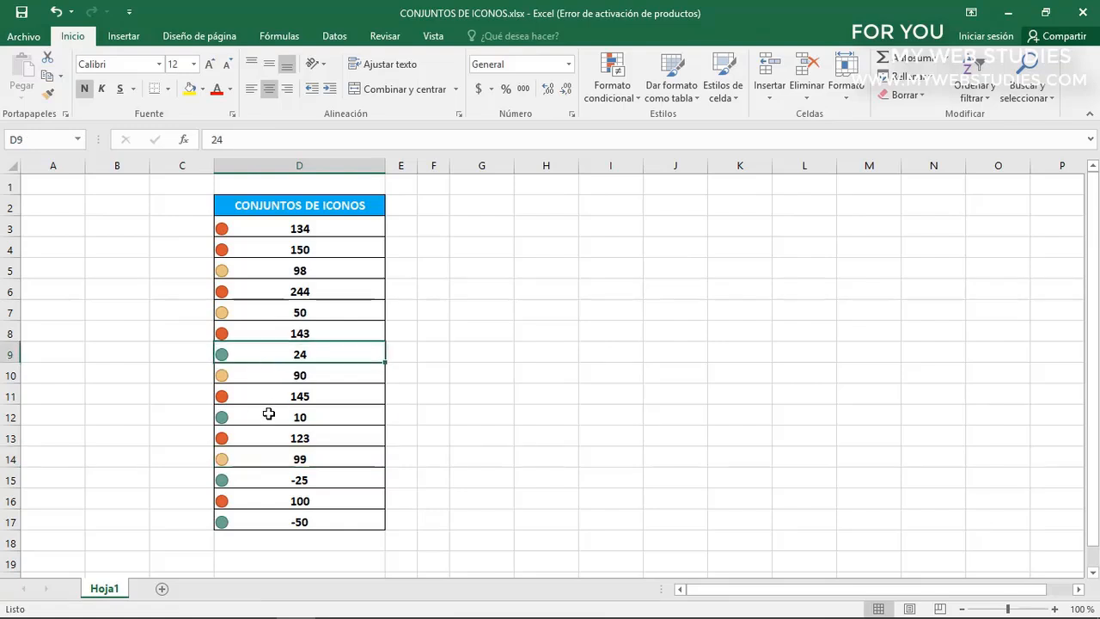
{"action": "left_click", "coordinate": [268, 416]}
{"action": "left_click", "coordinate": [268, 477]}
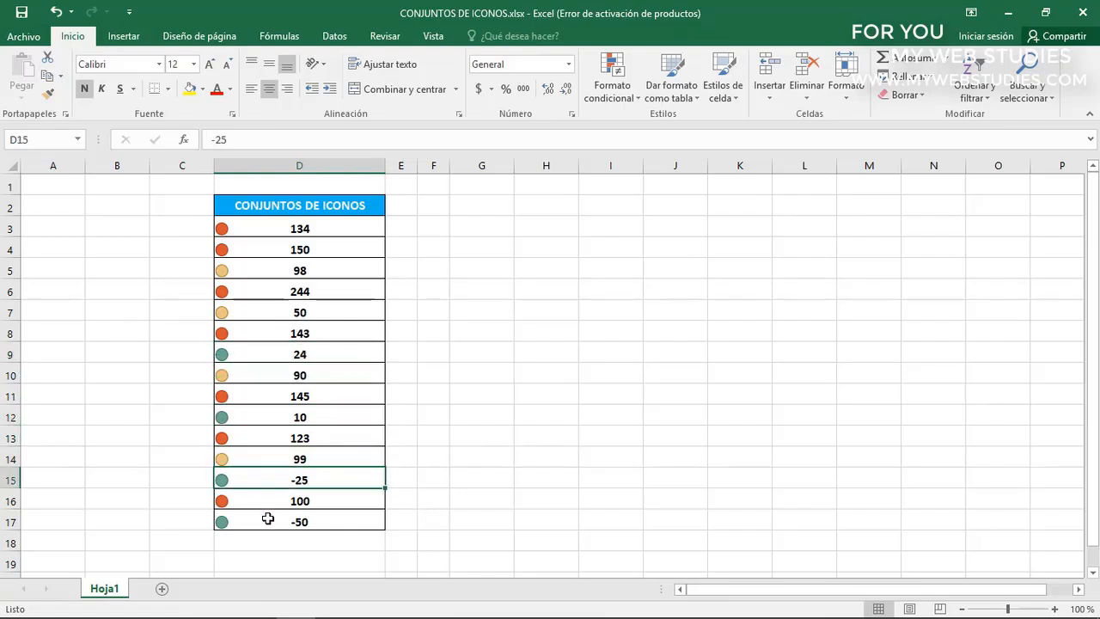
{"action": "left_click", "coordinate": [268, 518]}
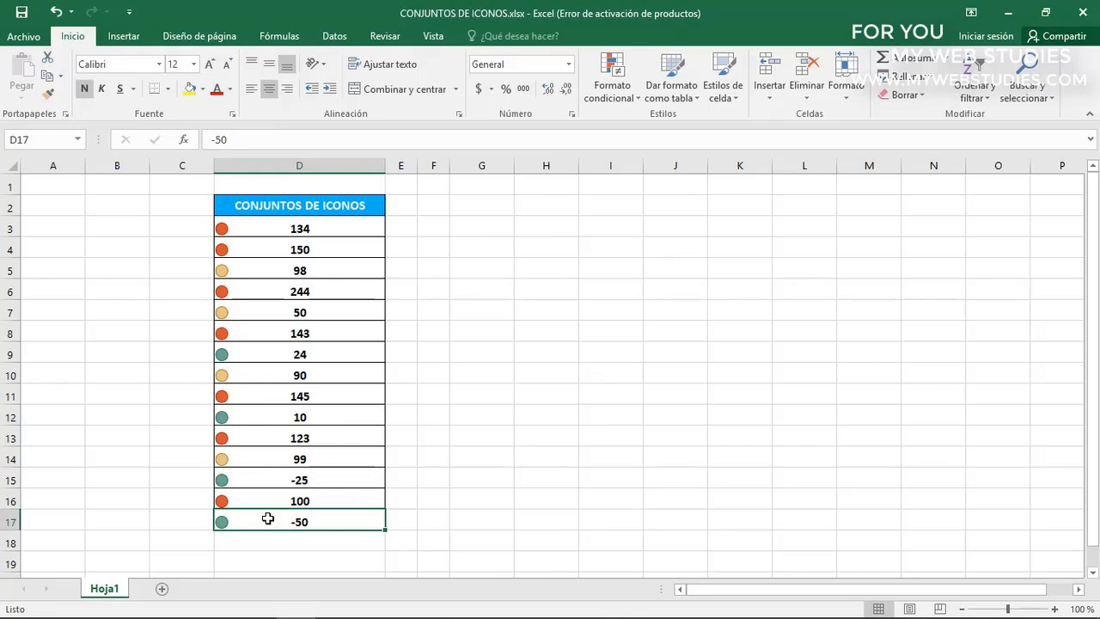
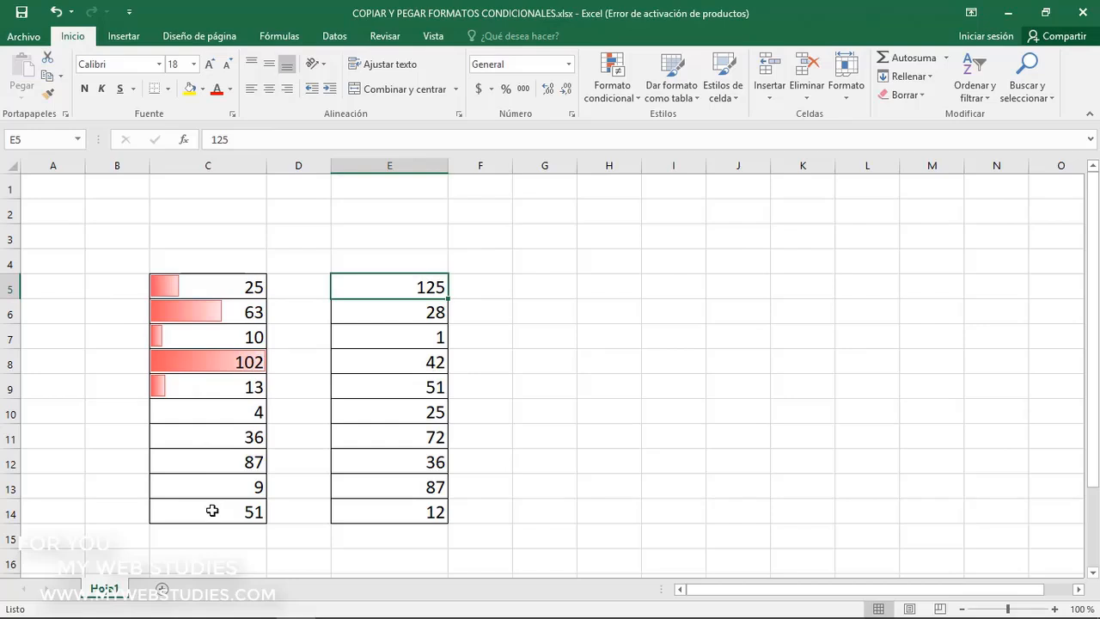
Extend the data bar rule of C5:C9 to C5:C14 in the conditional formatting rules manager and apply it
{"action": "left_click_drag", "start_coordinate": [213, 291], "coordinate": [211, 385]}
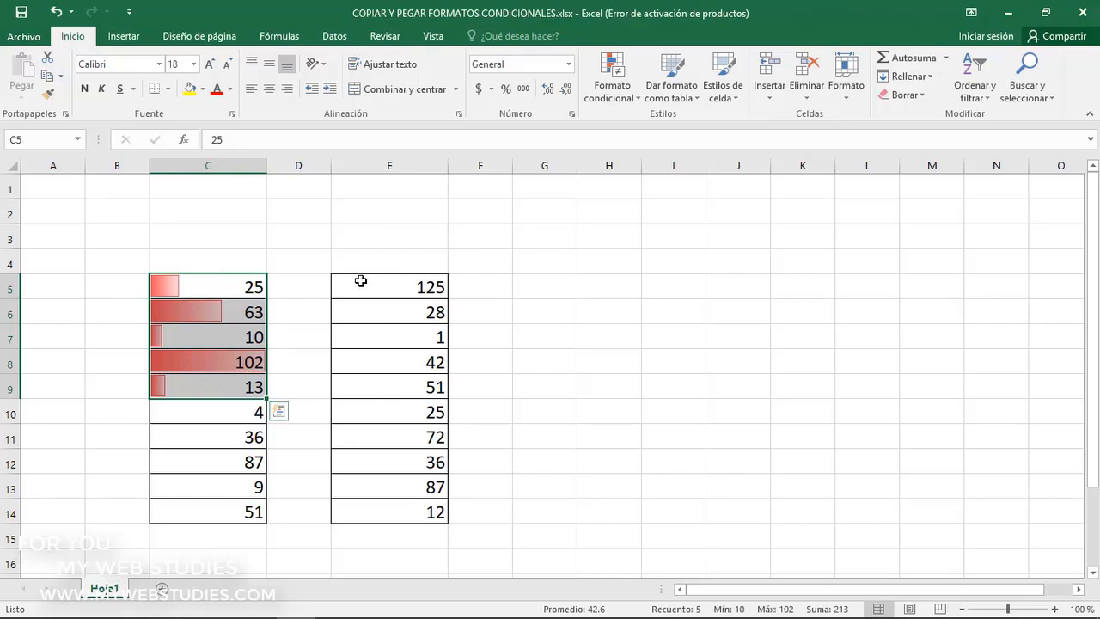
{"action": "left_click", "coordinate": [607, 97]}
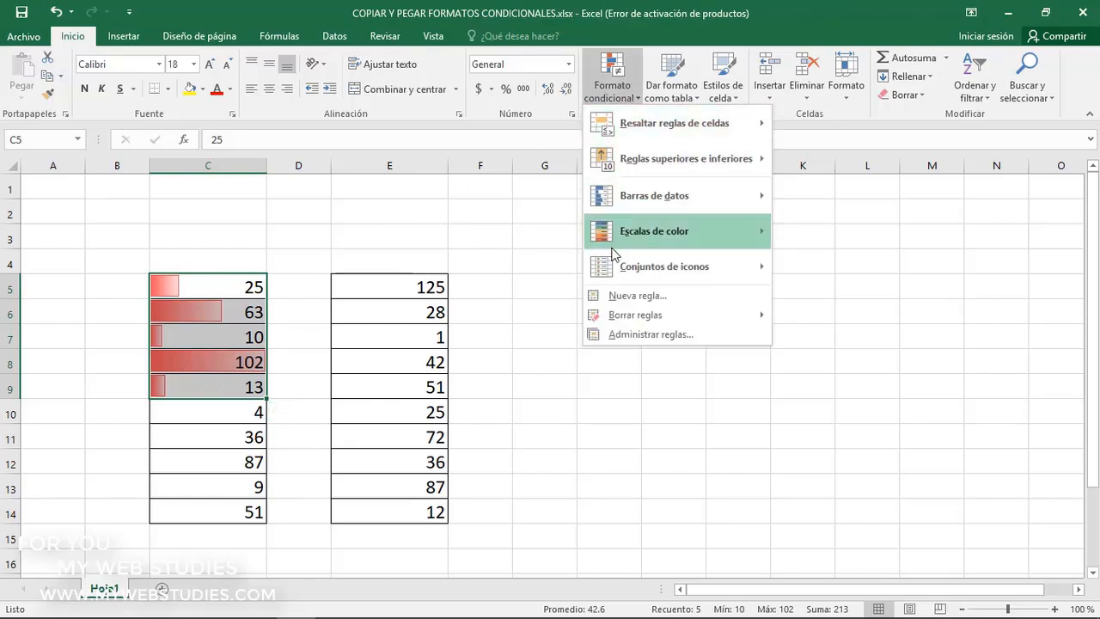
{"action": "left_click", "coordinate": [613, 336]}
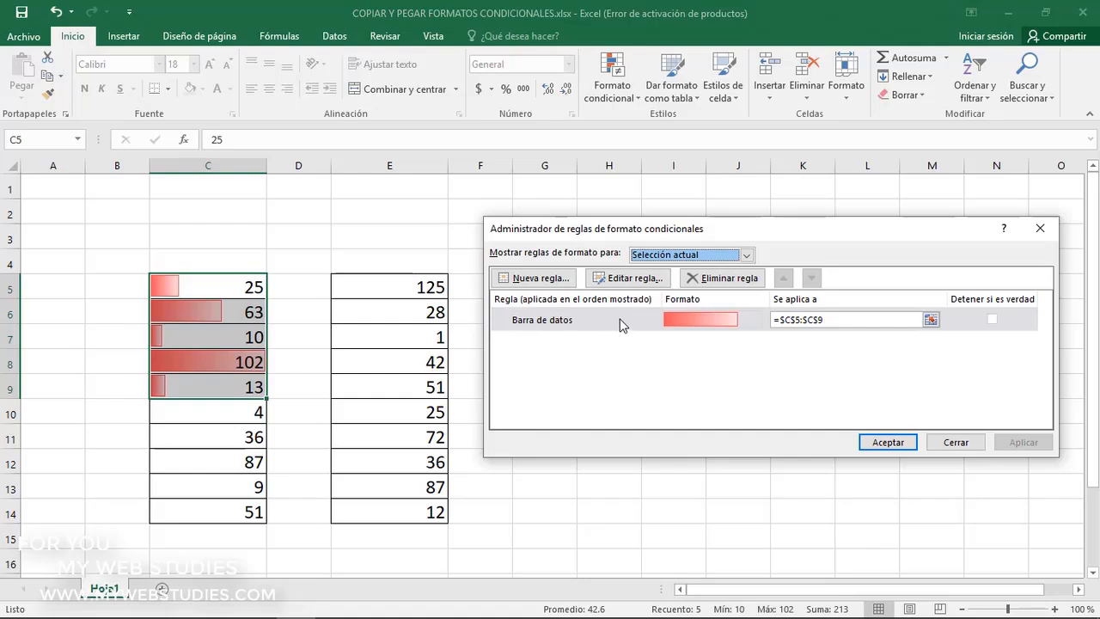
{"action": "left_click", "coordinate": [620, 319]}
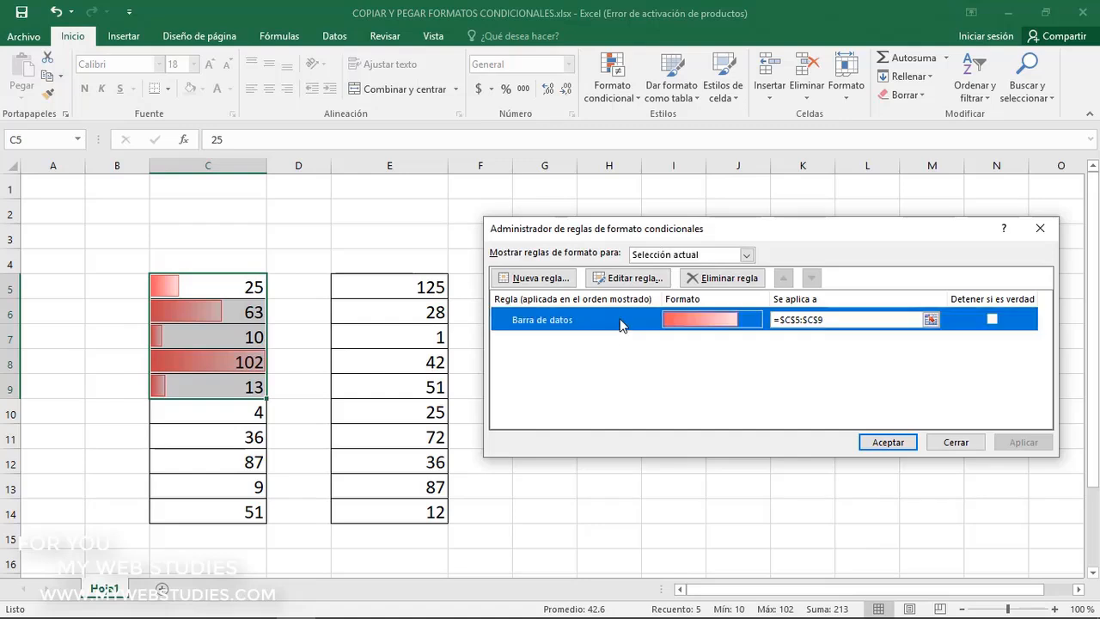
{"action": "left_click", "coordinate": [835, 320]}
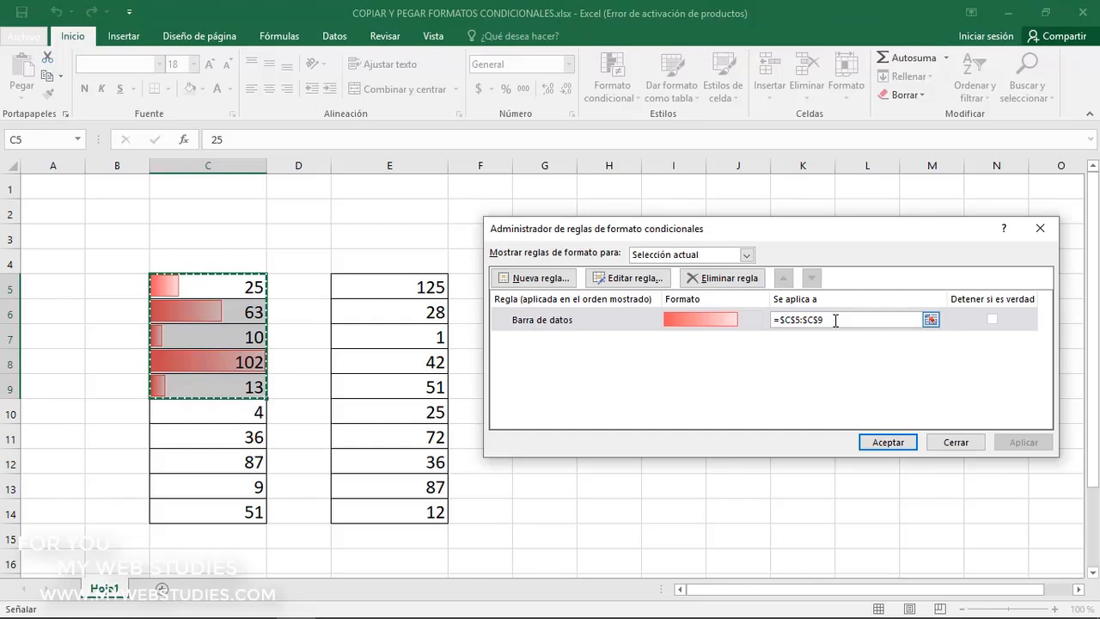
{"action": "left_click", "coordinate": [931, 319]}
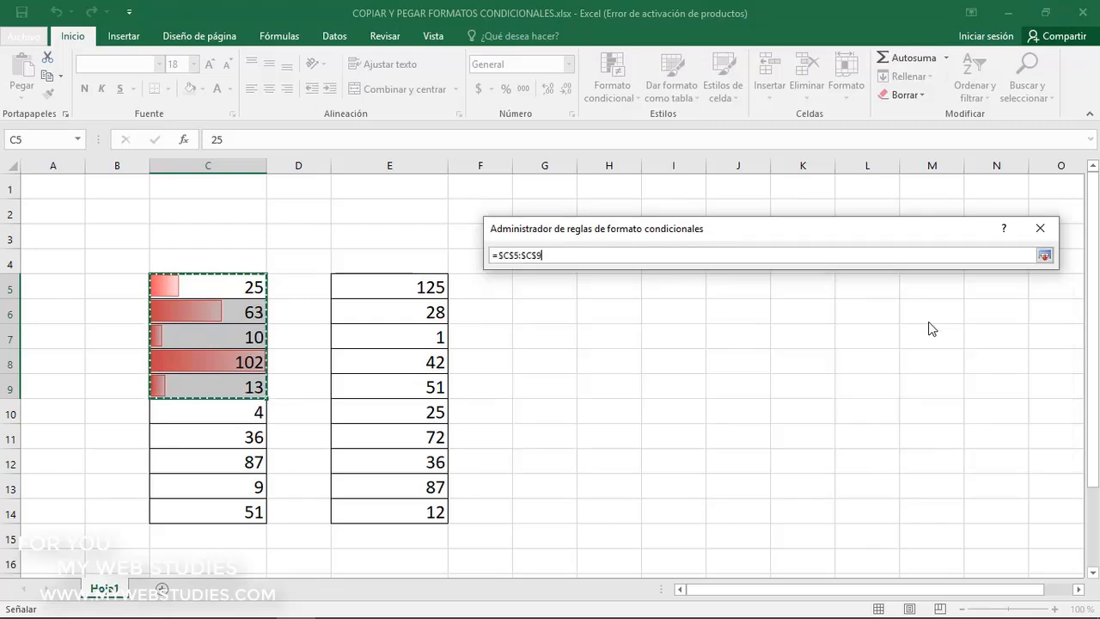
{"action": "left_click_drag", "start_coordinate": [218, 293], "coordinate": [221, 511]}
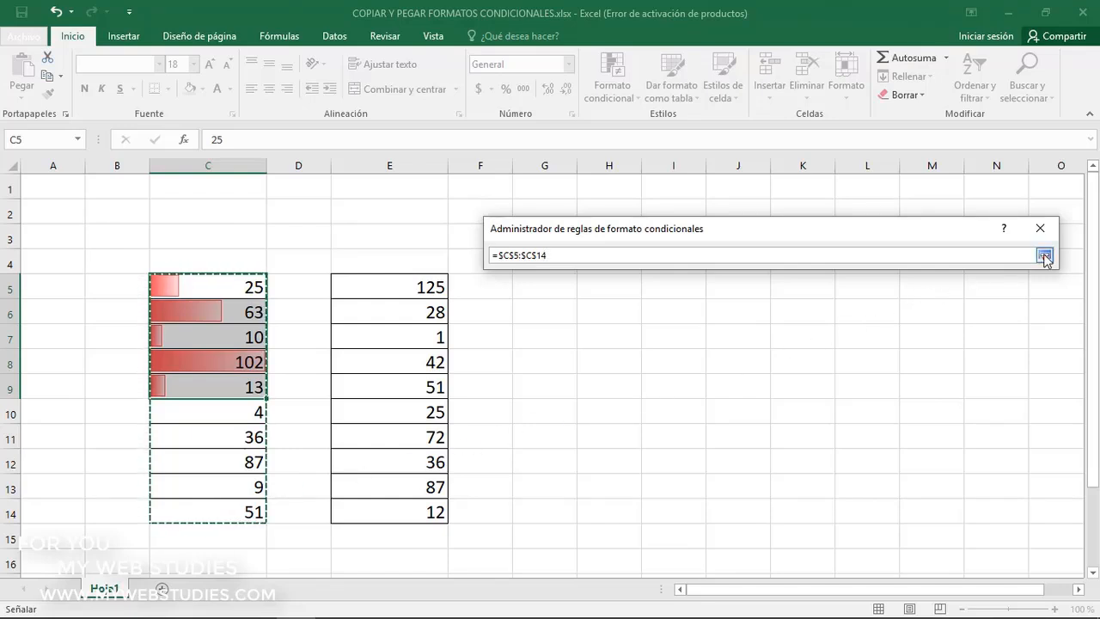
{"action": "left_click", "coordinate": [1043, 256]}
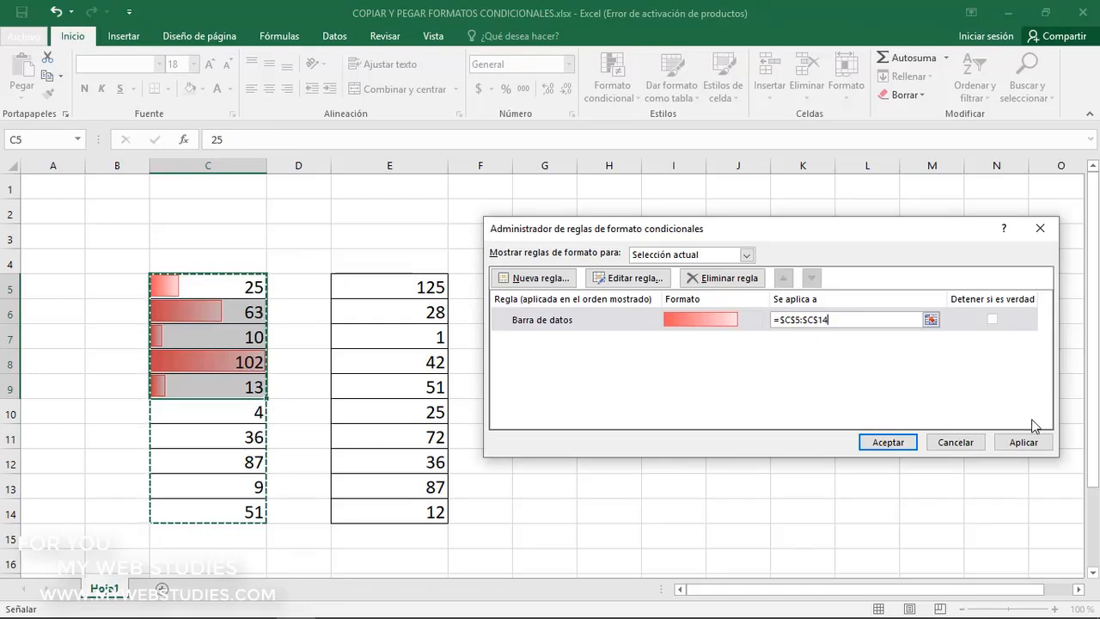
{"action": "left_click", "coordinate": [1026, 442]}
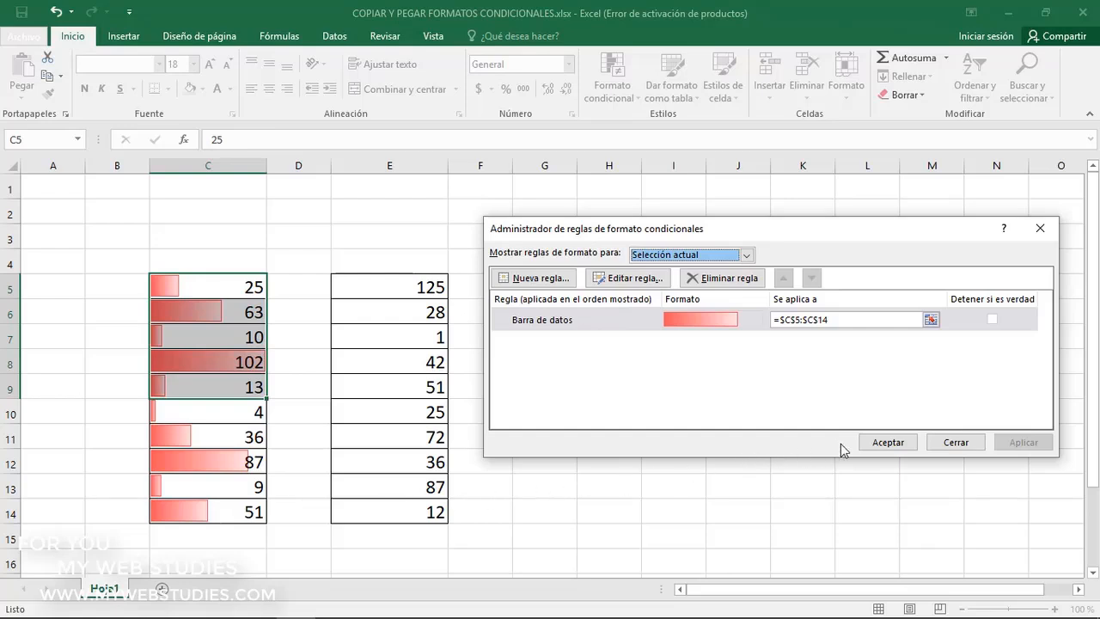
{"action": "left_click", "coordinate": [871, 443]}
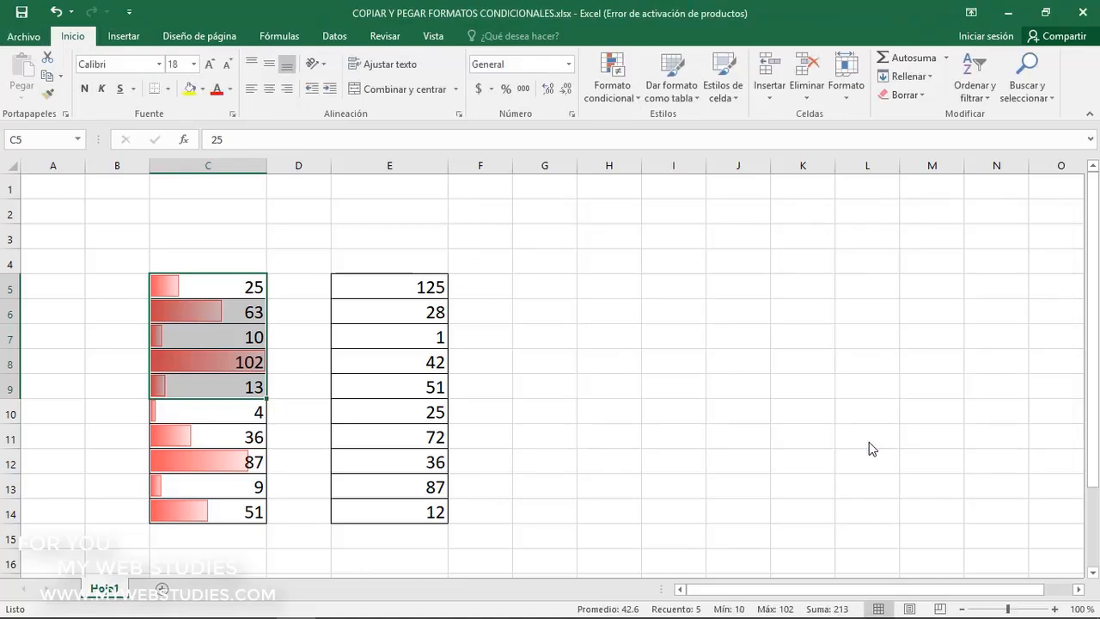
Undo the extension of the data bar rule in column C
{"action": "left_click", "coordinate": [214, 290]}
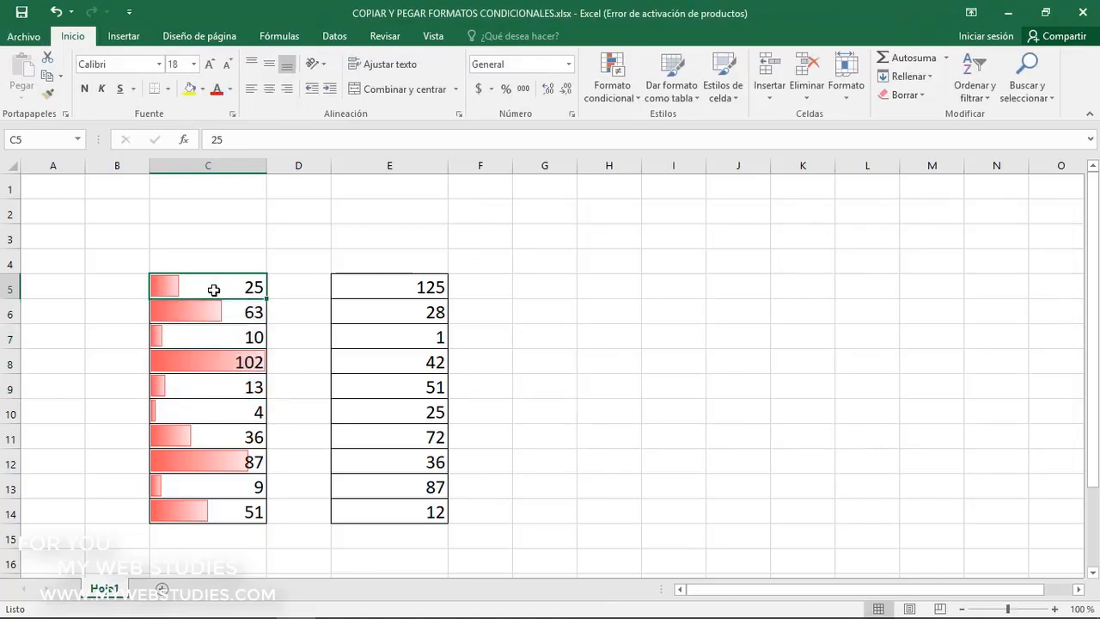
{"action": "key", "text": "ctrl+z"}
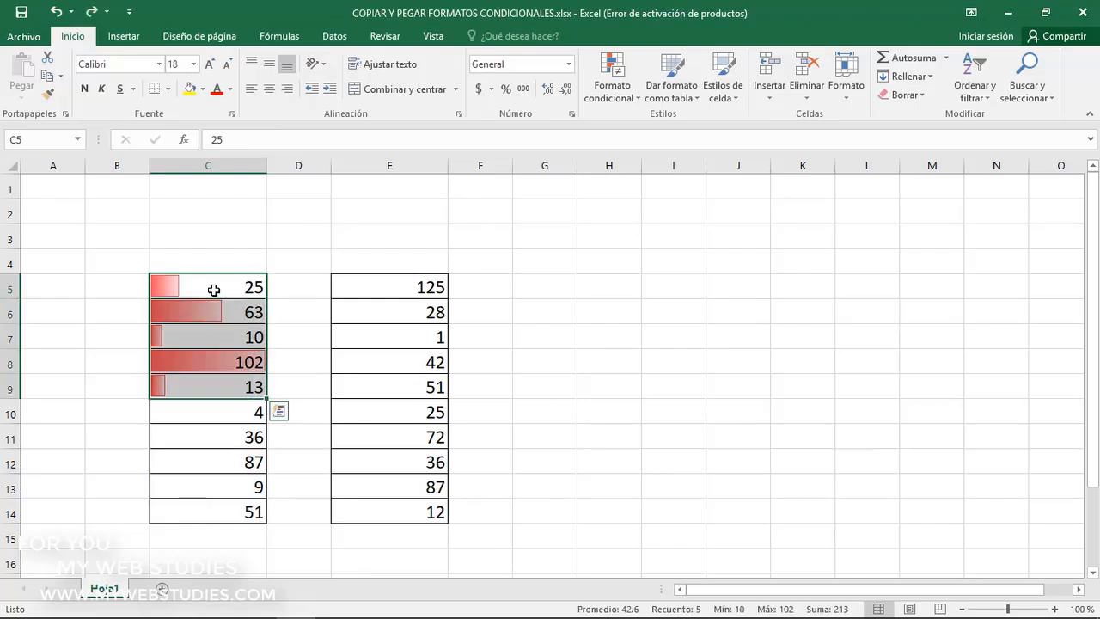
{"action": "left_click", "coordinate": [214, 291]}
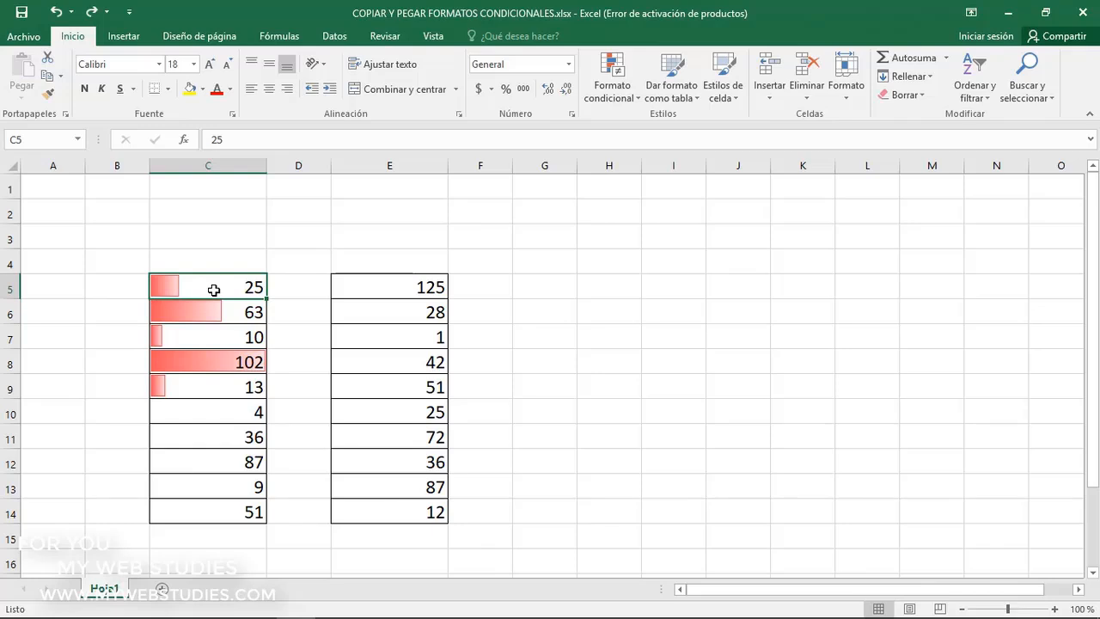
Autofill C5:C9 down to C14, filling formats only so the data bars extend without replacing the numbers
{"action": "left_click_drag", "start_coordinate": [211, 297], "coordinate": [206, 379]}
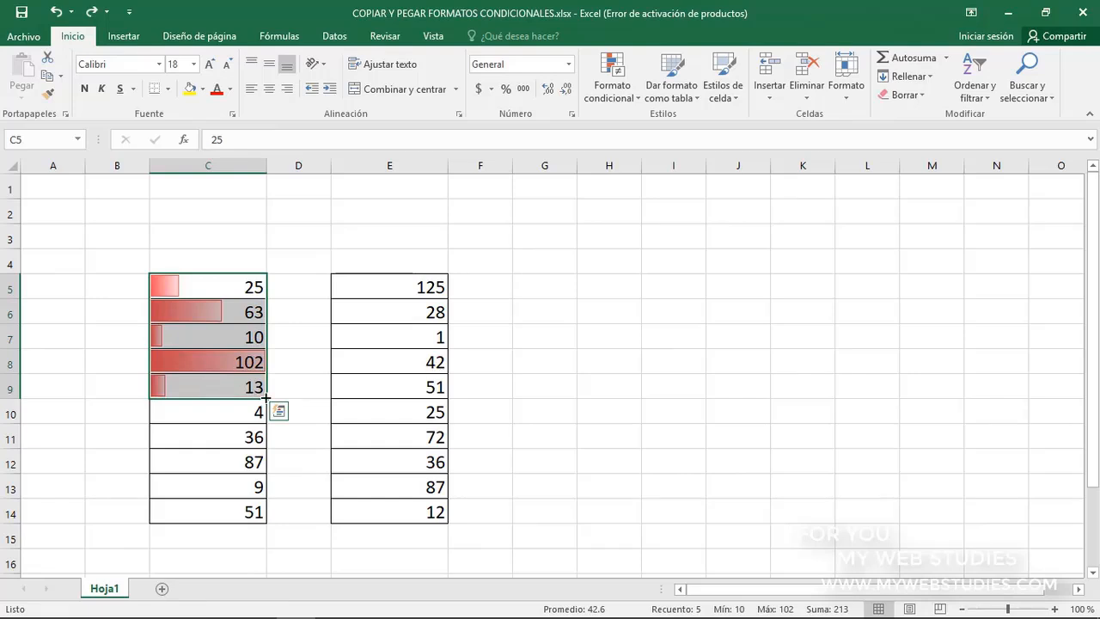
{"action": "left_click_drag", "start_coordinate": [267, 399], "coordinate": [266, 514]}
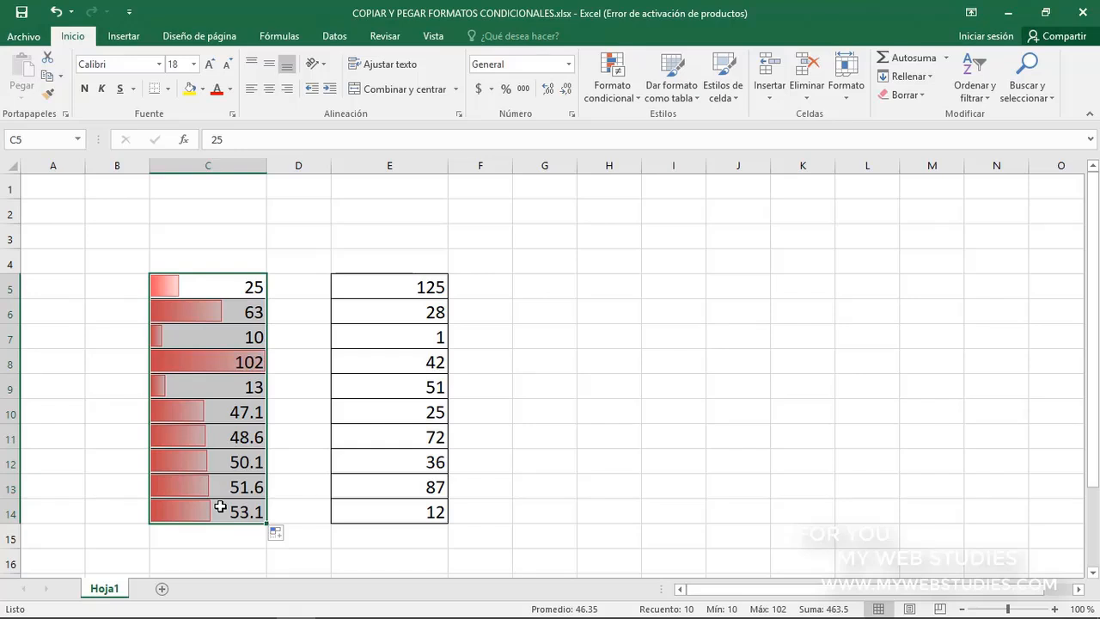
{"action": "left_click", "coordinate": [276, 532]}
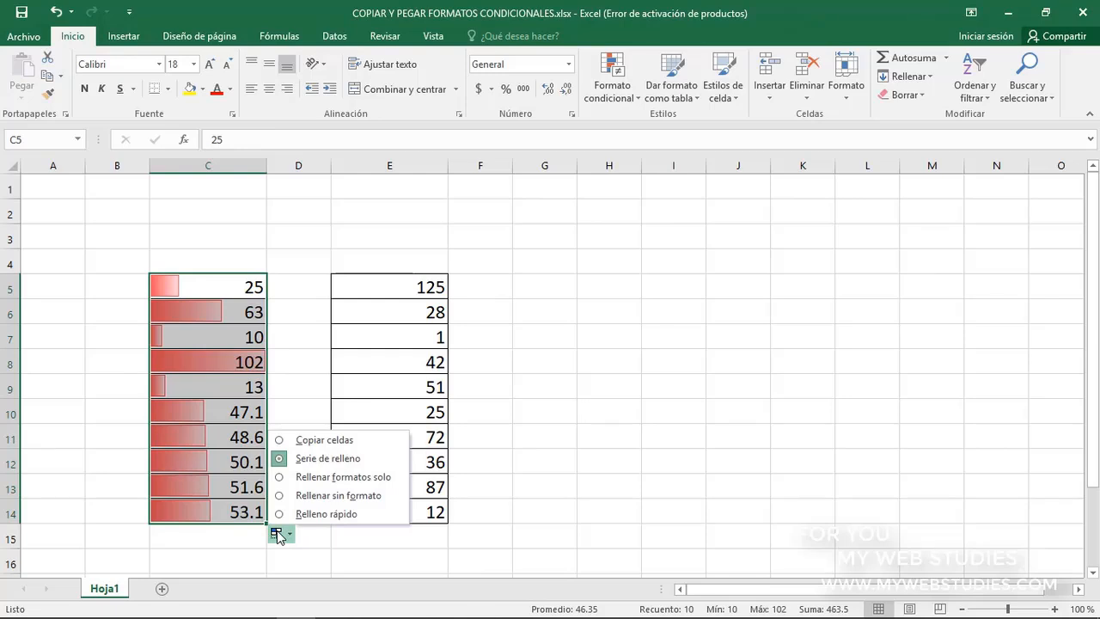
{"action": "left_click", "coordinate": [290, 480]}
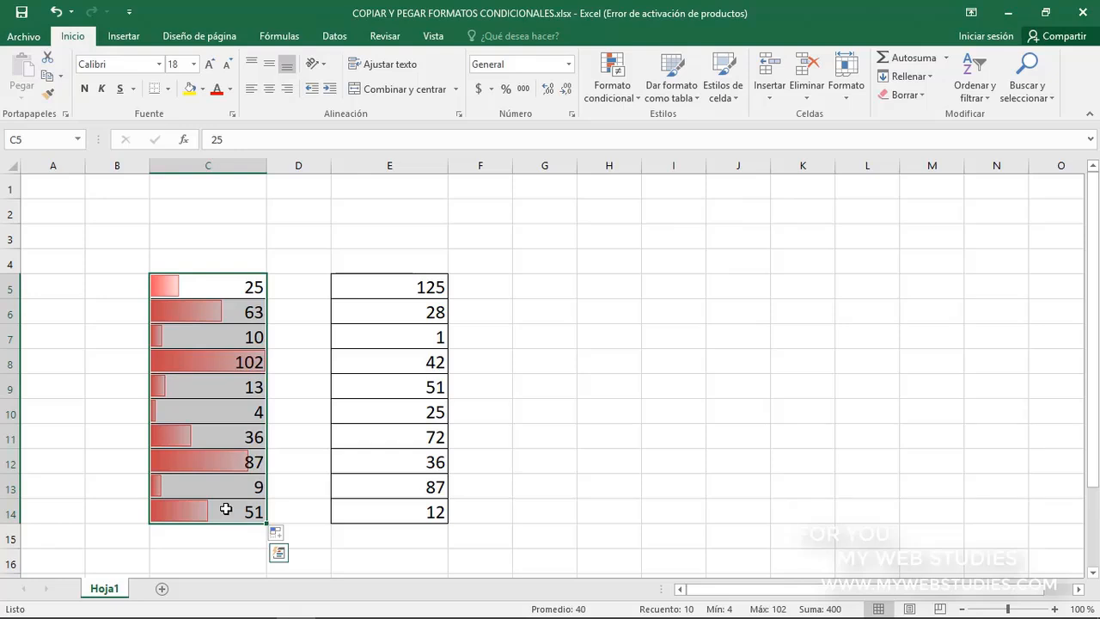
{"action": "left_click", "coordinate": [216, 292]}
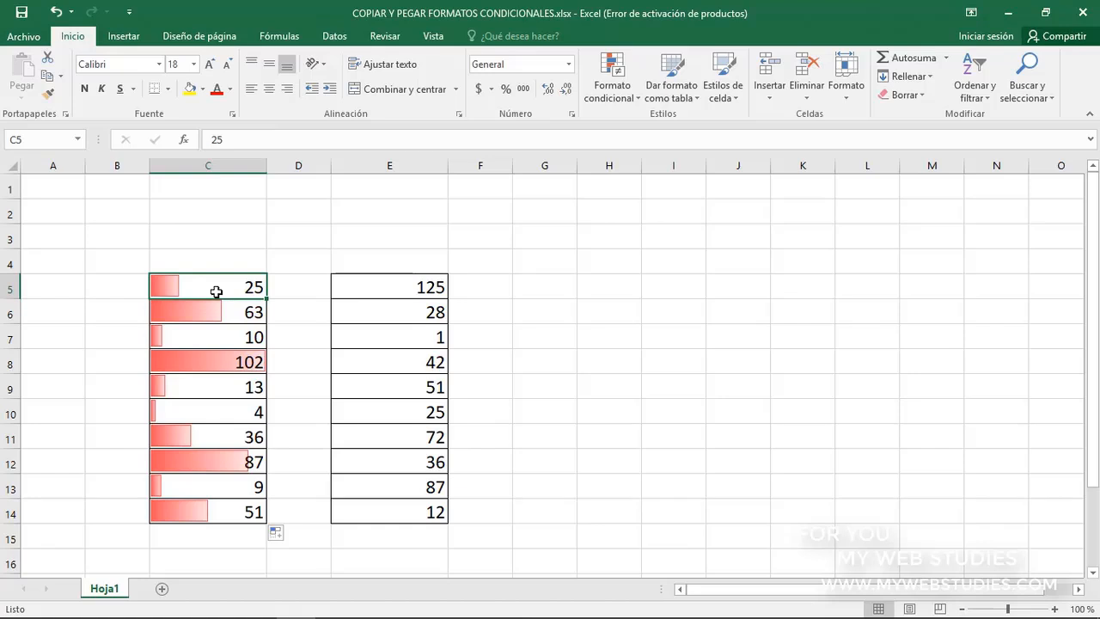
Copy C5:C14 onto E5:E14, switch the paste to formatting only, and undo the pasted formatting
{"action": "left_click_drag", "start_coordinate": [217, 291], "coordinate": [223, 509]}
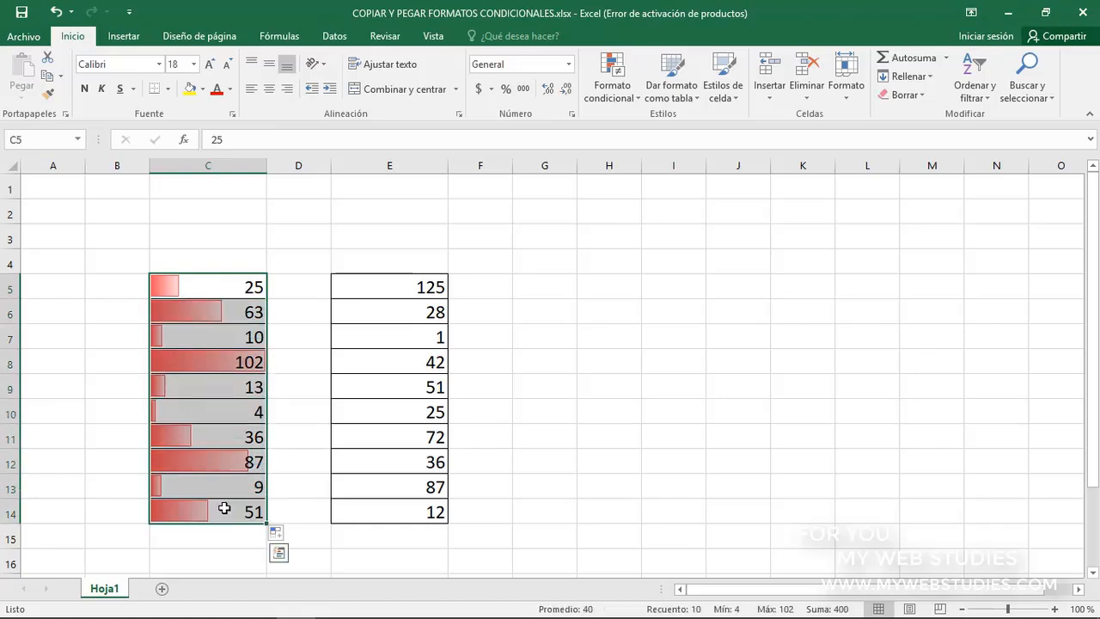
{"action": "key", "text": "ctrl+c"}
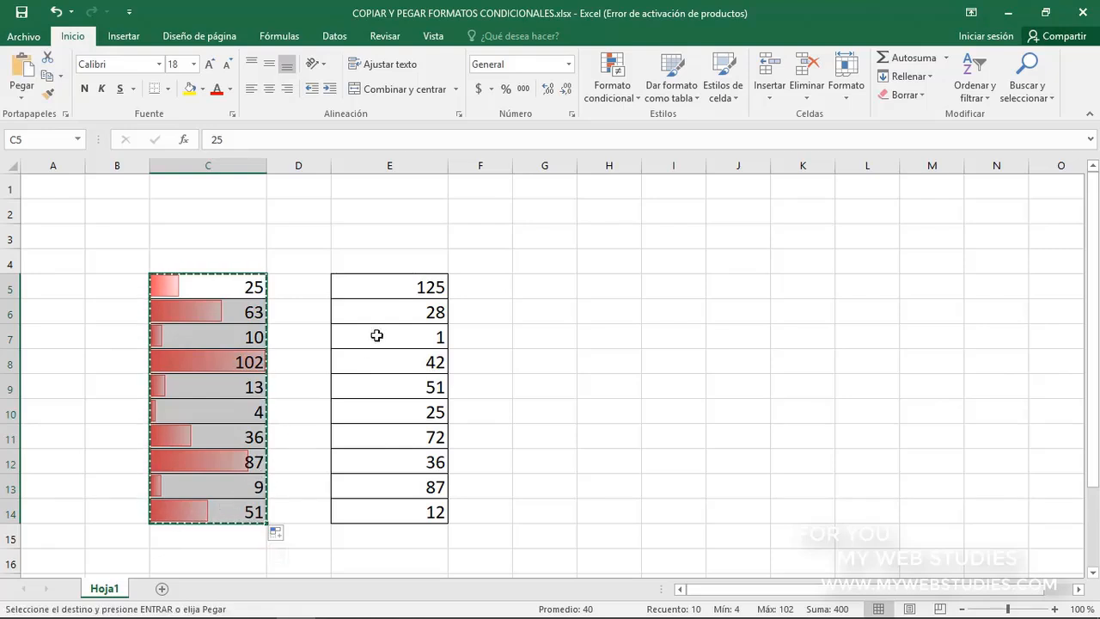
{"action": "left_click", "coordinate": [404, 290]}
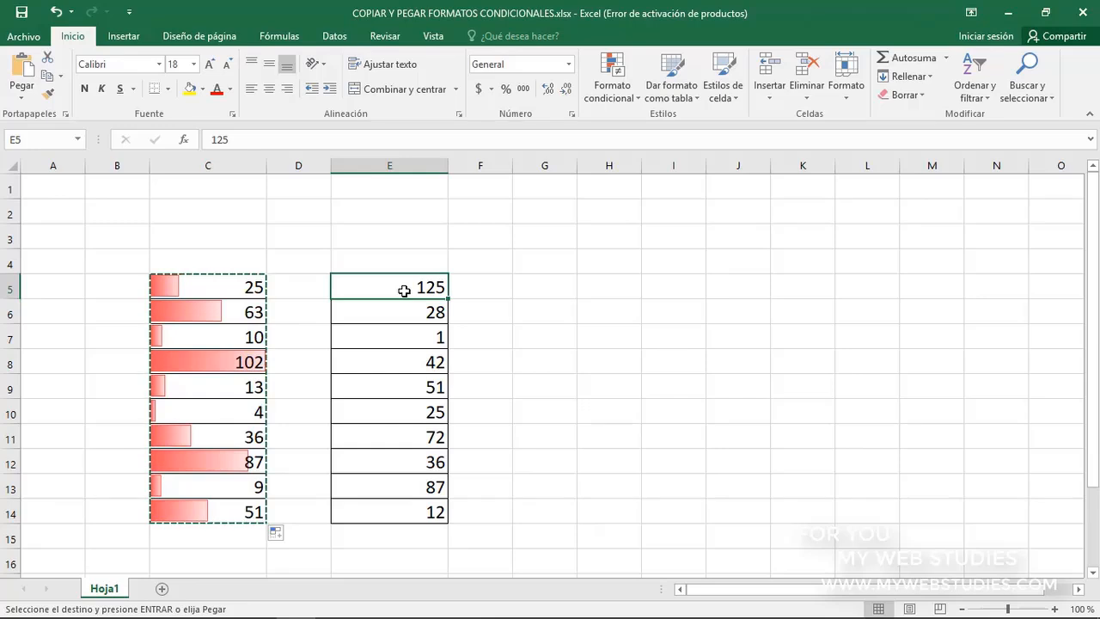
{"action": "key", "text": "ctrl+v"}
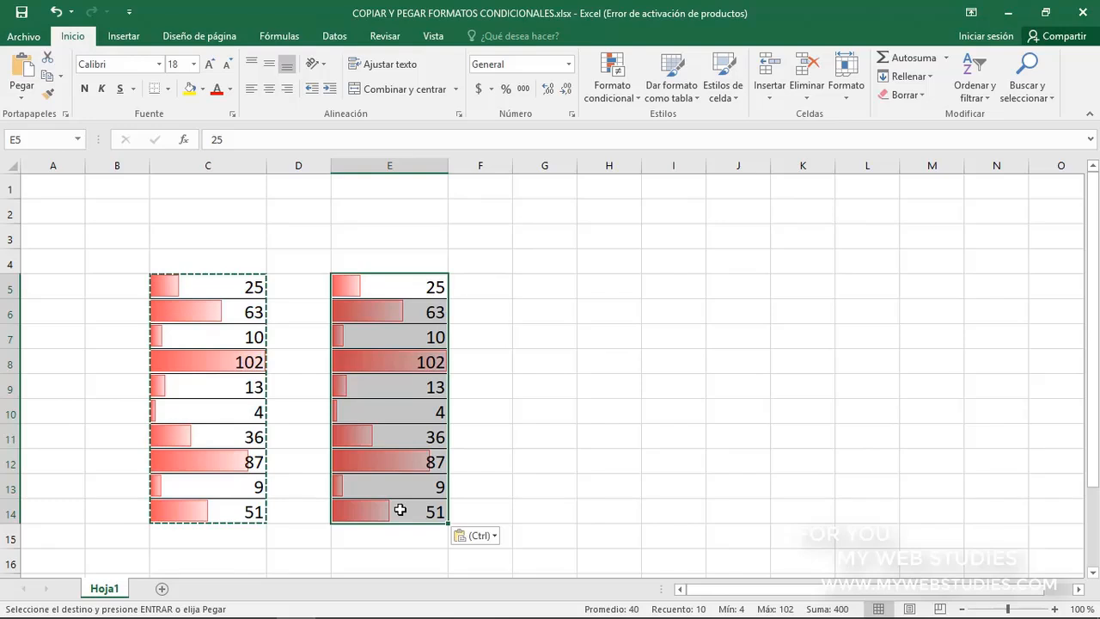
{"action": "left_click", "coordinate": [485, 539]}
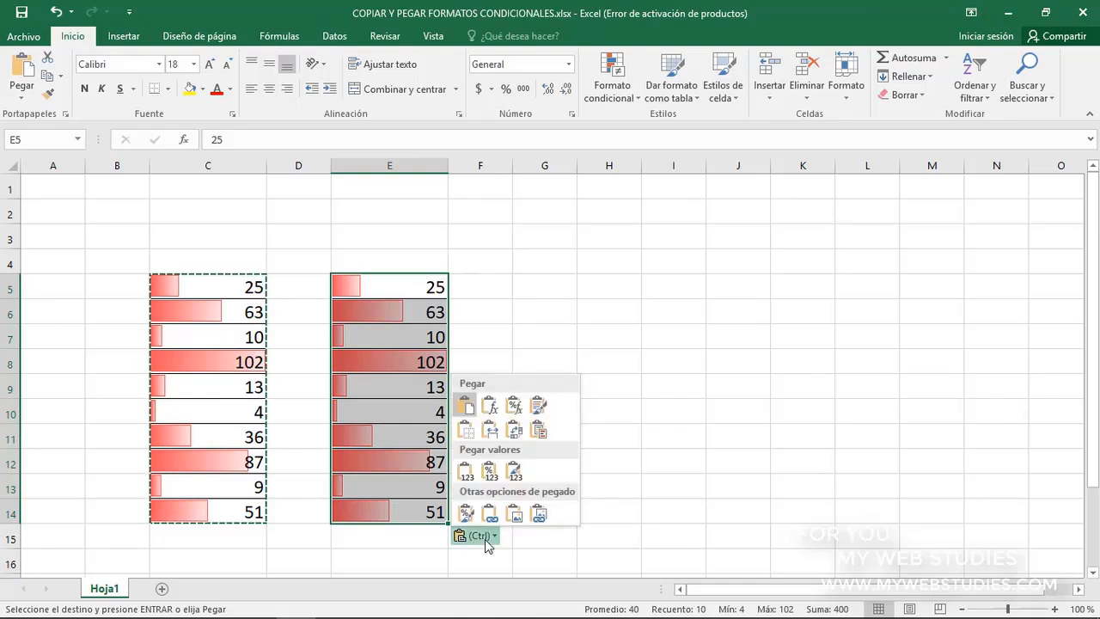
{"action": "left_click", "coordinate": [466, 513]}
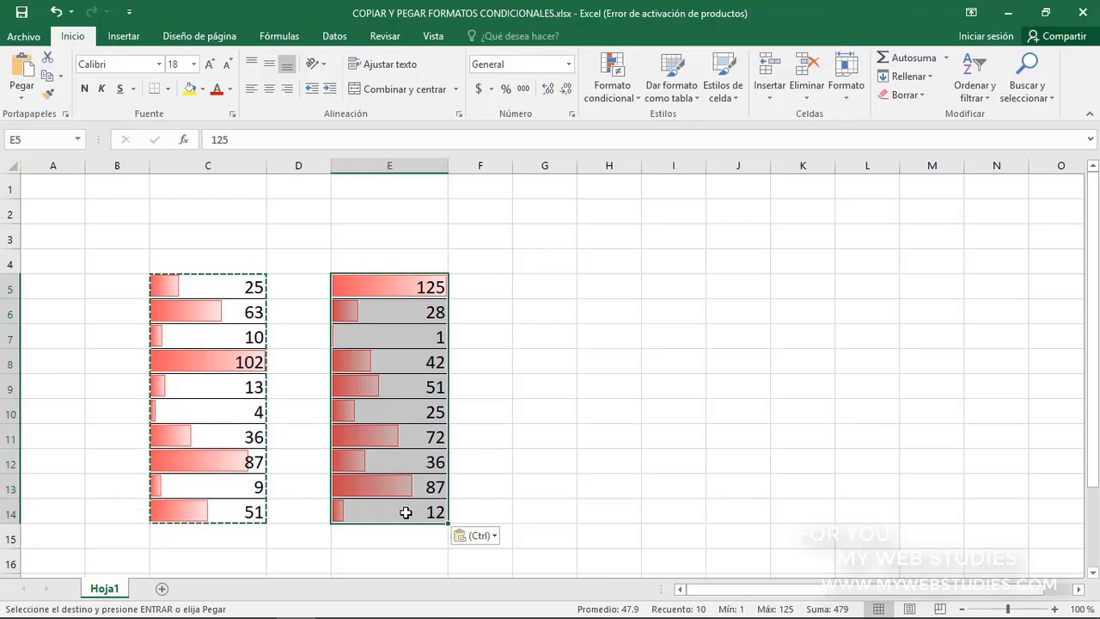
{"action": "key", "text": "Escape"}
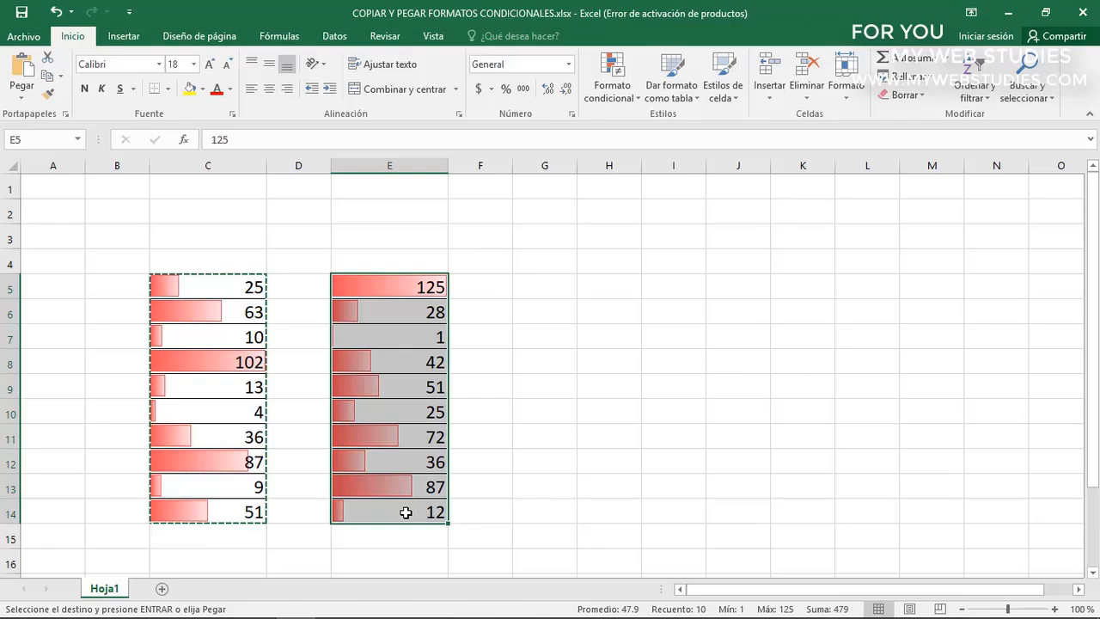
{"action": "key", "text": "ctrl+z"}
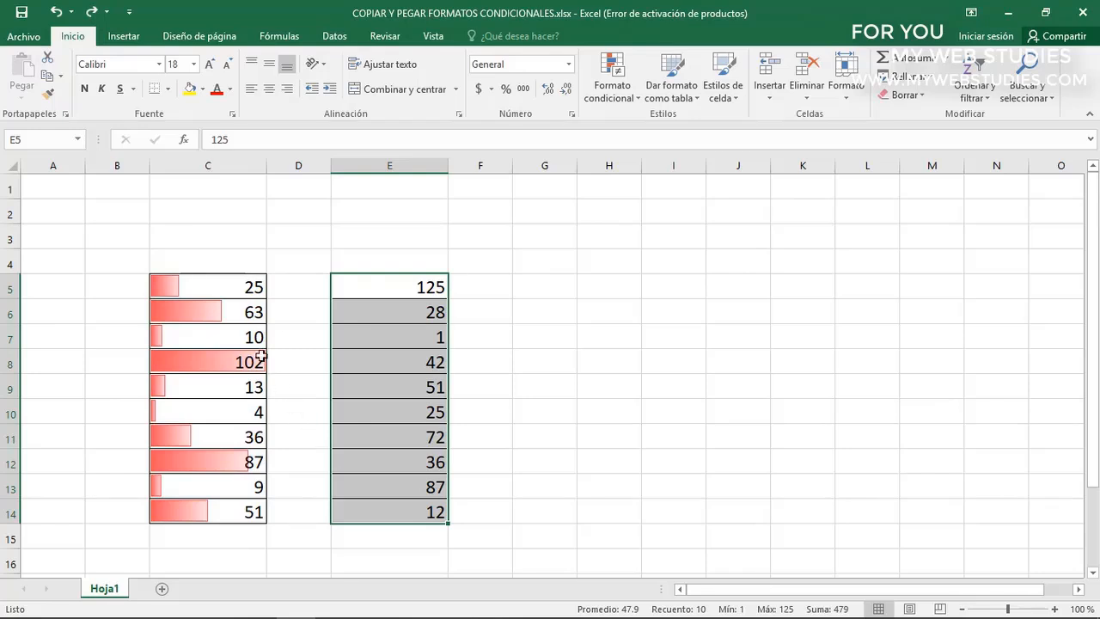
Copy C5:C14 again, paste it at E5 directly with the Formato paste option, and undo that paste
{"action": "left_click_drag", "start_coordinate": [215, 286], "coordinate": [220, 512]}
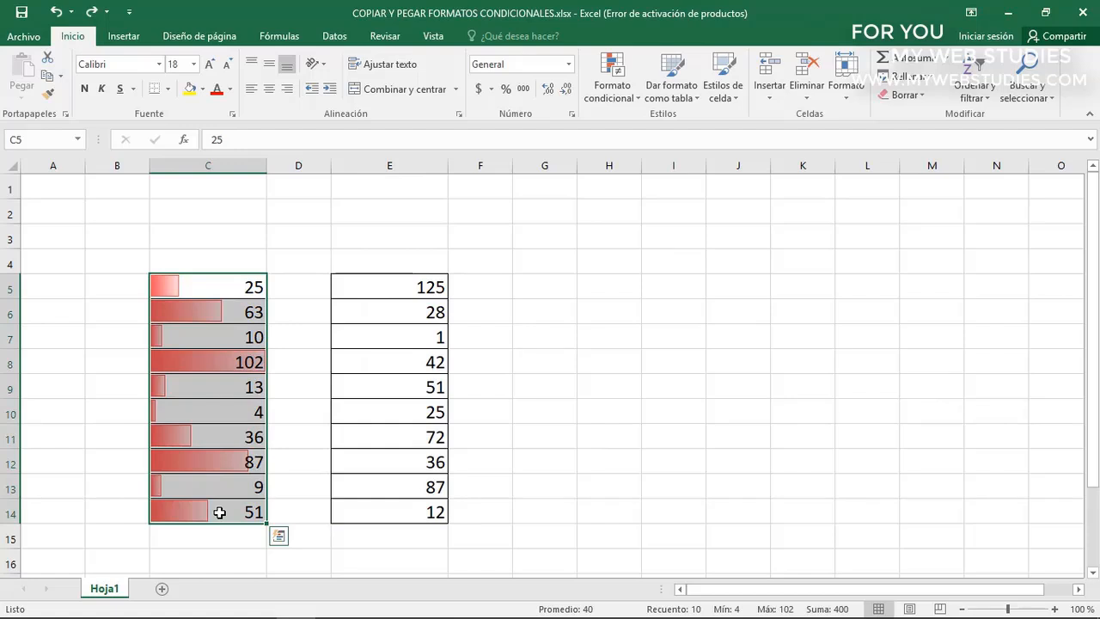
{"action": "key", "text": "ctrl+c"}
{"action": "left_click", "coordinate": [385, 290]}
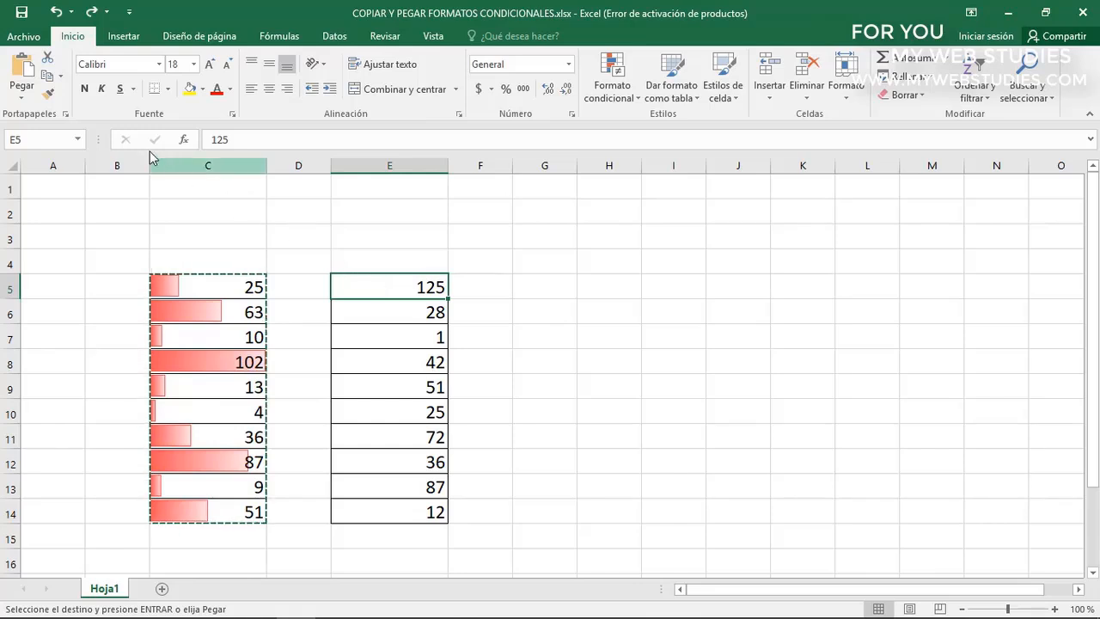
{"action": "left_click", "coordinate": [34, 90]}
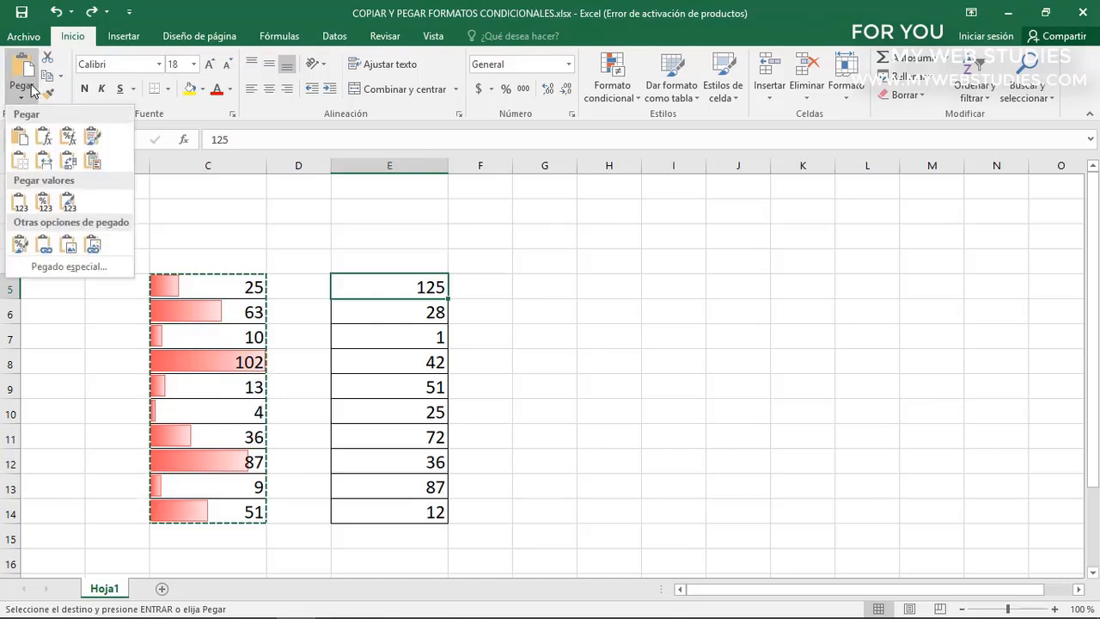
{"action": "left_click", "coordinate": [22, 248]}
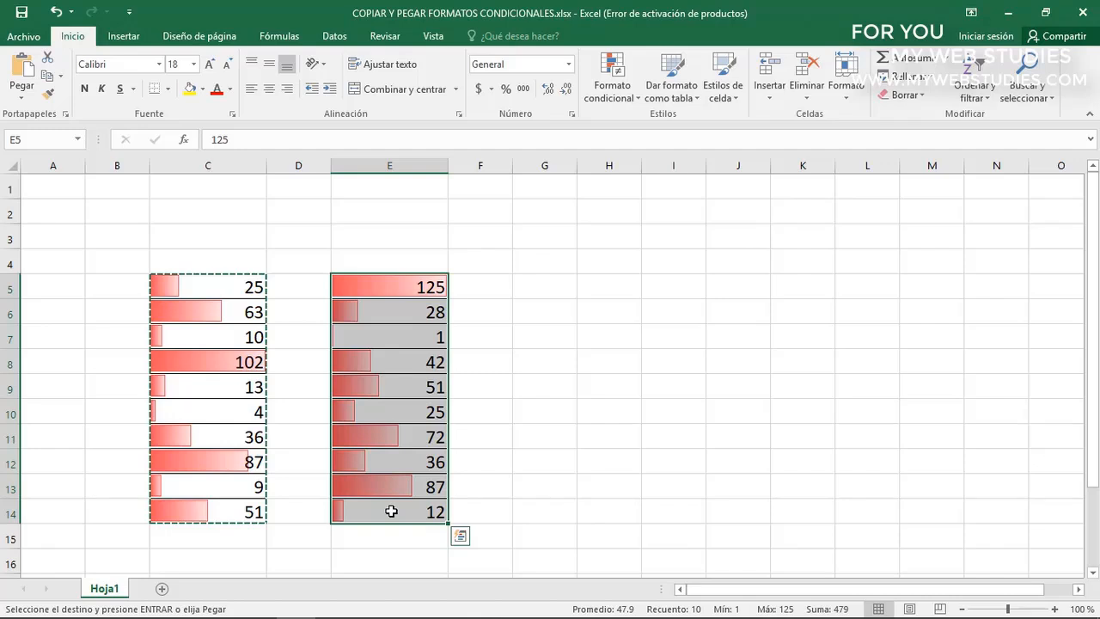
{"action": "key", "text": "ctrl+z"}
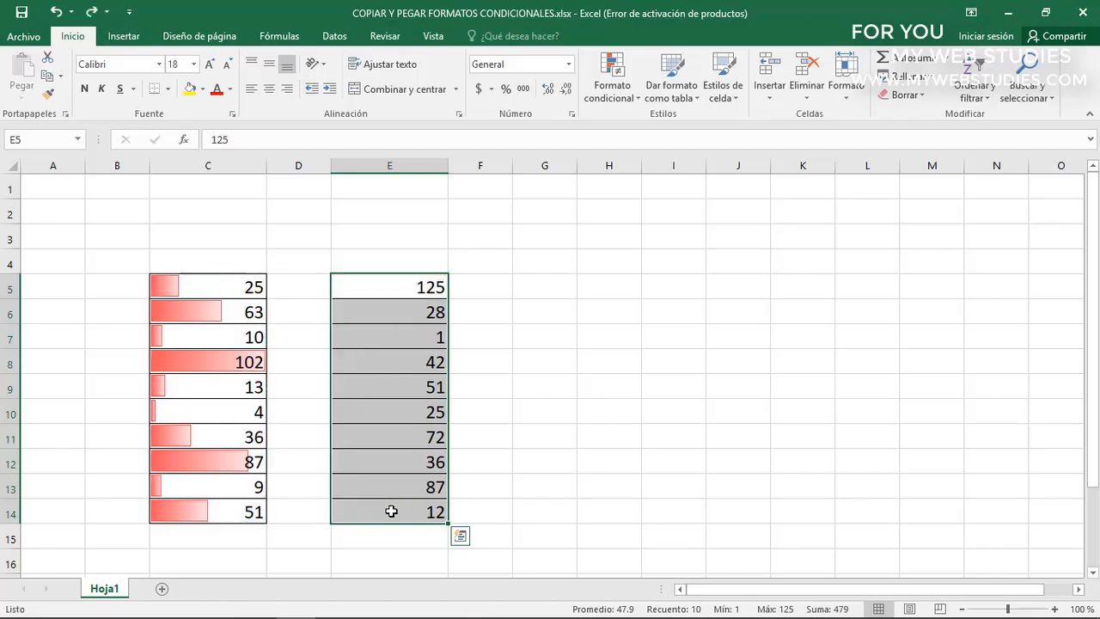
Copy the data bar format from C5 to E5:E14 with the Format Painter
{"action": "left_click", "coordinate": [220, 288]}
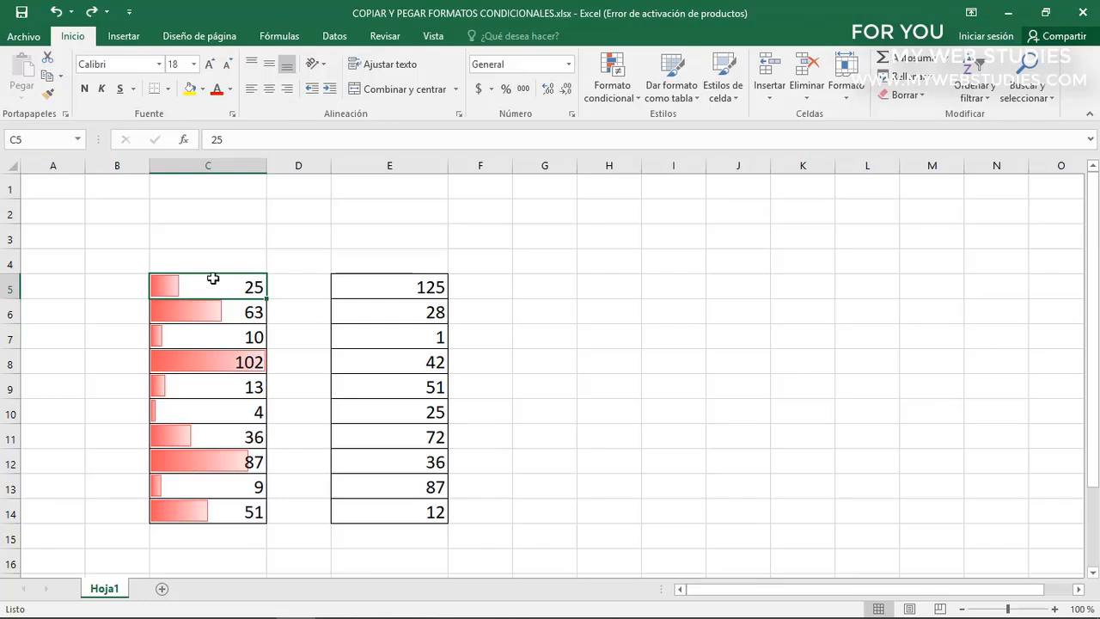
{"action": "left_click", "coordinate": [49, 94]}
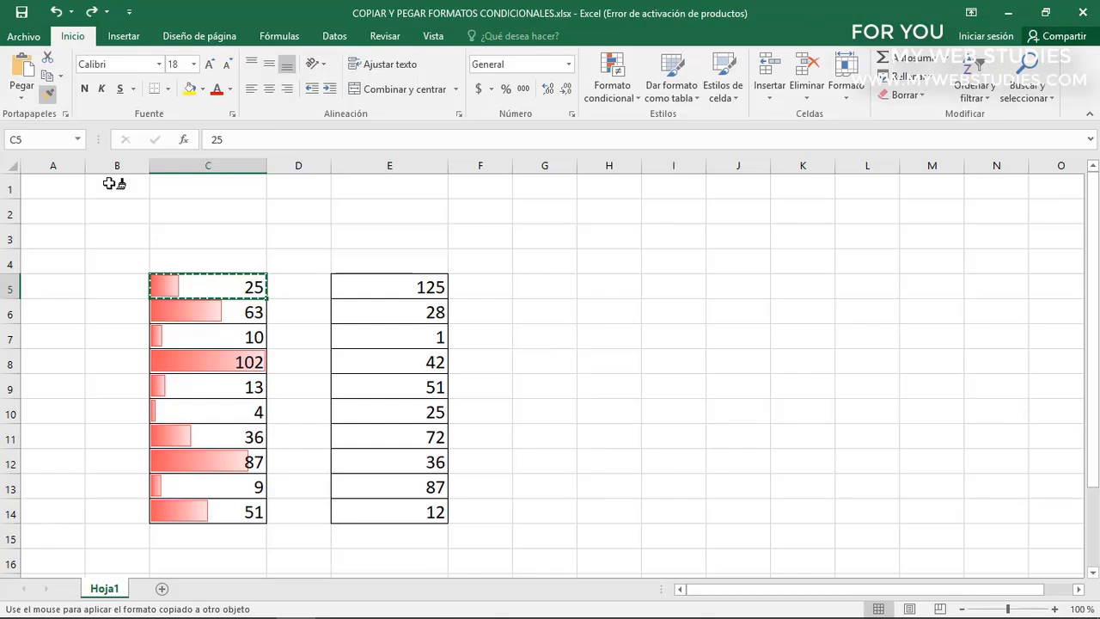
{"action": "left_click_drag", "start_coordinate": [387, 287], "coordinate": [395, 512]}
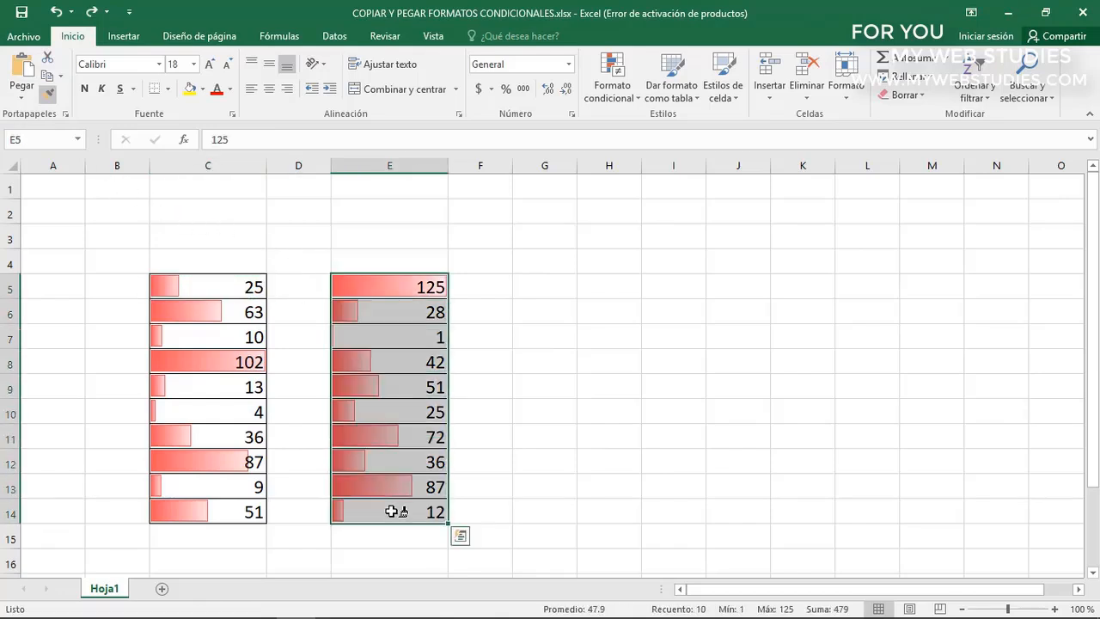
{"action": "left_click", "coordinate": [390, 288]}
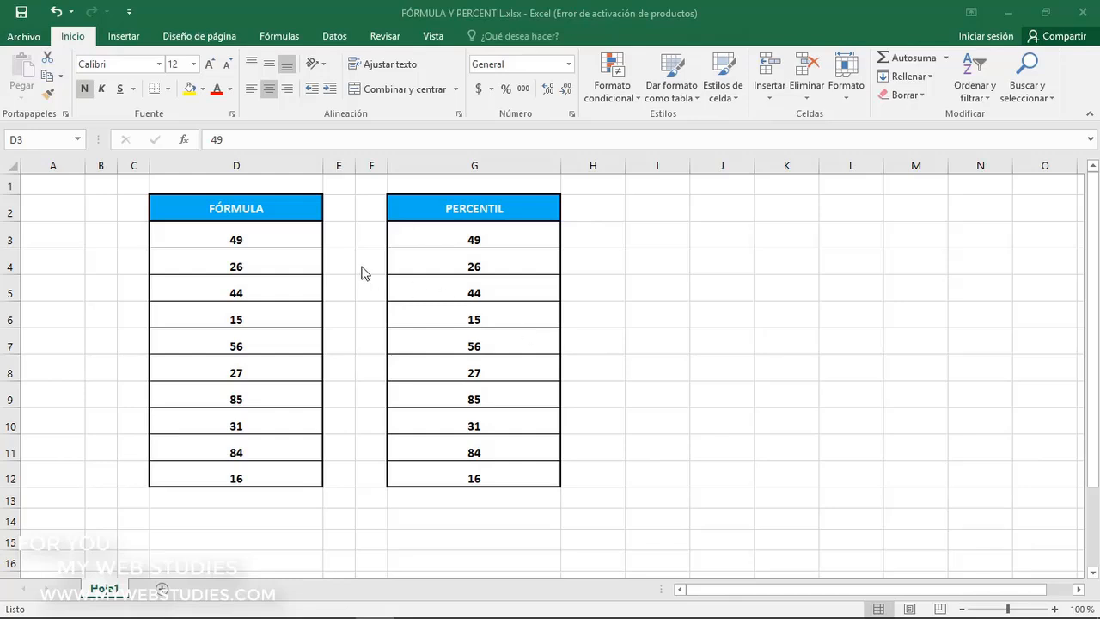
Select the FÓRMULA values in D3:D12 and start a custom icon set conditional formatting rule for them
{"action": "left_click", "coordinate": [271, 208]}
{"action": "left_click", "coordinate": [272, 209]}
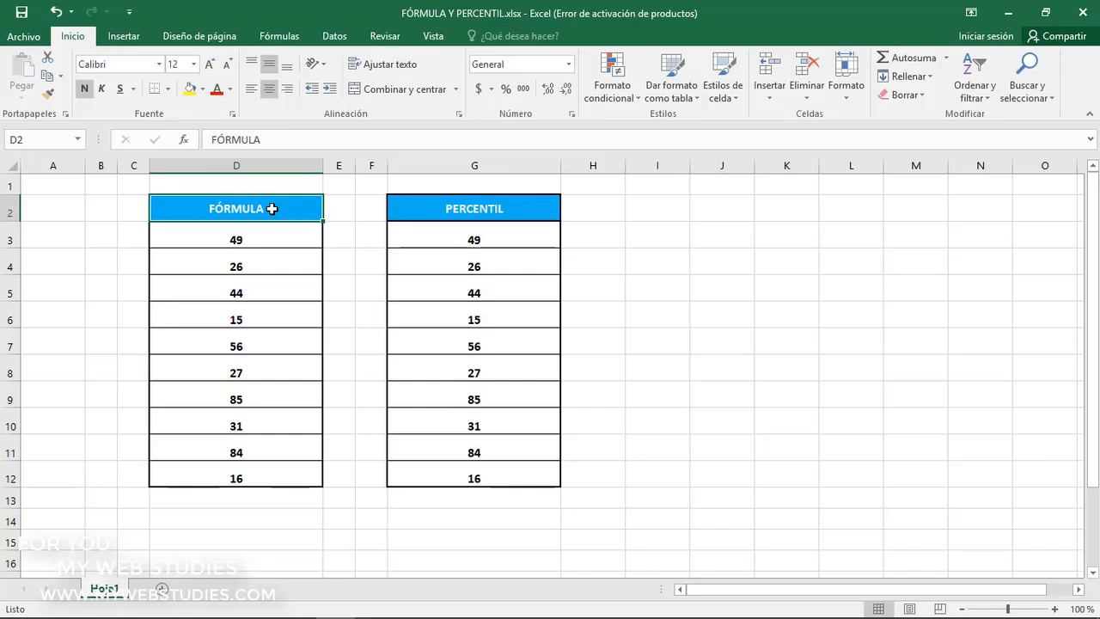
{"action": "left_click_drag", "start_coordinate": [275, 238], "coordinate": [266, 467]}
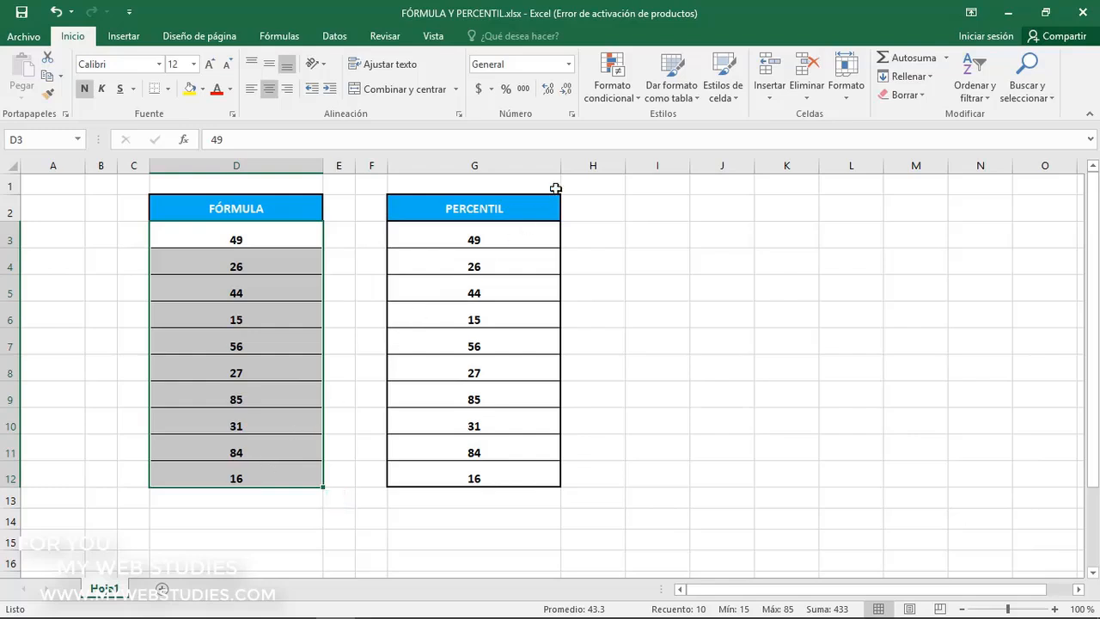
{"action": "left_click", "coordinate": [615, 102]}
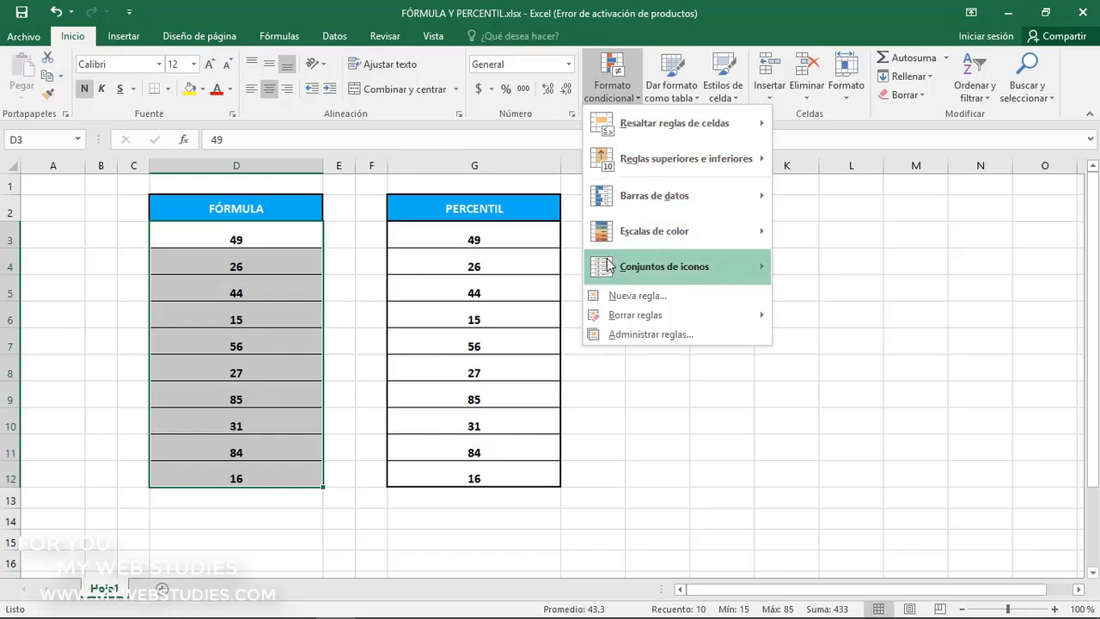
{"action": "mouse_move", "coordinate": [608, 265]}
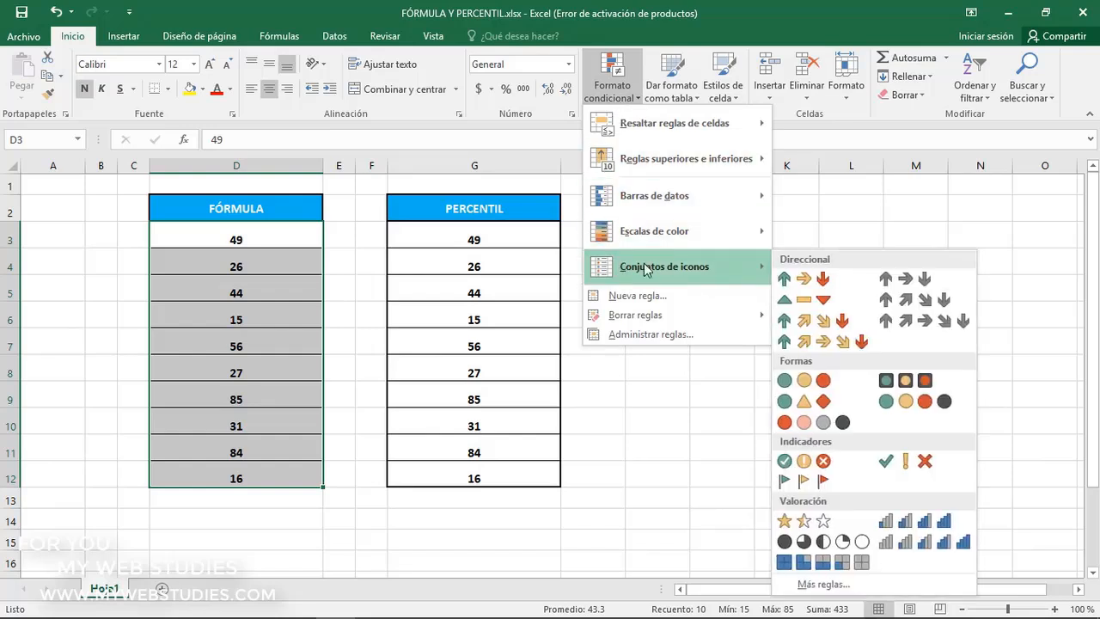
{"action": "left_click", "coordinate": [823, 584]}
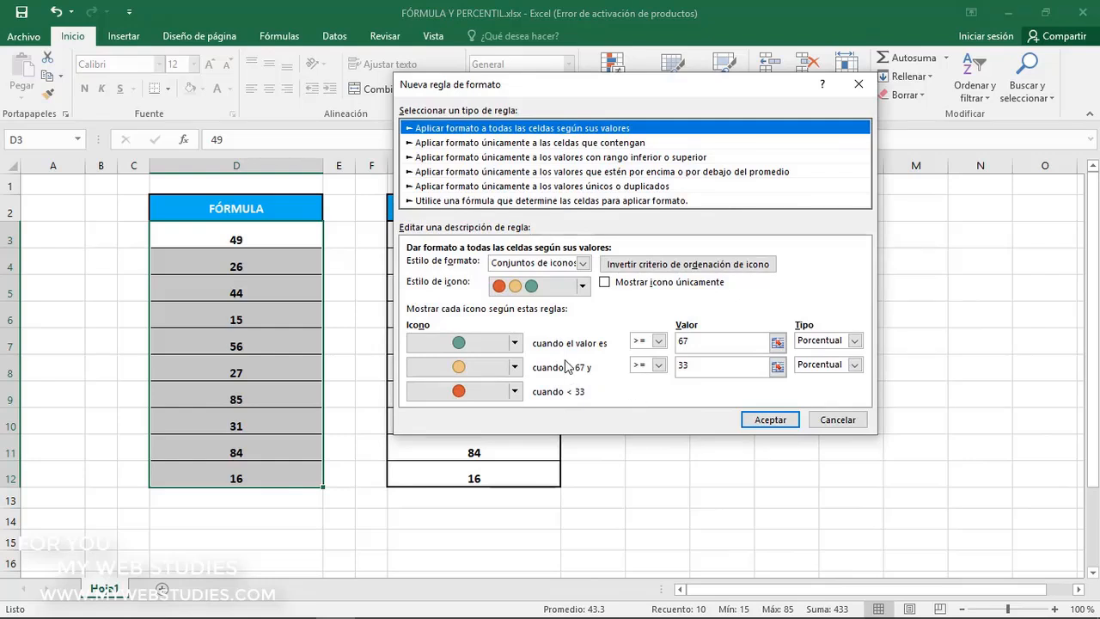
Assign the green up arrow to the rule's highest tier and the red down arrow to its middle tier
{"action": "left_click", "coordinate": [515, 344]}
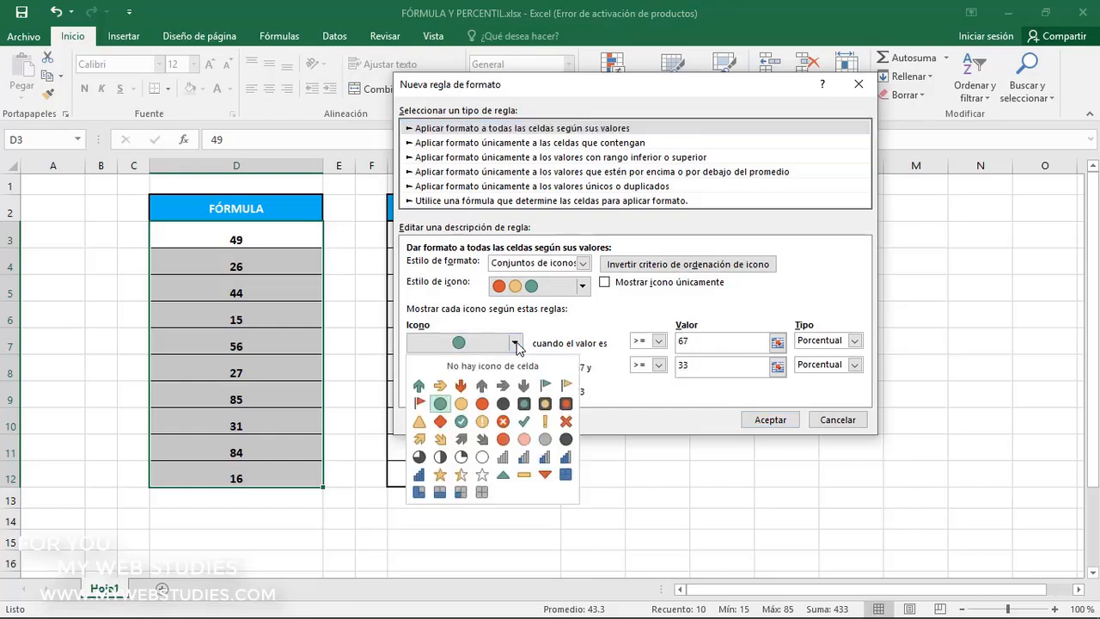
{"action": "left_click", "coordinate": [418, 386]}
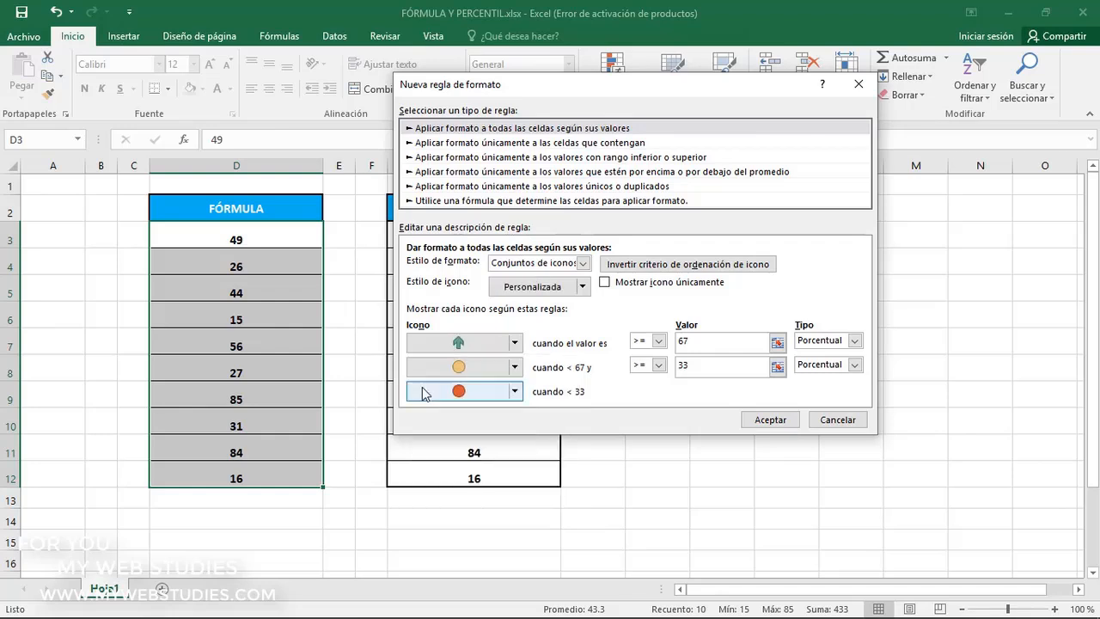
{"action": "left_click", "coordinate": [515, 367]}
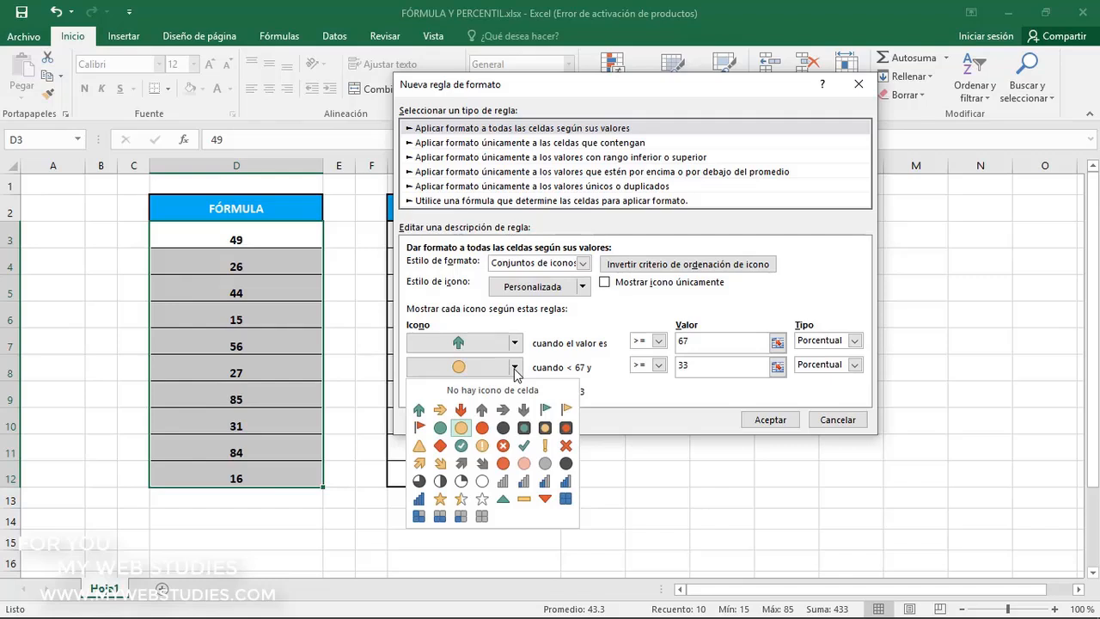
{"action": "left_click", "coordinate": [461, 410]}
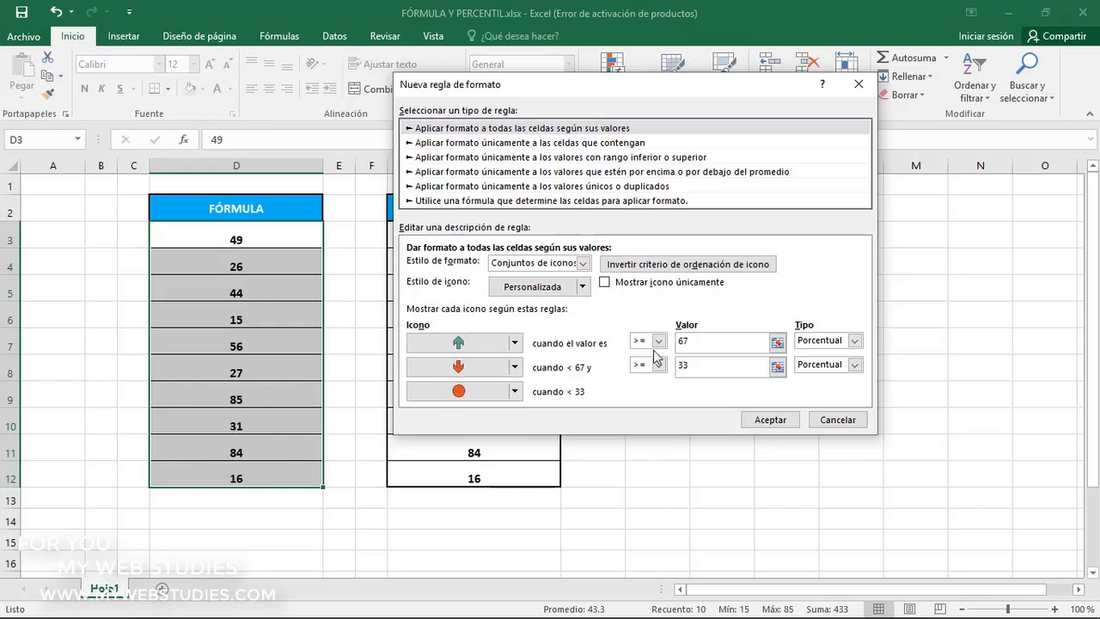
Set the green arrow's threshold type to Fórmula with the value =promedio($D$3:$D$12)
{"action": "left_click", "coordinate": [699, 344]}
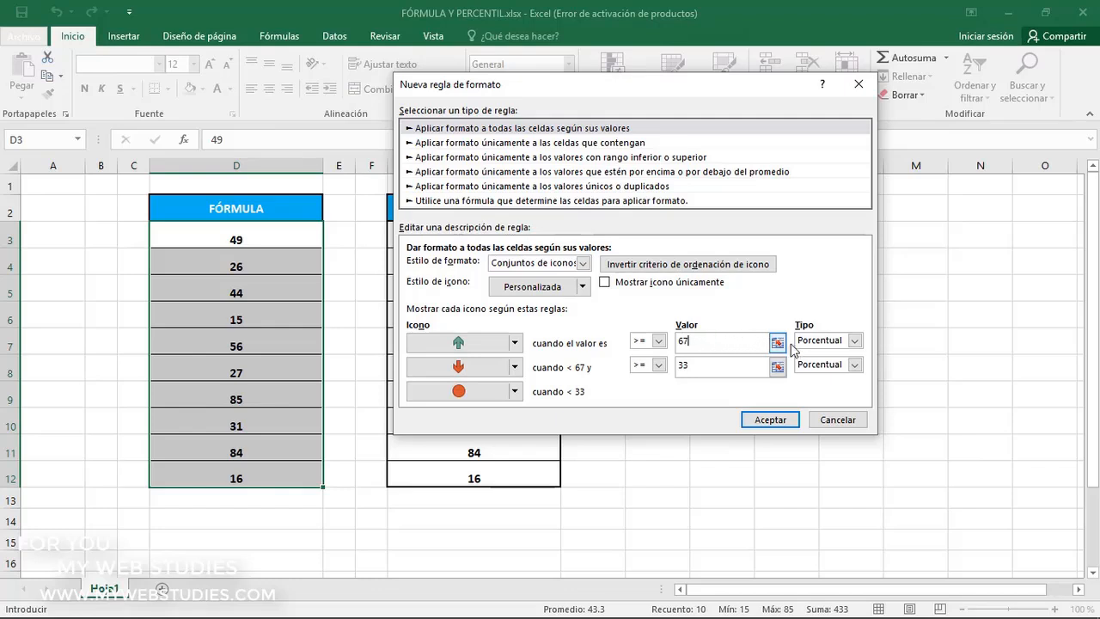
{"action": "left_click", "coordinate": [855, 341]}
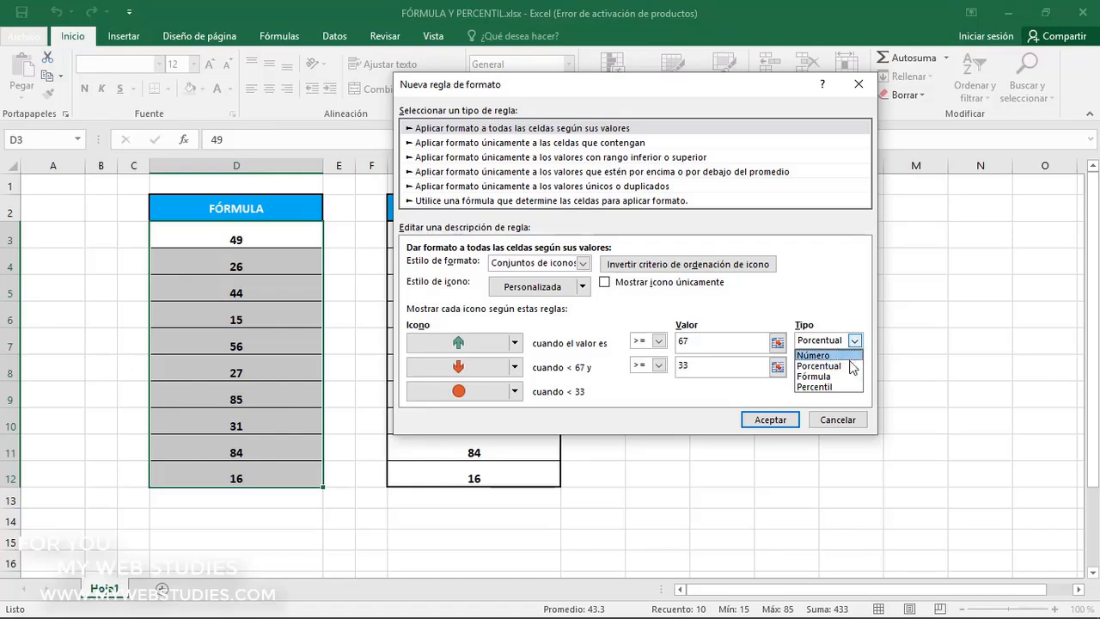
{"action": "left_click", "coordinate": [849, 377]}
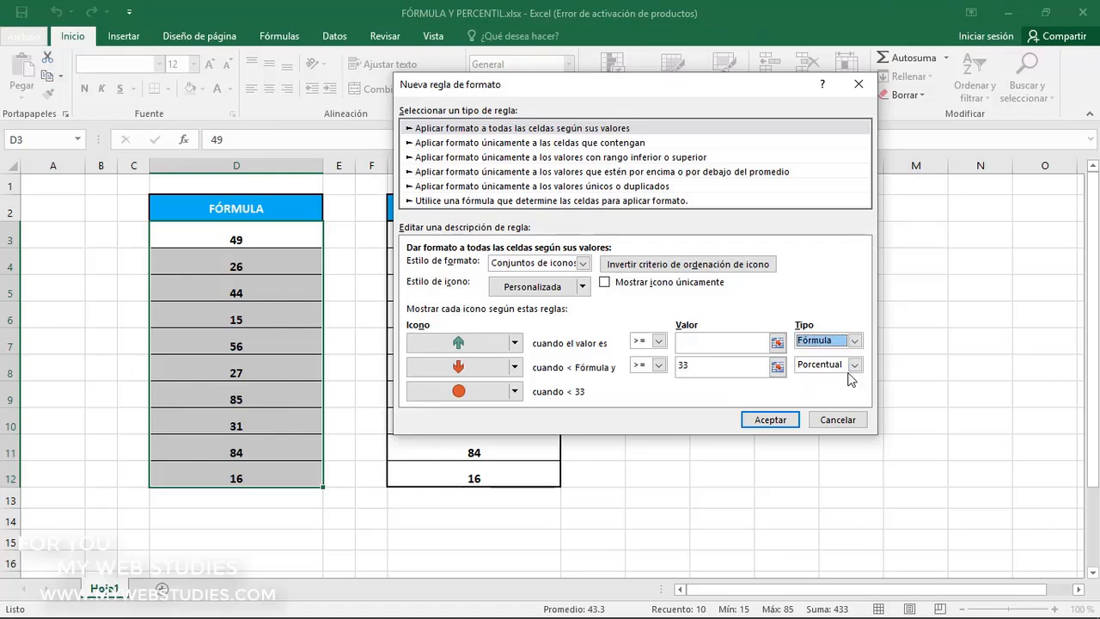
{"action": "left_click", "coordinate": [747, 342]}
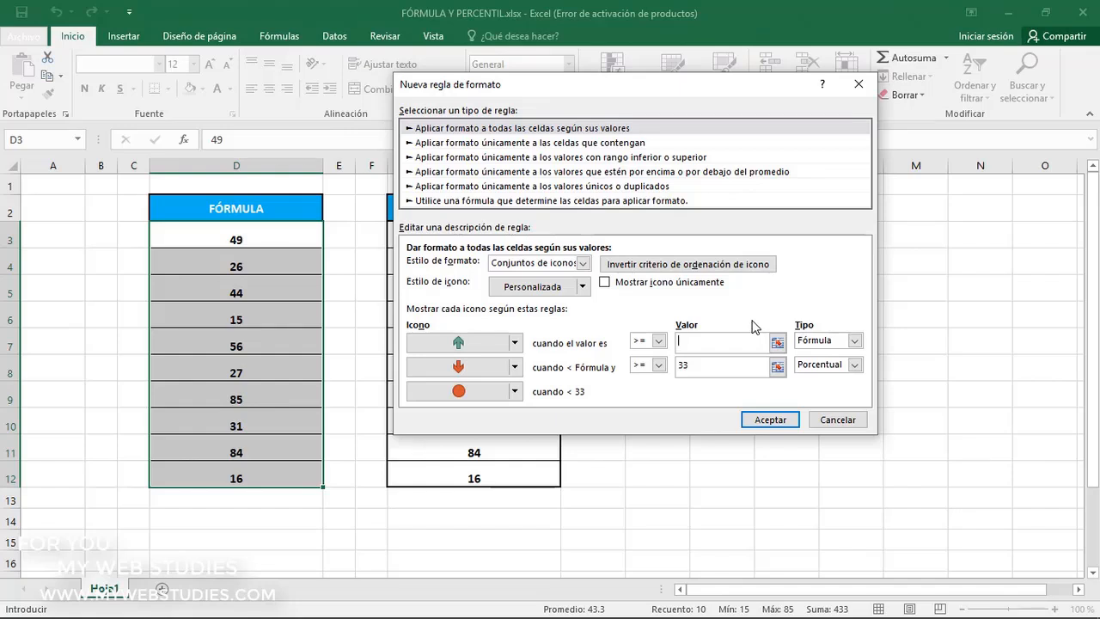
{"action": "type", "text": "=promedio("}
{"action": "left_click", "coordinate": [777, 343]}
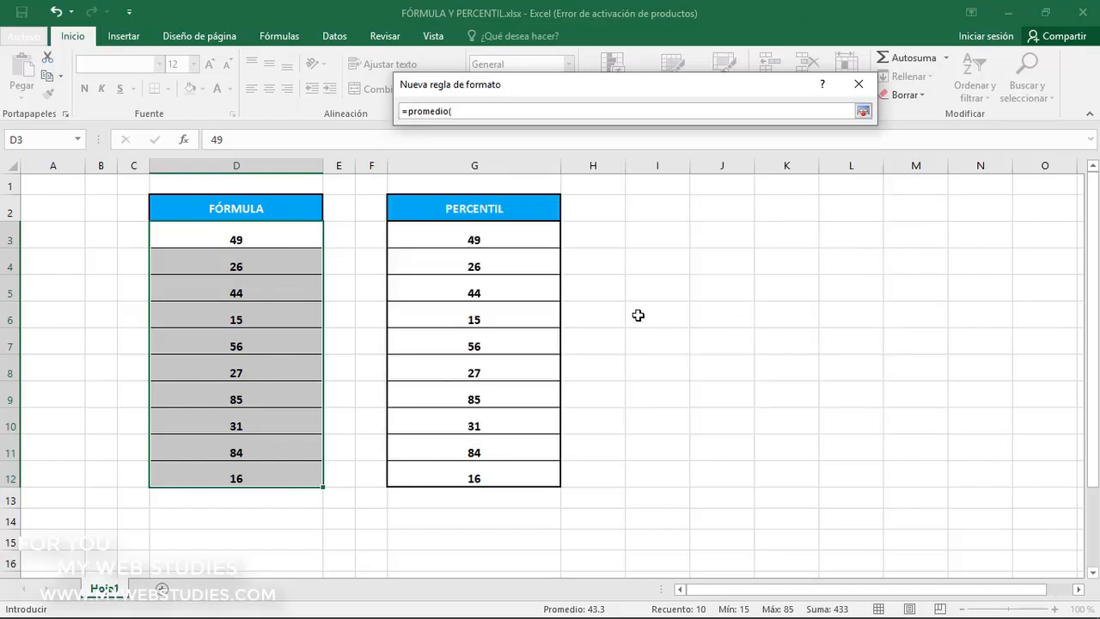
{"action": "left_click_drag", "start_coordinate": [292, 235], "coordinate": [277, 468]}
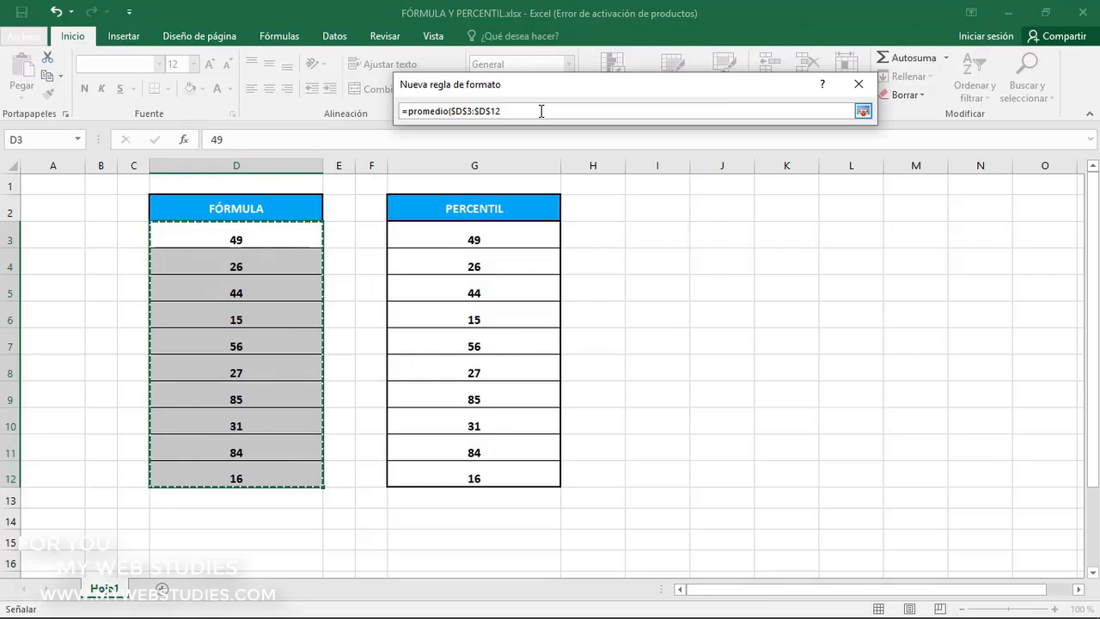
{"action": "type", "text": ")"}
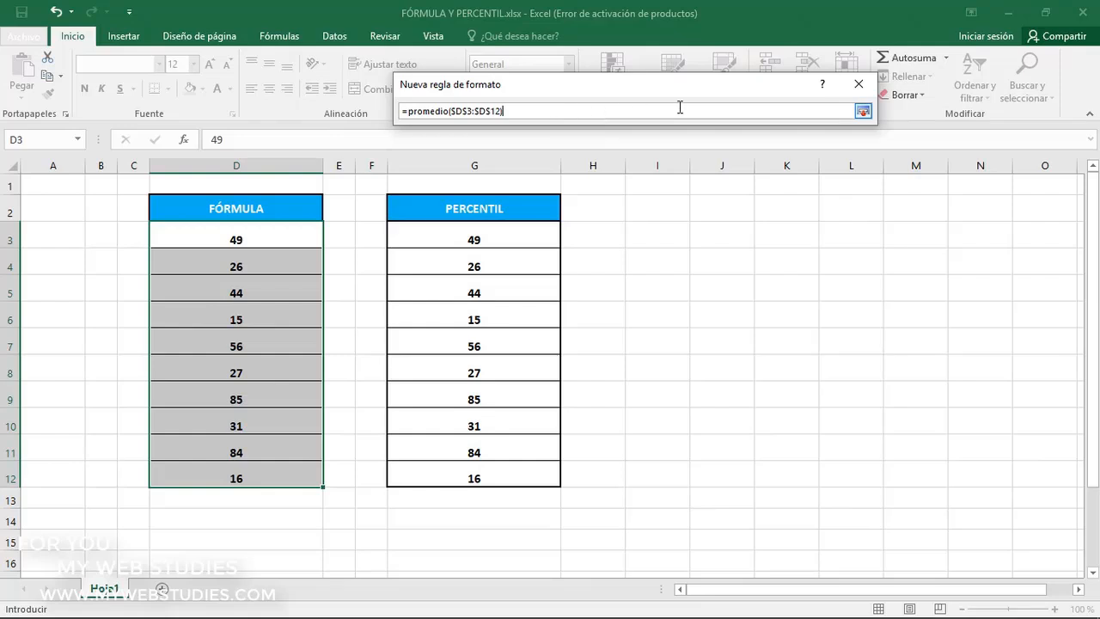
{"action": "left_click", "coordinate": [862, 112]}
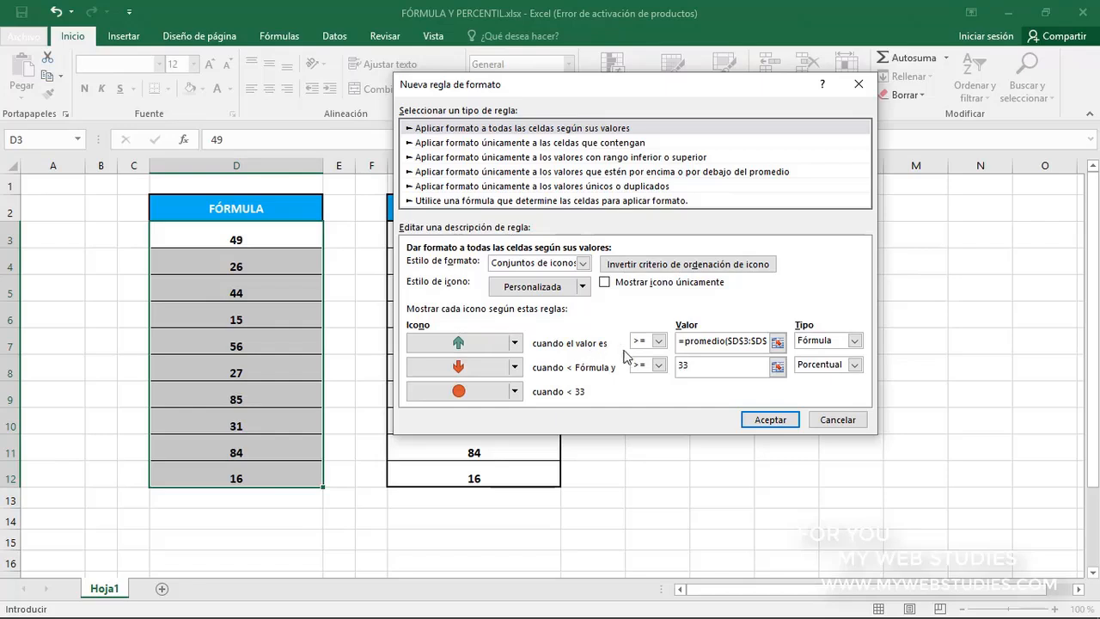
Set the red arrow's threshold type to Fórmula with the value =min($D$3:$D$12), and apply the rule
{"action": "left_click", "coordinate": [733, 364]}
{"action": "left_click", "coordinate": [854, 365]}
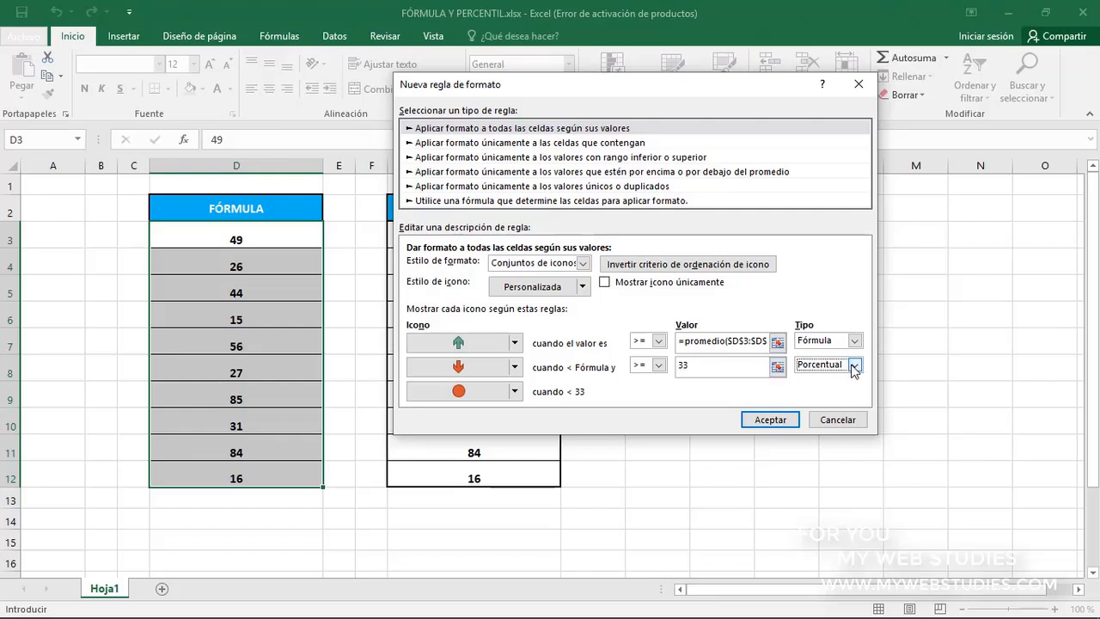
{"action": "left_click", "coordinate": [854, 365]}
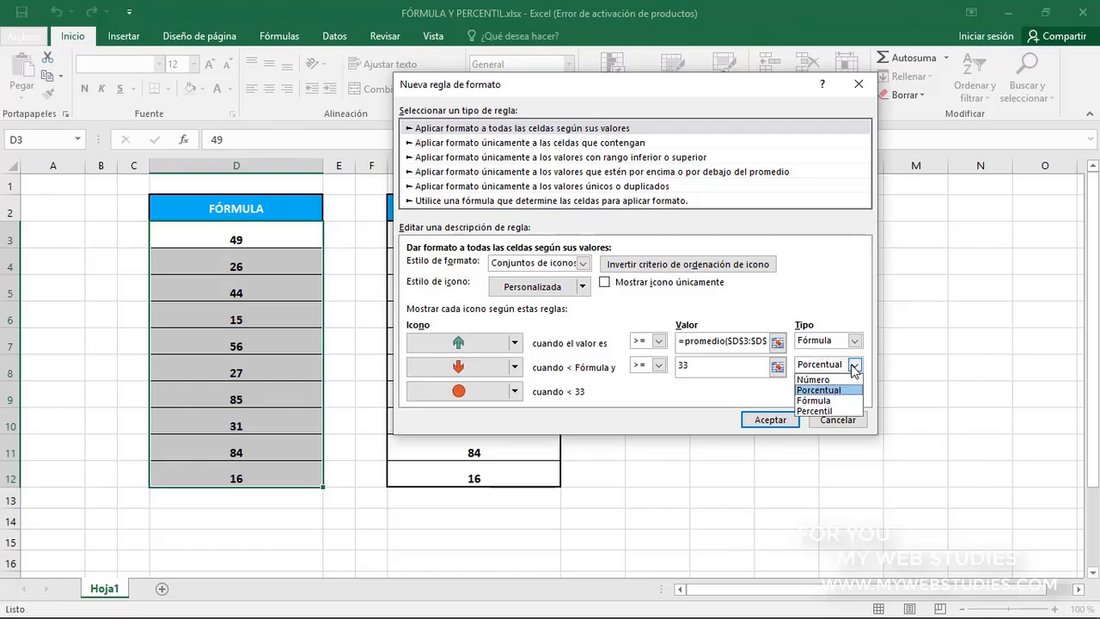
{"action": "left_click", "coordinate": [849, 400]}
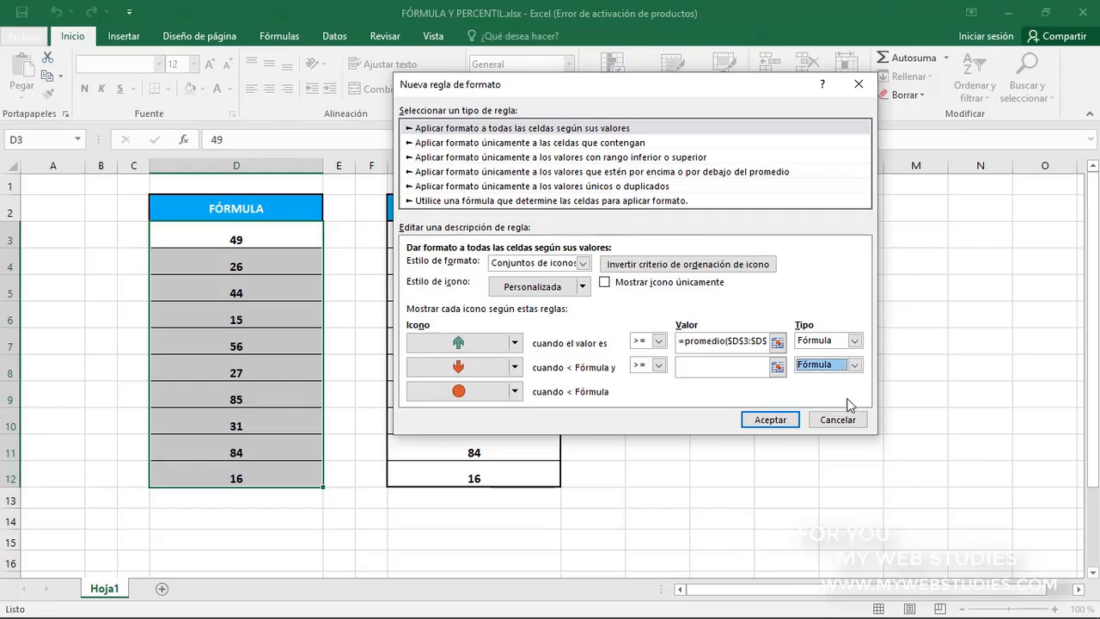
{"action": "left_click", "coordinate": [739, 368]}
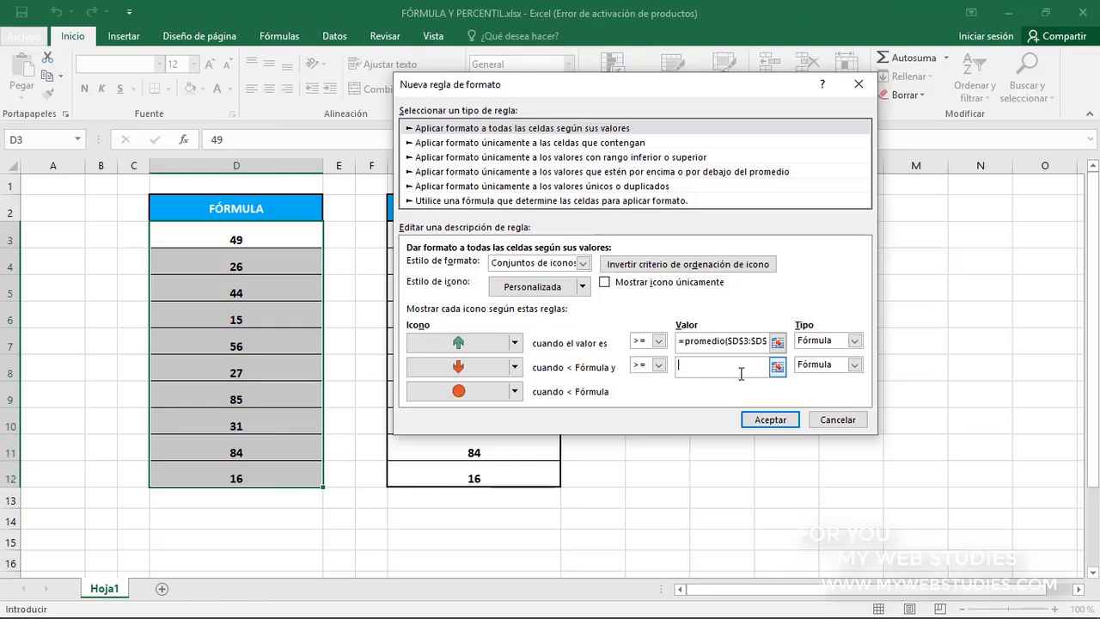
{"action": "type", "text": "=min("}
{"action": "left_click", "coordinate": [777, 368]}
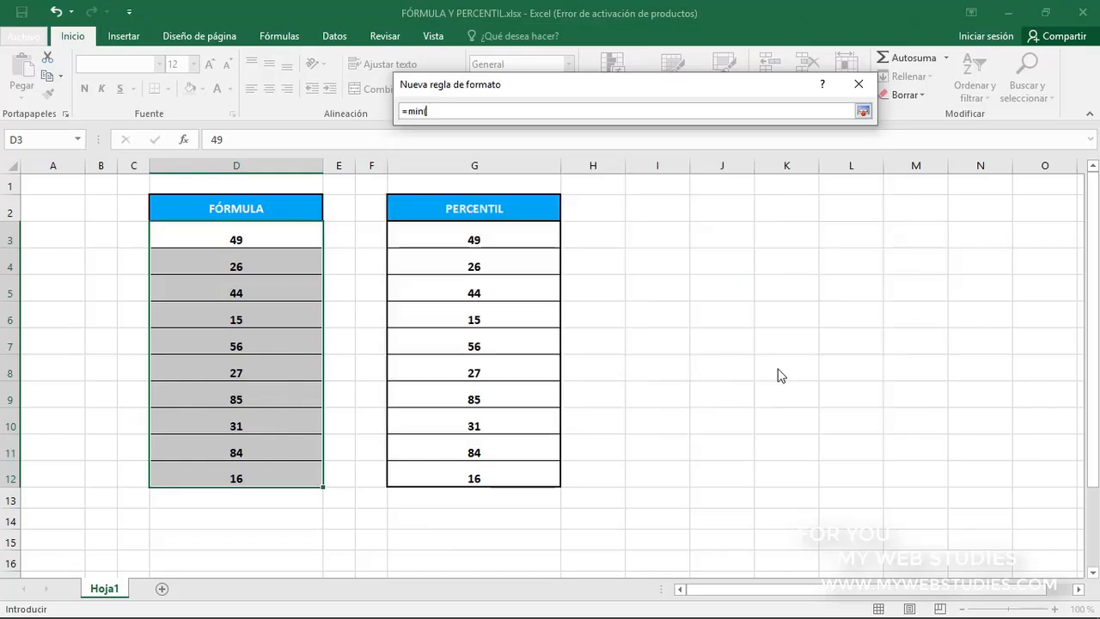
{"action": "left_click_drag", "start_coordinate": [301, 238], "coordinate": [283, 466]}
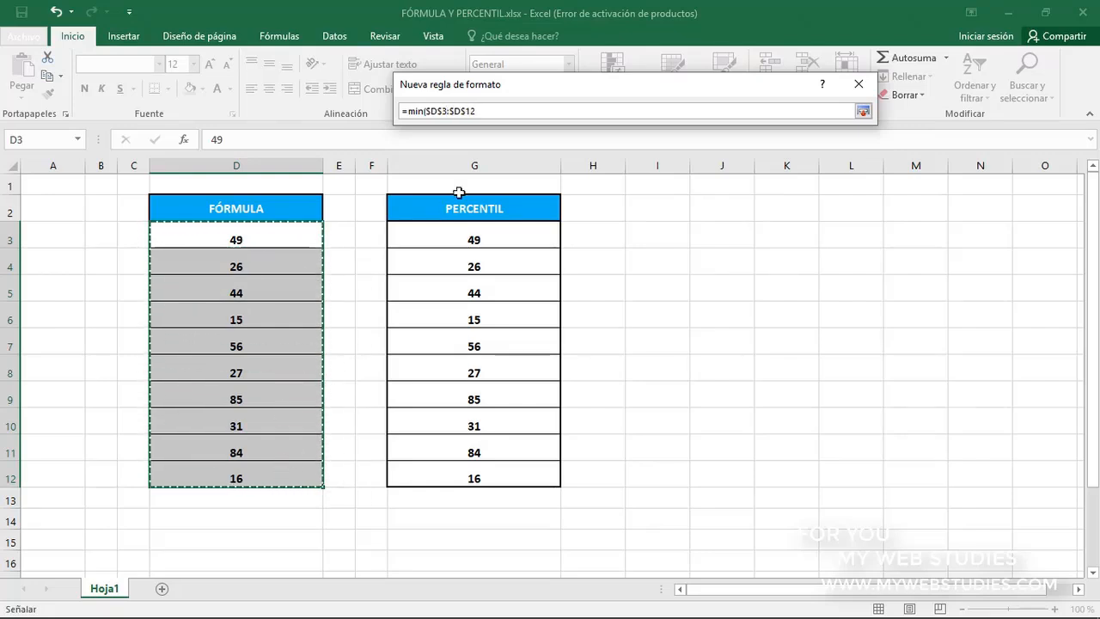
{"action": "left_click", "coordinate": [519, 111]}
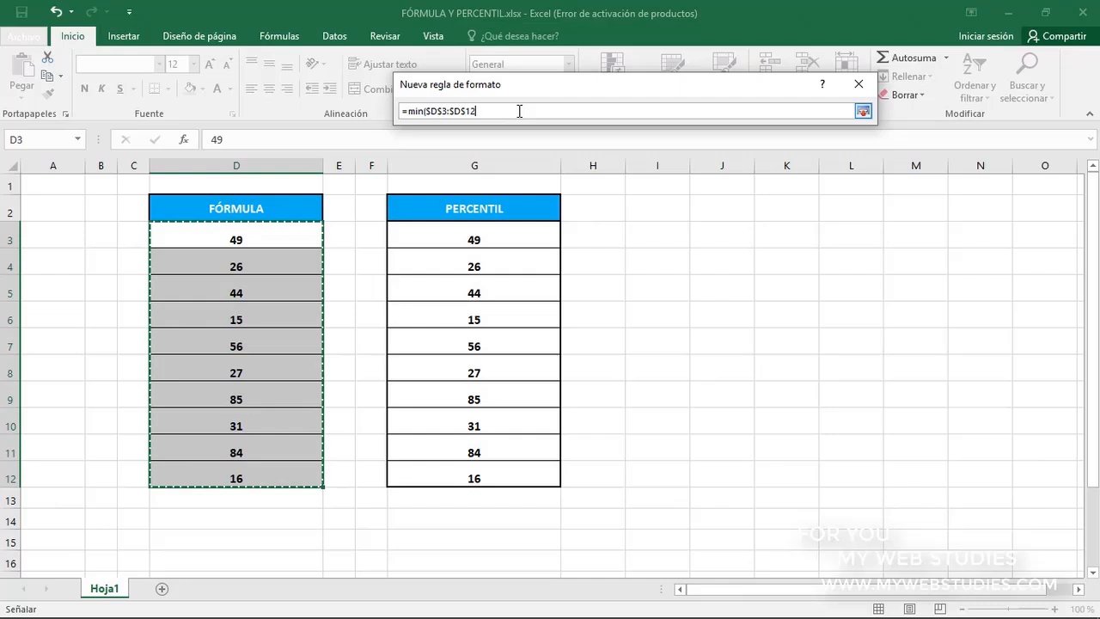
{"action": "type", "text": ")"}
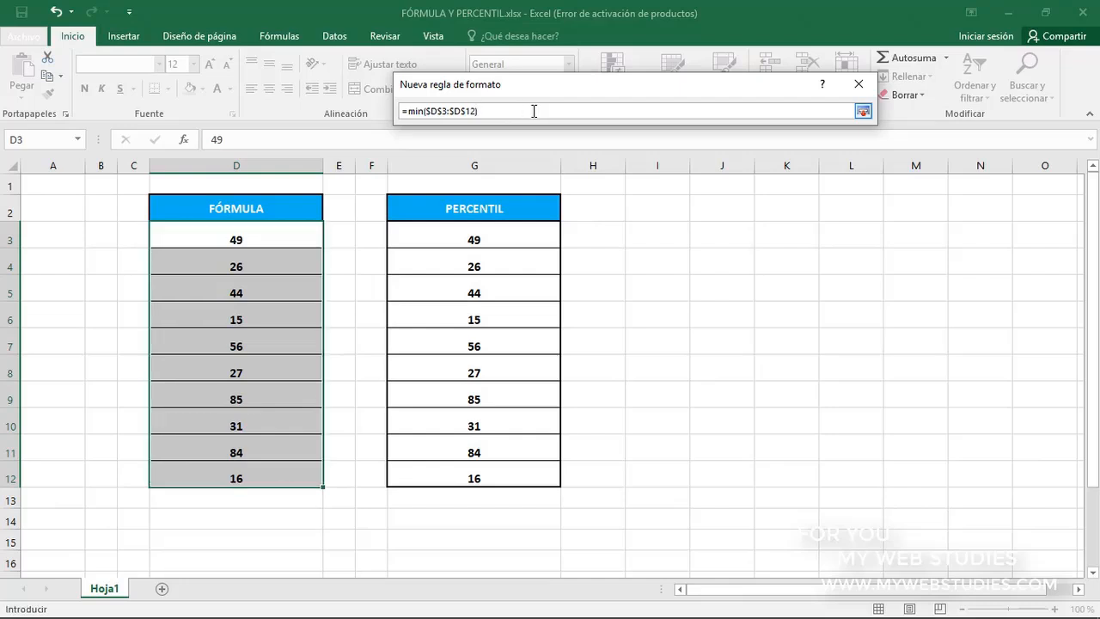
{"action": "left_click", "coordinate": [863, 113]}
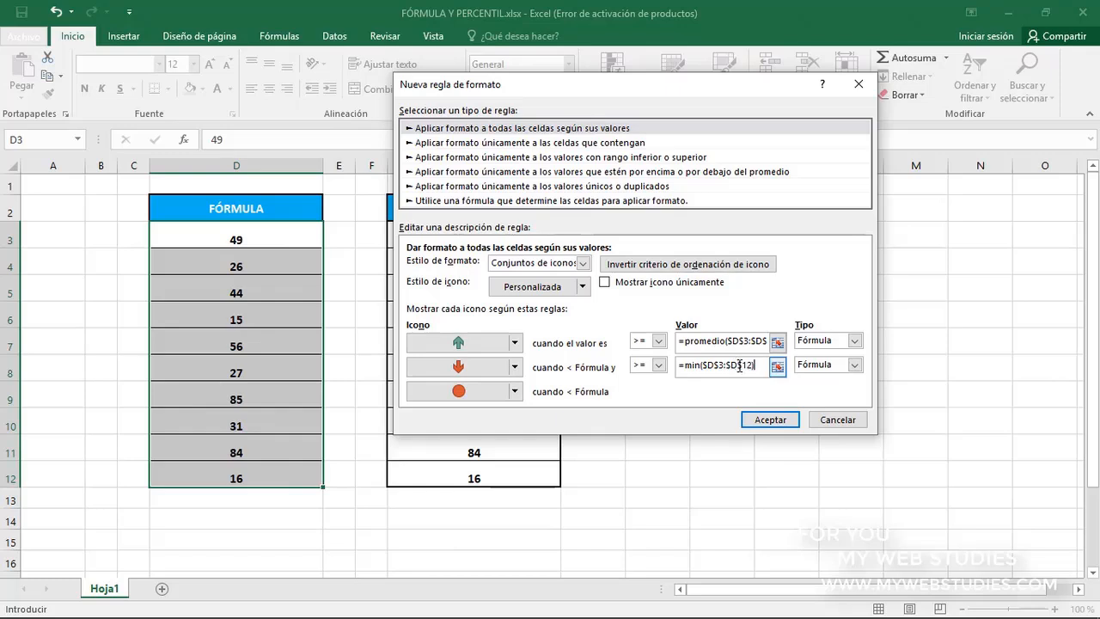
{"action": "left_click", "coordinate": [770, 420]}
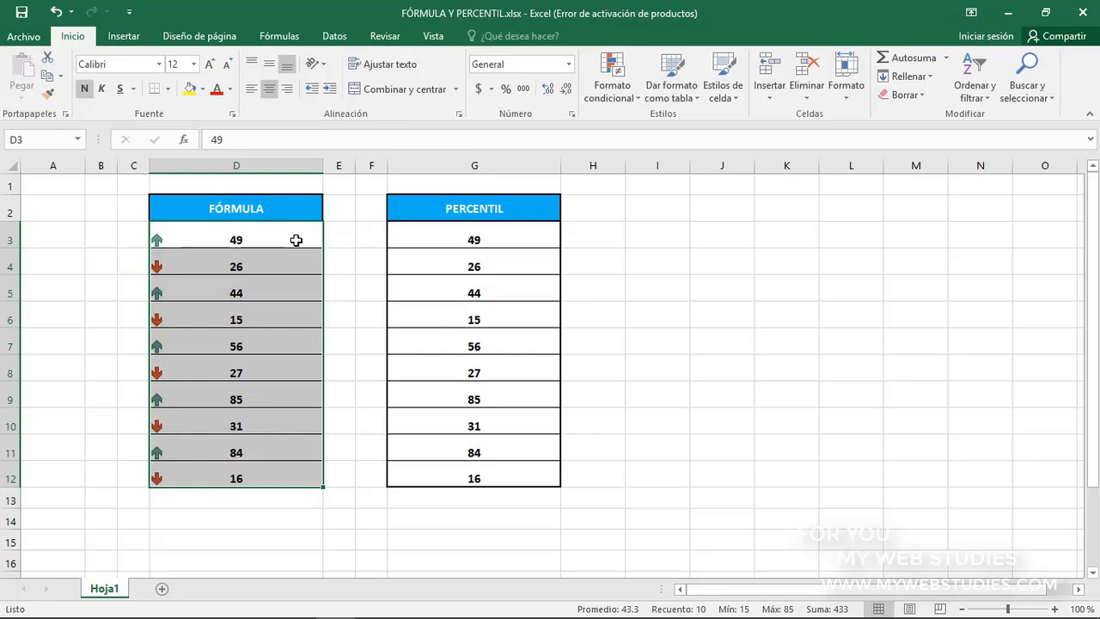
Examine which values in D3:D12 carry the green up arrow and which carry the red down arrow
{"action": "left_click_drag", "start_coordinate": [295, 240], "coordinate": [280, 469]}
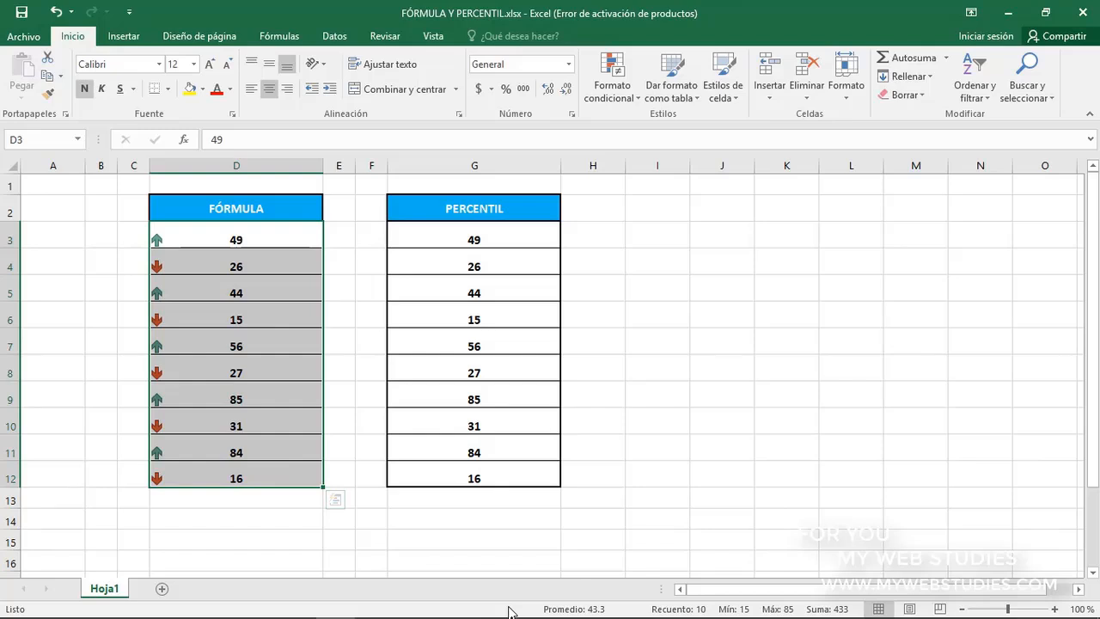
{"action": "left_click", "coordinate": [271, 240]}
{"action": "left_click", "coordinate": [271, 283]}
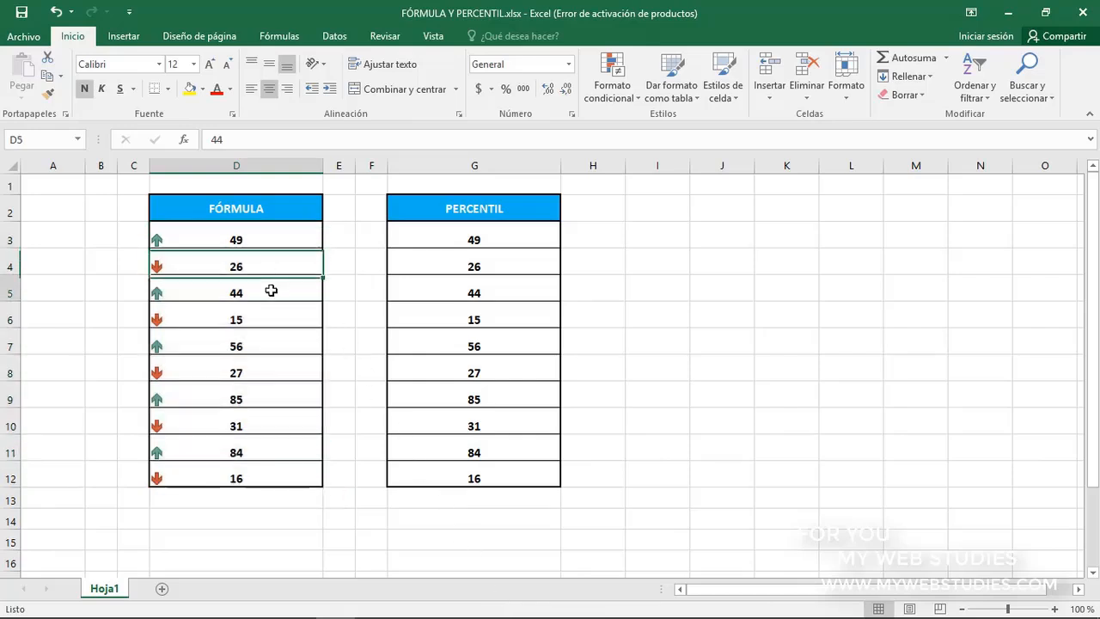
{"action": "left_click", "coordinate": [277, 341]}
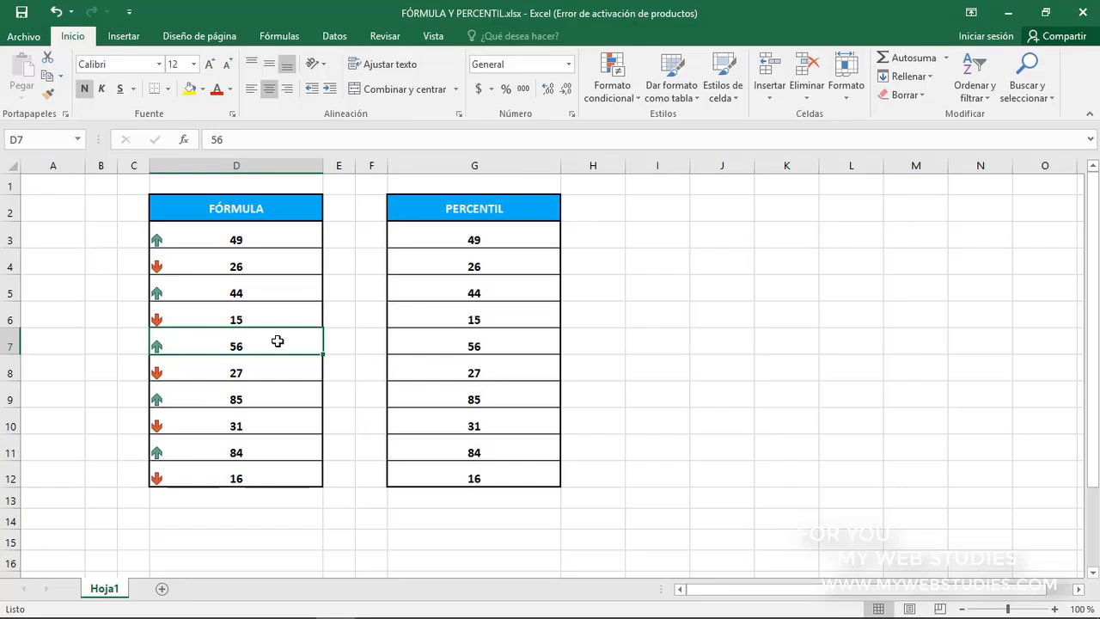
{"action": "left_click", "coordinate": [267, 267]}
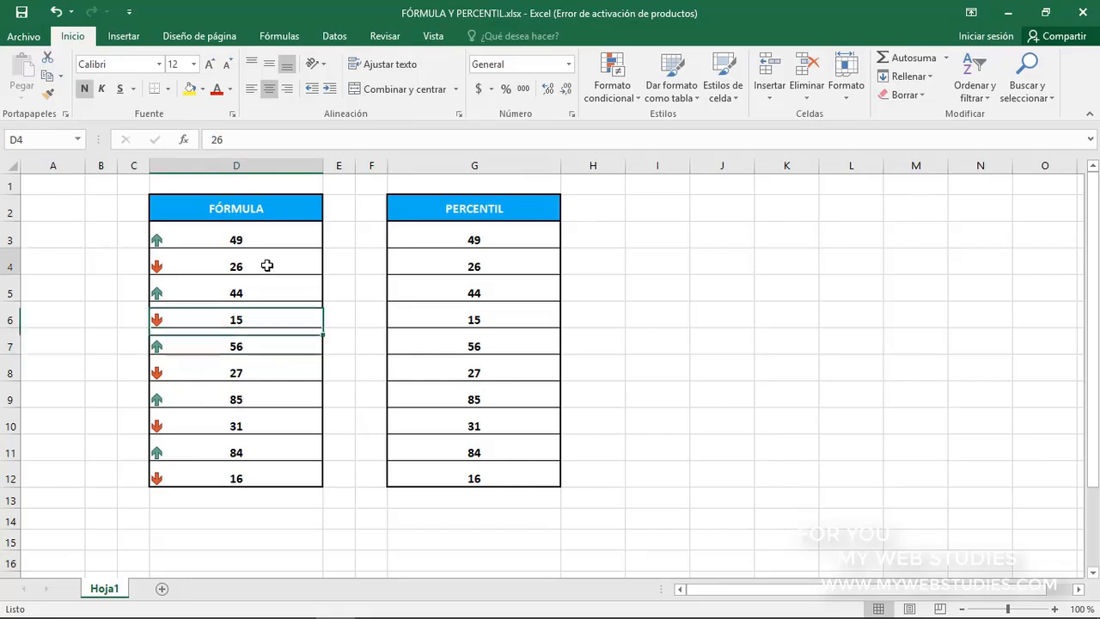
{"action": "left_click", "coordinate": [264, 316]}
{"action": "left_click", "coordinate": [269, 374]}
{"action": "left_click", "coordinate": [270, 423]}
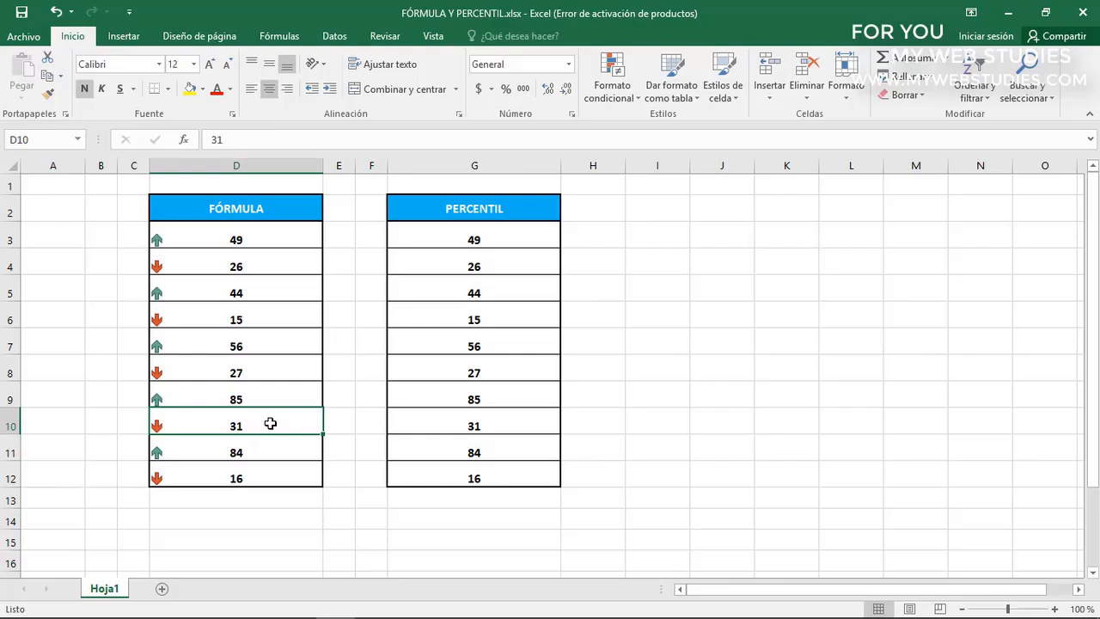
Open a new custom icon set rule for the PERCENTIL values in G3:G12
{"action": "left_click_drag", "start_coordinate": [453, 239], "coordinate": [467, 469]}
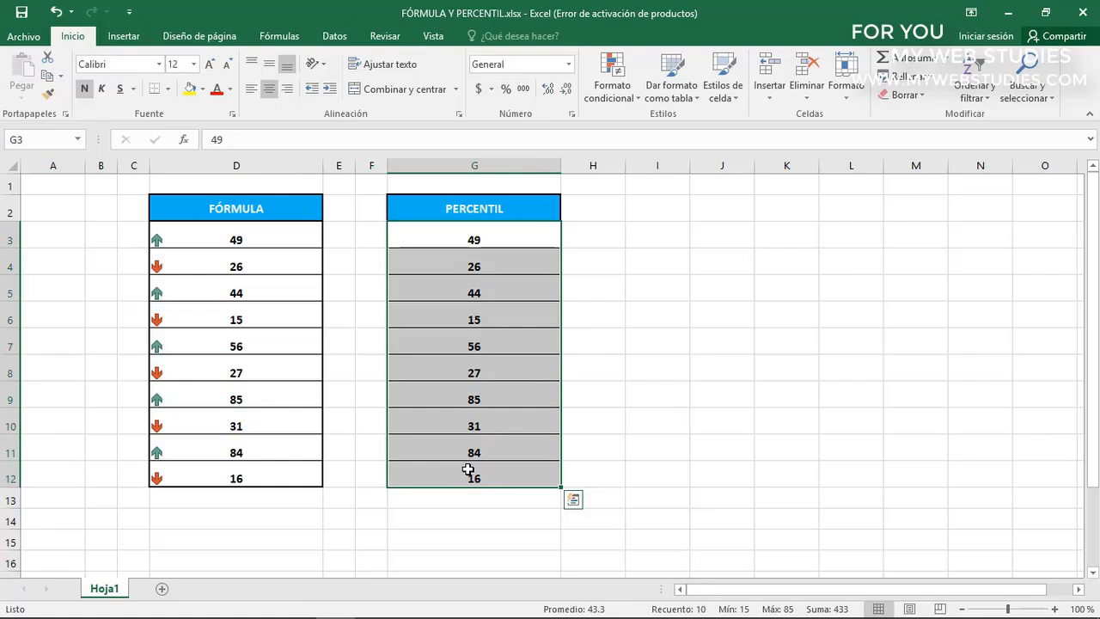
{"action": "left_click", "coordinate": [597, 90]}
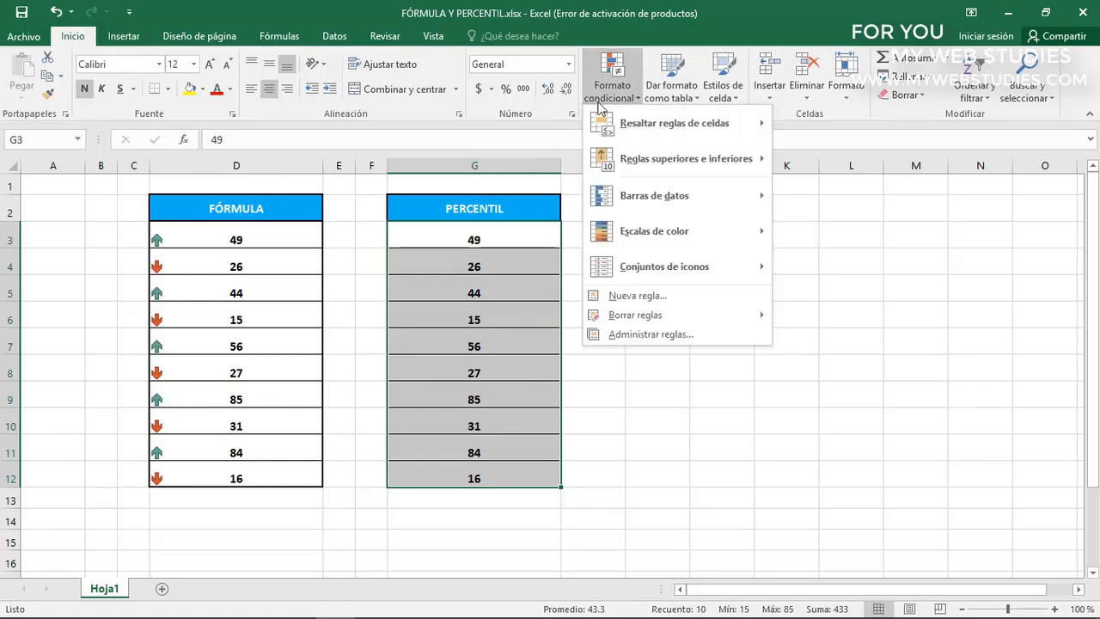
{"action": "mouse_move", "coordinate": [608, 268]}
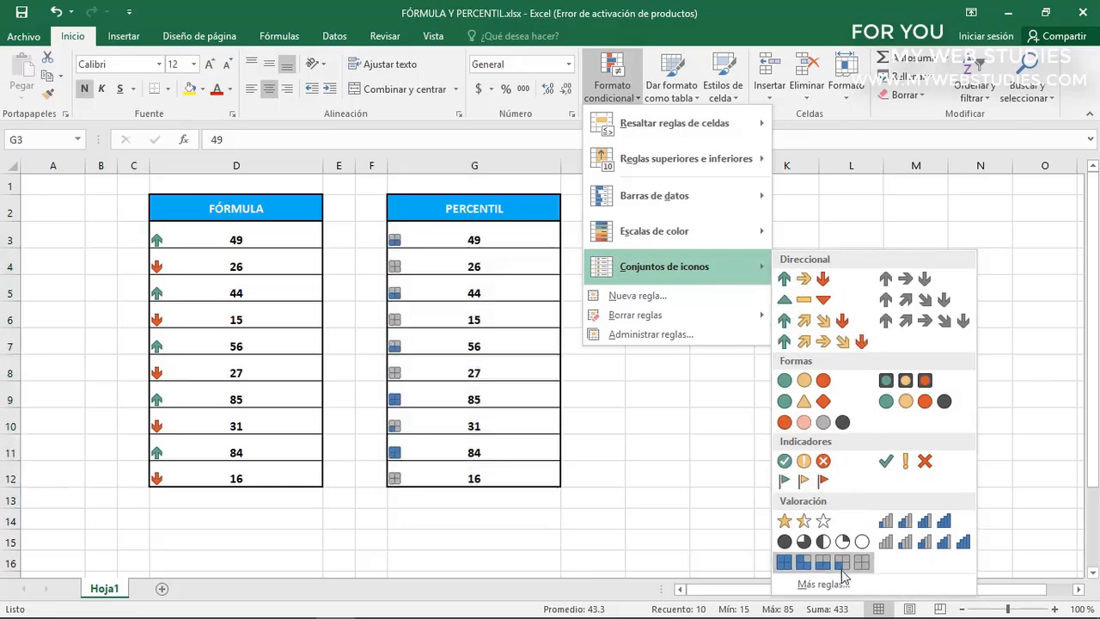
{"action": "left_click", "coordinate": [817, 584]}
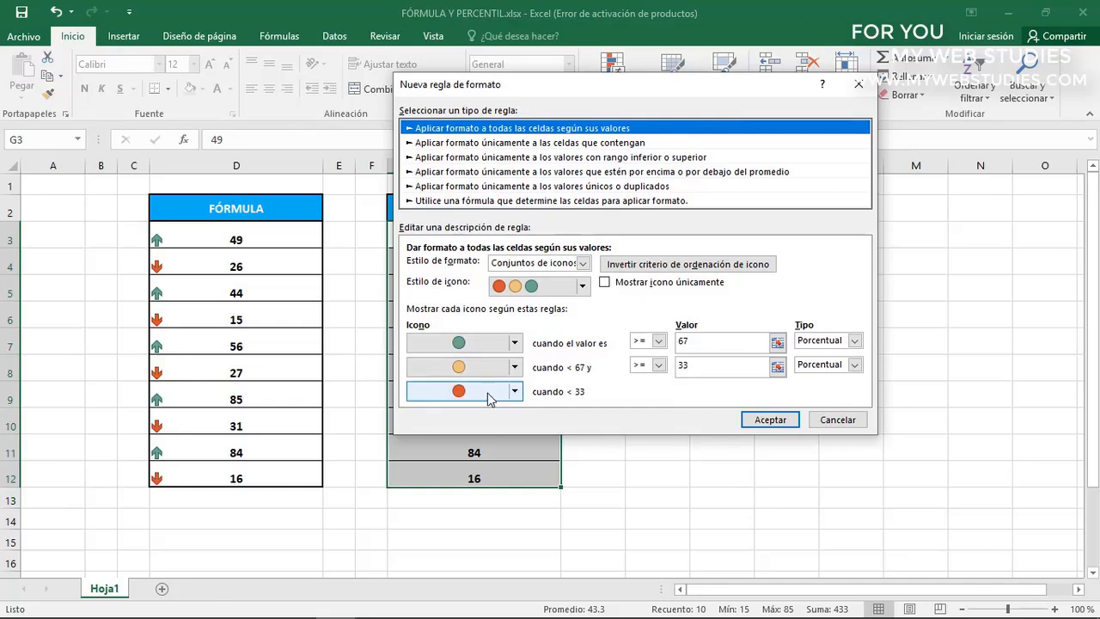
Set the green circle's threshold type to Percentil with the value 50
{"action": "left_click", "coordinate": [699, 344]}
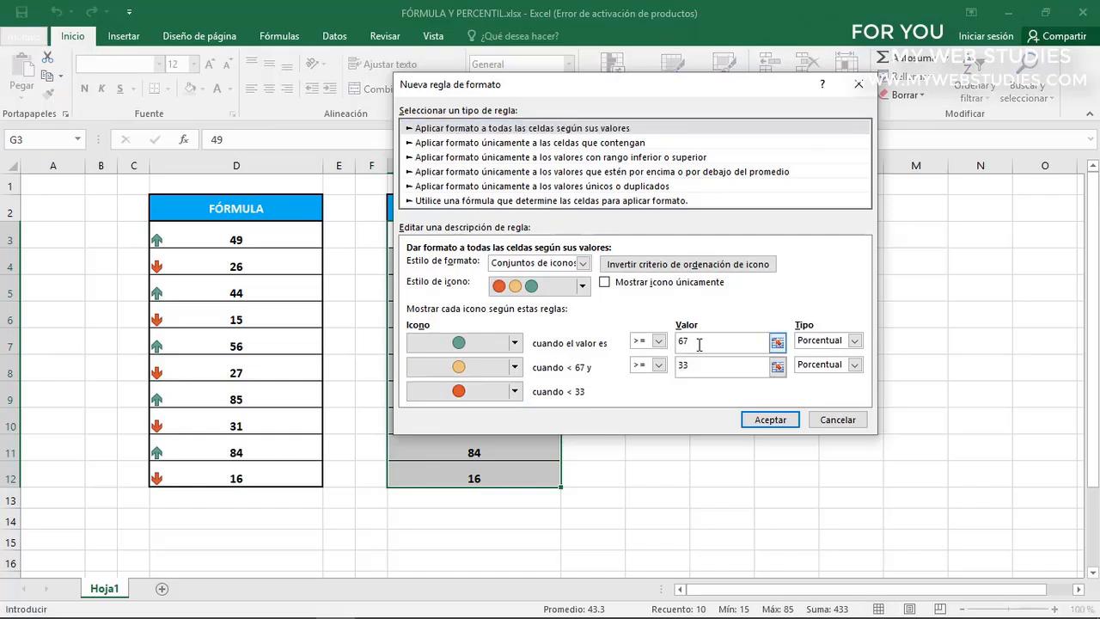
{"action": "left_click", "coordinate": [854, 342]}
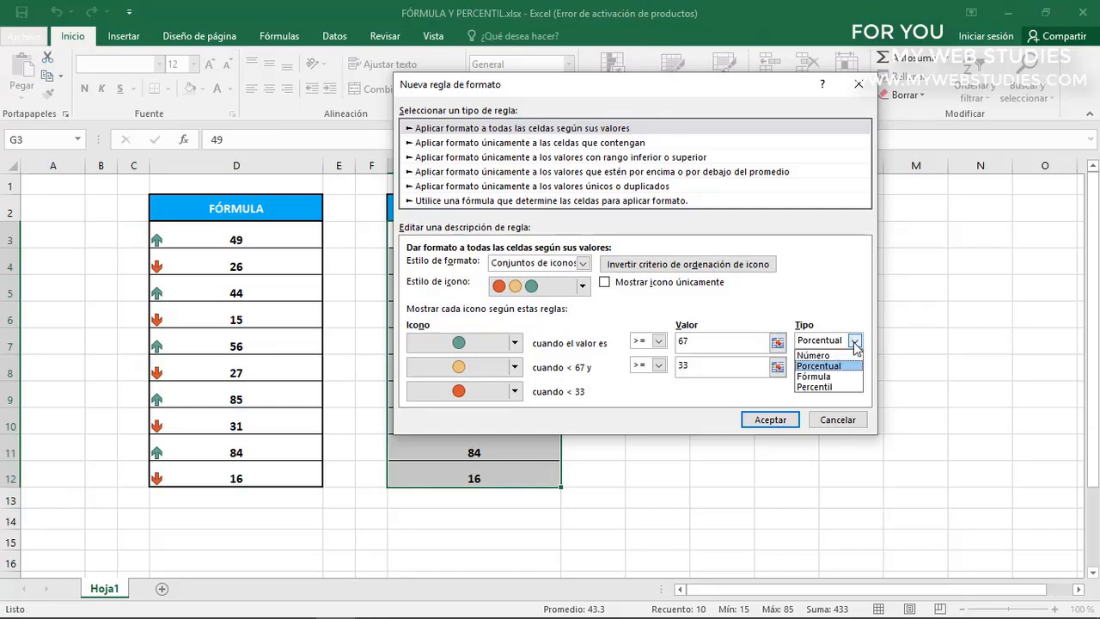
{"action": "left_click", "coordinate": [849, 387]}
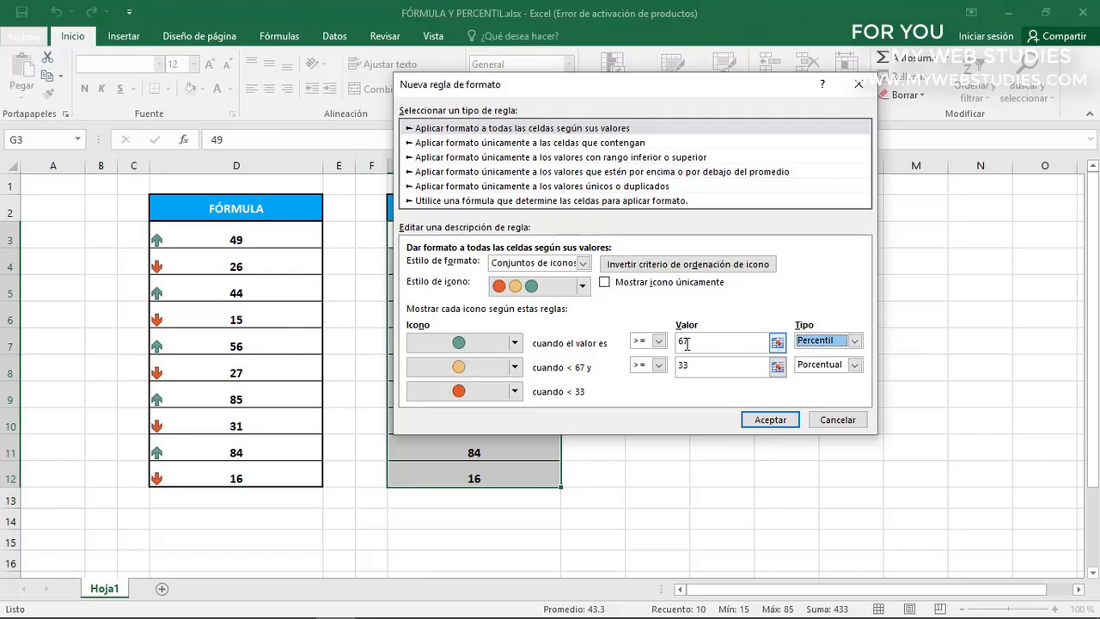
{"action": "left_click_drag", "start_coordinate": [689, 343], "coordinate": [657, 347]}
{"action": "type", "text": "50"}
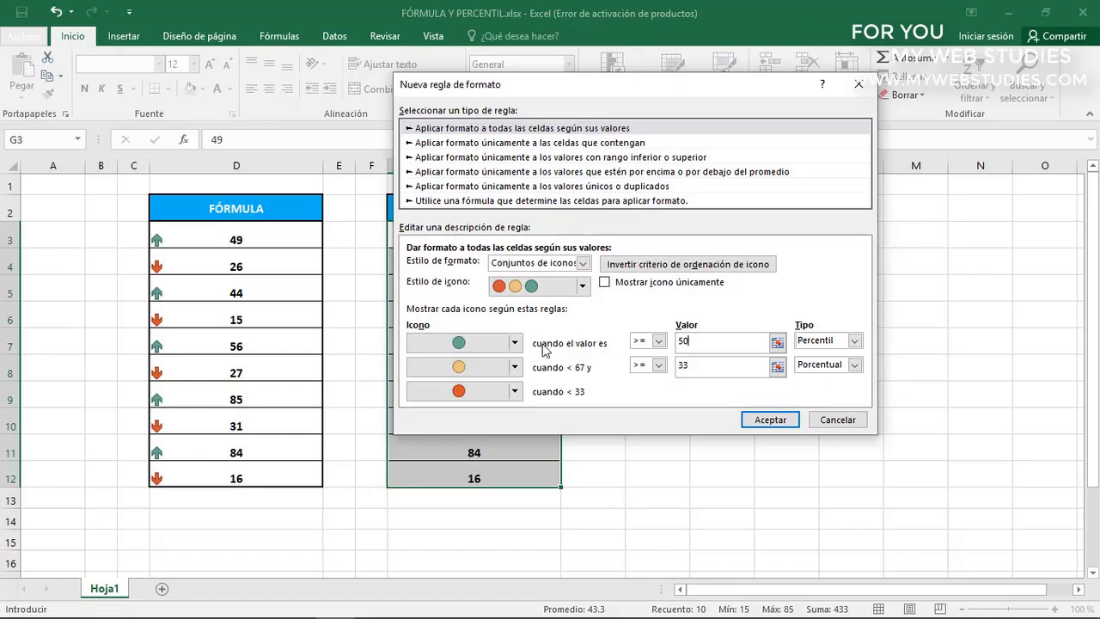
Set the yellow circle's threshold type to Percentil with the value 30, and apply the rule
{"action": "left_click", "coordinate": [691, 365]}
{"action": "left_click", "coordinate": [853, 366]}
{"action": "left_click", "coordinate": [825, 410]}
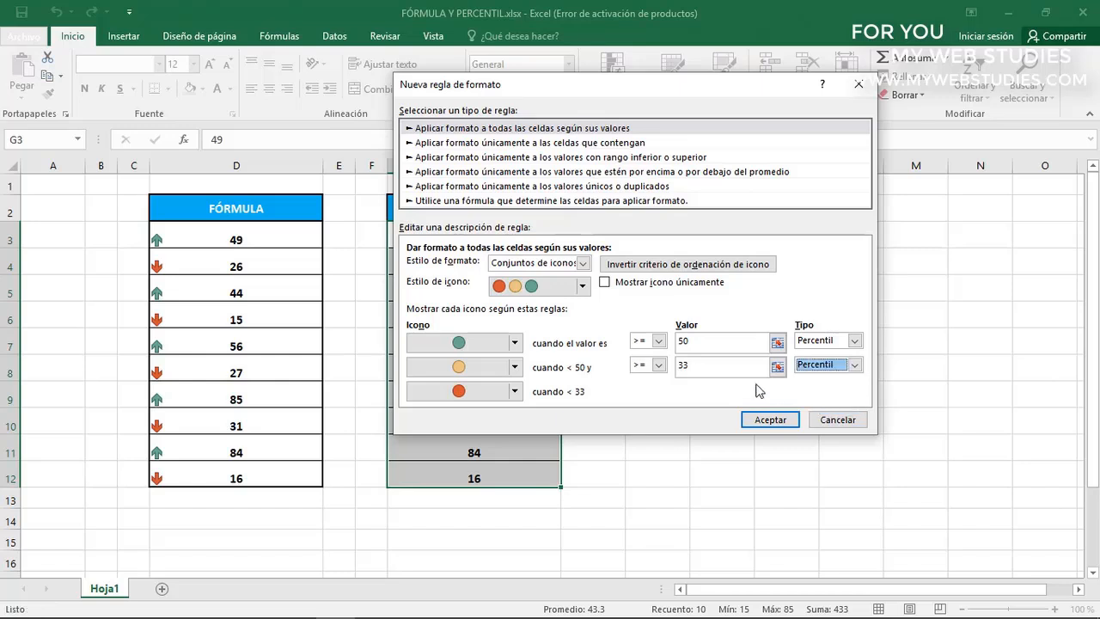
{"action": "double_click", "coordinate": [696, 365]}
{"action": "type", "text": "30"}
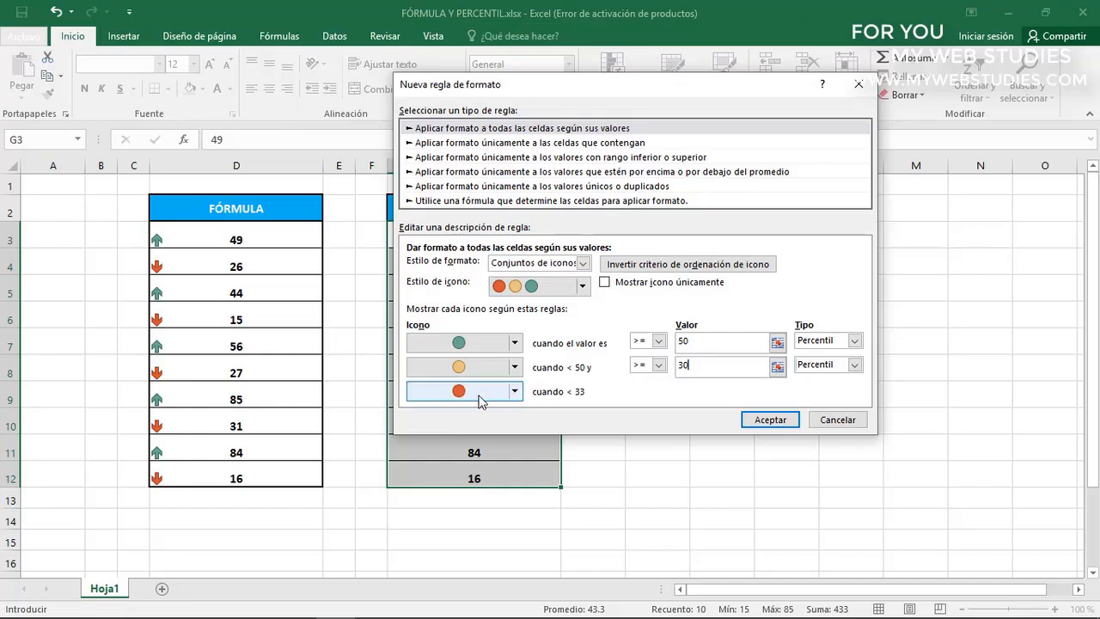
{"action": "left_click", "coordinate": [761, 420]}
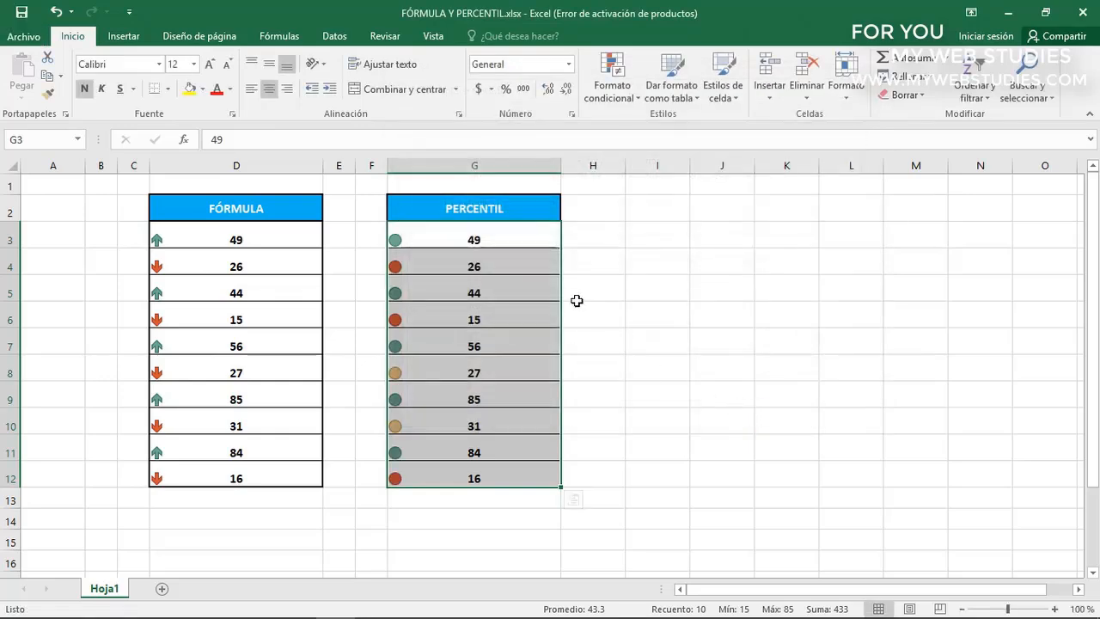
Examine which values in G3:G12 carry the green, yellow and red circles
{"action": "left_click", "coordinate": [502, 240]}
{"action": "key", "text": "Down"}
{"action": "key", "text": "Down"}
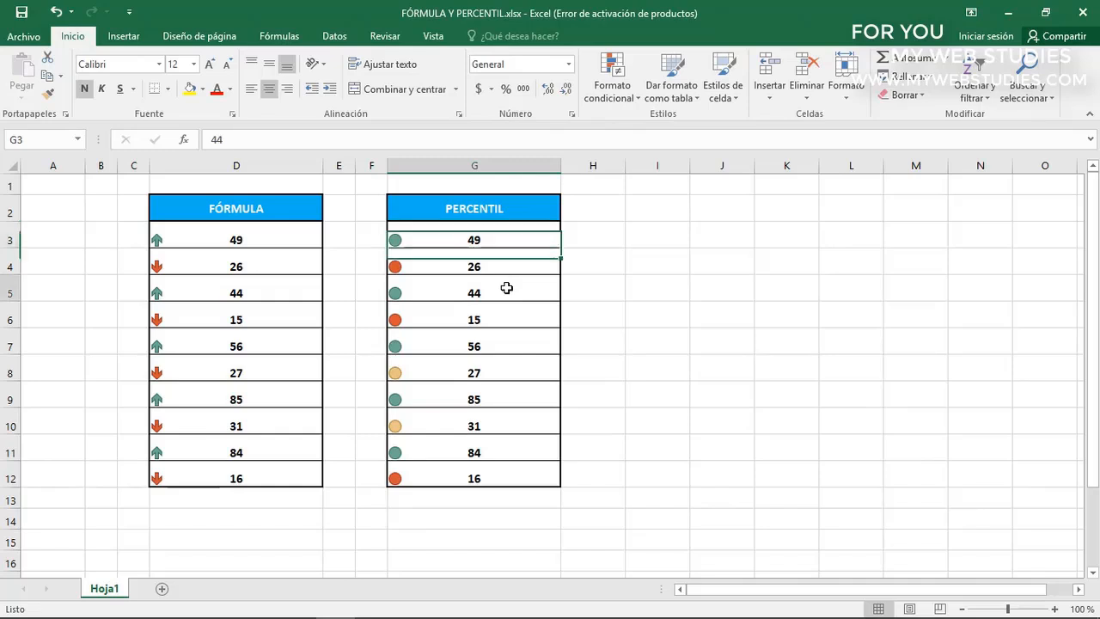
{"action": "key", "text": "Down"}
{"action": "key", "text": "Down"}
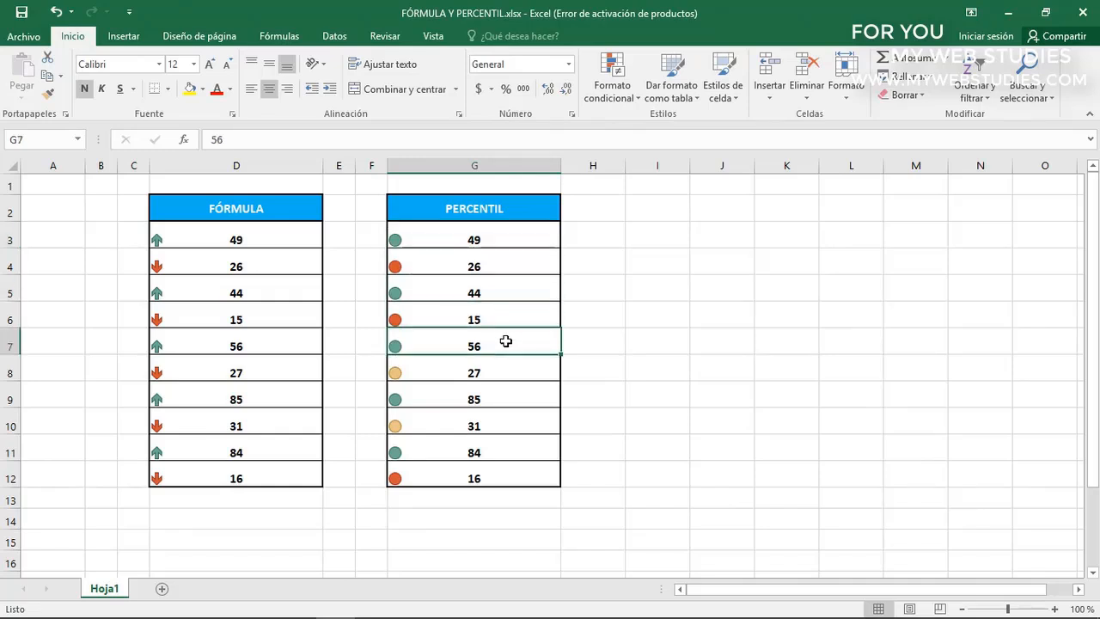
{"action": "left_click", "coordinate": [498, 373]}
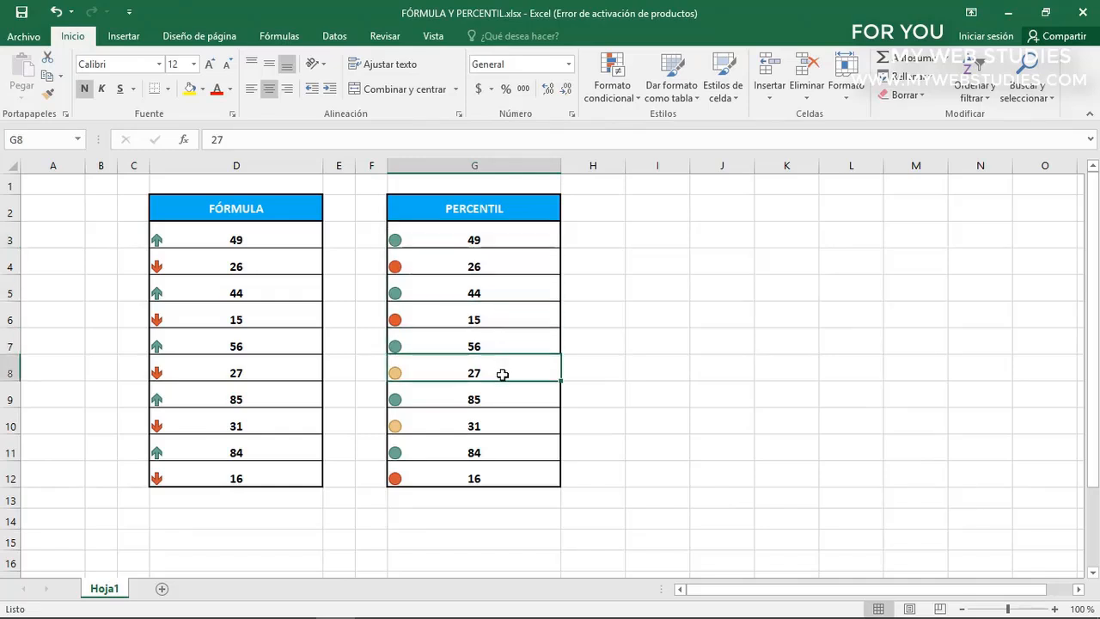
{"action": "left_click", "coordinate": [498, 423]}
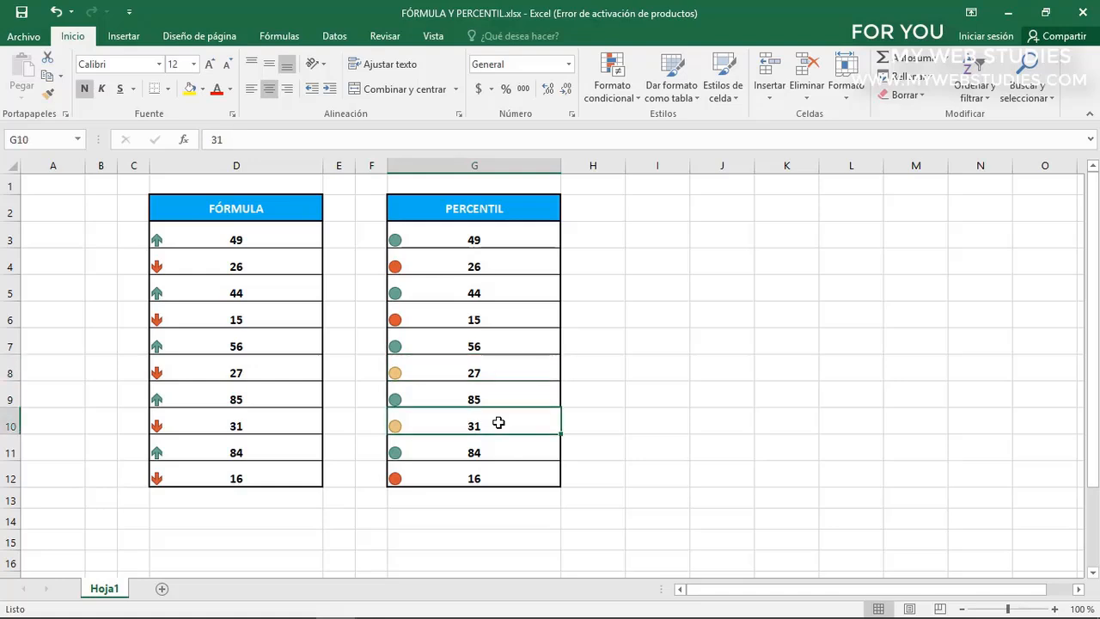
{"action": "left_click", "coordinate": [497, 322]}
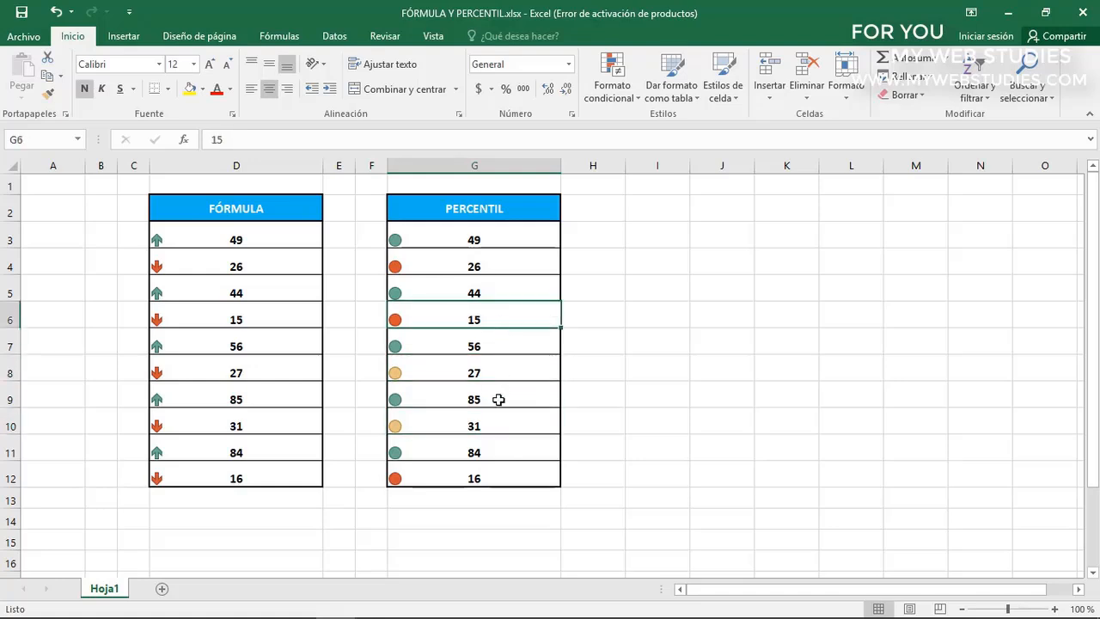
{"action": "left_click", "coordinate": [502, 474]}
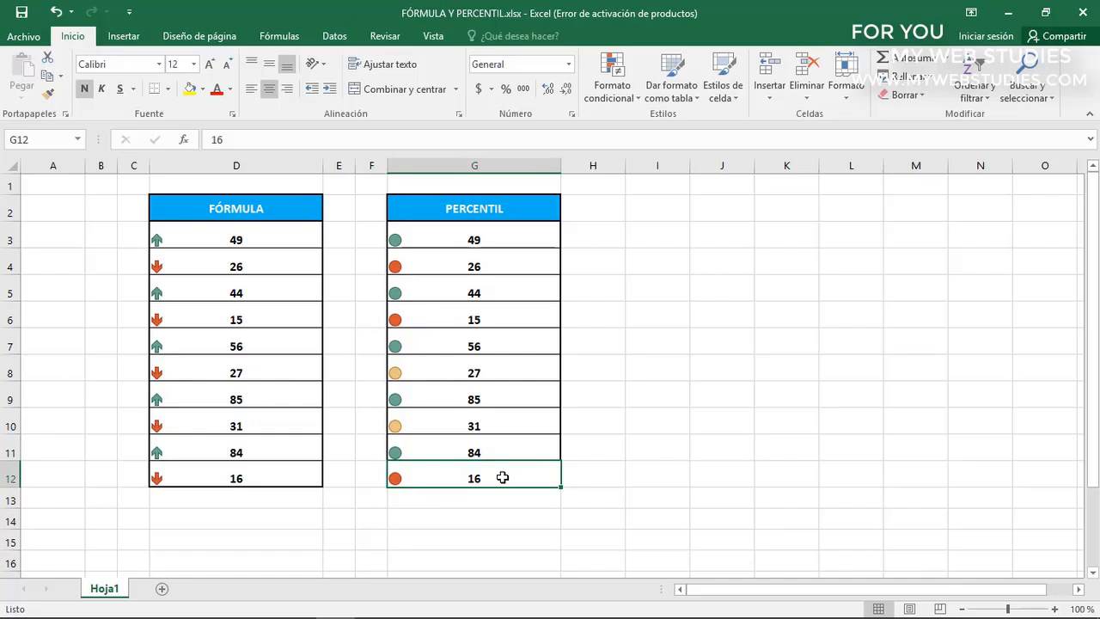
Sort the PERCENTIL column, G2:G12, from largest to smallest
{"action": "left_click_drag", "start_coordinate": [512, 214], "coordinate": [514, 475]}
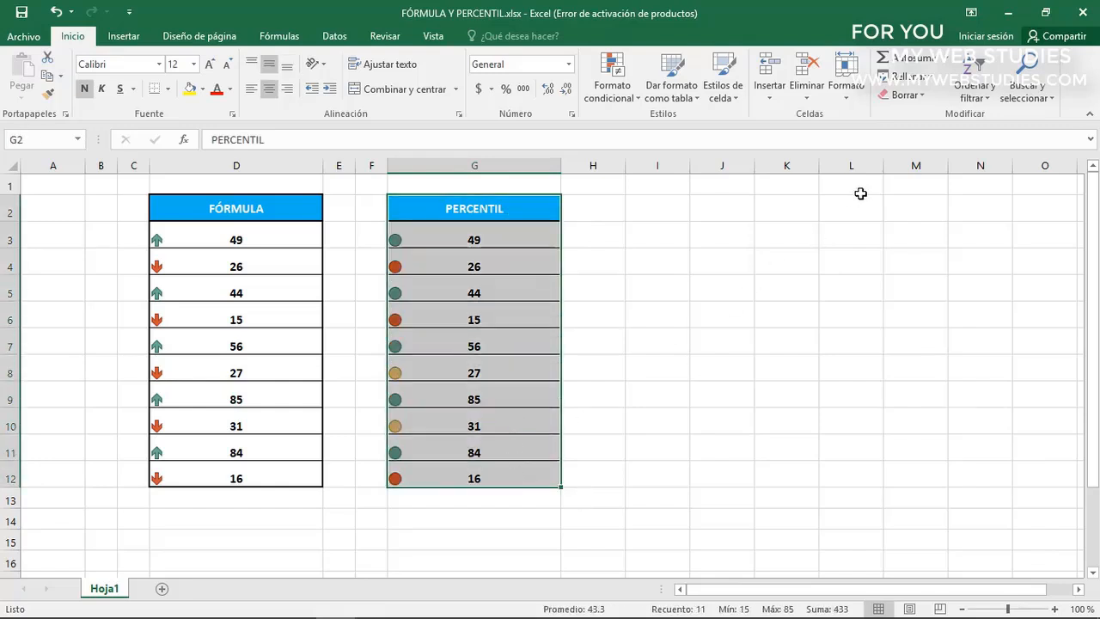
{"action": "left_click", "coordinate": [963, 97]}
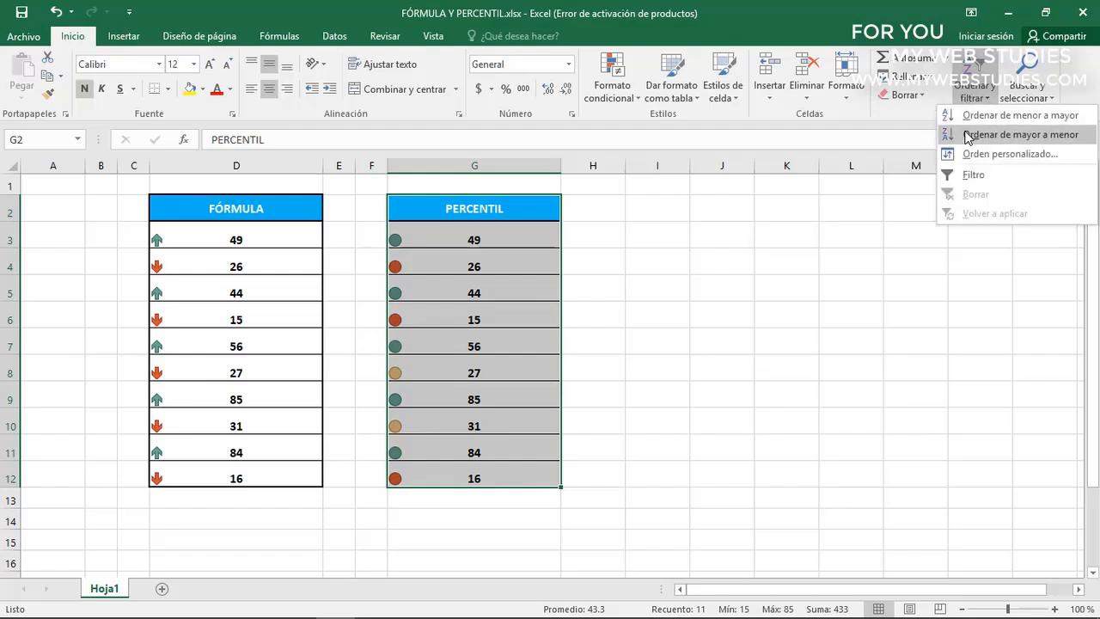
{"action": "left_click", "coordinate": [969, 135]}
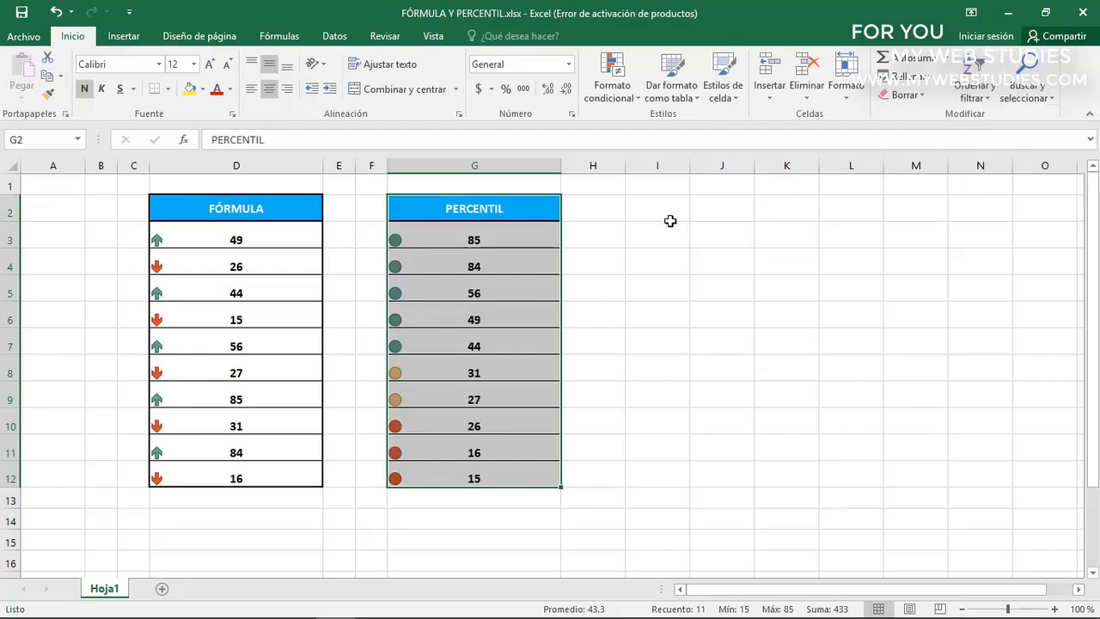
{"action": "left_click", "coordinate": [515, 256]}
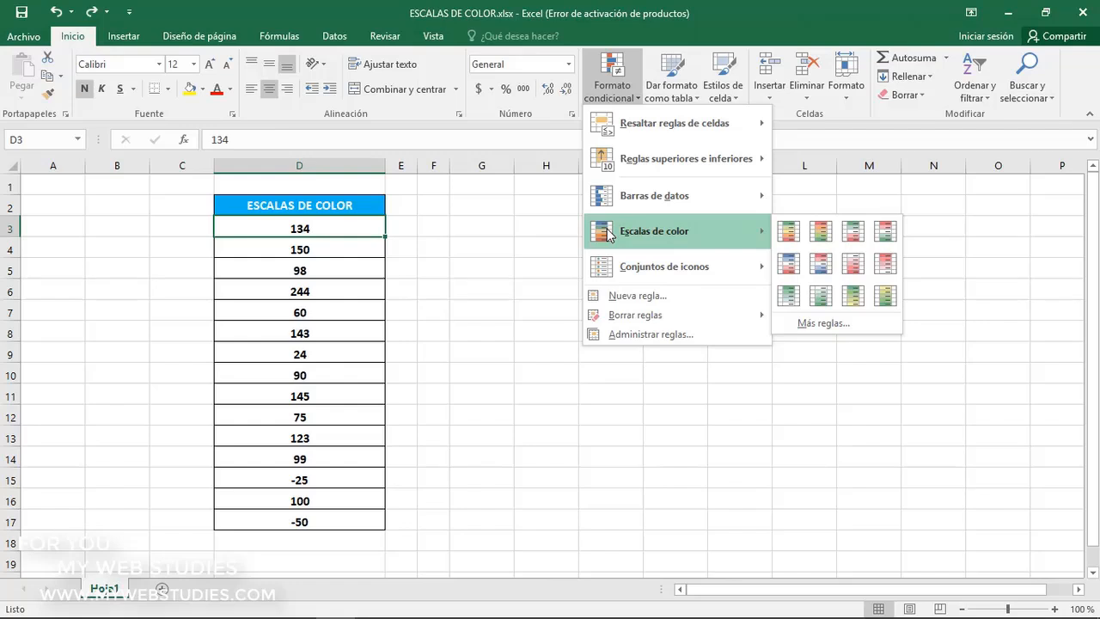
Apply the green and white color scale to D3:D17 in ESCALAS DE COLOR.xlsx and check the shading of D15, D17 and D6
{"action": "left_click", "coordinate": [364, 233]}
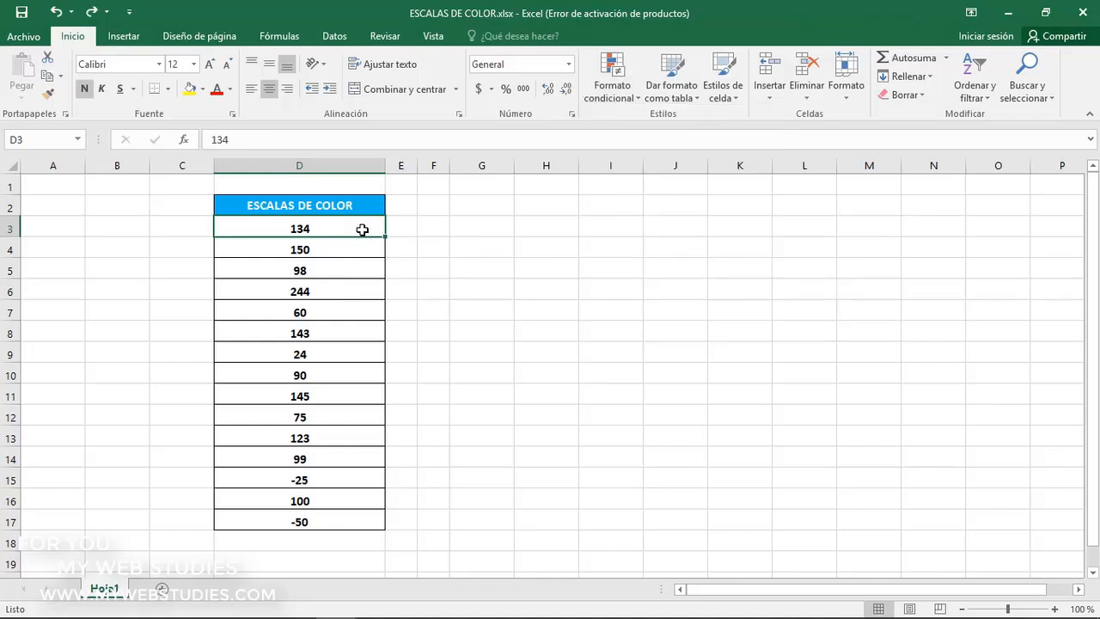
{"action": "left_click_drag", "start_coordinate": [362, 229], "coordinate": [358, 512]}
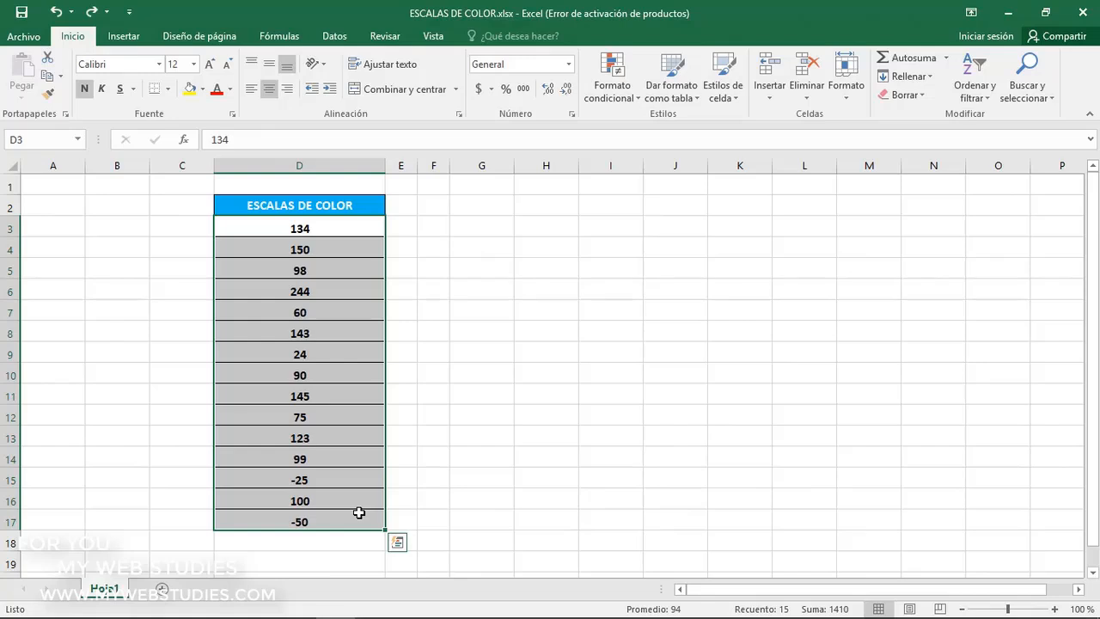
{"action": "left_click", "coordinate": [616, 95]}
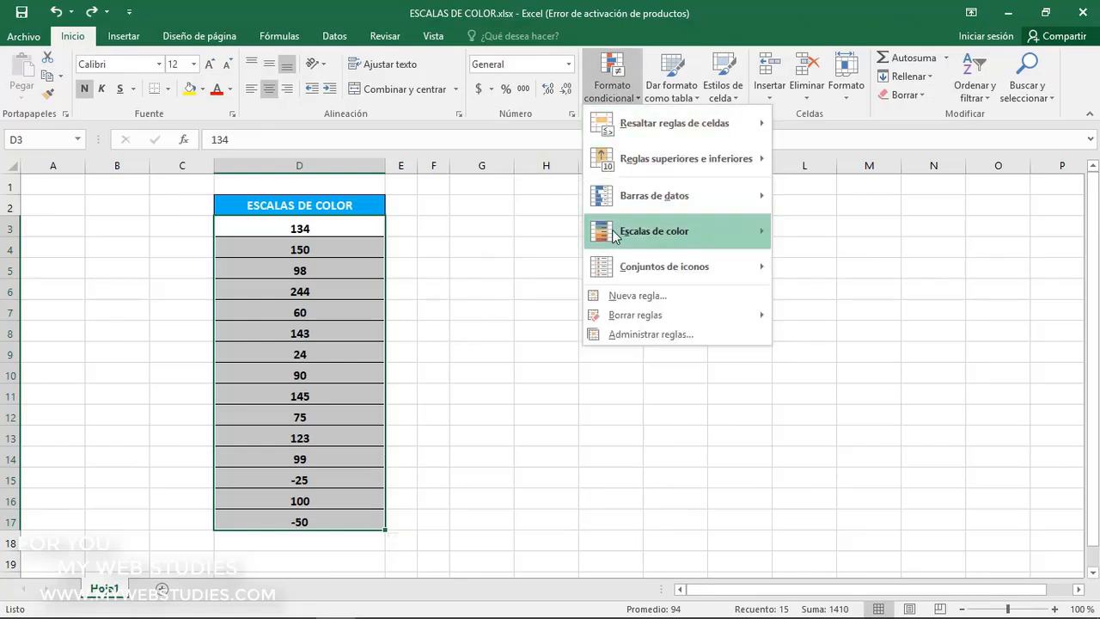
{"action": "mouse_move", "coordinate": [616, 235]}
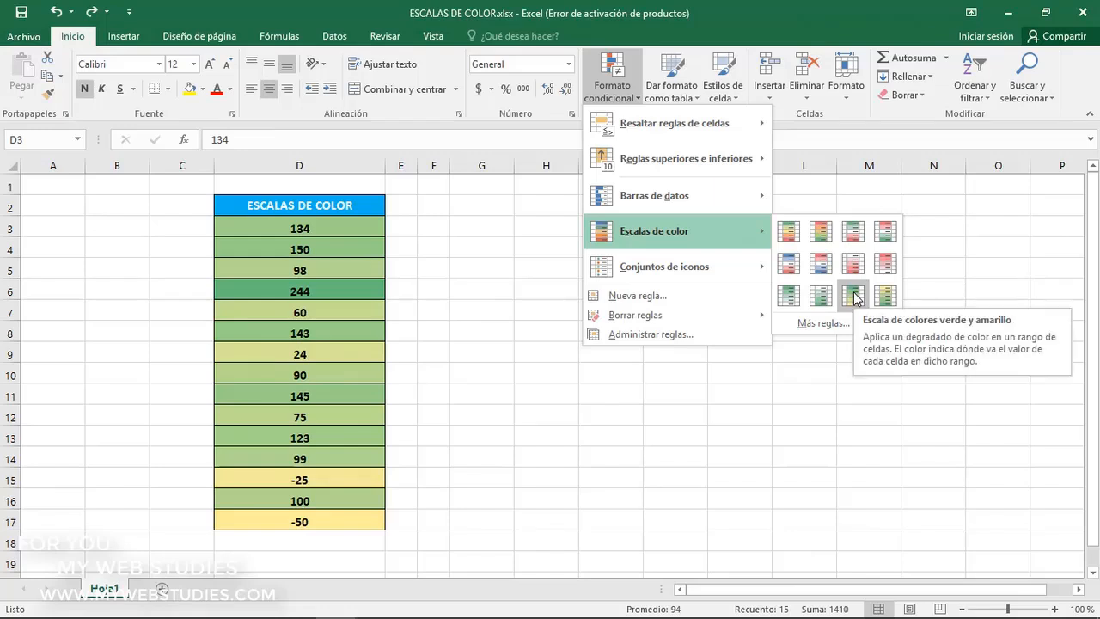
{"action": "left_click", "coordinate": [795, 296]}
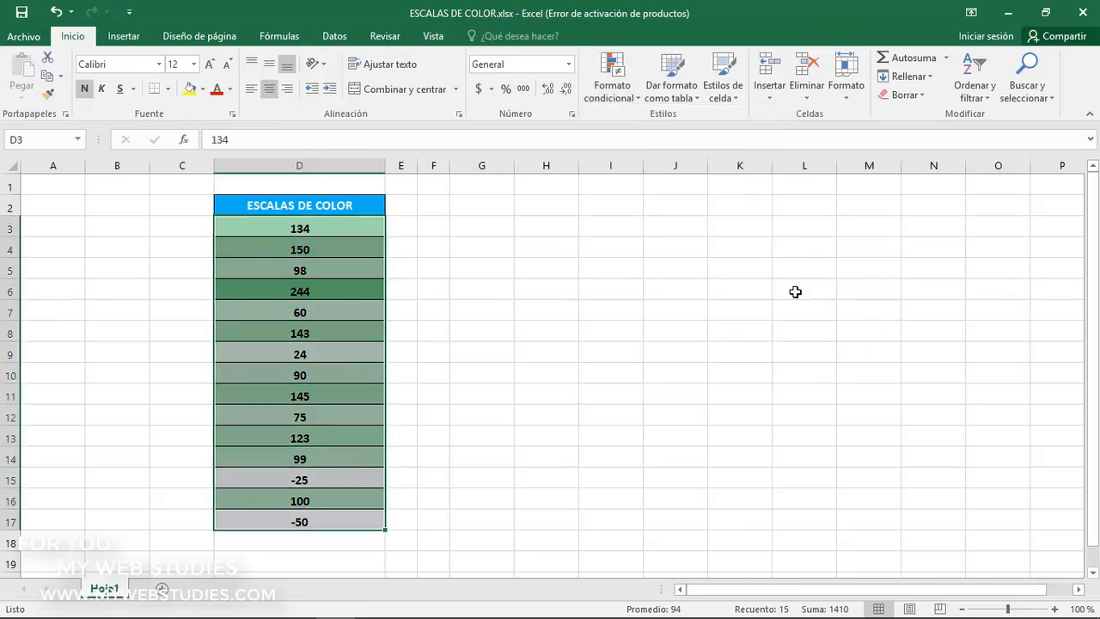
{"action": "left_click", "coordinate": [327, 470]}
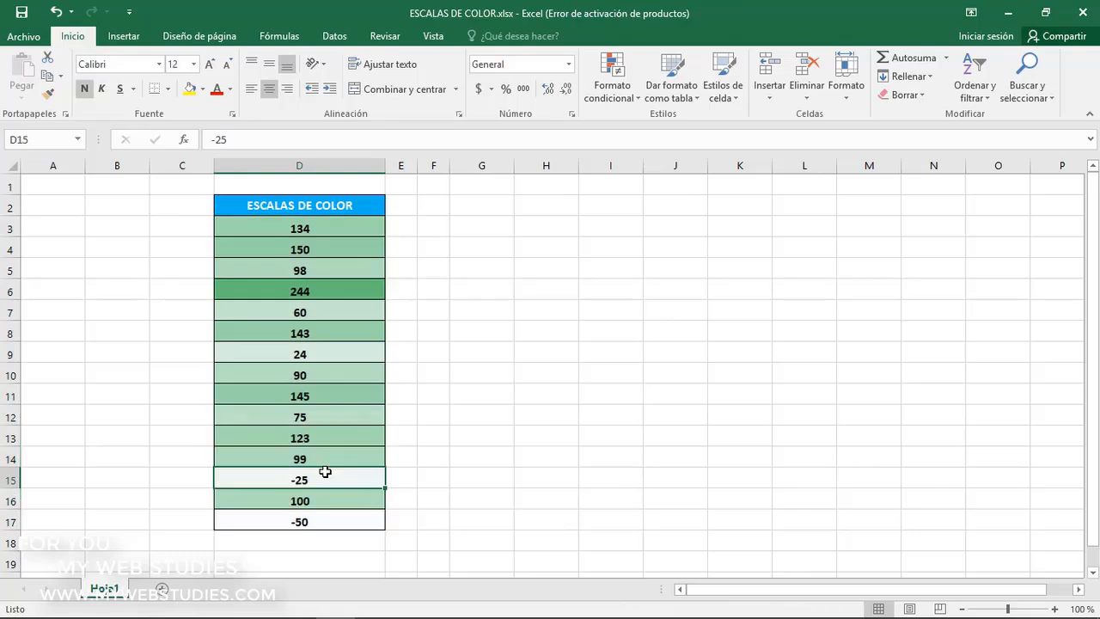
{"action": "left_click", "coordinate": [319, 520]}
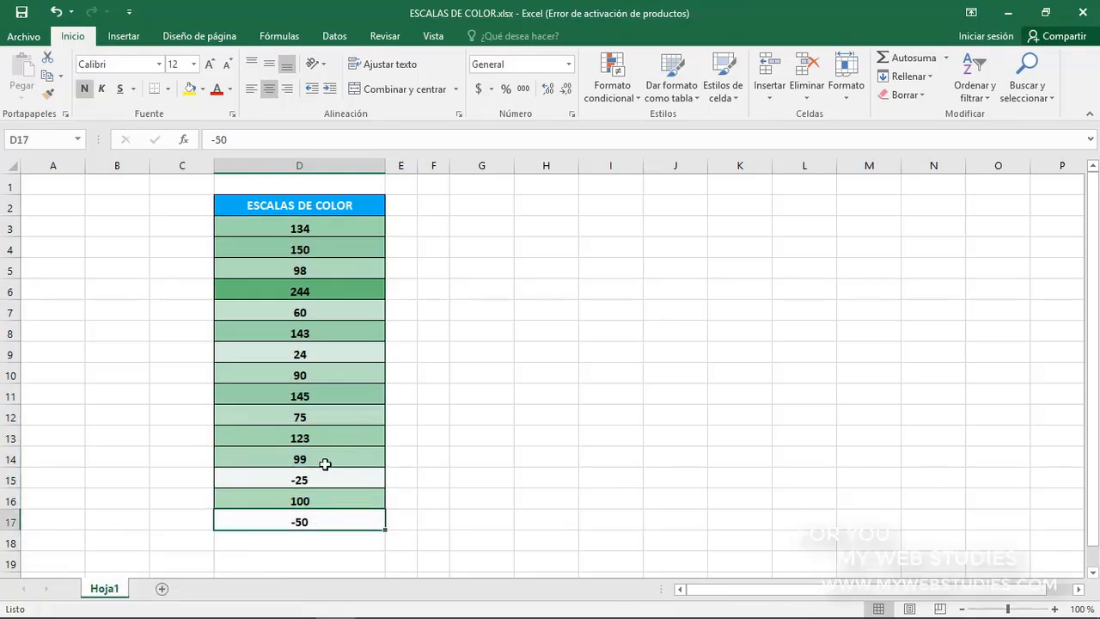
{"action": "left_click", "coordinate": [334, 292]}
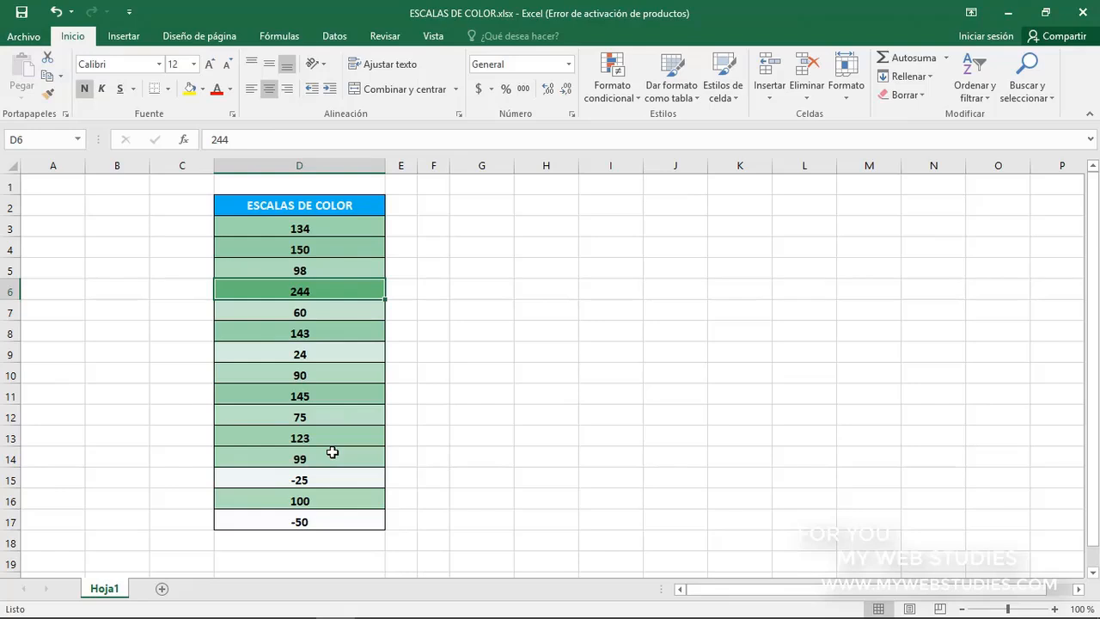
Set cell D7 to 350 and compare its shade of green with that of D6
{"action": "left_click", "coordinate": [352, 311]}
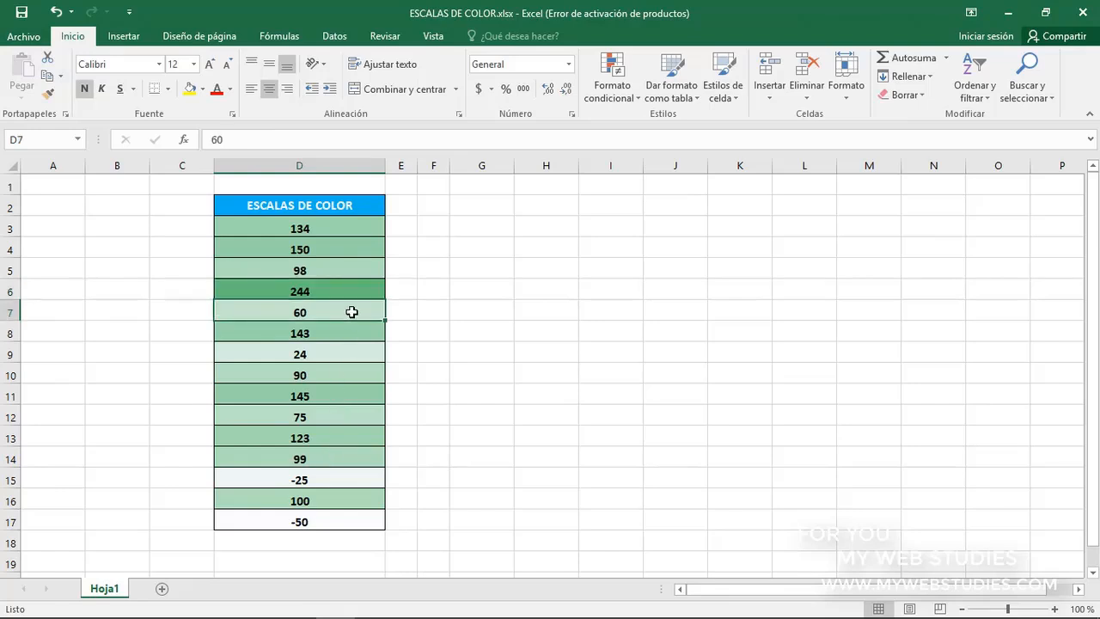
{"action": "type", "text": "350"}
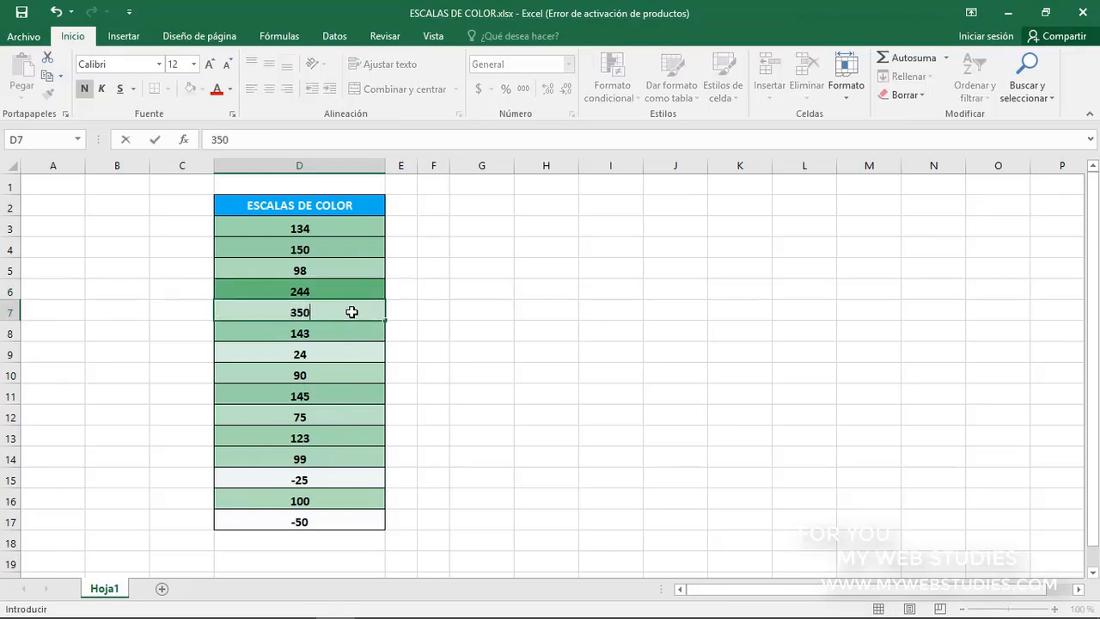
{"action": "key", "text": "ctrl+Return"}
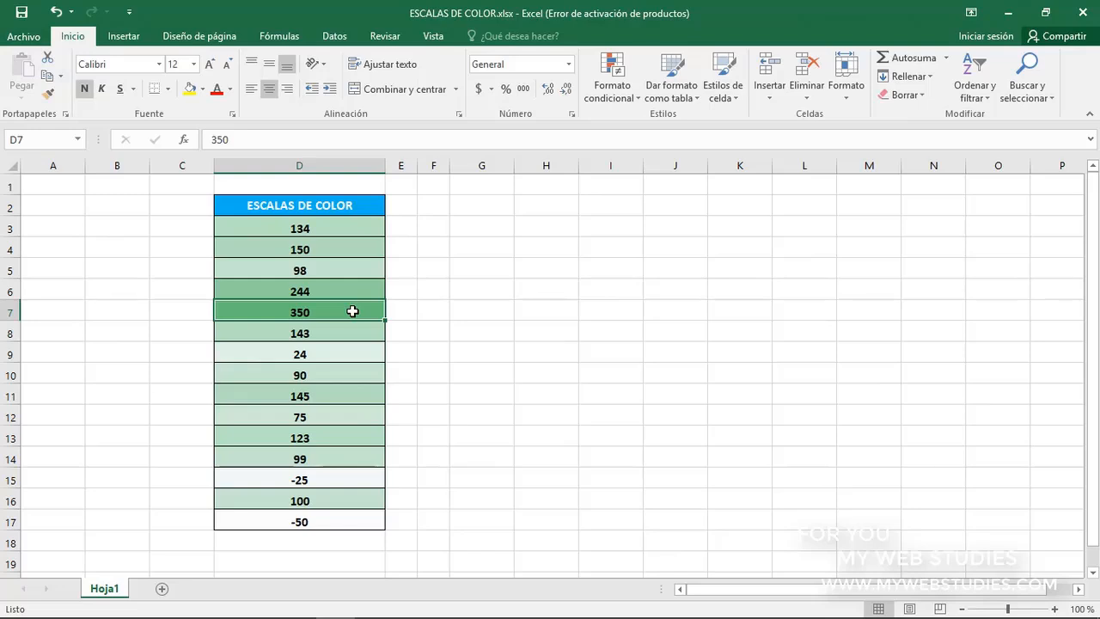
{"action": "left_click", "coordinate": [352, 290]}
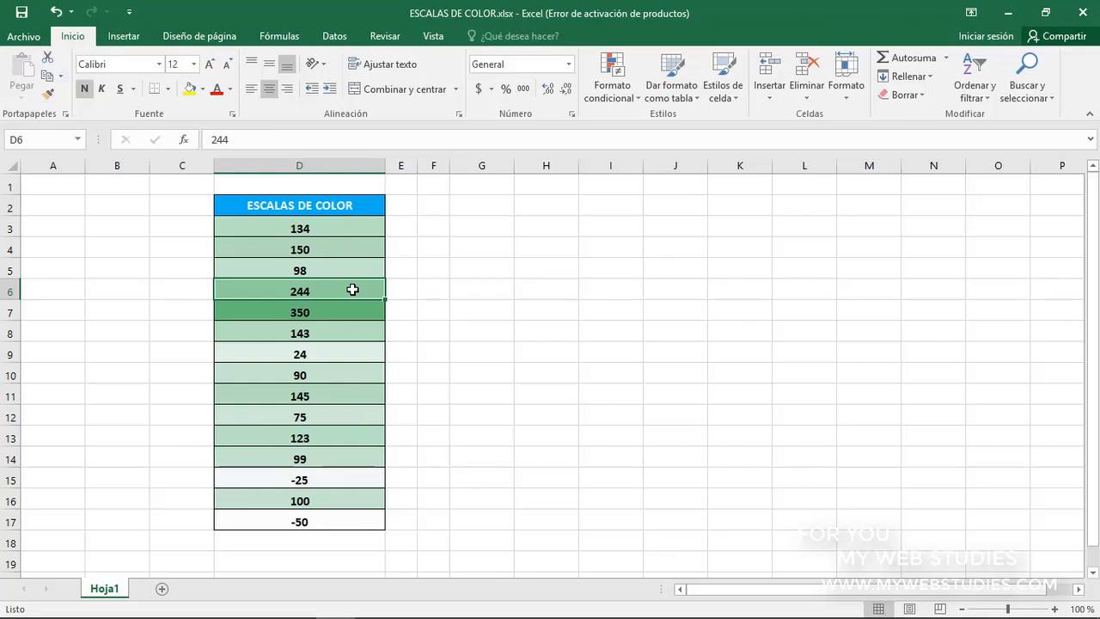
{"action": "left_click", "coordinate": [348, 312]}
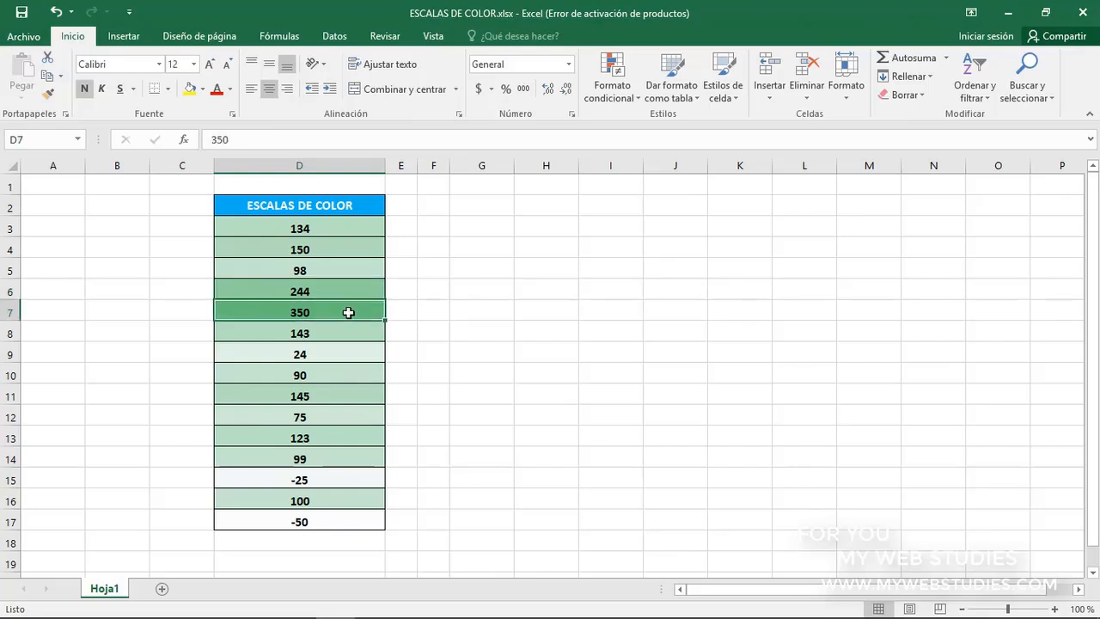
Set cell D7 to 50 and check how its shade of green compares with the other cells
{"action": "type", "text": "50"}
{"action": "key", "text": "Return"}
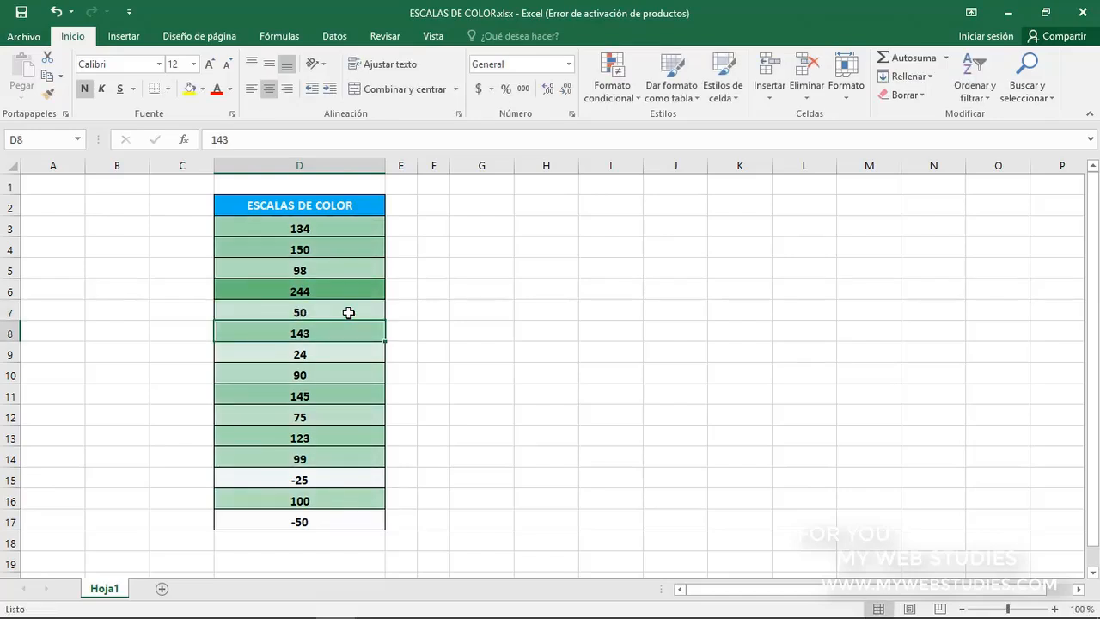
{"action": "left_click", "coordinate": [348, 312]}
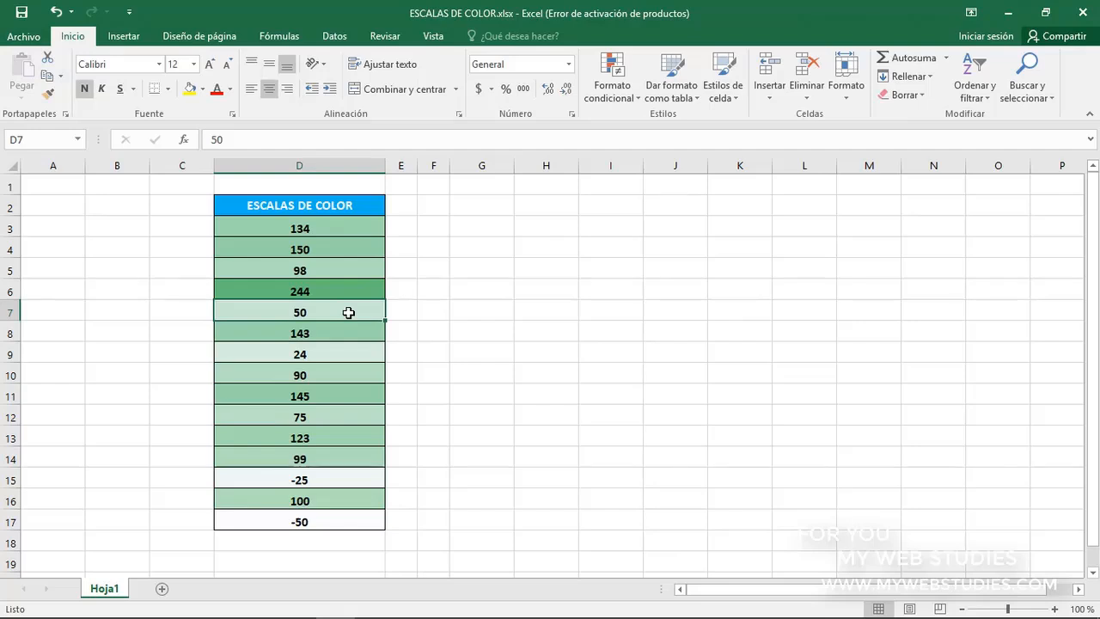
Start a custom color scale rule for D7, review the format styles and keep Escala de 2 colores
{"action": "left_click", "coordinate": [604, 101]}
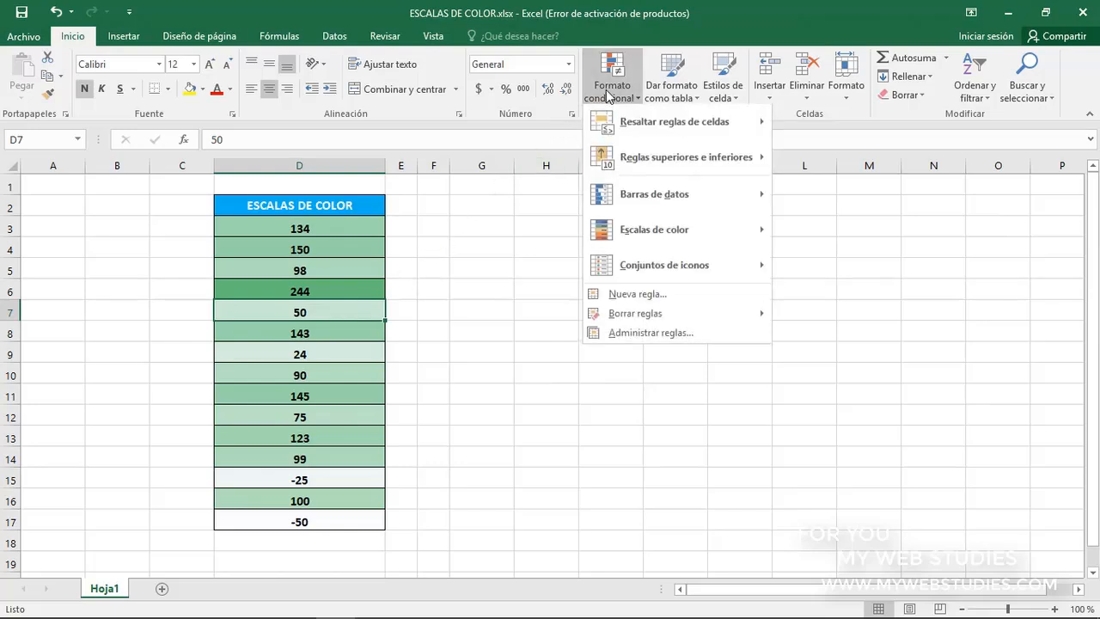
{"action": "mouse_move", "coordinate": [609, 234]}
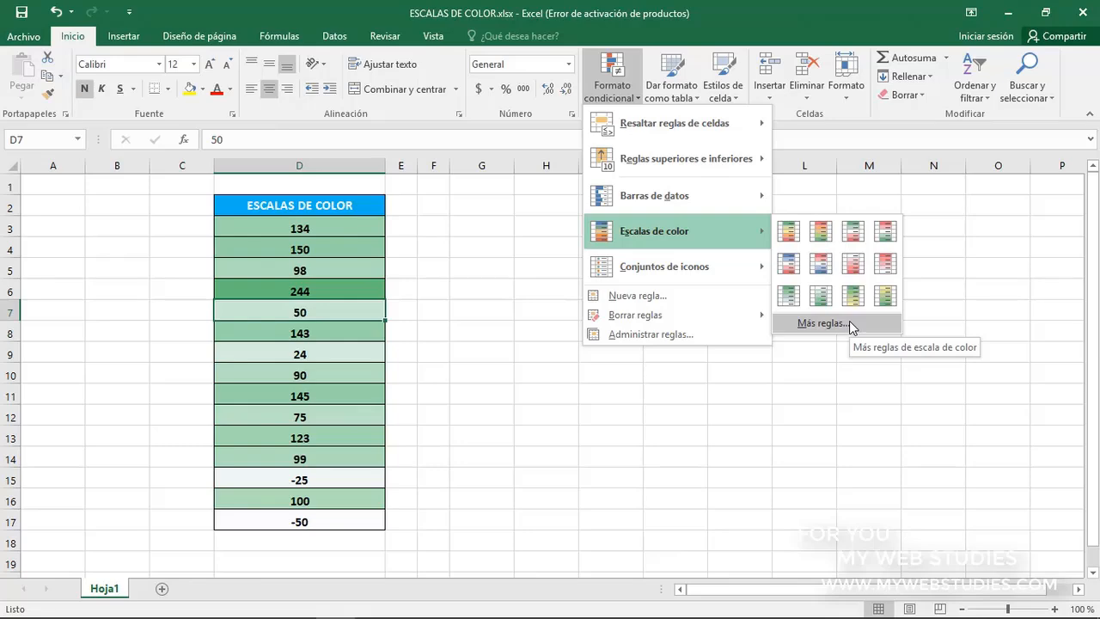
{"action": "left_click", "coordinate": [820, 323]}
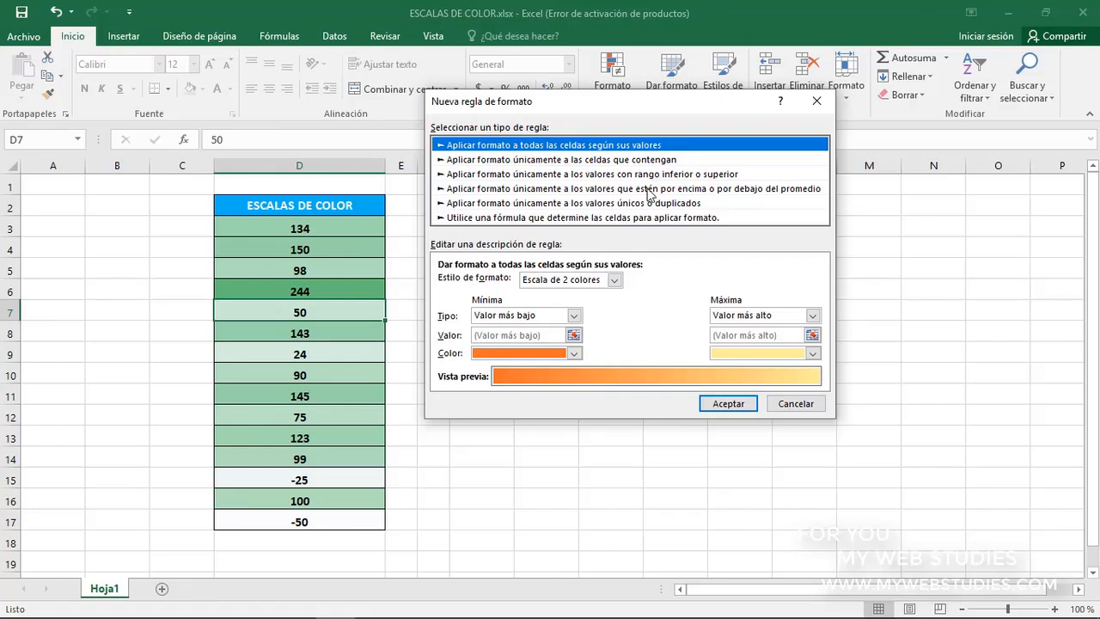
{"action": "left_click", "coordinate": [614, 280]}
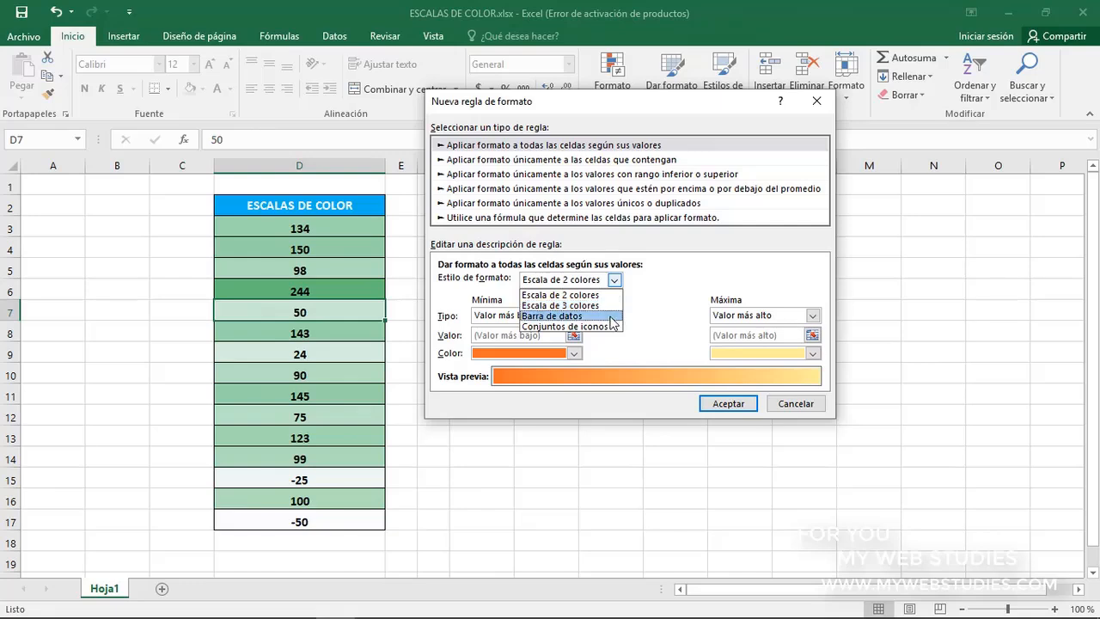
{"action": "left_click", "coordinate": [600, 341]}
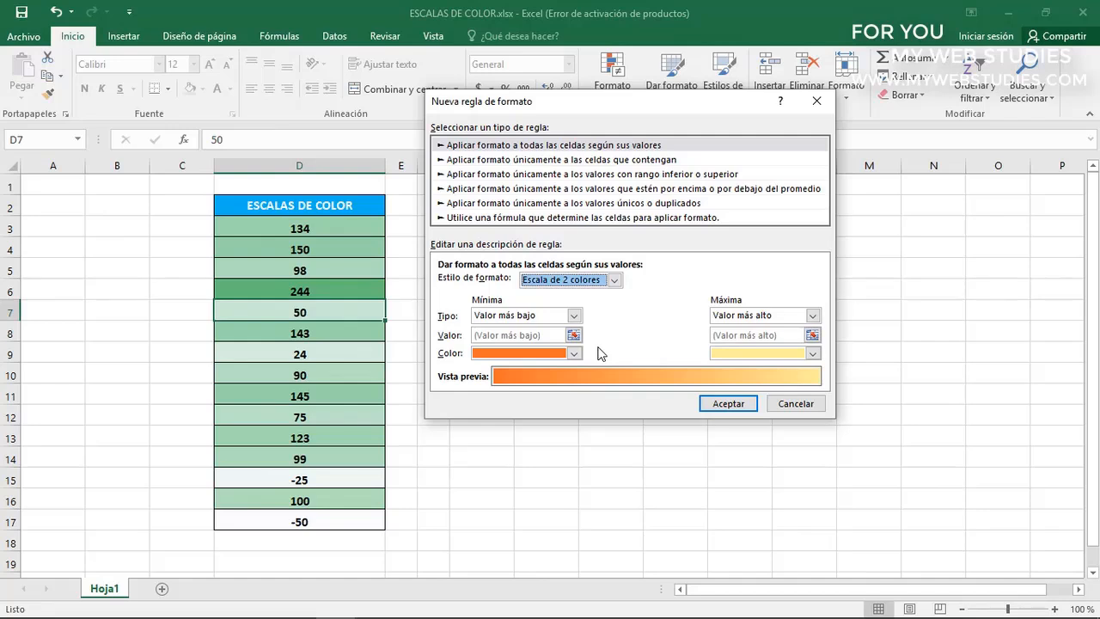
Set the rule's minimum type to Número and review the other minimum types
{"action": "left_click", "coordinate": [573, 316]}
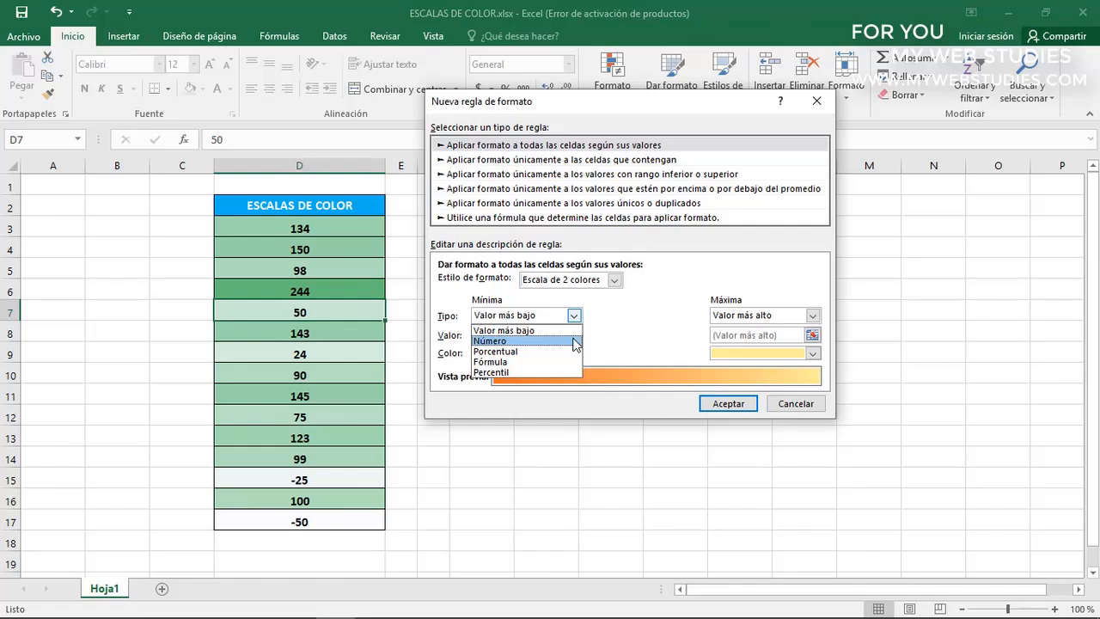
{"action": "left_click", "coordinate": [574, 341]}
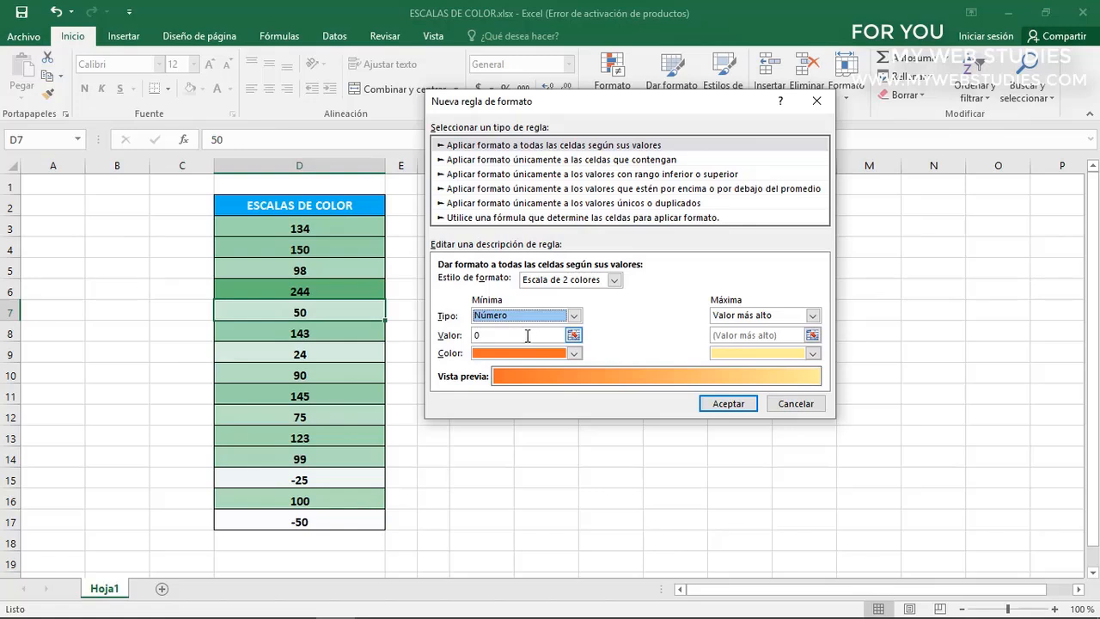
{"action": "left_click", "coordinate": [574, 316]}
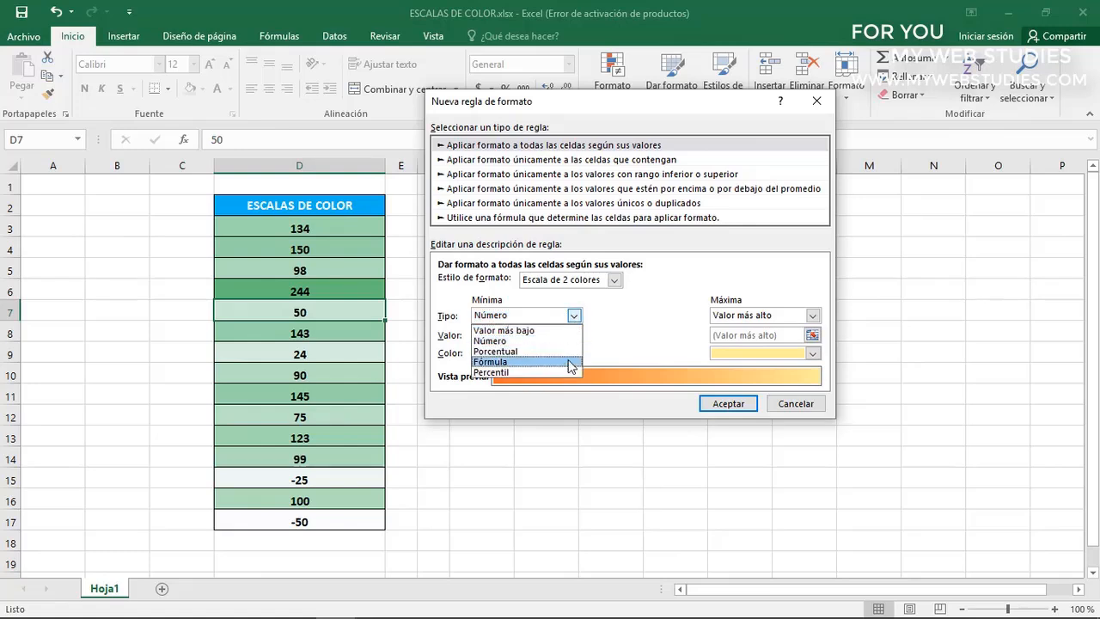
{"action": "left_click", "coordinate": [590, 353]}
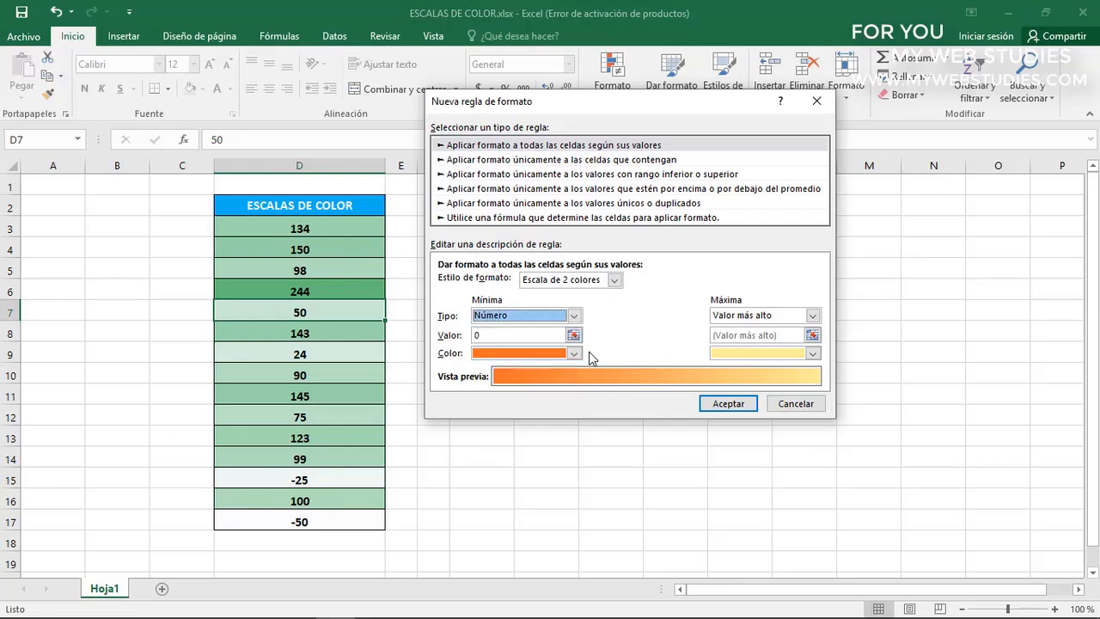
Review the colors offered for the minimum and set the rule's format style to Escala de 3 colores
{"action": "left_click", "coordinate": [573, 353]}
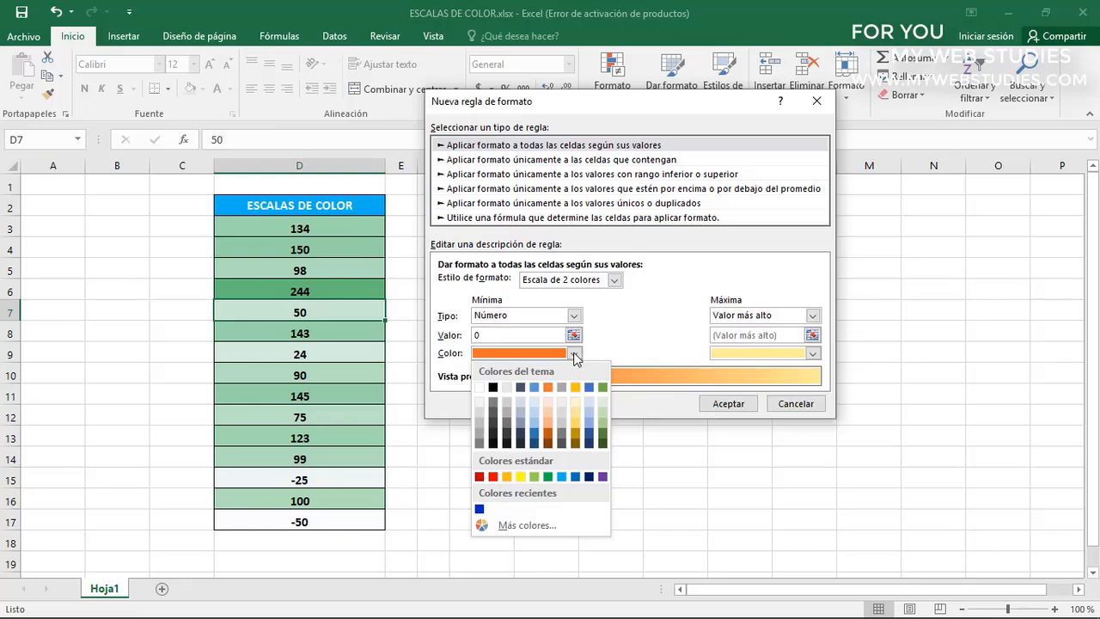
{"action": "left_click", "coordinate": [688, 323]}
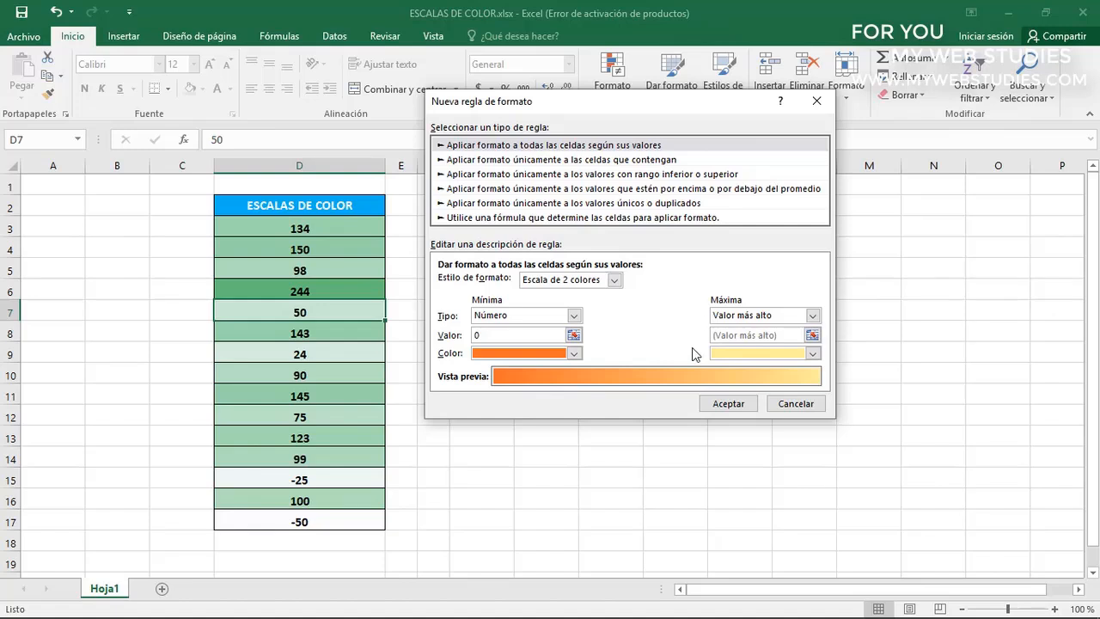
{"action": "left_click", "coordinate": [615, 280]}
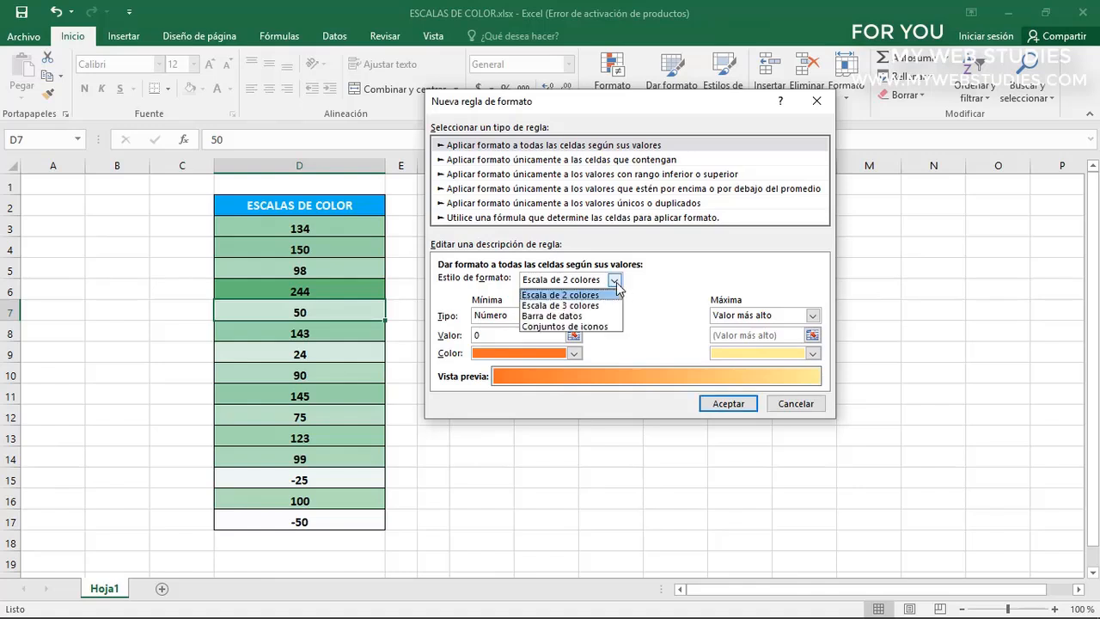
{"action": "left_click", "coordinate": [615, 305]}
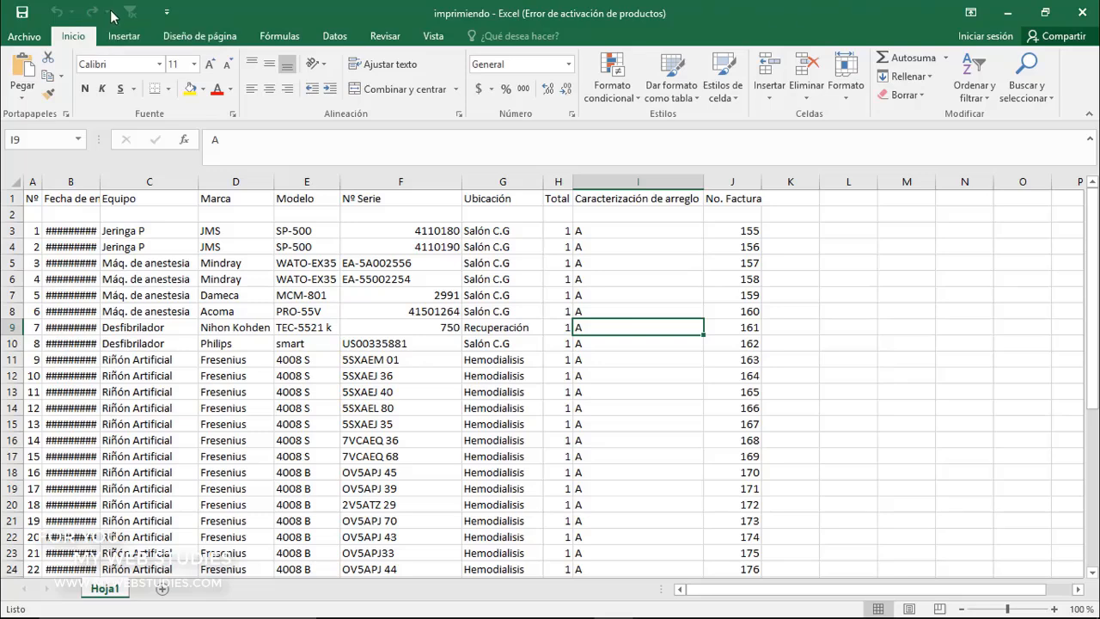
Add Vista previa de impresión e Imprimir to the quick access commands of the imprimiendo workbook and use it to view the print preview
{"action": "left_click", "coordinate": [165, 14]}
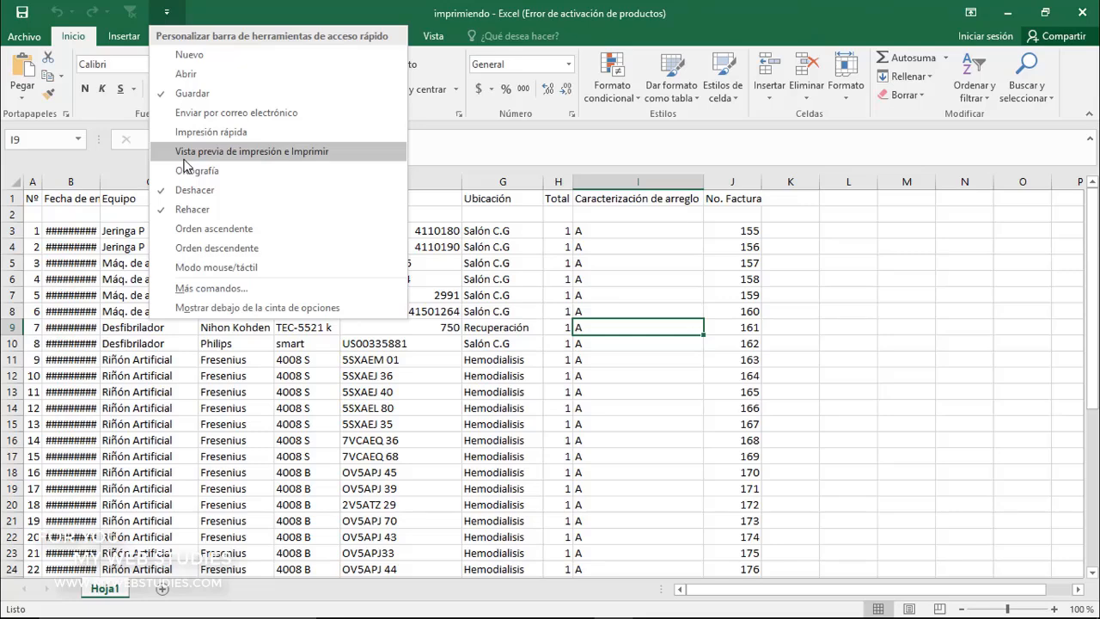
{"action": "left_click", "coordinate": [183, 157]}
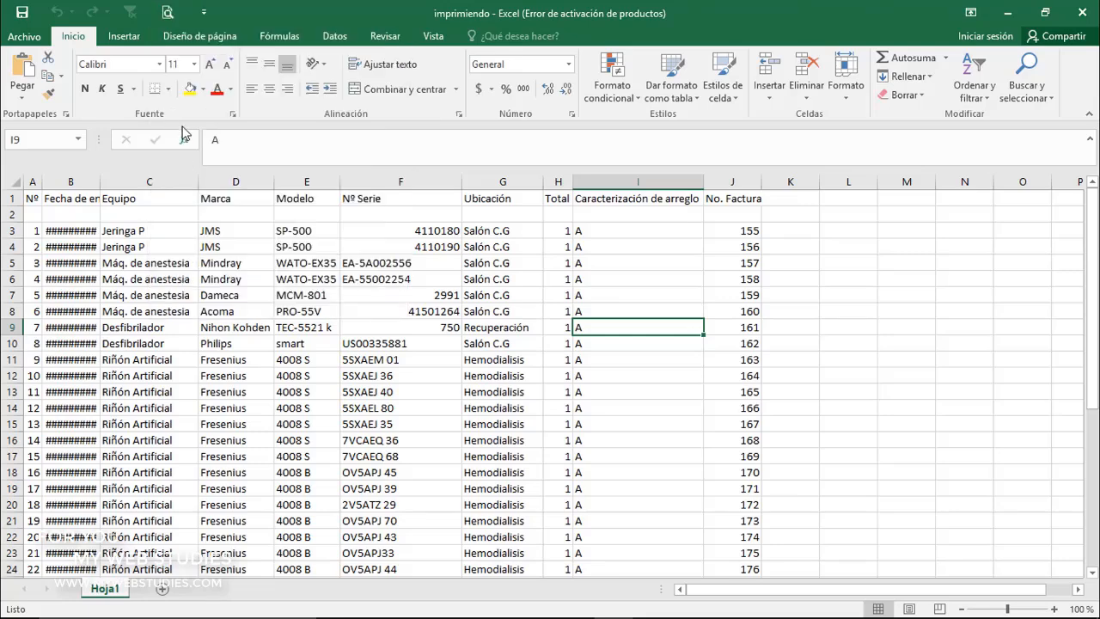
{"action": "left_click", "coordinate": [167, 14]}
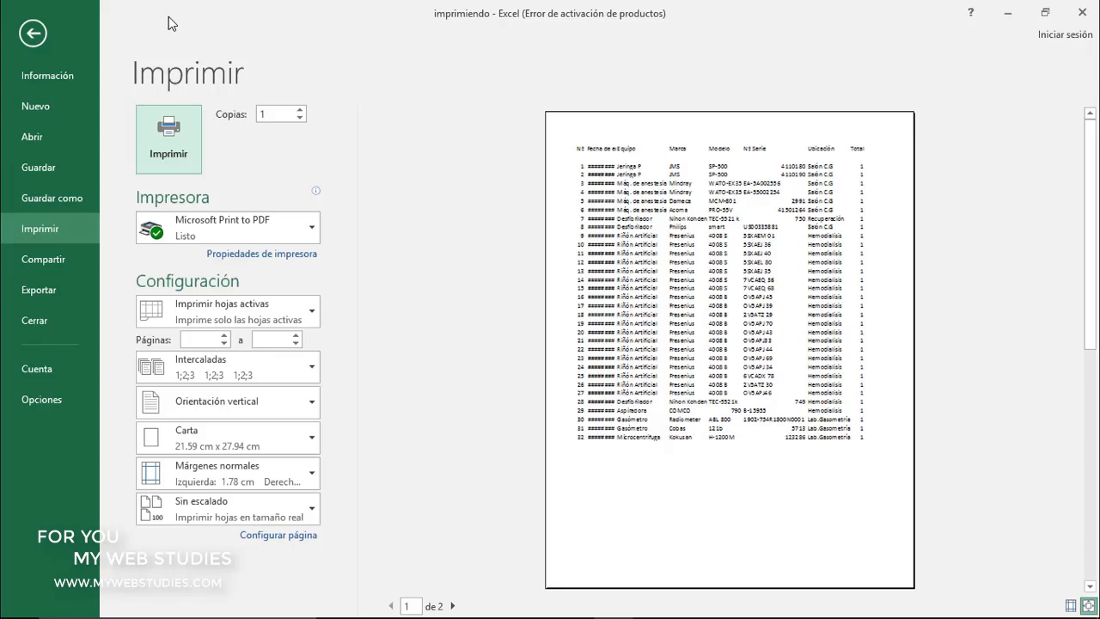
{"action": "left_click", "coordinate": [33, 33]}
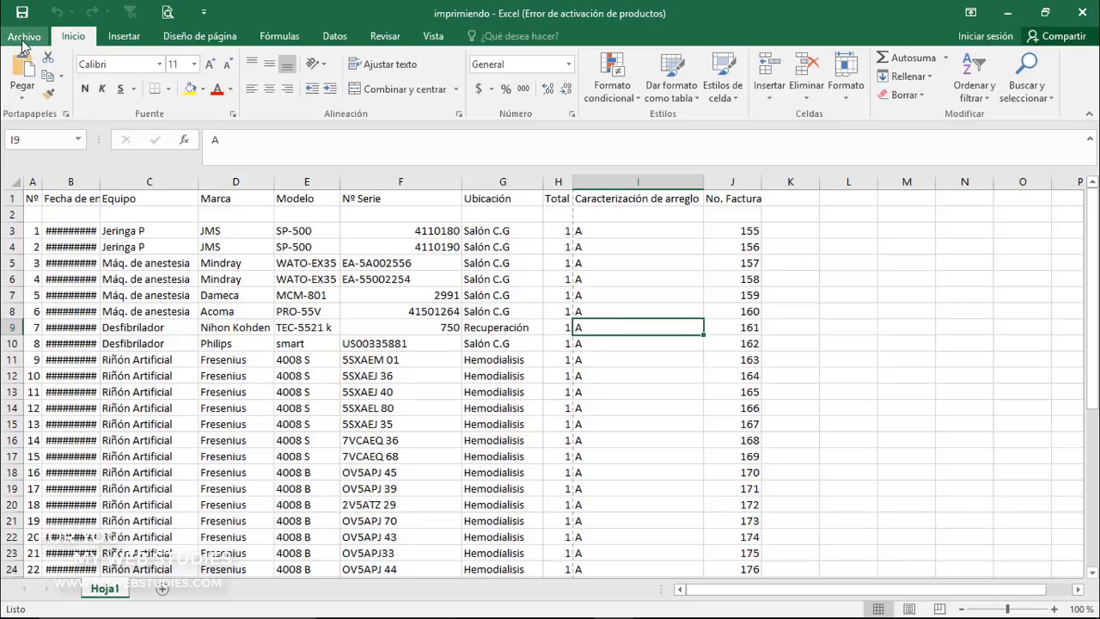
View the workbook's print page by way of its file information page and return to the sheet
{"action": "left_click", "coordinate": [23, 39]}
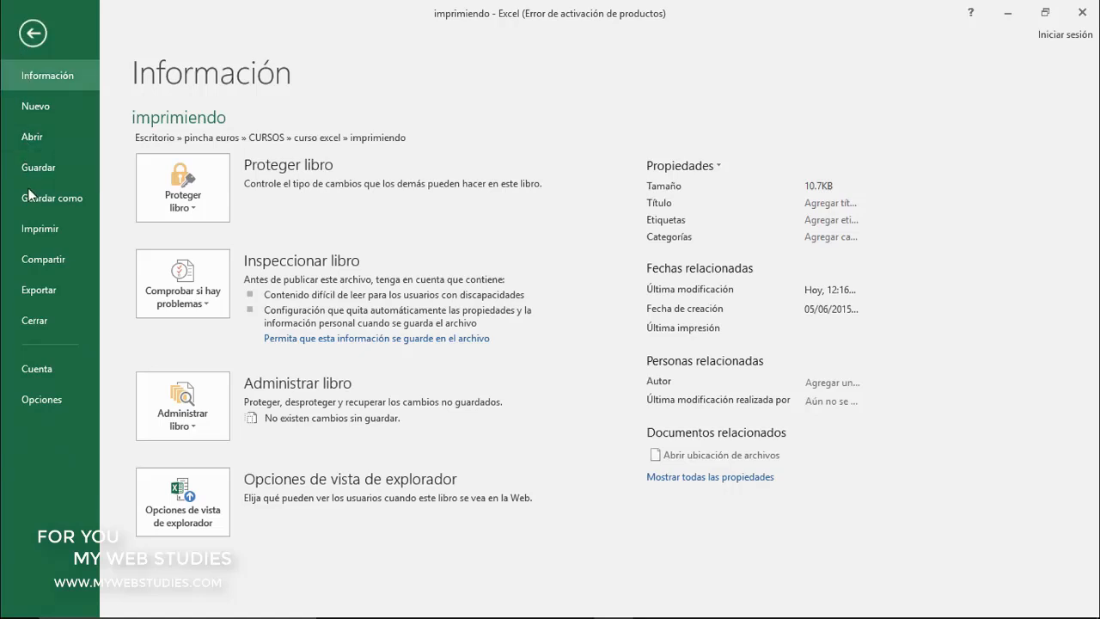
{"action": "left_click", "coordinate": [35, 234]}
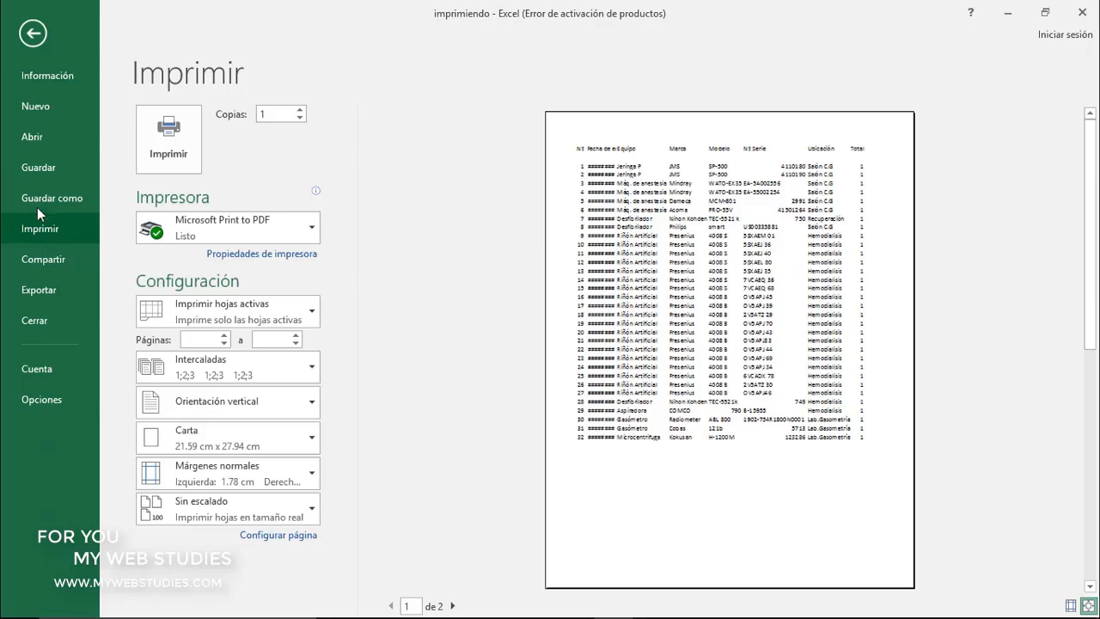
{"action": "left_click", "coordinate": [34, 34]}
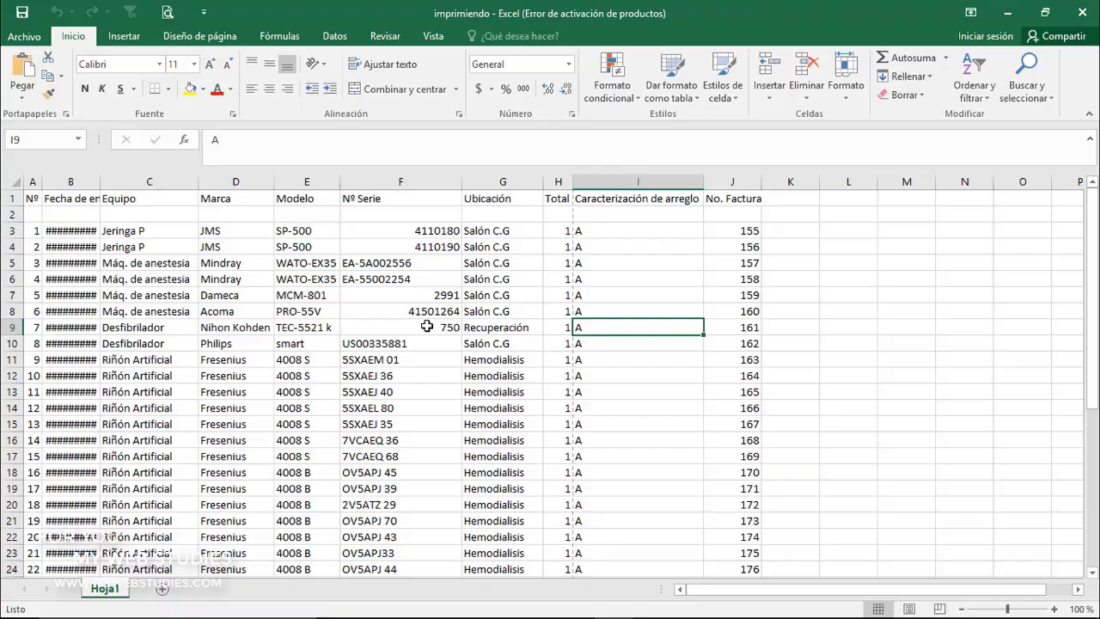
Open the print settings for the sheet and set the number of copies to 22
{"action": "key", "text": "ctrl+p"}
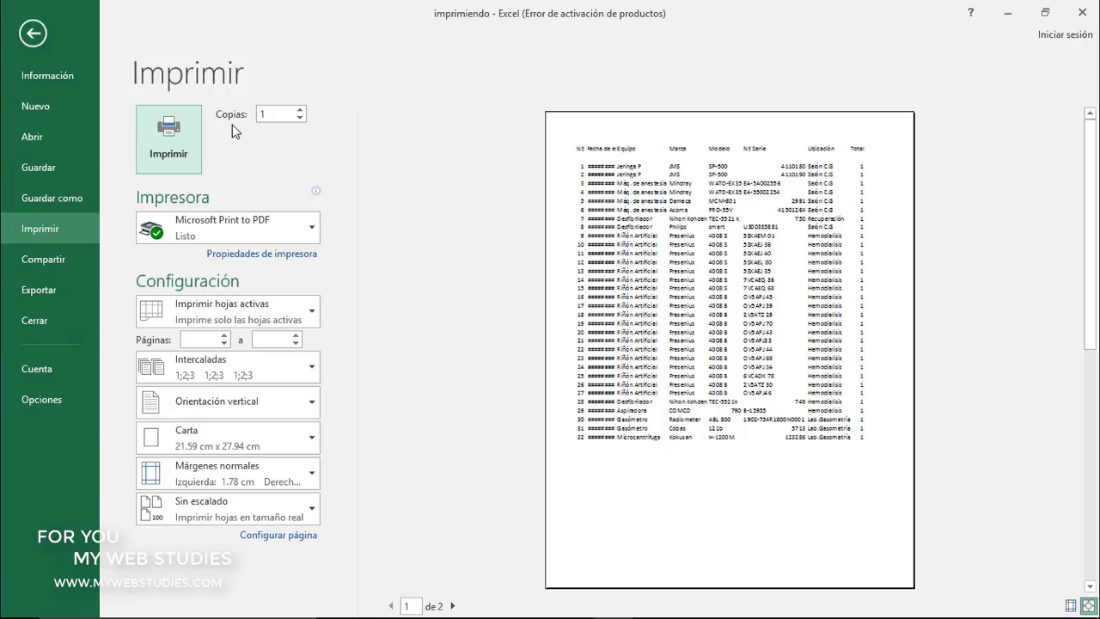
{"action": "left_click", "coordinate": [299, 111]}
{"action": "left_click", "coordinate": [300, 111]}
{"action": "left_click", "coordinate": [300, 111]}
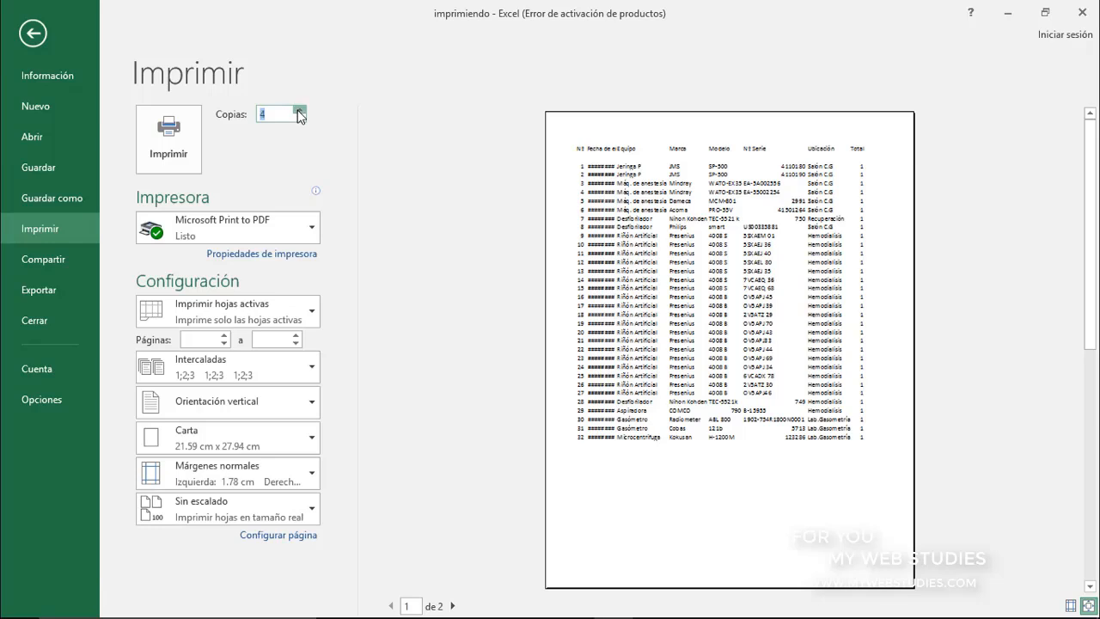
{"action": "left_click", "coordinate": [299, 111]}
{"action": "left_click", "coordinate": [300, 111]}
{"action": "left_click", "coordinate": [299, 111]}
{"action": "left_click", "coordinate": [300, 111]}
{"action": "left_click", "coordinate": [299, 111]}
{"action": "left_click", "coordinate": [299, 121]}
{"action": "left_click", "coordinate": [299, 121]}
{"action": "left_click", "coordinate": [299, 121]}
{"action": "left_click", "coordinate": [299, 121]}
{"action": "left_click", "coordinate": [274, 114]}
{"action": "key", "text": "BackSpace"}
{"action": "type", "text": "22"}
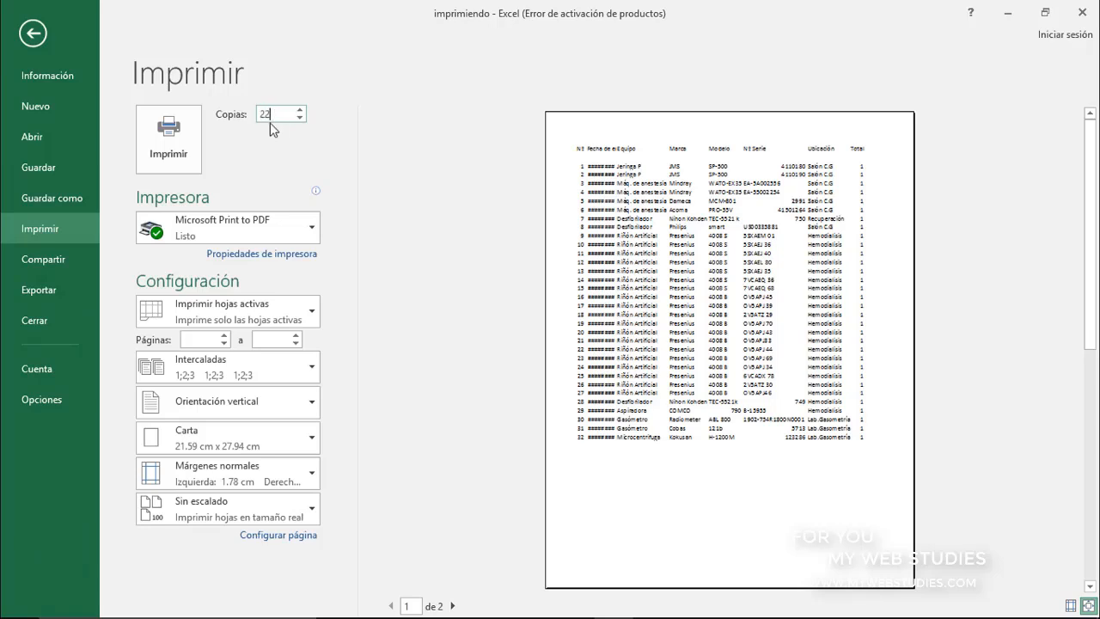
Review the available printers and the document properties of Microsoft Print to PDF, leaving both unchanged
{"action": "left_click", "coordinate": [239, 226]}
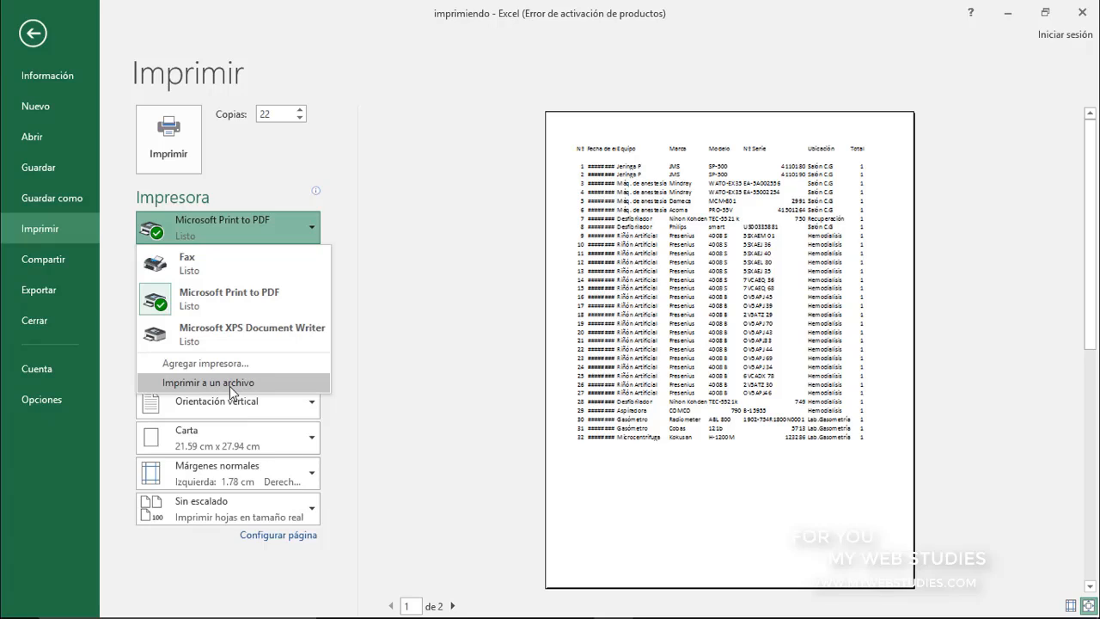
{"action": "left_click", "coordinate": [247, 228]}
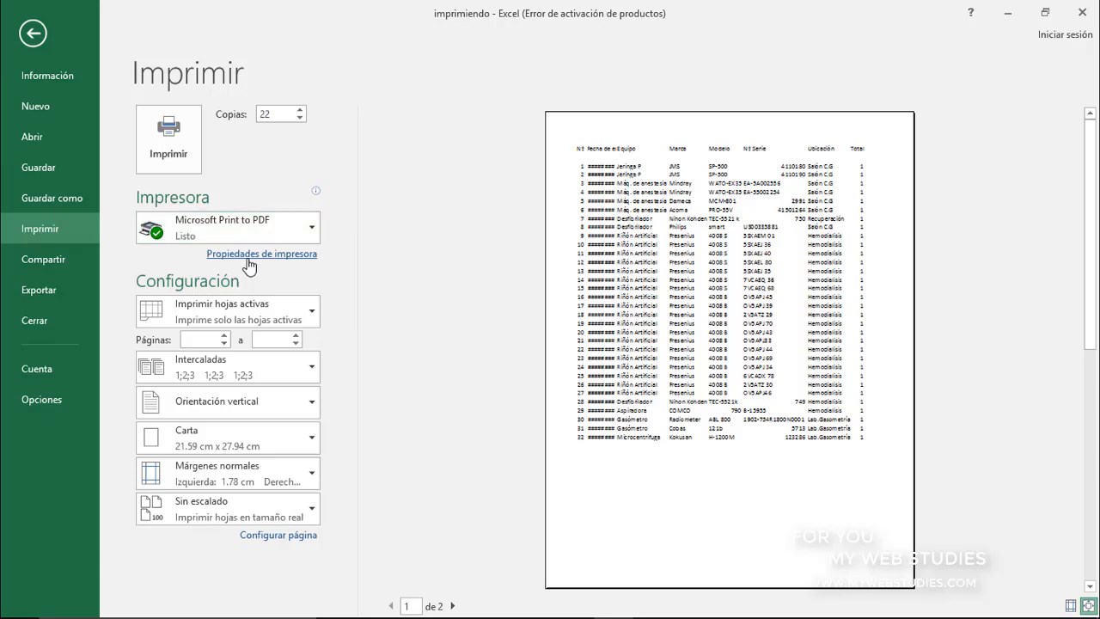
{"action": "left_click", "coordinate": [248, 264]}
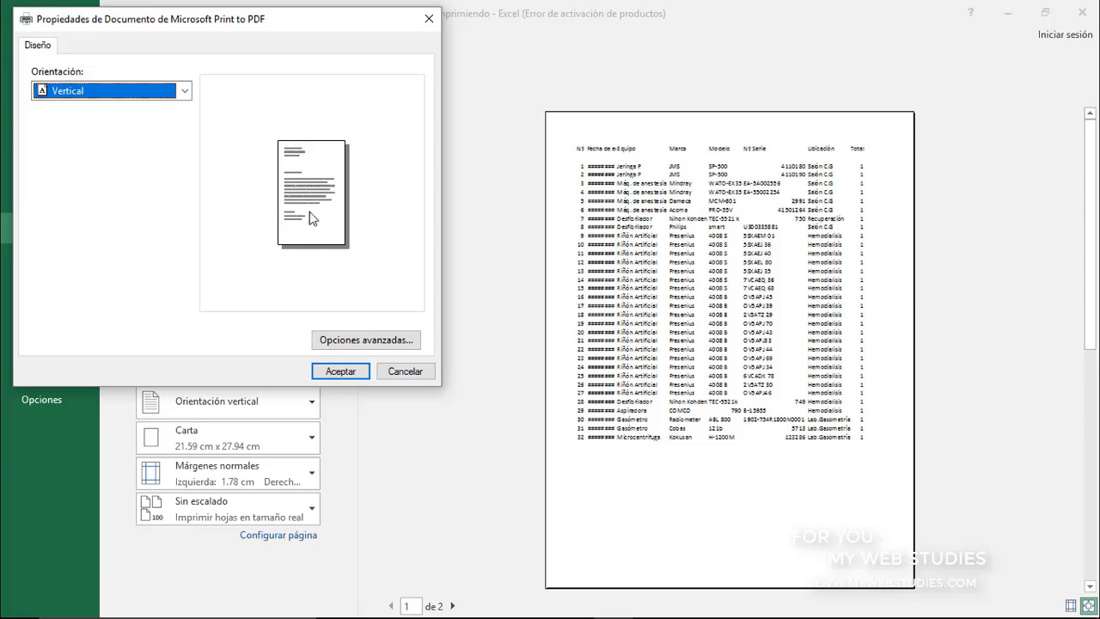
{"action": "left_click", "coordinate": [430, 21]}
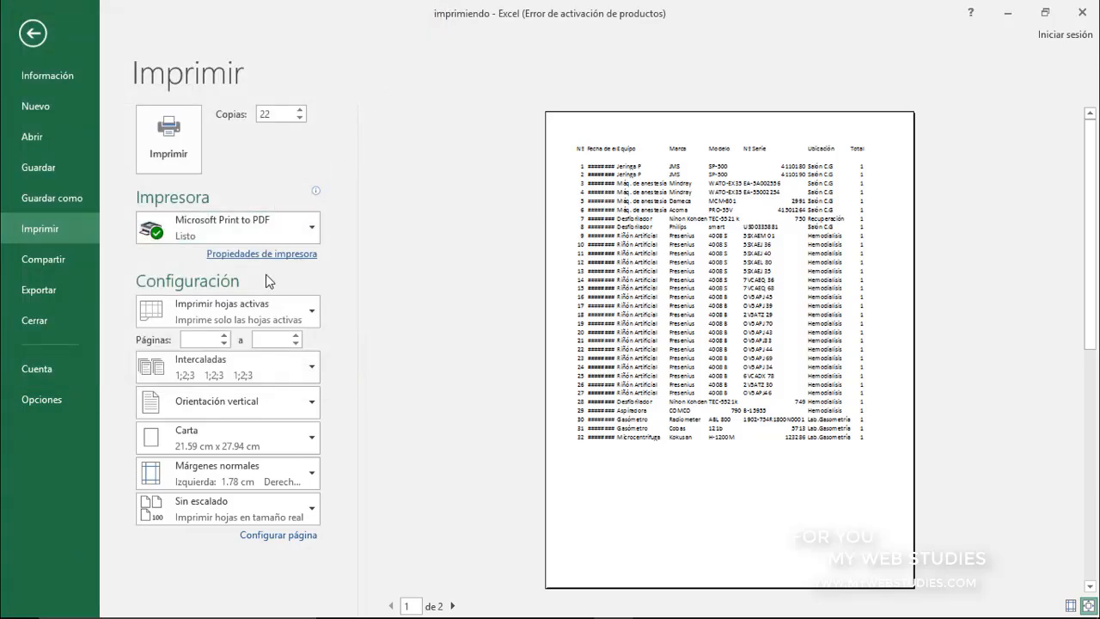
Review the print range and collation options and set the page orientation to Orientación horizontal
{"action": "left_click", "coordinate": [251, 322]}
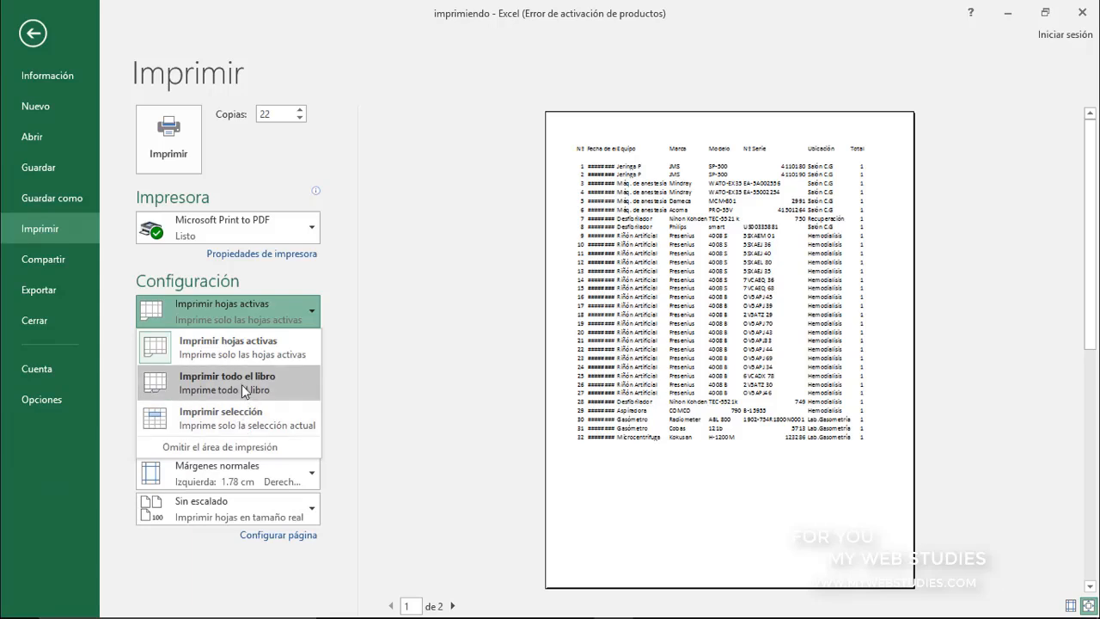
{"action": "left_click", "coordinate": [248, 310]}
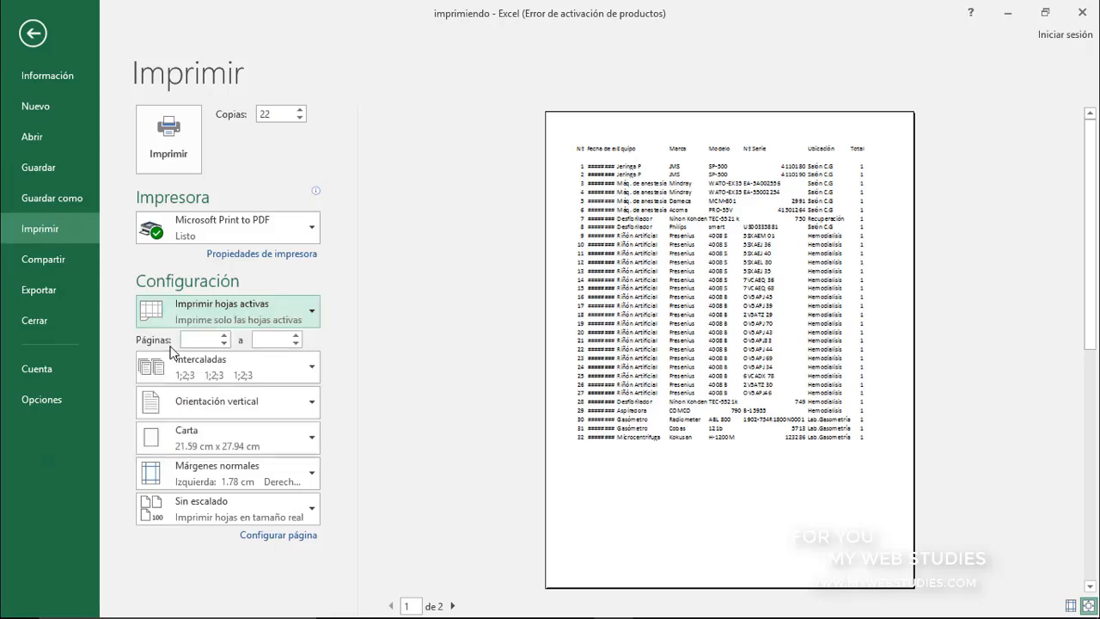
{"action": "left_click", "coordinate": [271, 377]}
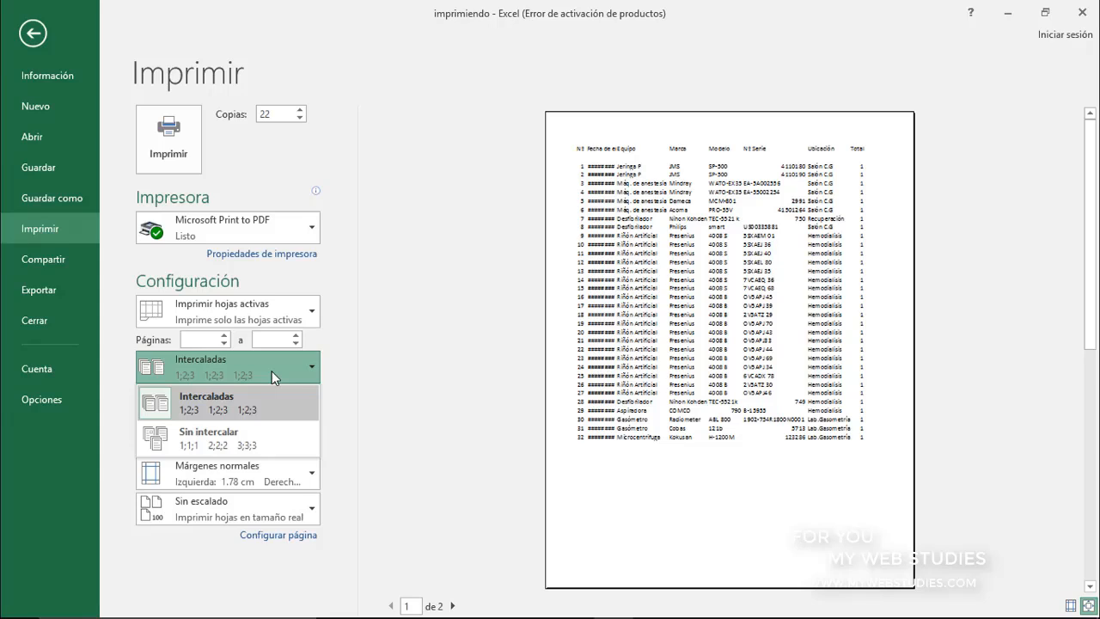
{"action": "left_click", "coordinate": [272, 370]}
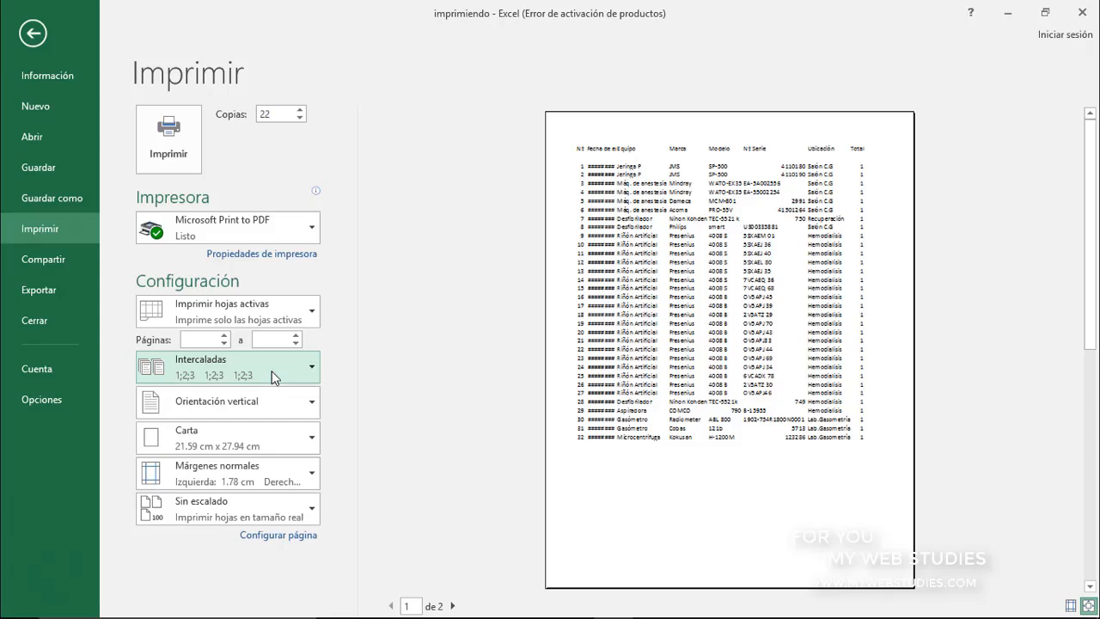
{"action": "left_click", "coordinate": [274, 401]}
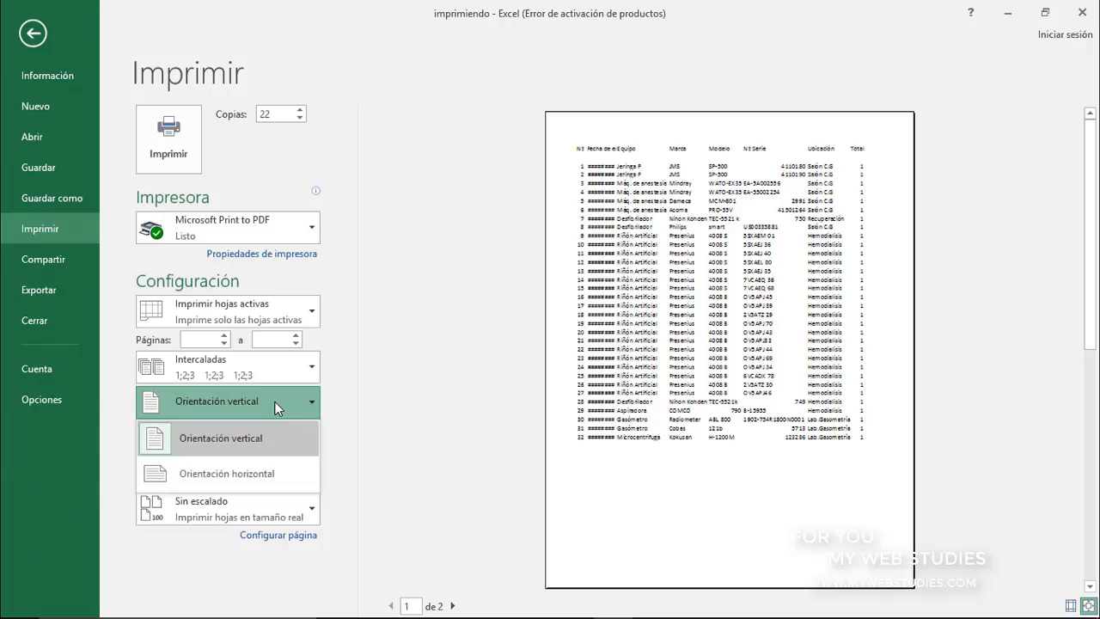
{"action": "left_click", "coordinate": [284, 474]}
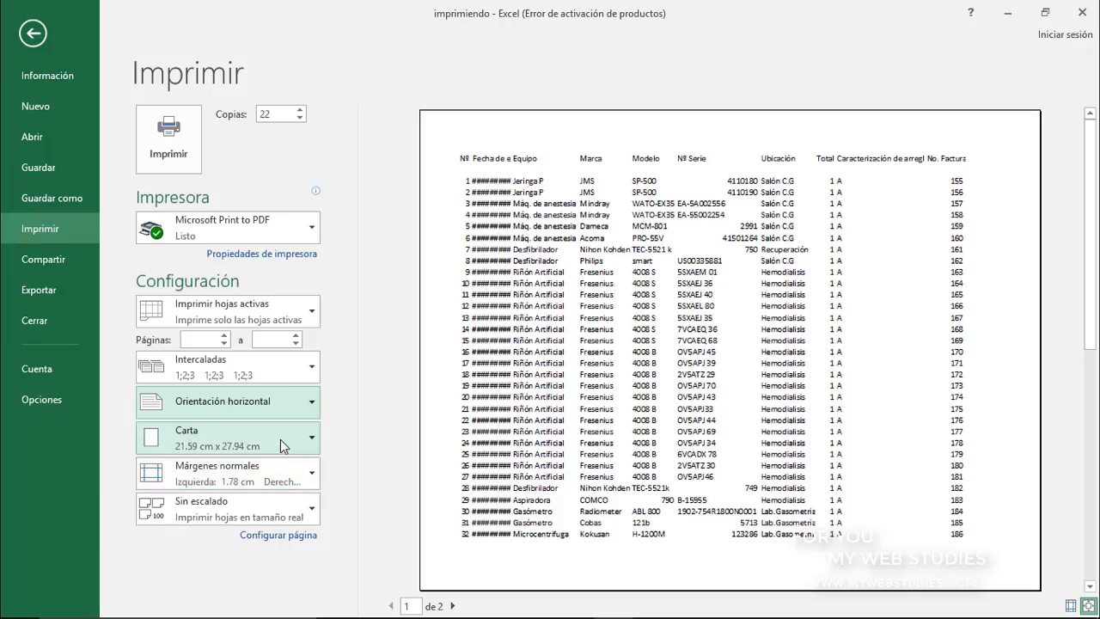
Review the available paper sizes and margin presets, leaving Carta and Márgenes normales selected
{"action": "left_click", "coordinate": [280, 439]}
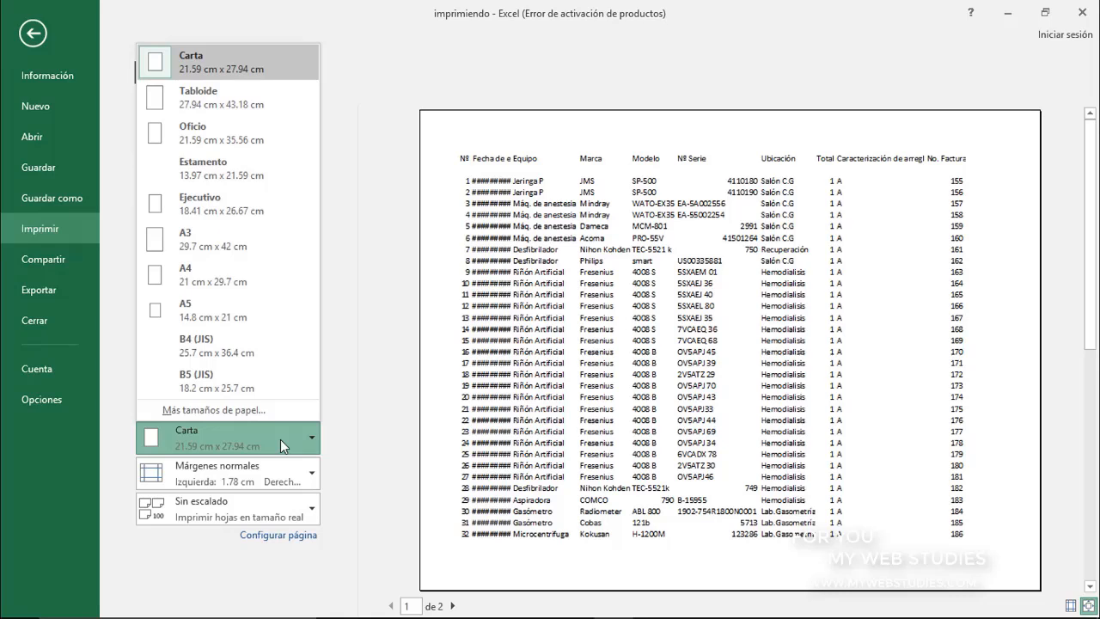
{"action": "left_click", "coordinate": [280, 439]}
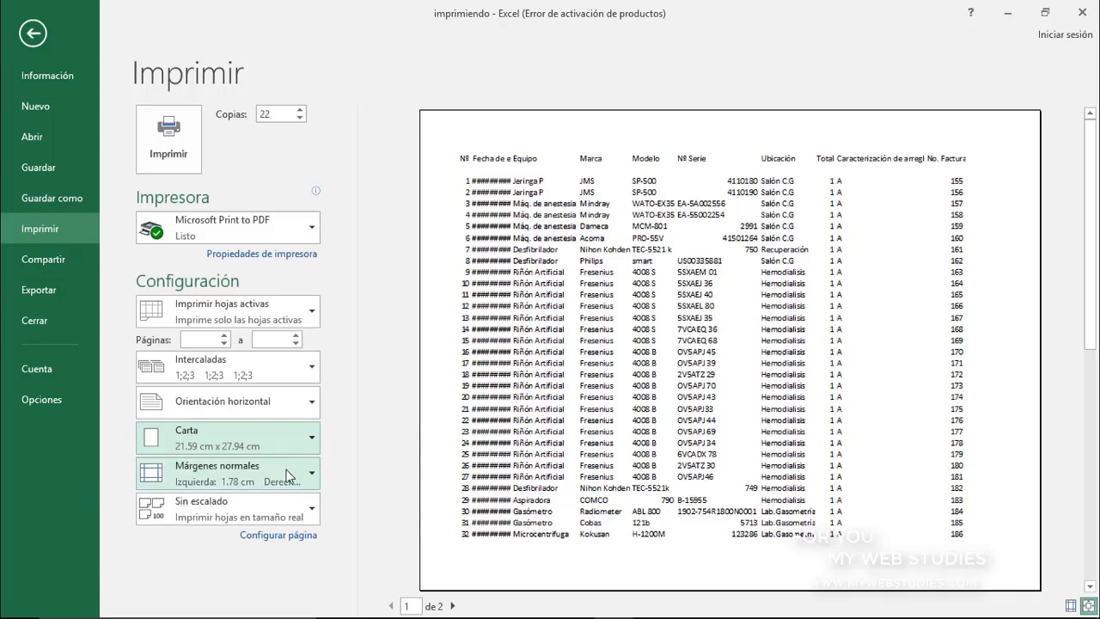
{"action": "left_click", "coordinate": [289, 475]}
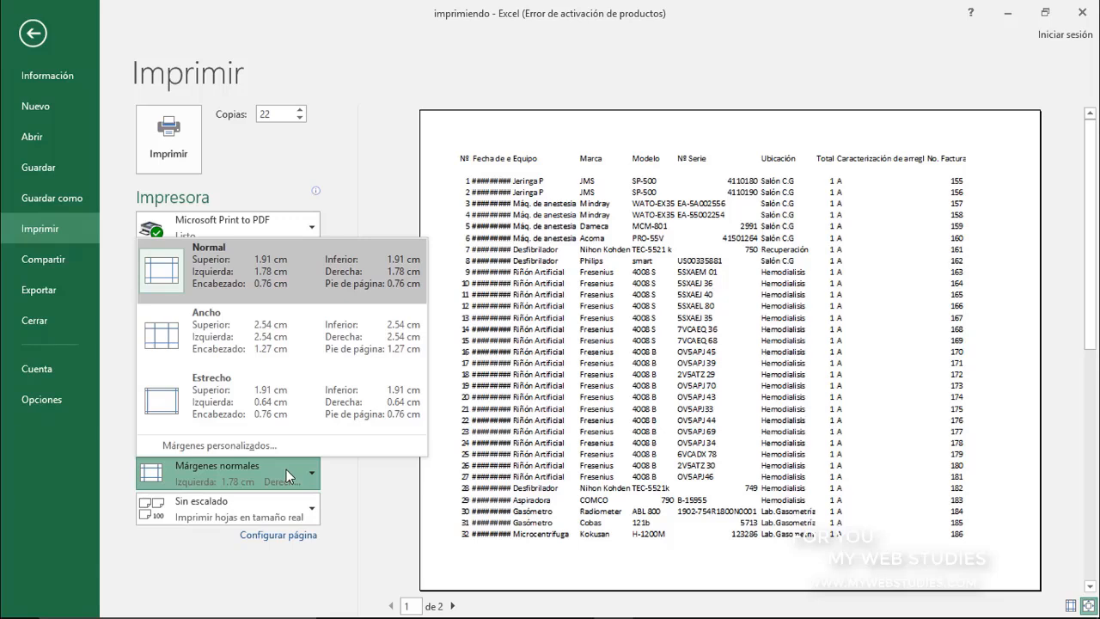
{"action": "left_click", "coordinate": [289, 475]}
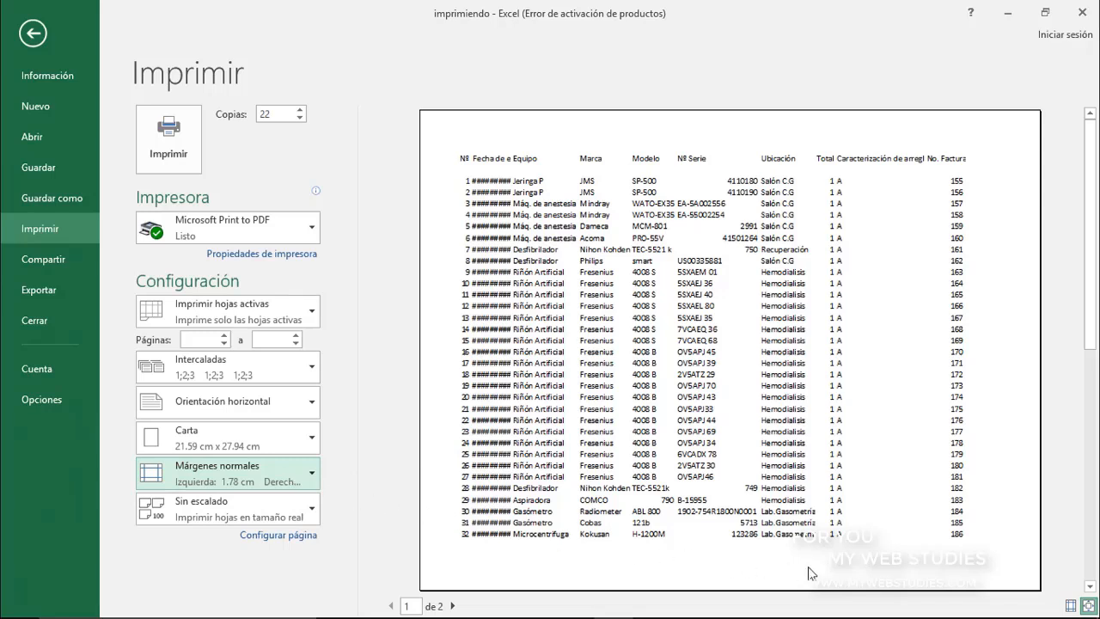
Show the margin guides in the print preview and reduce the page's left margin to about 1.42 cm
{"action": "left_click", "coordinate": [1068, 605]}
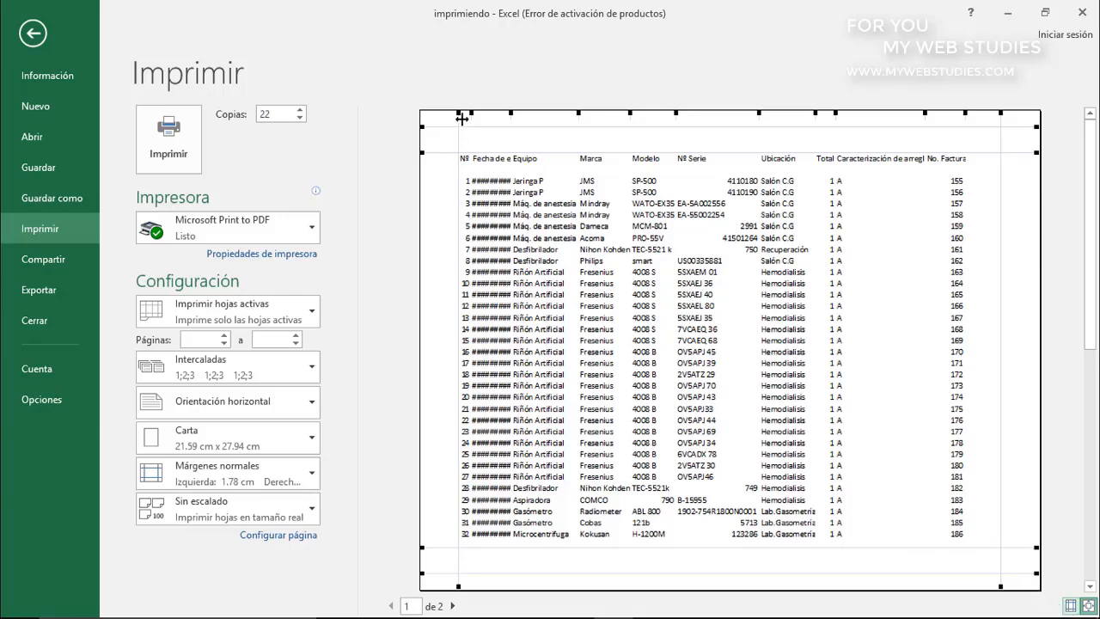
{"action": "left_click_drag", "start_coordinate": [454, 111], "coordinate": [449, 109]}
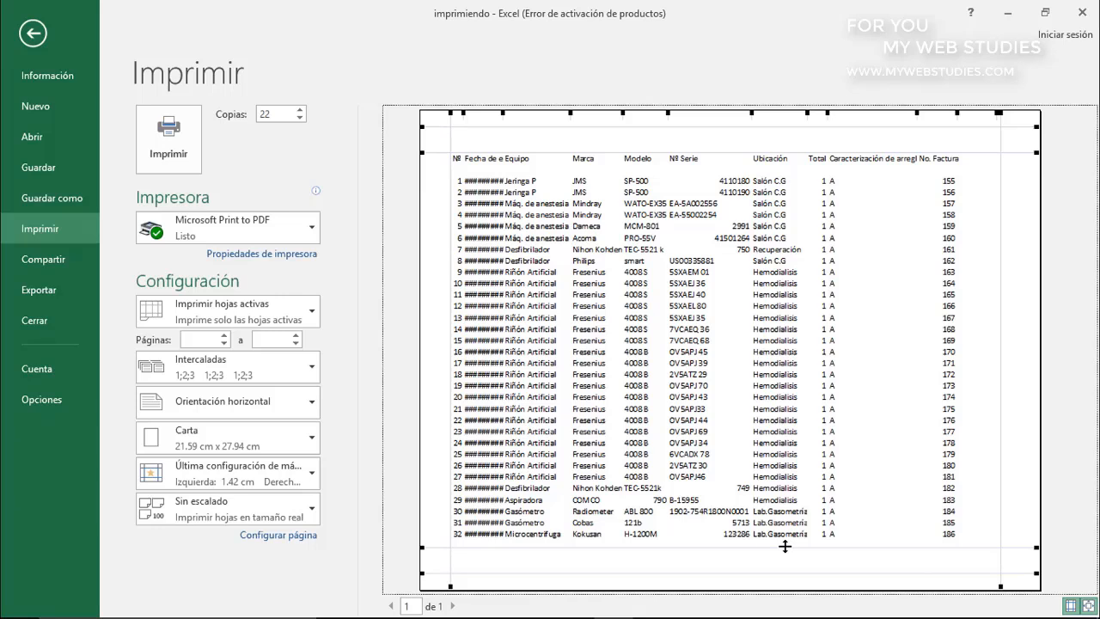
Review the page setup's header and footer options and accept the dialog without choosing a header or footer
{"action": "left_click", "coordinate": [302, 538]}
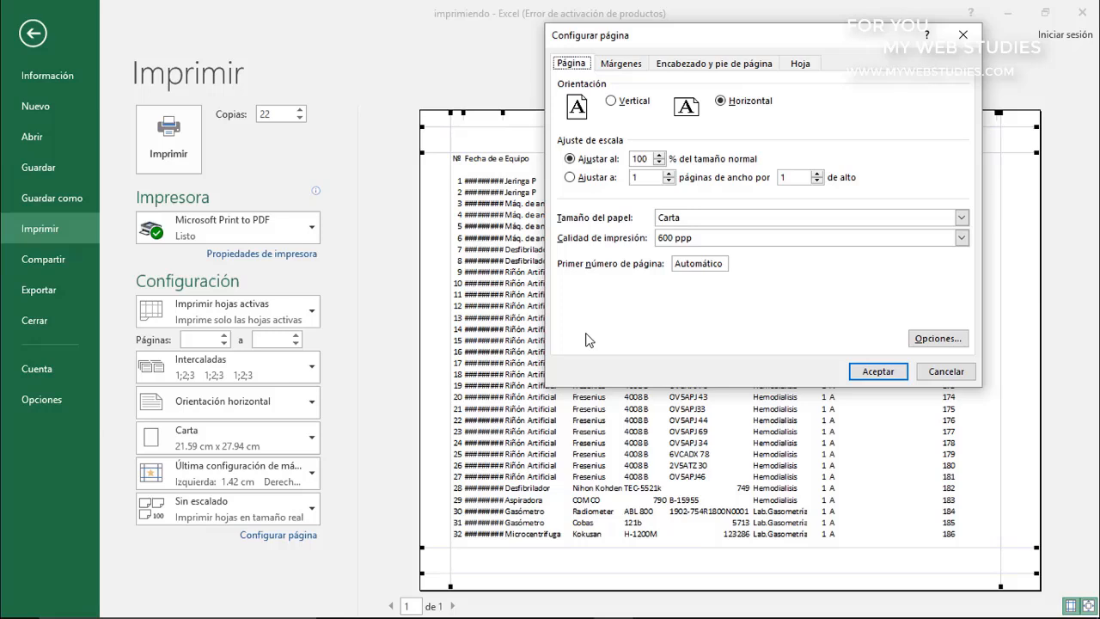
{"action": "left_click", "coordinate": [735, 72]}
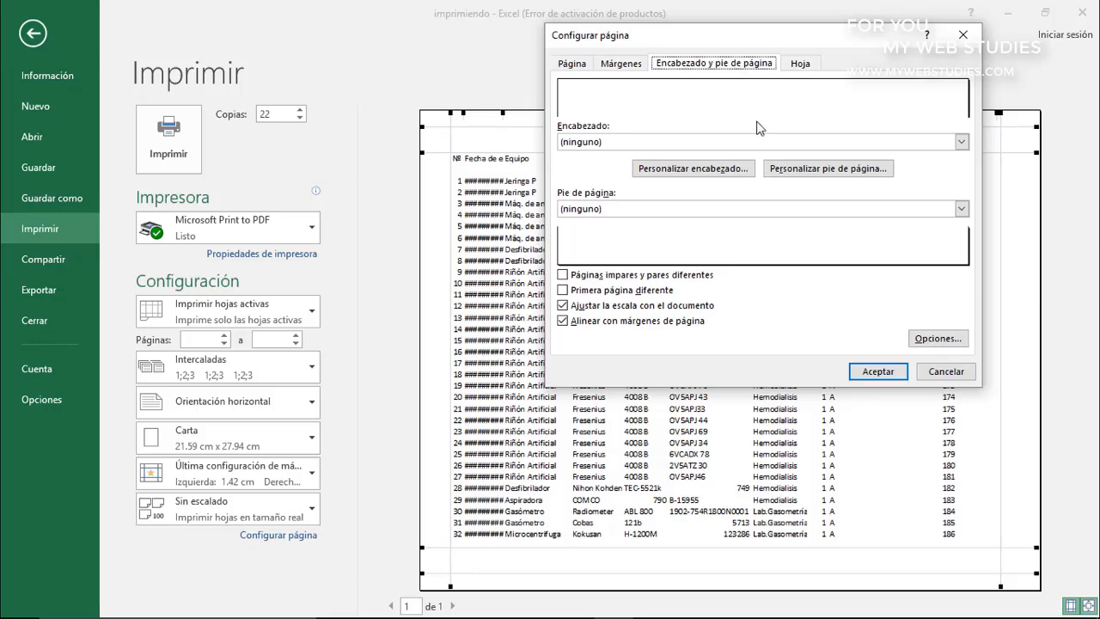
{"action": "left_click", "coordinate": [875, 376]}
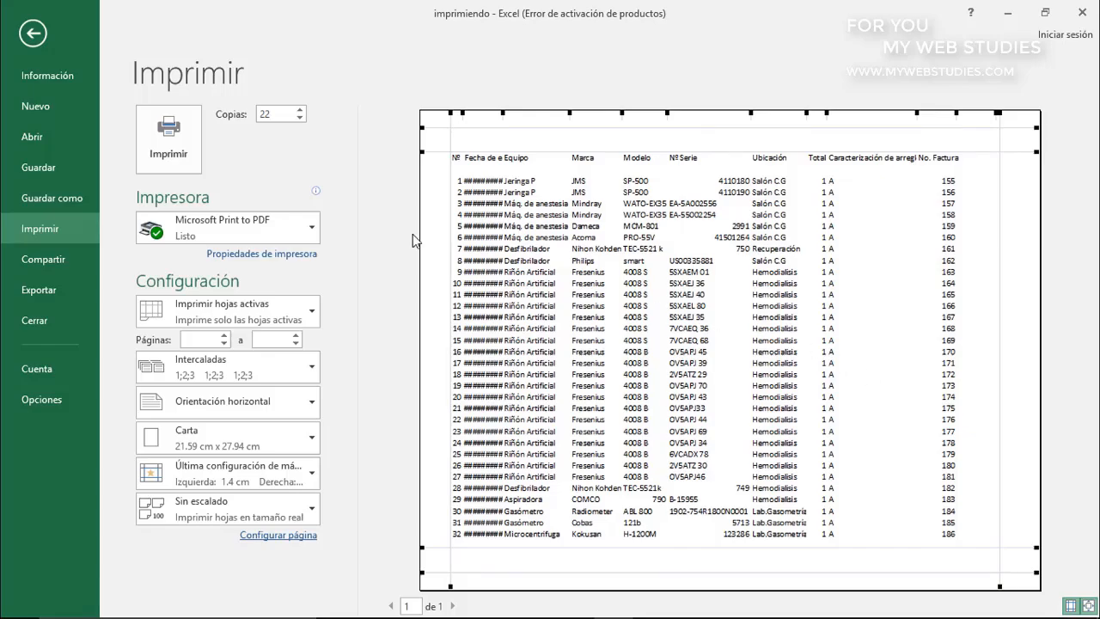
Start printing the sheet to PDF and cancel saving the output file
{"action": "left_click", "coordinate": [185, 158]}
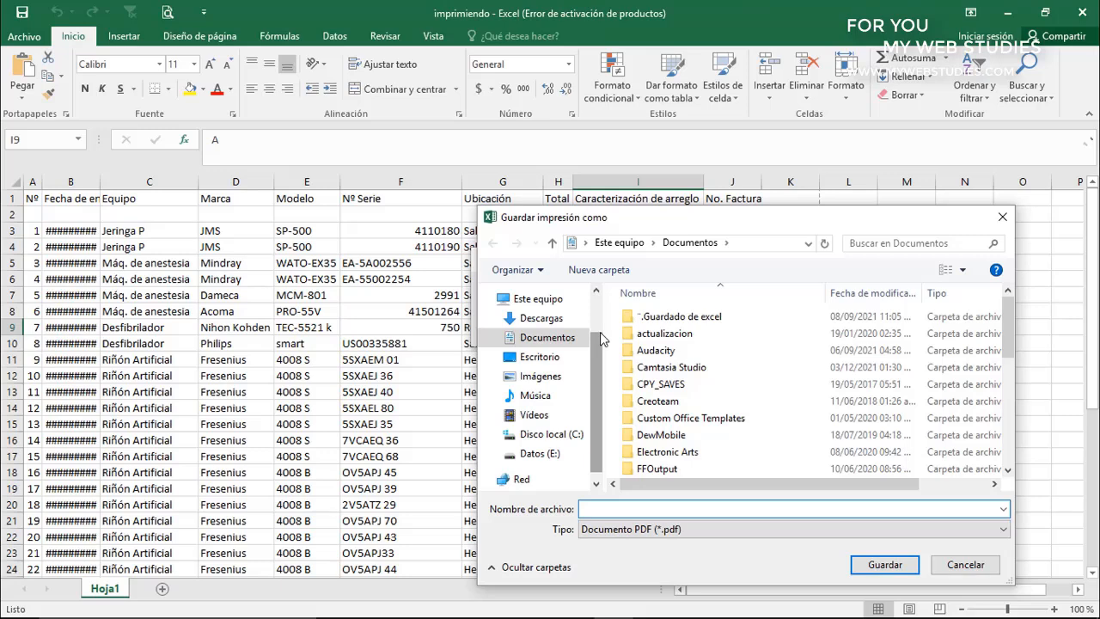
{"action": "left_click", "coordinate": [965, 564]}
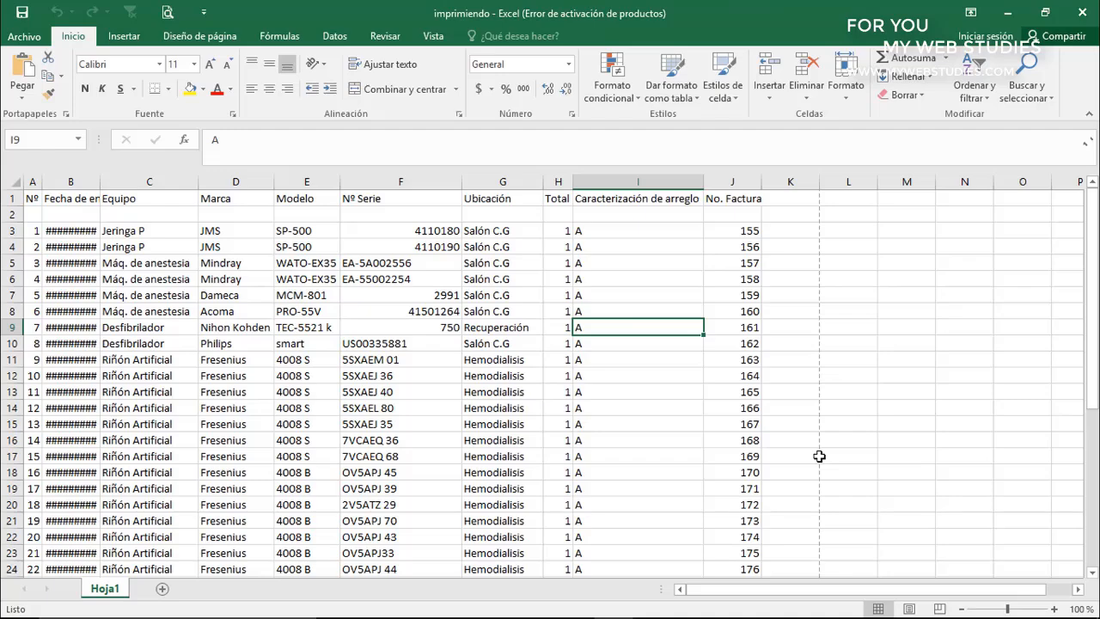
Turn off Mostrar saltos de página for Hoja1 in the advanced Excel options and accept the change
{"action": "left_click", "coordinate": [25, 37]}
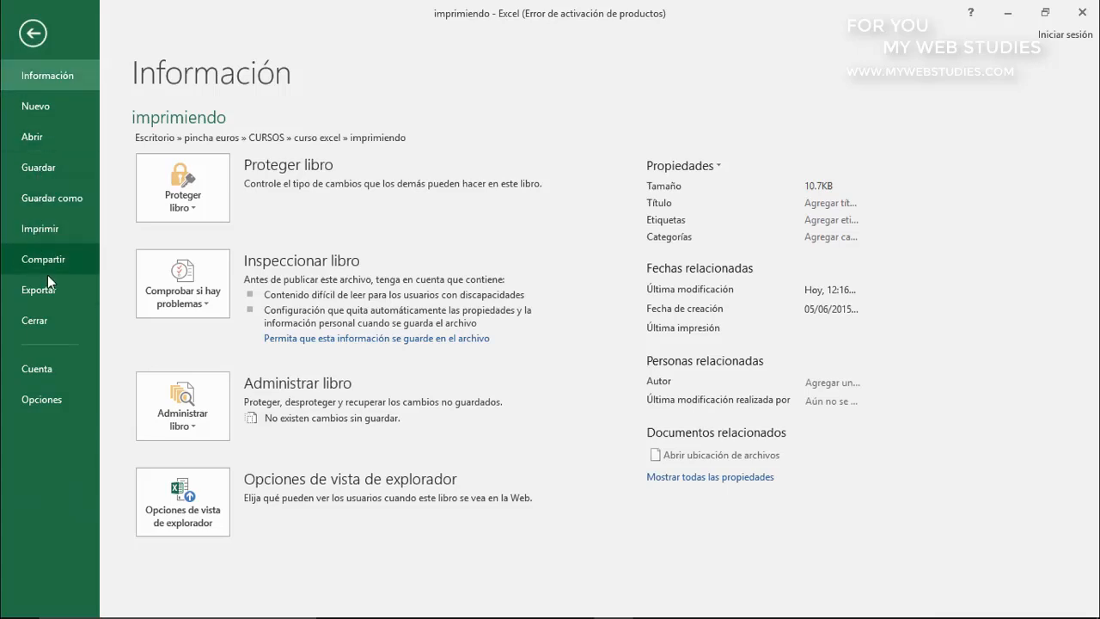
{"action": "left_click", "coordinate": [69, 394]}
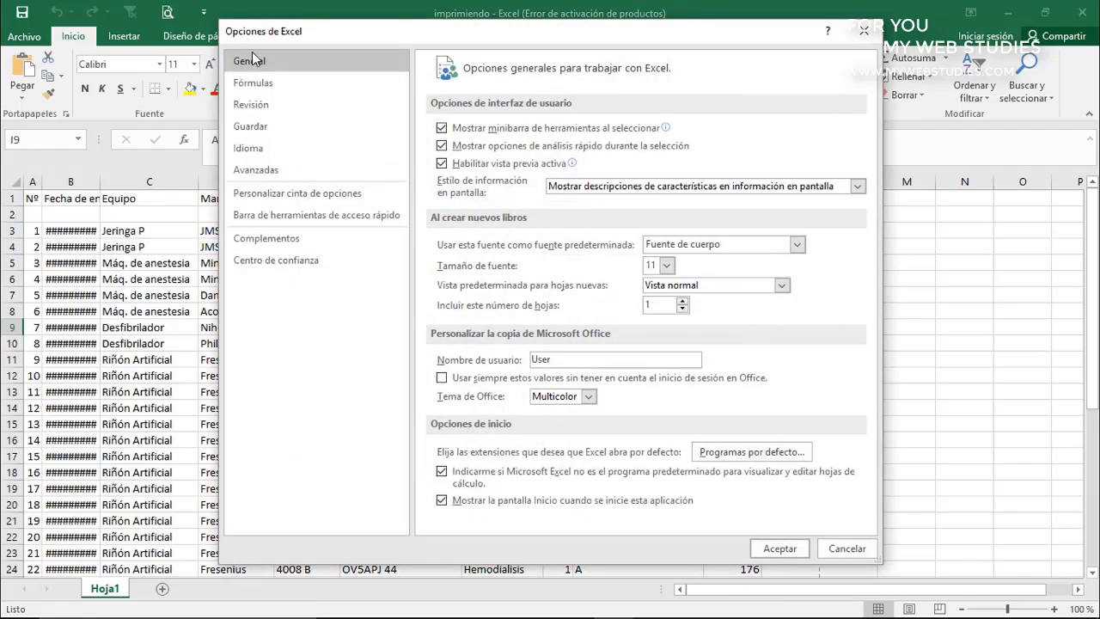
{"action": "left_click", "coordinate": [257, 169]}
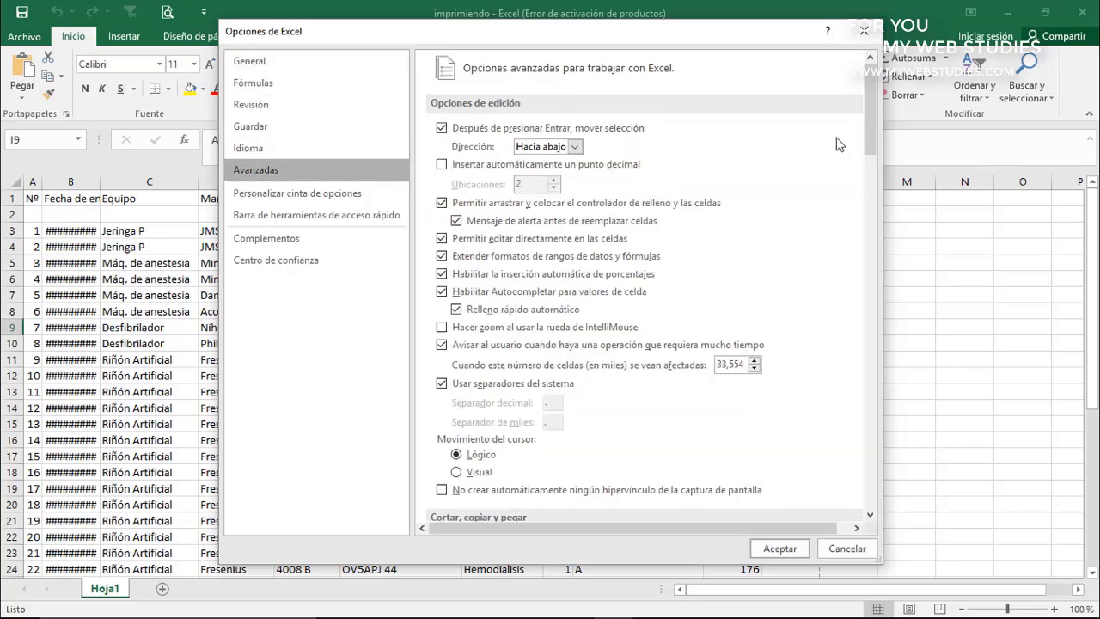
{"action": "left_click_drag", "start_coordinate": [866, 119], "coordinate": [890, 337]}
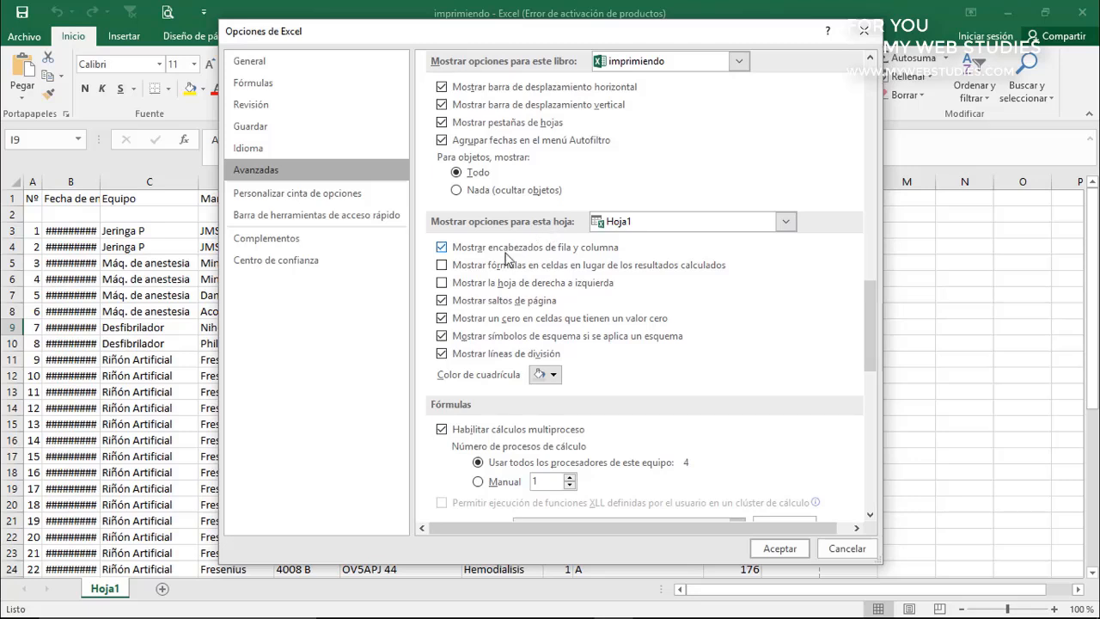
{"action": "left_click", "coordinate": [442, 305]}
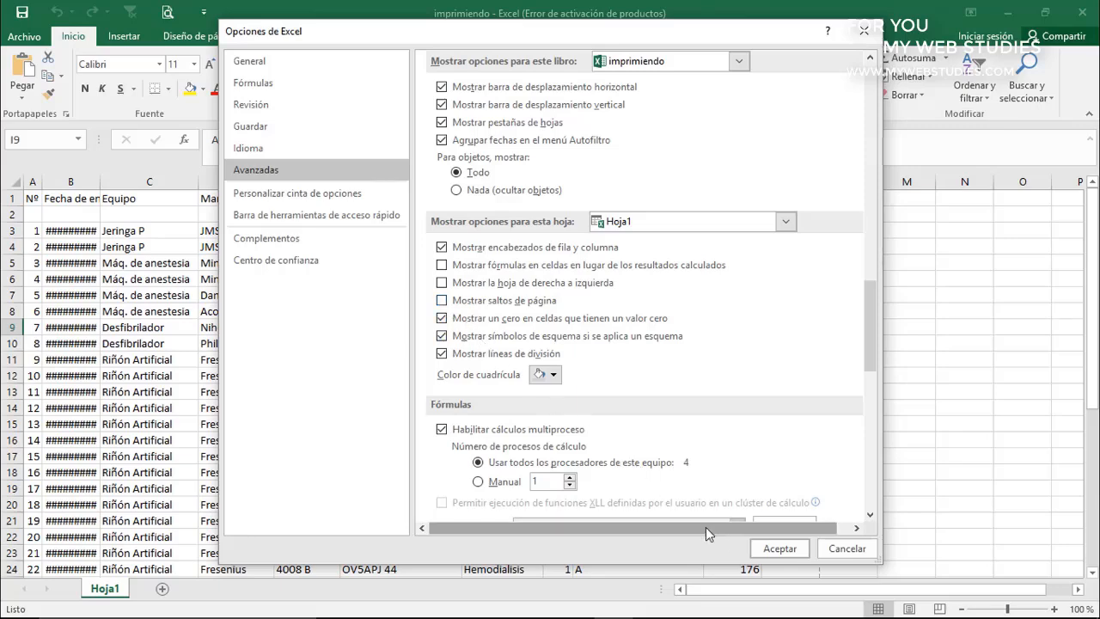
{"action": "left_click", "coordinate": [761, 550]}
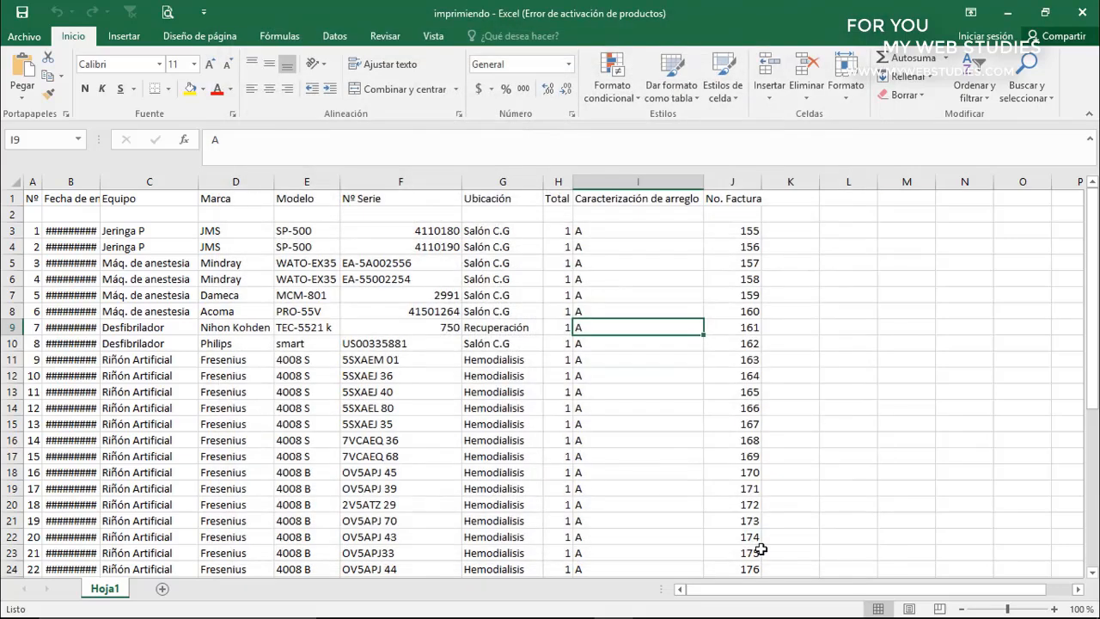
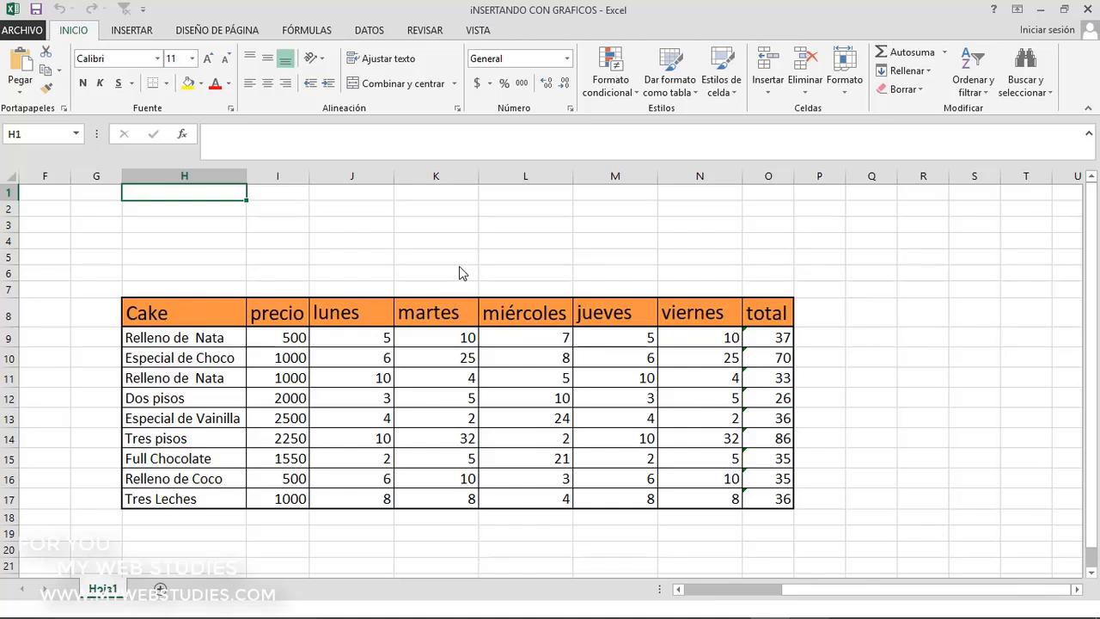
{"action": "left_click", "coordinate": [225, 313]}
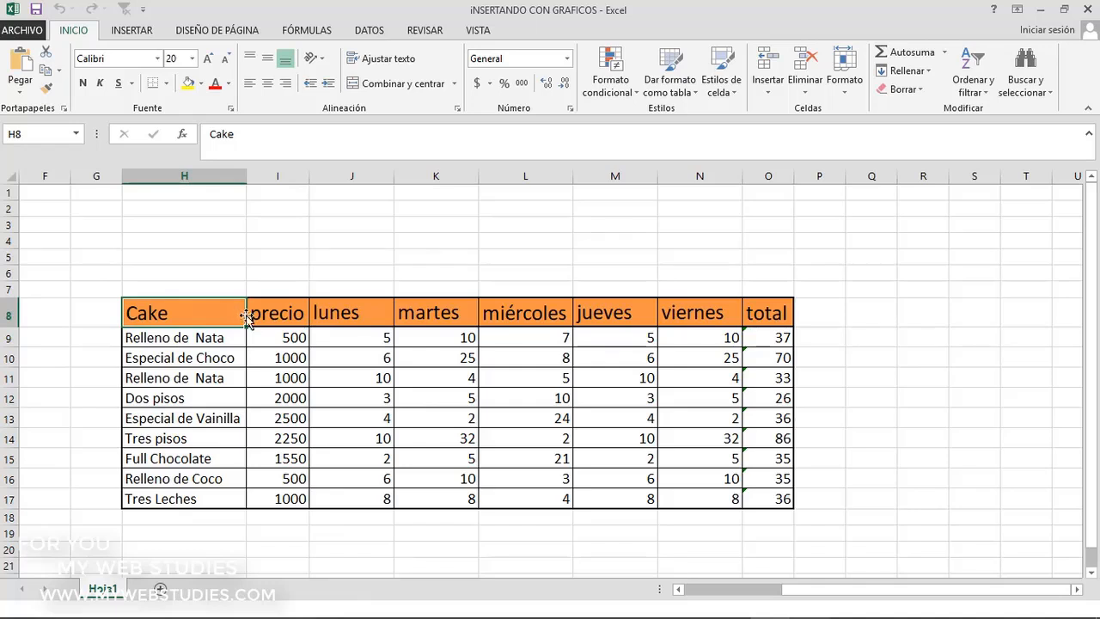
{"action": "left_click", "coordinate": [263, 315]}
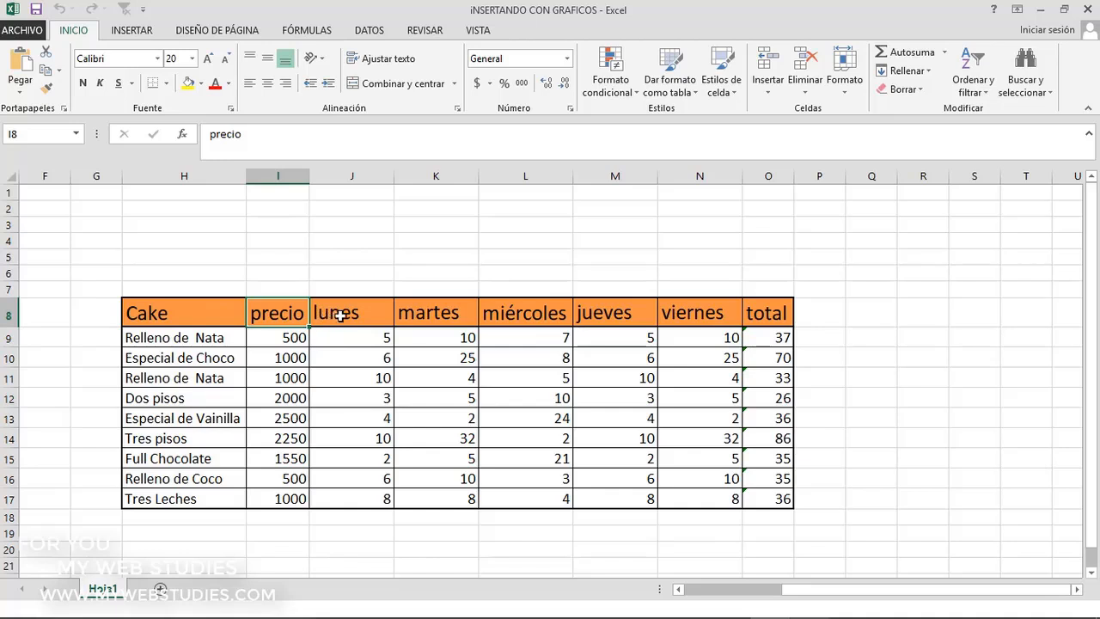
{"action": "left_click_drag", "start_coordinate": [343, 312], "coordinate": [675, 318]}
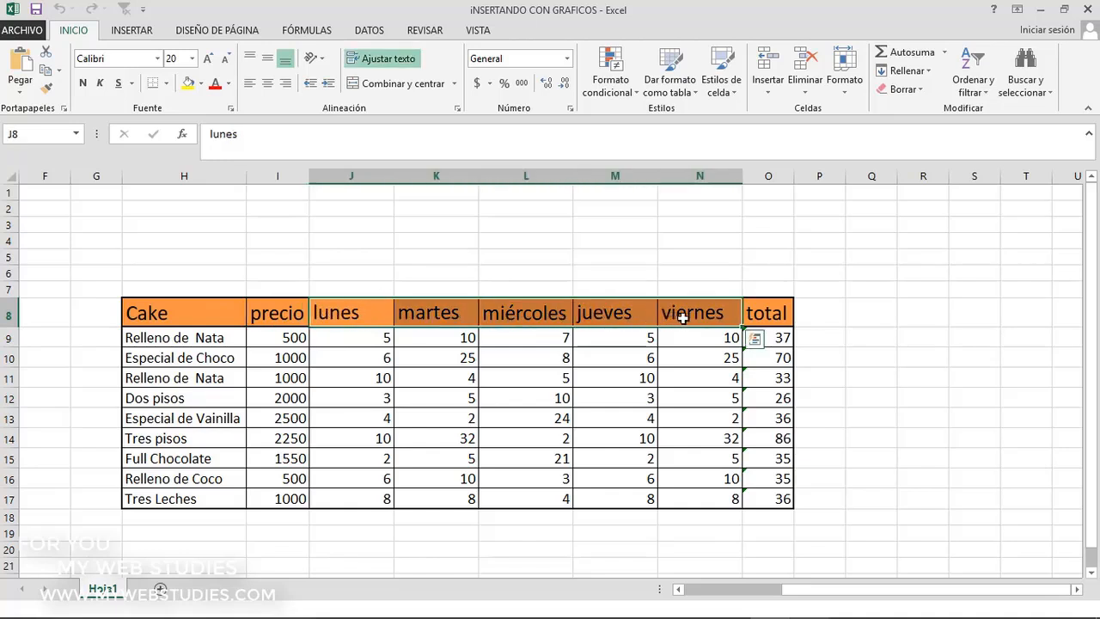
{"action": "left_click", "coordinate": [756, 313]}
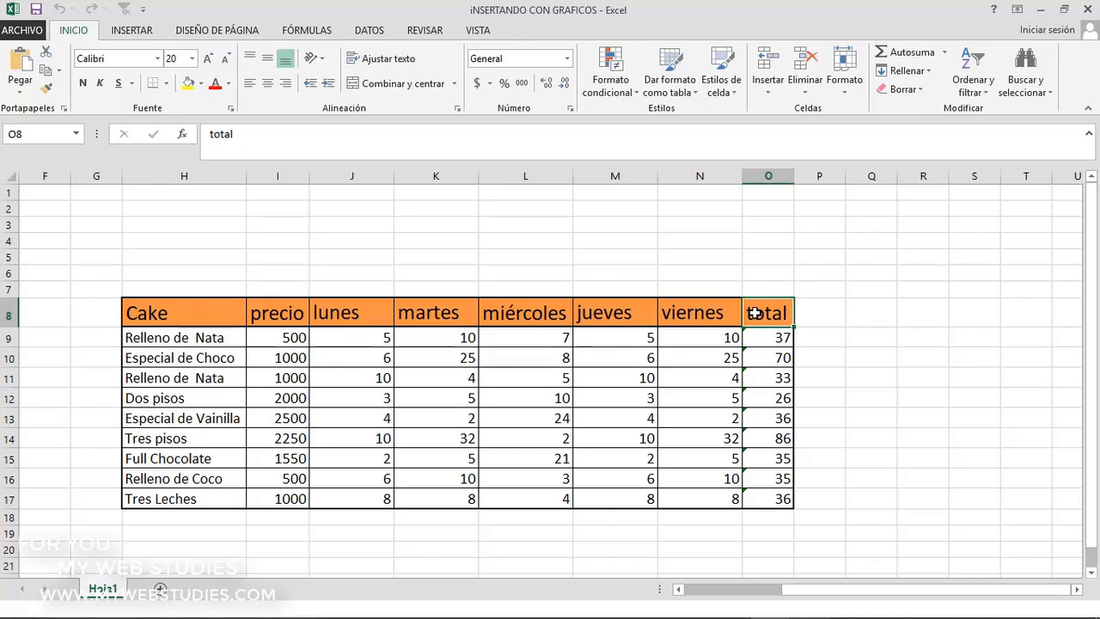
Select the whole cake sales table H8:O17 and insert the recommended Barra agrupada chart for Suma de jueves por Cake
{"action": "left_click_drag", "start_coordinate": [756, 312], "coordinate": [225, 497]}
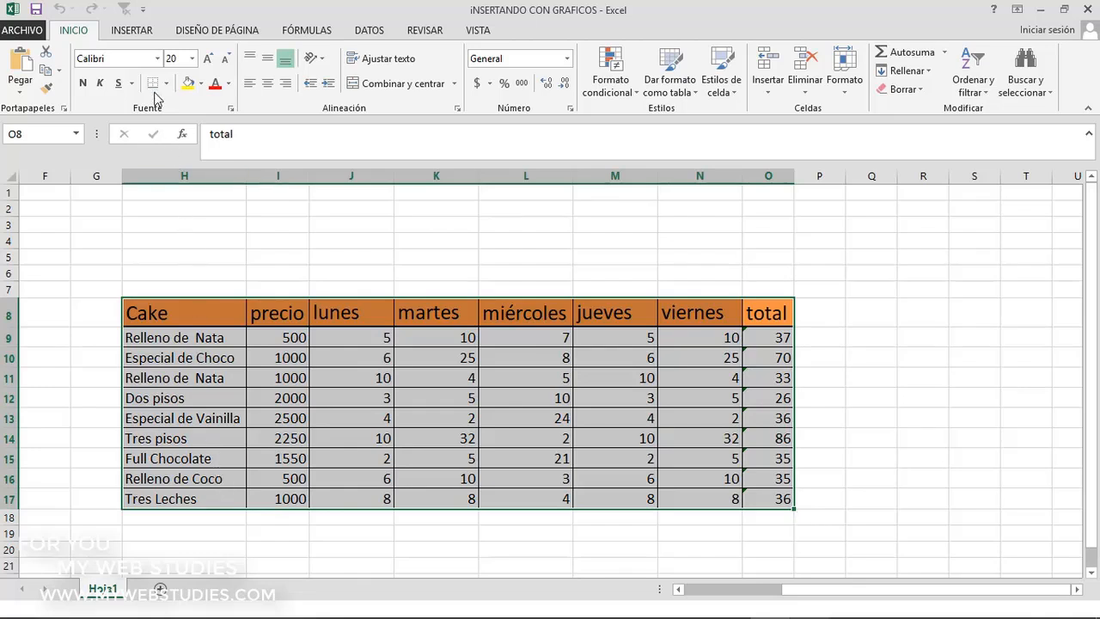
{"action": "left_click", "coordinate": [133, 30]}
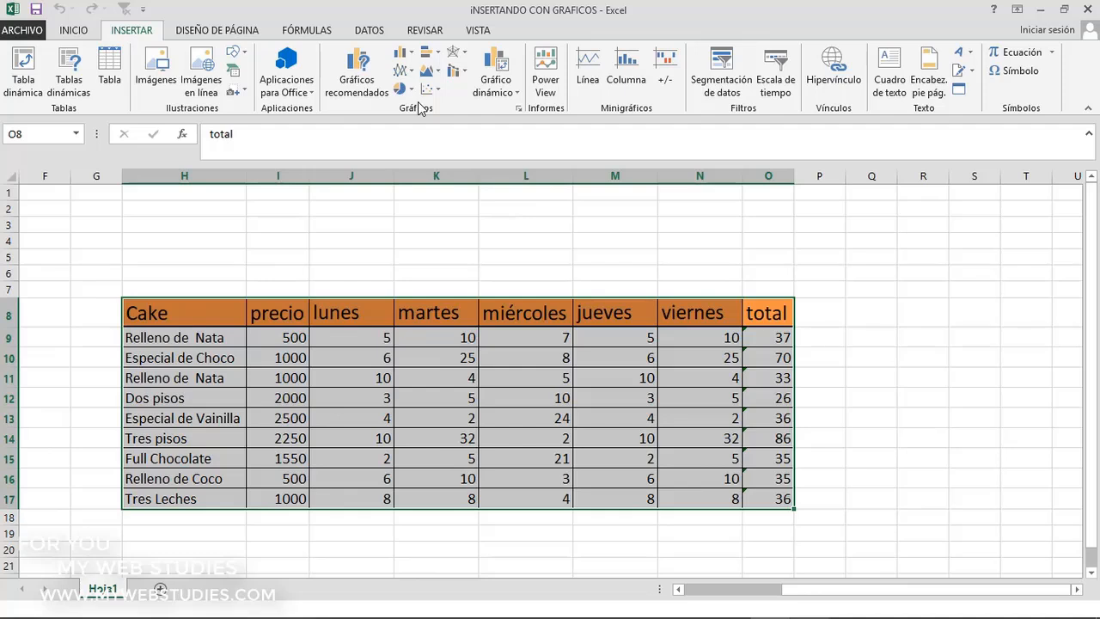
{"action": "left_click", "coordinate": [407, 59]}
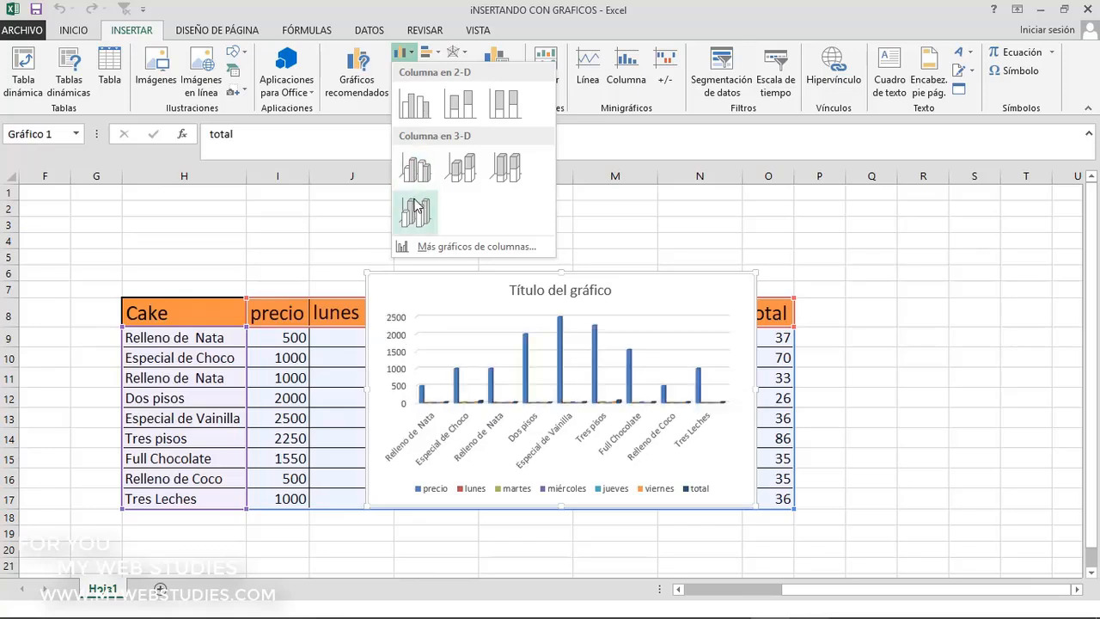
{"action": "left_click", "coordinate": [423, 247]}
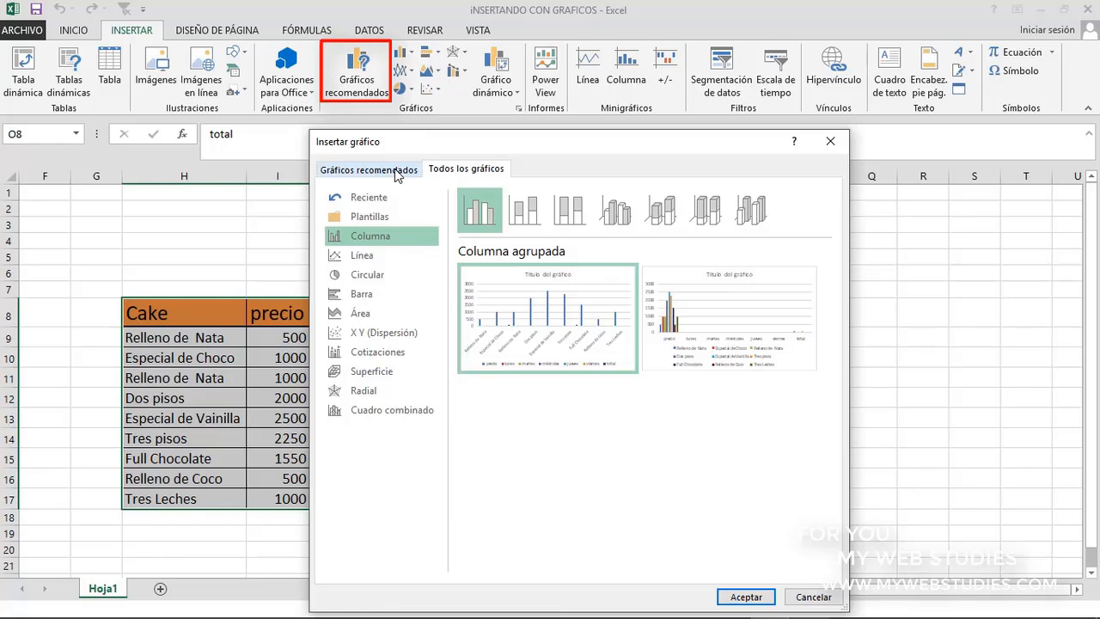
{"action": "left_click", "coordinate": [397, 175]}
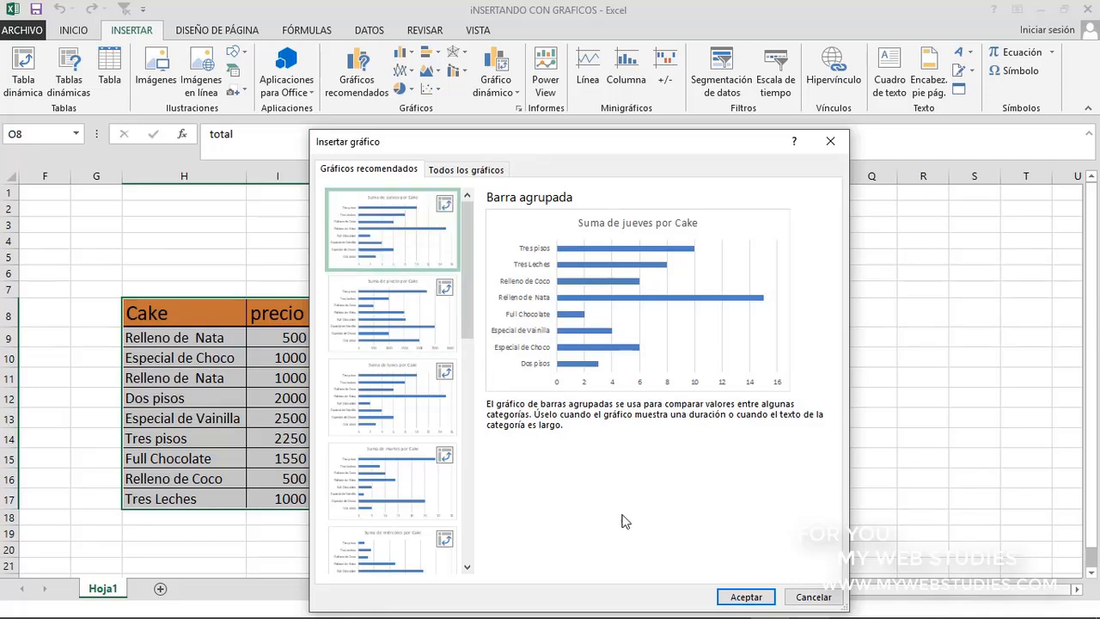
{"action": "left_click", "coordinate": [744, 596]}
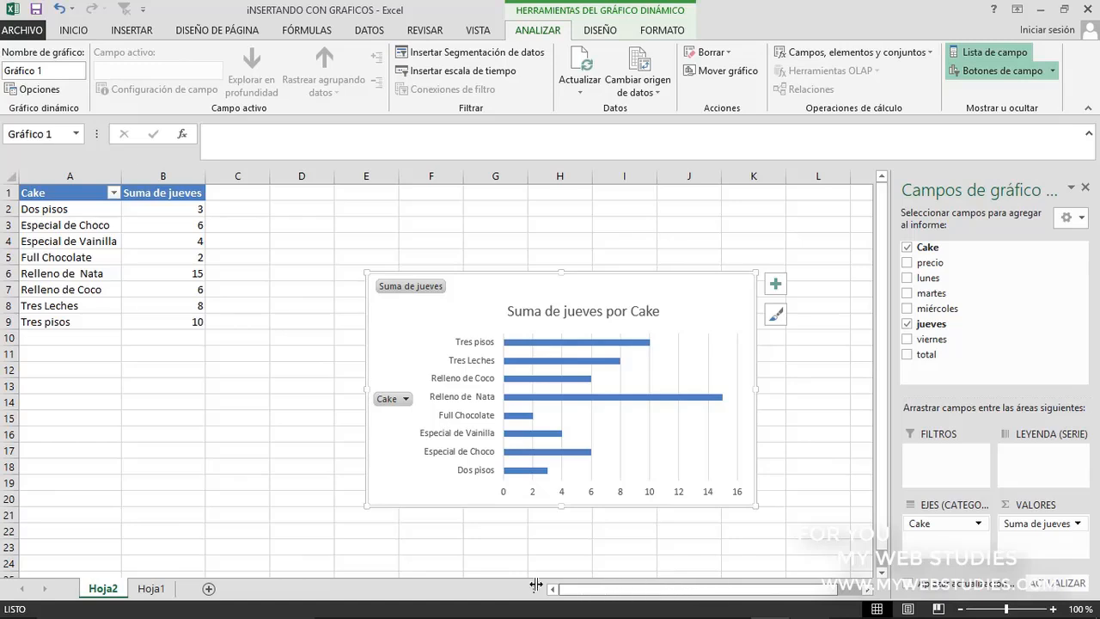
Delete the Hoja2 sheet that holds the pivot chart and its summary table
{"action": "right_click", "coordinate": [105, 591]}
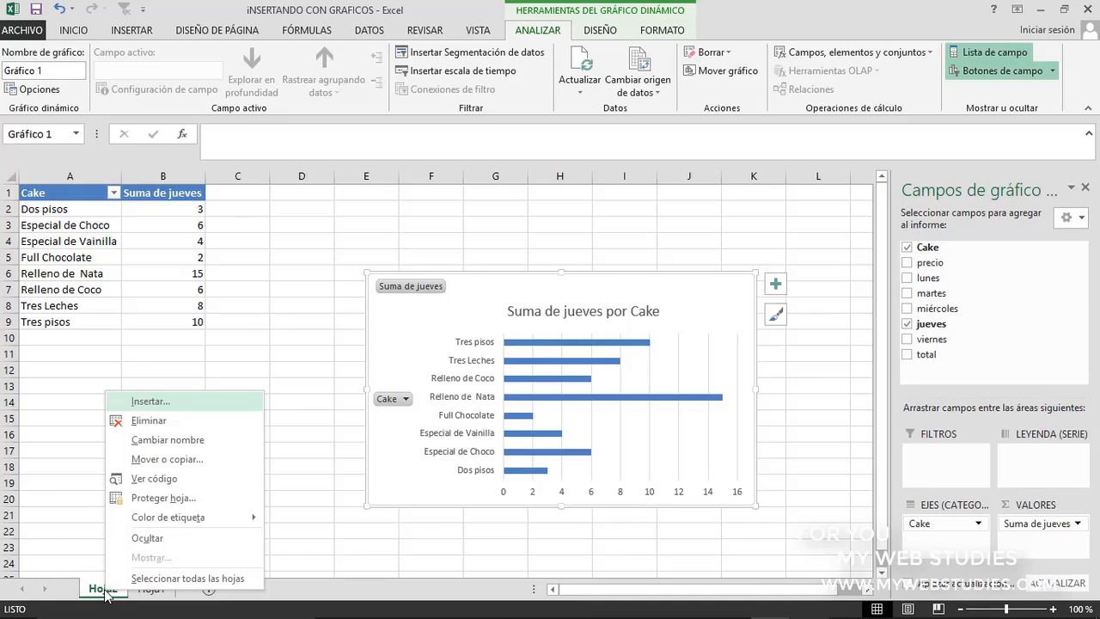
{"action": "left_click", "coordinate": [164, 421]}
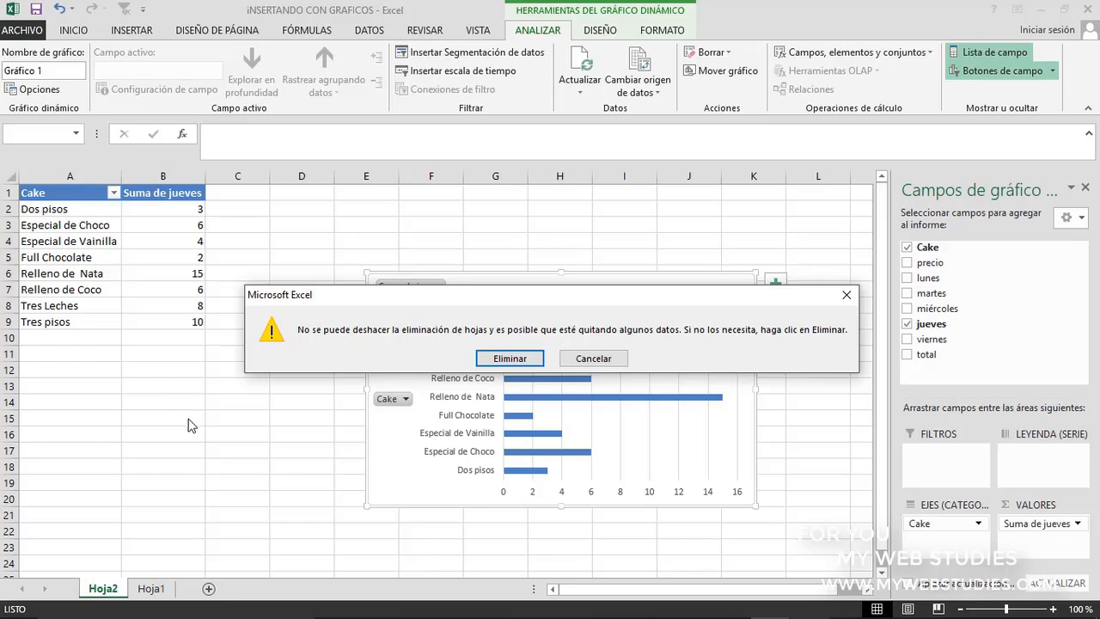
{"action": "left_click", "coordinate": [492, 361]}
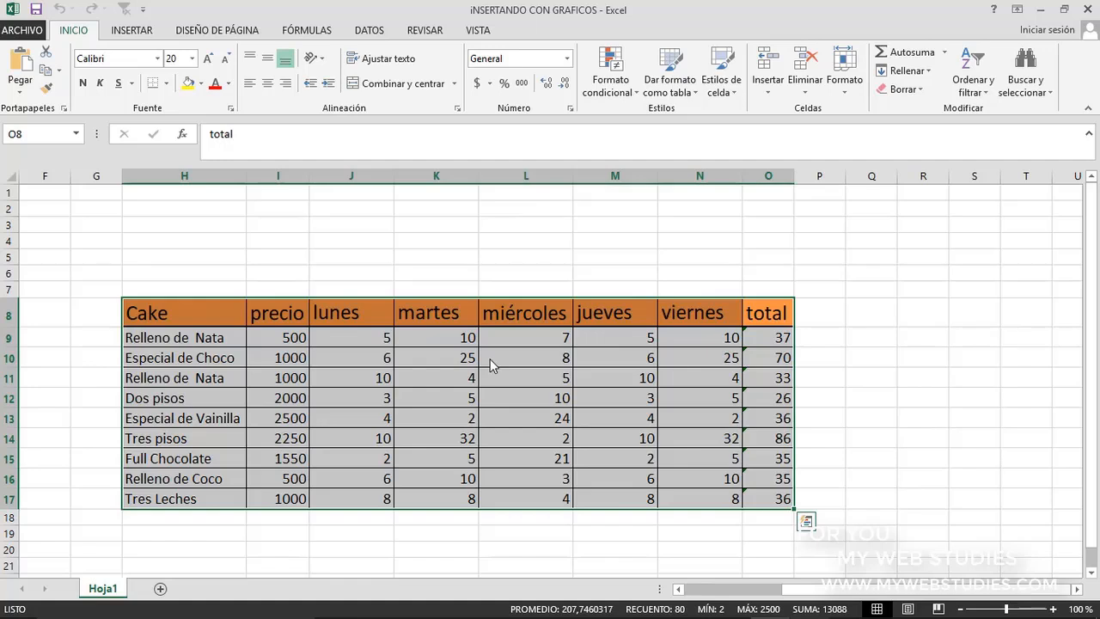
Insert a 100% stacked 3-D column chart from the whole cake table and delete it
{"action": "left_click", "coordinate": [133, 30]}
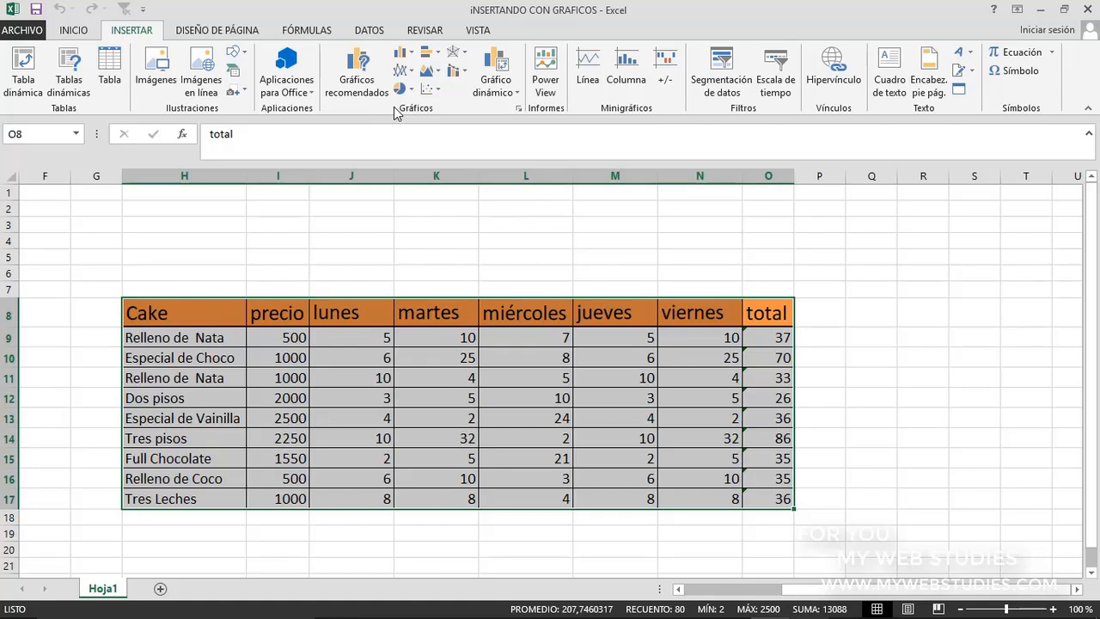
{"action": "left_click", "coordinate": [405, 59]}
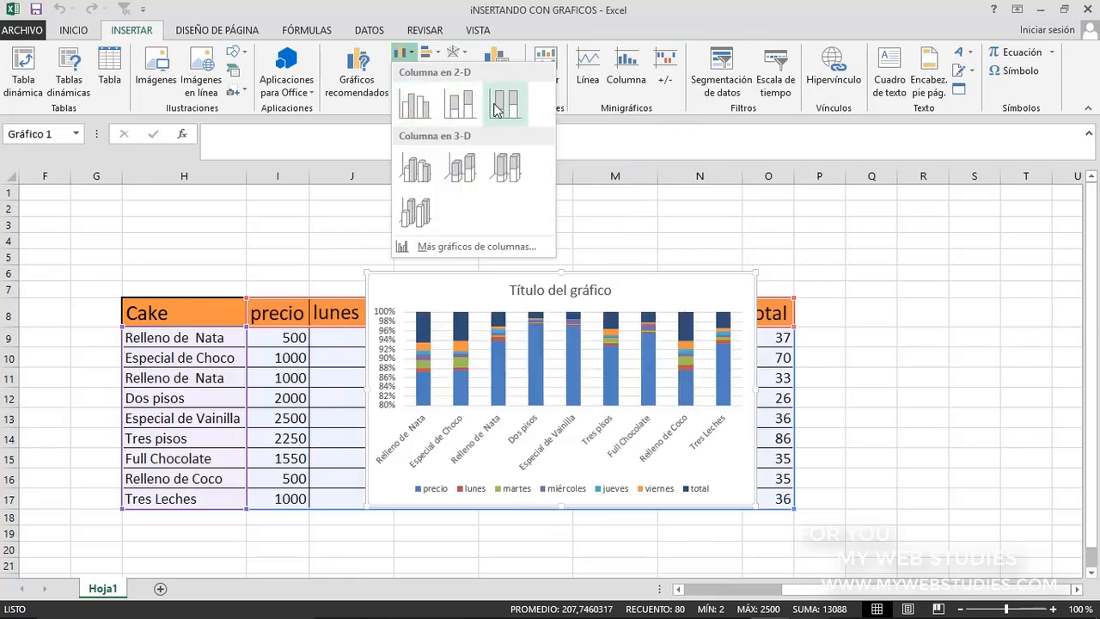
{"action": "left_click", "coordinate": [509, 169]}
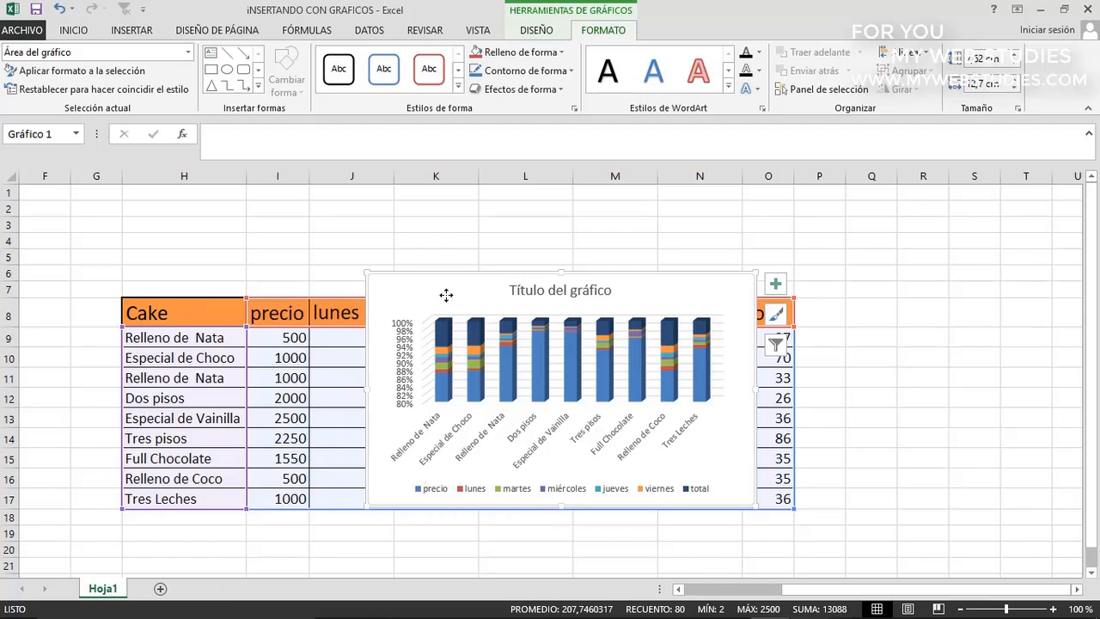
{"action": "key", "text": "Delete"}
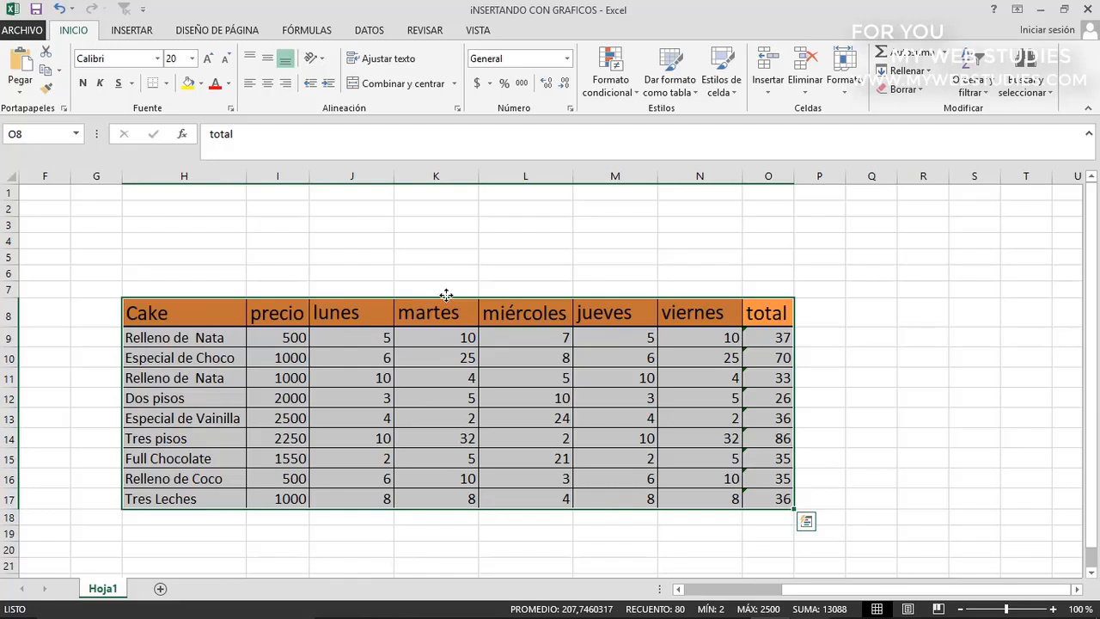
Insert a 3-D pie chart from the Cake column H8:H17 and the weekday columns J8:N17, leaving out precio and total
{"action": "left_click", "coordinate": [295, 311]}
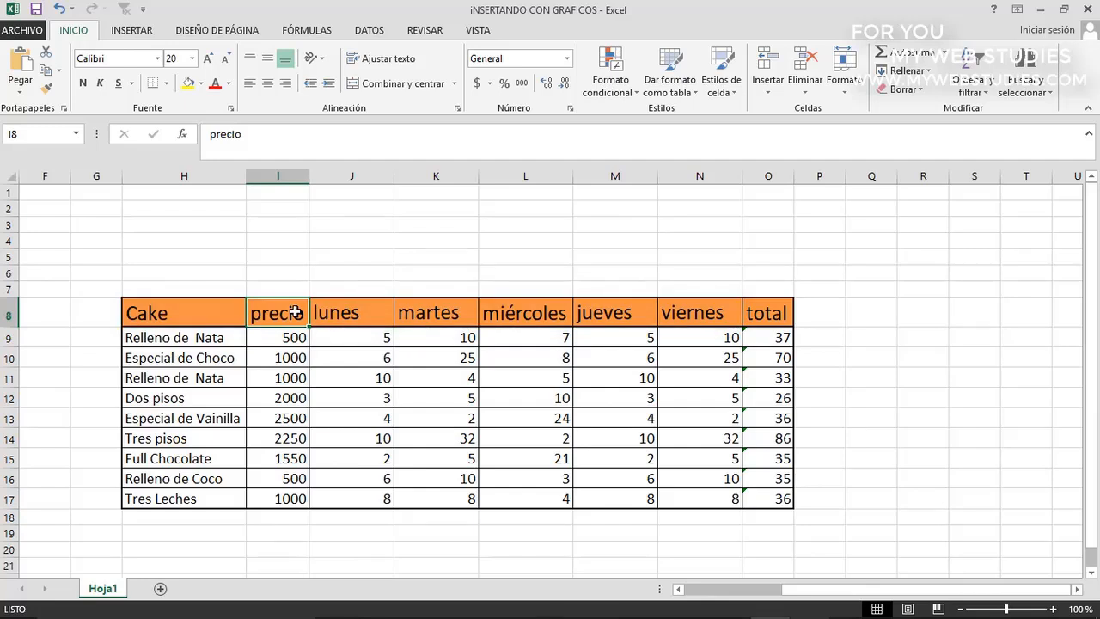
{"action": "left_click", "coordinate": [229, 318]}
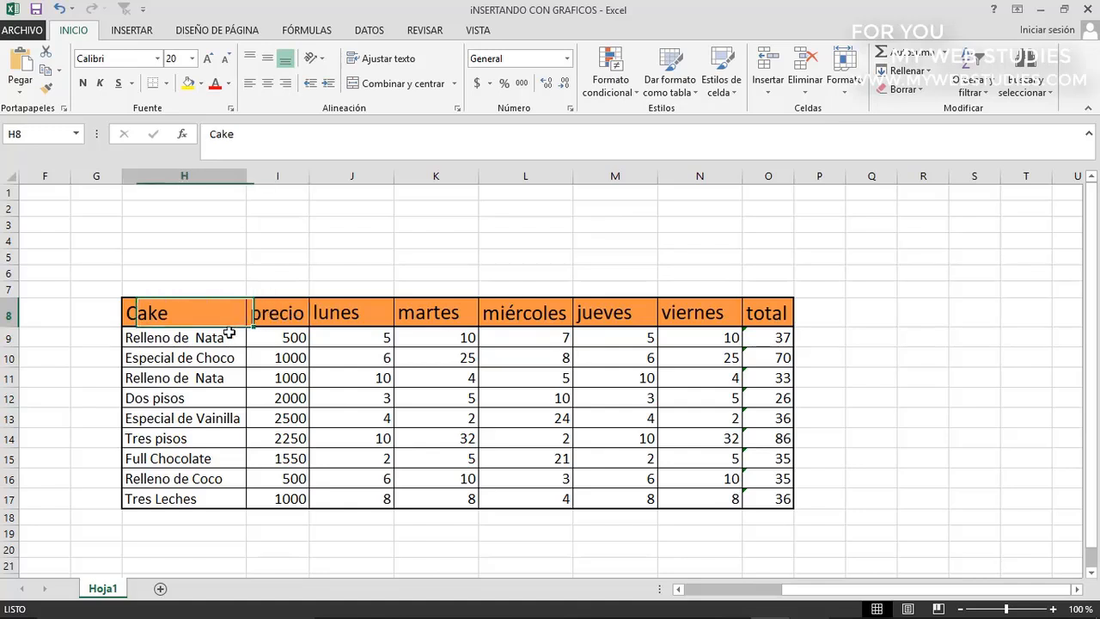
{"action": "left_click_drag", "start_coordinate": [228, 333], "coordinate": [228, 496]}
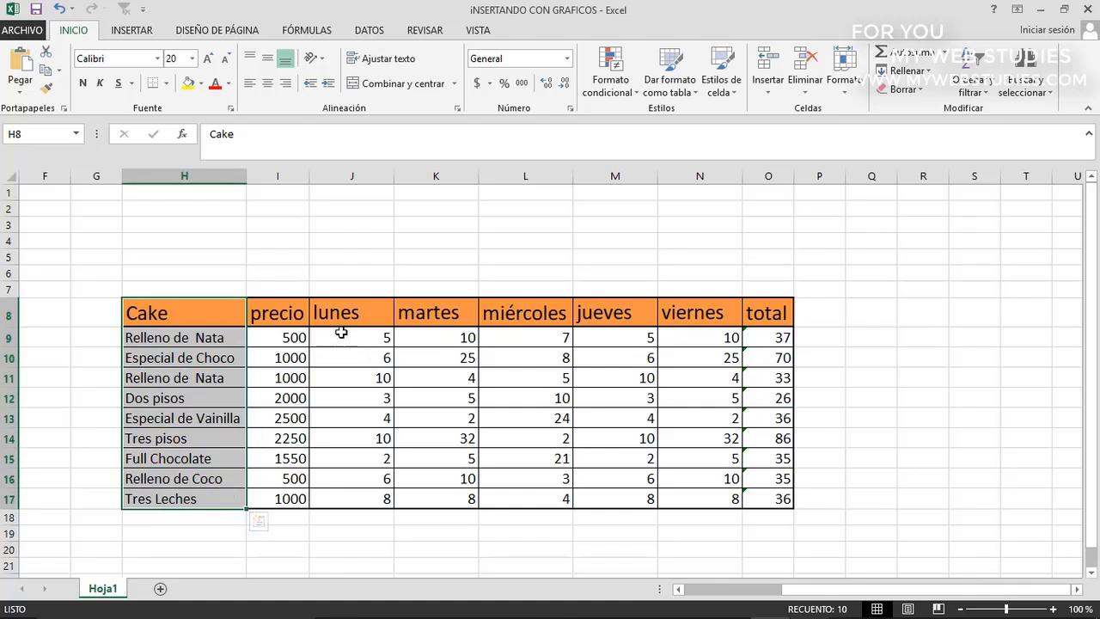
{"action": "left_click", "coordinate": [384, 327], "text": "ctrl"}
{"action": "left_click_drag", "start_coordinate": [384, 326], "coordinate": [690, 499]}
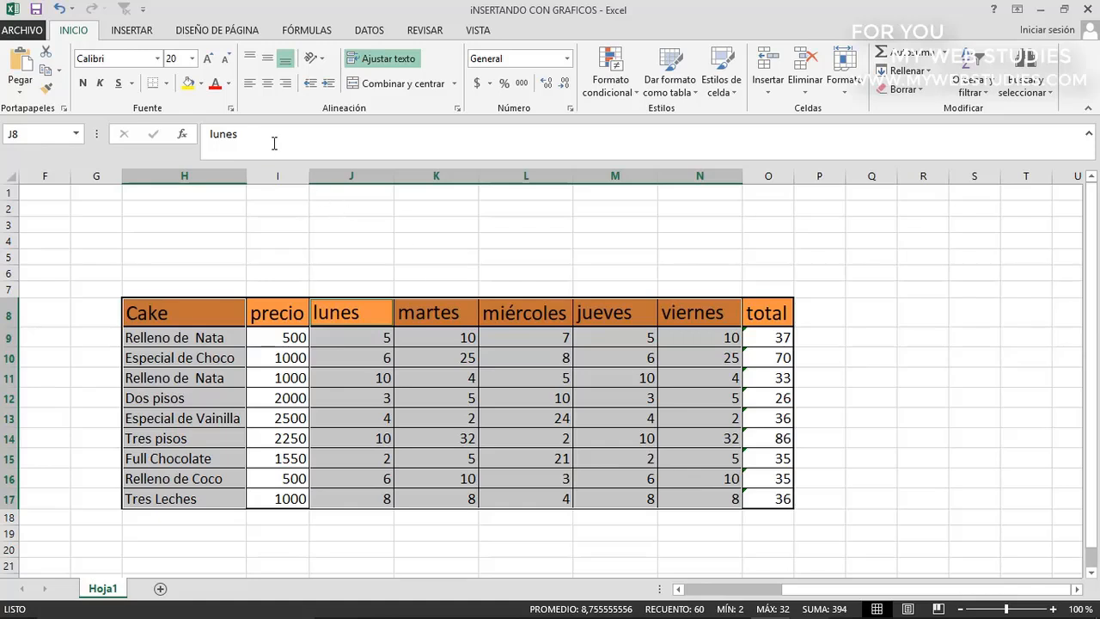
{"action": "left_click", "coordinate": [133, 33]}
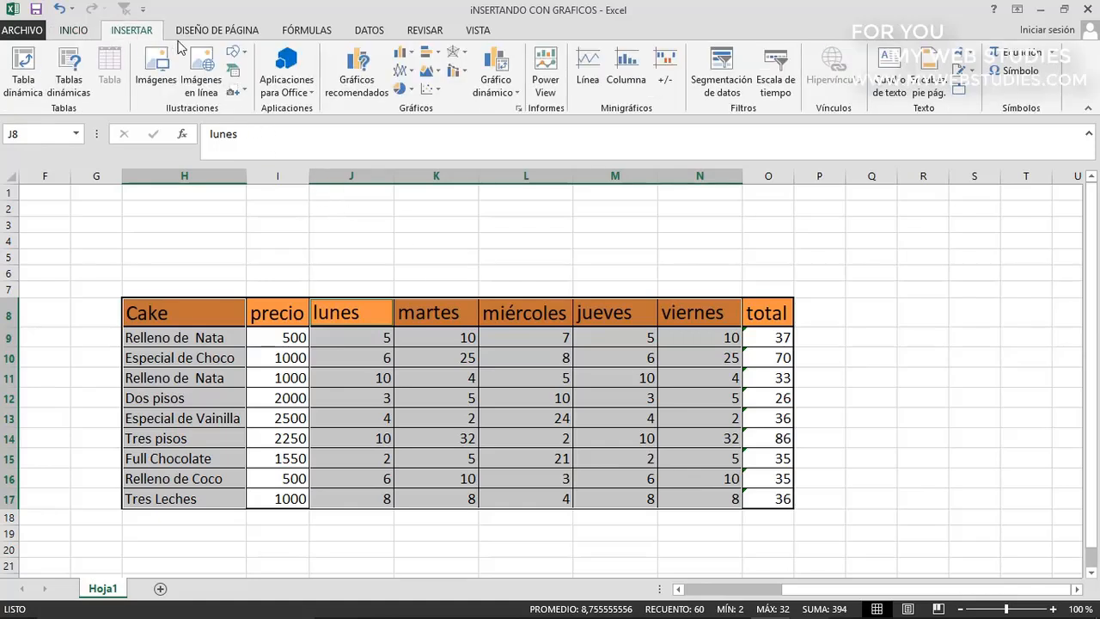
{"action": "left_click", "coordinate": [408, 91]}
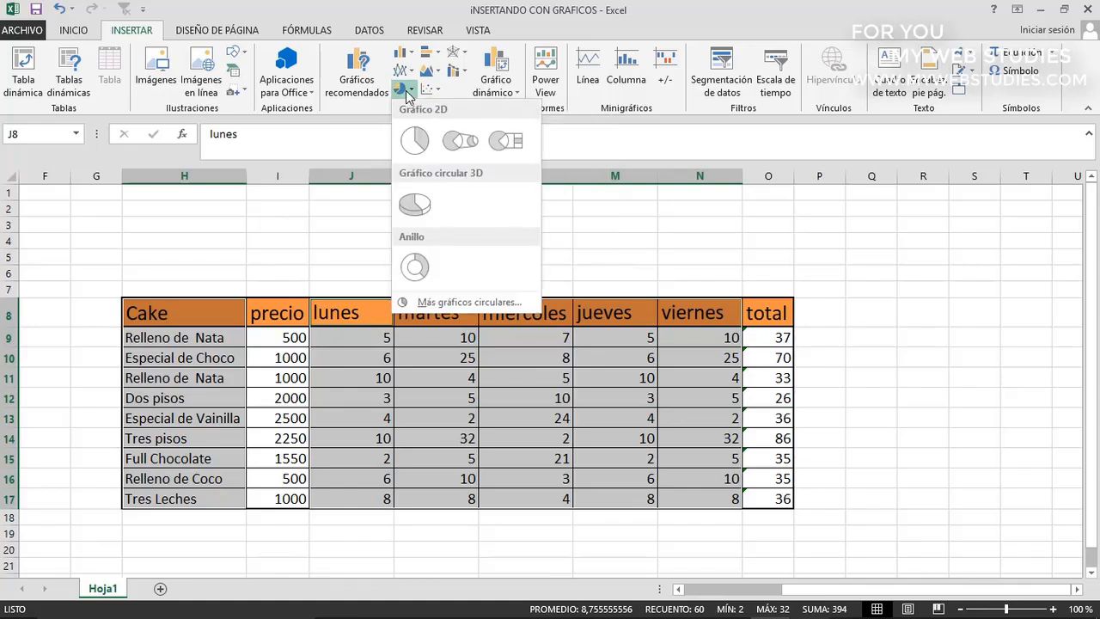
{"action": "left_click", "coordinate": [415, 207]}
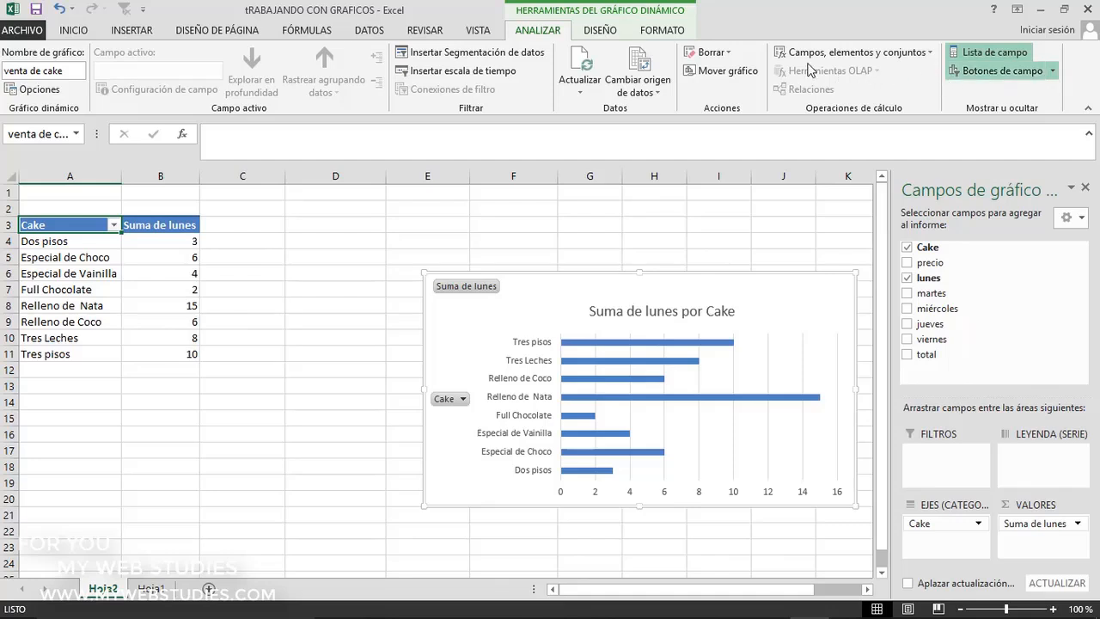
Review the elements that can be added to the Suma de lunes por Cake chart, including its Leyenda positions, without adding any
{"action": "left_click", "coordinate": [601, 30]}
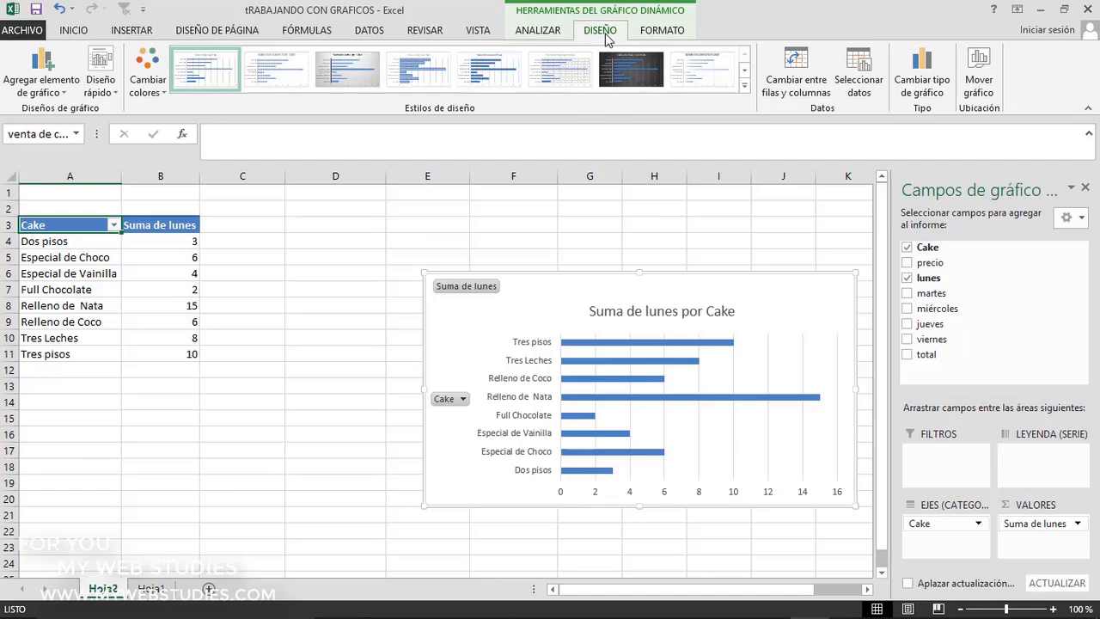
{"action": "left_click", "coordinate": [47, 73]}
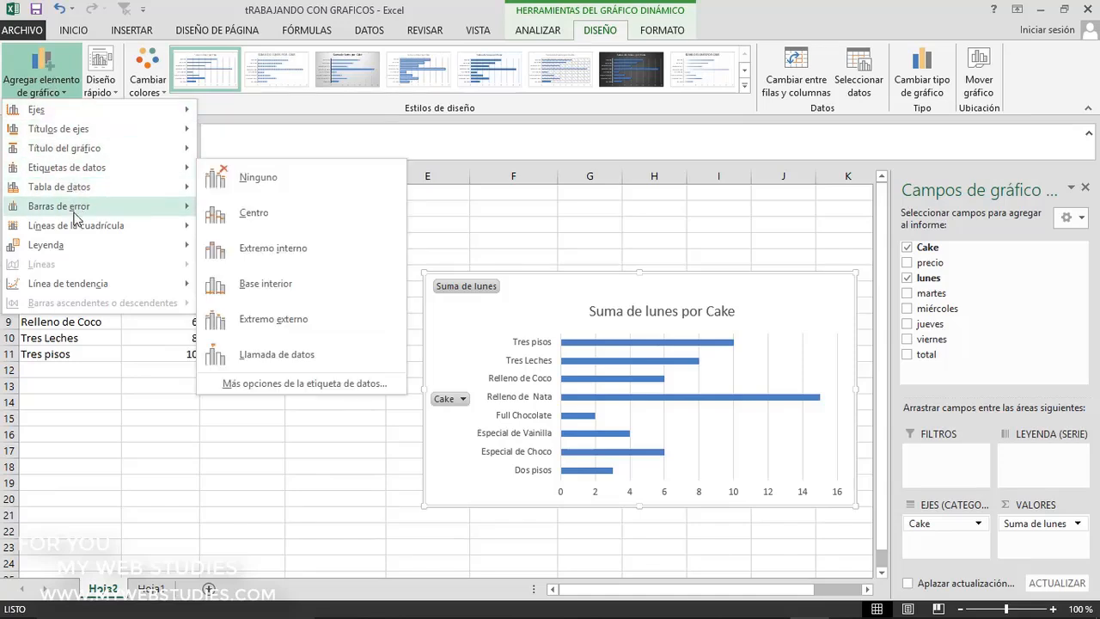
{"action": "mouse_move", "coordinate": [75, 247]}
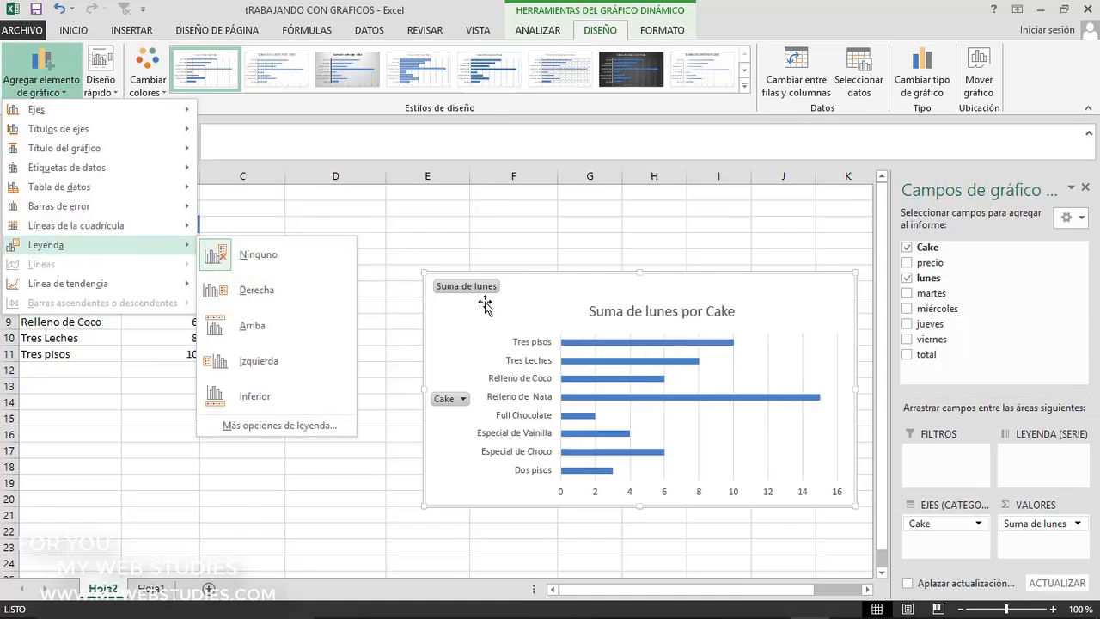
{"action": "left_click", "coordinate": [820, 310]}
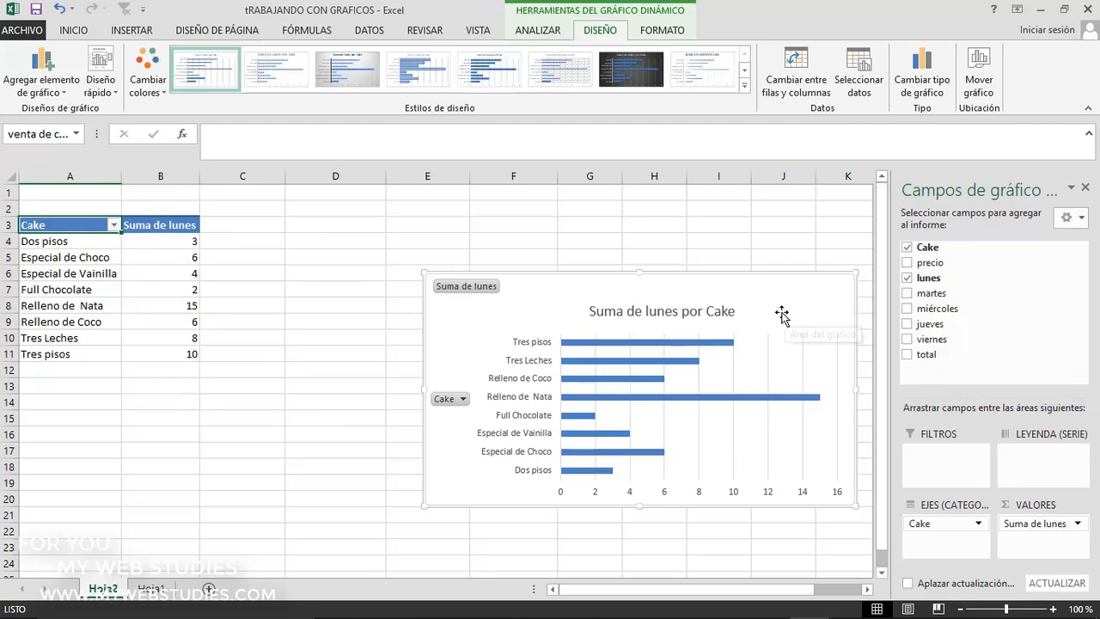
Move the Suma de lunes por Cake chart left to start in column D and check its list of chart elements
{"action": "left_click_drag", "start_coordinate": [779, 313], "coordinate": [709, 314]}
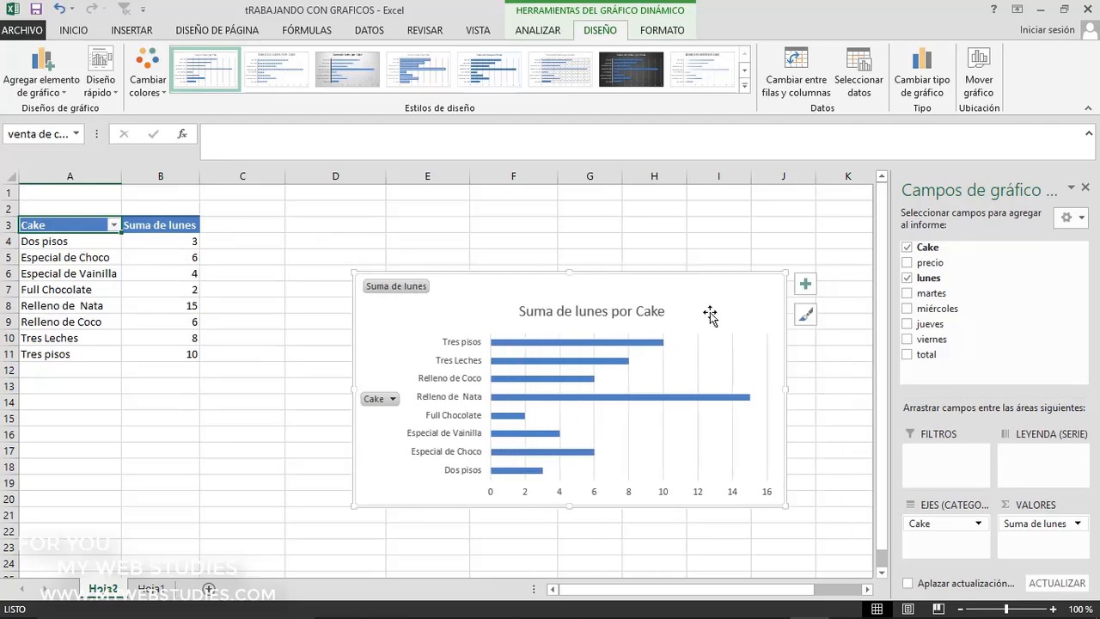
{"action": "left_click", "coordinate": [805, 286]}
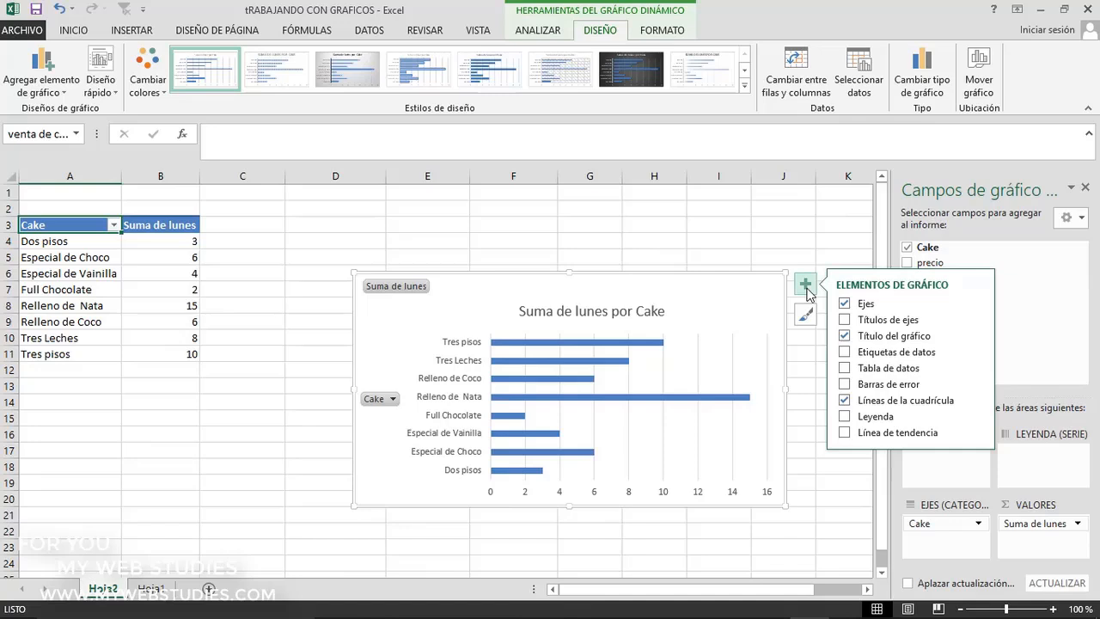
{"action": "left_click", "coordinate": [805, 289]}
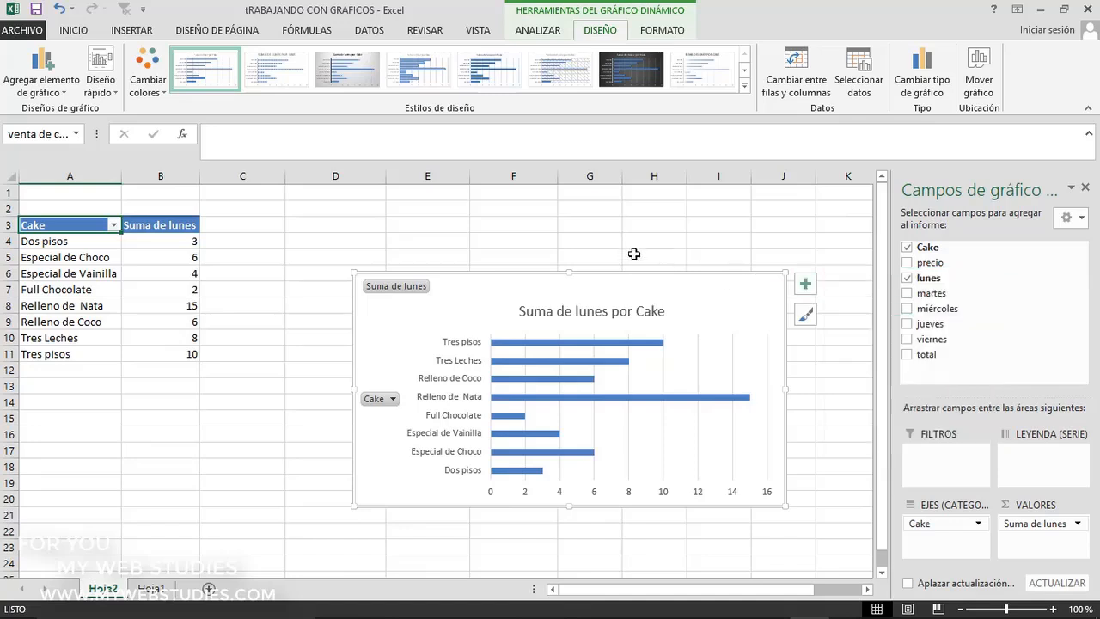
Review the quick layouts, styles and color palettes available for the Suma de lunes por Cake chart without applying any
{"action": "left_click", "coordinate": [103, 82]}
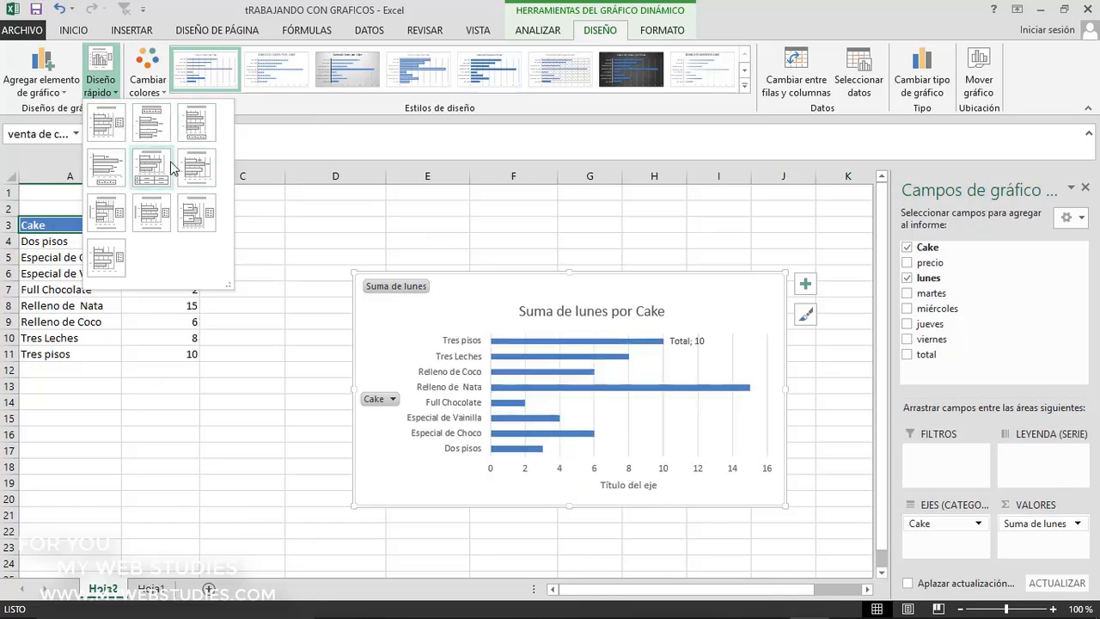
{"action": "left_click", "coordinate": [146, 79]}
{"action": "left_click", "coordinate": [146, 79]}
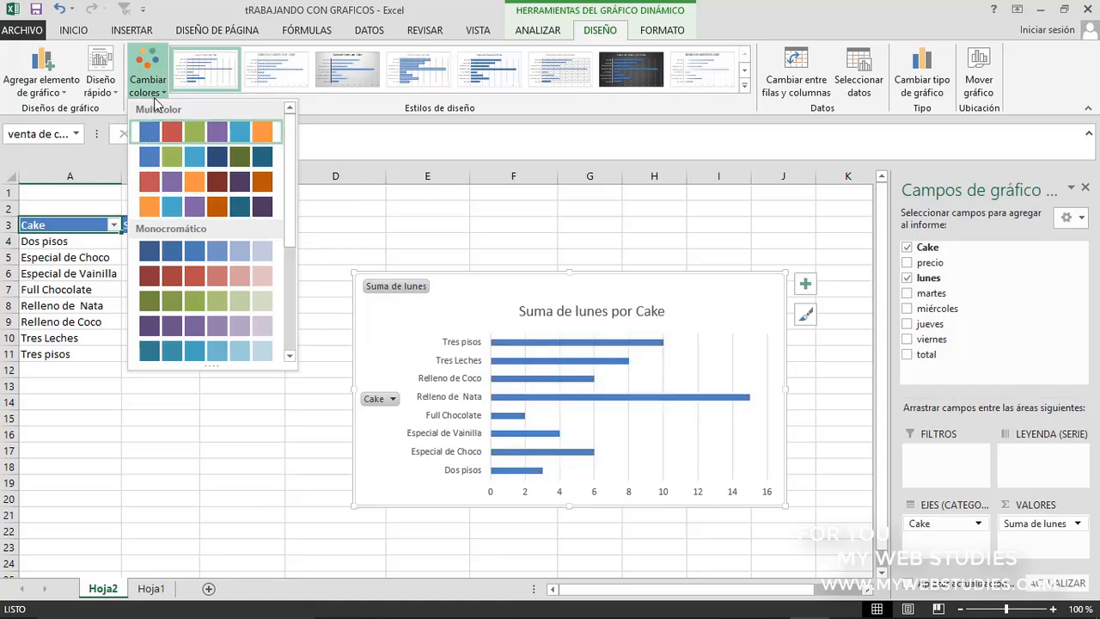
{"action": "left_click", "coordinate": [806, 315]}
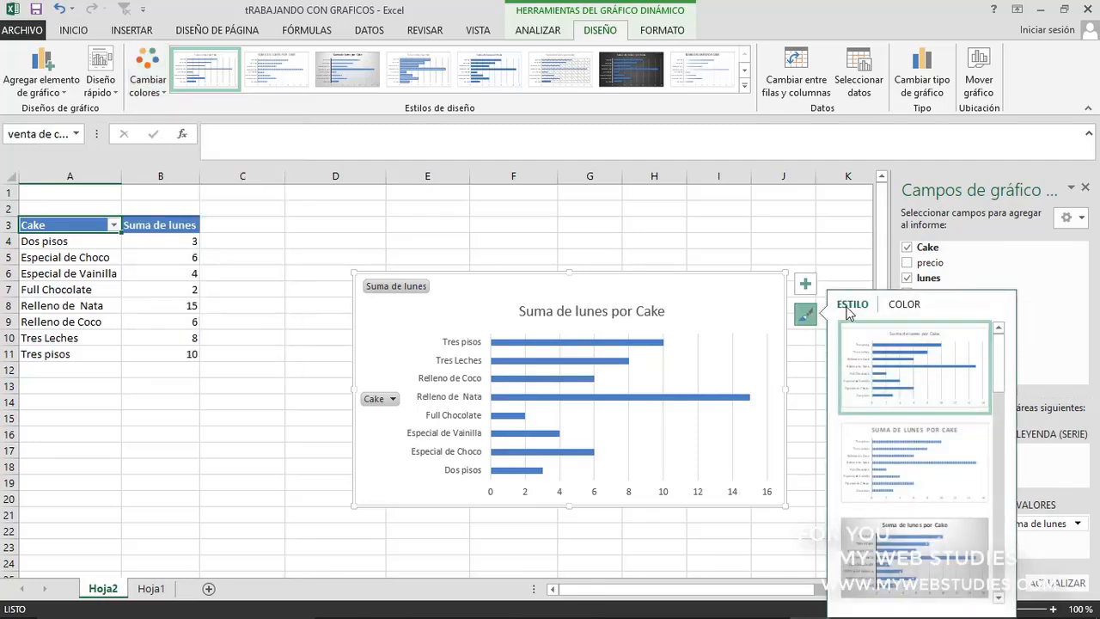
{"action": "left_click", "coordinate": [902, 308]}
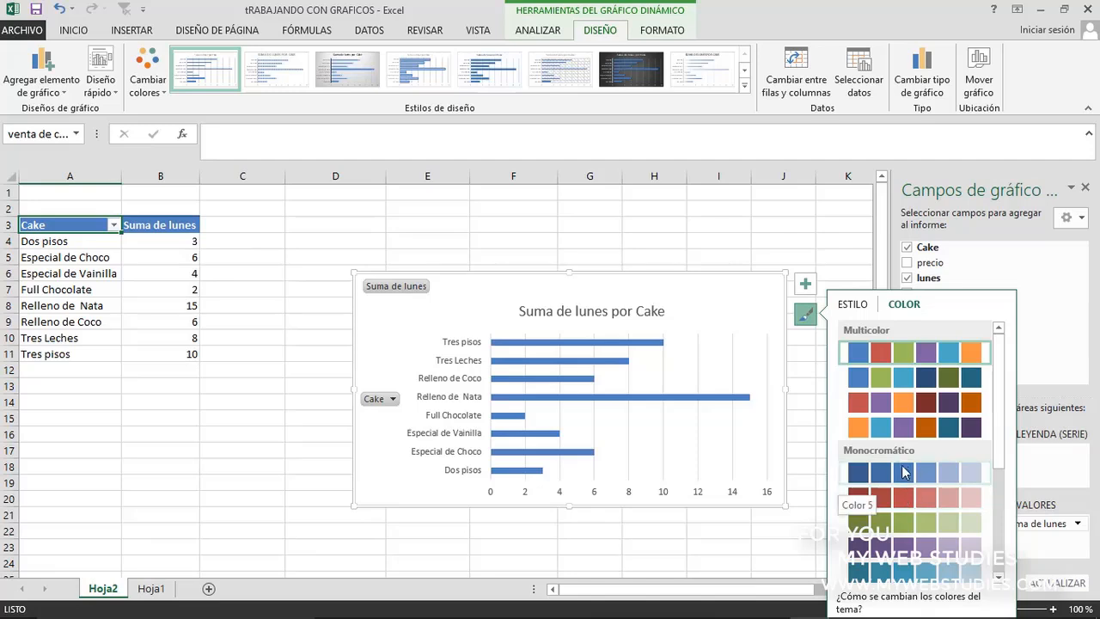
Check the chart style list, try switching rows and columns in the Suma de lunes por Cake chart, and switch them back
{"action": "left_click", "coordinate": [864, 307]}
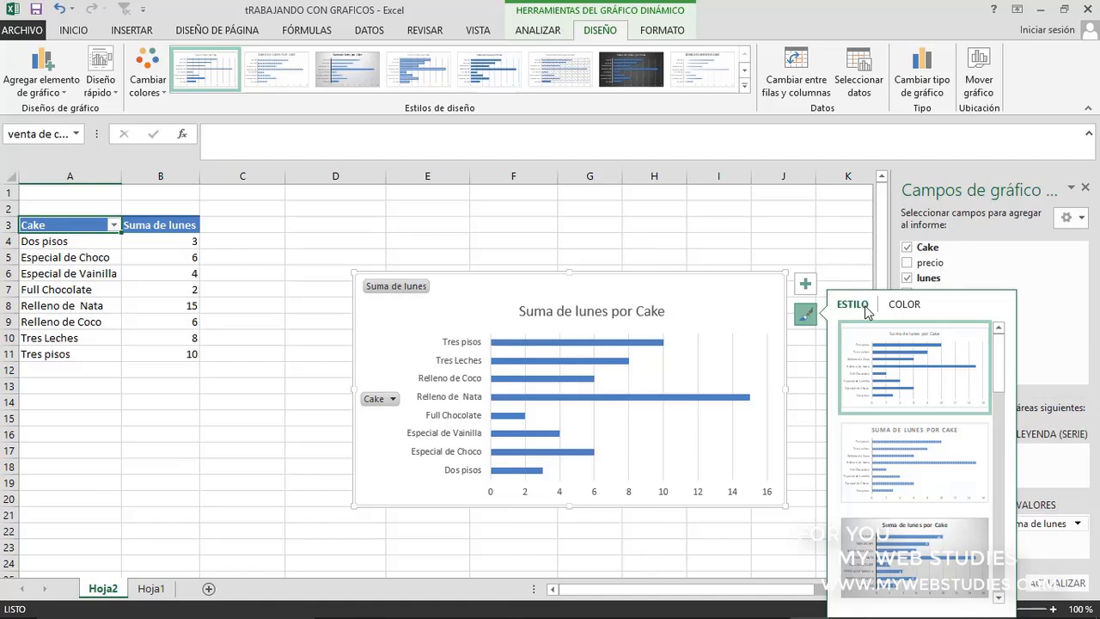
{"action": "left_click", "coordinate": [806, 316]}
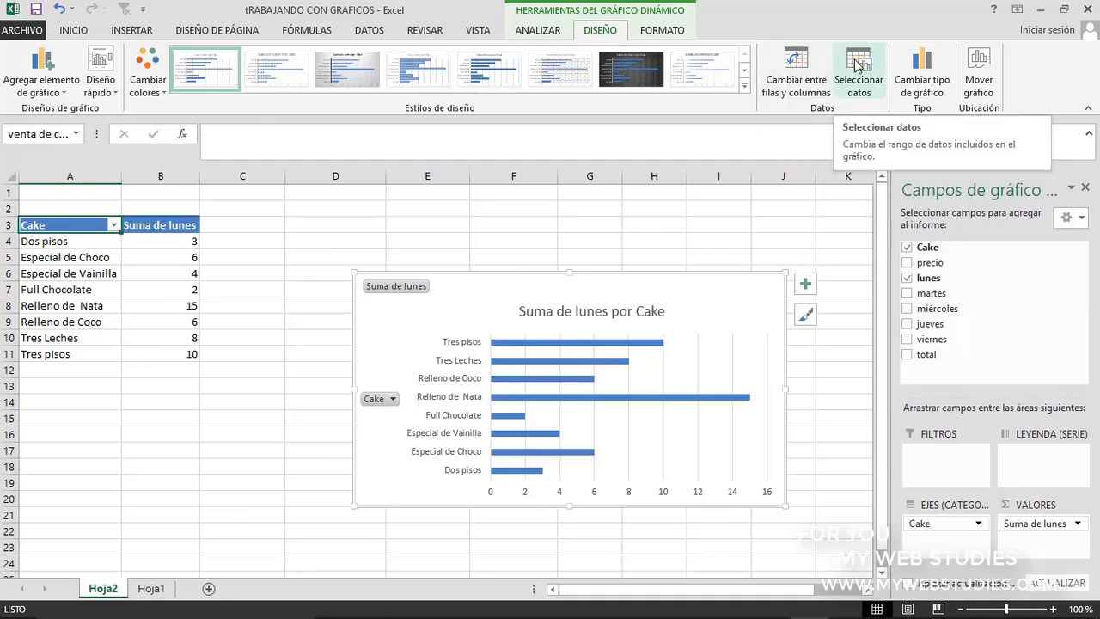
{"action": "left_click", "coordinate": [801, 69]}
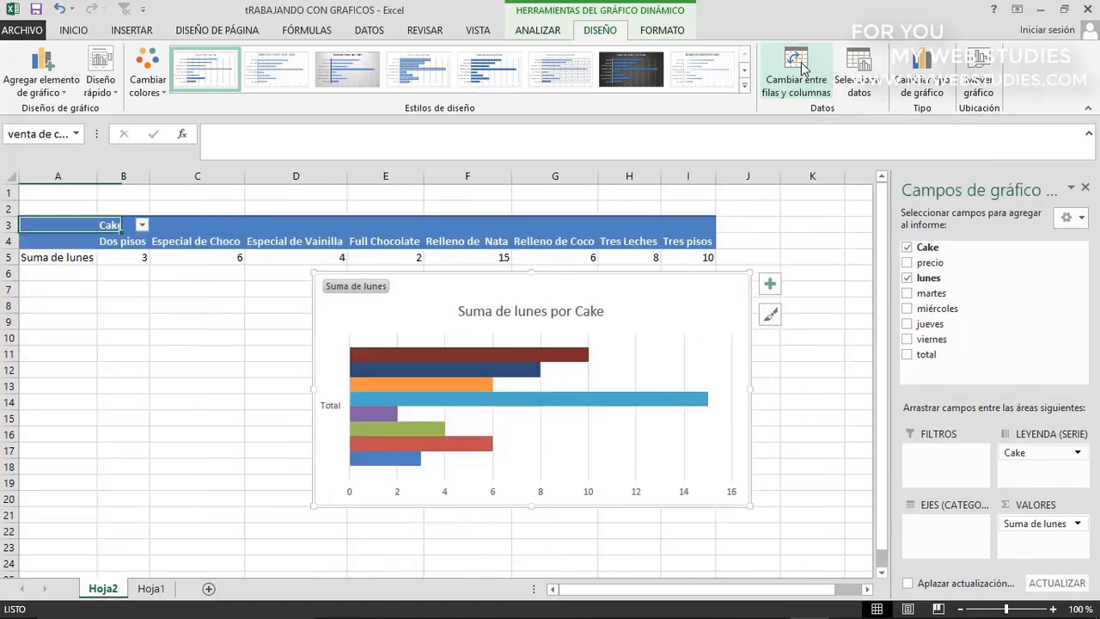
{"action": "left_click", "coordinate": [801, 69]}
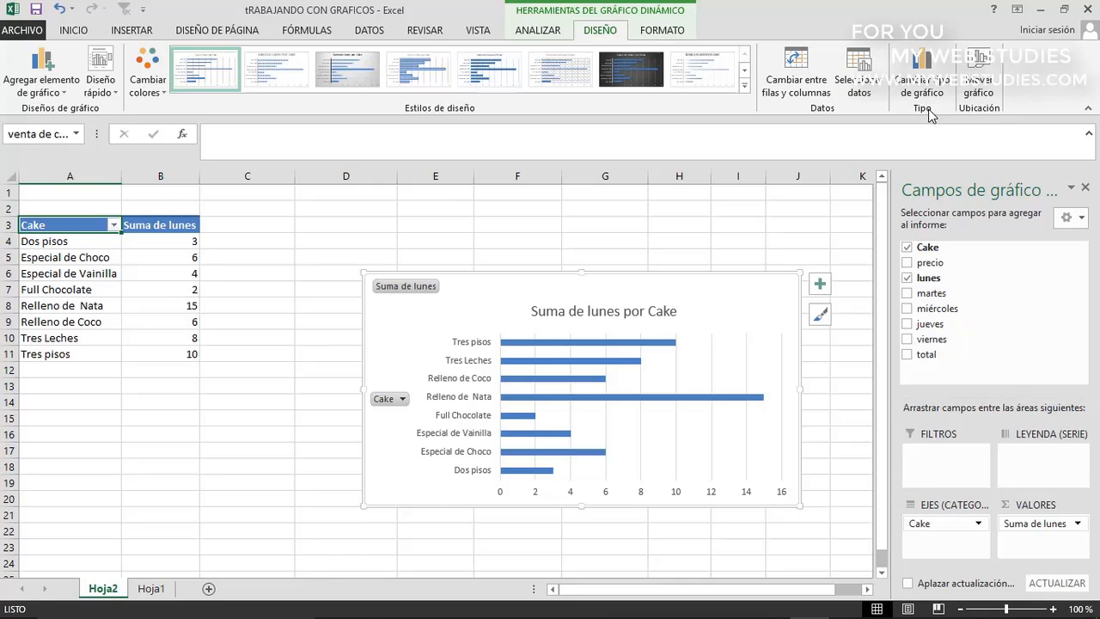
Review the chart types offered for the Suma de lunes por Cake chart without changing its type
{"action": "left_click", "coordinate": [923, 76]}
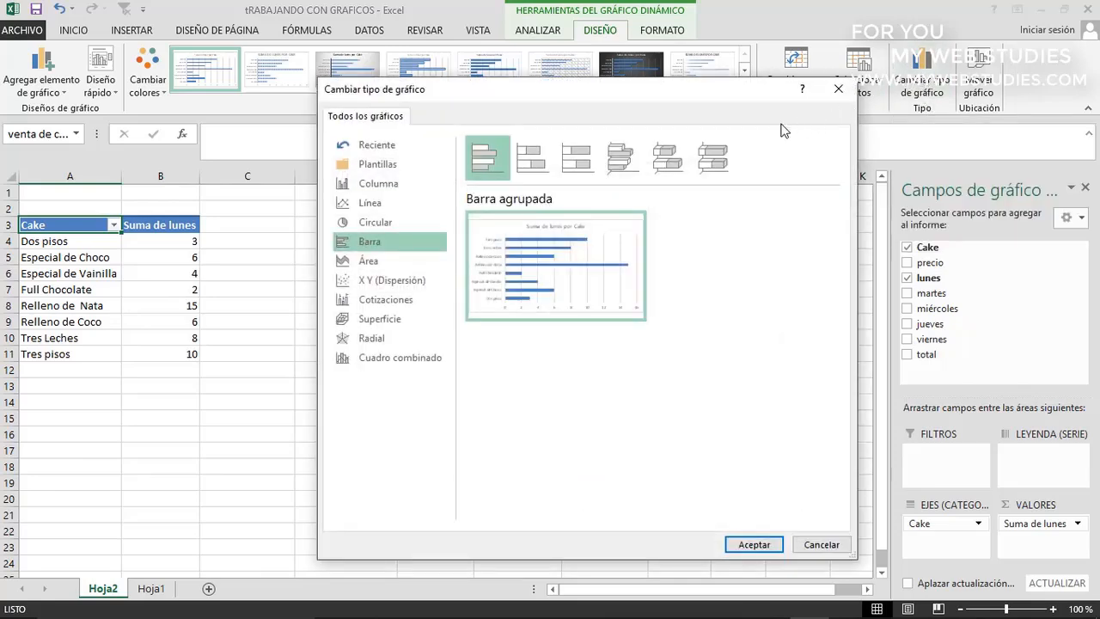
{"action": "mouse_move", "coordinate": [536, 227]}
{"action": "left_click", "coordinate": [823, 545]}
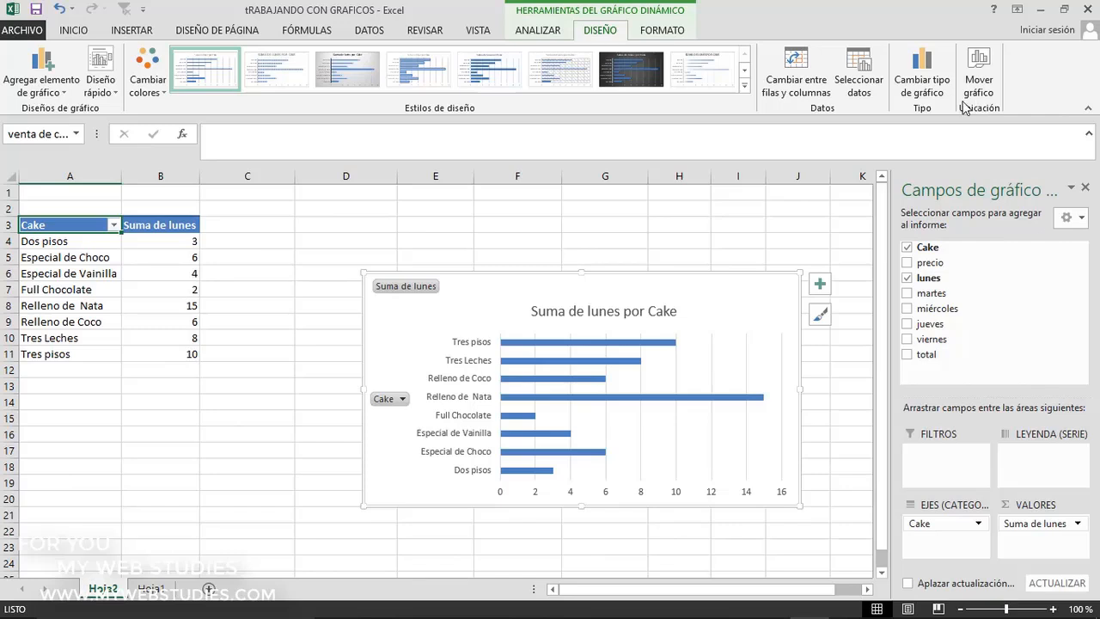
Review the formatting options for the Suma de lunes por Cake chart, including its selectable elements and shape styles, without applying any
{"action": "left_click", "coordinate": [663, 31]}
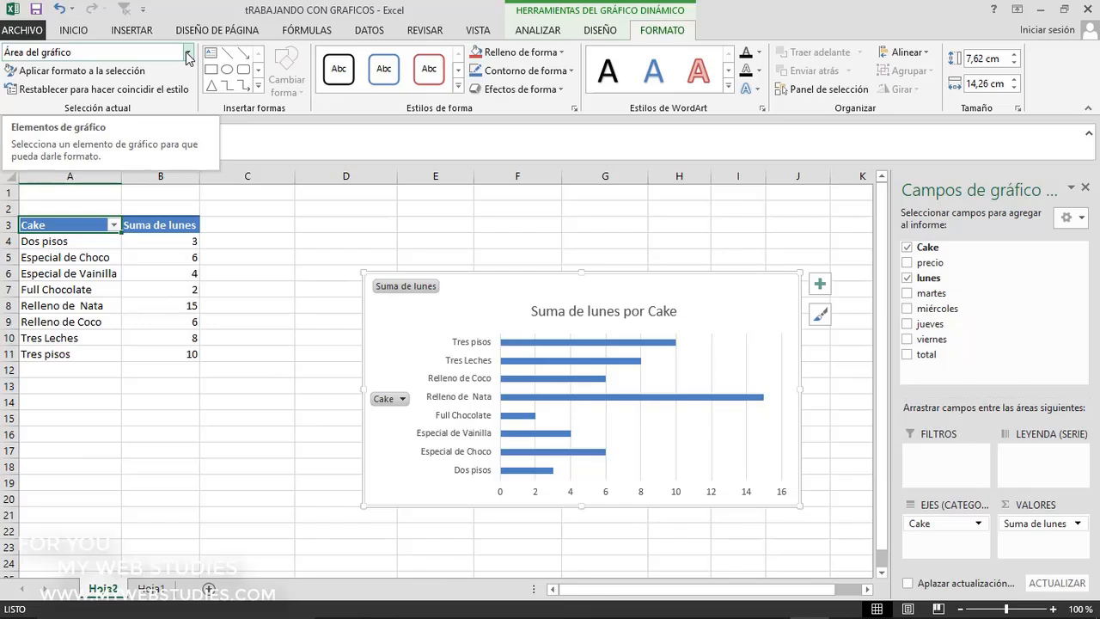
{"action": "left_click", "coordinate": [189, 55]}
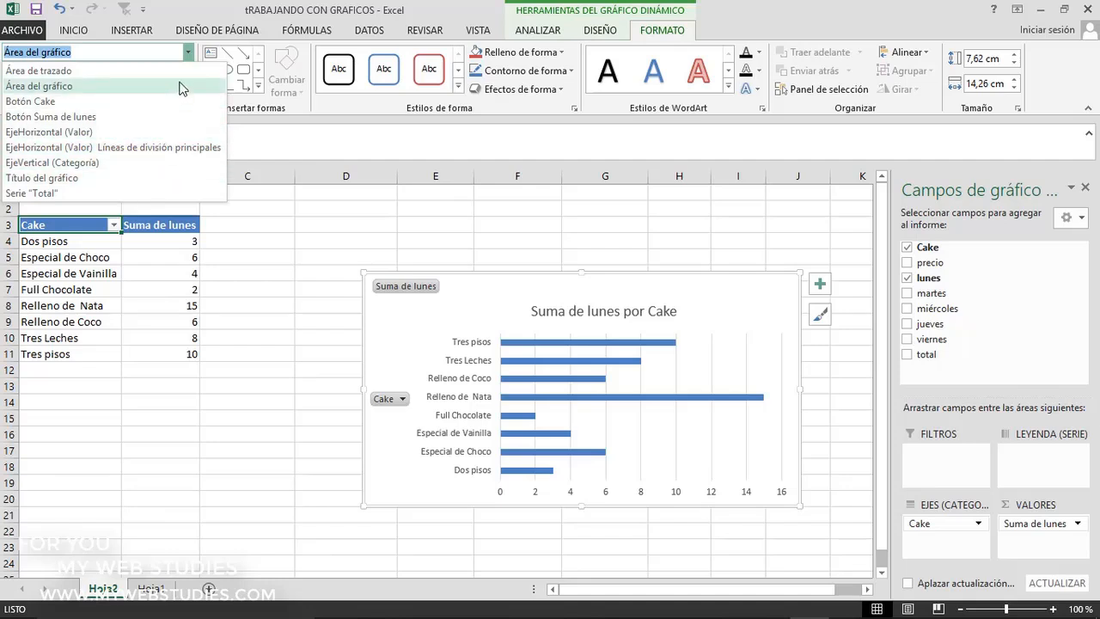
{"action": "left_click", "coordinate": [188, 55]}
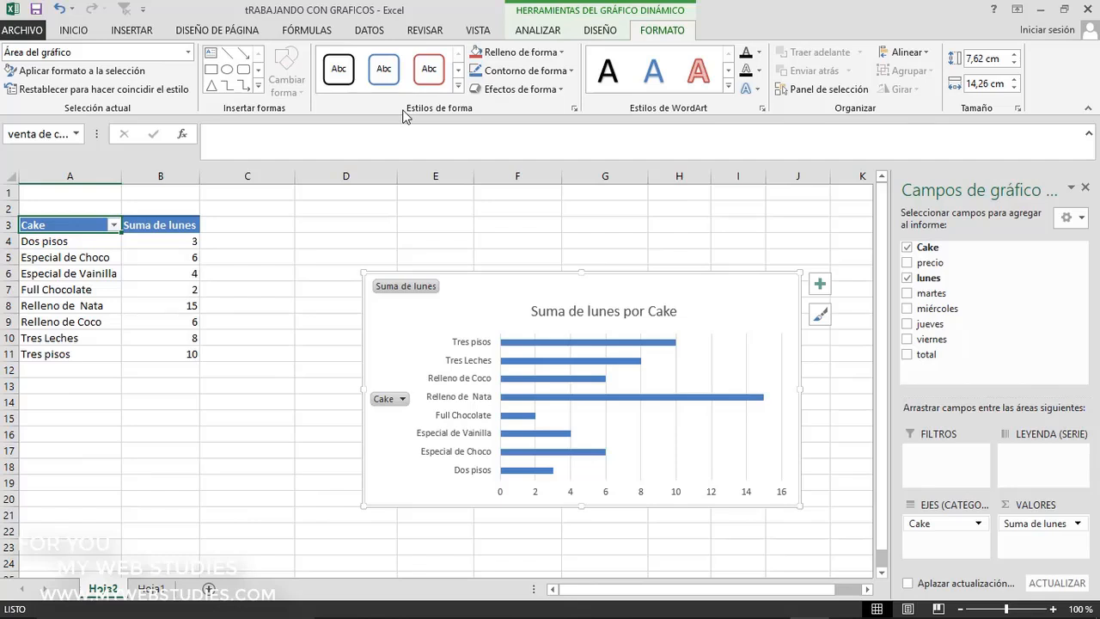
{"action": "left_click", "coordinate": [457, 90]}
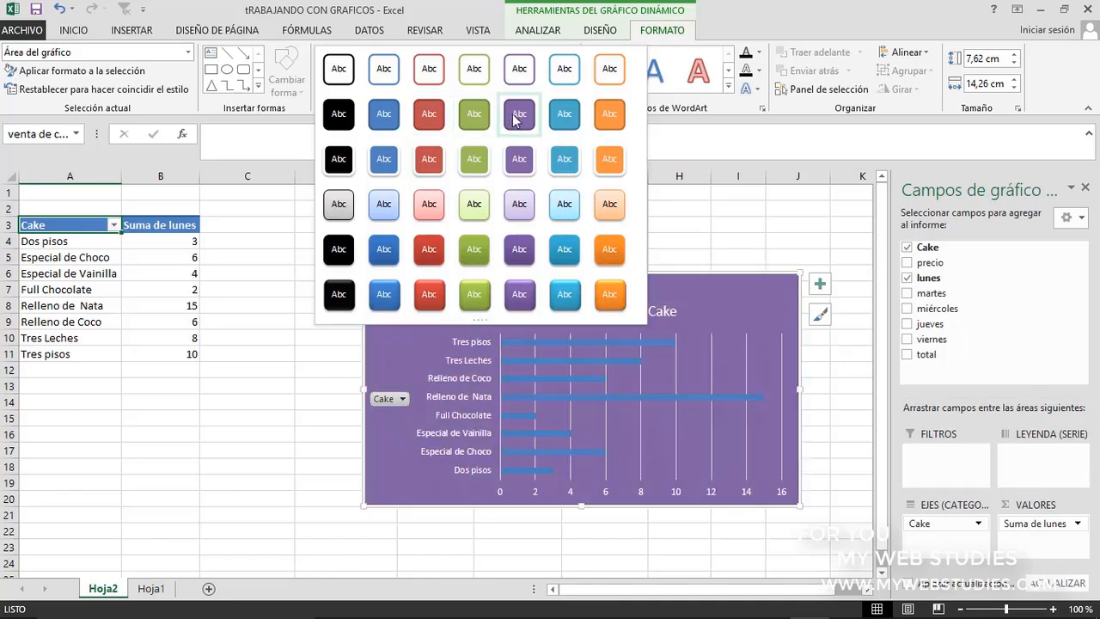
{"action": "left_click", "coordinate": [666, 116]}
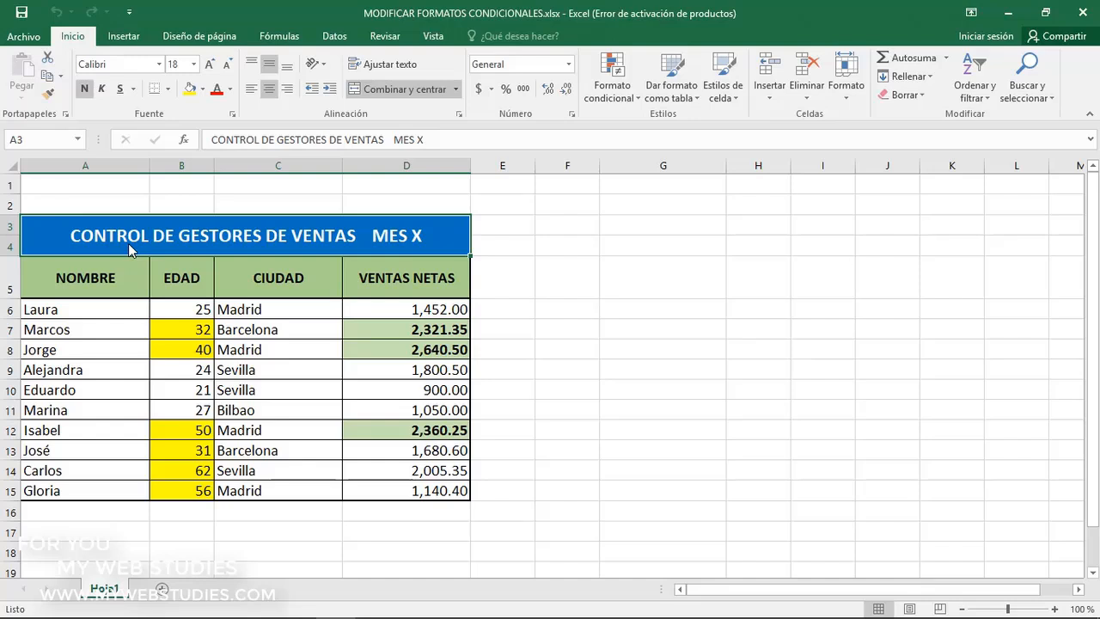
In MODIFICAR FORMATOS CONDICIONALES.xlsx, select the EDAD values B6:B15 and list the conditional formatting rules for the whole sheet (Esta hoja)
{"action": "left_click", "coordinate": [188, 292]}
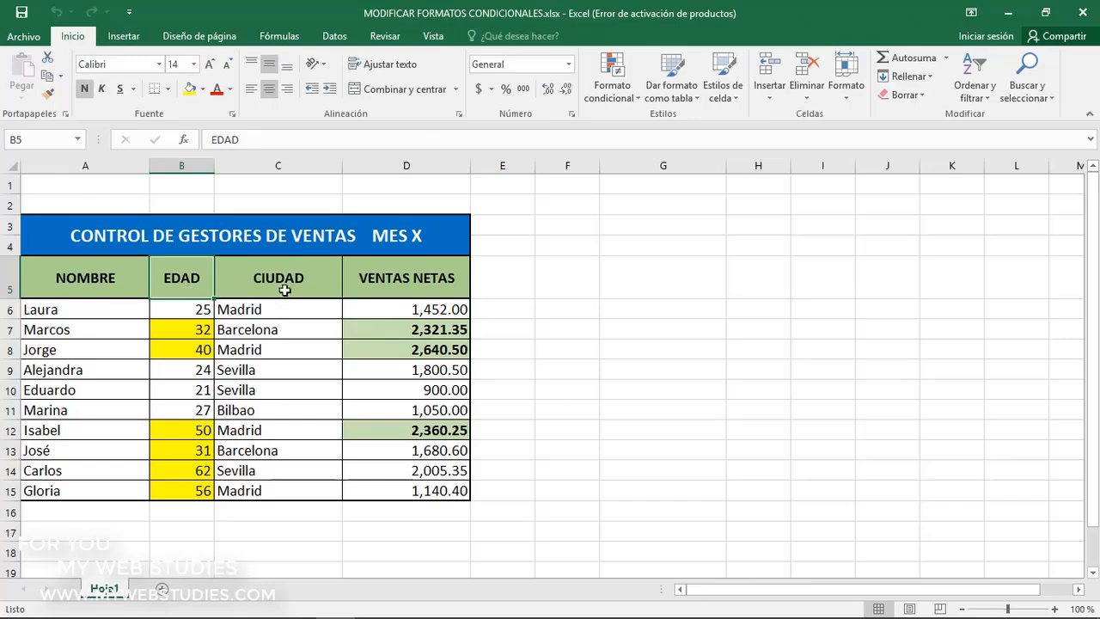
{"action": "left_click", "coordinate": [369, 291]}
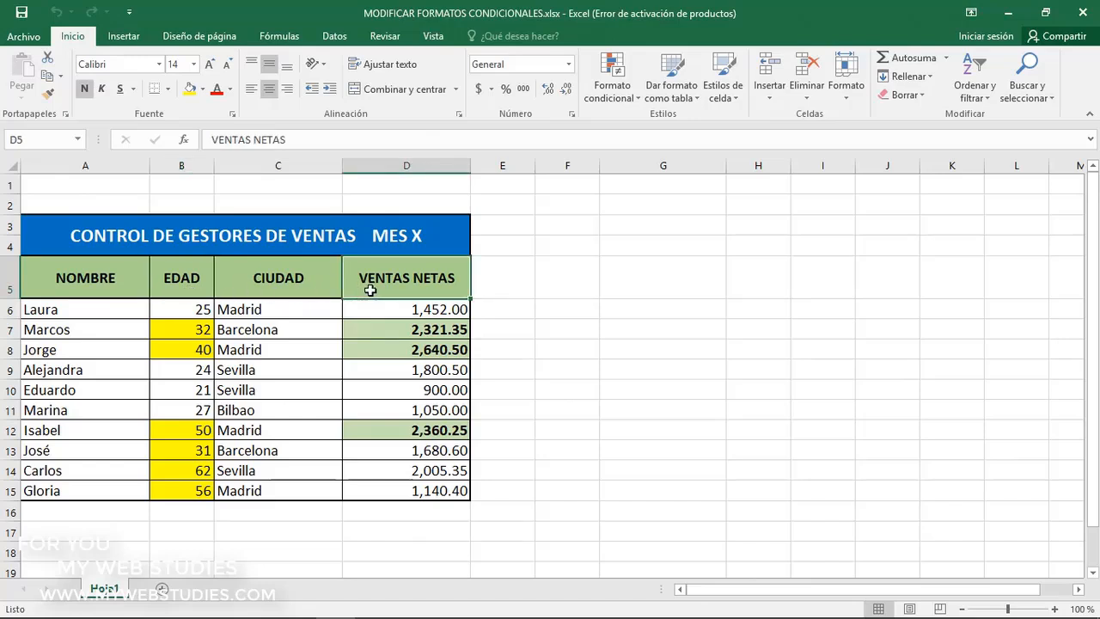
{"action": "left_click_drag", "start_coordinate": [197, 311], "coordinate": [195, 486]}
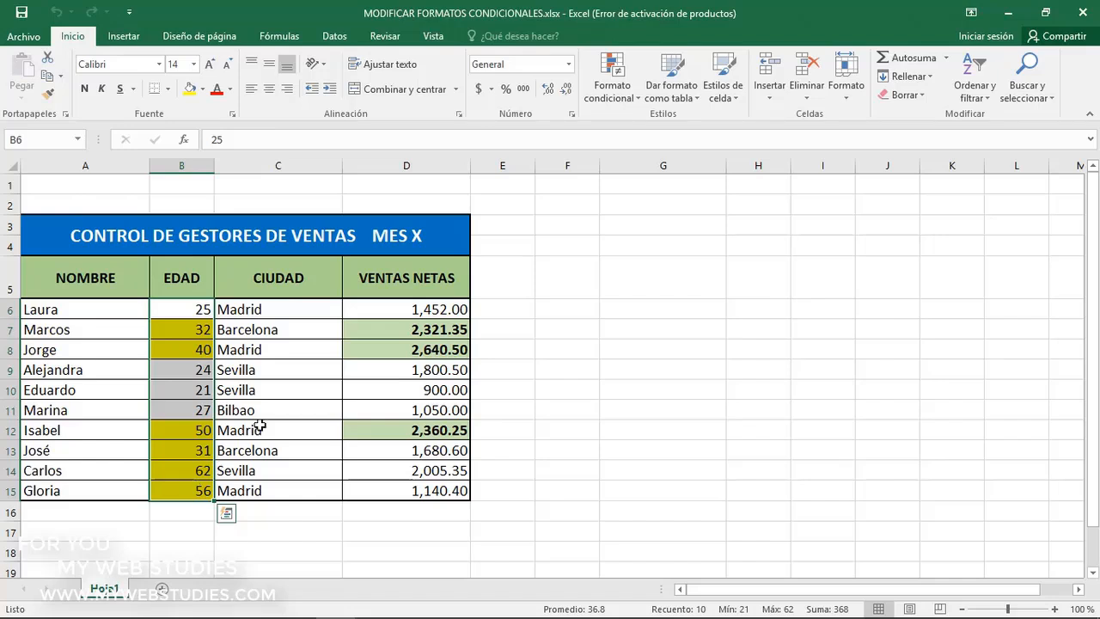
{"action": "left_click", "coordinate": [608, 97]}
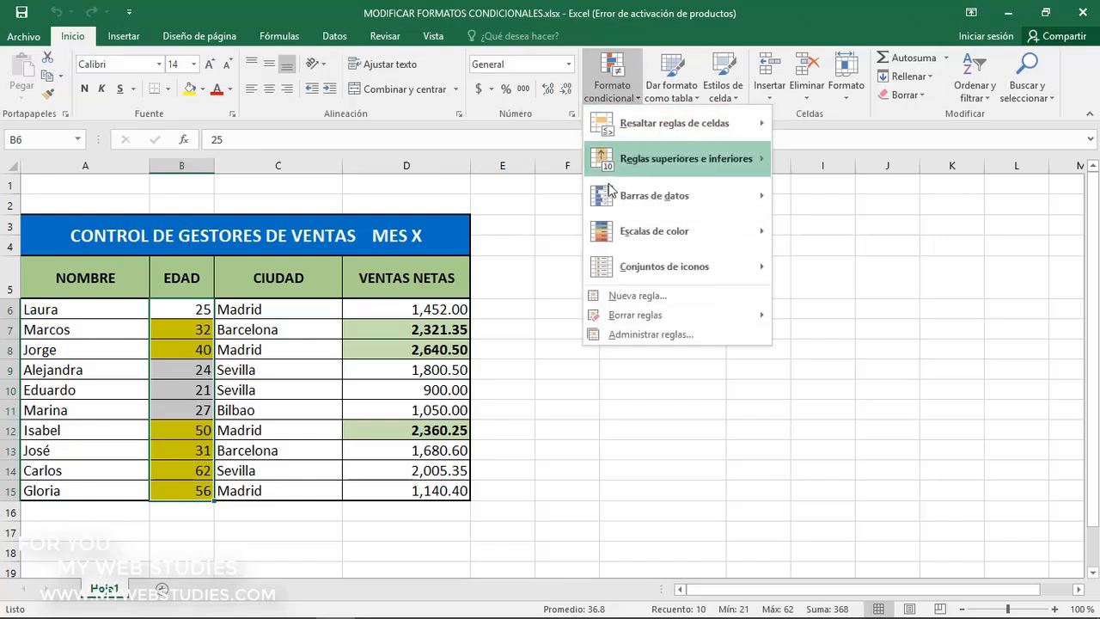
{"action": "left_click", "coordinate": [602, 337]}
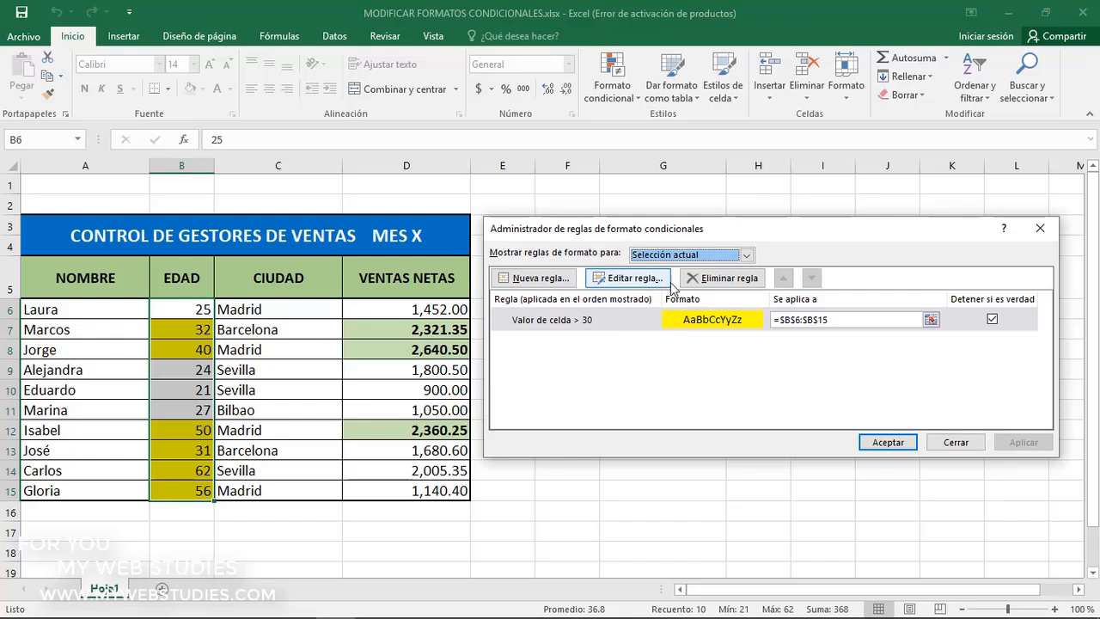
{"action": "left_click", "coordinate": [746, 255]}
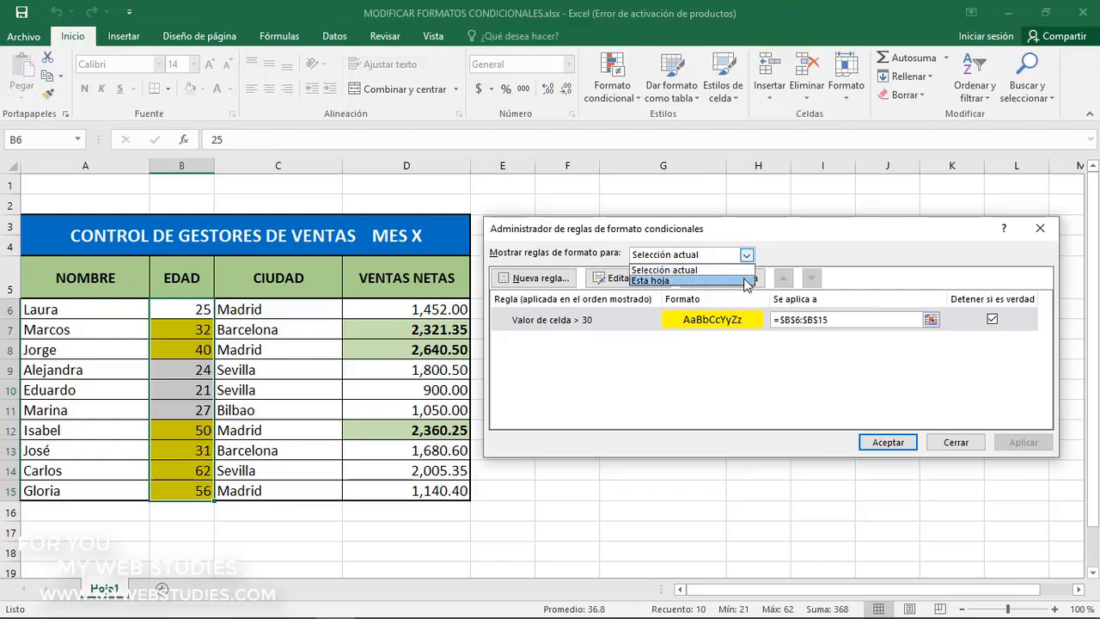
{"action": "left_click", "coordinate": [746, 284]}
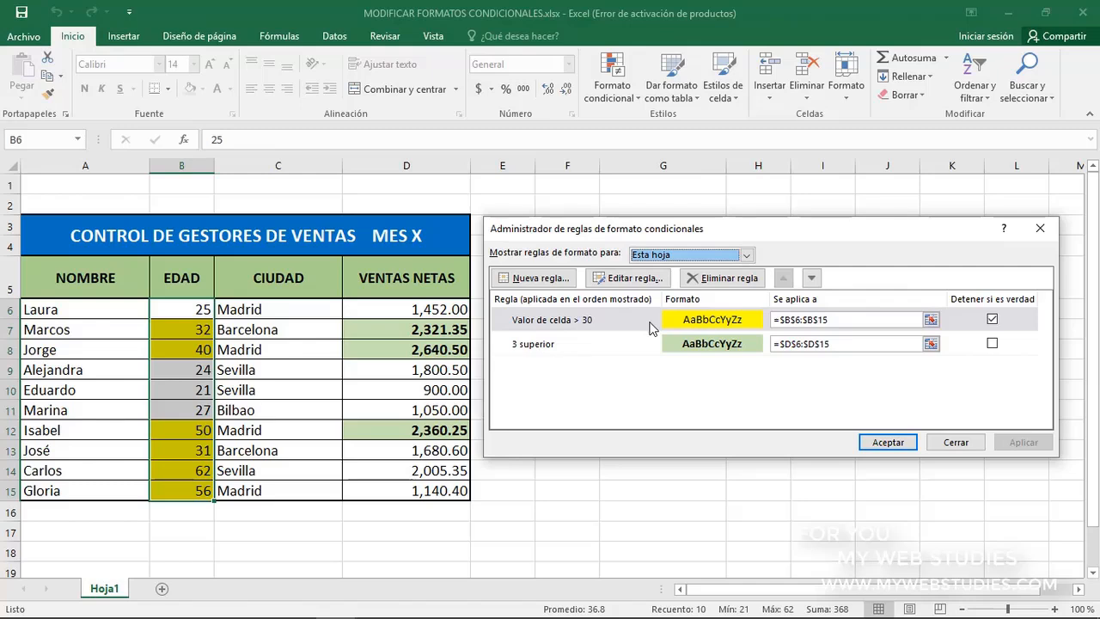
Change the fill of the "Valor de celda > 30" rule on the EDAD column to light blue and apply it
{"action": "left_click", "coordinate": [711, 322]}
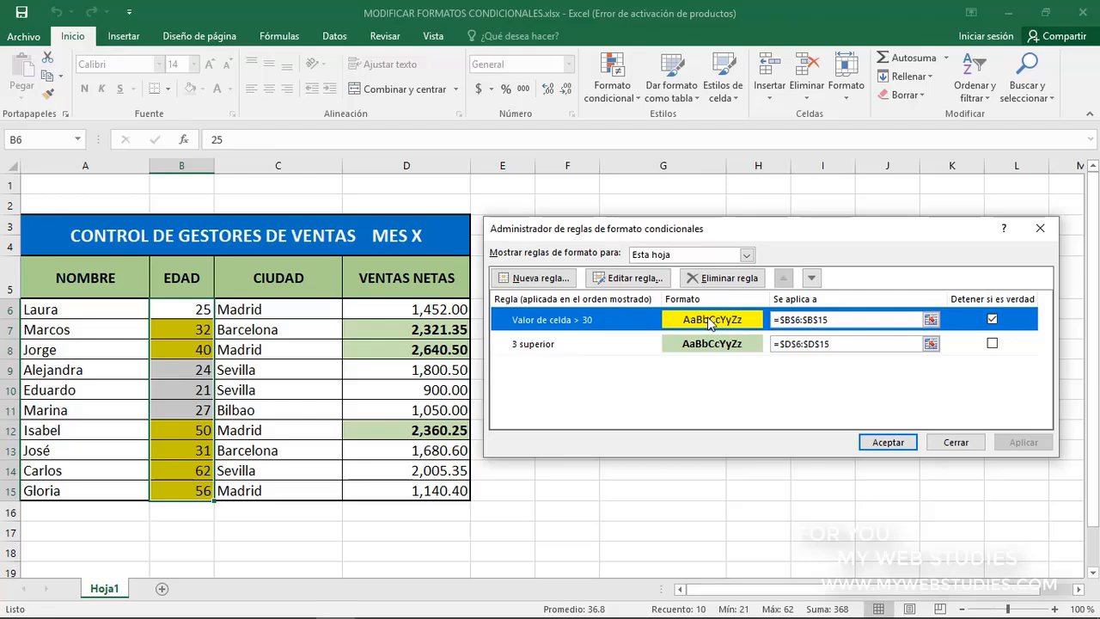
{"action": "left_click", "coordinate": [634, 278]}
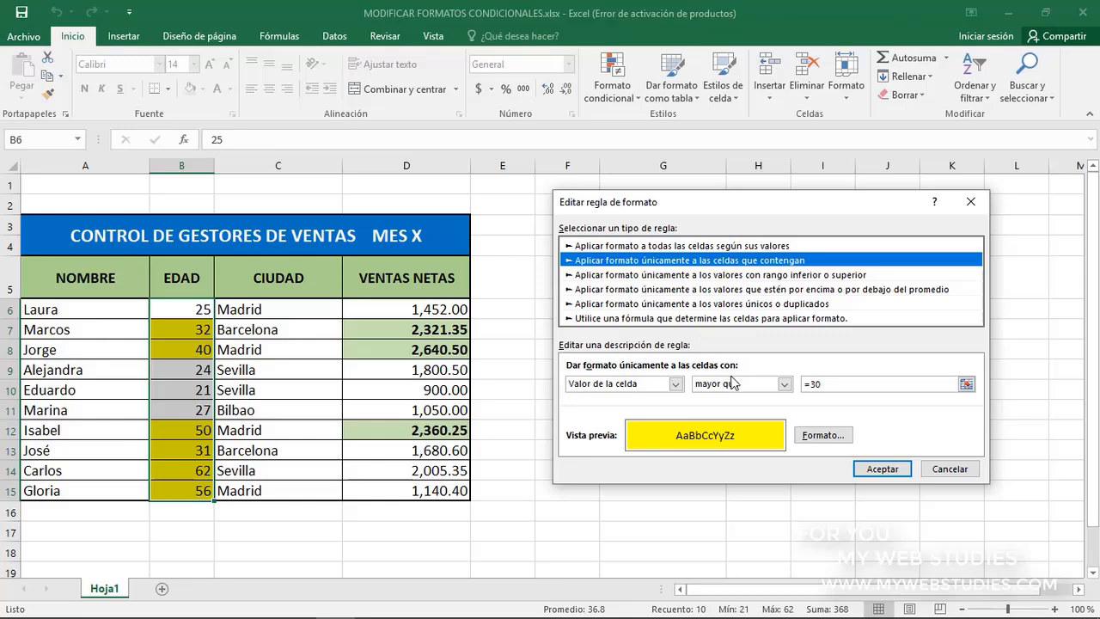
{"action": "left_click", "coordinate": [809, 437]}
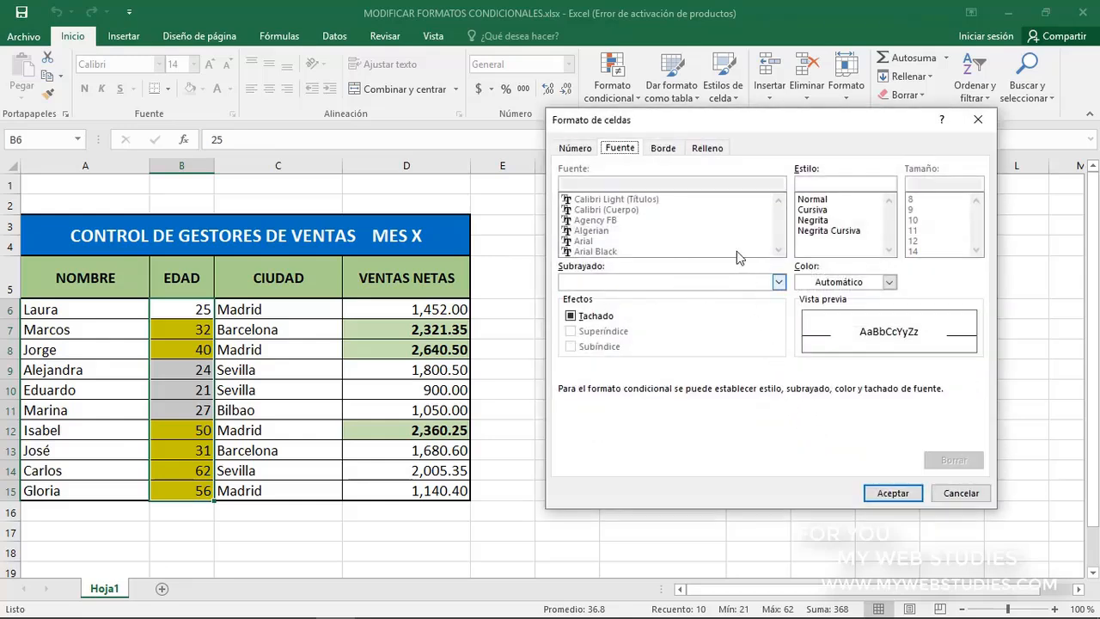
{"action": "left_click", "coordinate": [708, 147]}
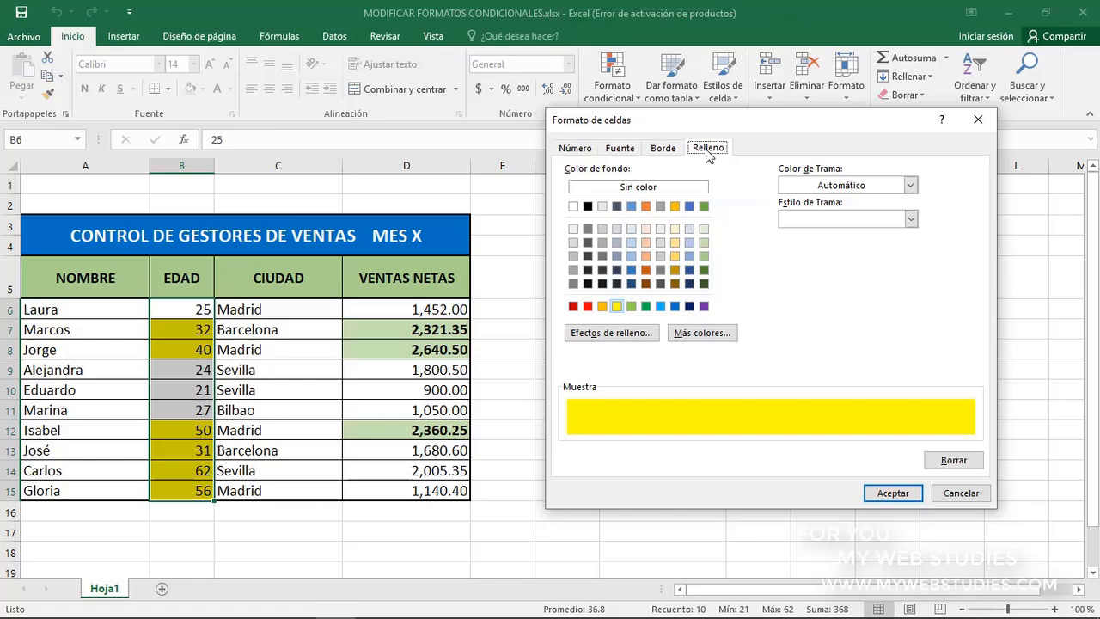
{"action": "left_click", "coordinate": [659, 305]}
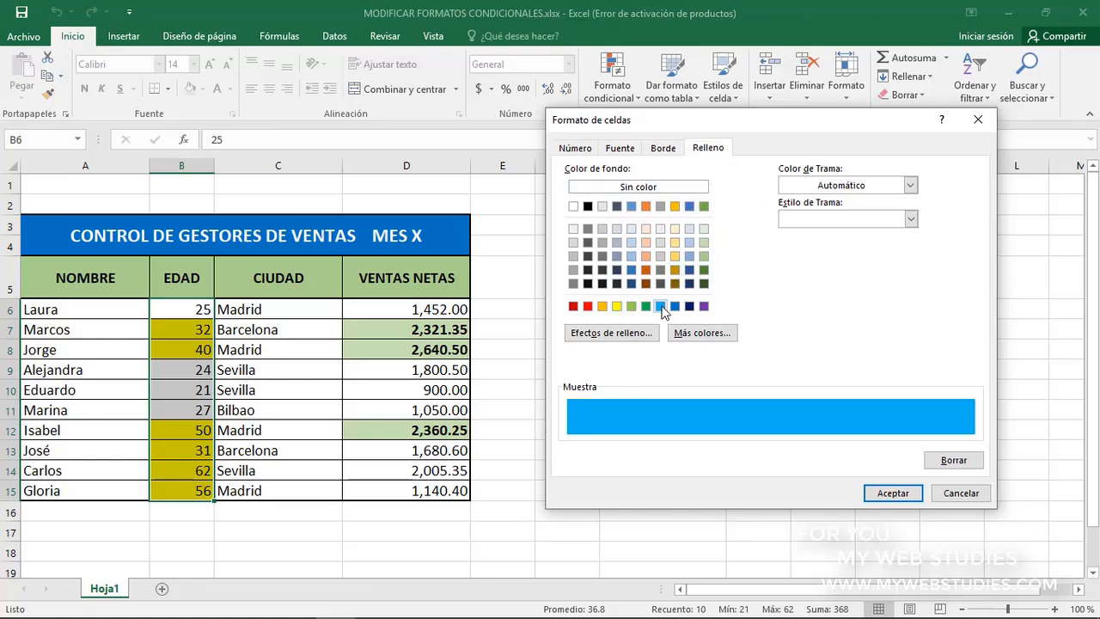
{"action": "left_click", "coordinate": [886, 493]}
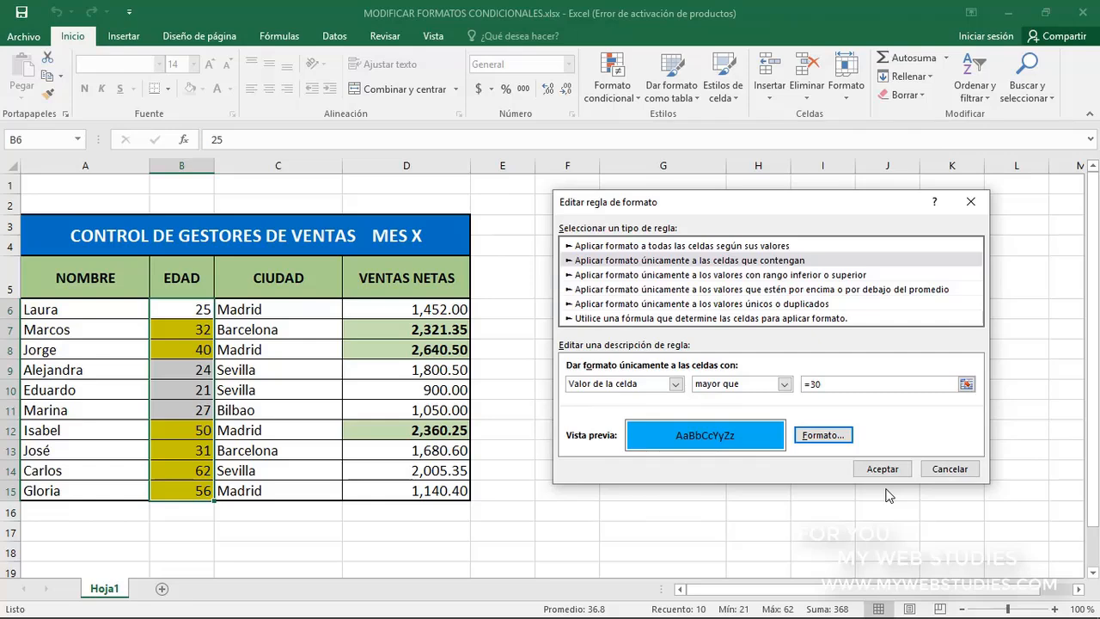
{"action": "left_click", "coordinate": [885, 470]}
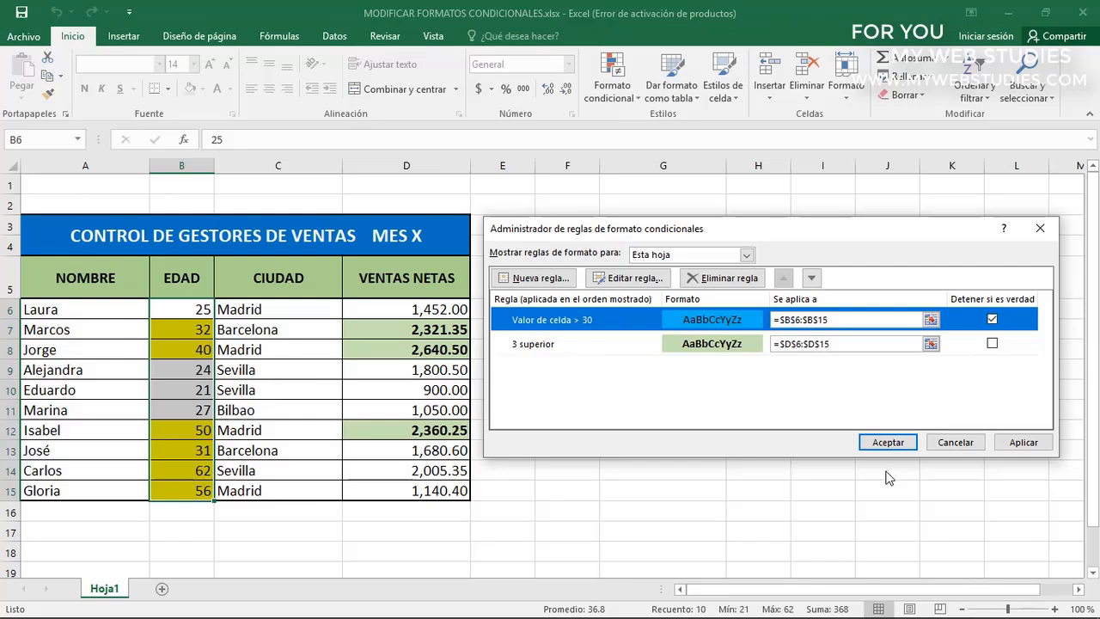
{"action": "left_click", "coordinate": [1012, 444]}
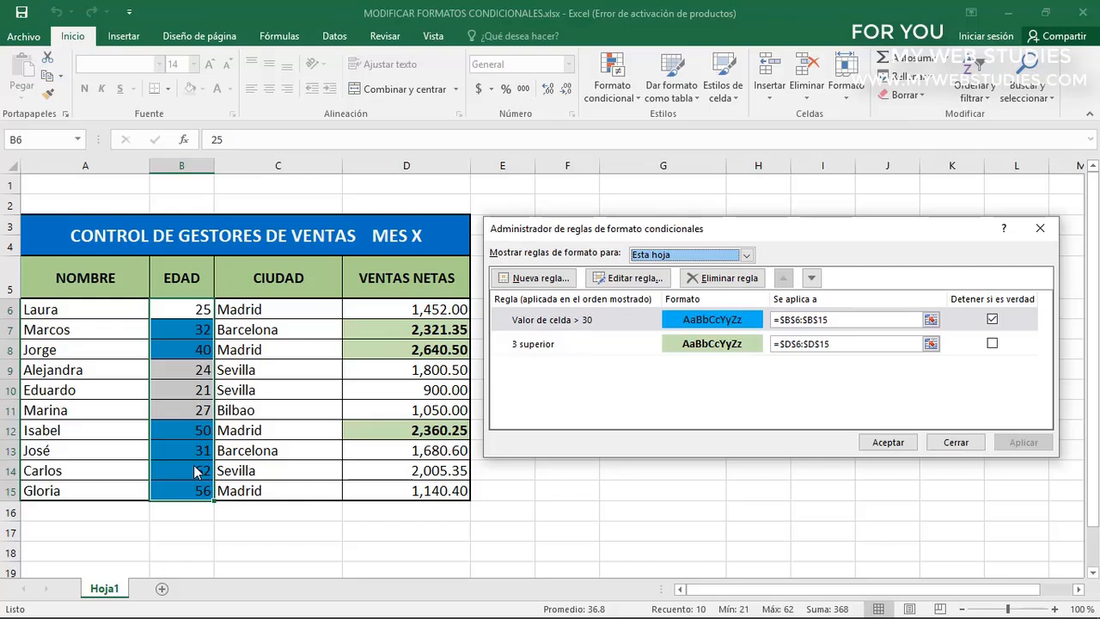
Edit the "3 superior" rule on the VENTAS NETAS column so that it formats the bottom (Abajo) 5 values
{"action": "double_click", "coordinate": [625, 345]}
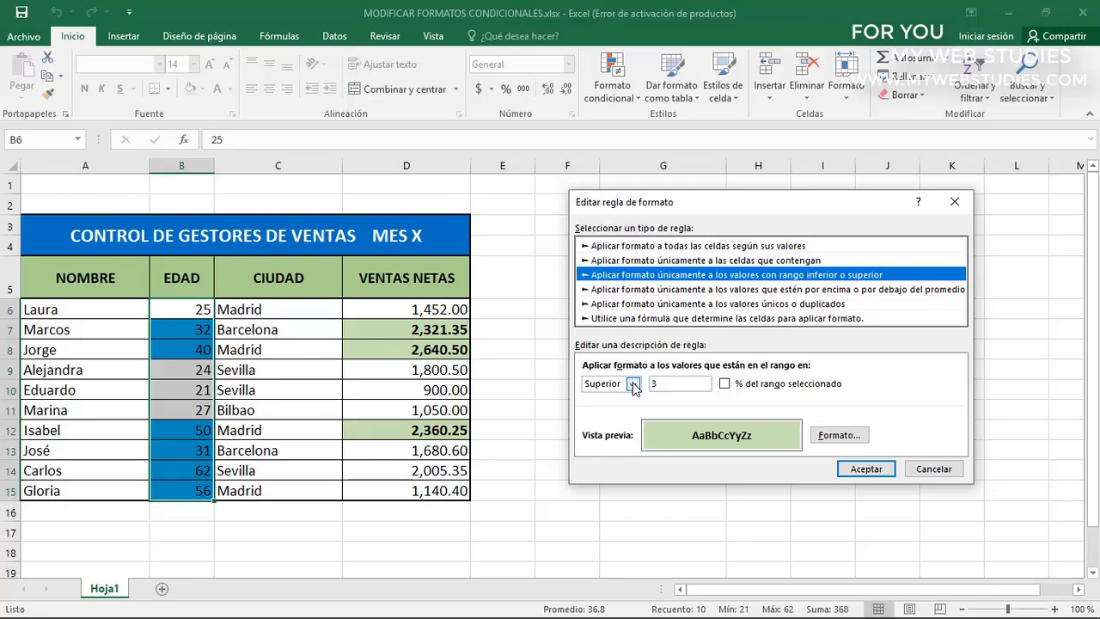
{"action": "left_click", "coordinate": [632, 386]}
{"action": "left_click", "coordinate": [633, 410]}
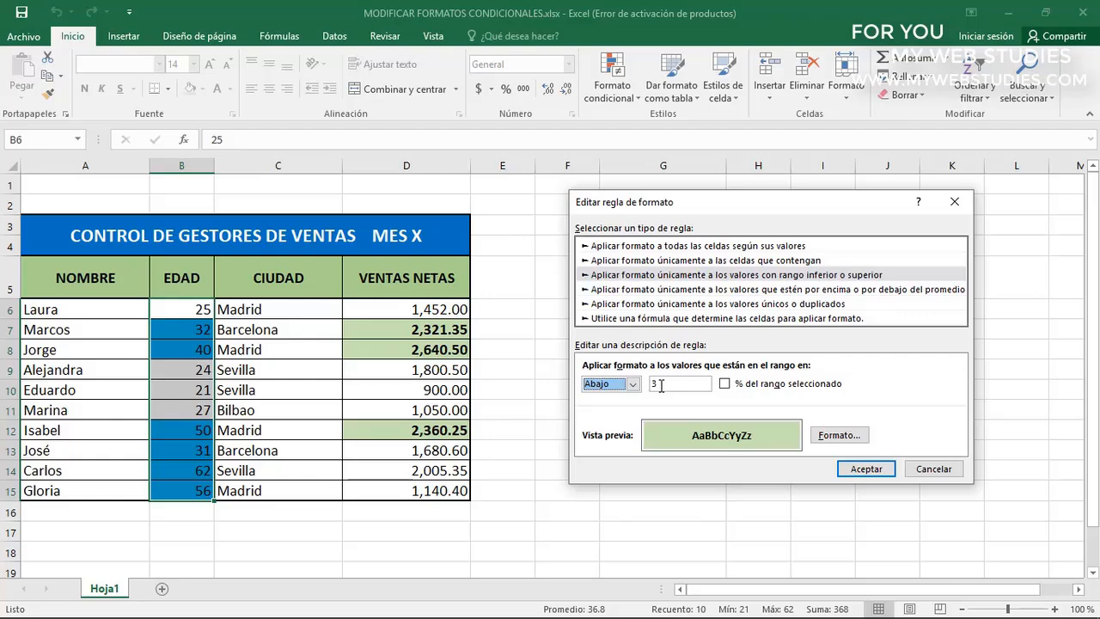
{"action": "double_click", "coordinate": [660, 386]}
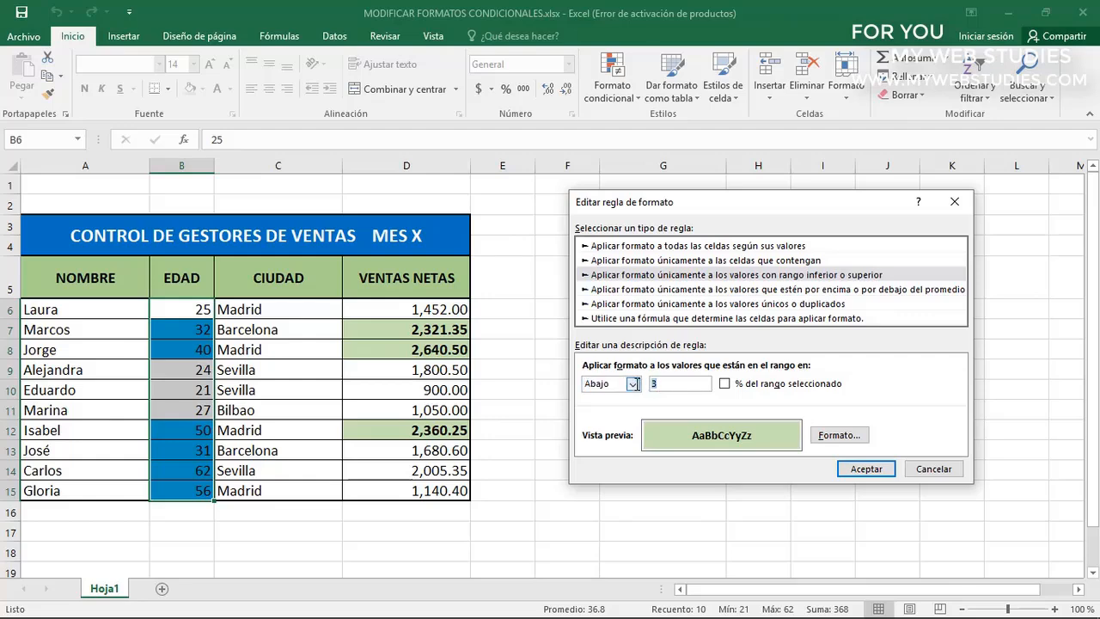
{"action": "type", "text": "5"}
{"action": "left_click", "coordinate": [857, 472]}
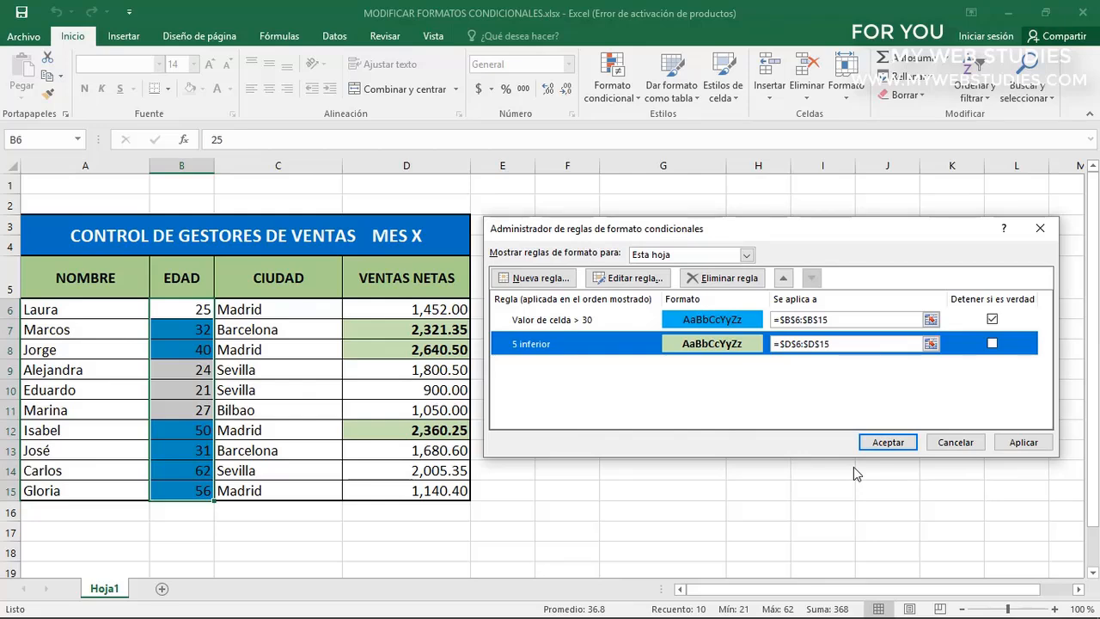
{"action": "left_click", "coordinate": [886, 443]}
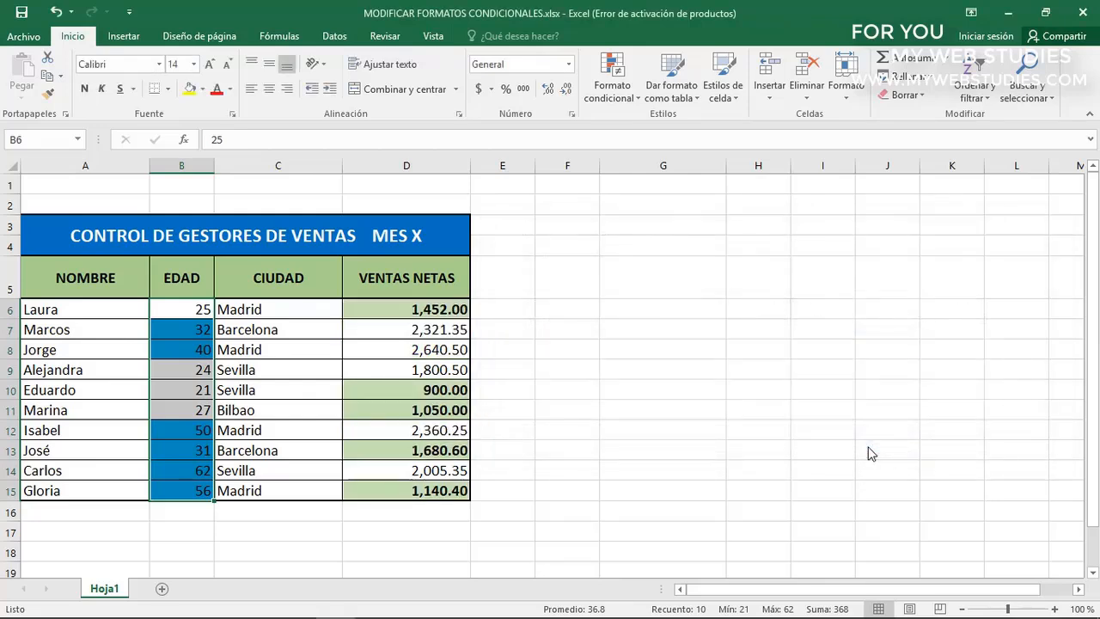
Check each highlighted value in the VENTAS NETAS column against the edited rule
{"action": "left_click", "coordinate": [448, 309]}
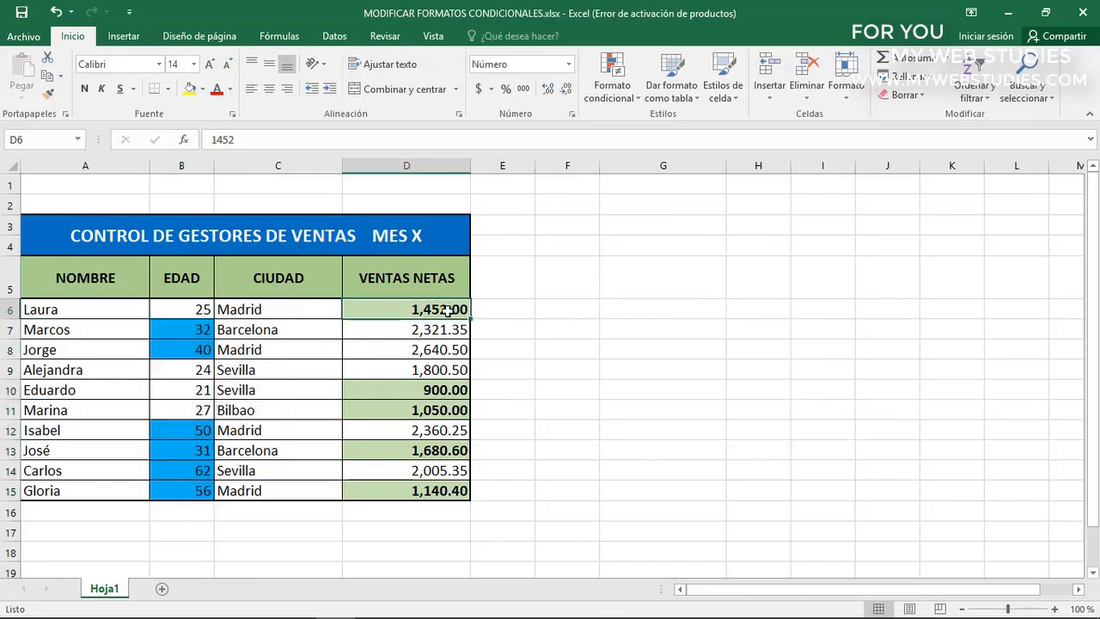
{"action": "left_click", "coordinate": [445, 388]}
{"action": "left_click", "coordinate": [448, 410]}
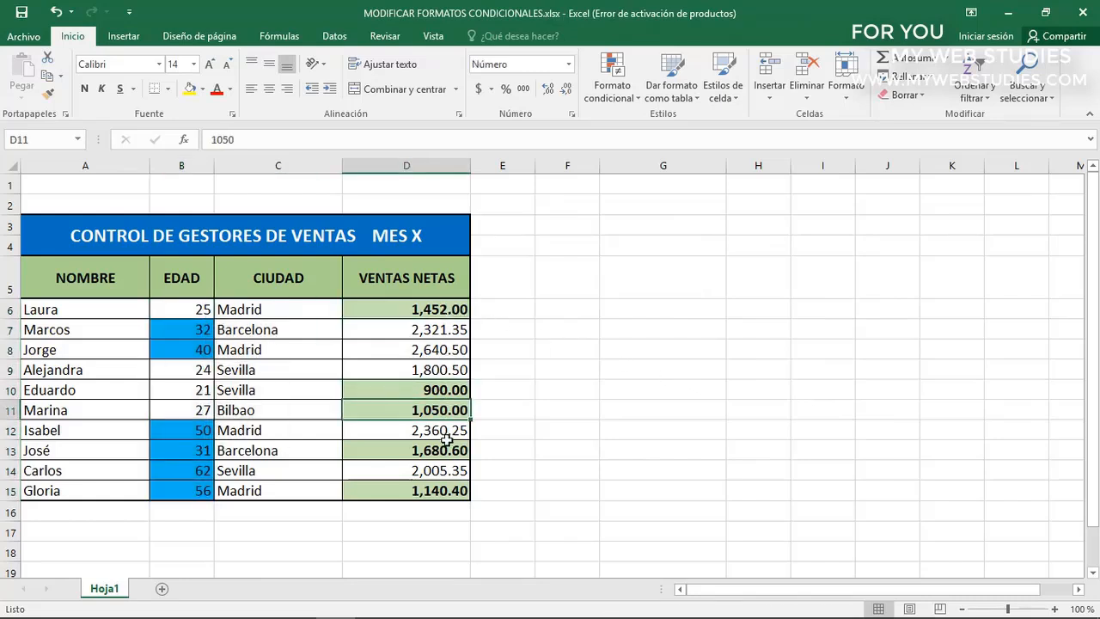
{"action": "left_click", "coordinate": [445, 450]}
{"action": "left_click", "coordinate": [441, 490]}
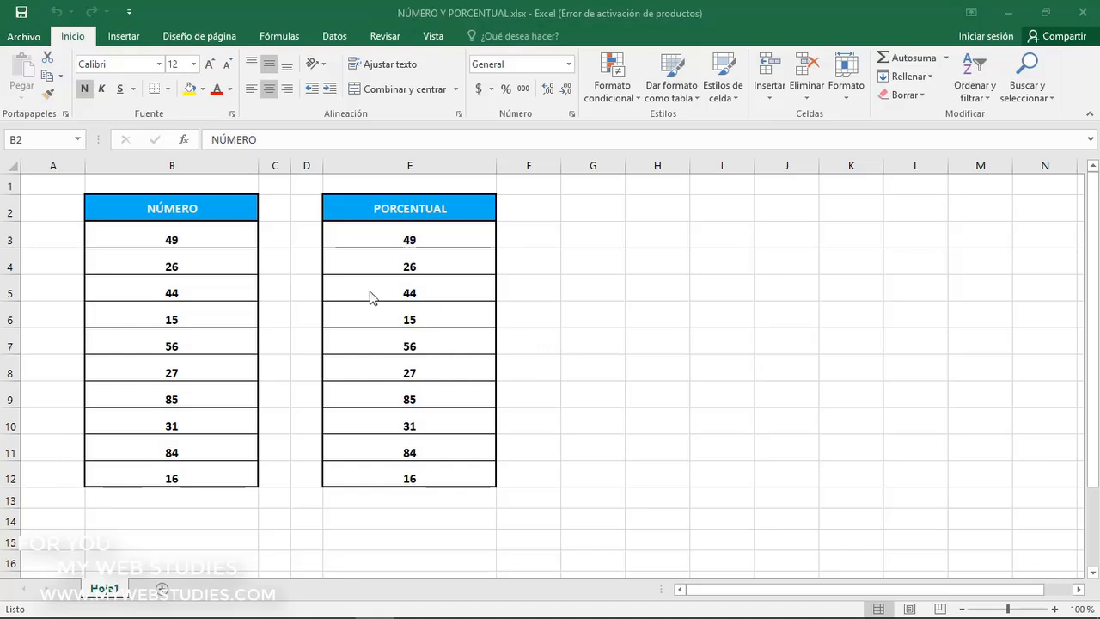
For the NÚMERO values B3:B12, start a custom icon set rule and set both threshold types to Número
{"action": "left_click", "coordinate": [226, 208]}
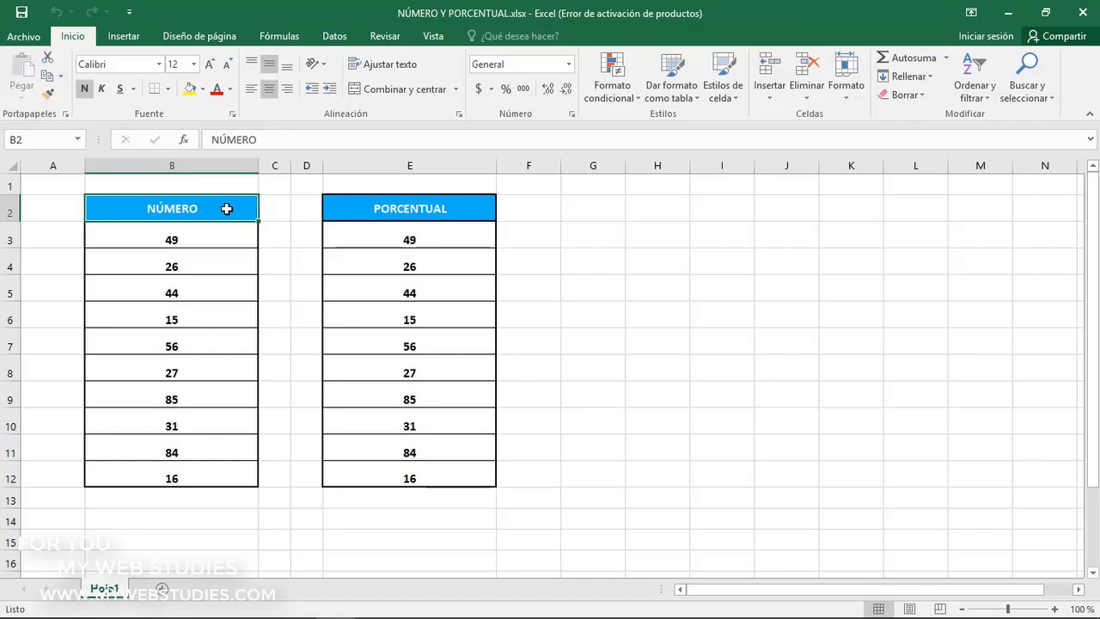
{"action": "left_click_drag", "start_coordinate": [223, 239], "coordinate": [216, 468]}
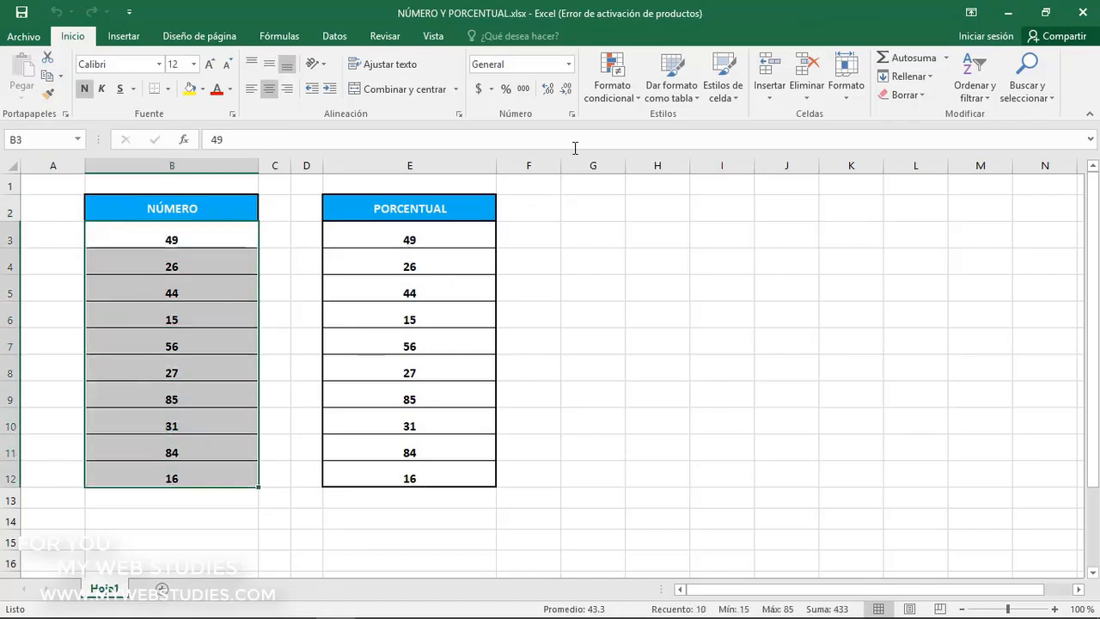
{"action": "left_click", "coordinate": [610, 95]}
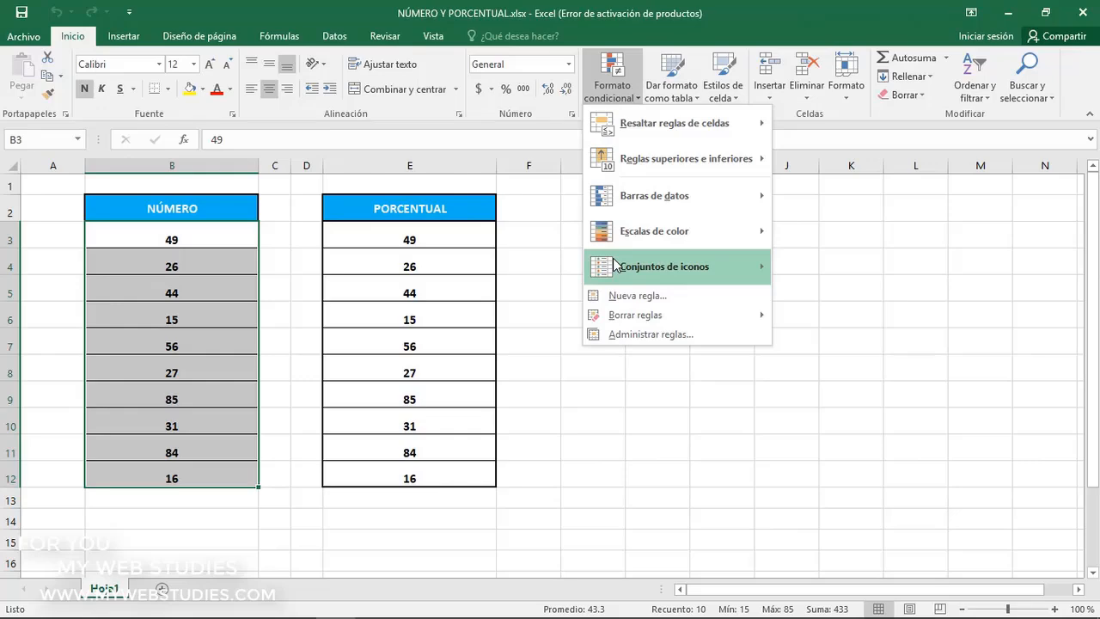
{"action": "mouse_move", "coordinate": [615, 266]}
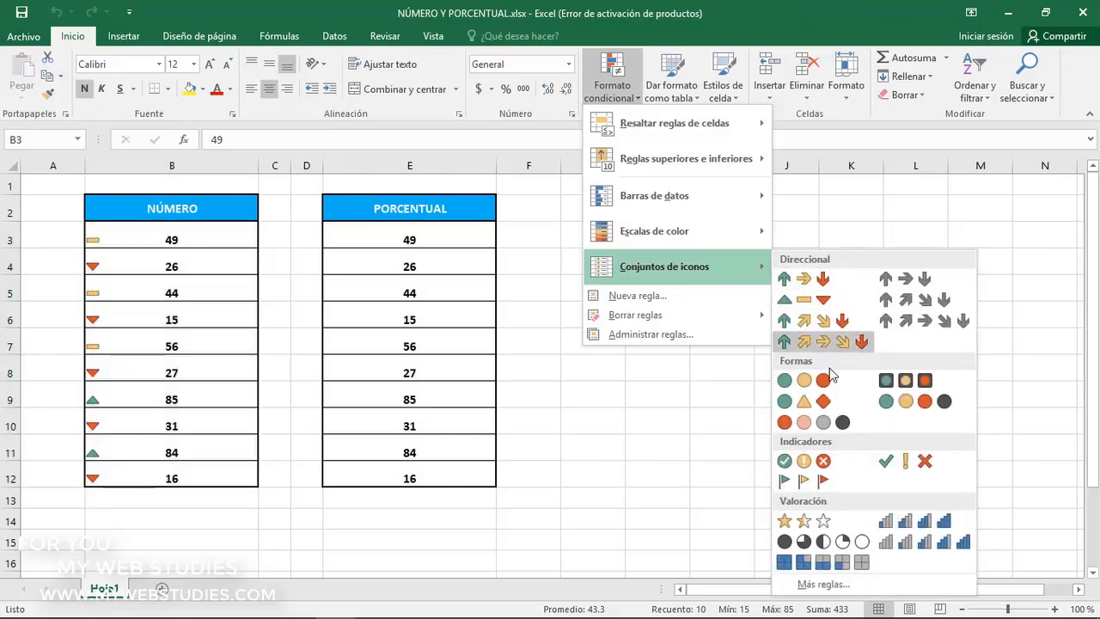
{"action": "left_click", "coordinate": [825, 584]}
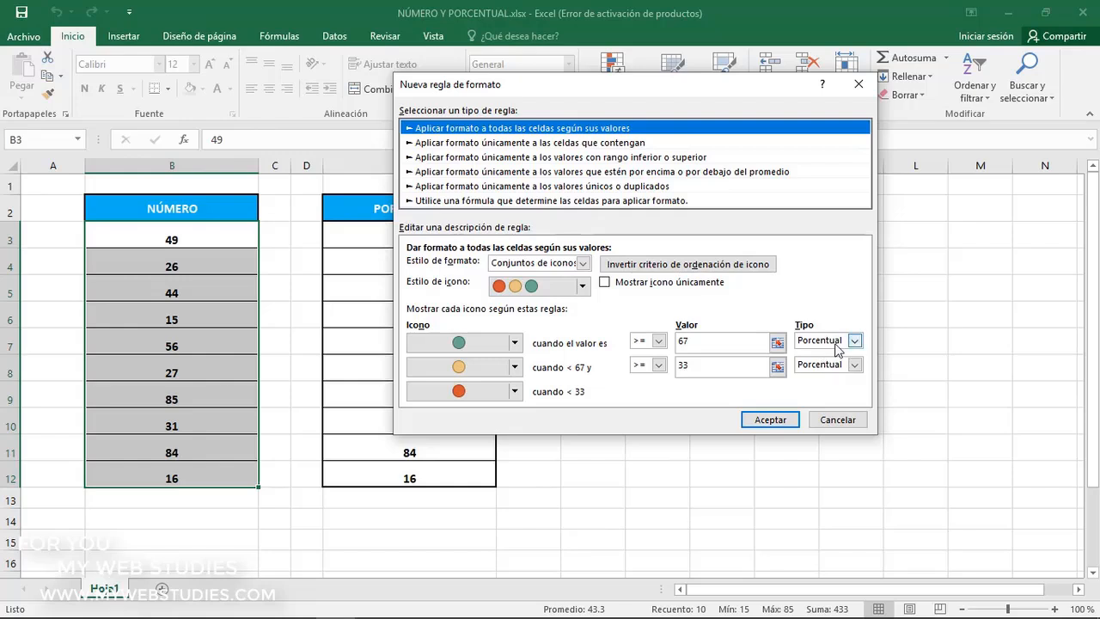
{"action": "left_click", "coordinate": [836, 343]}
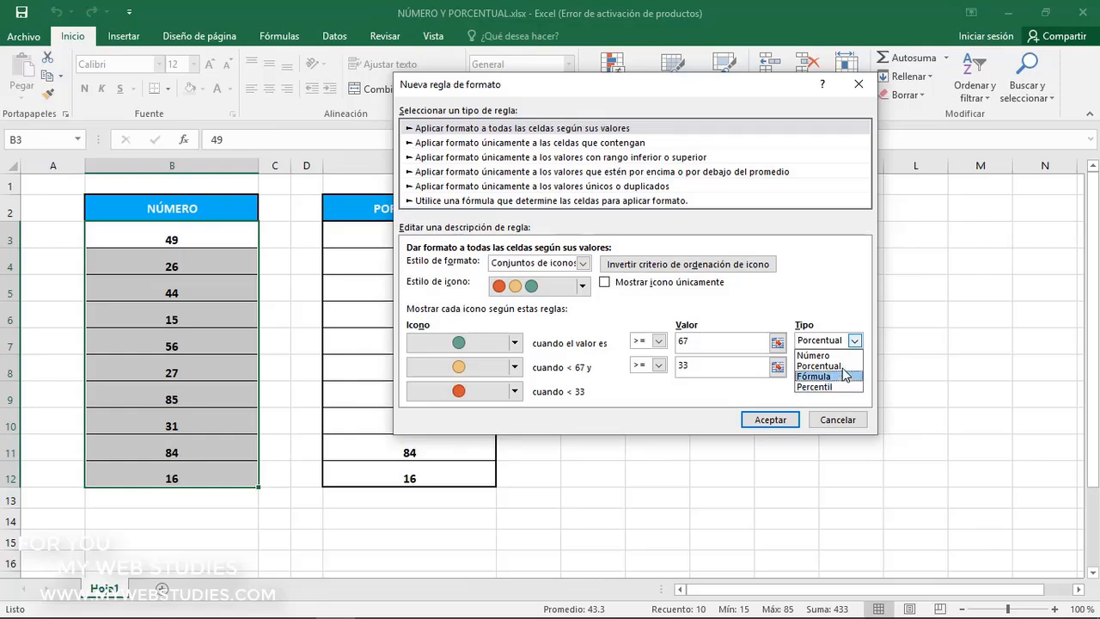
{"action": "left_click", "coordinate": [843, 357]}
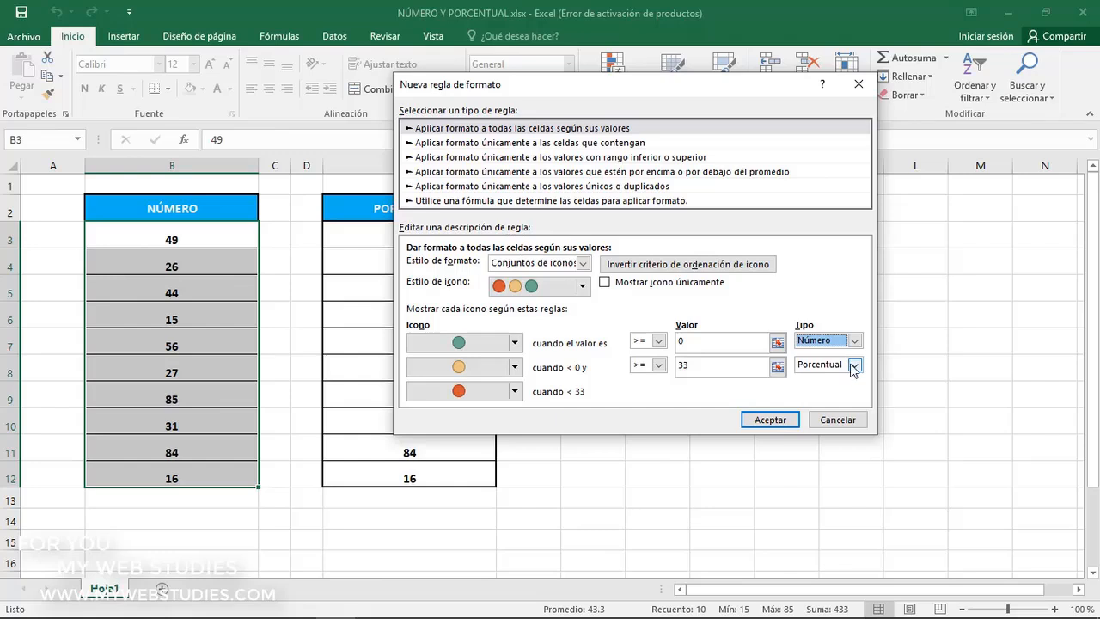
{"action": "left_click", "coordinate": [853, 366]}
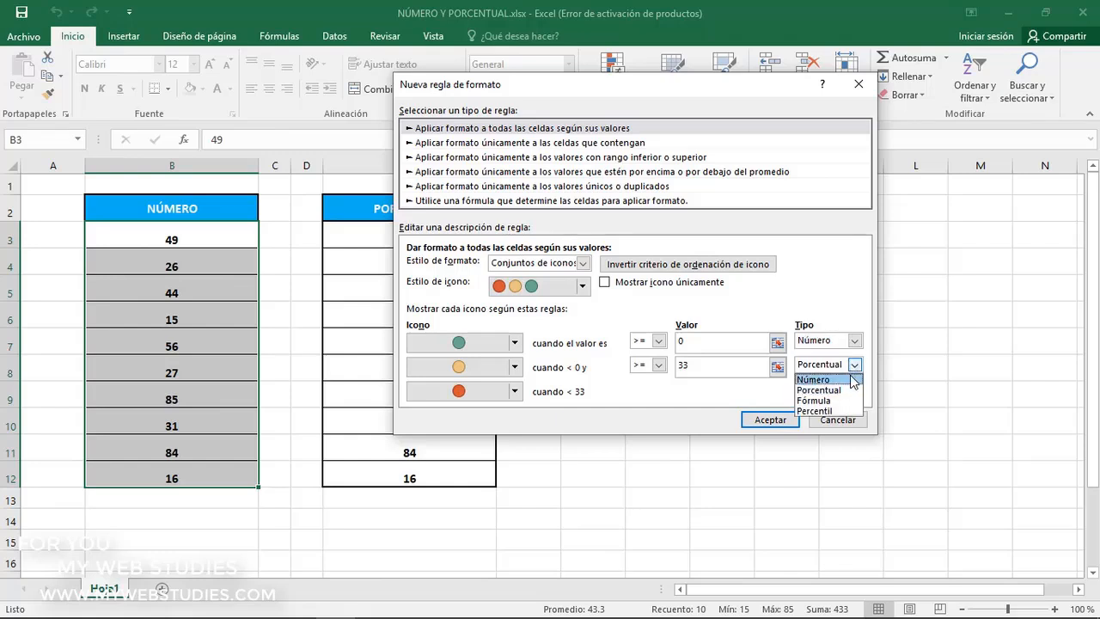
{"action": "left_click", "coordinate": [853, 380]}
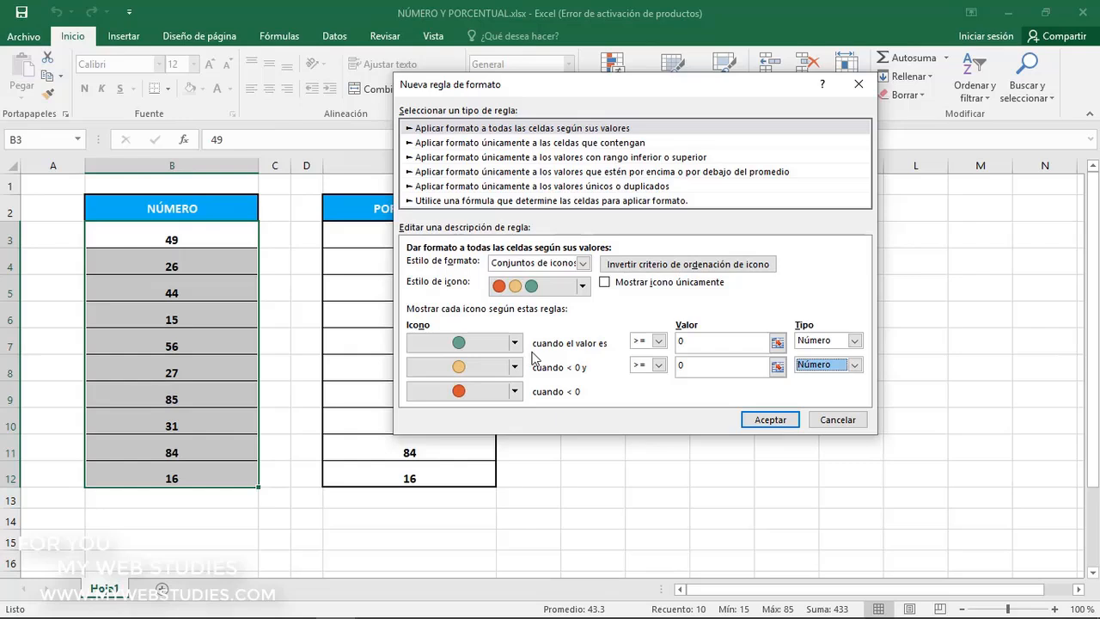
Set the rule's green circle threshold to >= 50 and the yellow one to >= 25, and apply it
{"action": "left_click", "coordinate": [658, 344]}
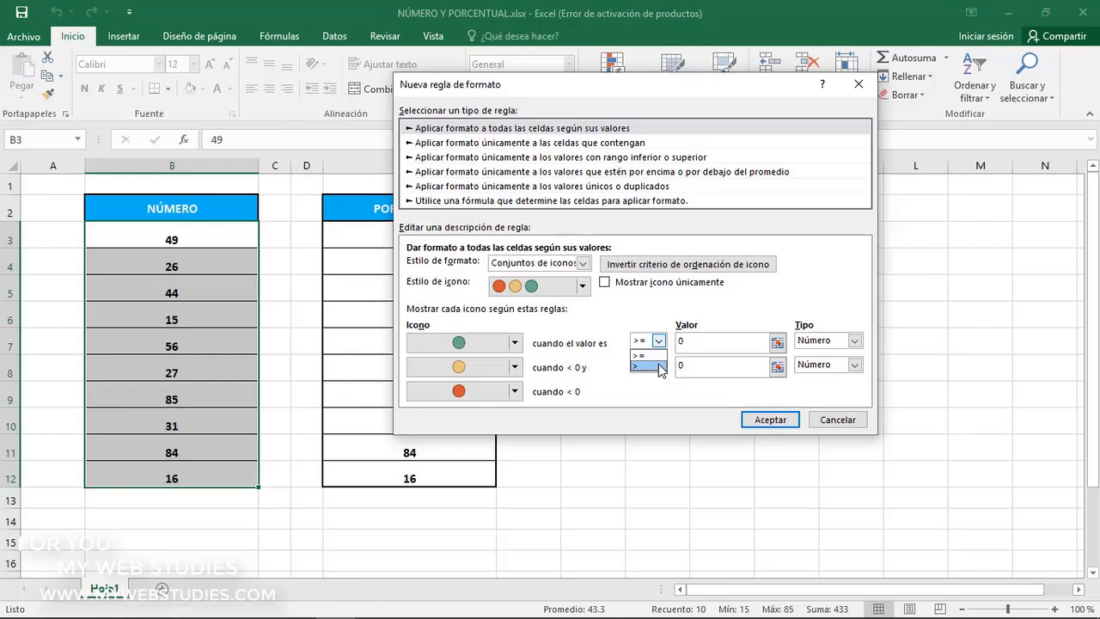
{"action": "key", "text": "Escape"}
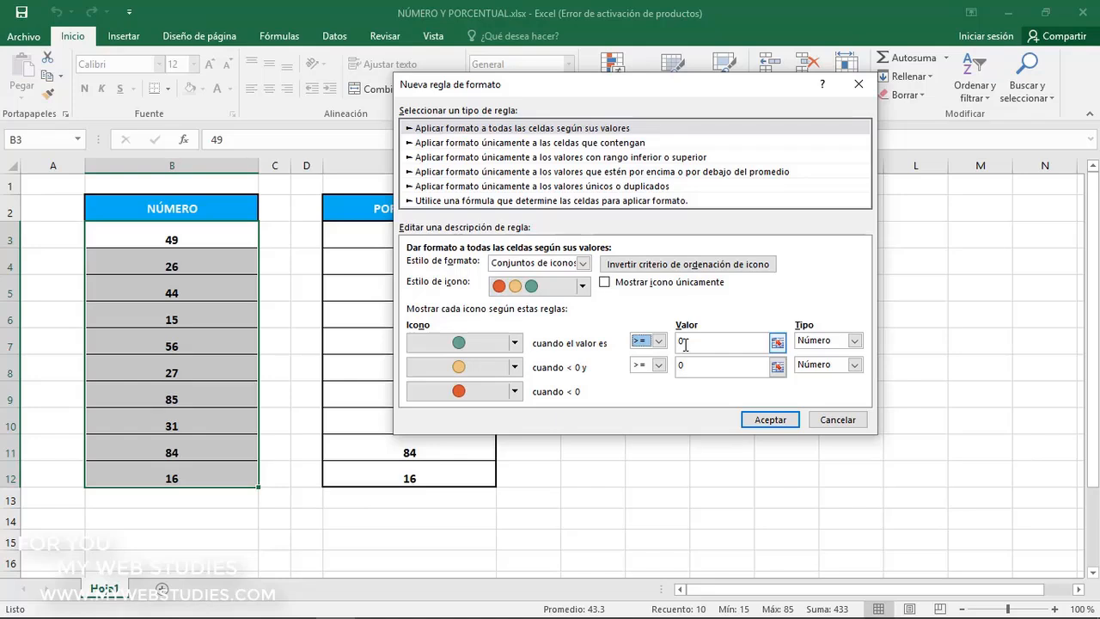
{"action": "left_click", "coordinate": [679, 344]}
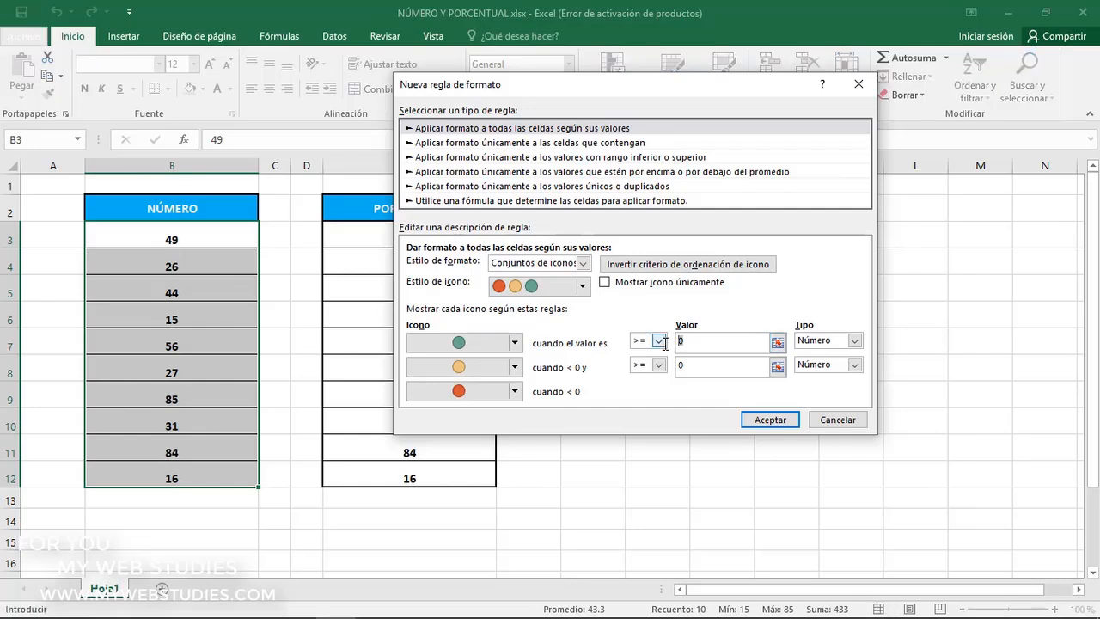
{"action": "type", "text": "50"}
{"action": "left_click", "coordinate": [688, 364]}
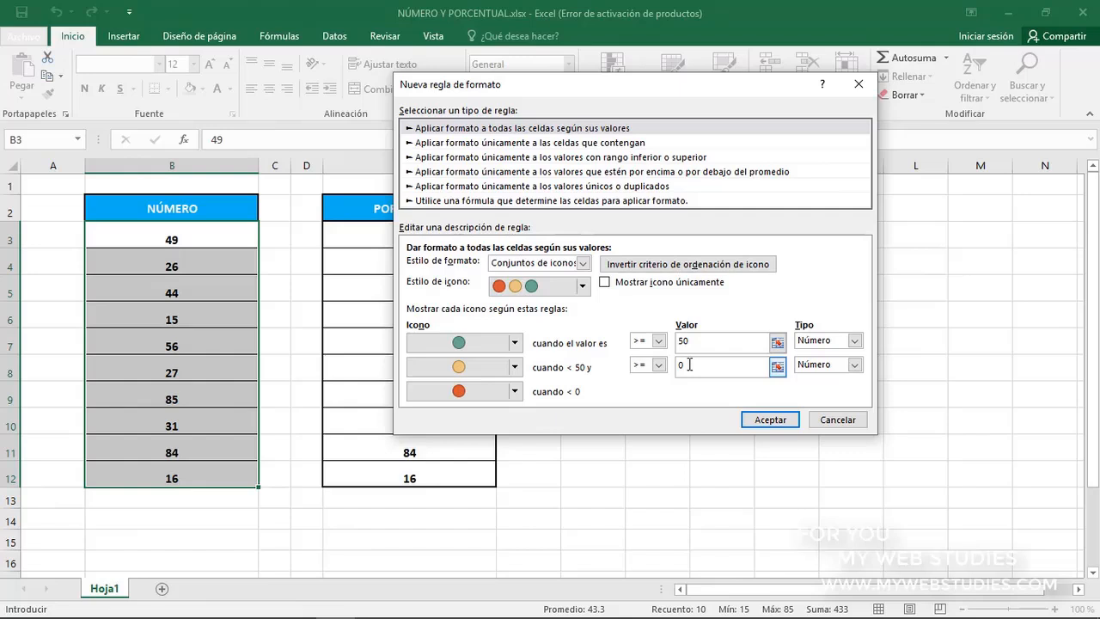
{"action": "key", "text": "BackSpace"}
{"action": "type", "text": "25"}
{"action": "left_click", "coordinate": [757, 421]}
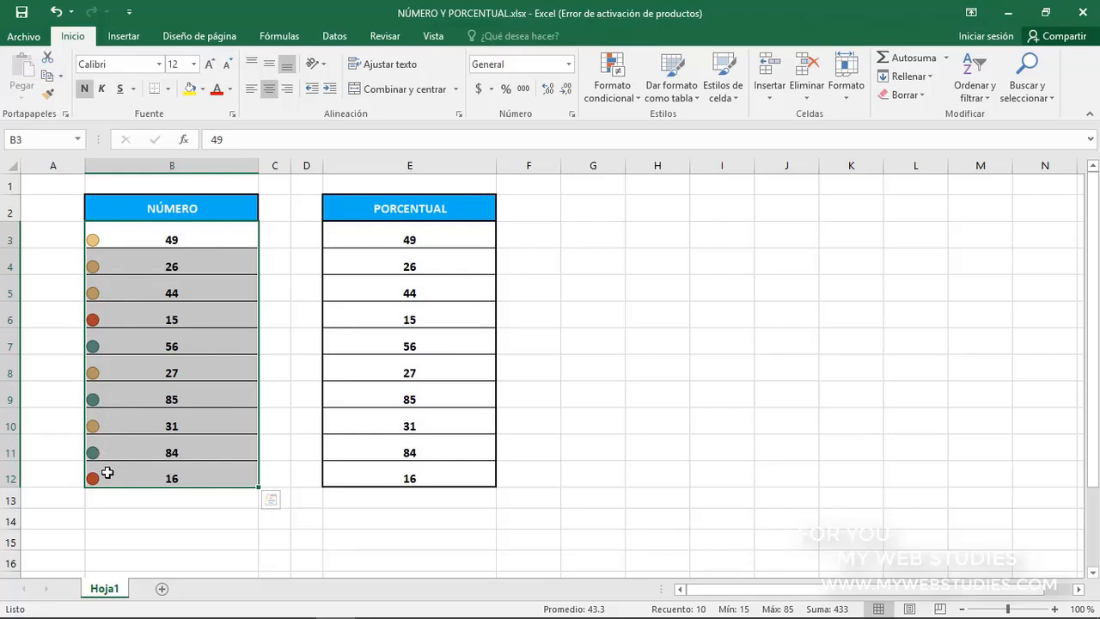
Check the green, yellow and red icons in the NÚMERO column against the 50 and 25 thresholds
{"action": "left_click", "coordinate": [117, 449]}
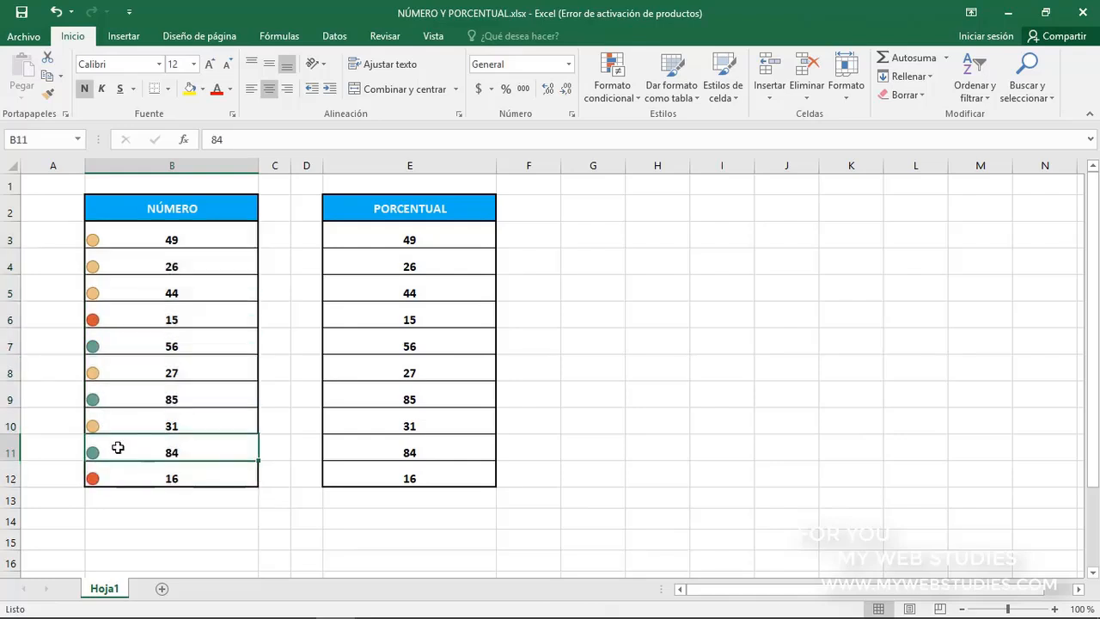
{"action": "left_click", "coordinate": [133, 398]}
{"action": "left_click", "coordinate": [140, 342]}
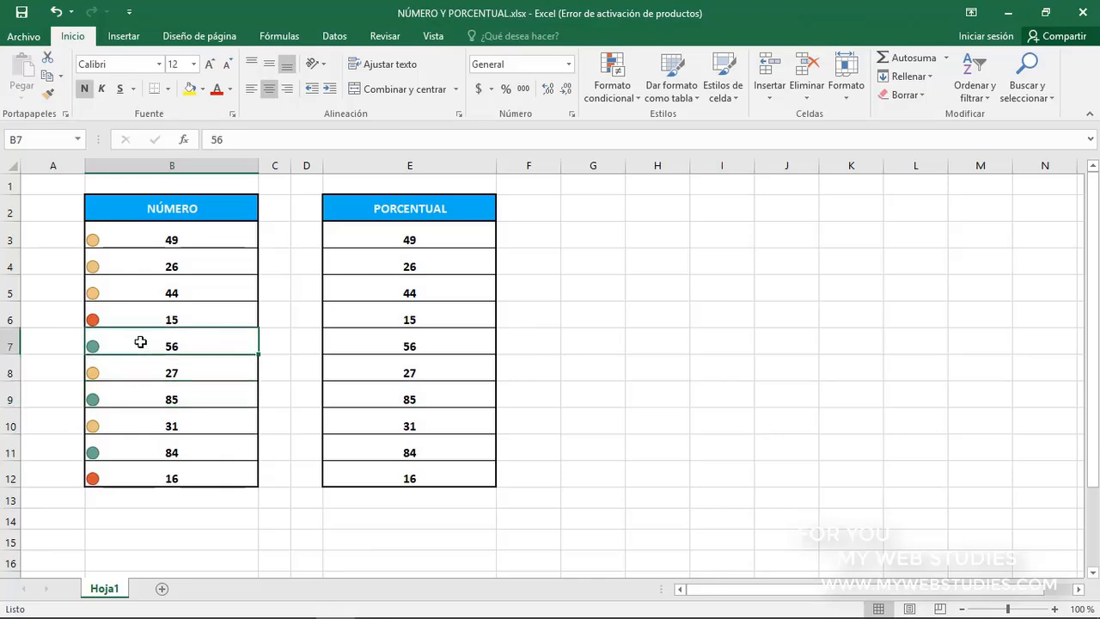
{"action": "left_click", "coordinate": [142, 240]}
{"action": "left_click", "coordinate": [144, 263]}
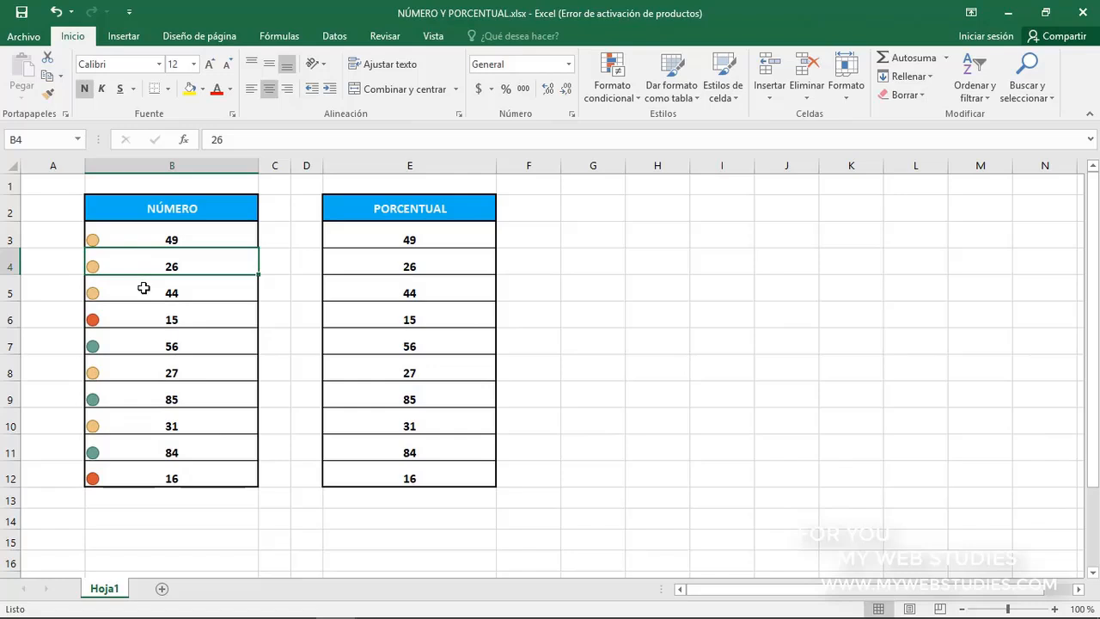
{"action": "left_click", "coordinate": [144, 288]}
{"action": "left_click", "coordinate": [135, 367]}
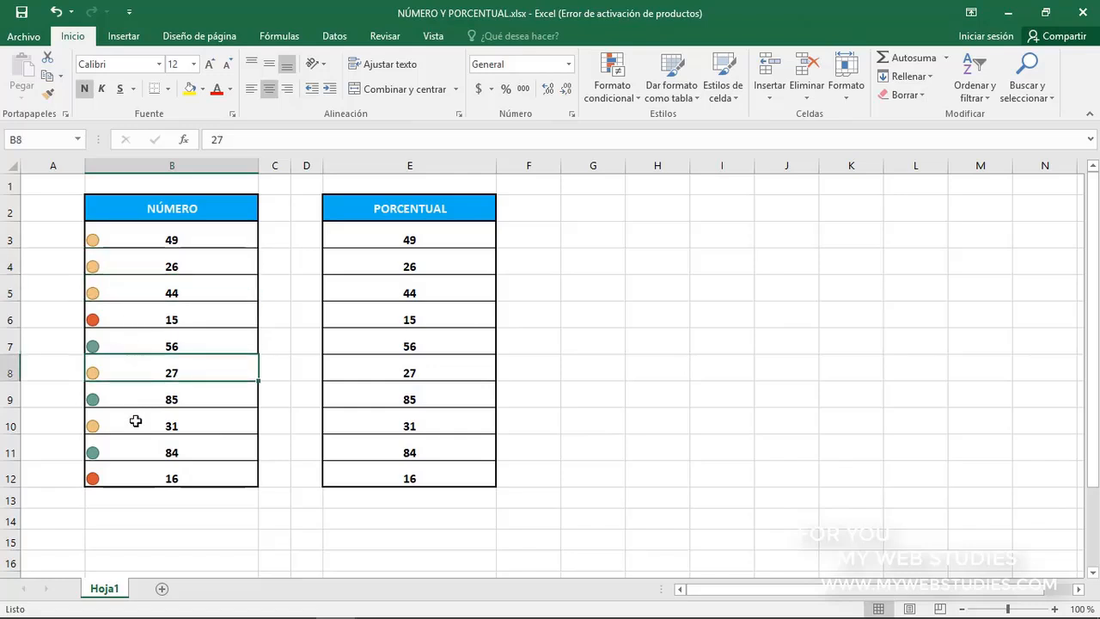
{"action": "left_click", "coordinate": [136, 420]}
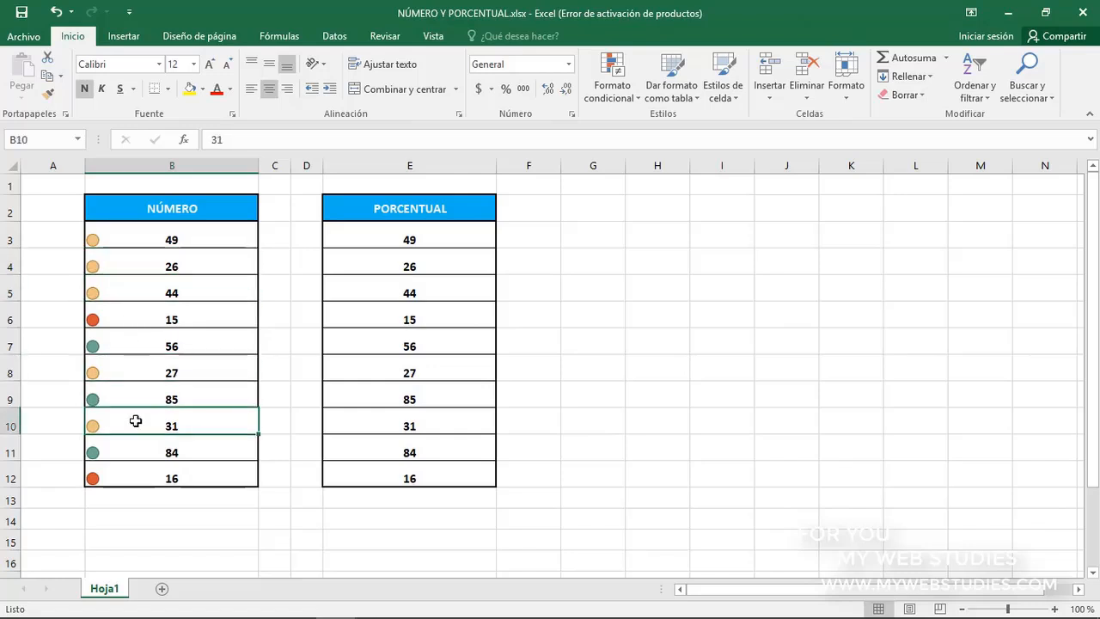
{"action": "left_click", "coordinate": [135, 477]}
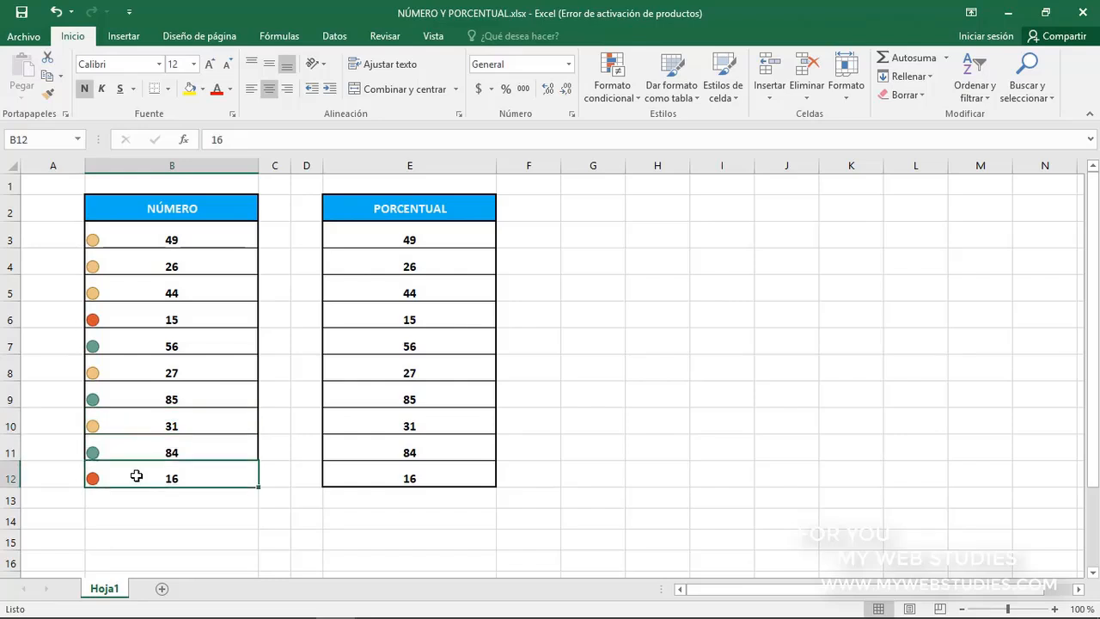
{"action": "left_click", "coordinate": [149, 318]}
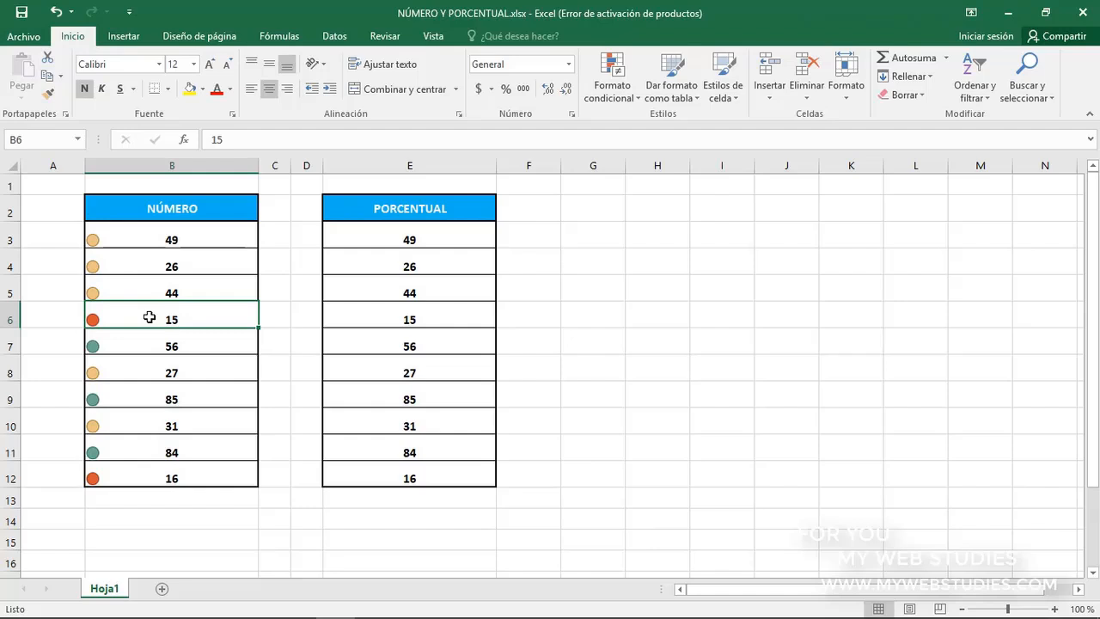
Apply a custom three-circle icon set rule to the PORCENTUAL values E3:E12, with Porcentual thresholds of 50 for green and 25 for yellow
{"action": "left_click", "coordinate": [406, 210]}
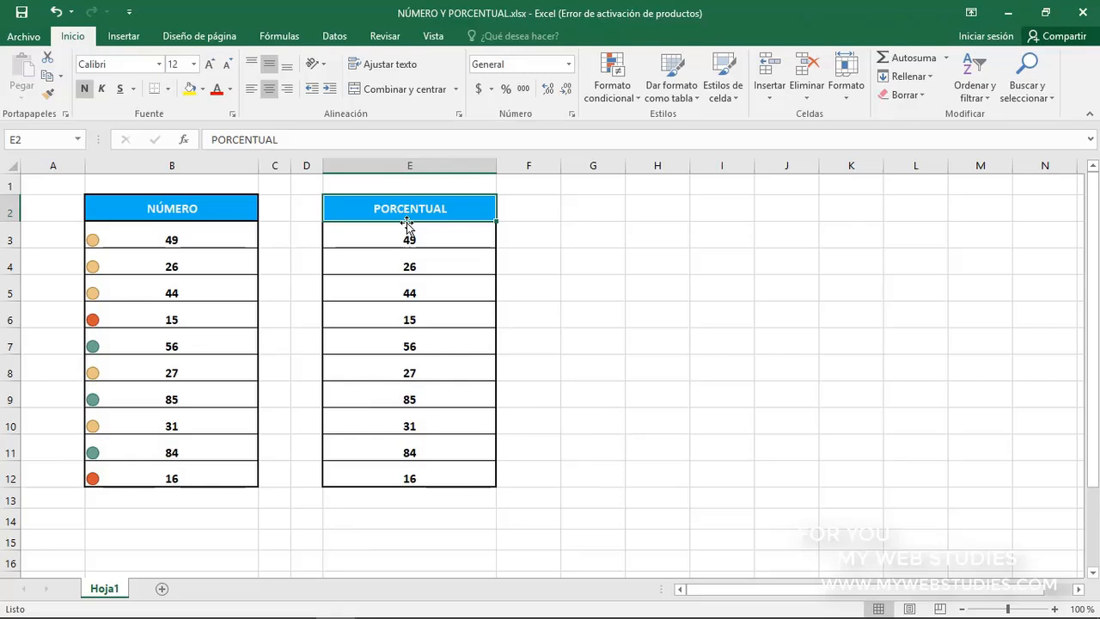
{"action": "left_click_drag", "start_coordinate": [407, 234], "coordinate": [407, 468]}
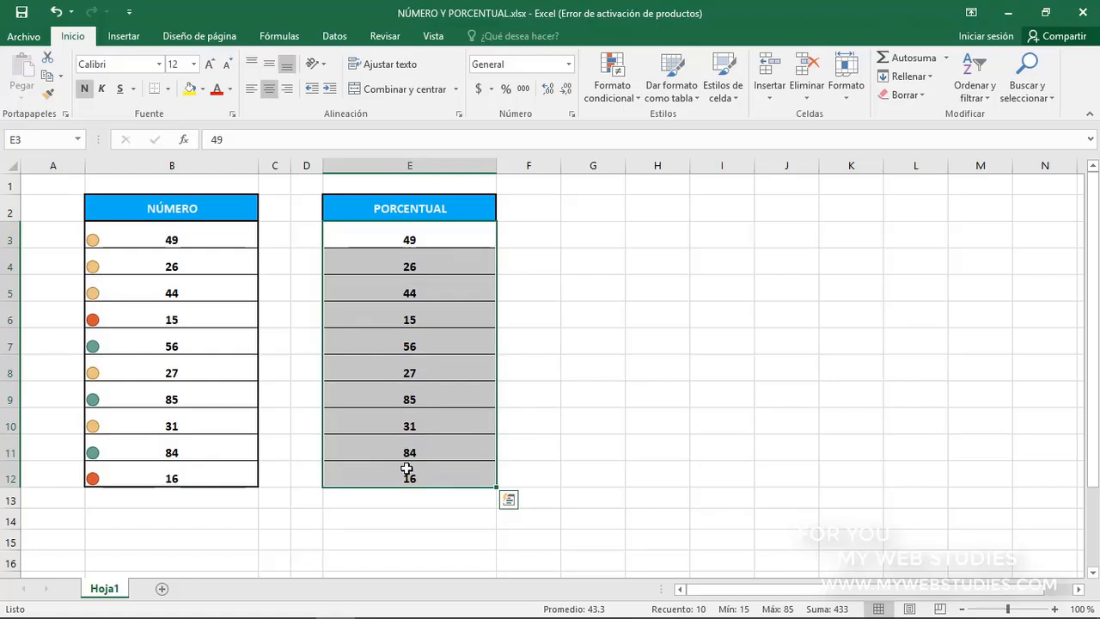
{"action": "left_click", "coordinate": [615, 91]}
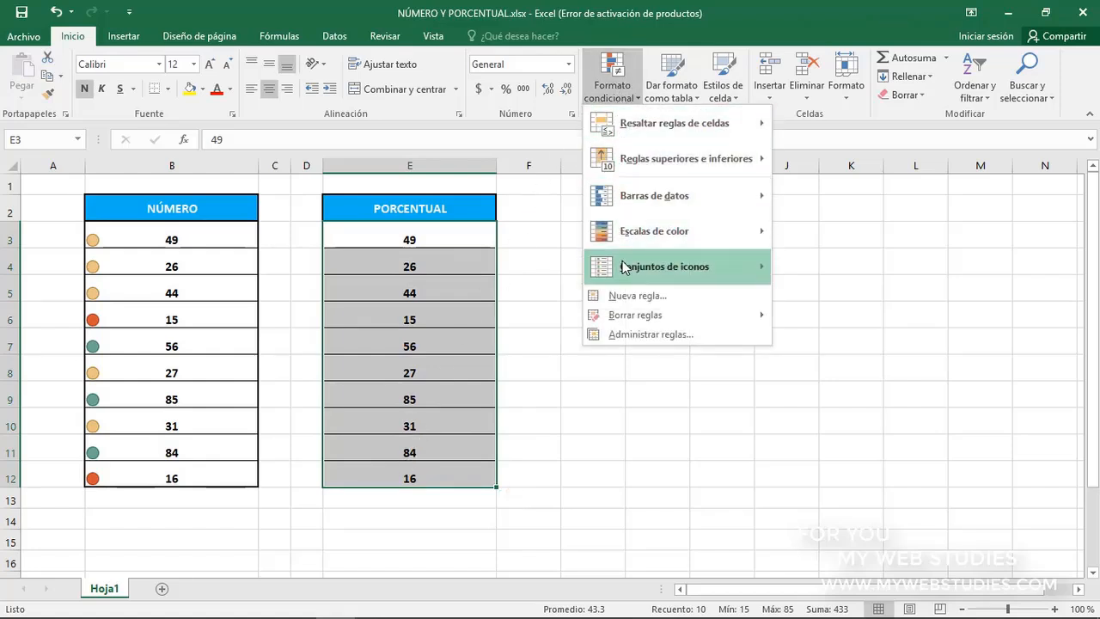
{"action": "mouse_move", "coordinate": [626, 267]}
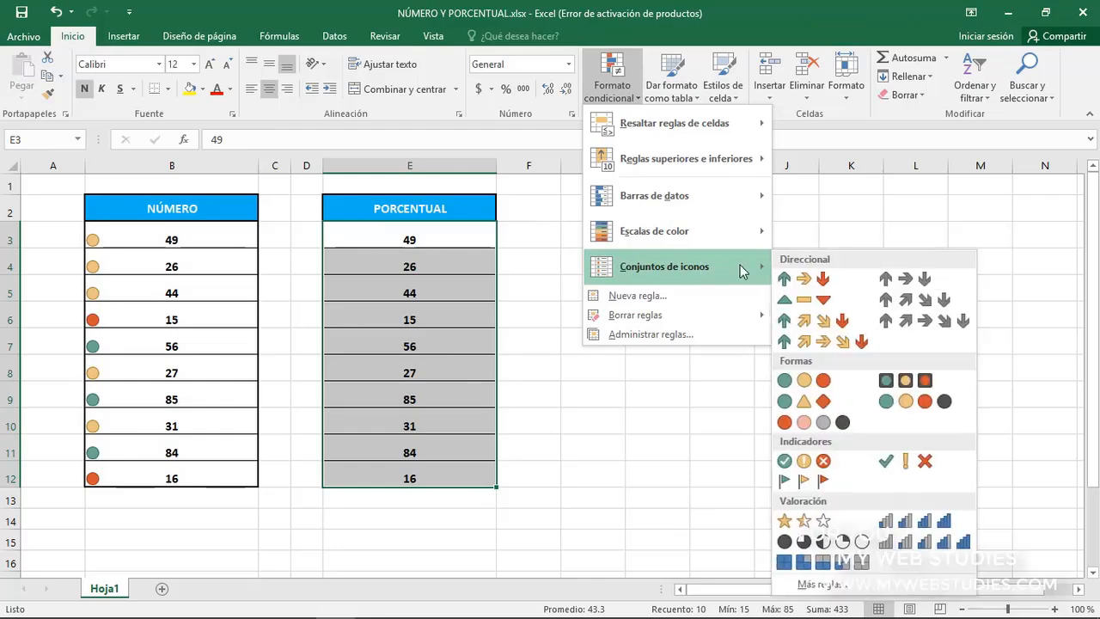
{"action": "left_click", "coordinate": [818, 585]}
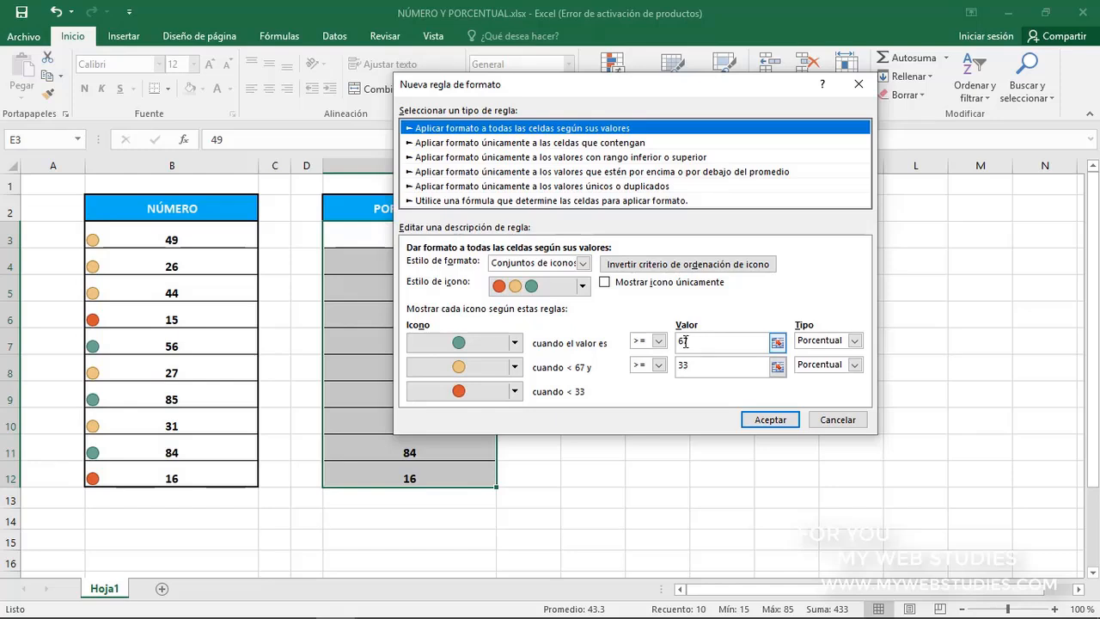
{"action": "double_click", "coordinate": [675, 343]}
{"action": "type", "text": "50"}
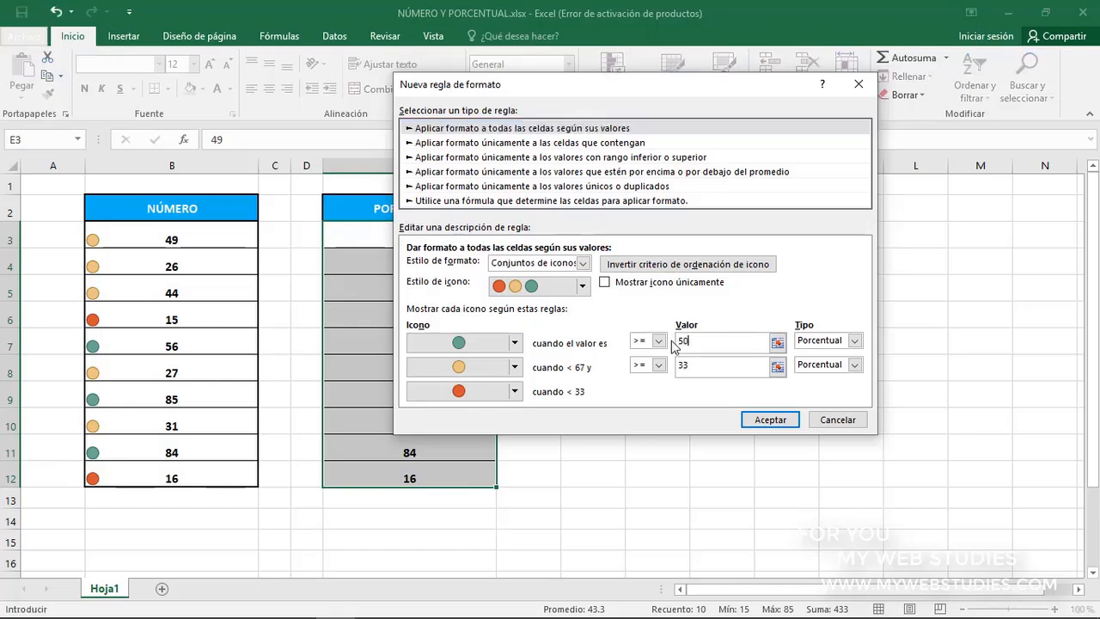
{"action": "left_click", "coordinate": [692, 365]}
{"action": "key", "text": "BackSpace"}
{"action": "key", "text": "BackSpace"}
{"action": "type", "text": "25"}
{"action": "left_click", "coordinate": [767, 421]}
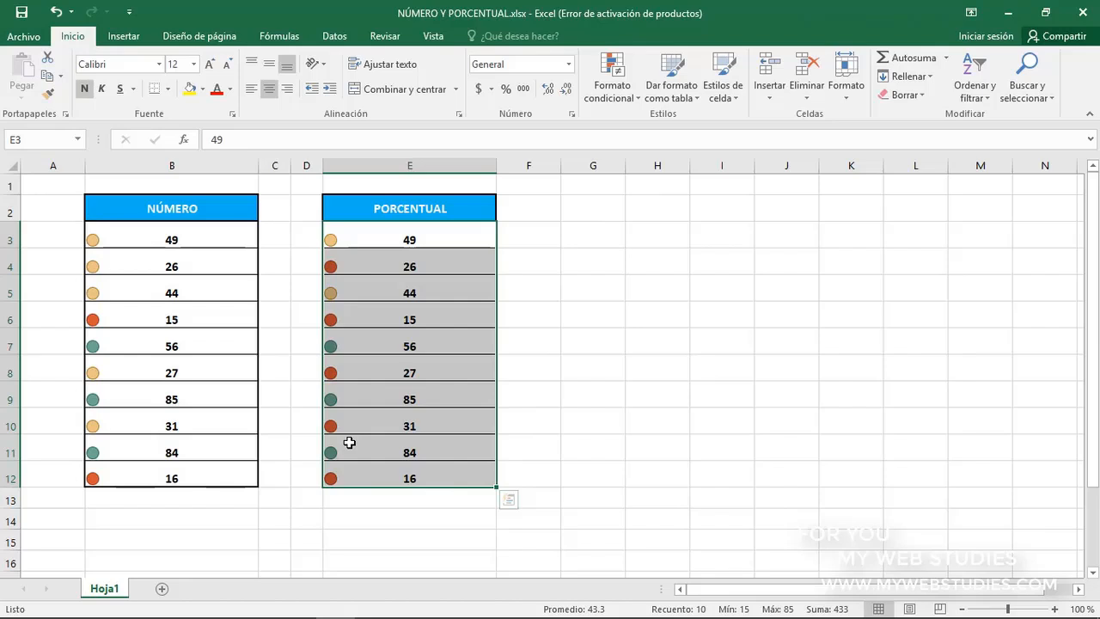
Compare the icons for the values 26 and 27 between the PORCENTUAL and NÚMERO columns
{"action": "left_click", "coordinate": [374, 266]}
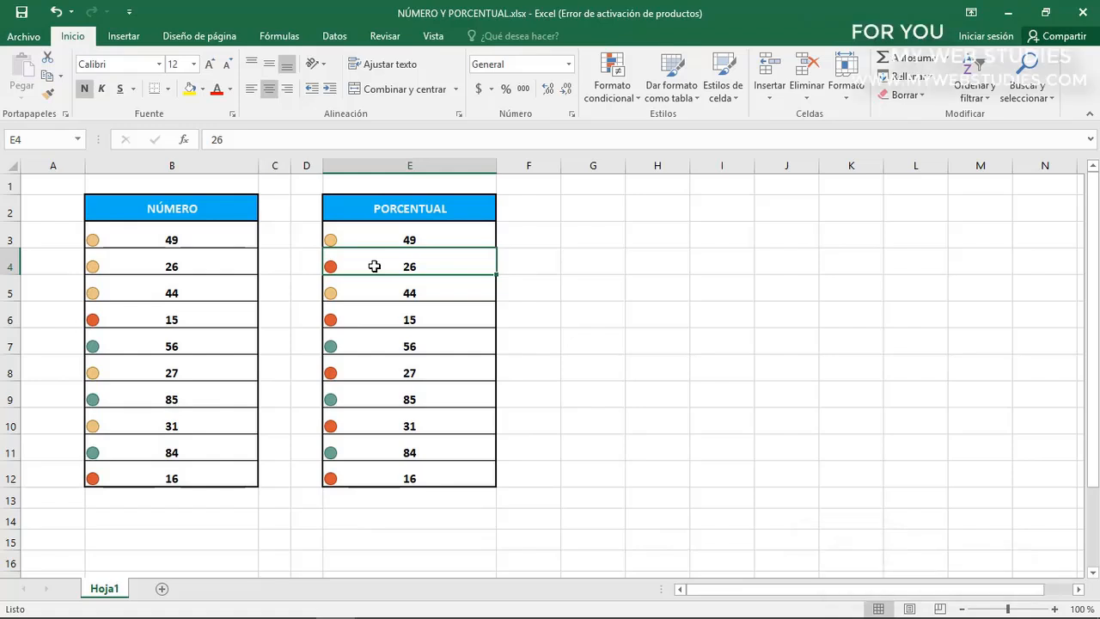
{"action": "left_click", "coordinate": [223, 260]}
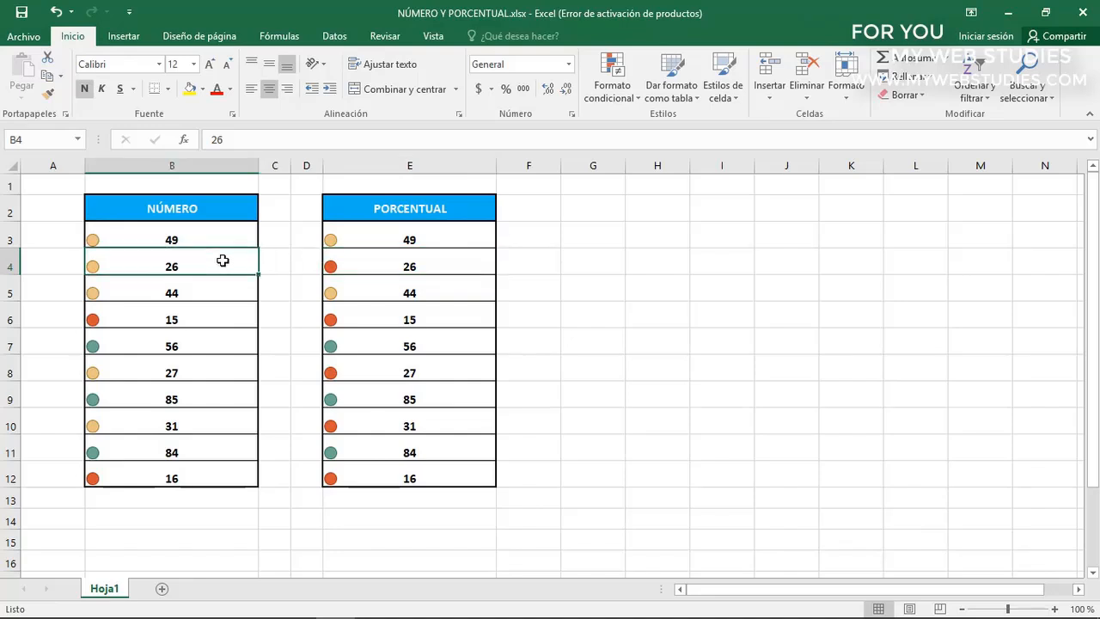
{"action": "left_click", "coordinate": [361, 368]}
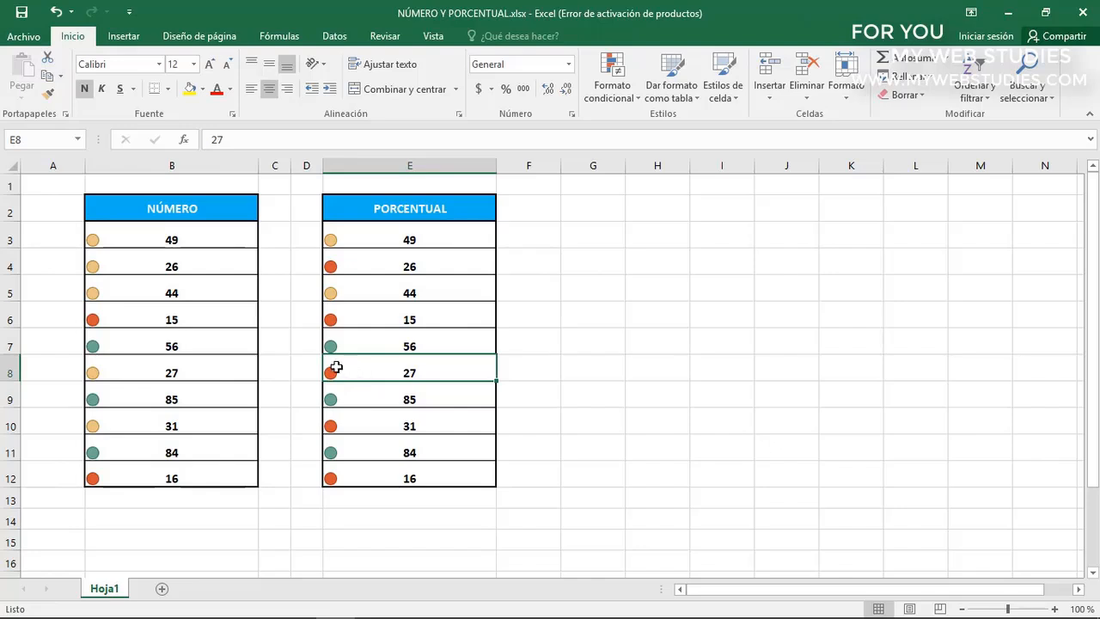
{"action": "left_click", "coordinate": [223, 367]}
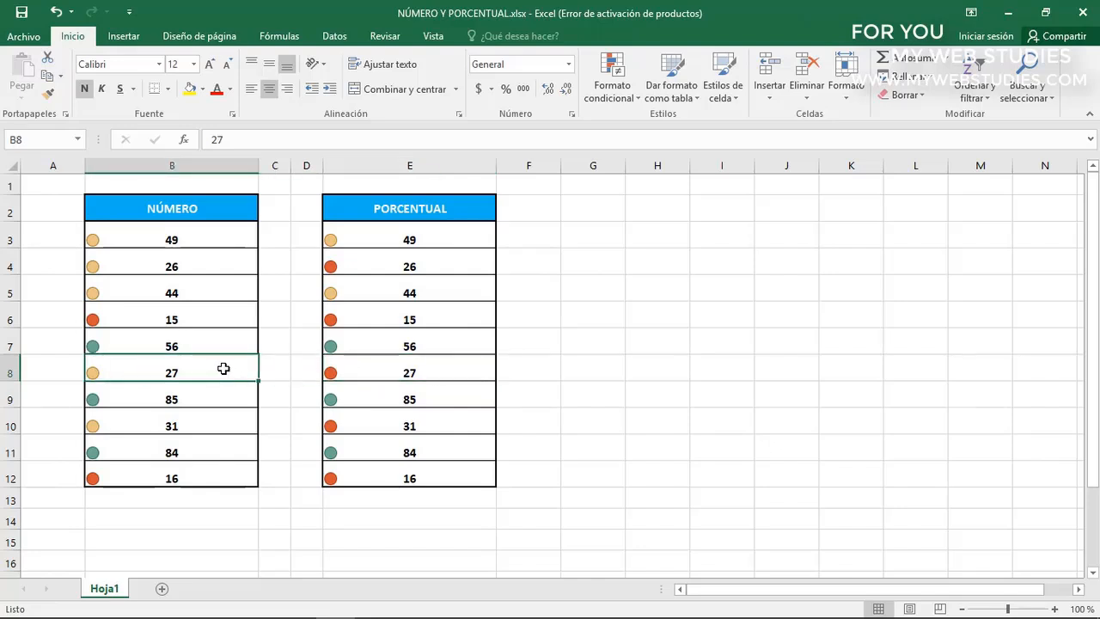
{"action": "left_click", "coordinate": [229, 211]}
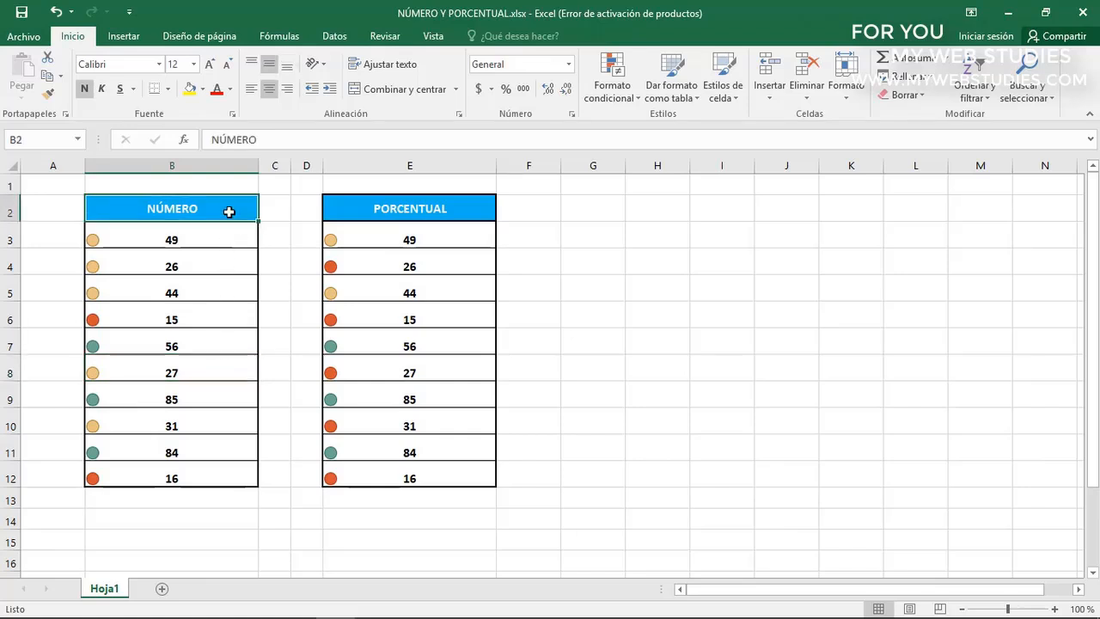
{"action": "left_click", "coordinate": [471, 212]}
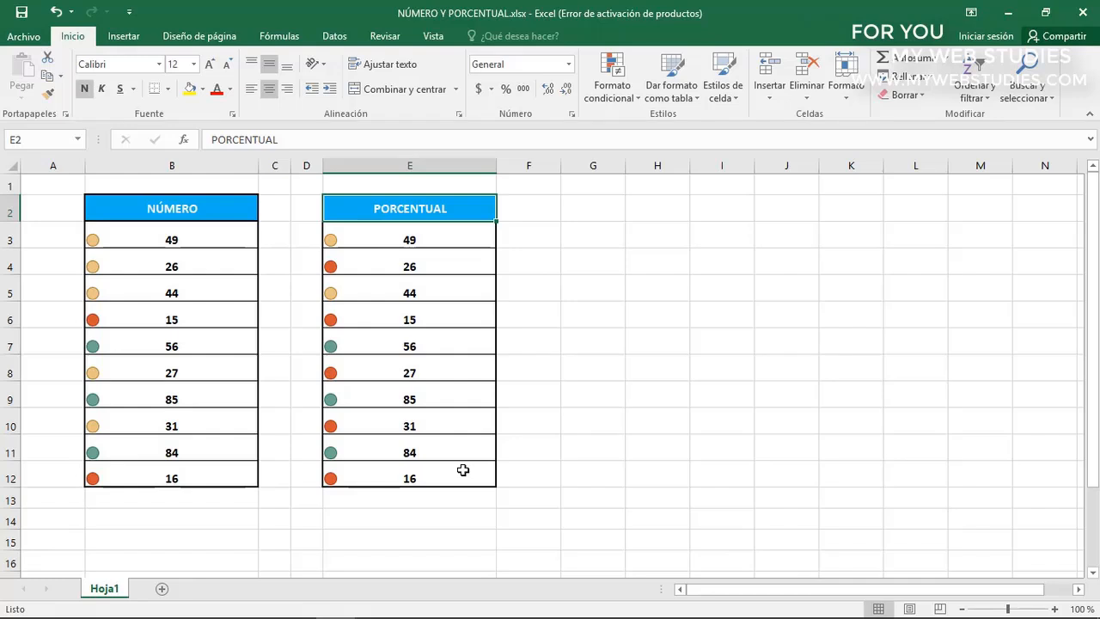
Pair 0% in cell G4 with the PORCENTUAL range's minimum value, 15, in H4
{"action": "left_click_drag", "start_coordinate": [461, 243], "coordinate": [468, 475]}
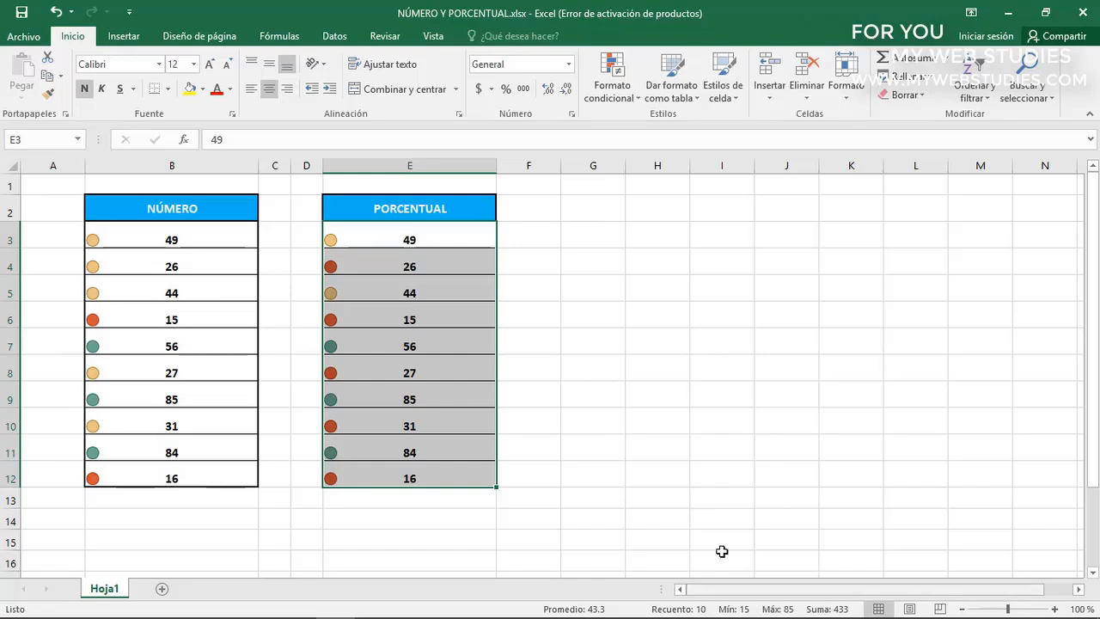
{"action": "left_click", "coordinate": [591, 264]}
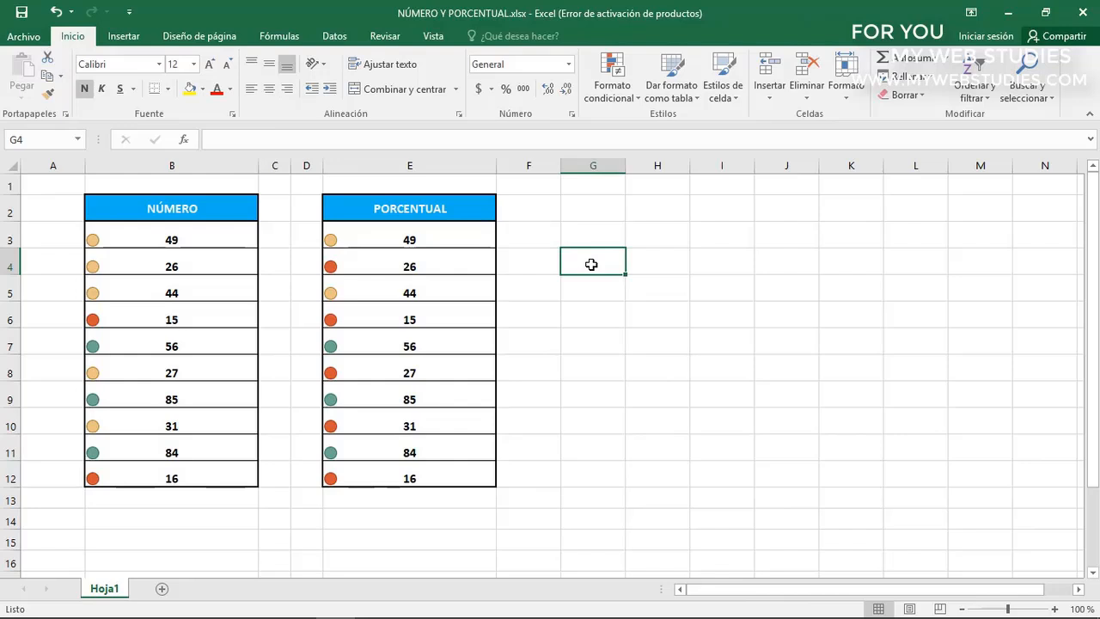
{"action": "type", "text": "0%"}
{"action": "key", "text": "Tab"}
{"action": "type", "text": "15"}
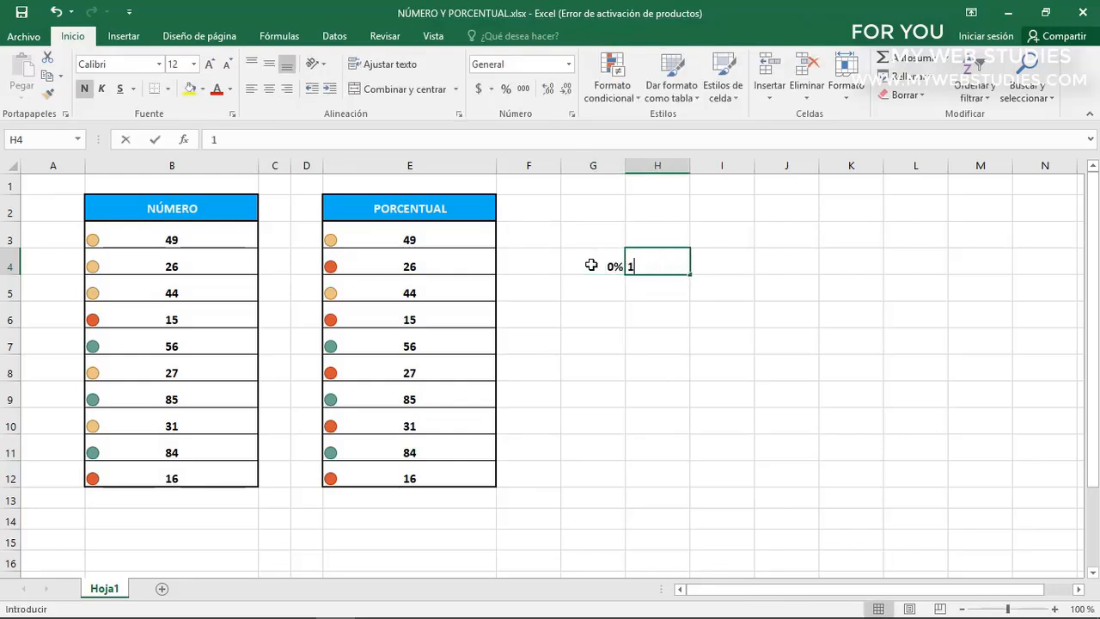
Enter 100% in cell G7 with the PORCENTUAL range's maximum value, 85, beside it in H7
{"action": "key", "text": "Down"}
{"action": "key", "text": "Down"}
{"action": "key", "text": "Down"}
{"action": "key", "text": "Left"}
{"action": "type", "text": "100%"}
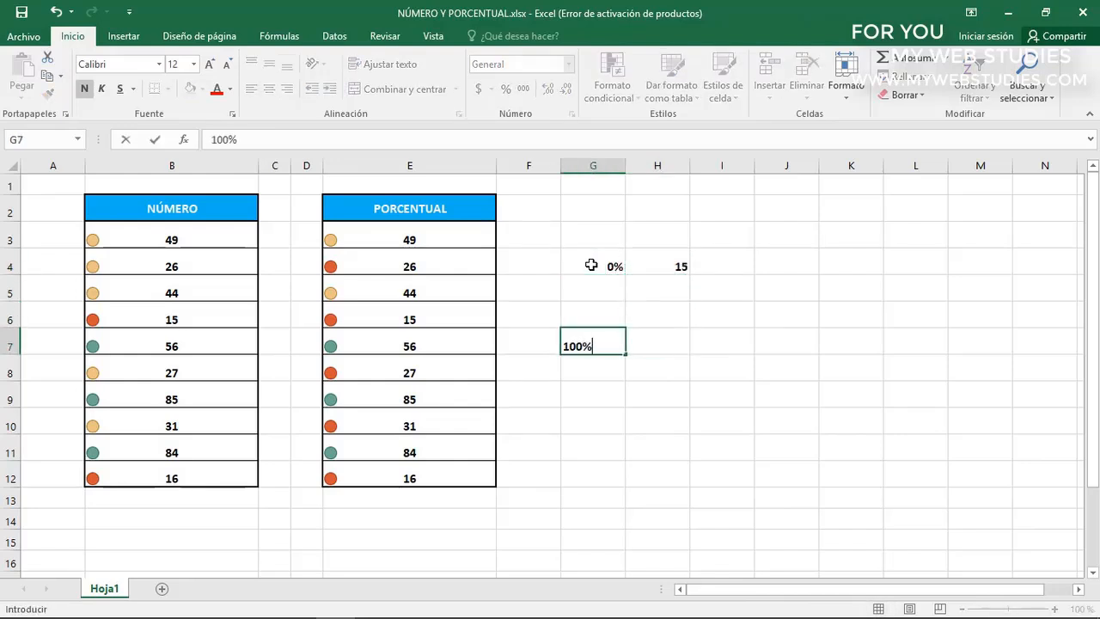
{"action": "key", "text": "Tab"}
{"action": "type", "text": "85"}
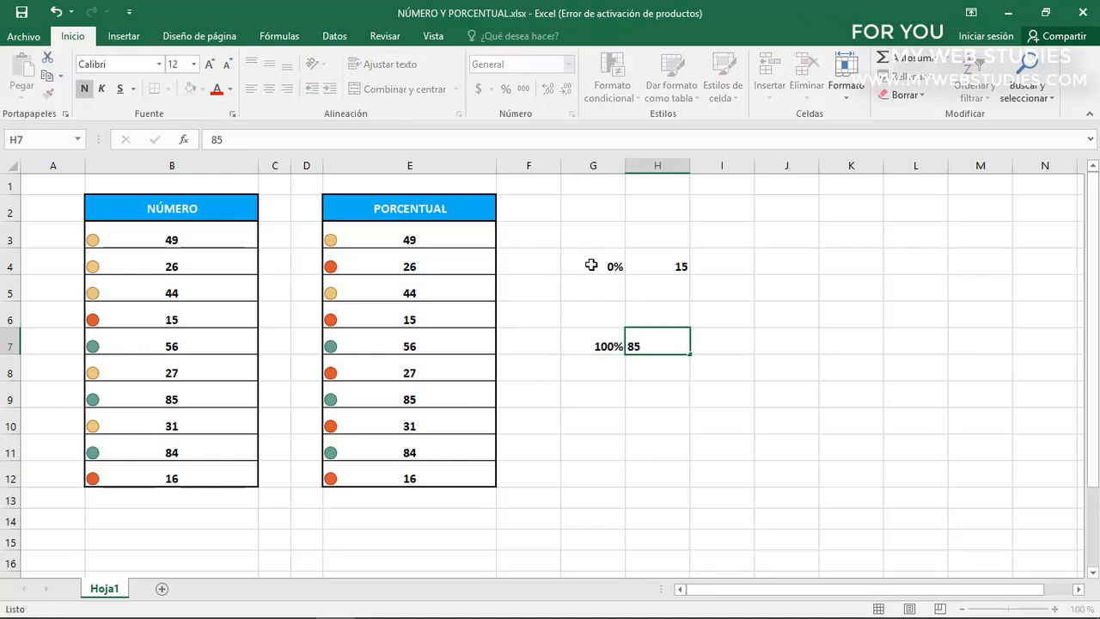
{"action": "key", "text": "Return"}
Add the intermediate percentages 25% in cell G5 and 50% in cell G6
{"action": "left_click", "coordinate": [600, 289]}
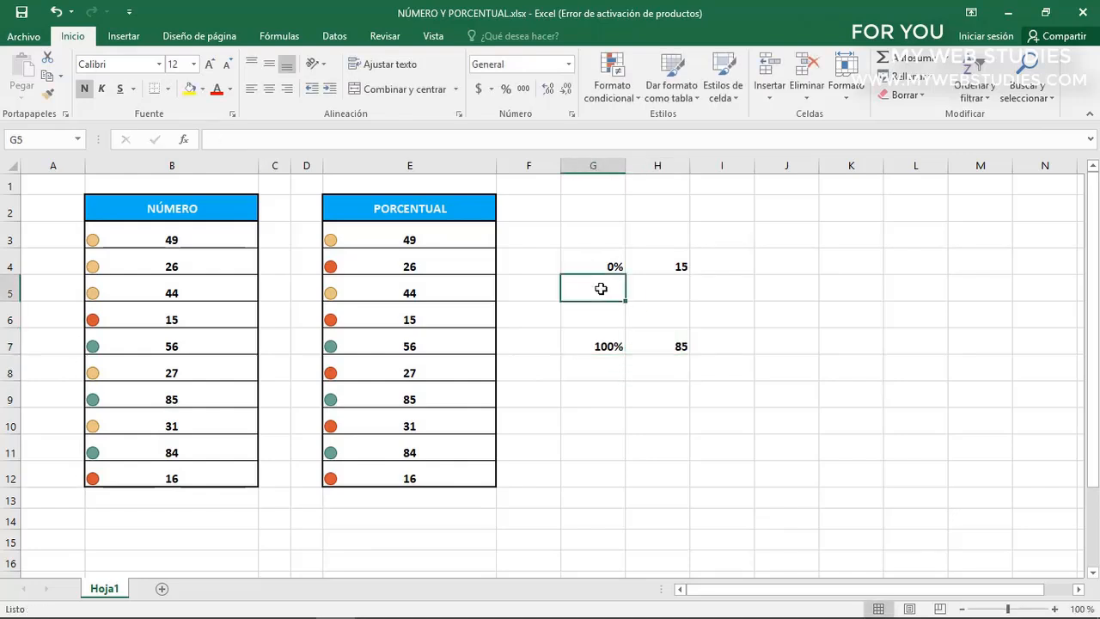
{"action": "type", "text": "25%"}
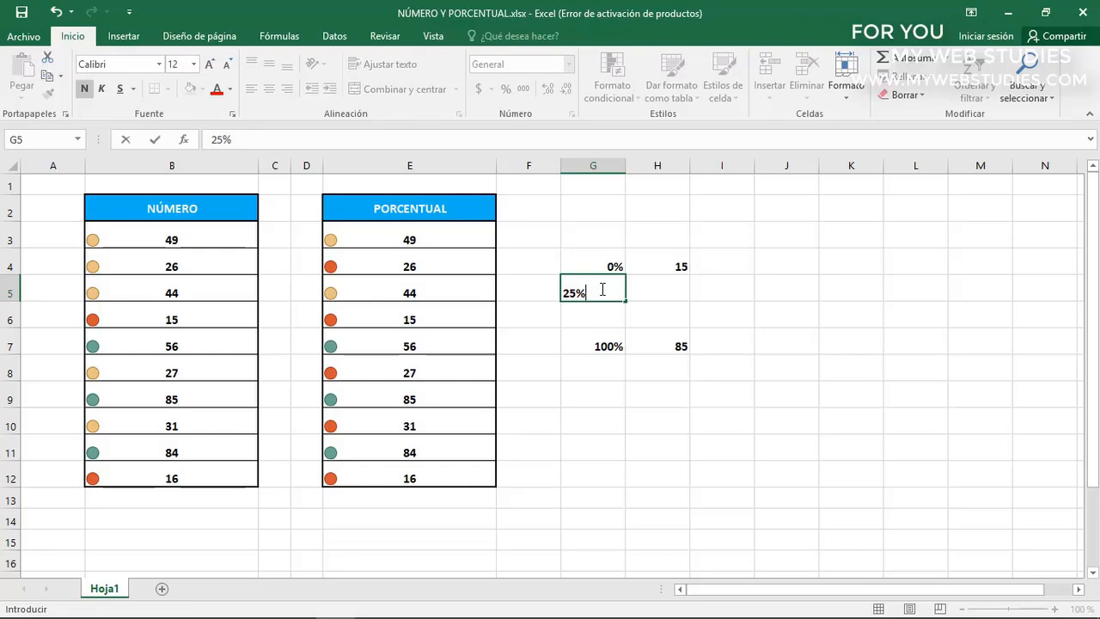
{"action": "key", "text": "Return"}
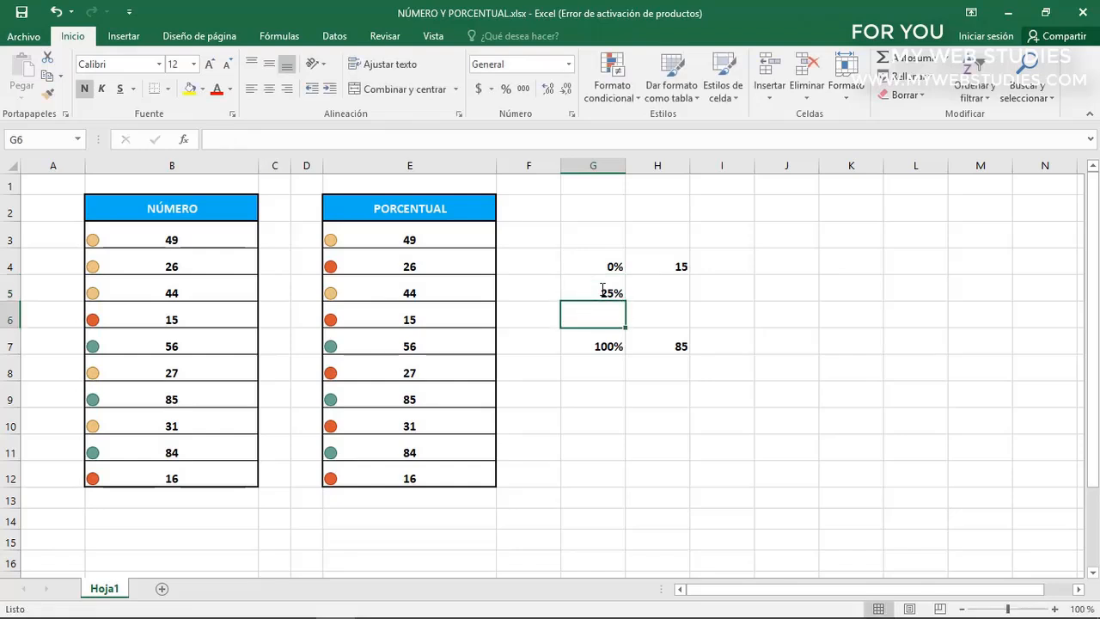
{"action": "type", "text": "50%"}
{"action": "key", "text": "ctrl+Return"}
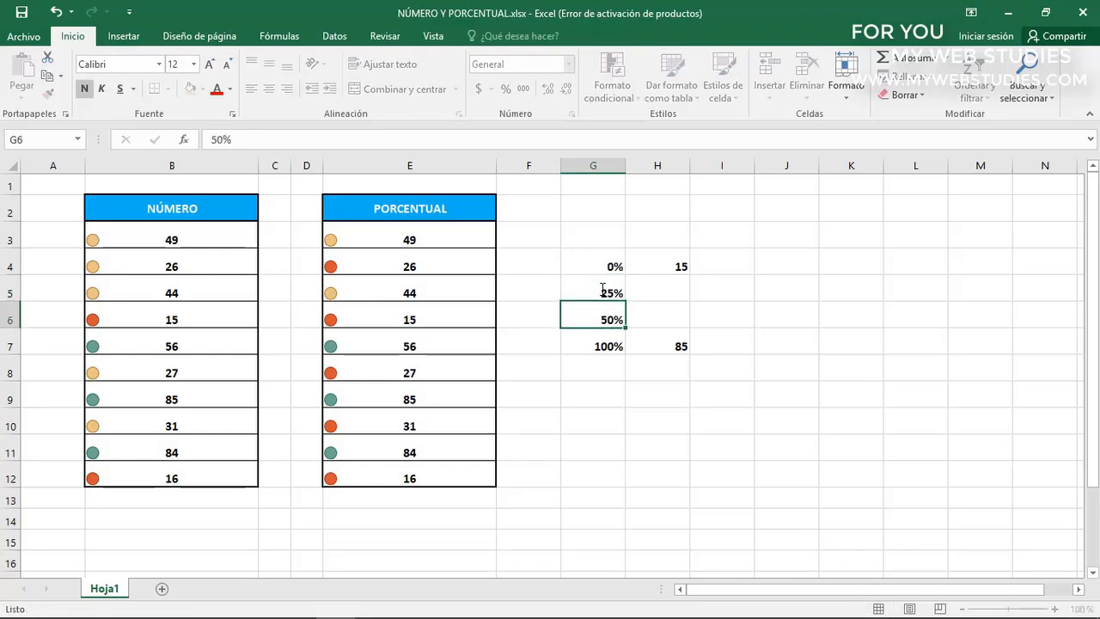
{"action": "key", "text": "Down"}
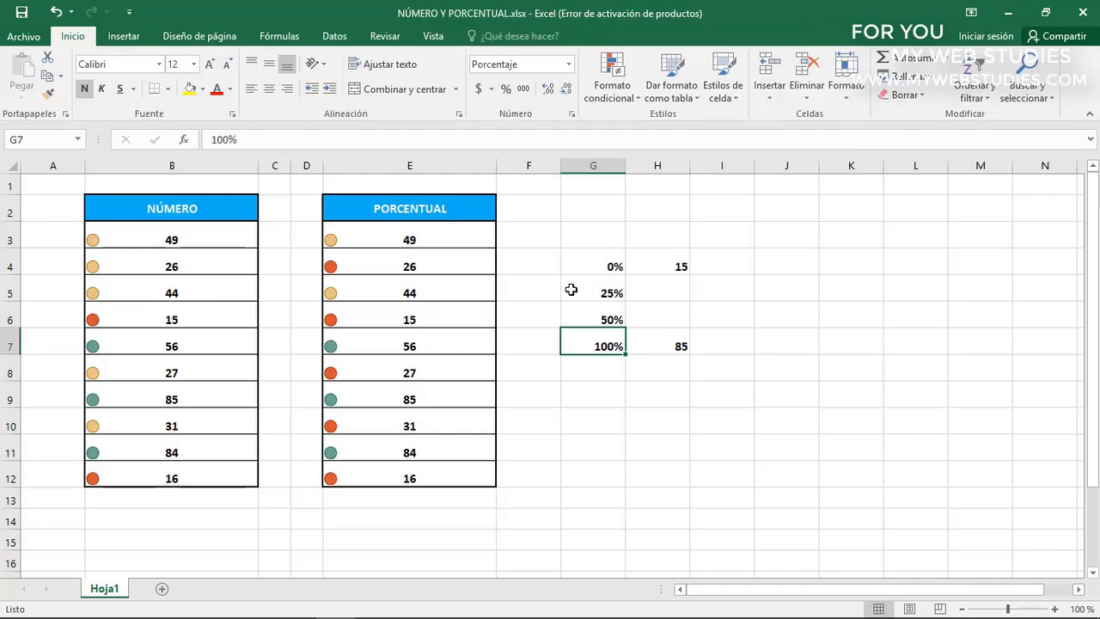
Calculate the difference between the maximum and minimum values in cell J4 with =85-15
{"action": "left_click", "coordinate": [772, 267]}
{"action": "type", "text": "="}
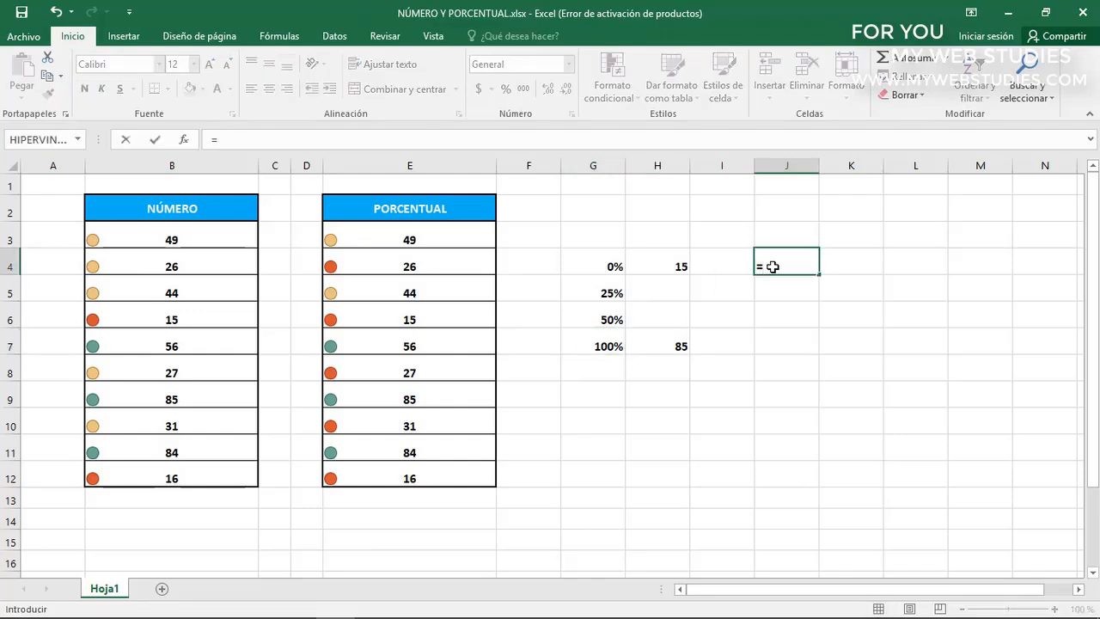
{"action": "type", "text": "85-15"}
{"action": "key", "text": "Return"}
{"action": "left_click", "coordinate": [772, 266]}
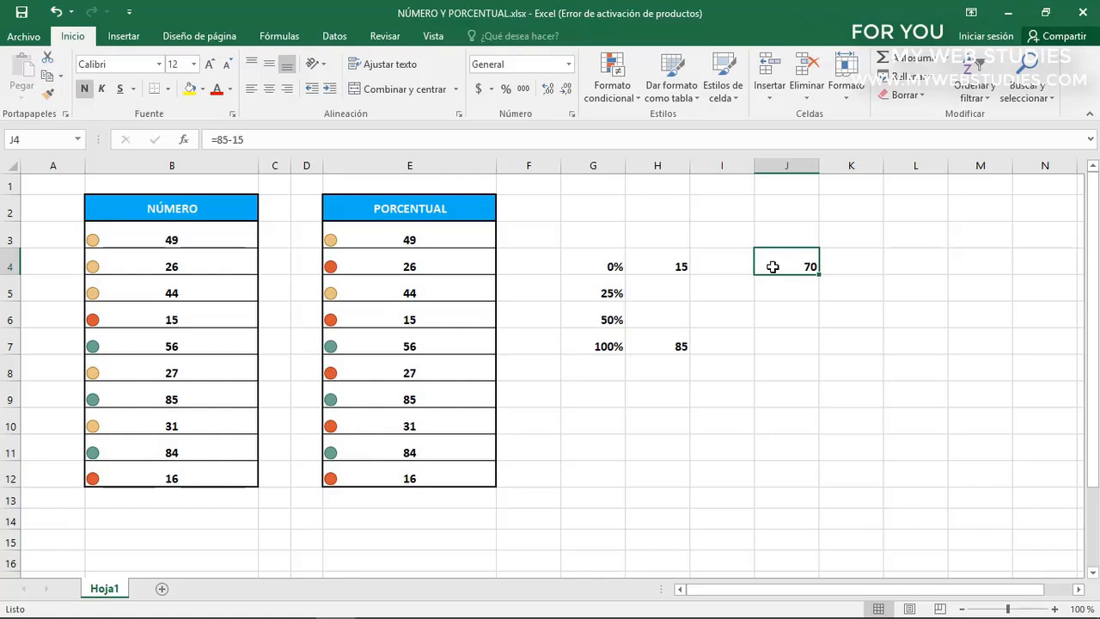
Calculate the value equivalent to the 25% threshold in cell H5 with =15+70*25%
{"action": "left_click", "coordinate": [672, 293]}
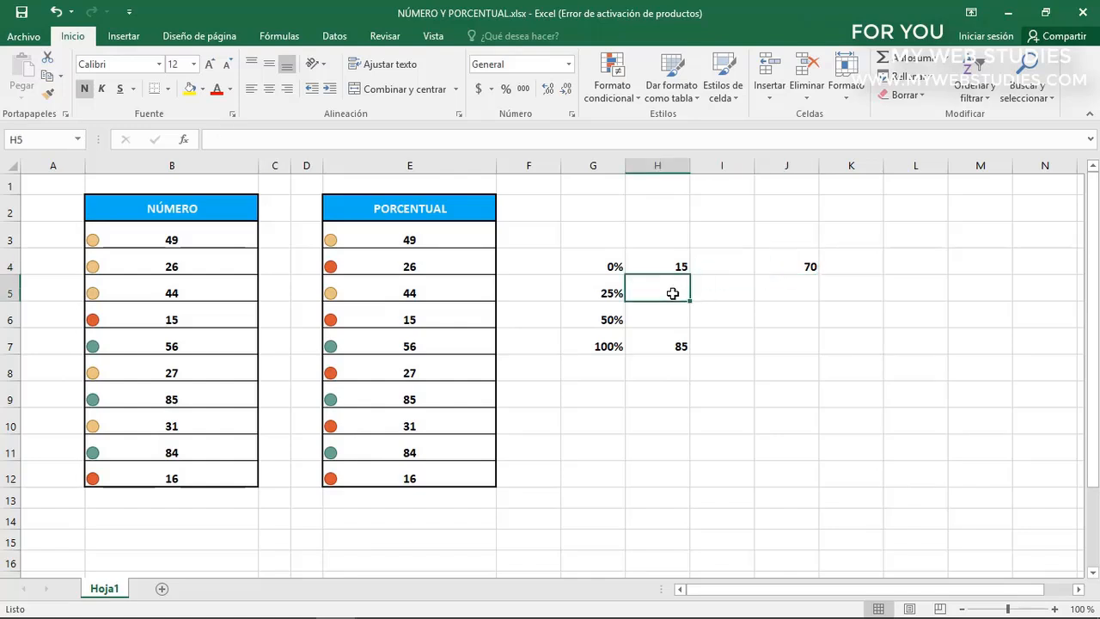
{"action": "type", "text": "=15"}
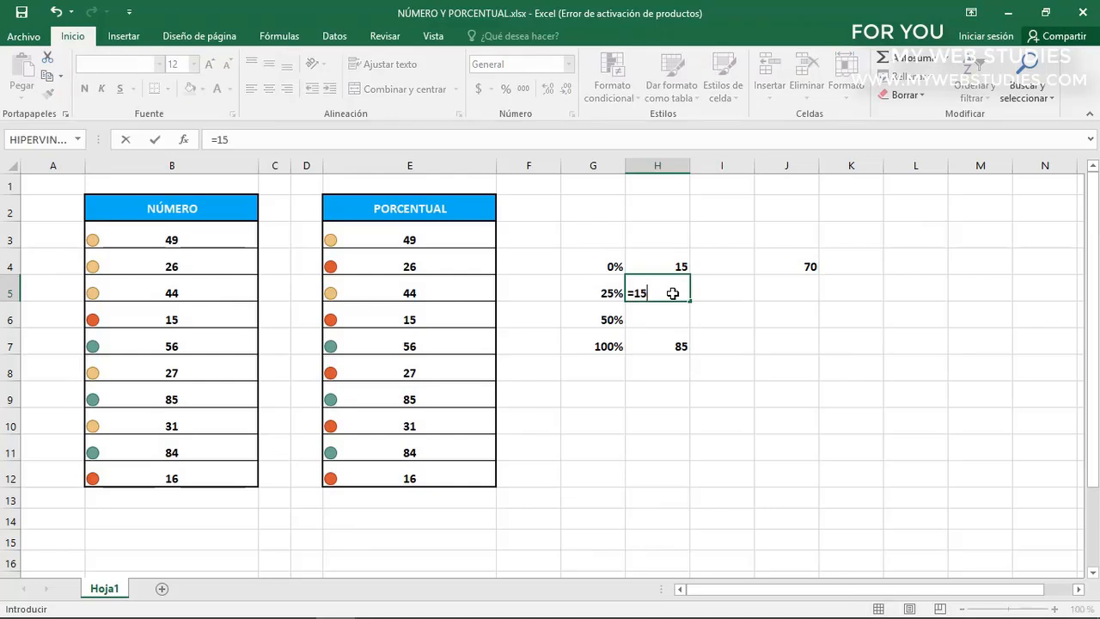
{"action": "type", "text": "+70*25%"}
{"action": "key", "text": "Return"}
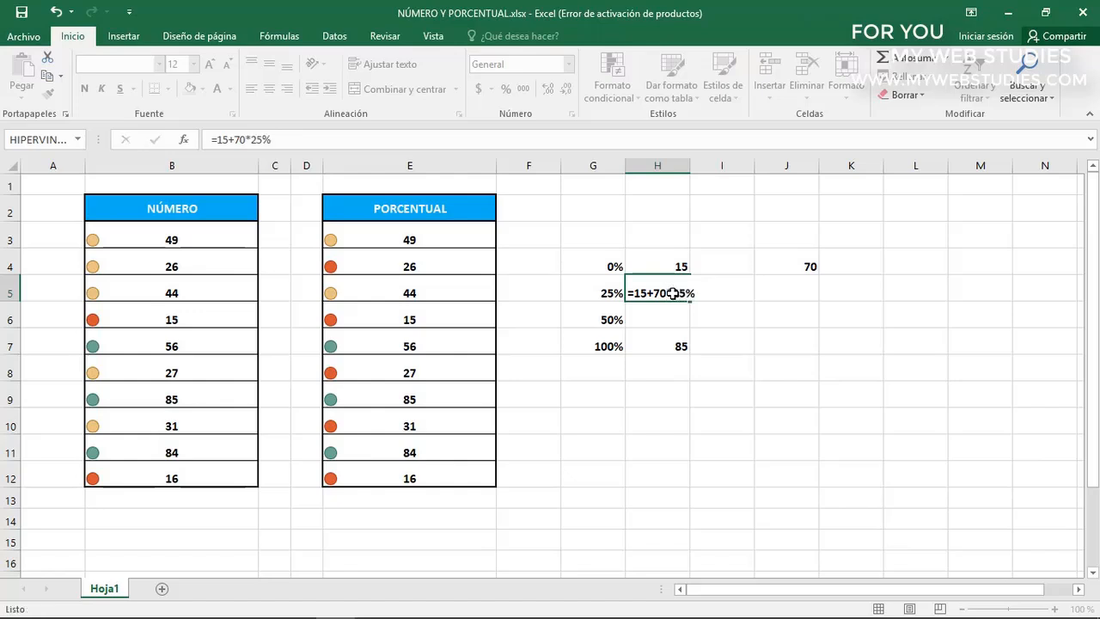
{"action": "left_click", "coordinate": [654, 293]}
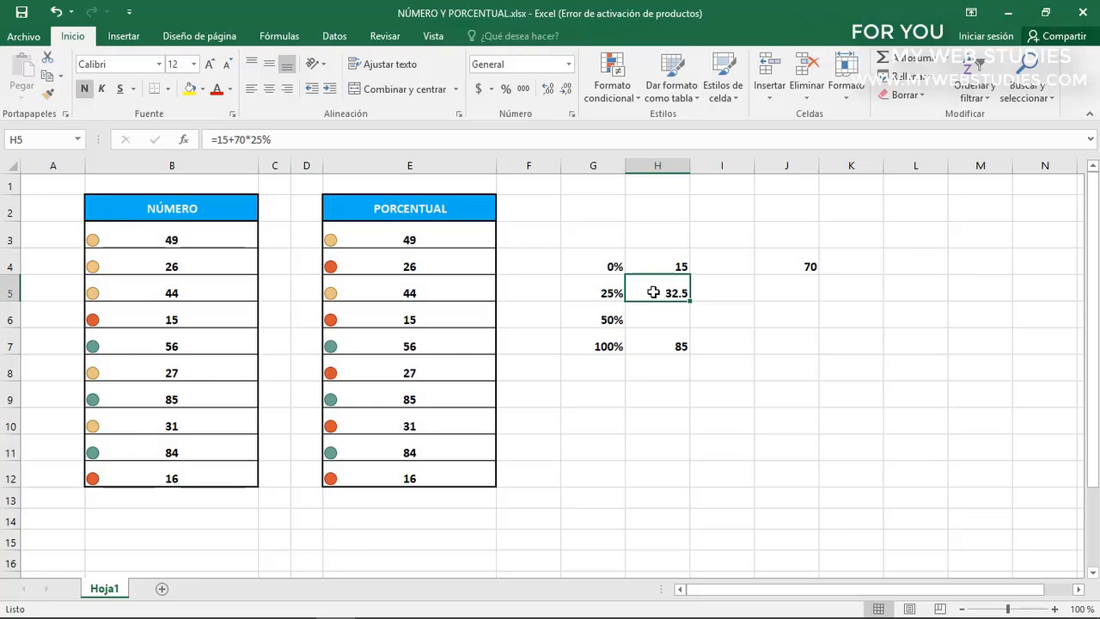
Calculate the value equivalent to the 50% threshold in cell H6 with =15+70*50%
{"action": "left_click", "coordinate": [647, 323]}
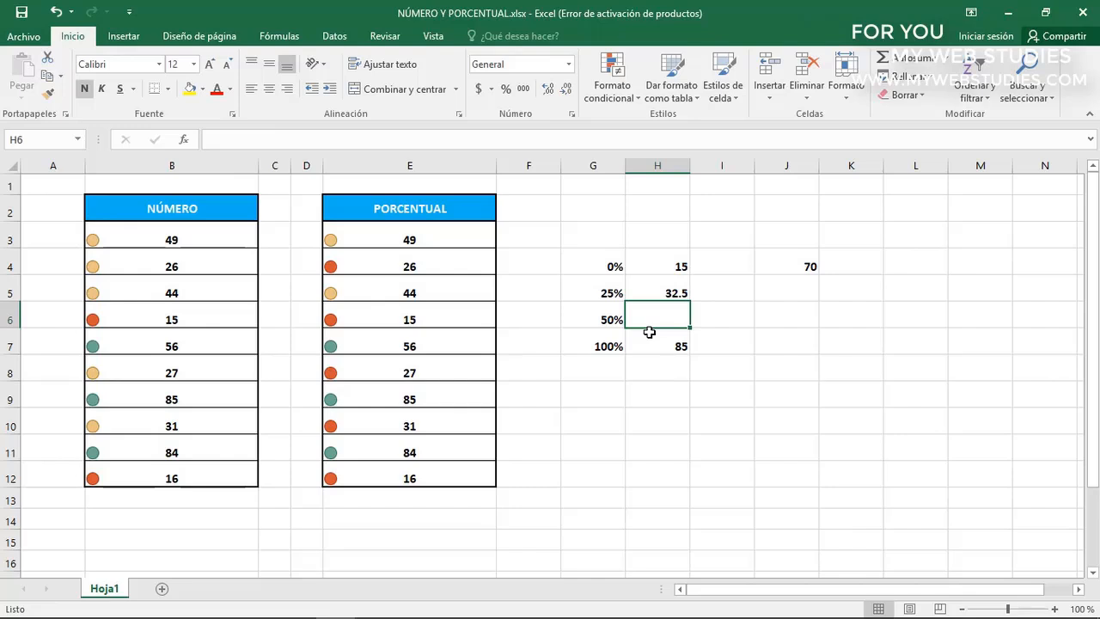
{"action": "type", "text": "=15+7"}
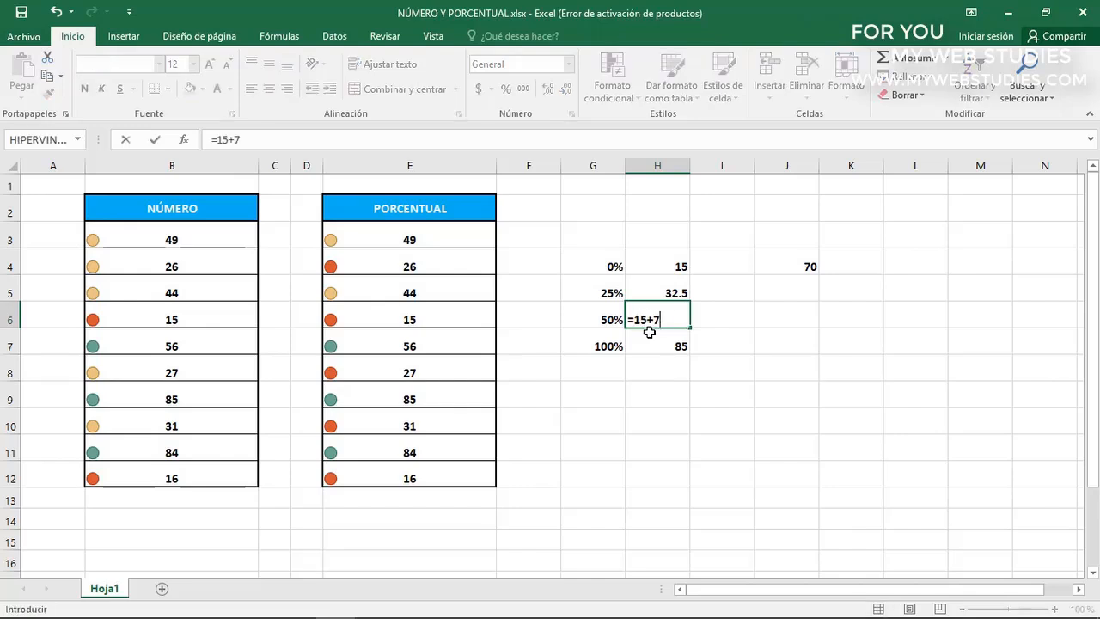
{"action": "type", "text": "0*50%"}
{"action": "key", "text": "Return"}
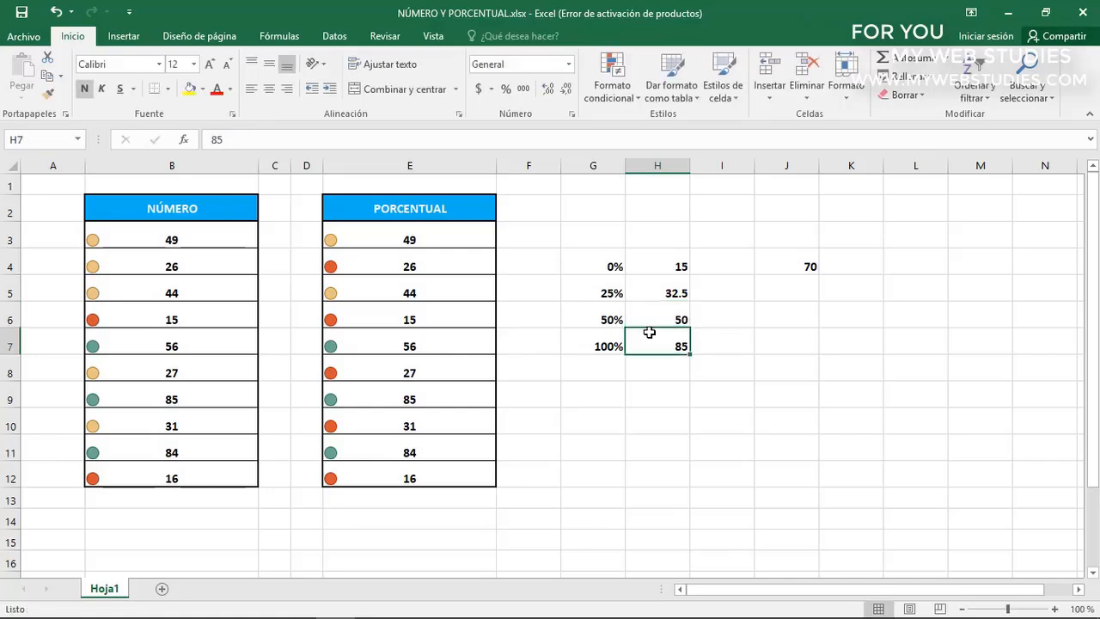
{"action": "left_click", "coordinate": [653, 320]}
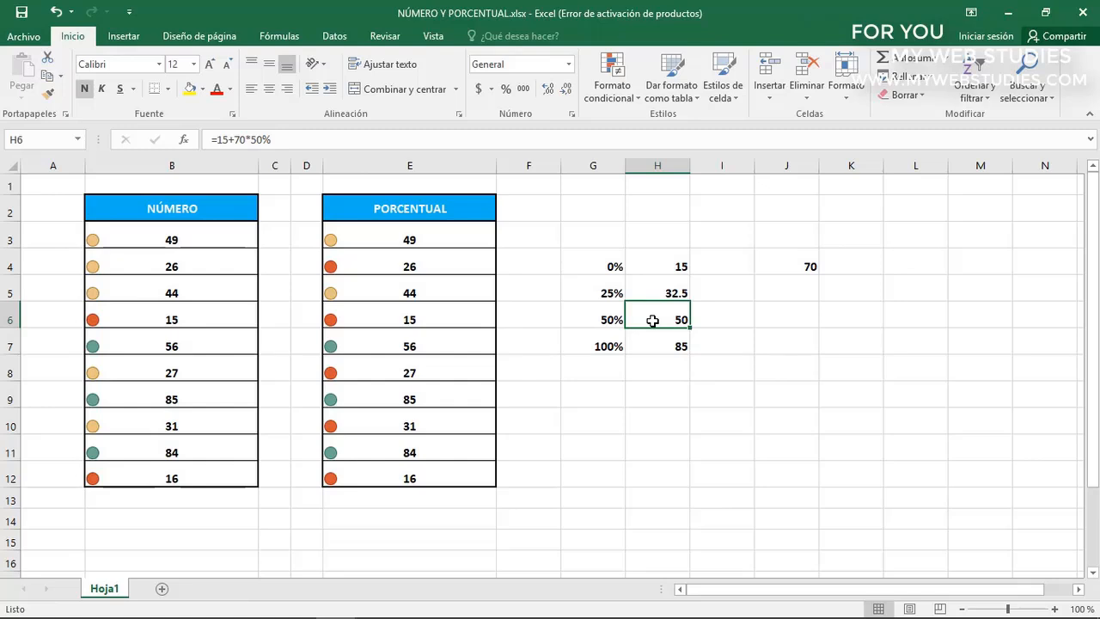
Check the red, yellow and green icons in the PORCENTUAL column against the calculated 25% and 50% thresholds in H5 and H6
{"action": "left_click", "coordinate": [468, 267]}
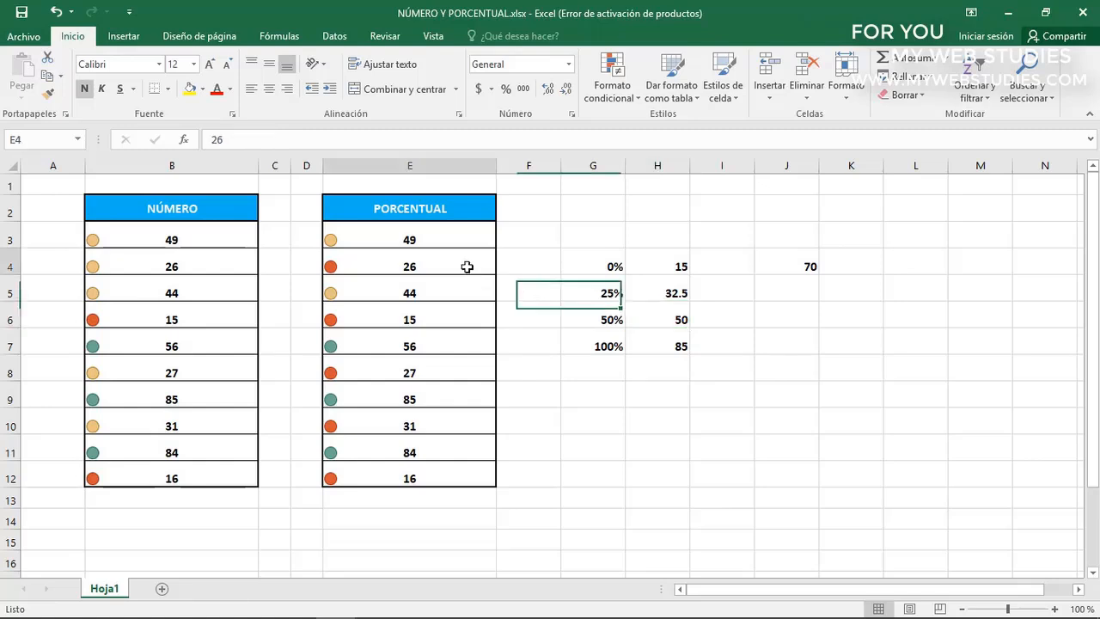
{"action": "left_click", "coordinate": [473, 314]}
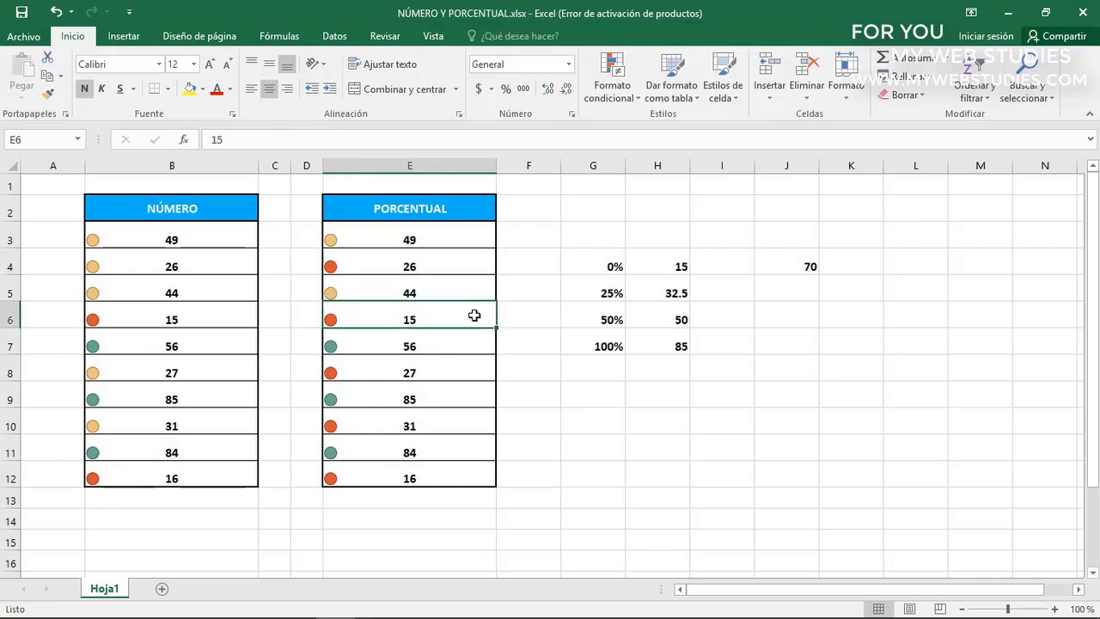
{"action": "left_click", "coordinate": [470, 370]}
{"action": "left_click", "coordinate": [467, 404]}
{"action": "left_click", "coordinate": [463, 430]}
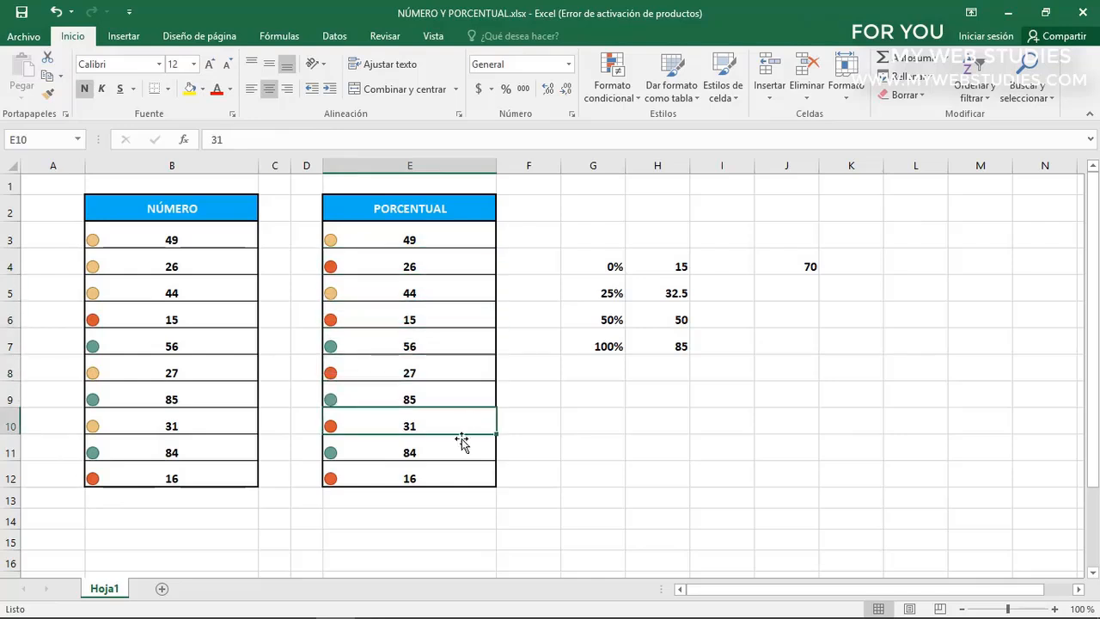
{"action": "left_click", "coordinate": [463, 474]}
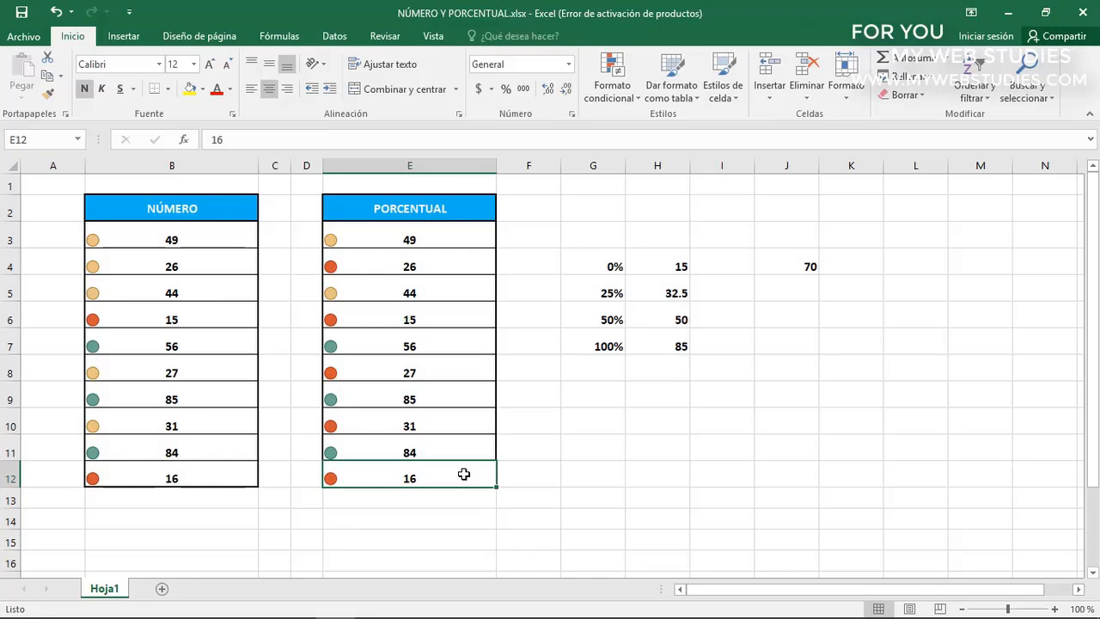
{"action": "left_click", "coordinate": [458, 293]}
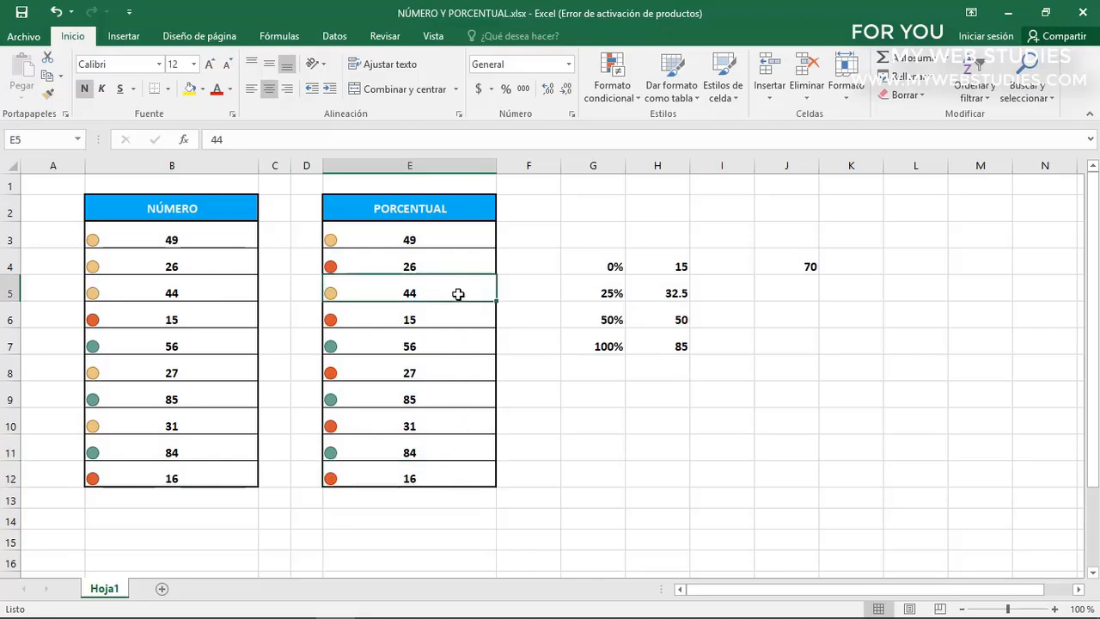
{"action": "left_click", "coordinate": [455, 239]}
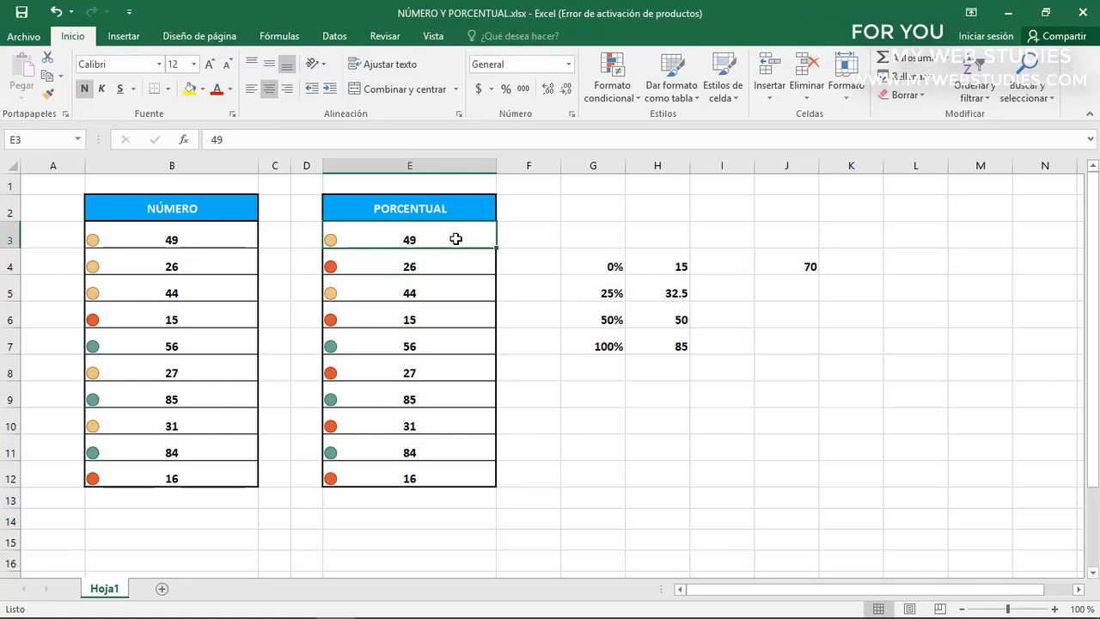
{"action": "left_click", "coordinate": [457, 342]}
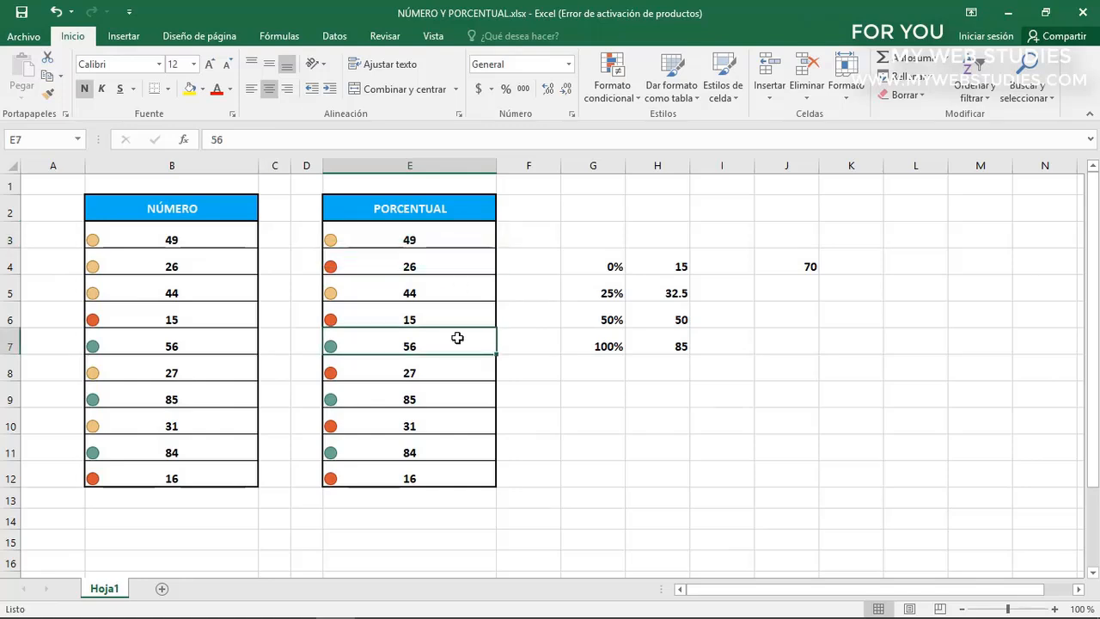
{"action": "left_click", "coordinate": [455, 393]}
{"action": "left_click", "coordinate": [454, 445]}
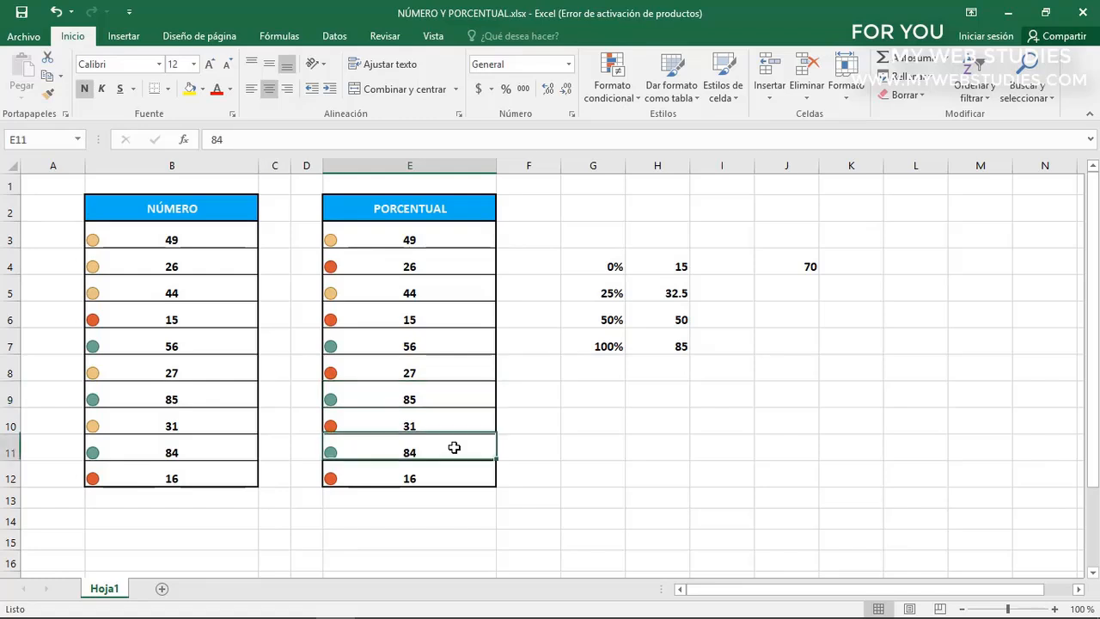
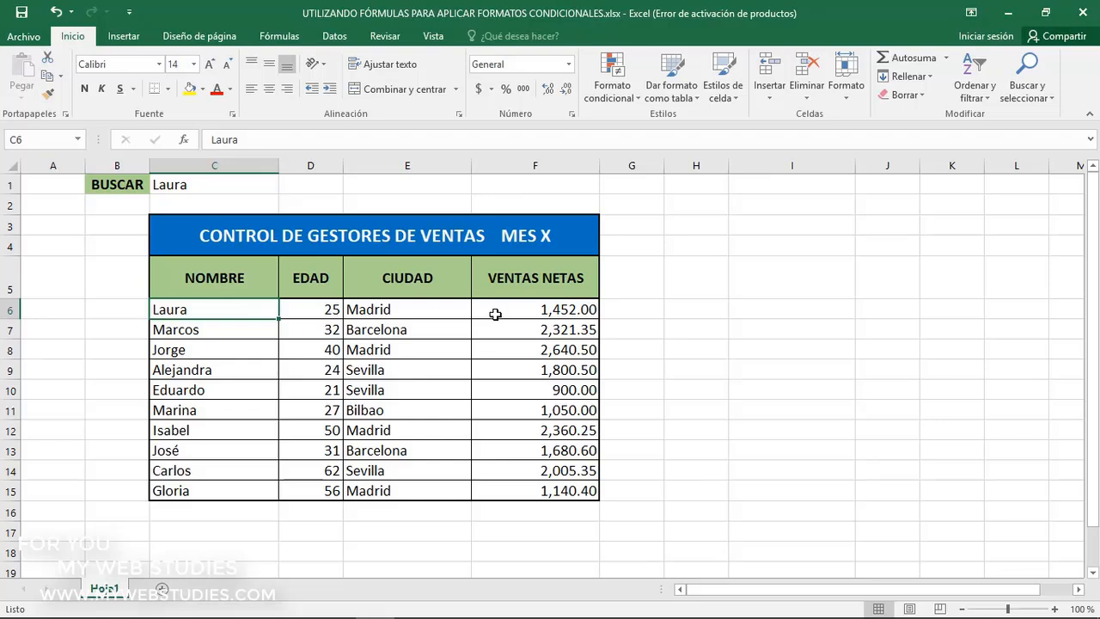
Start a new conditional formatting rule for C6:F15 that uses a formula to determine which cells to format
{"action": "left_click", "coordinate": [249, 185]}
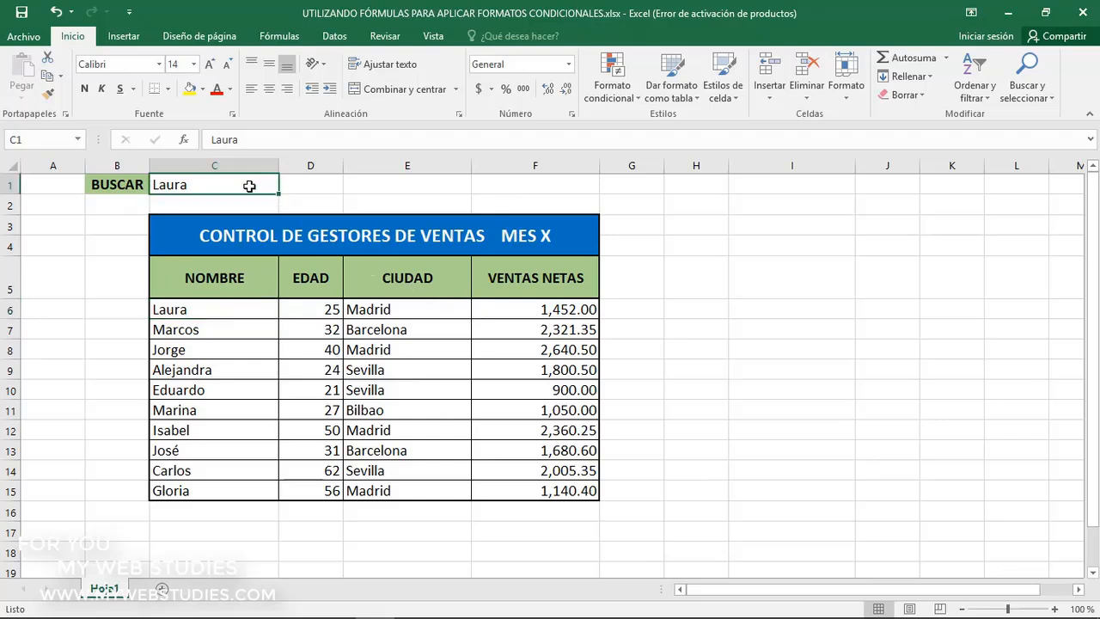
{"action": "left_click_drag", "start_coordinate": [229, 306], "coordinate": [529, 488]}
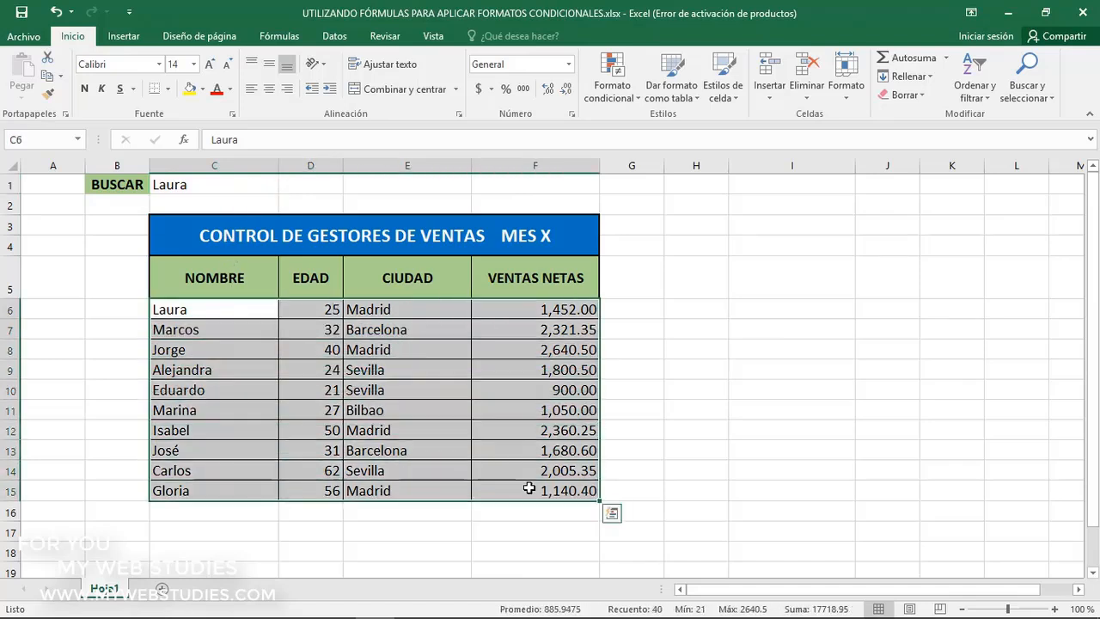
{"action": "left_click", "coordinate": [606, 98]}
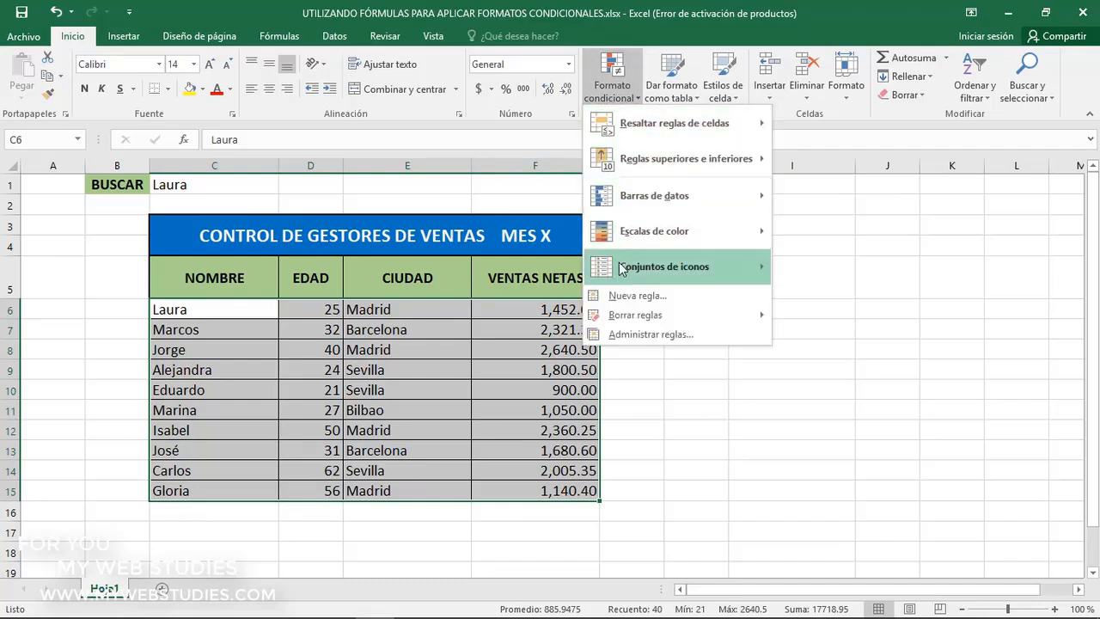
{"action": "left_click", "coordinate": [623, 296]}
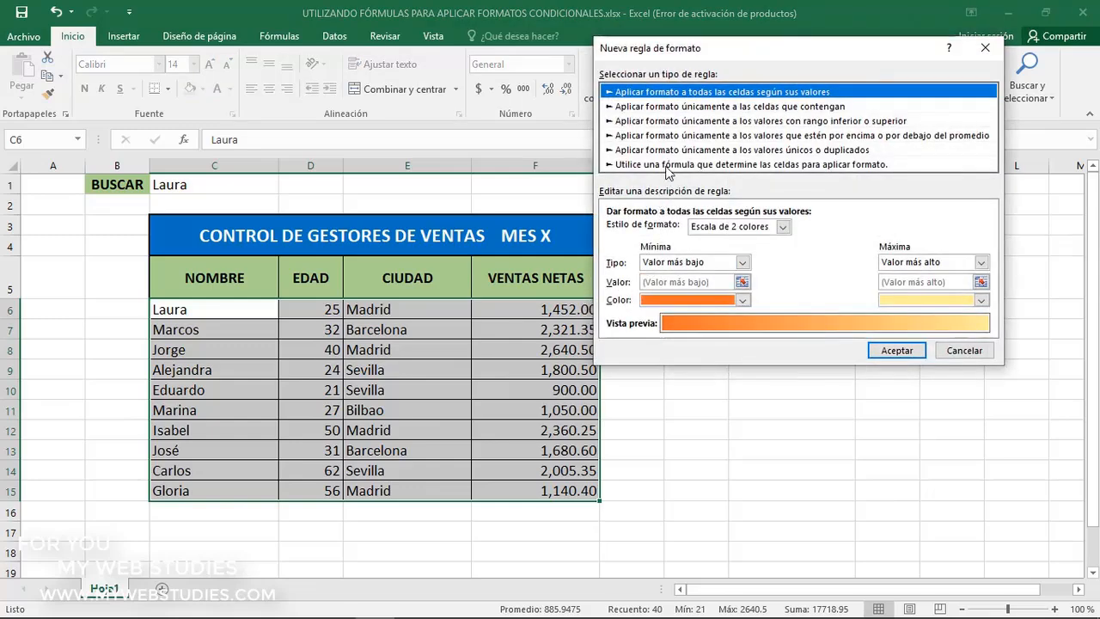
{"action": "left_click", "coordinate": [667, 164]}
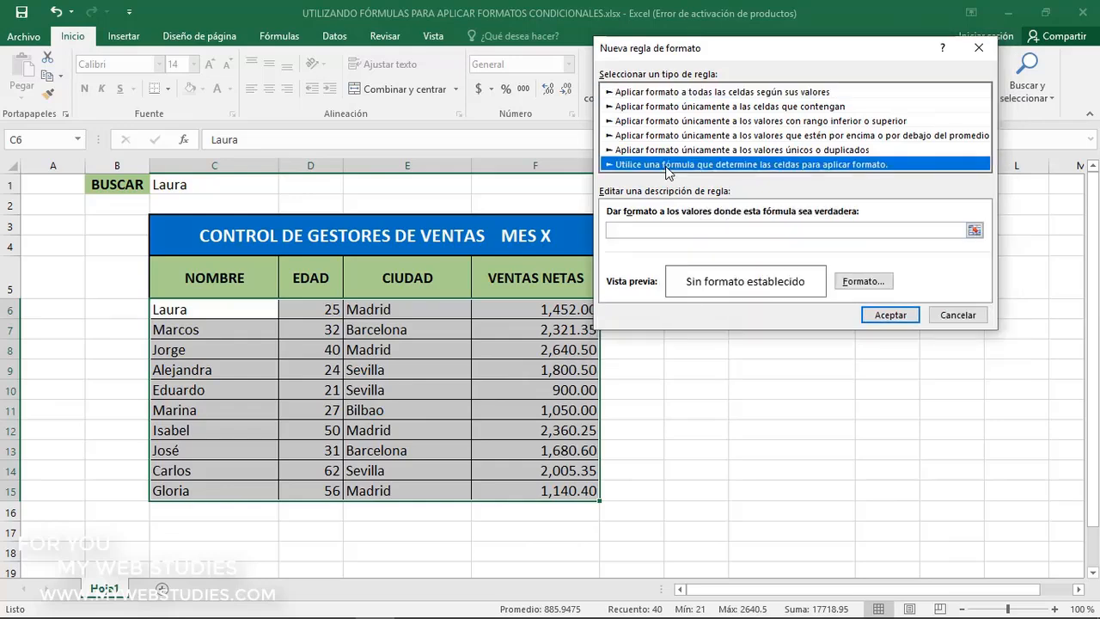
Enter the rule formula =hallar($C$1;$C6) to look for the C1 search text in the NOMBRE column
{"action": "left_click", "coordinate": [748, 231]}
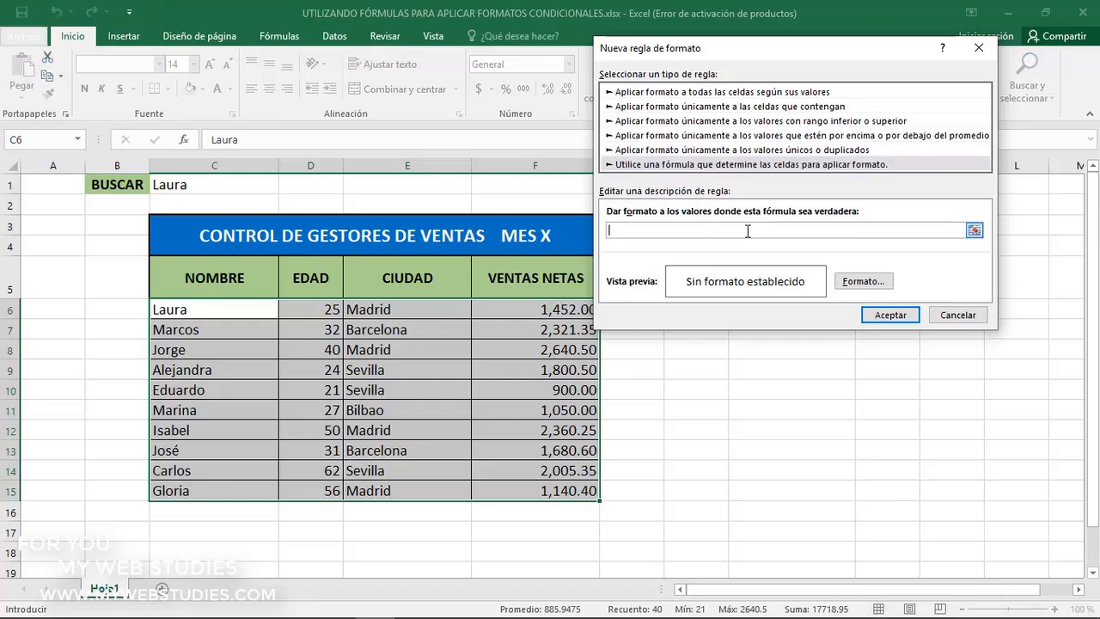
{"action": "type", "text": "=hallar"}
{"action": "type", "text": "("}
{"action": "left_click", "coordinate": [256, 185]}
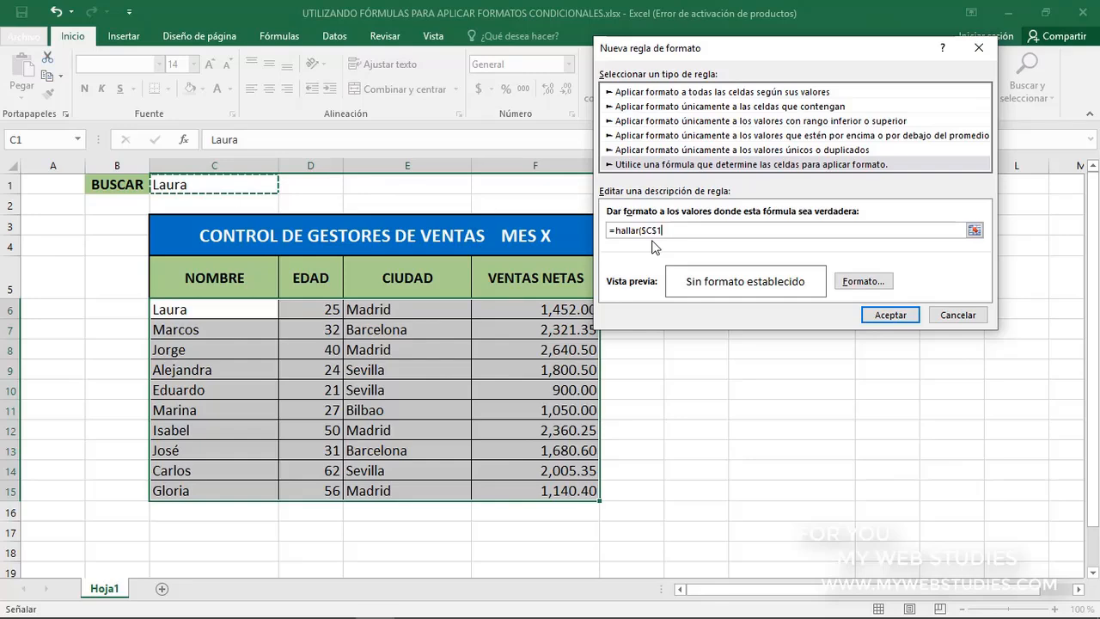
{"action": "type", "text": ";"}
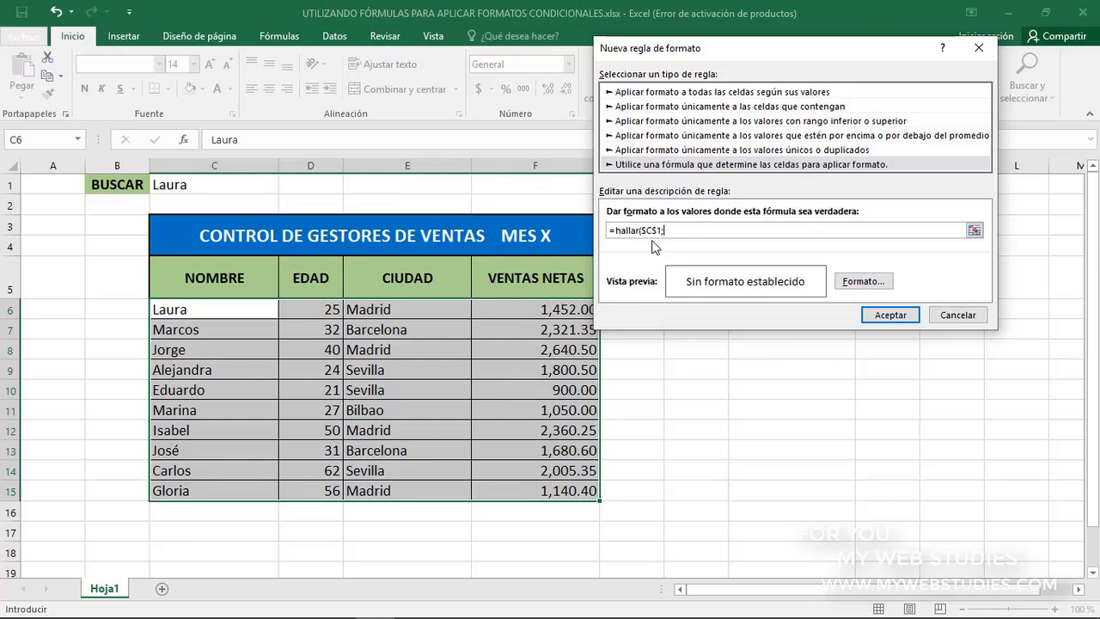
{"action": "left_click", "coordinate": [246, 309]}
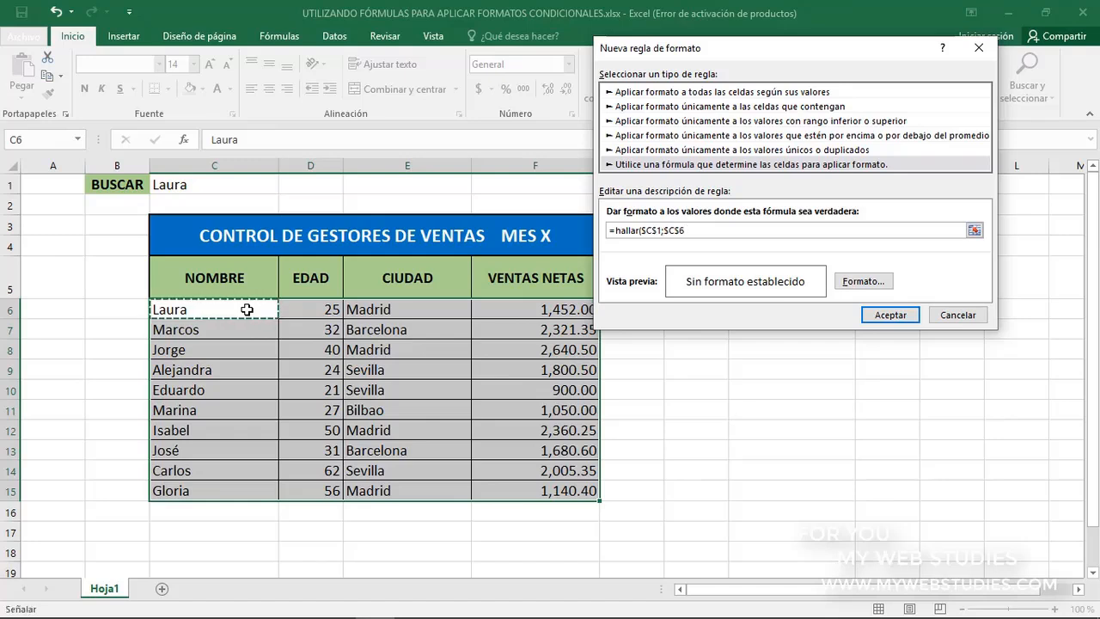
{"action": "left_click", "coordinate": [678, 233]}
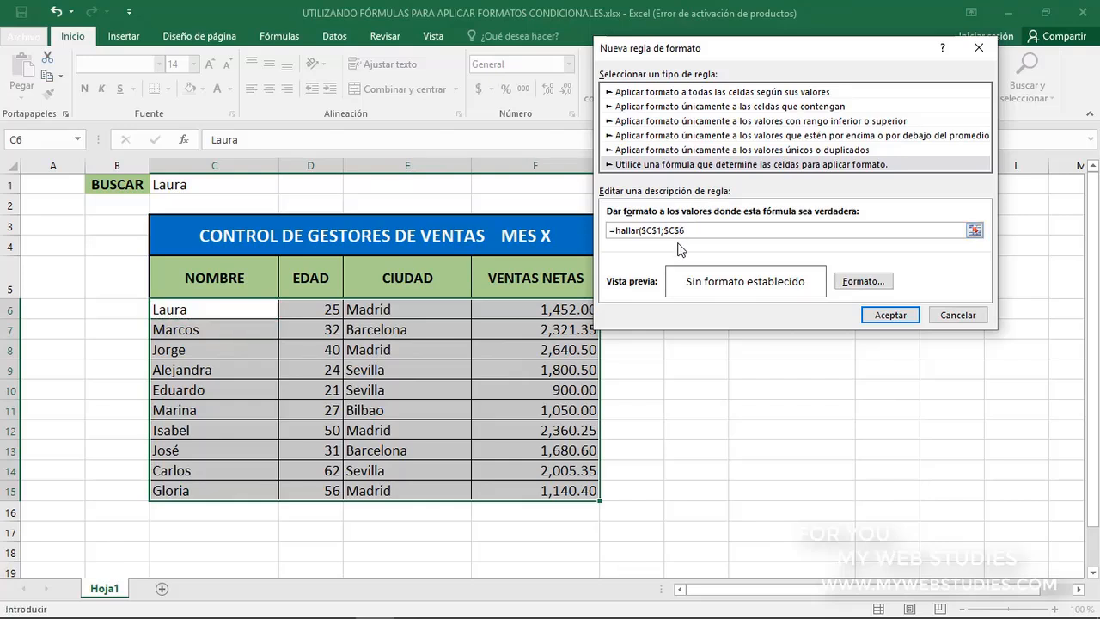
{"action": "key", "text": "F4"}
{"action": "key", "text": "F4"}
{"action": "type", "text": ")"}
Give the rule a yellow fill and apply it to the selected sales table rows
{"action": "left_click", "coordinate": [862, 283]}
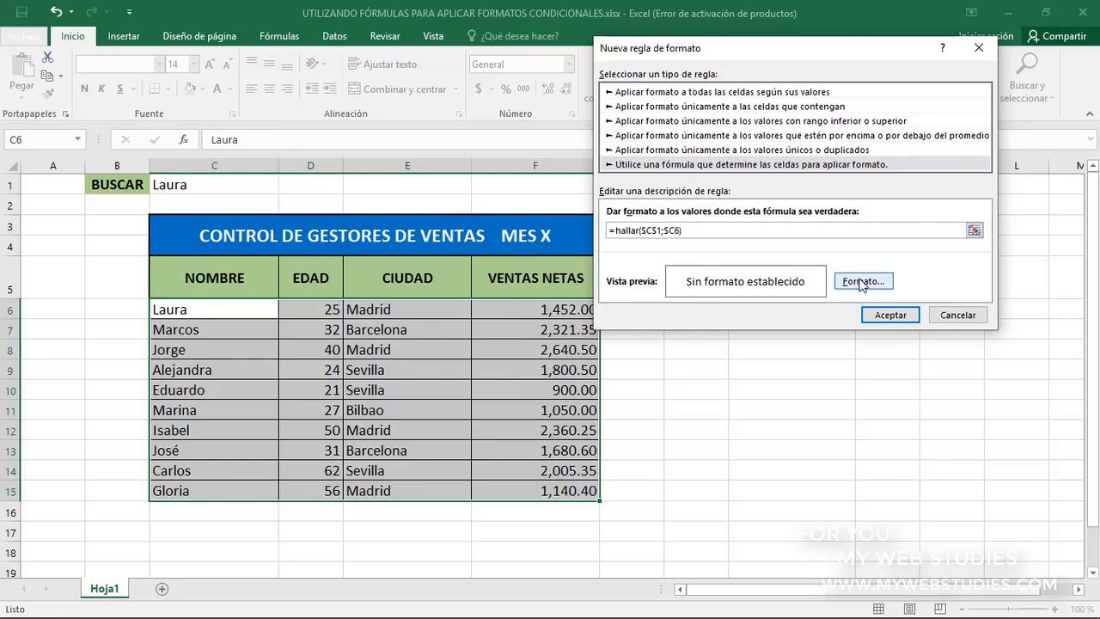
{"action": "left_click", "coordinate": [862, 283]}
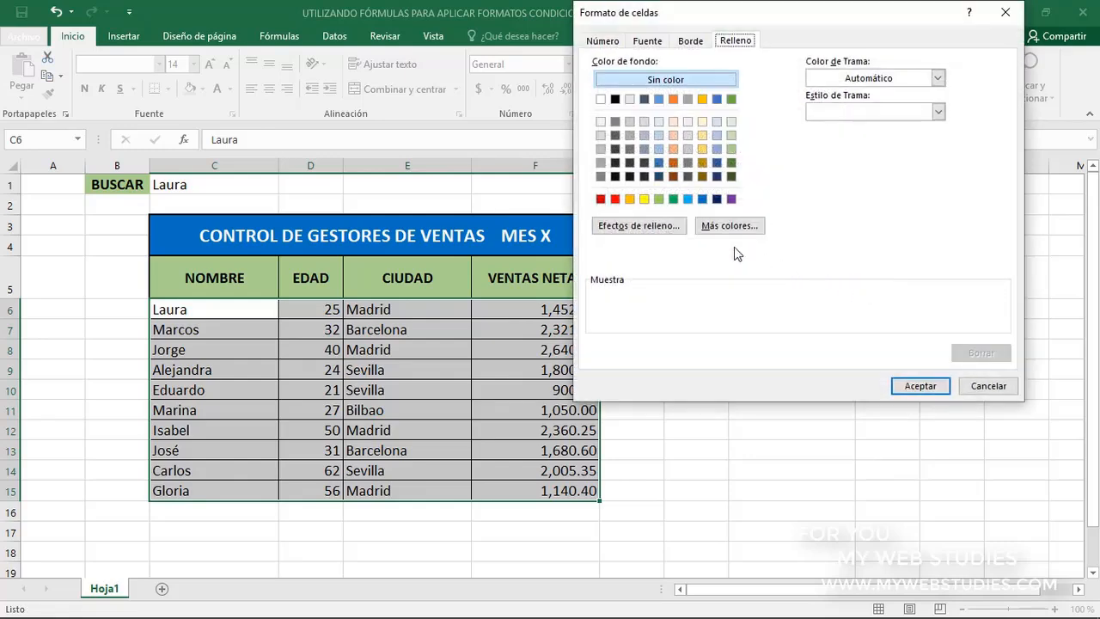
{"action": "left_click", "coordinate": [645, 199]}
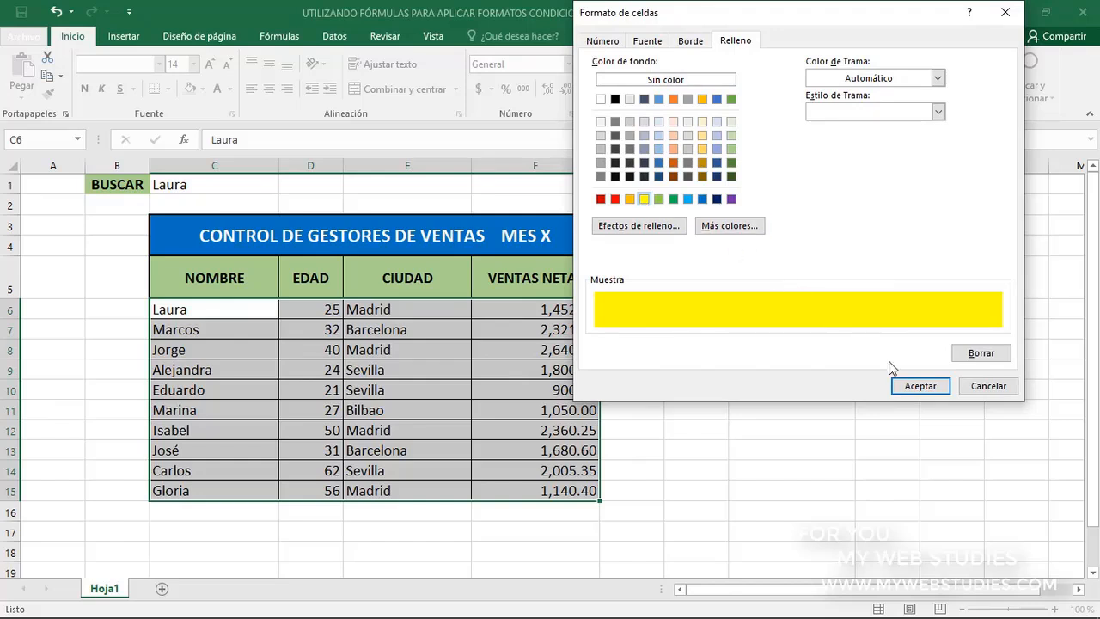
{"action": "left_click", "coordinate": [916, 386]}
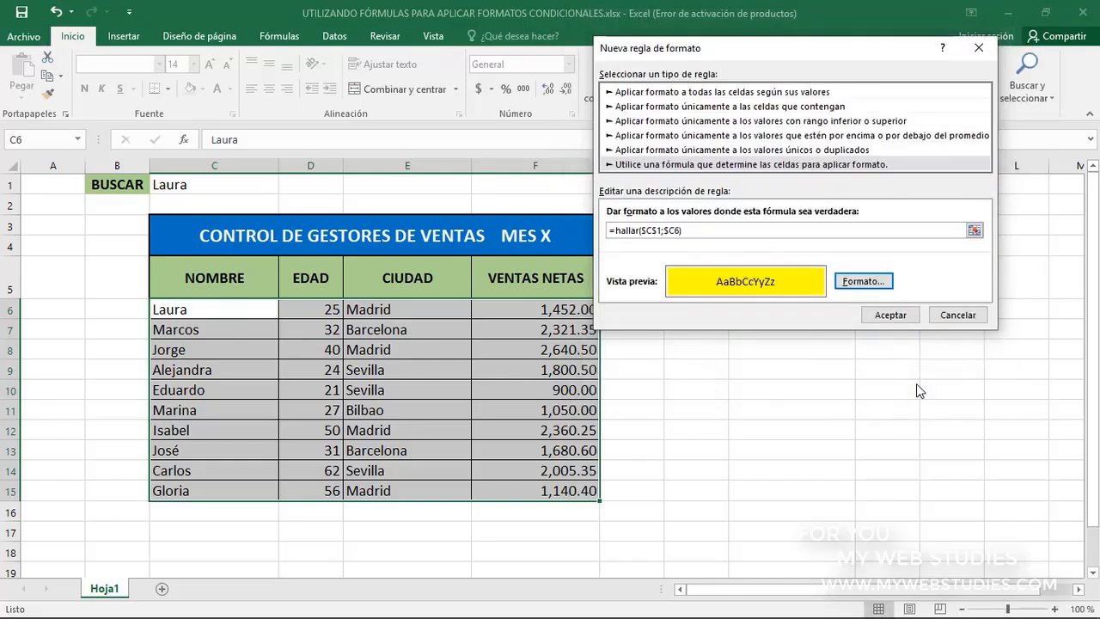
{"action": "left_click", "coordinate": [890, 314]}
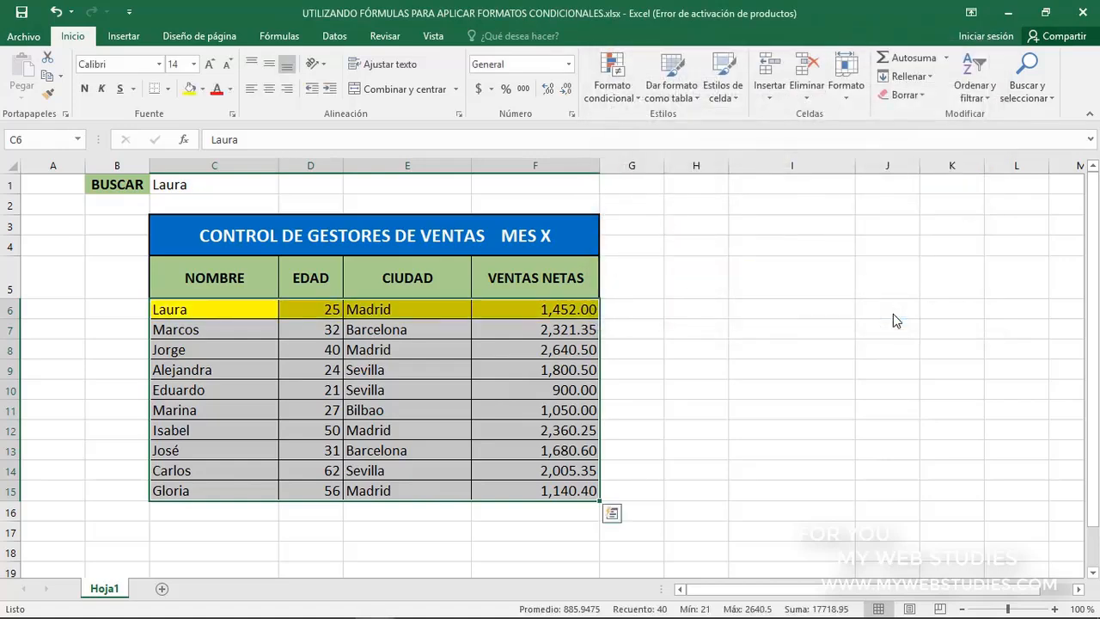
Change the search name in cell C1 to the manager's name listed in row 8
{"action": "left_click_drag", "start_coordinate": [253, 310], "coordinate": [487, 313]}
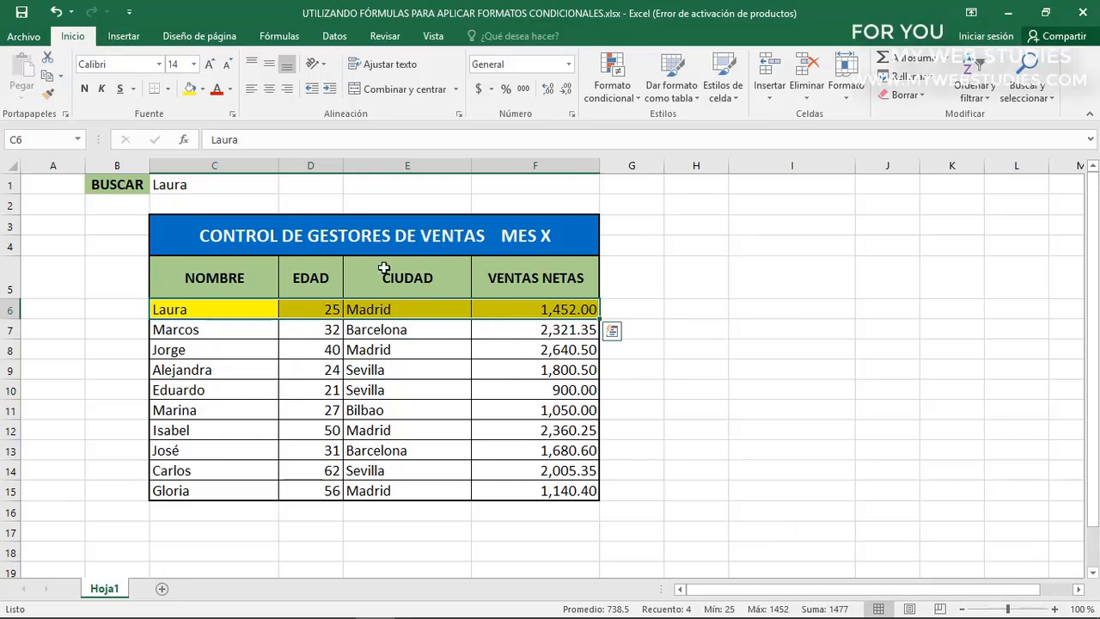
{"action": "left_click", "coordinate": [251, 187]}
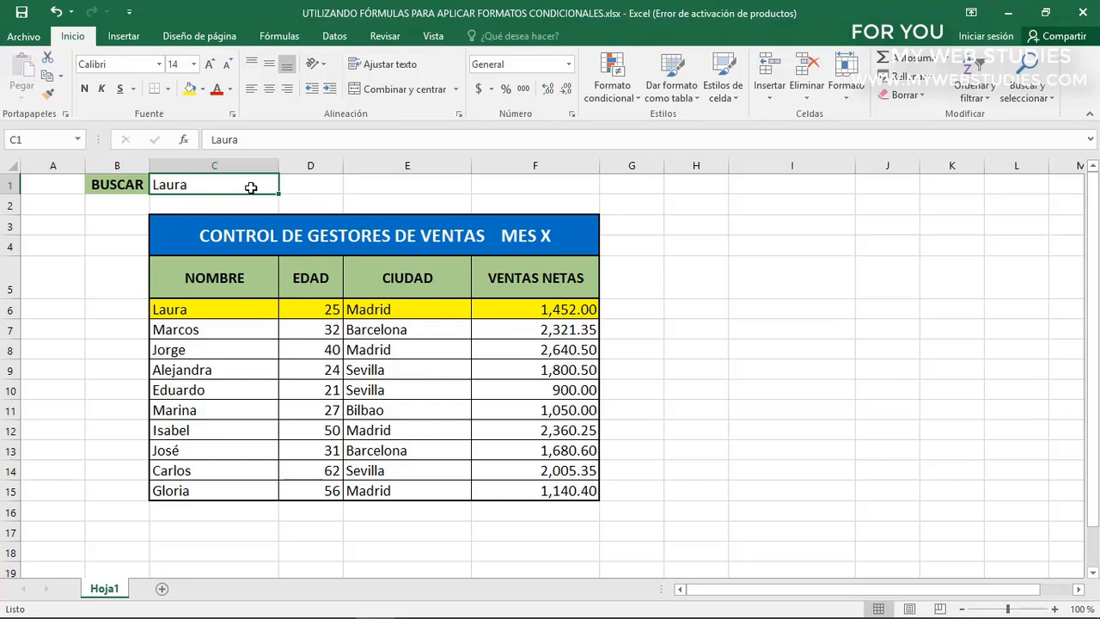
{"action": "double_click", "coordinate": [251, 187]}
{"action": "type", "text": "Jorge"}
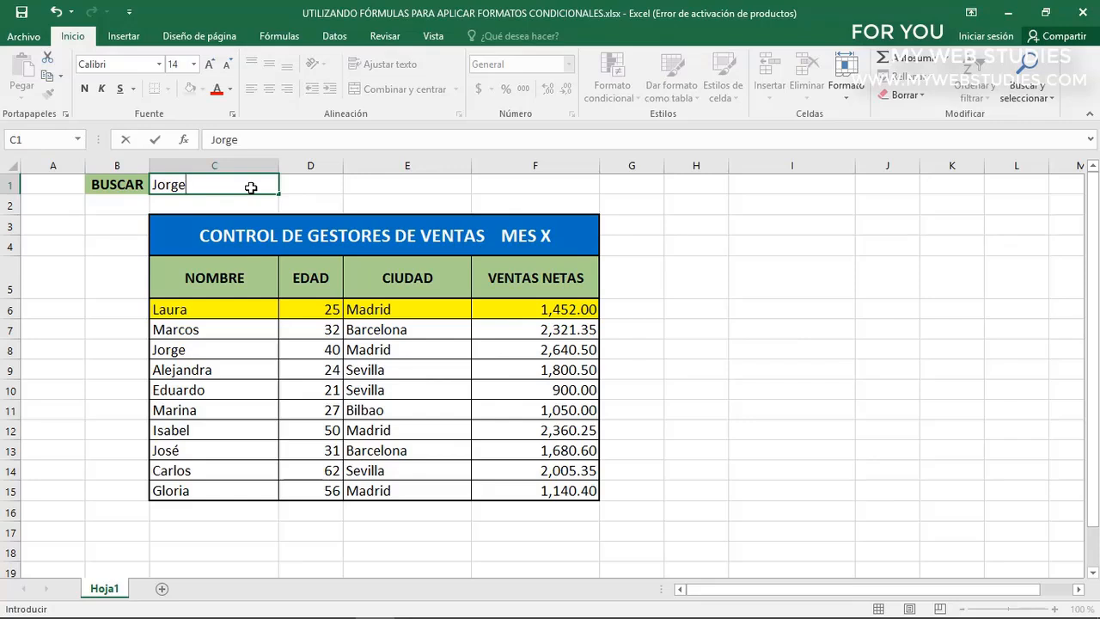
{"action": "key", "text": "Return"}
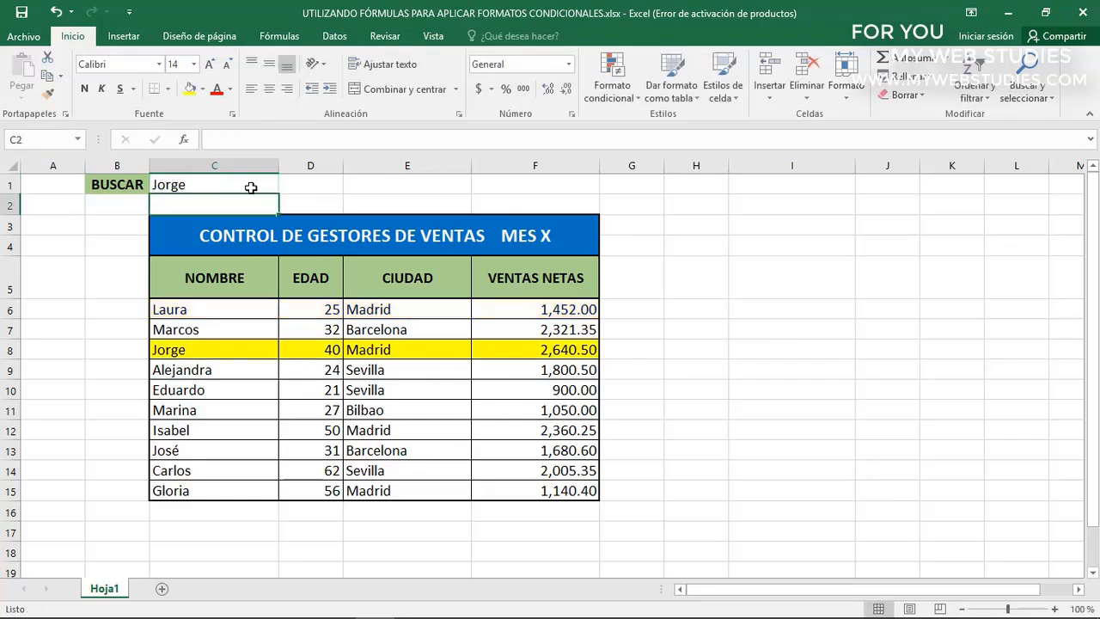
Replace the BUSCAR text in C1 with a different name to search for
{"action": "left_click", "coordinate": [231, 309]}
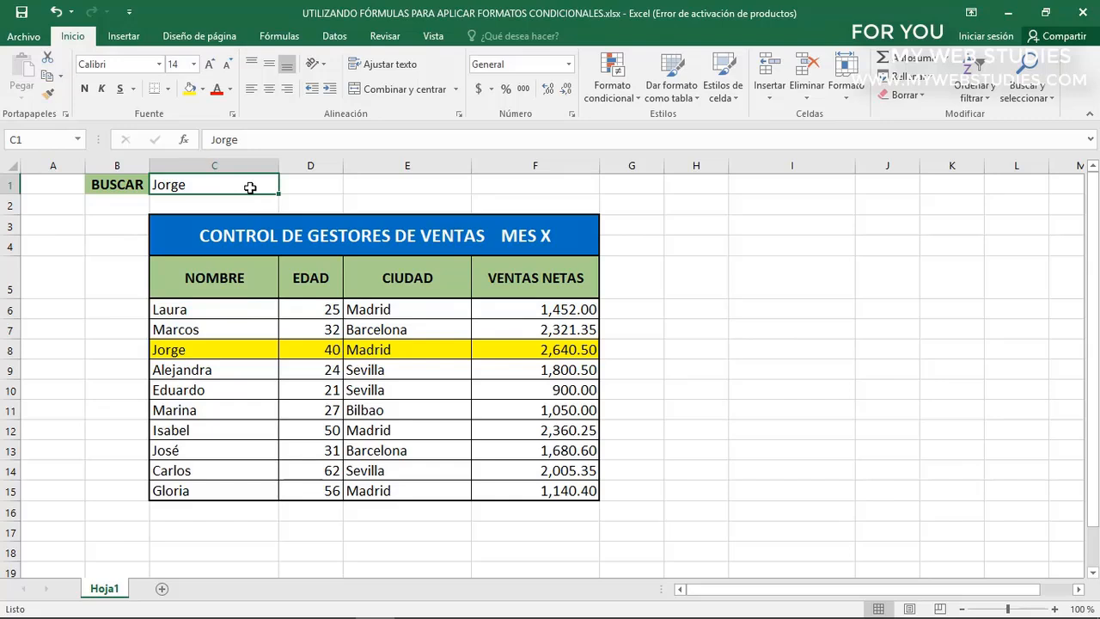
{"action": "double_click", "coordinate": [249, 187]}
{"action": "key", "text": "BackSpace"}
{"action": "key", "text": "BackSpace"}
{"action": "key", "text": "BackSpace"}
{"action": "key", "text": "BackSpace"}
{"action": "key", "text": "BackSpace"}
{"action": "type", "text": "Alex"}
{"action": "key", "text": "Return"}
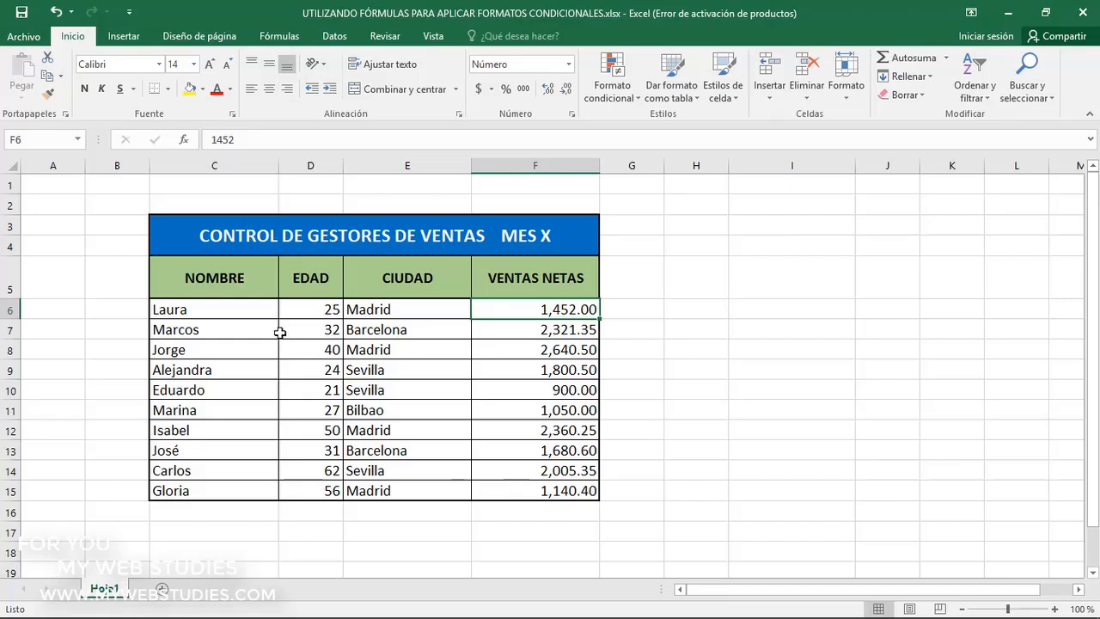
Create a new formula-based conditional formatting rule for the sales data in C6:F15
{"action": "left_click_drag", "start_coordinate": [255, 312], "coordinate": [521, 487]}
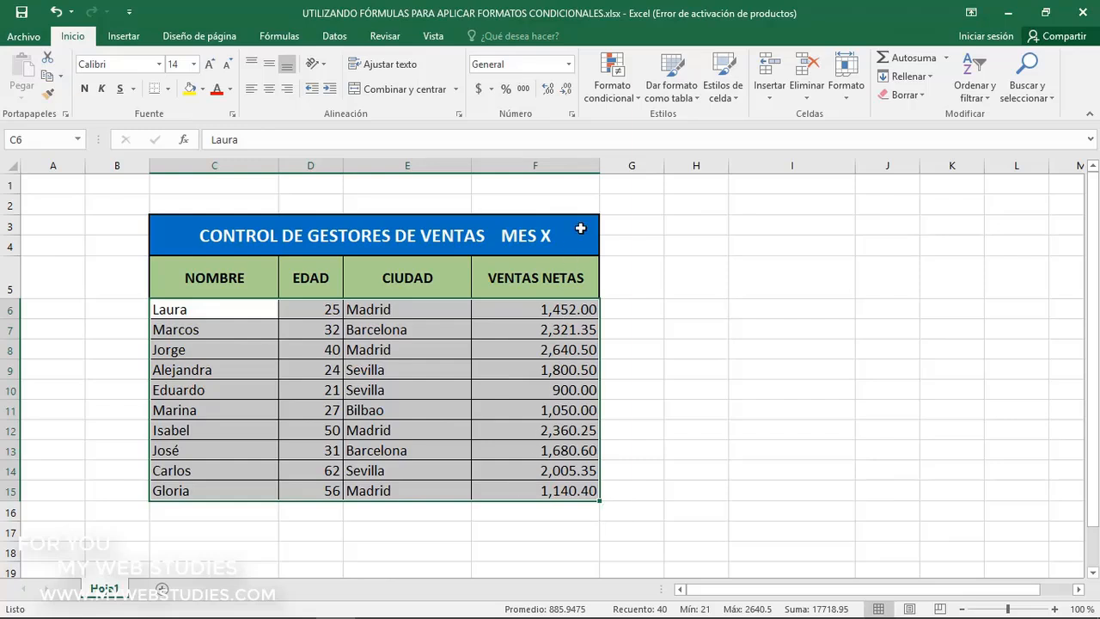
{"action": "left_click", "coordinate": [615, 97]}
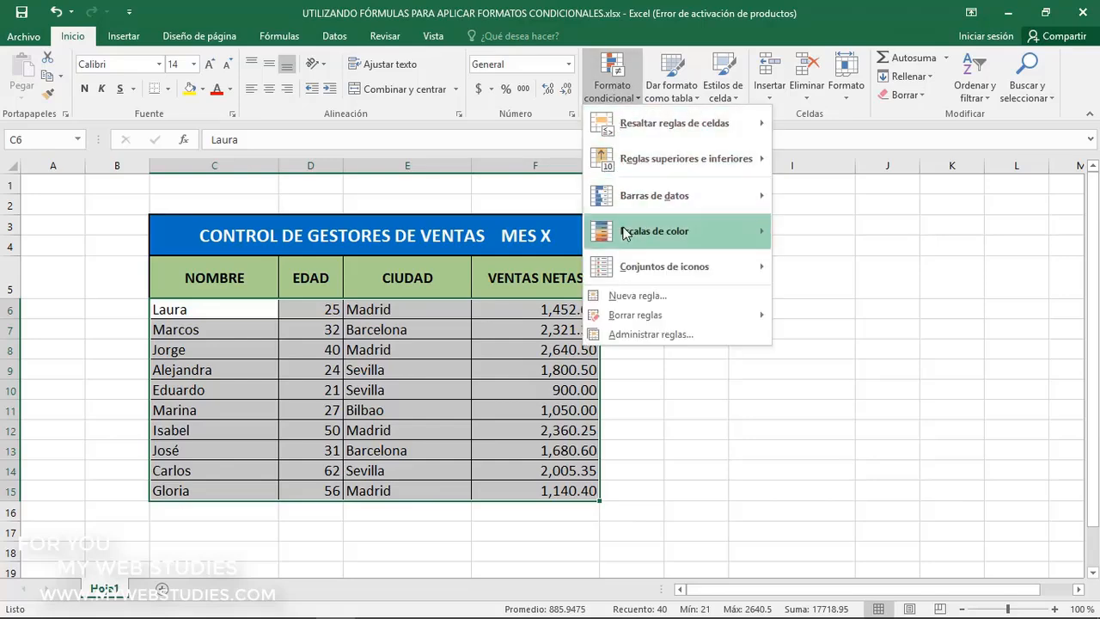
{"action": "left_click", "coordinate": [628, 296]}
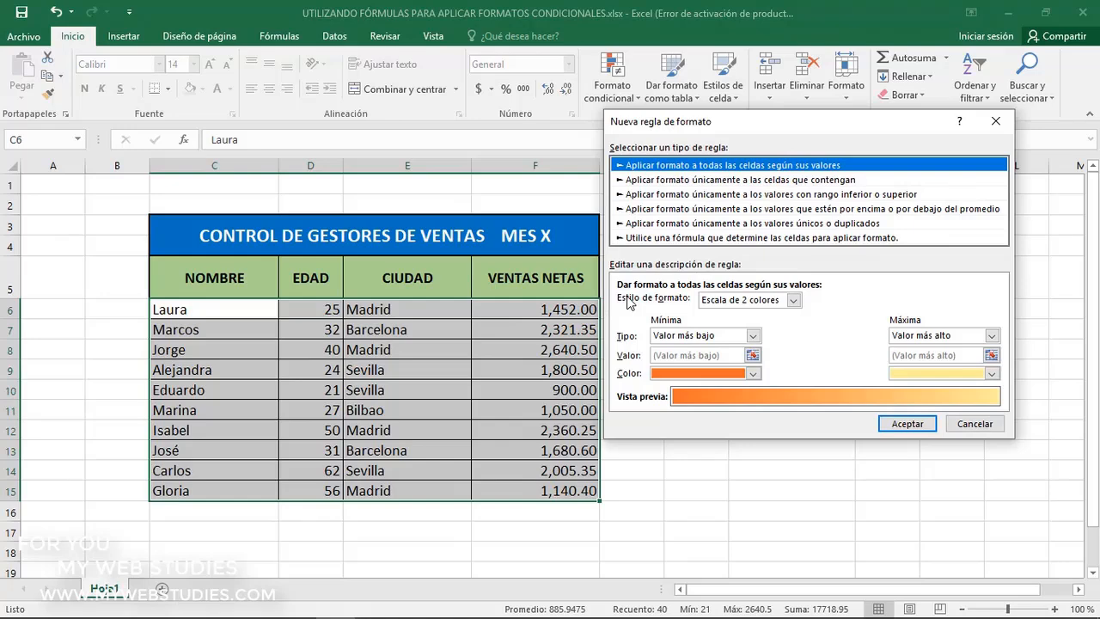
{"action": "left_click", "coordinate": [675, 238]}
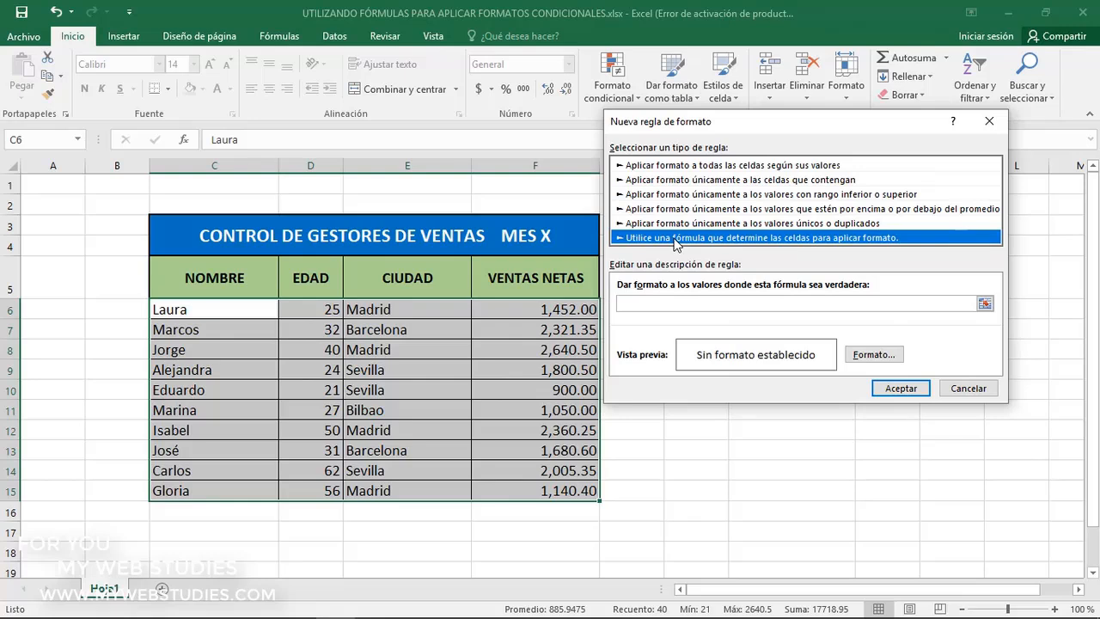
Enter the rule formula =$F6>PROMEDIO($F$6:$F$15) to find rows whose net sales exceed the average
{"action": "left_click", "coordinate": [724, 302]}
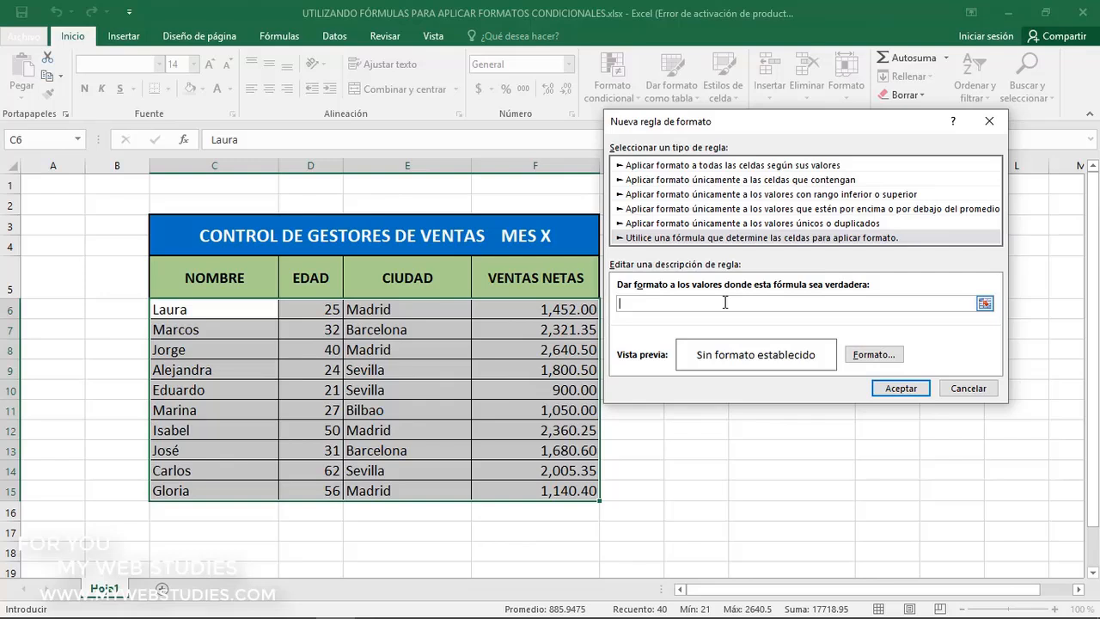
{"action": "type", "text": "="}
{"action": "left_click", "coordinate": [561, 308]}
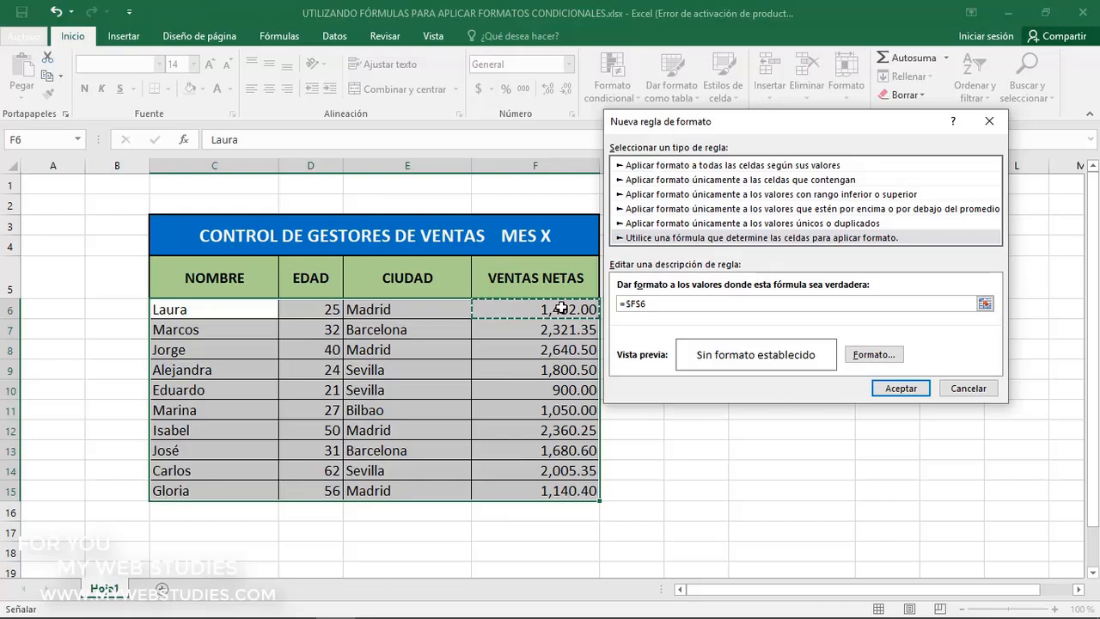
{"action": "left_click", "coordinate": [641, 306]}
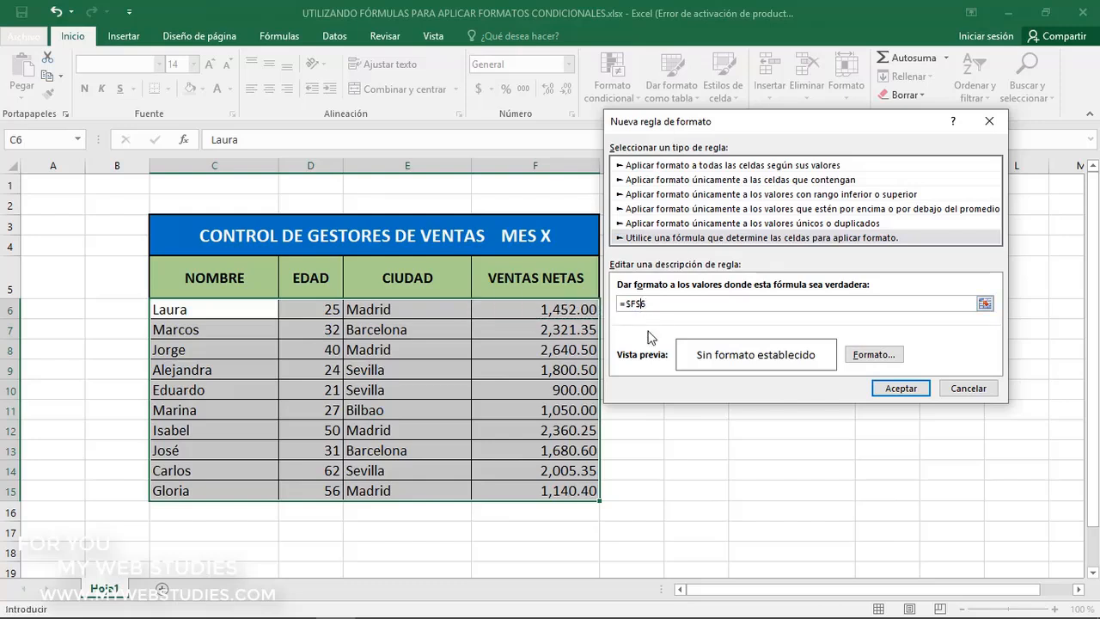
{"action": "key", "text": "BackSpace"}
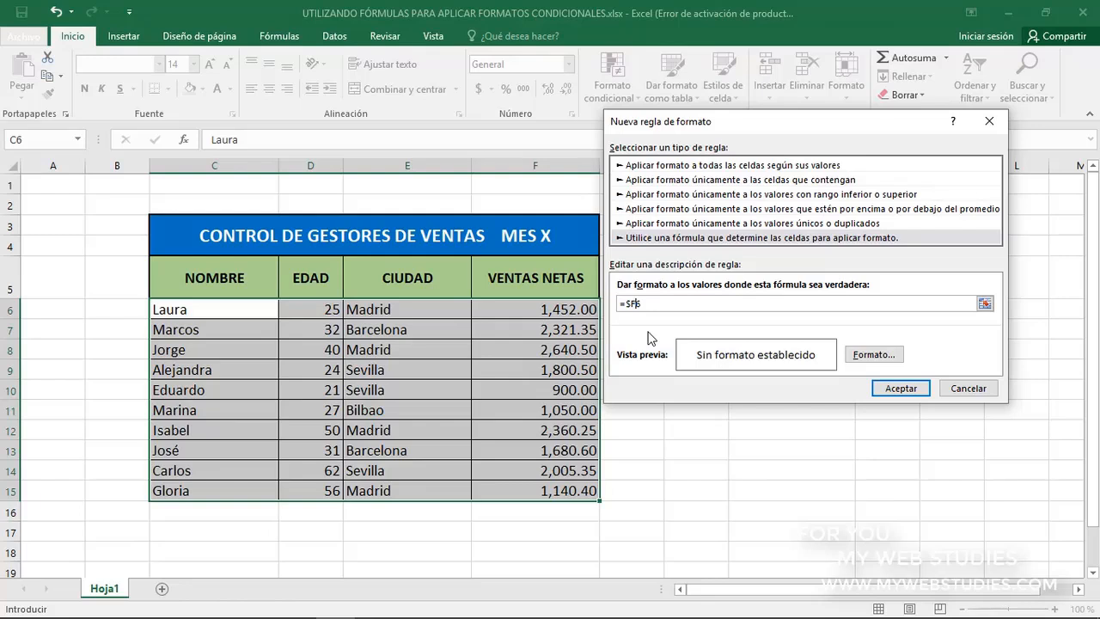
{"action": "type", "text": ">PROMEDIO"}
{"action": "type", "text": "("}
{"action": "left_click_drag", "start_coordinate": [559, 309], "coordinate": [559, 488]}
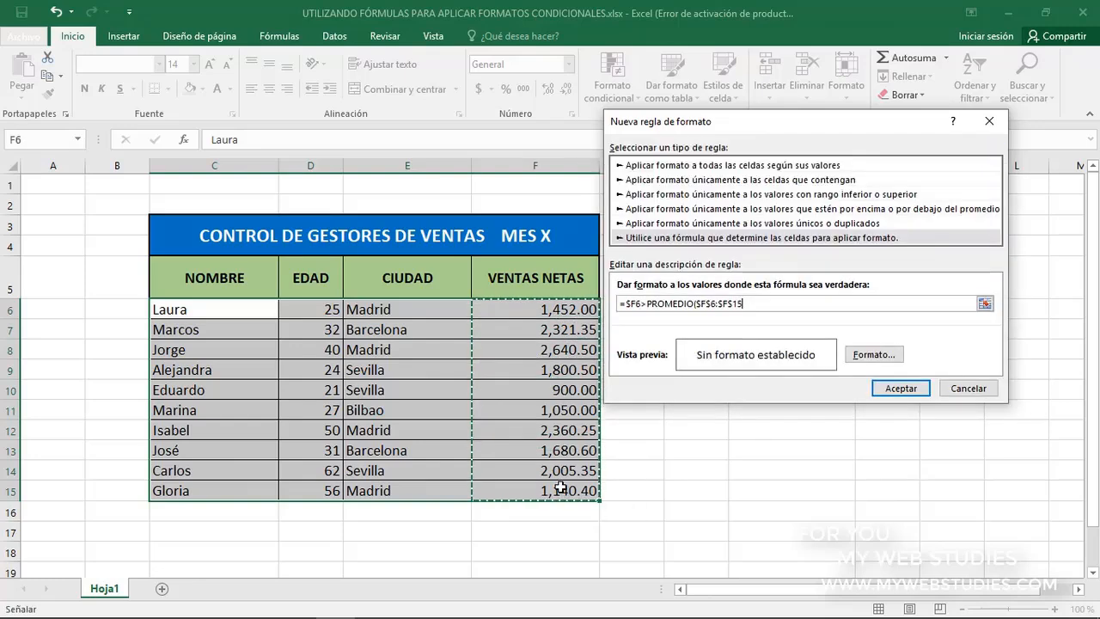
{"action": "type", "text": ")"}
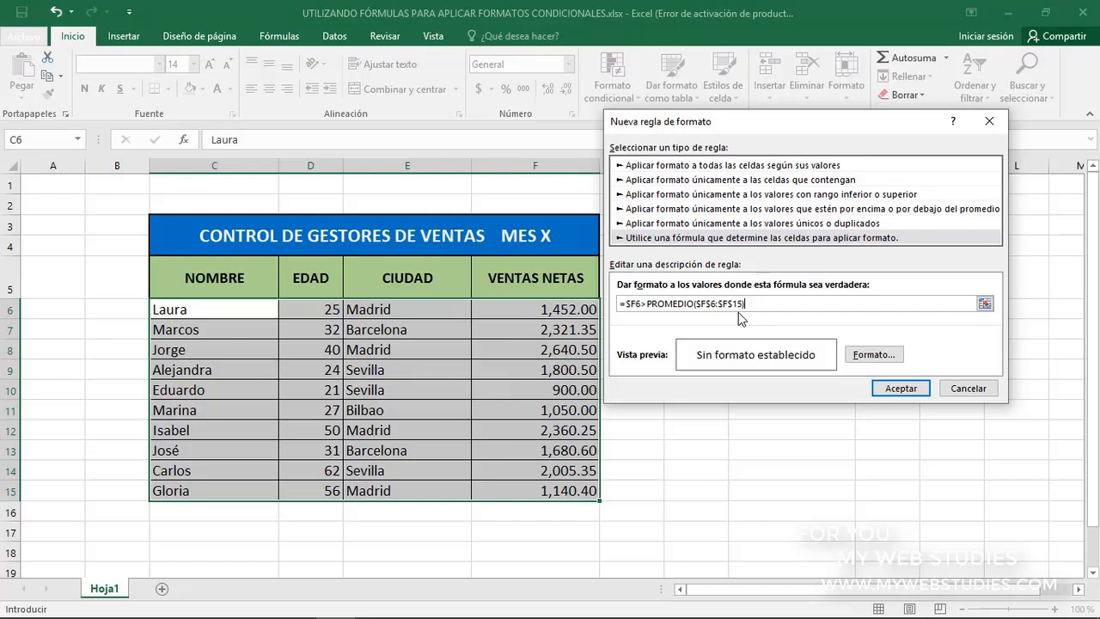
Give the above-average rule a light blue fill and apply it to the table
{"action": "left_click", "coordinate": [881, 354]}
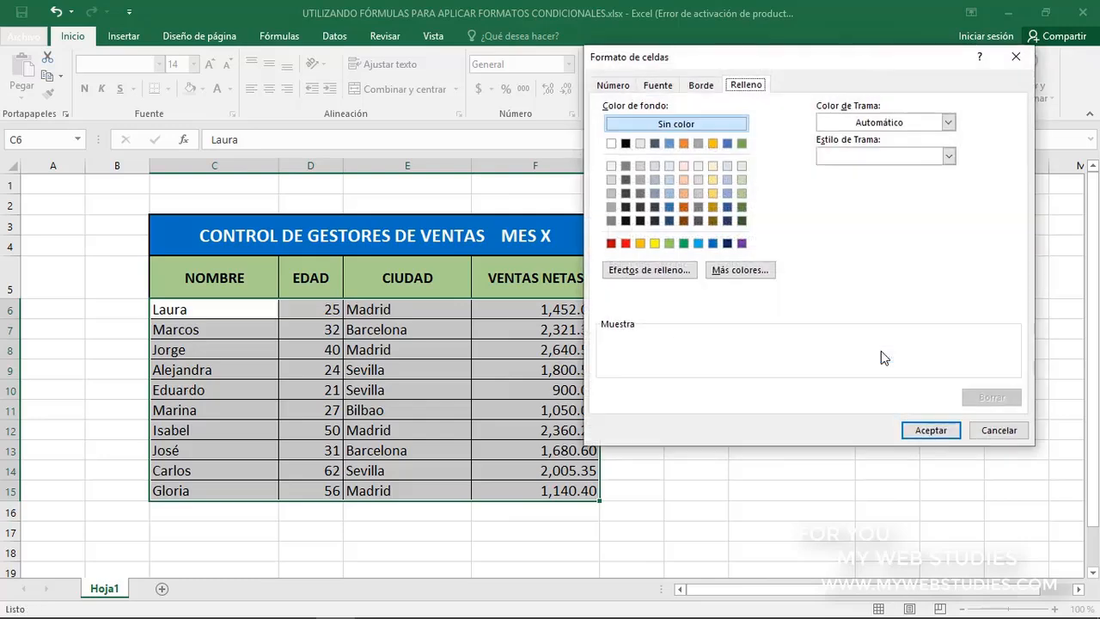
{"action": "left_click", "coordinate": [698, 243]}
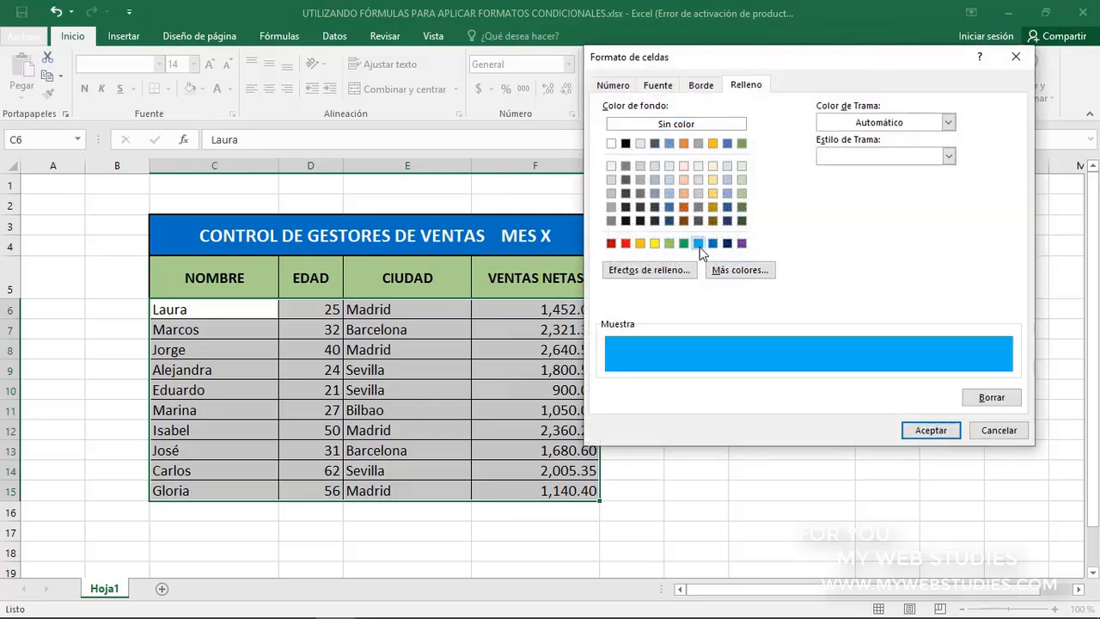
{"action": "left_click", "coordinate": [930, 431]}
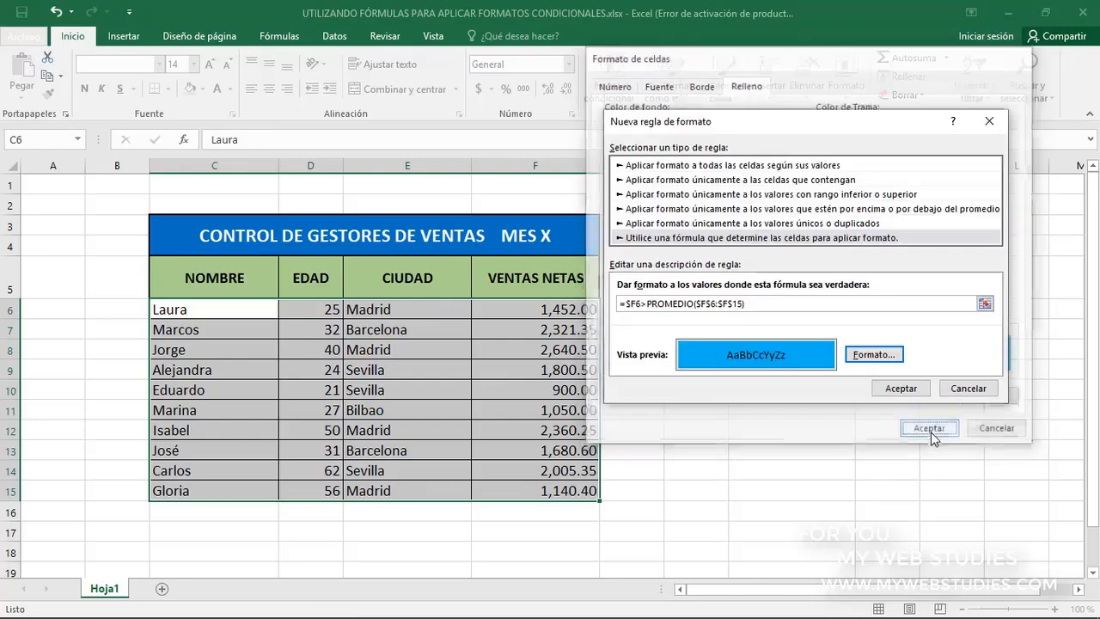
{"action": "left_click", "coordinate": [902, 390]}
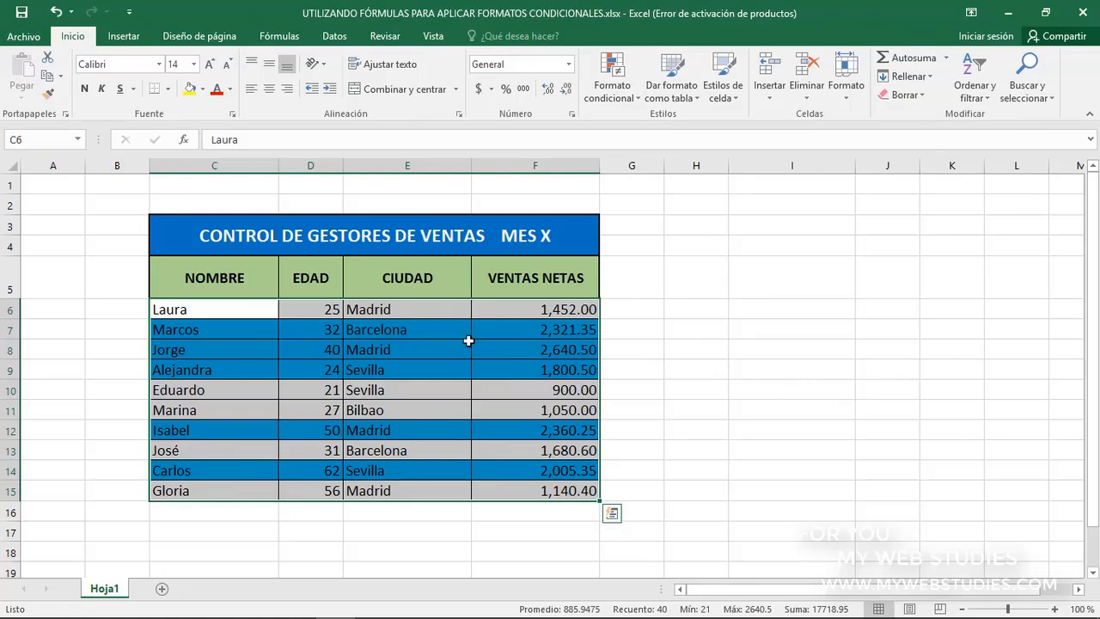
Examine the highlighted managers' names and their VENTAS NETAS values against the average of F6:F15
{"action": "left_click", "coordinate": [266, 329]}
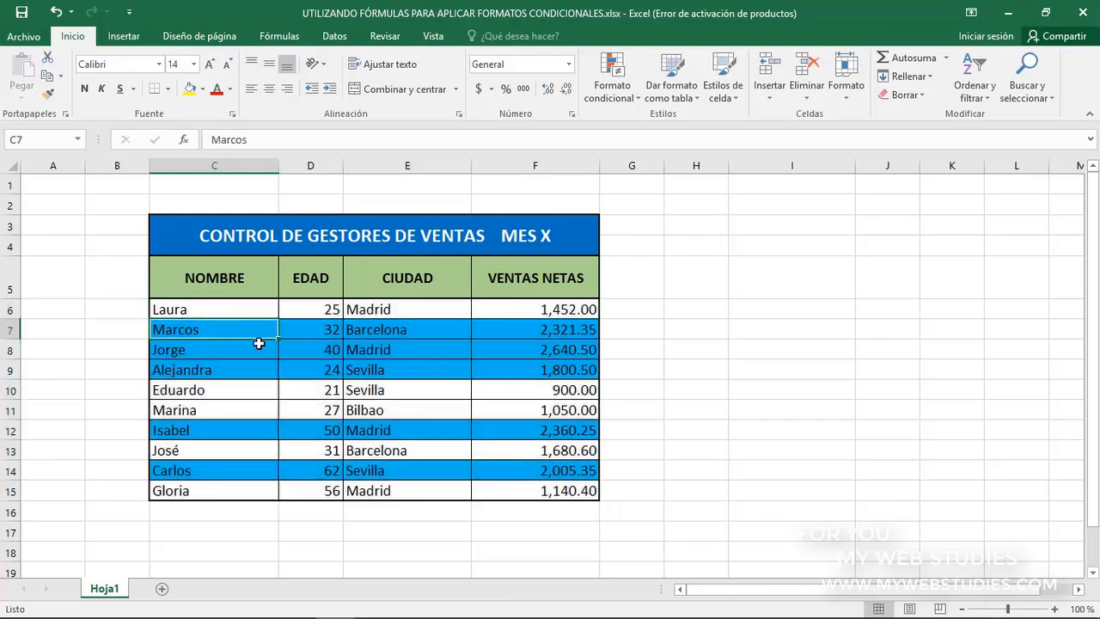
{"action": "left_click", "coordinate": [261, 345]}
{"action": "left_click", "coordinate": [255, 366]}
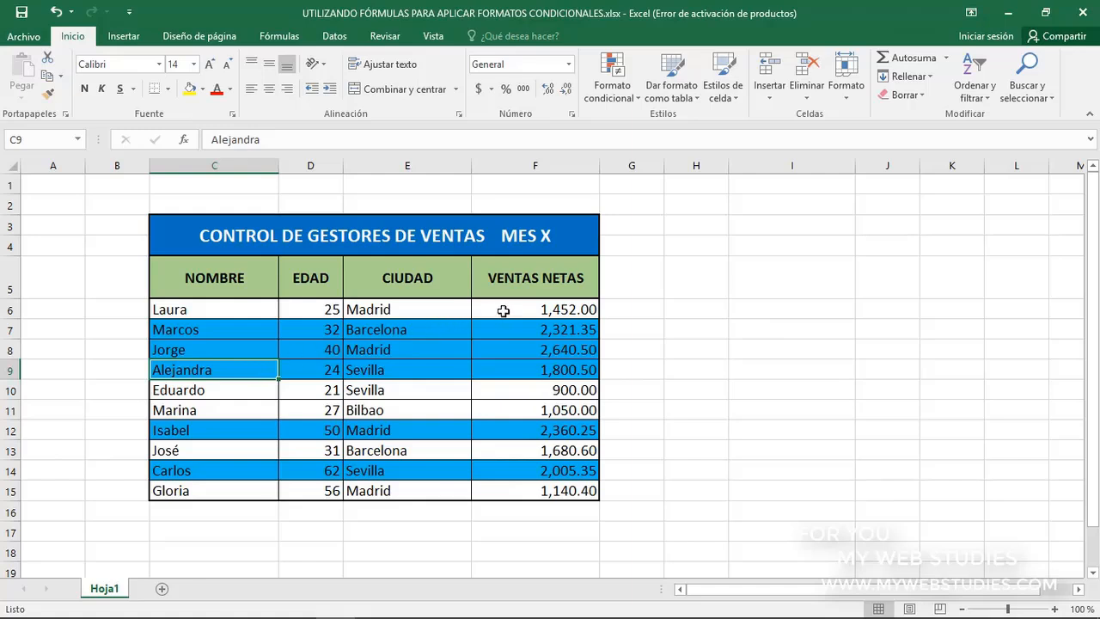
{"action": "left_click_drag", "start_coordinate": [500, 310], "coordinate": [497, 484]}
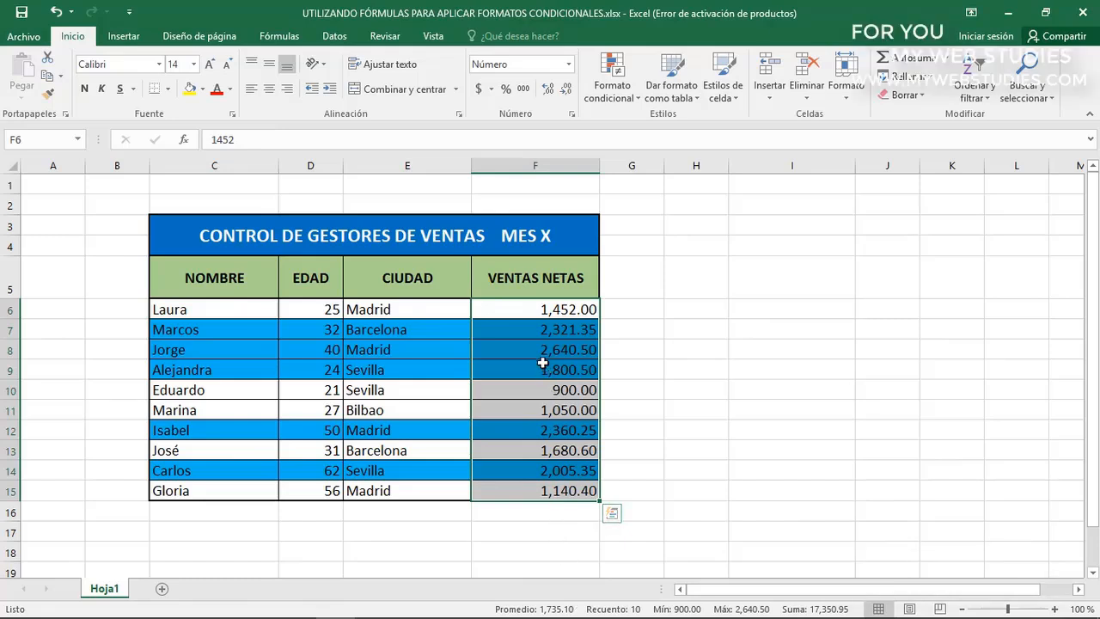
{"action": "left_click", "coordinate": [527, 331]}
{"action": "left_click", "coordinate": [525, 349]}
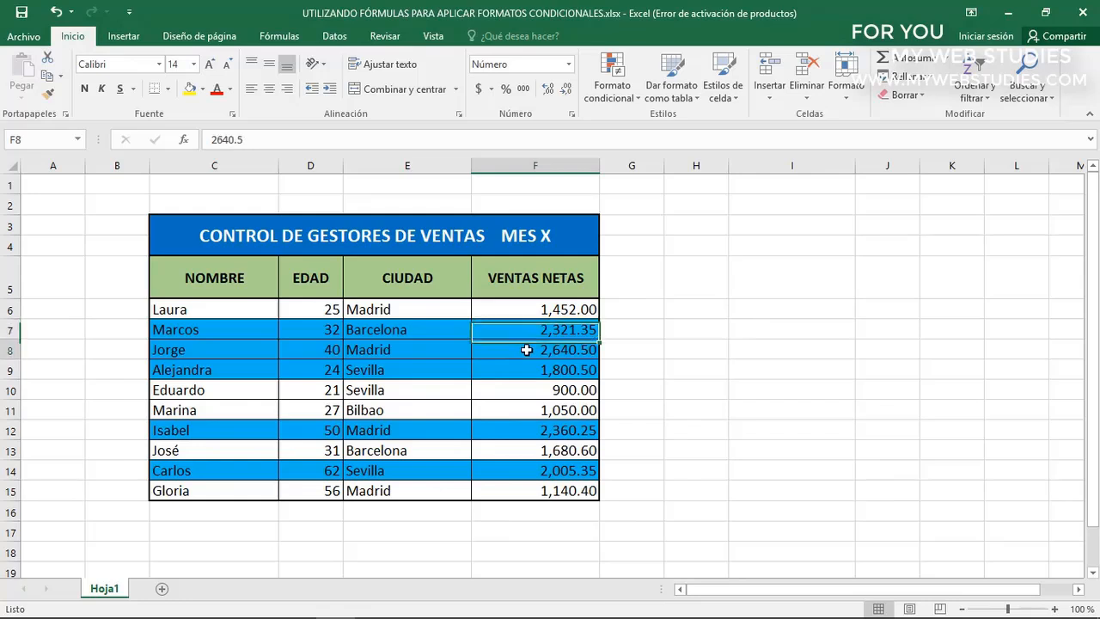
{"action": "left_click", "coordinate": [522, 372]}
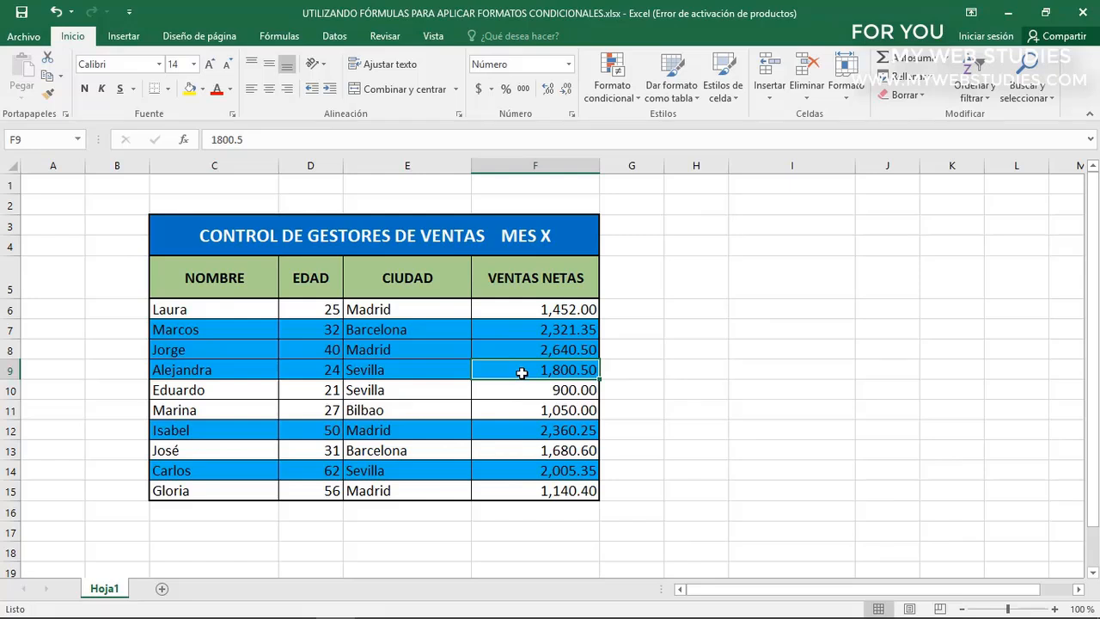
Edit the conditional formatting rule on C6:F15 to =$F6<PROMEDIO($F$6:$F$15) and check the below-average rows
{"action": "left_click_drag", "start_coordinate": [268, 309], "coordinate": [569, 487]}
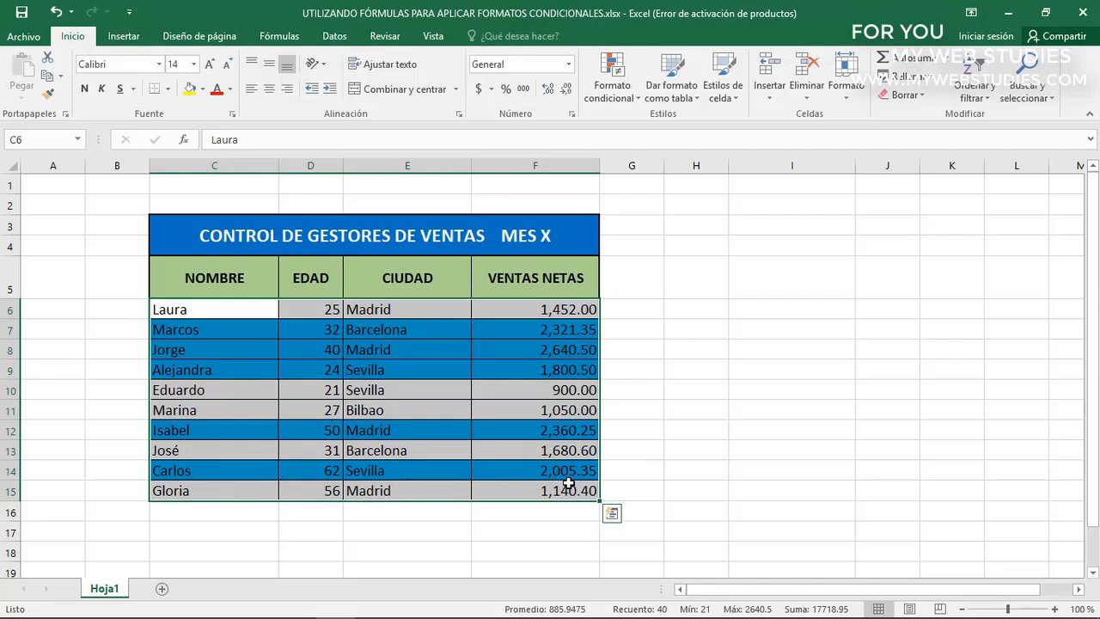
{"action": "left_click", "coordinate": [616, 93]}
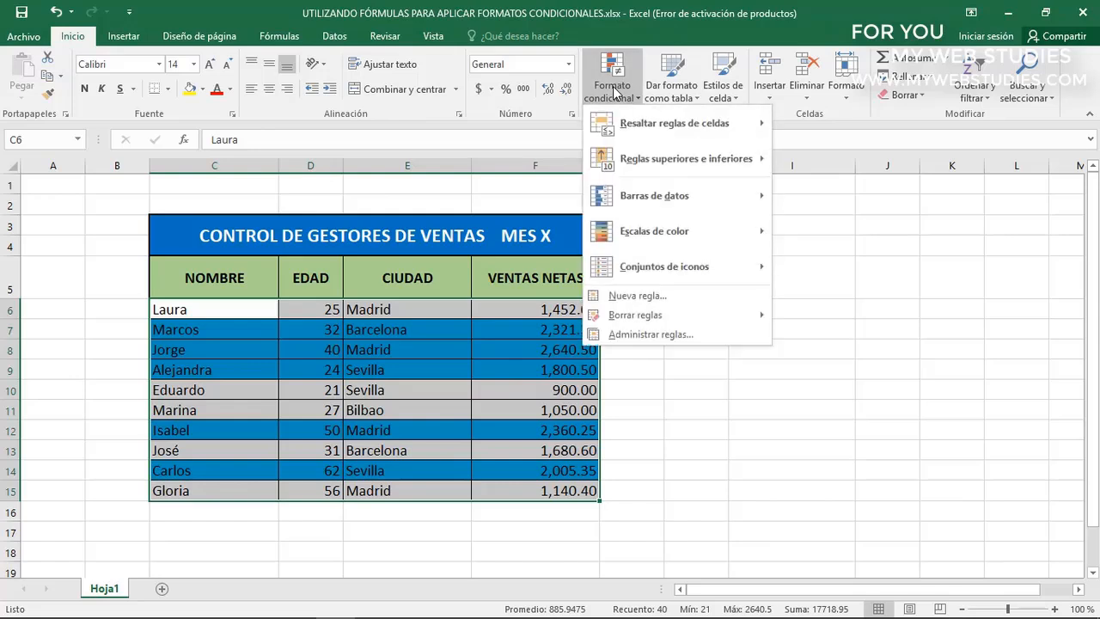
{"action": "left_click", "coordinate": [631, 335]}
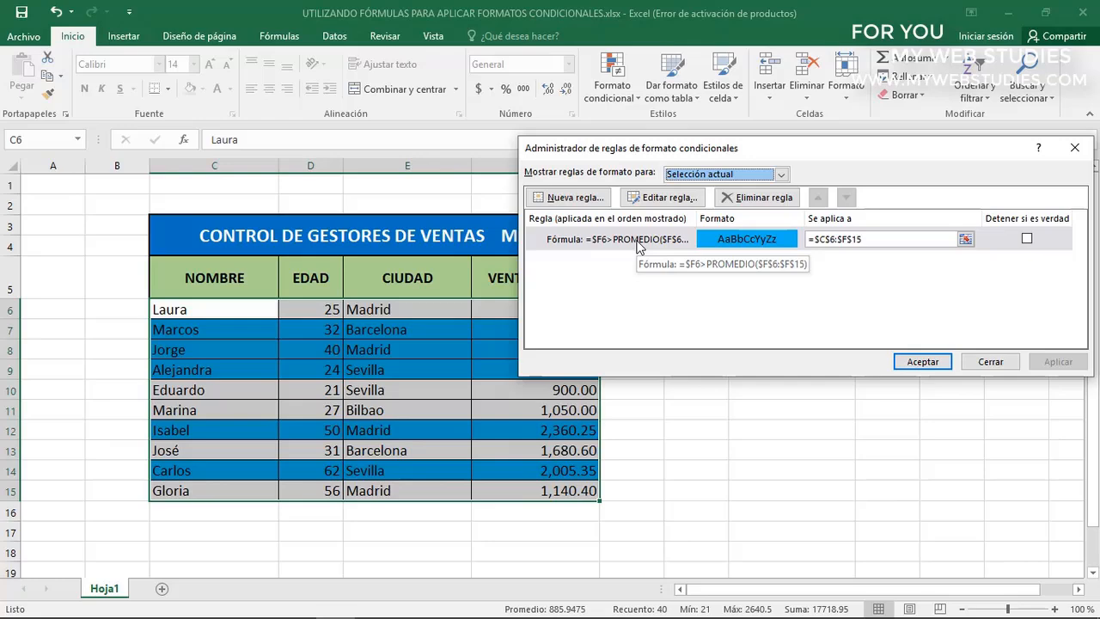
{"action": "double_click", "coordinate": [637, 243]}
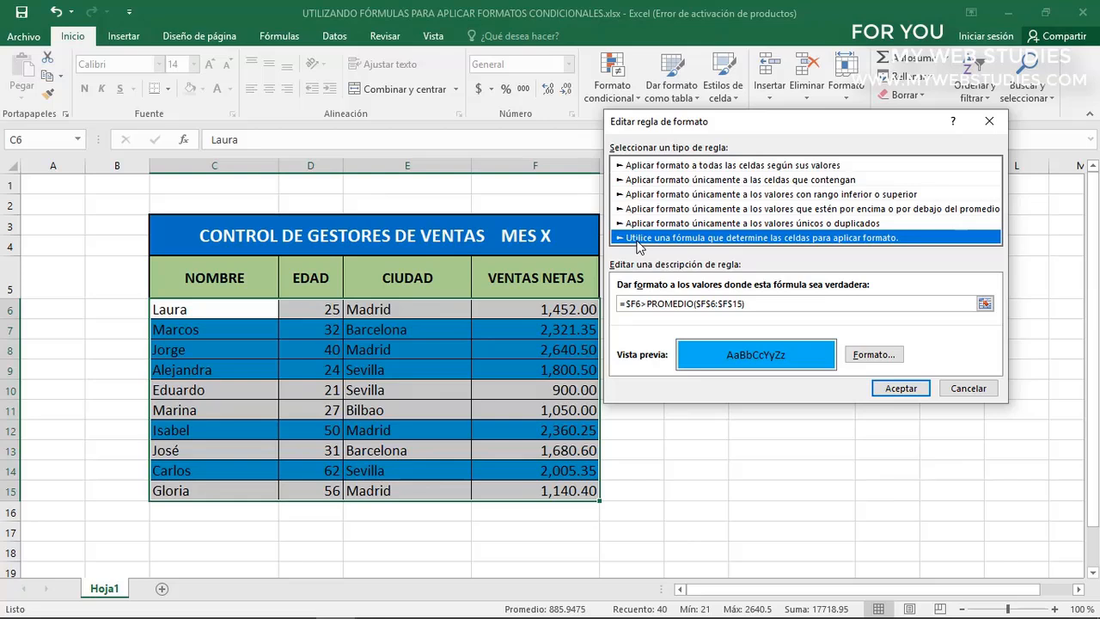
{"action": "left_click", "coordinate": [646, 303]}
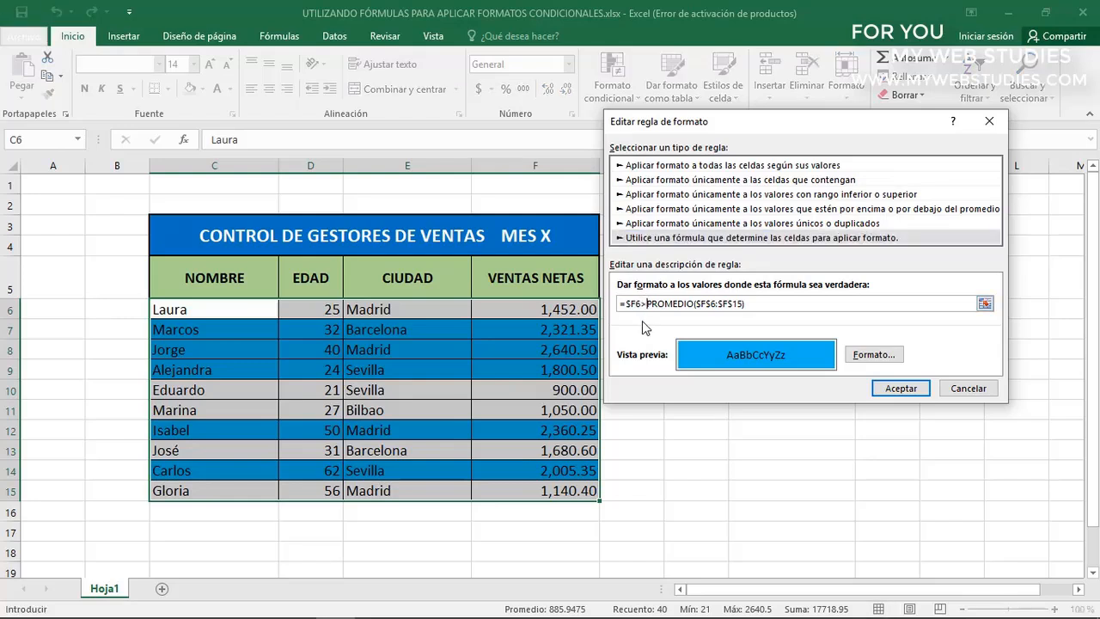
{"action": "key", "text": "BackSpace"}
{"action": "type", "text": "<"}
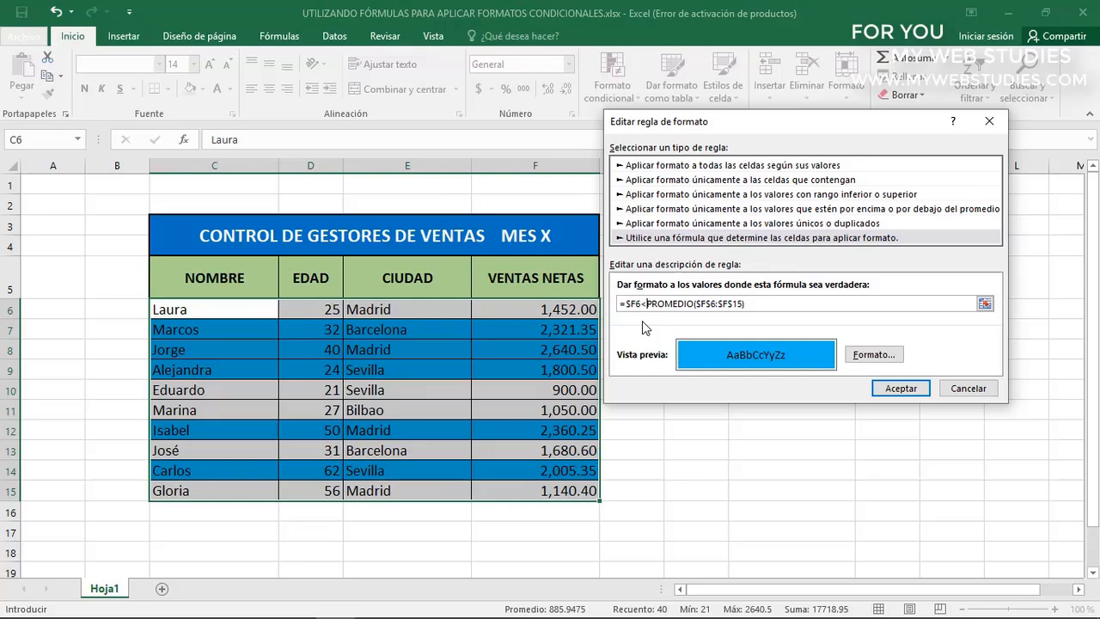
{"action": "left_click", "coordinate": [878, 387]}
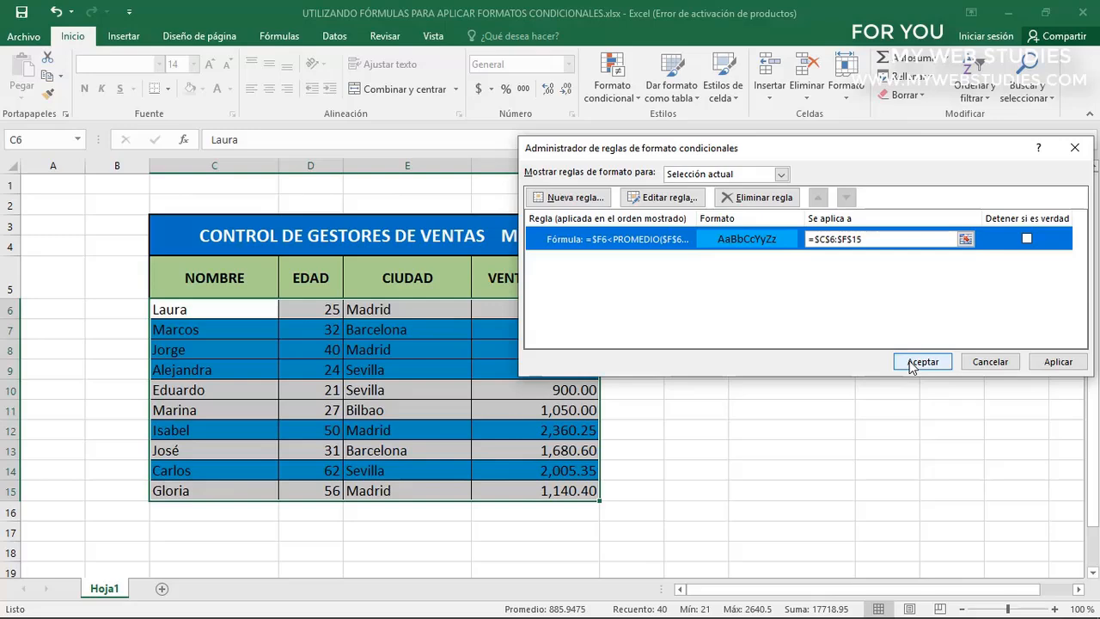
{"action": "left_click", "coordinate": [912, 363]}
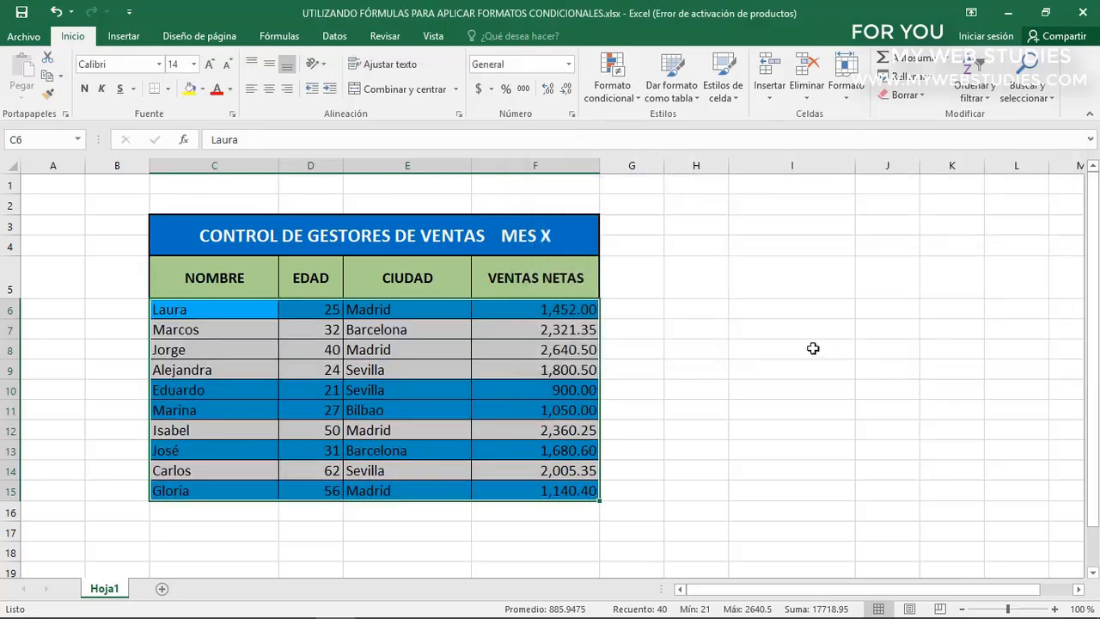
{"action": "left_click", "coordinate": [516, 314]}
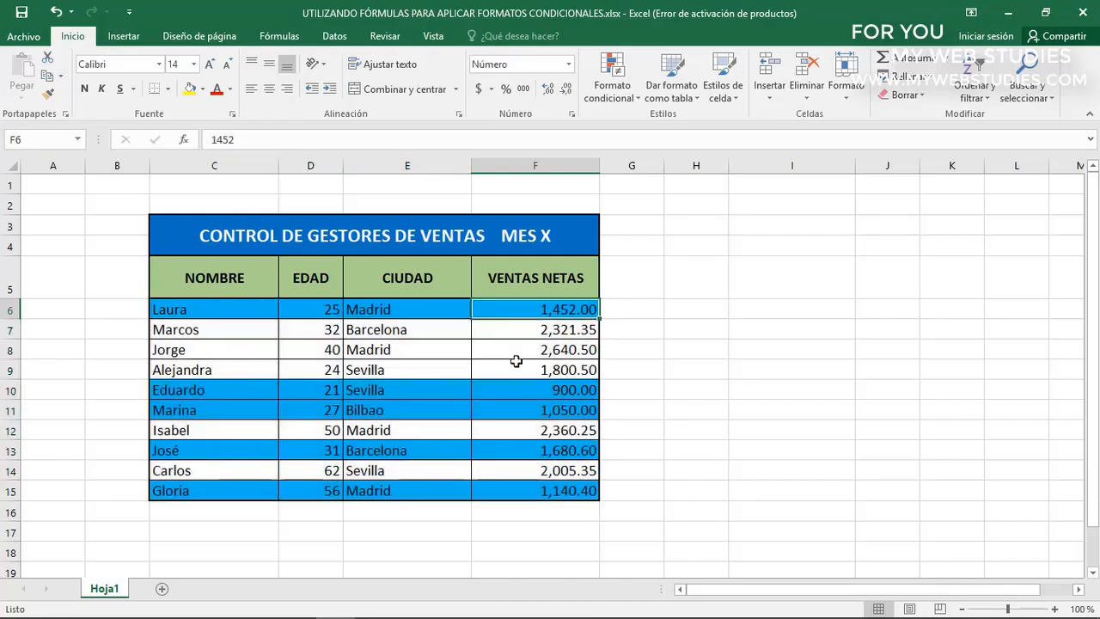
{"action": "left_click", "coordinate": [510, 388]}
{"action": "left_click", "coordinate": [505, 406]}
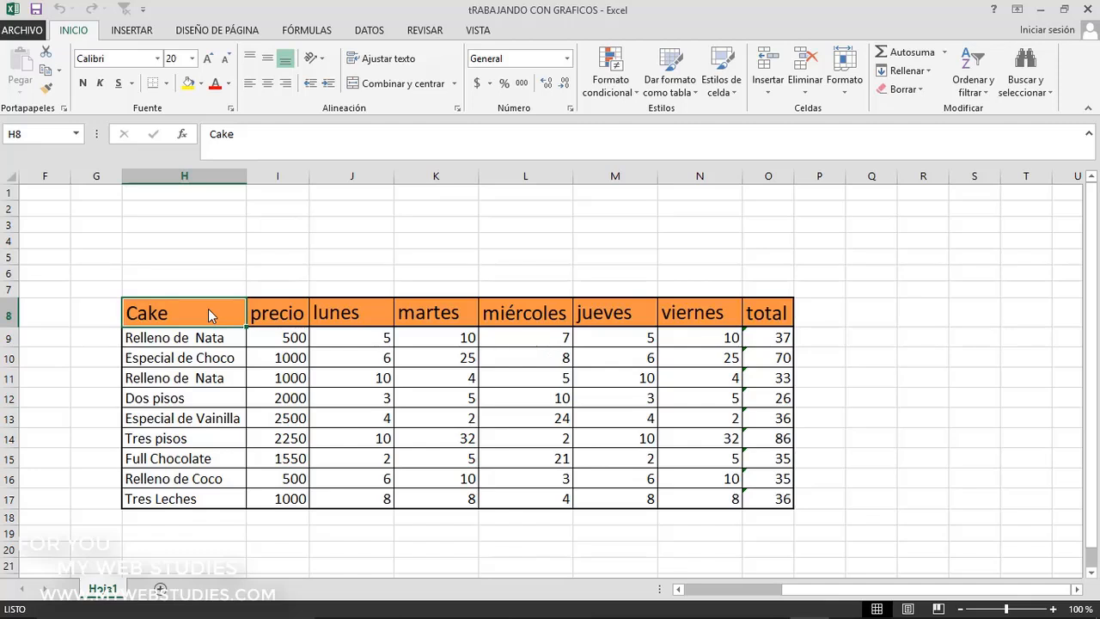
Insert the recommended clustered bar chart, Suma de lunes por Cake, from the Cake column and the lunes to viernes columns
{"action": "left_click_drag", "start_coordinate": [211, 313], "coordinate": [202, 498]}
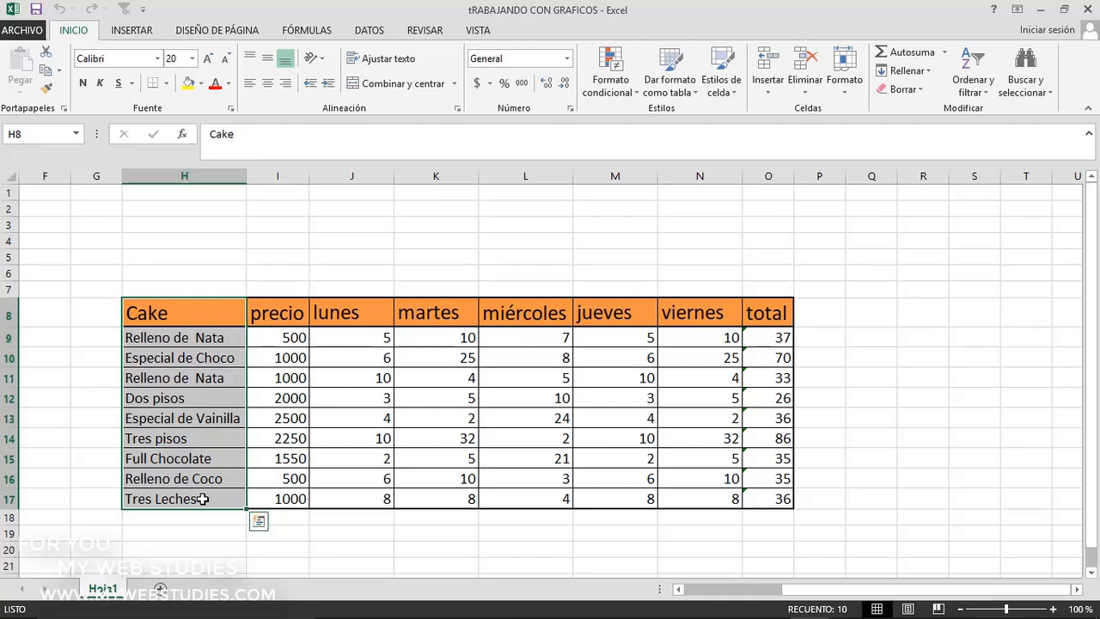
{"action": "left_click_drag", "start_coordinate": [348, 316], "coordinate": [703, 494]}
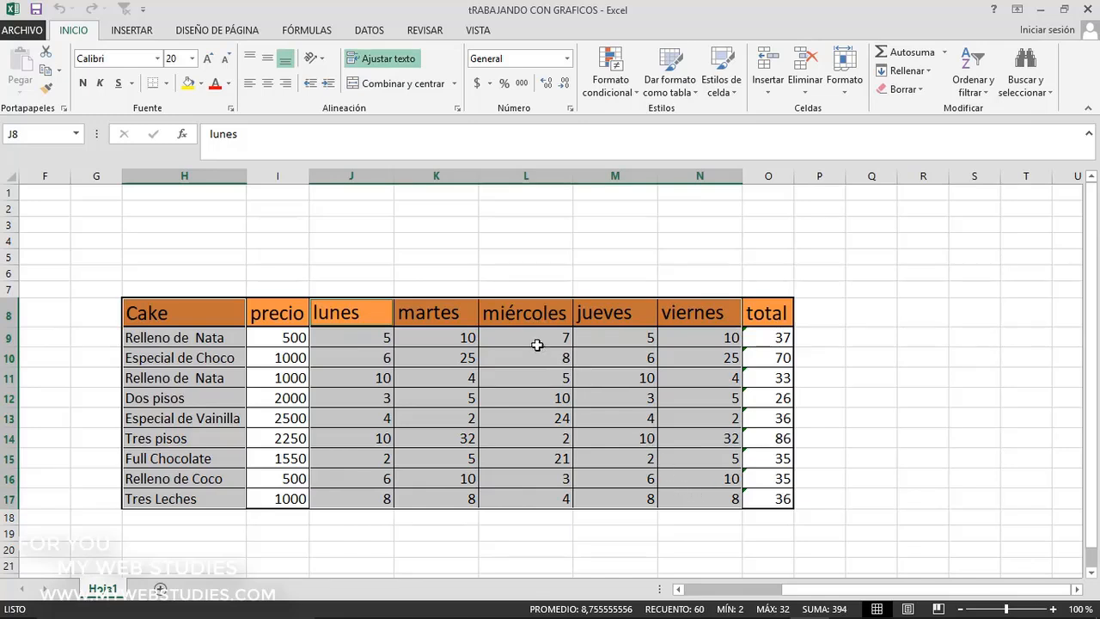
{"action": "left_click", "coordinate": [131, 30]}
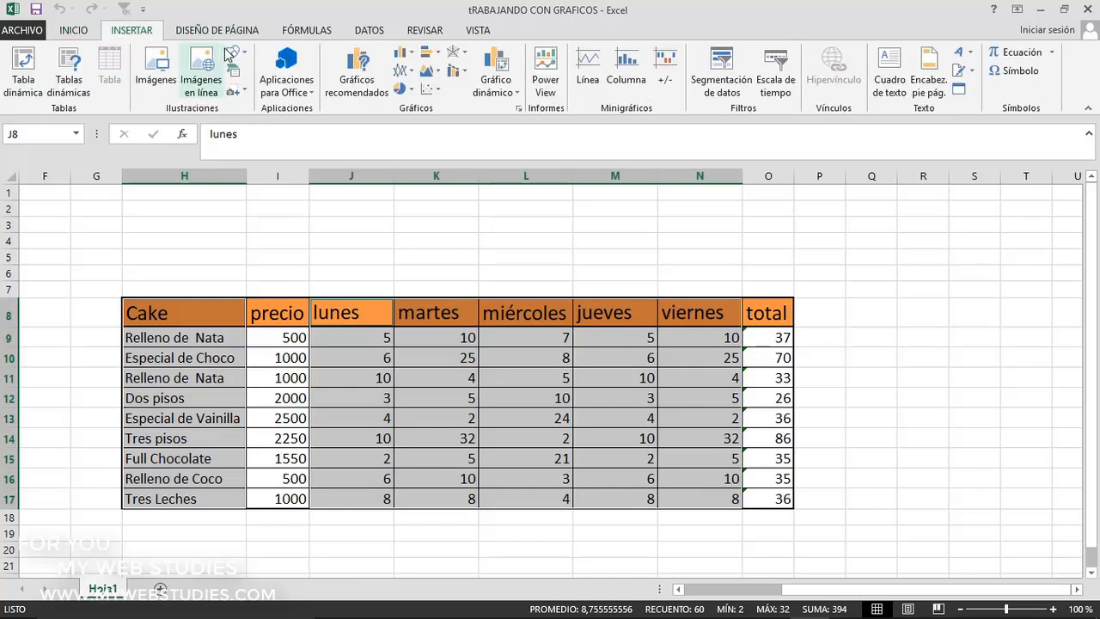
{"action": "left_click", "coordinate": [355, 84]}
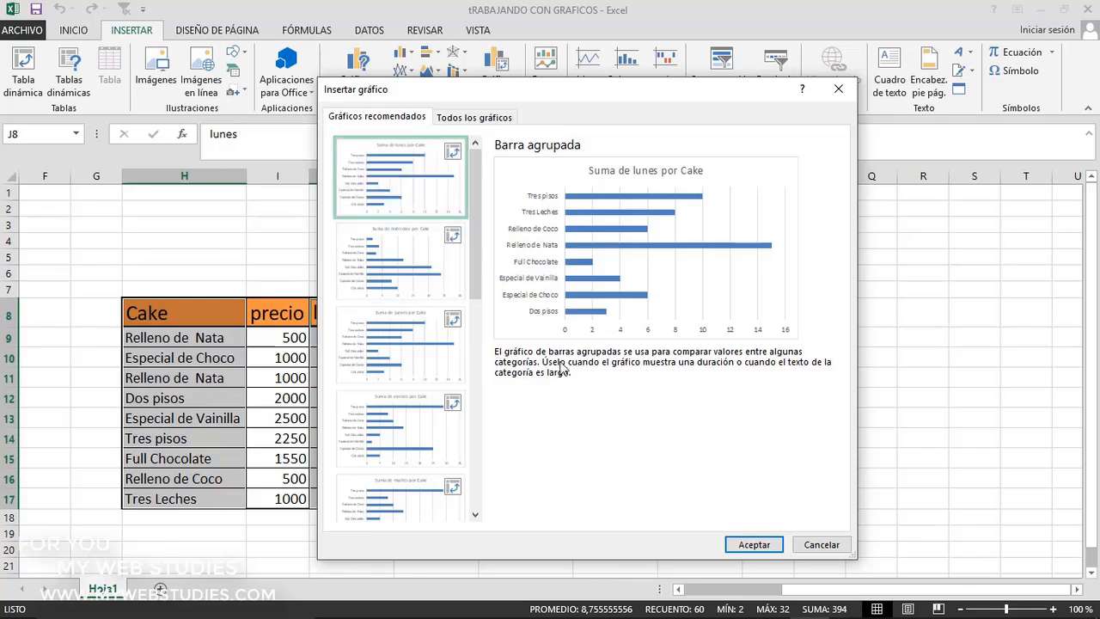
{"action": "left_click", "coordinate": [764, 546]}
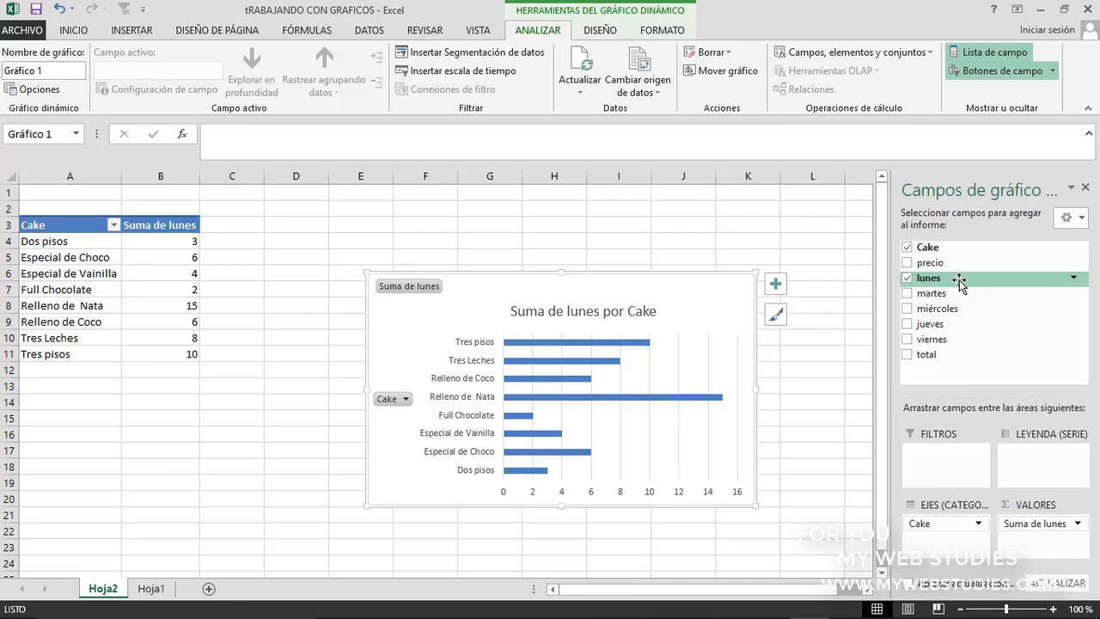
Add the martes, miércoles, jueves and viernes fields to the pivot chart
{"action": "left_click", "coordinate": [908, 294]}
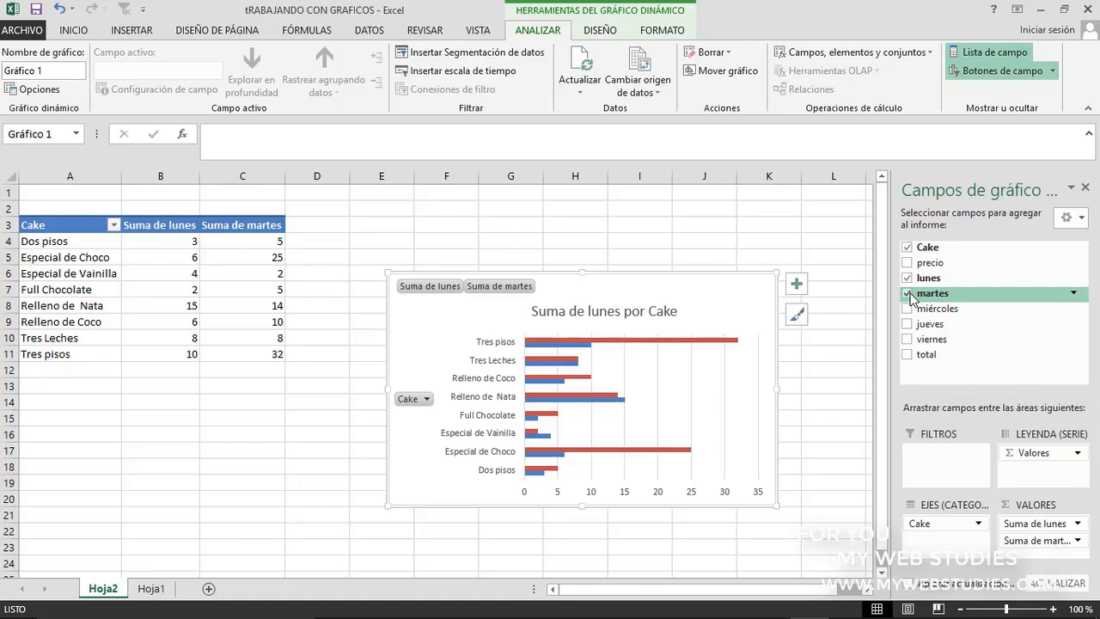
{"action": "left_click", "coordinate": [908, 308]}
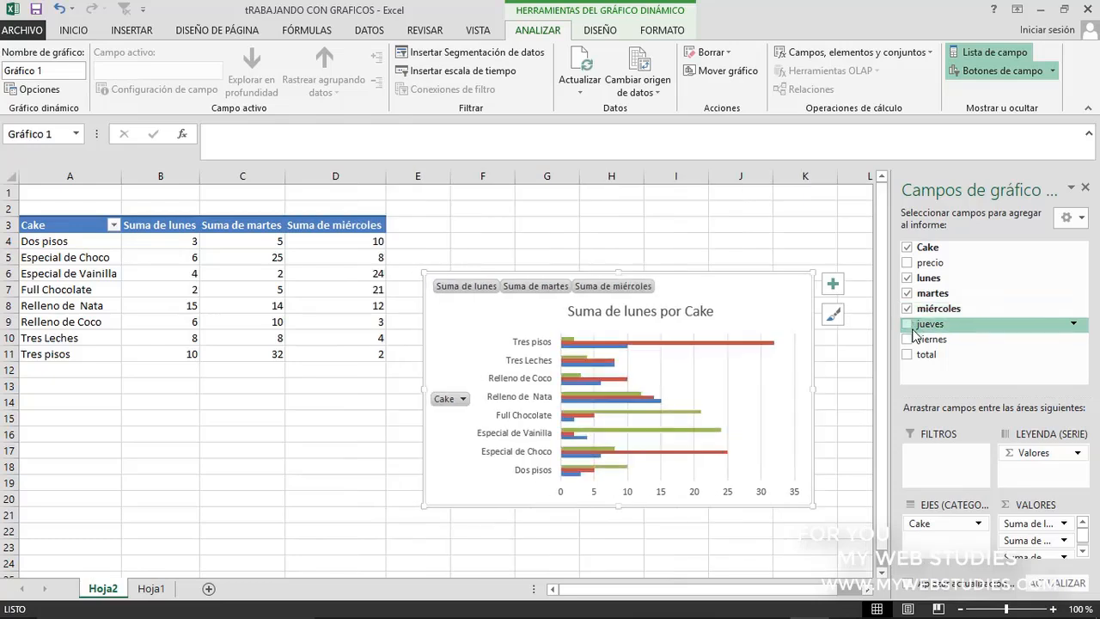
{"action": "left_click", "coordinate": [908, 325]}
{"action": "left_click", "coordinate": [908, 340]}
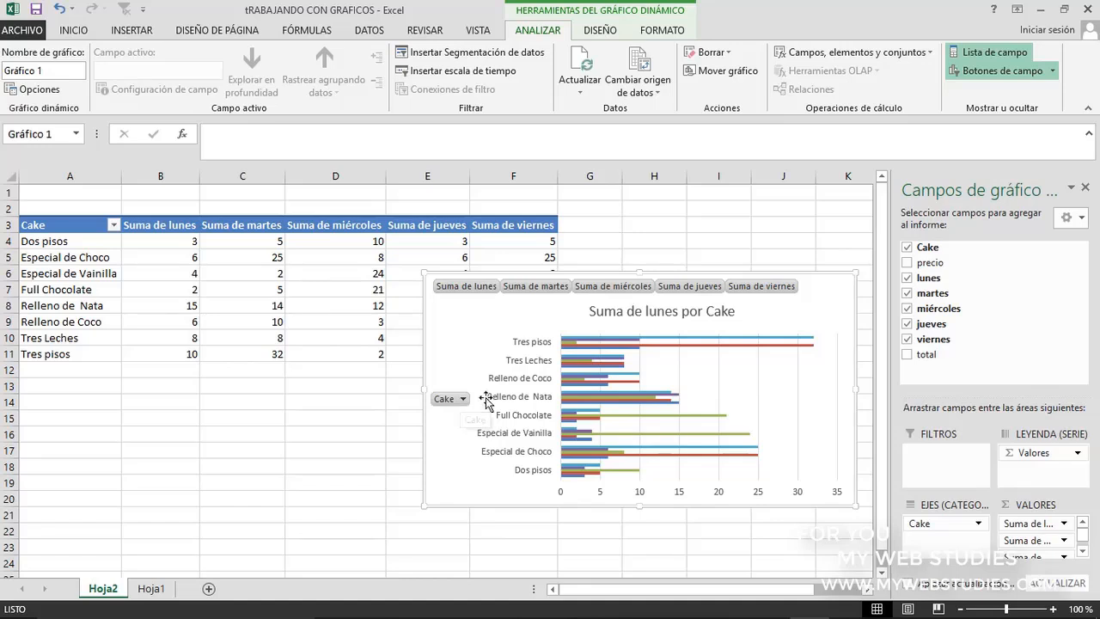
Remove viernes, jueves, miércoles and martes from the pivot chart, keeping only lunes as the value field
{"action": "left_click", "coordinate": [907, 340]}
{"action": "left_click", "coordinate": [908, 325]}
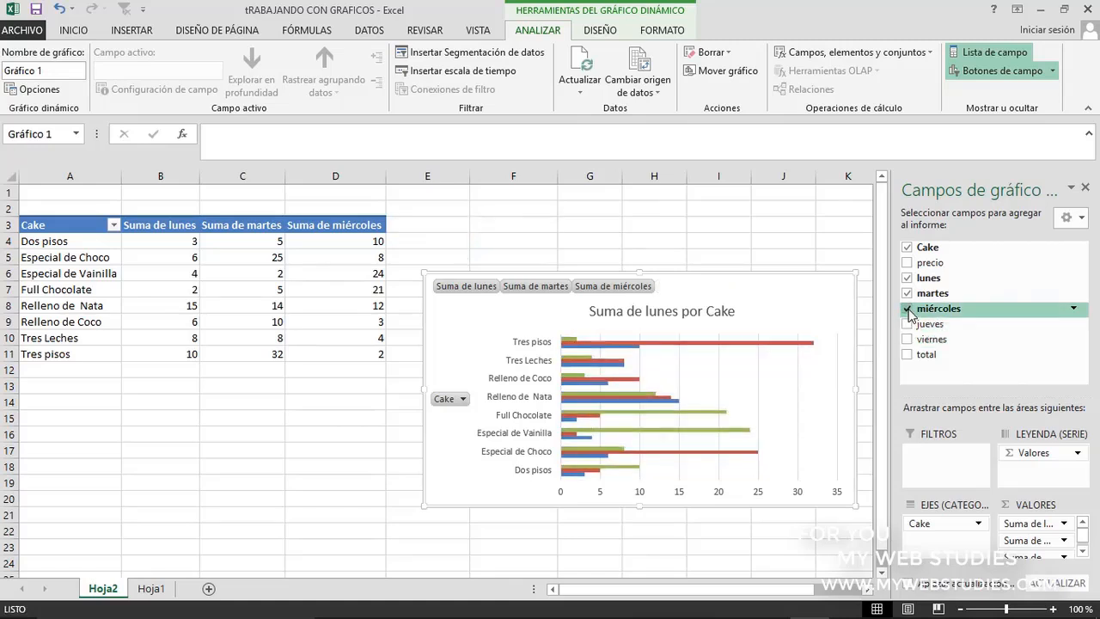
{"action": "left_click", "coordinate": [907, 310]}
{"action": "left_click", "coordinate": [907, 293]}
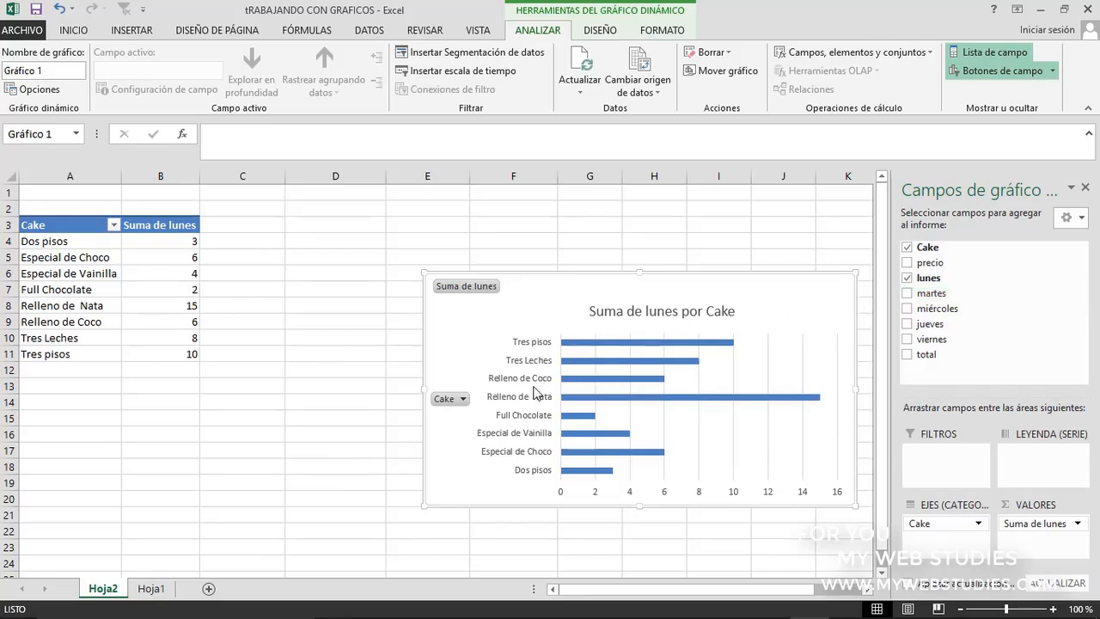
Filter the pivot table's Cake field to show only Relleno de Nata, and clear that filter again
{"action": "left_click", "coordinate": [463, 400]}
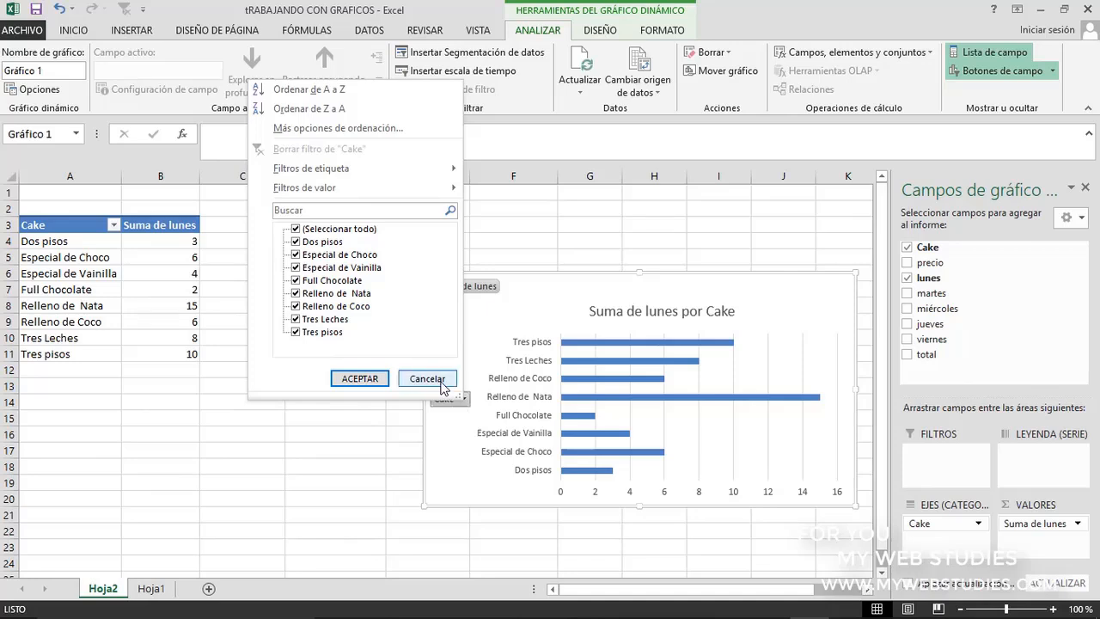
{"action": "left_click", "coordinate": [441, 381]}
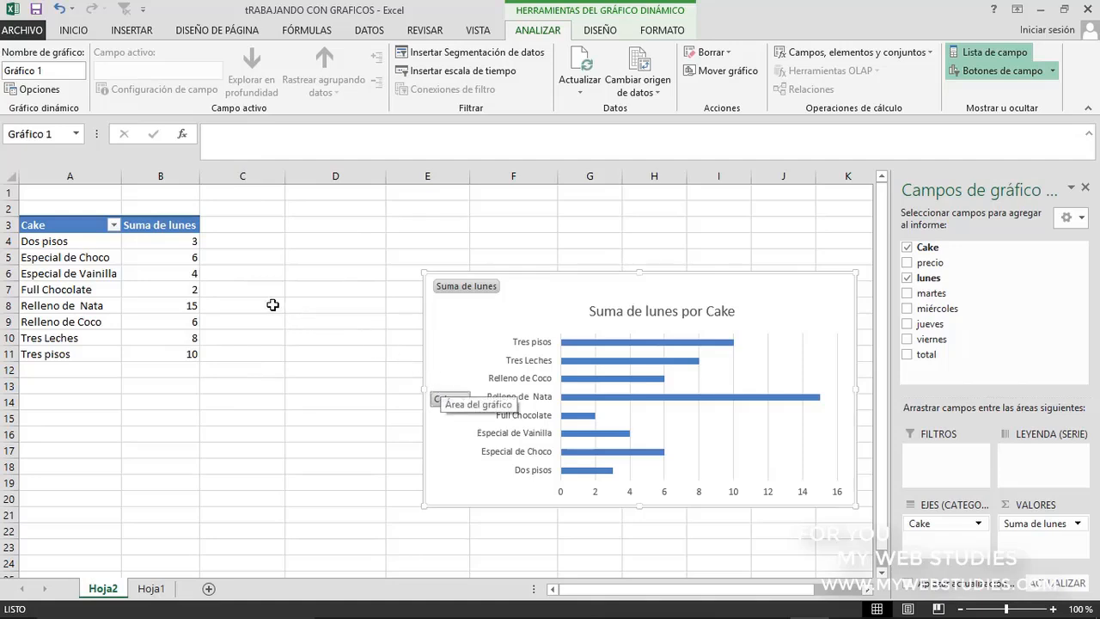
{"action": "left_click", "coordinate": [113, 225]}
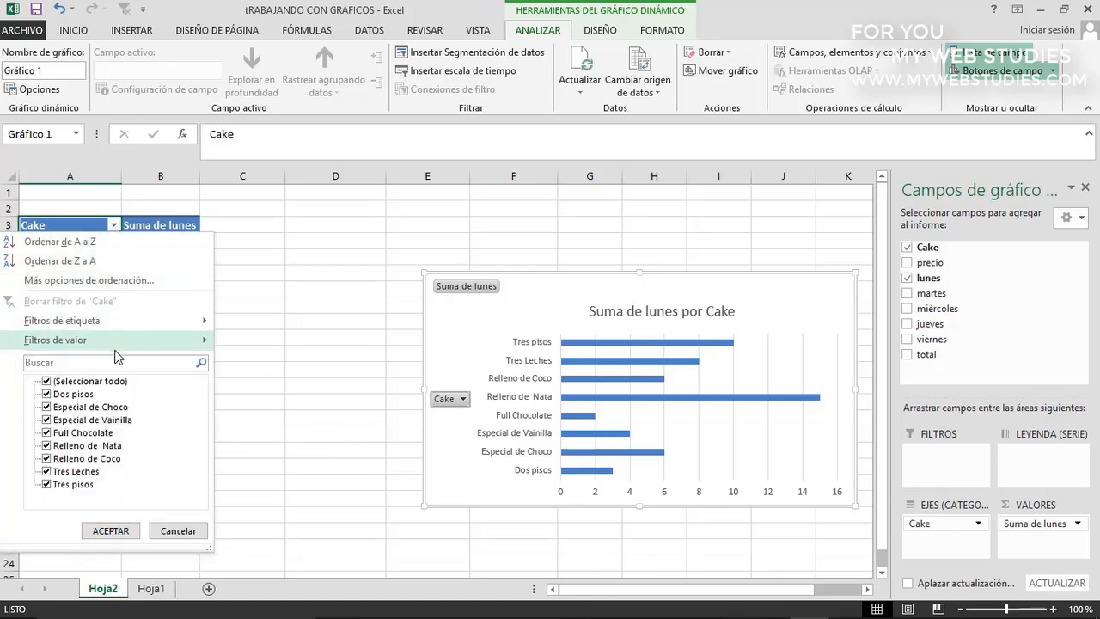
{"action": "left_click", "coordinate": [48, 382]}
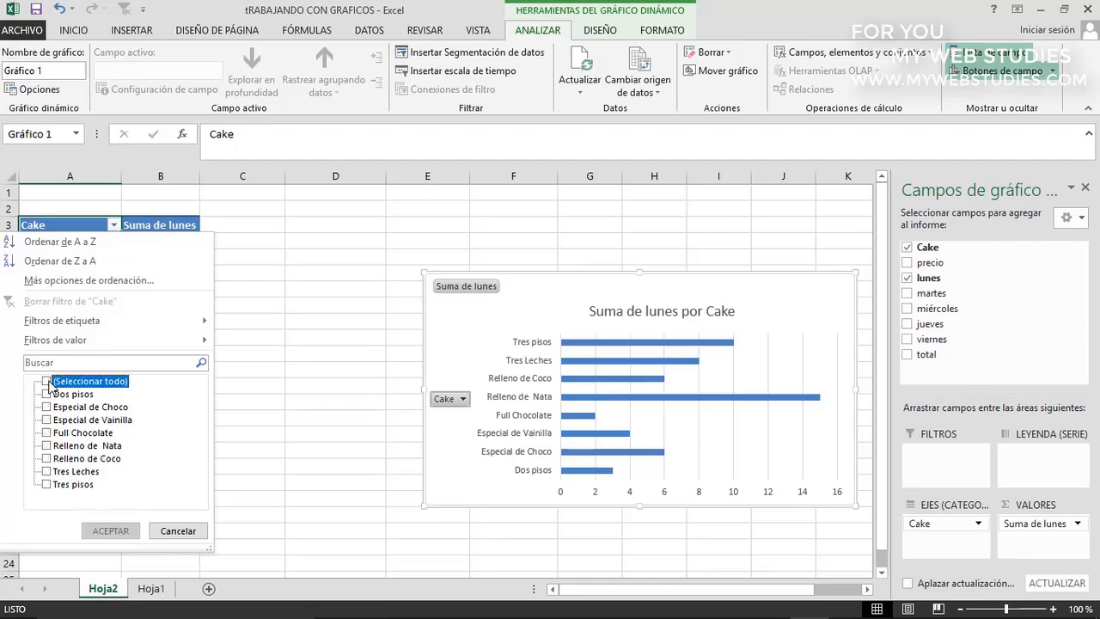
{"action": "left_click", "coordinate": [46, 445]}
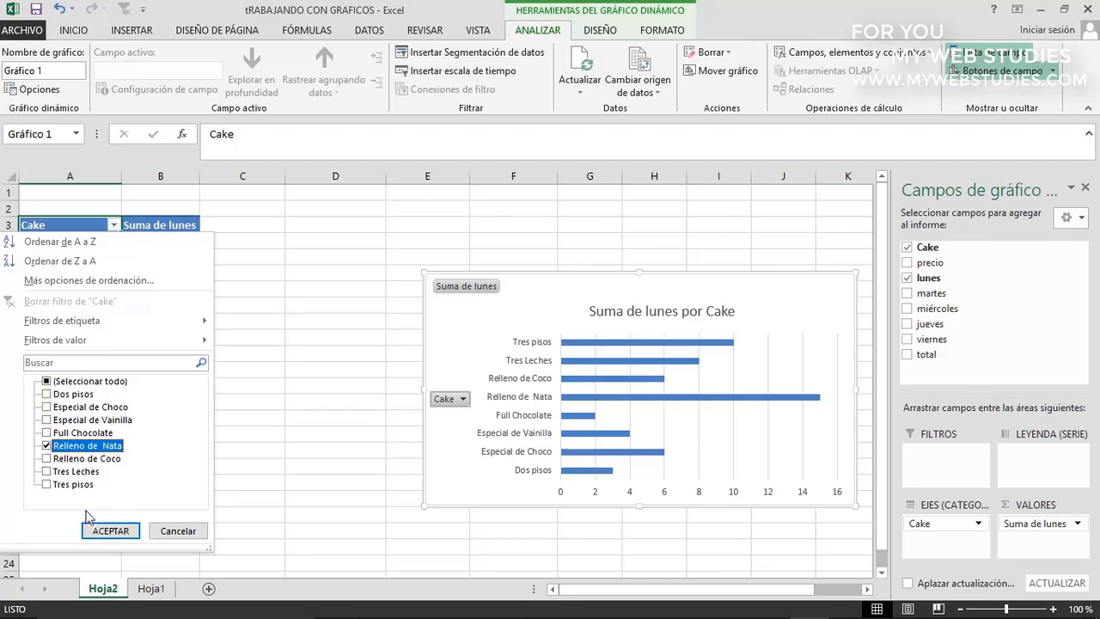
{"action": "left_click", "coordinate": [103, 531]}
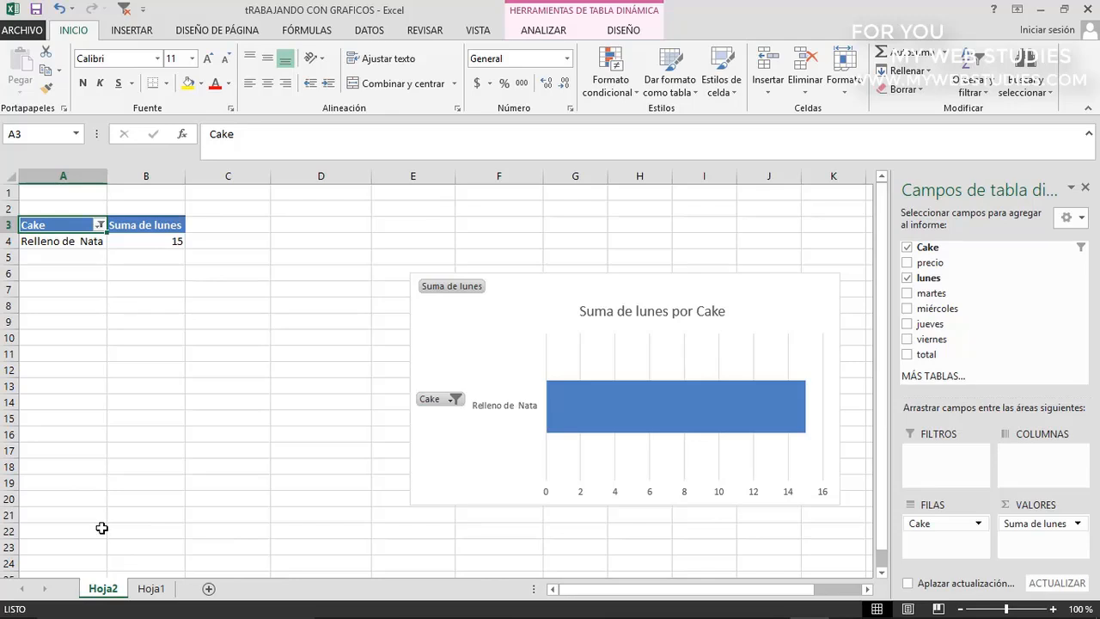
{"action": "left_click", "coordinate": [100, 225]}
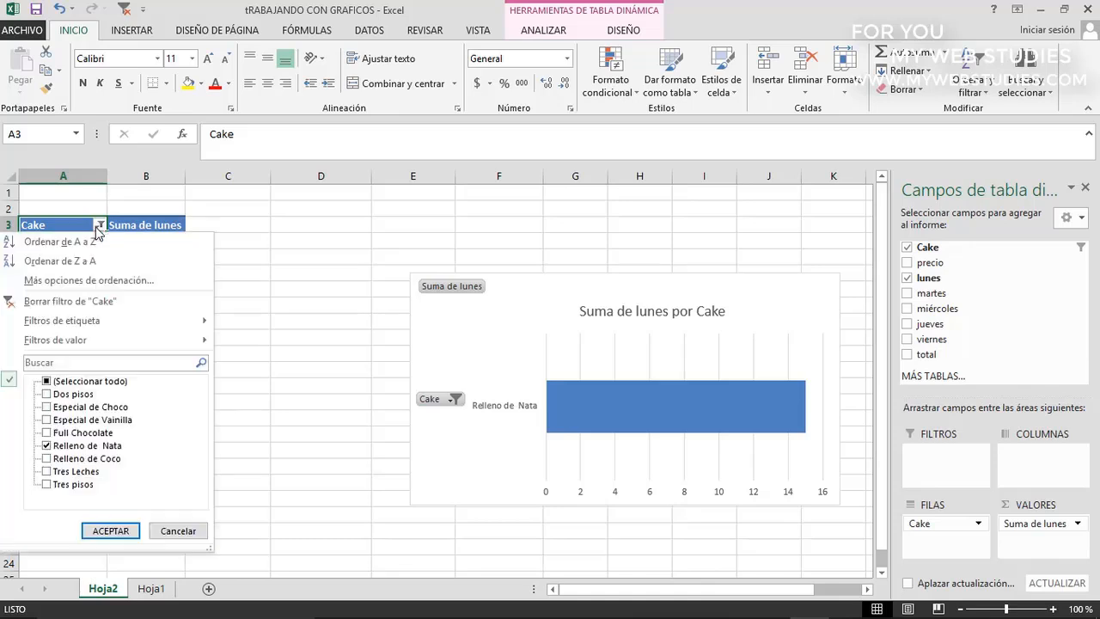
{"action": "left_click", "coordinate": [83, 301]}
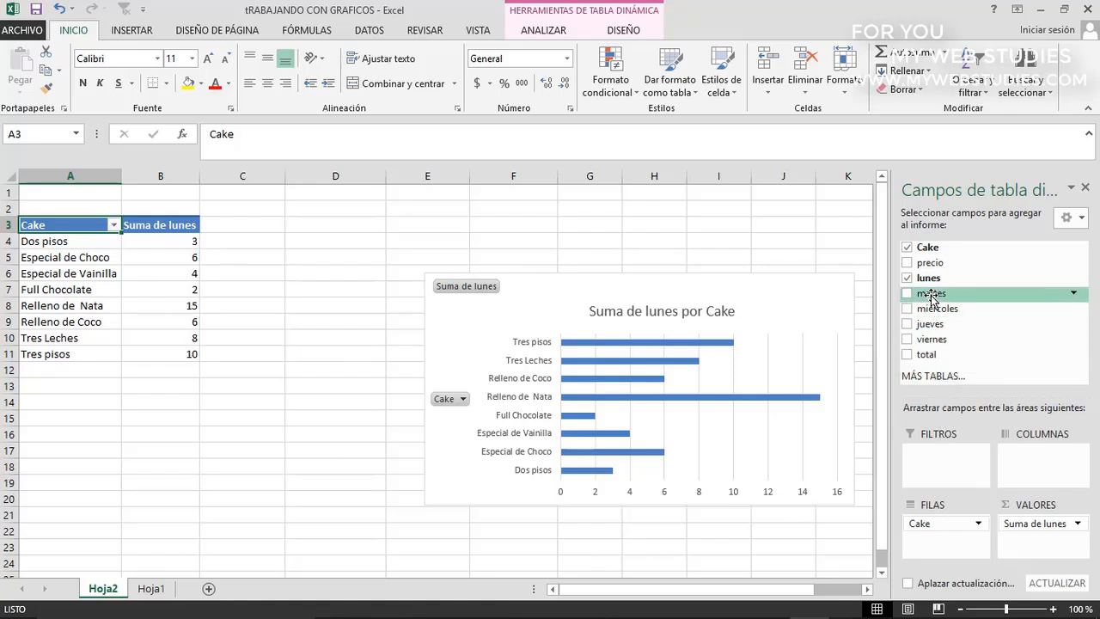
Add martes as a report filter of the pivot chart, then remove it from the filters again
{"action": "left_click_drag", "start_coordinate": [930, 296], "coordinate": [942, 465]}
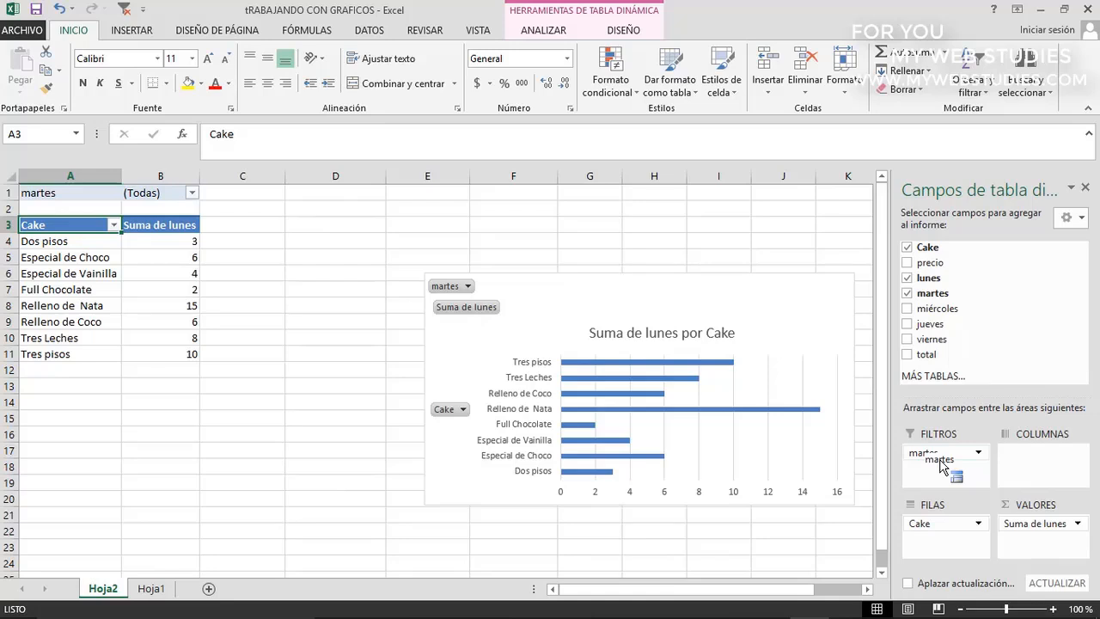
{"action": "left_click", "coordinate": [468, 286]}
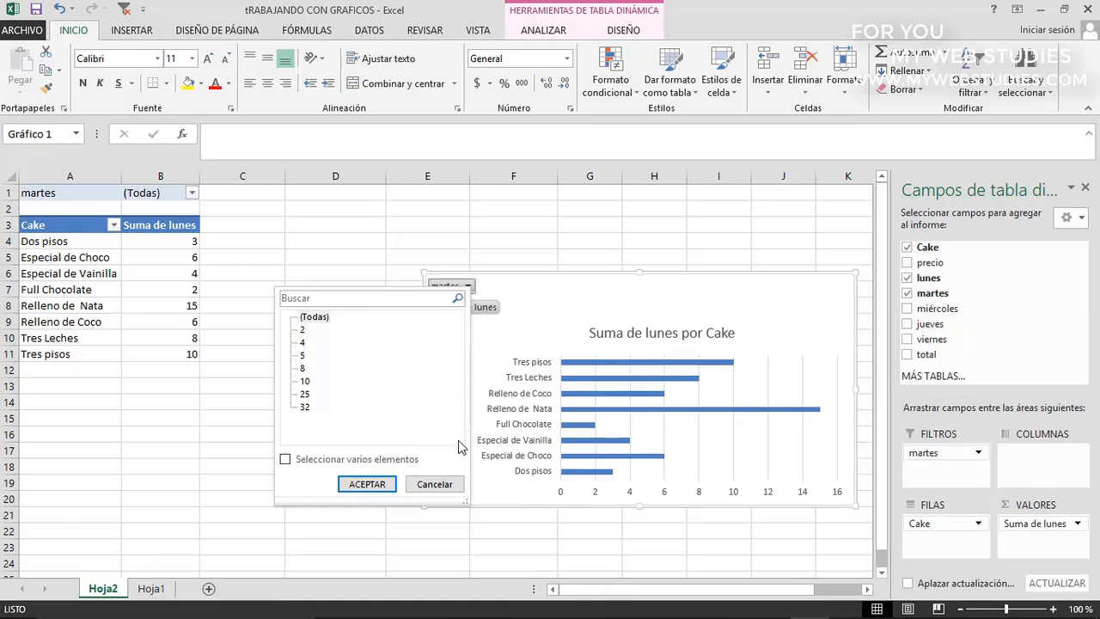
{"action": "left_click", "coordinate": [435, 484]}
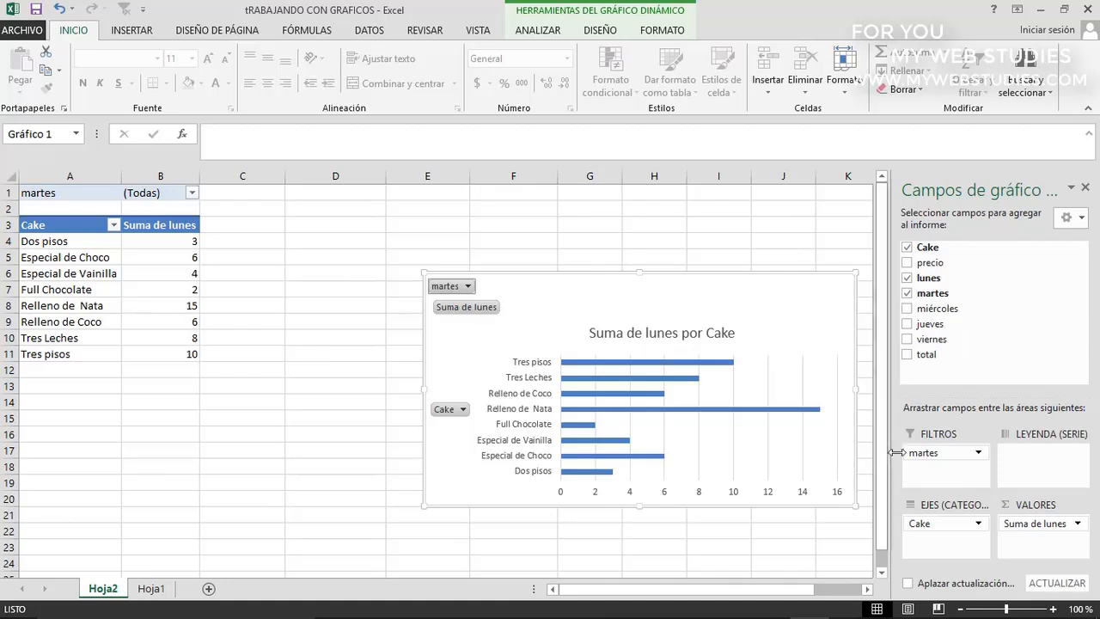
{"action": "left_click_drag", "start_coordinate": [936, 455], "coordinate": [999, 295]}
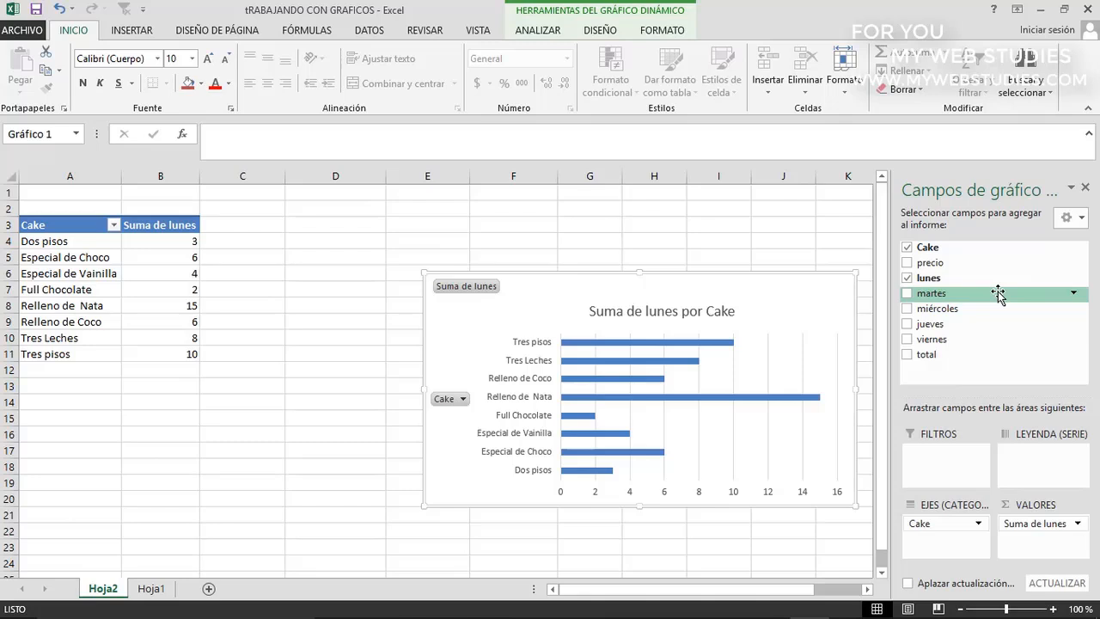
{"action": "left_click", "coordinate": [1065, 221]}
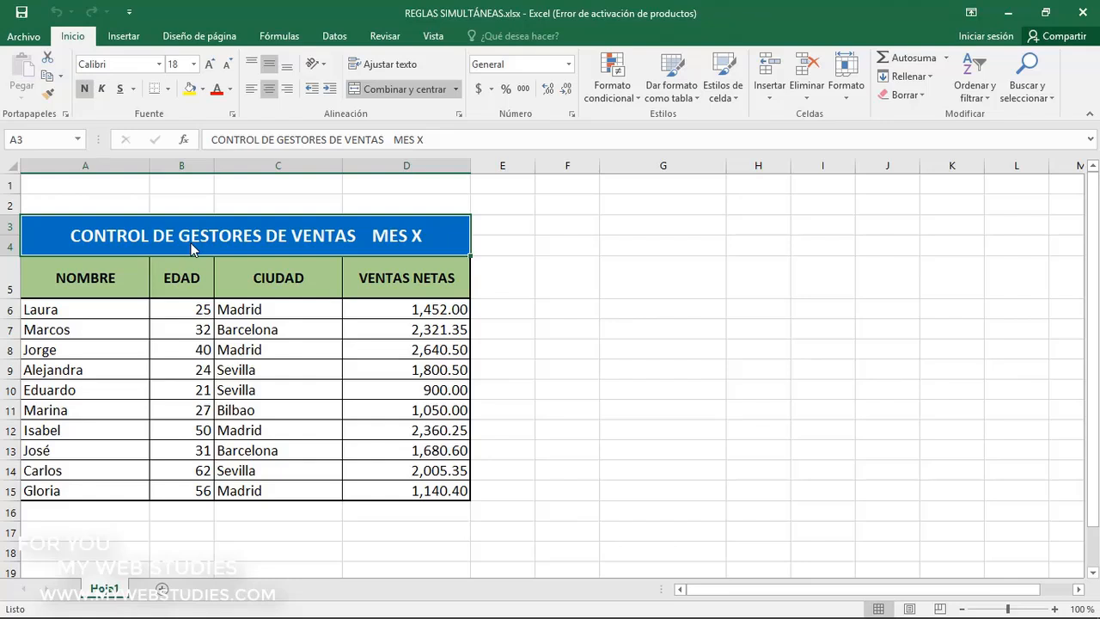
Highlight the top 3 values in D6:D15 of VENTAS NETAS with Relleno rojo claro con texto rojo oscuro, and check the marked cells
{"action": "left_click_drag", "start_coordinate": [364, 309], "coordinate": [370, 486]}
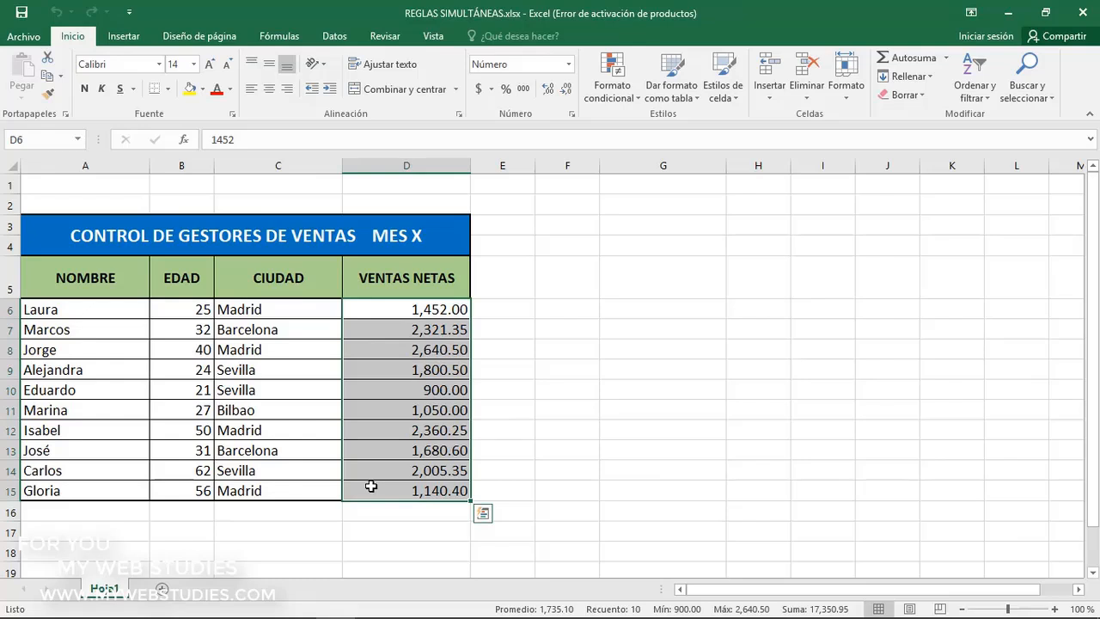
{"action": "left_click", "coordinate": [612, 100]}
{"action": "mouse_move", "coordinate": [615, 163]}
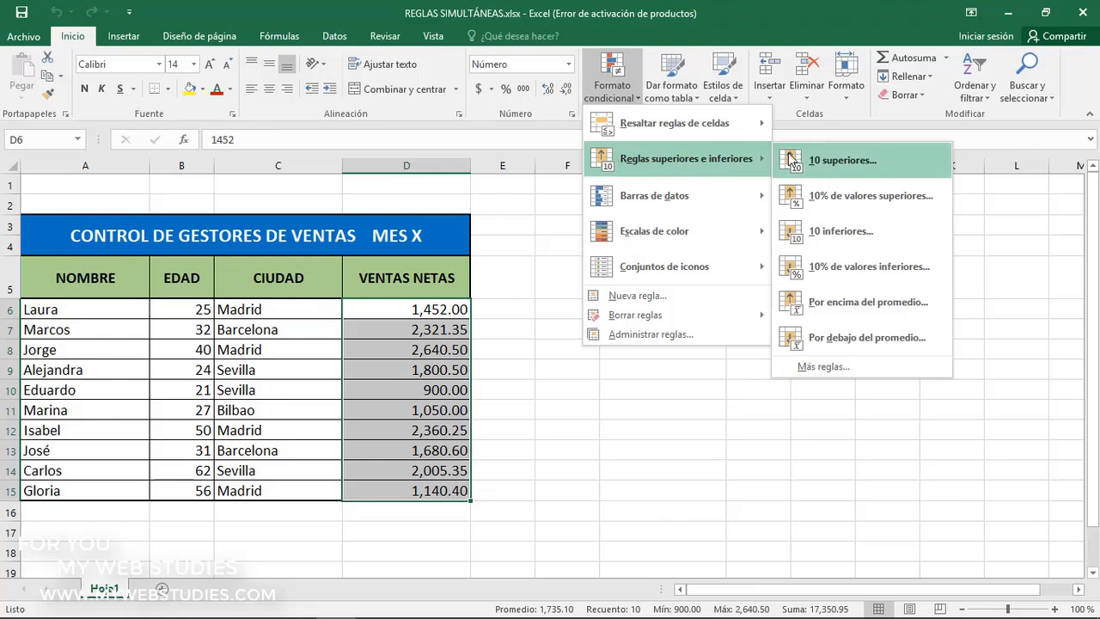
{"action": "left_click", "coordinate": [790, 160]}
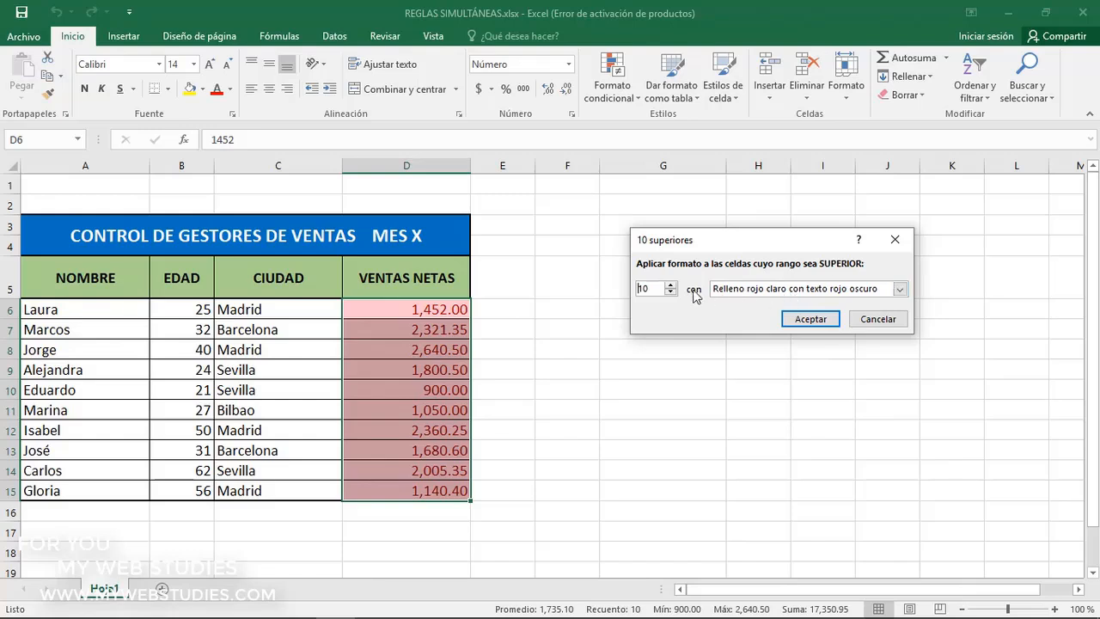
{"action": "left_click_drag", "start_coordinate": [654, 289], "coordinate": [636, 291]}
{"action": "type", "text": "3"}
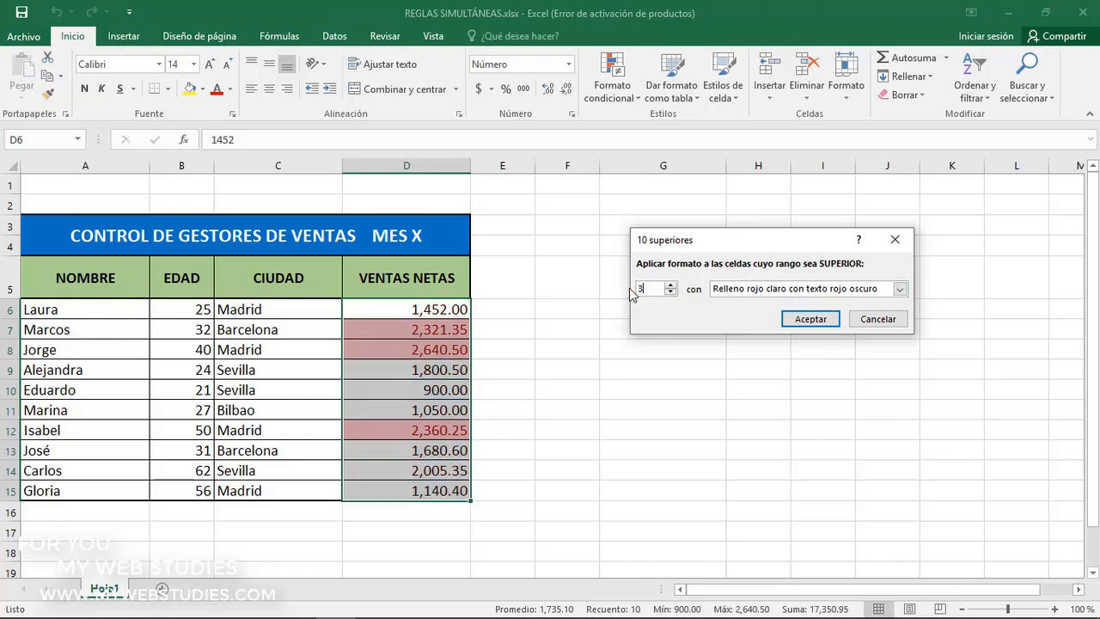
{"action": "left_click", "coordinate": [808, 319]}
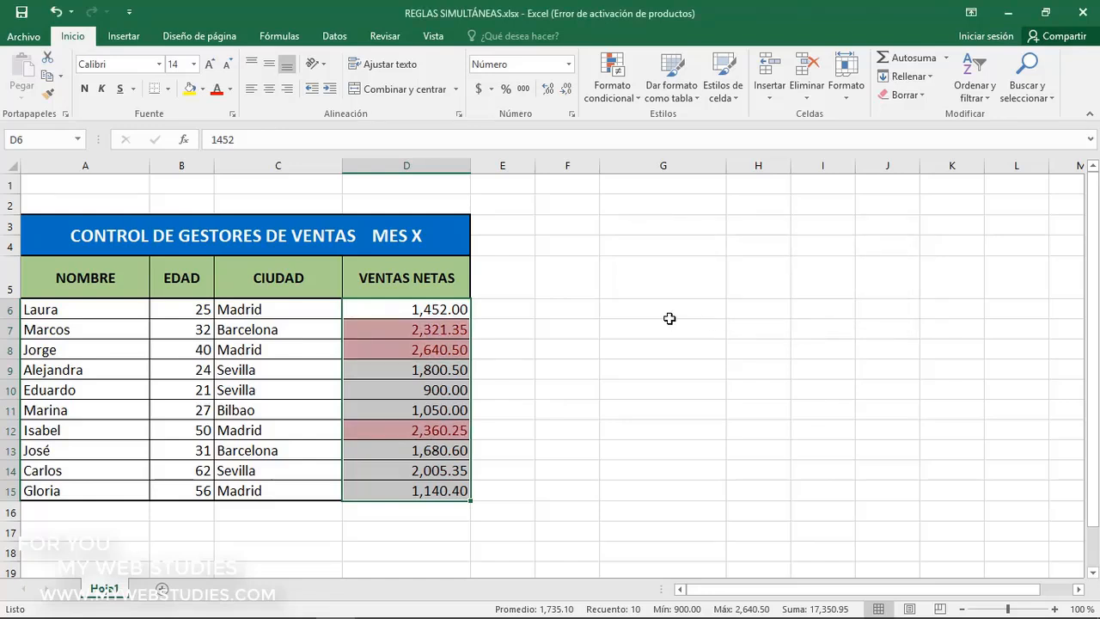
{"action": "left_click", "coordinate": [444, 330]}
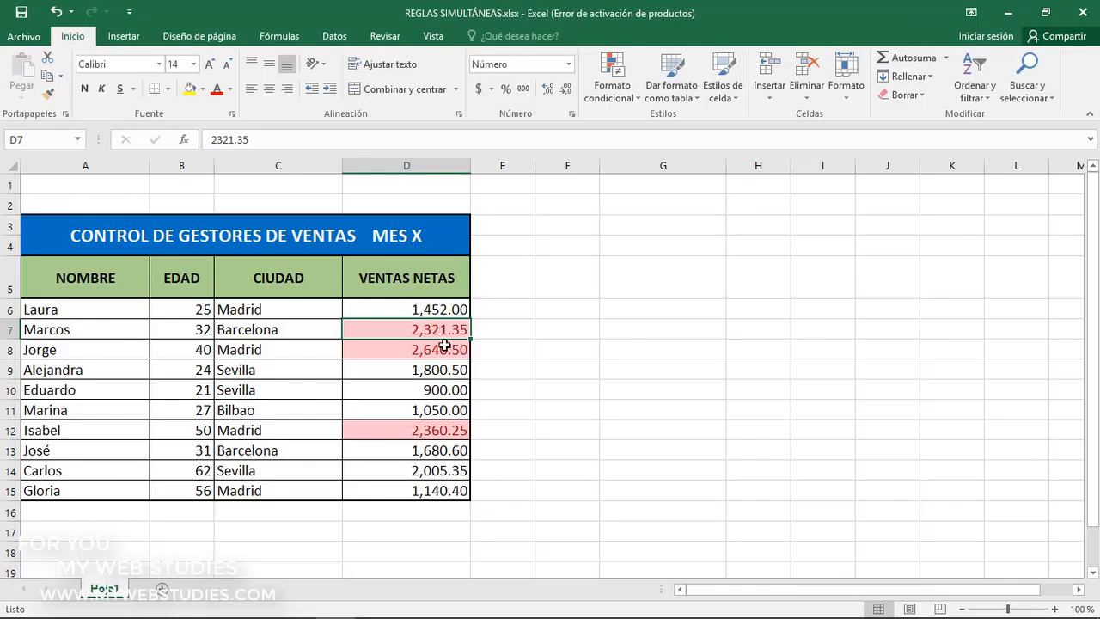
{"action": "left_click", "coordinate": [444, 350]}
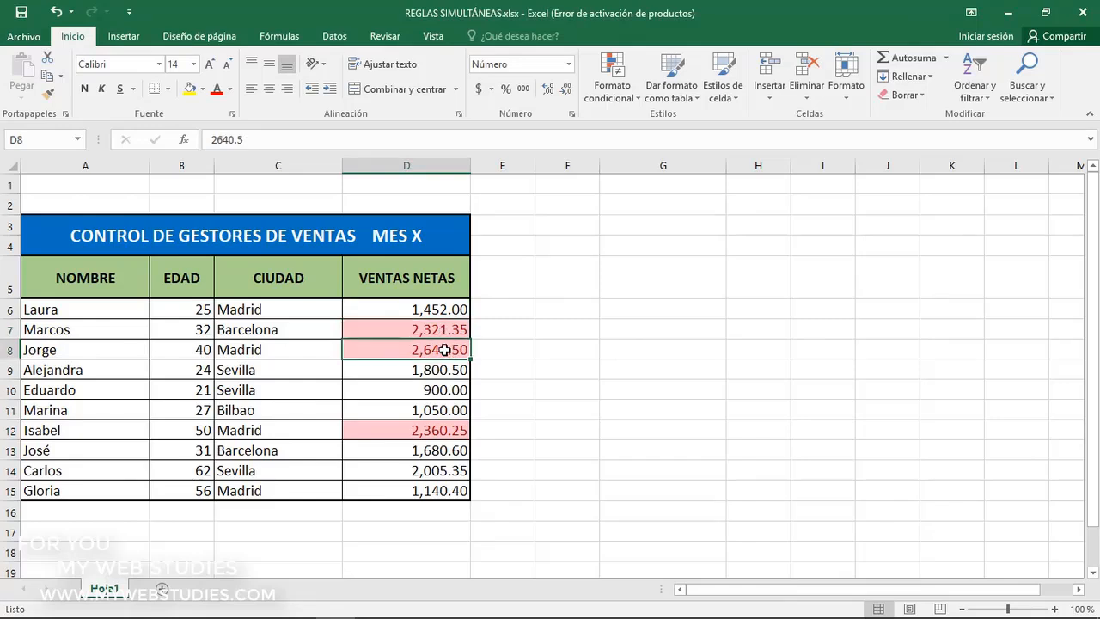
{"action": "left_click", "coordinate": [436, 430]}
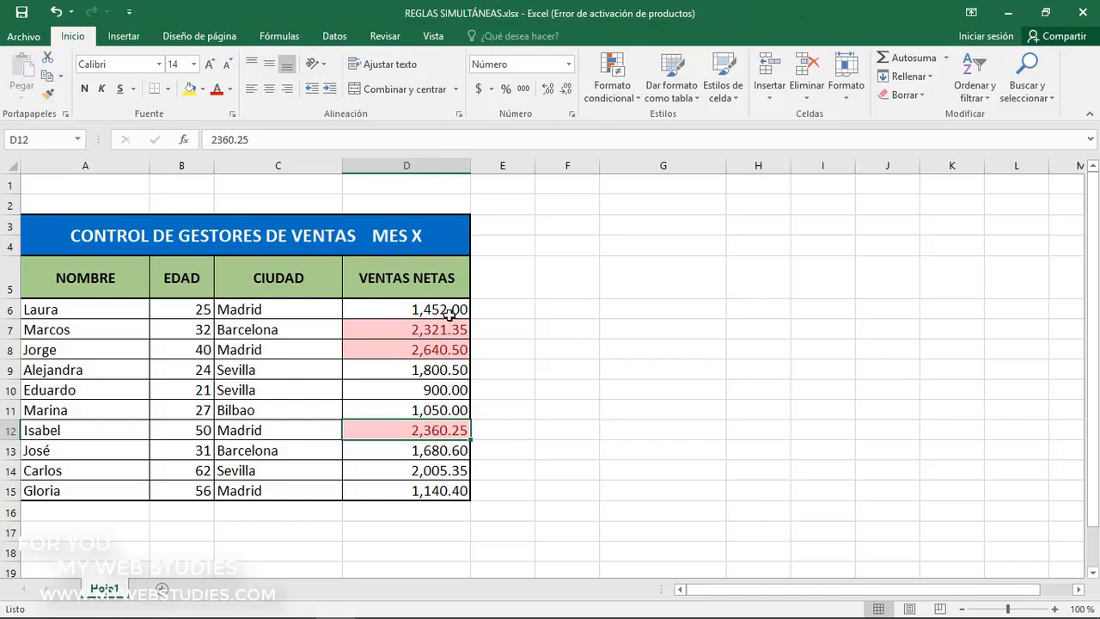
Add a rule to D6:D15 that formats the bottom 3 values with Relleno amarillo con texto amarillo oscuro
{"action": "left_click_drag", "start_coordinate": [449, 311], "coordinate": [461, 488]}
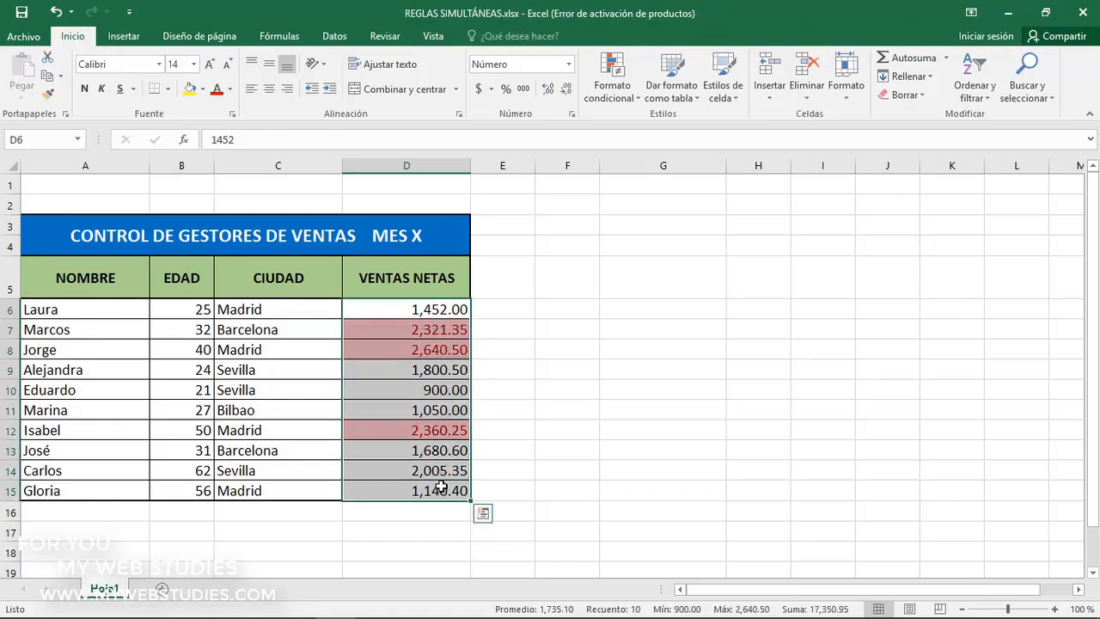
{"action": "left_click", "coordinate": [615, 100]}
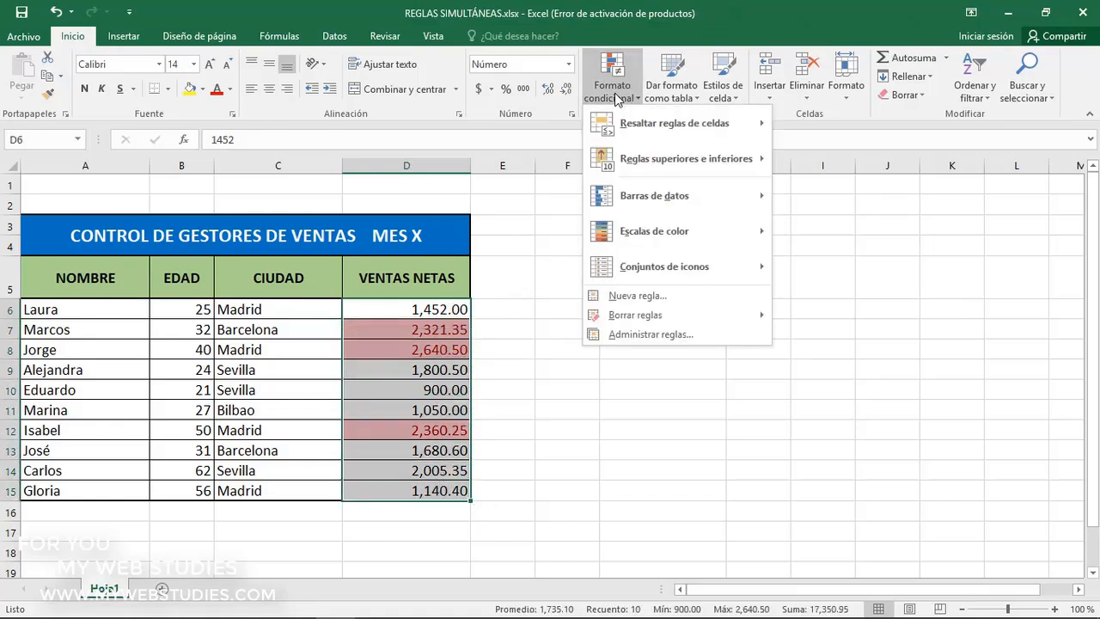
{"action": "mouse_move", "coordinate": [621, 163]}
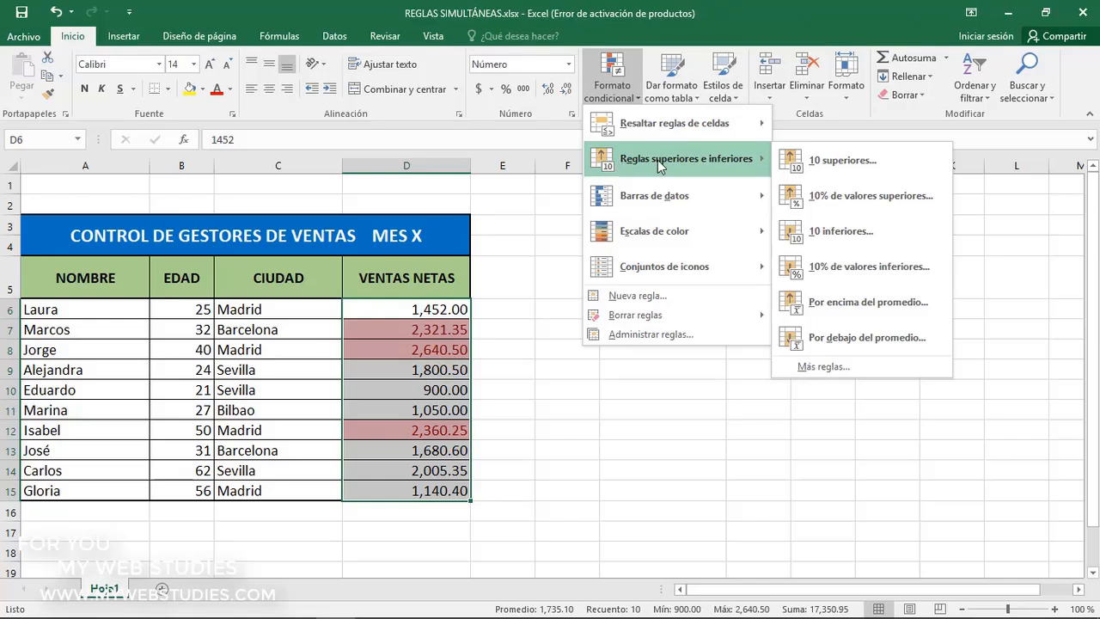
{"action": "left_click", "coordinate": [838, 231]}
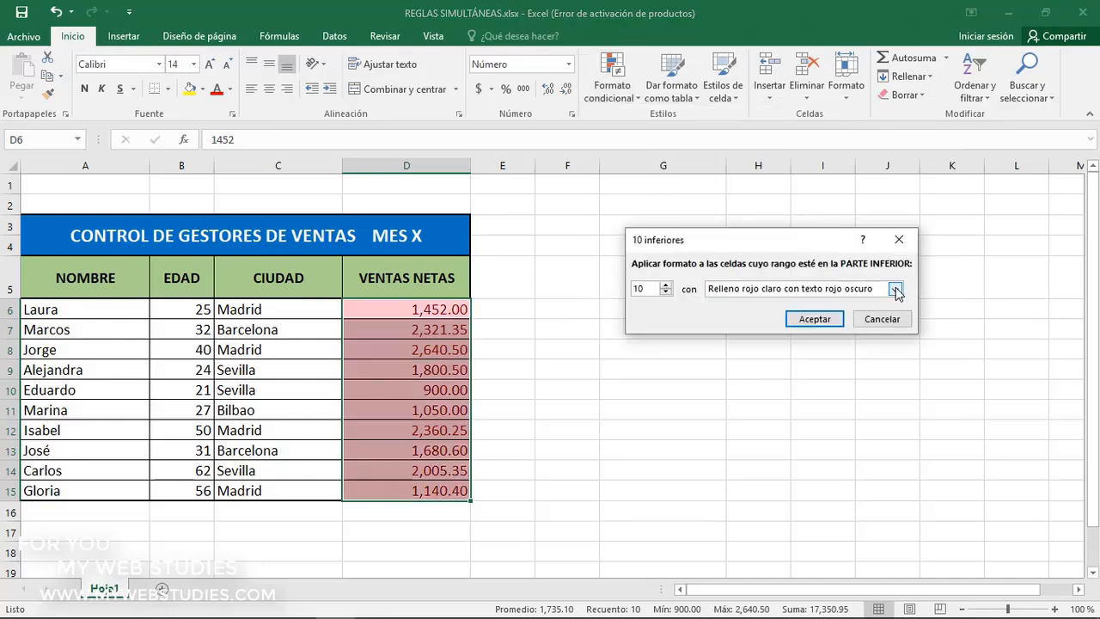
{"action": "left_click", "coordinate": [894, 289]}
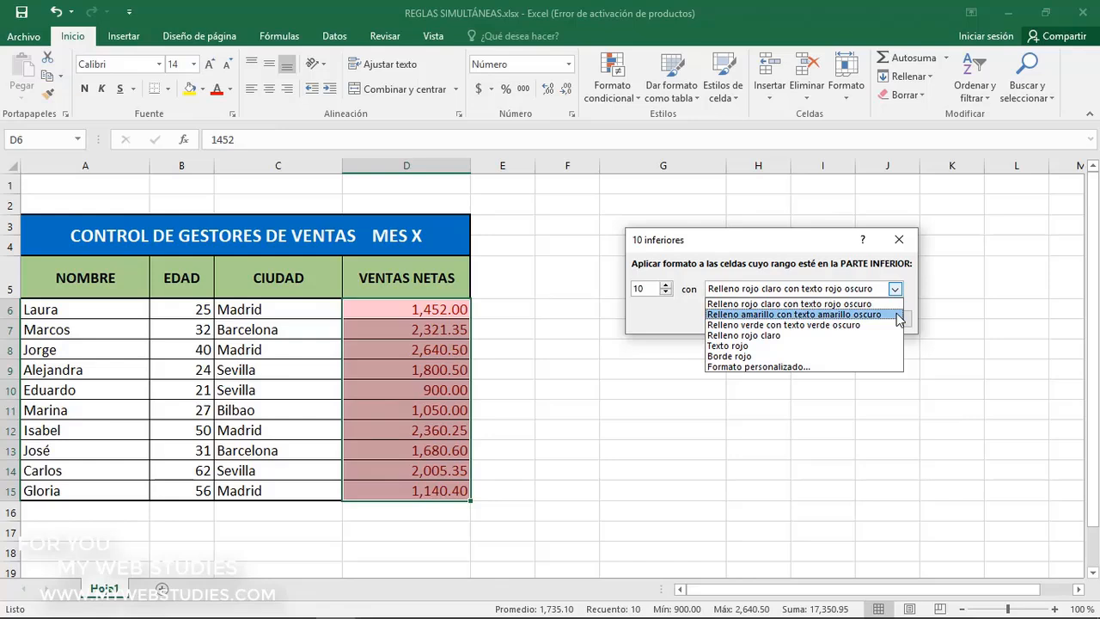
{"action": "left_click", "coordinate": [898, 315]}
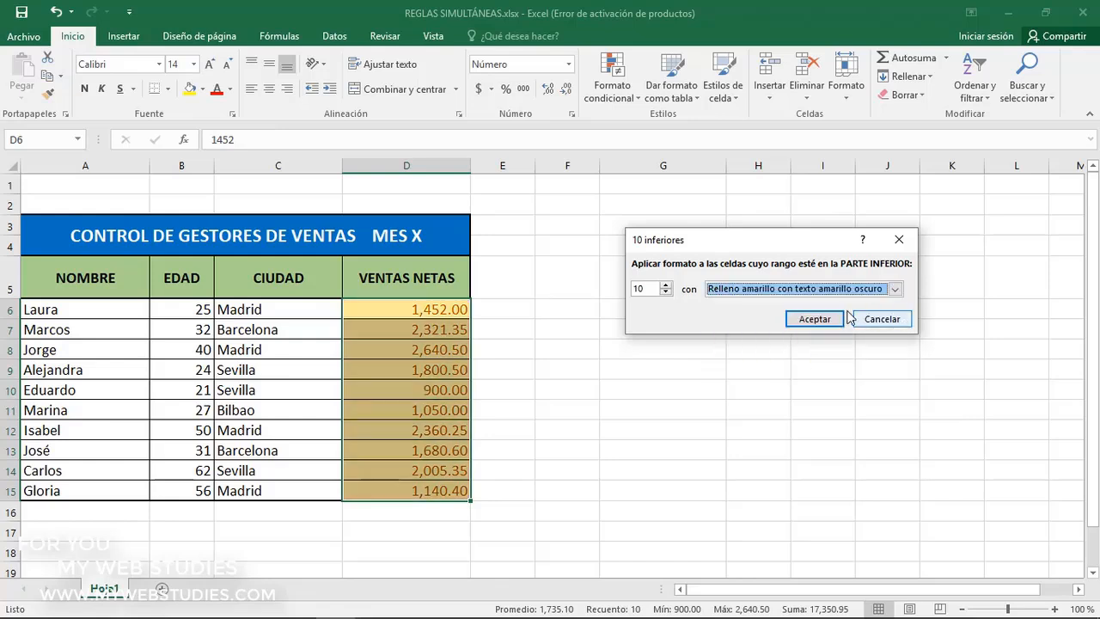
{"action": "double_click", "coordinate": [643, 289]}
{"action": "type", "text": "3"}
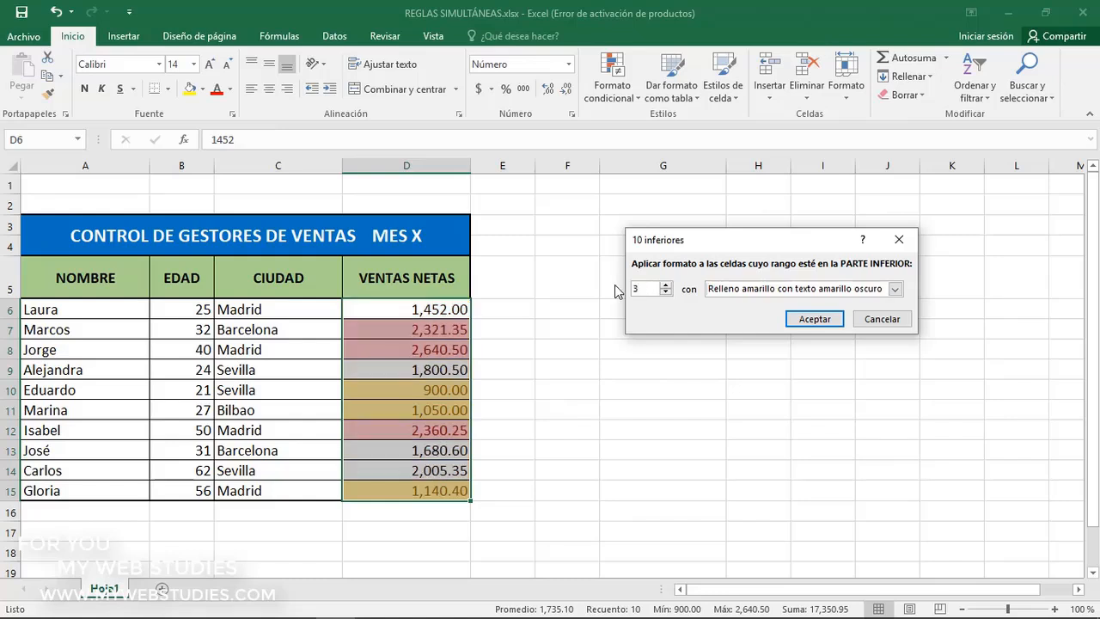
{"action": "left_click", "coordinate": [797, 317]}
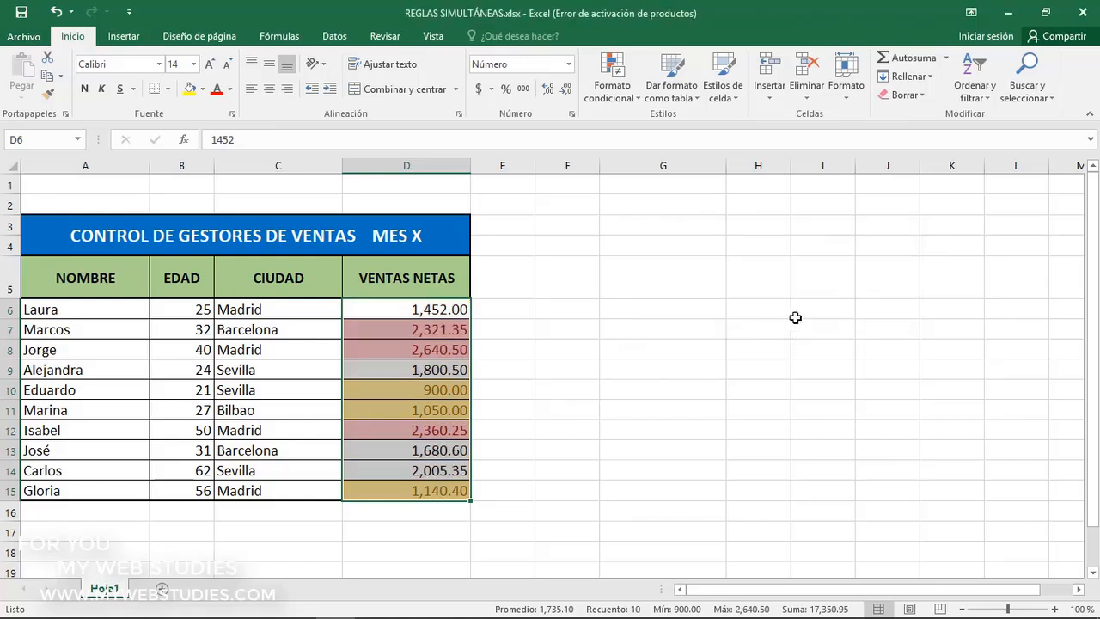
Examine the VENTAS NETAS cells marked by the bottom-3 and top-3 conditional formatting rules
{"action": "left_click", "coordinate": [455, 388]}
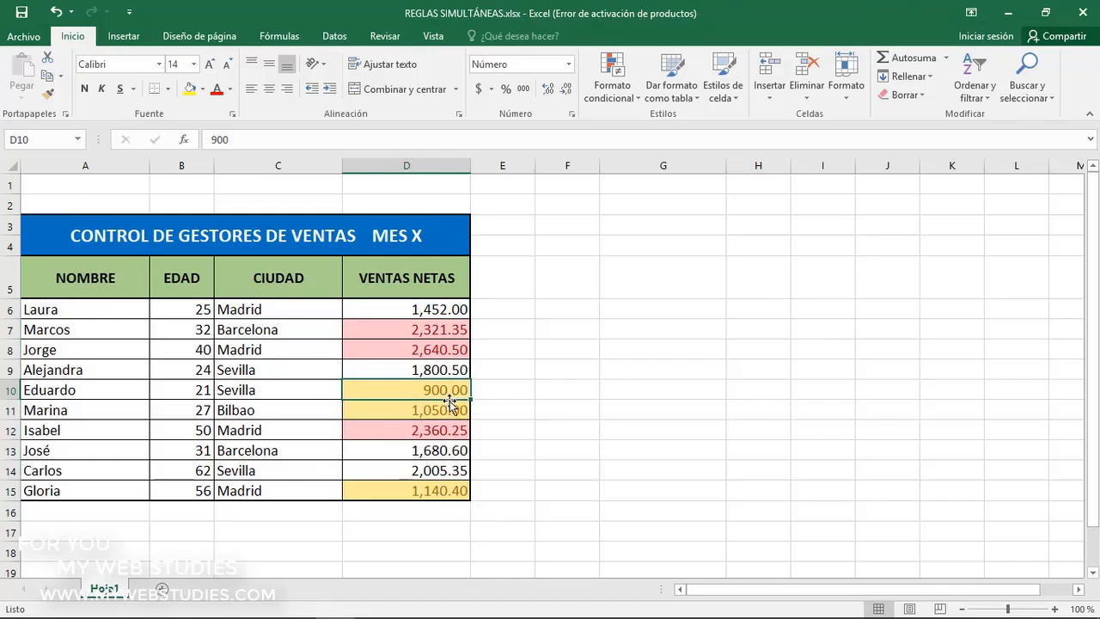
{"action": "left_click", "coordinate": [450, 409]}
{"action": "left_click", "coordinate": [445, 489]}
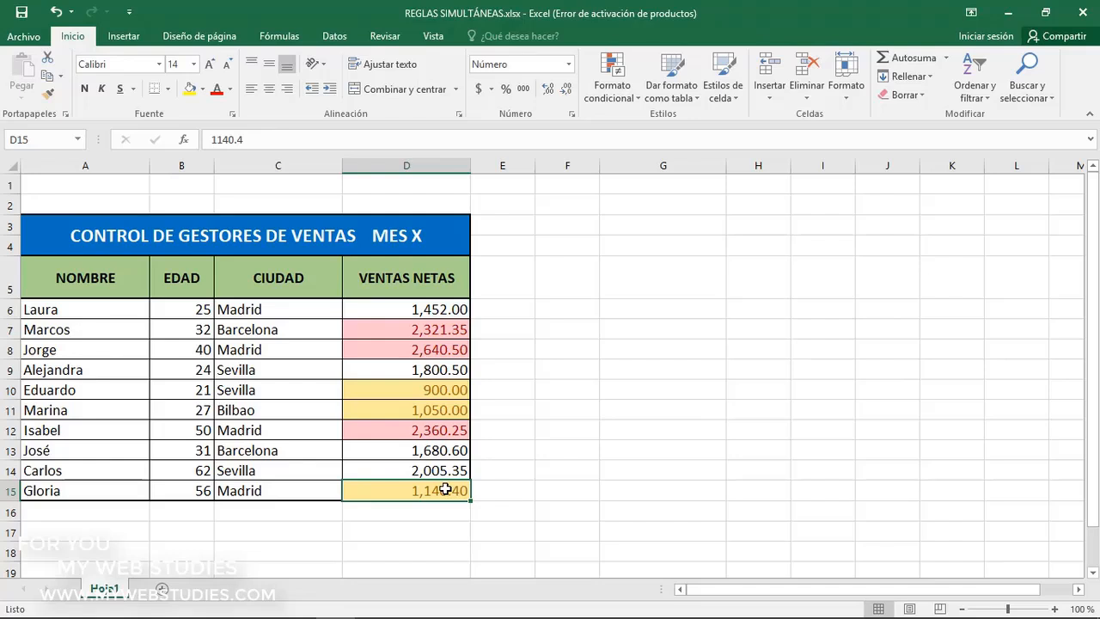
{"action": "left_click", "coordinate": [447, 332]}
{"action": "left_click", "coordinate": [447, 349]}
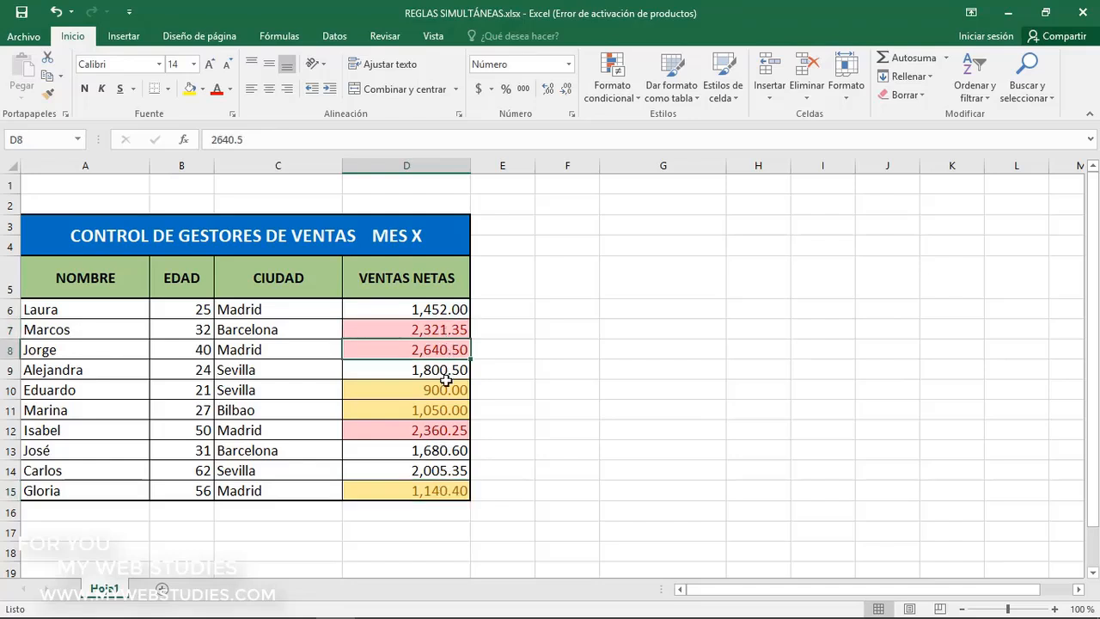
{"action": "left_click", "coordinate": [443, 430]}
{"action": "left_click", "coordinate": [444, 390]}
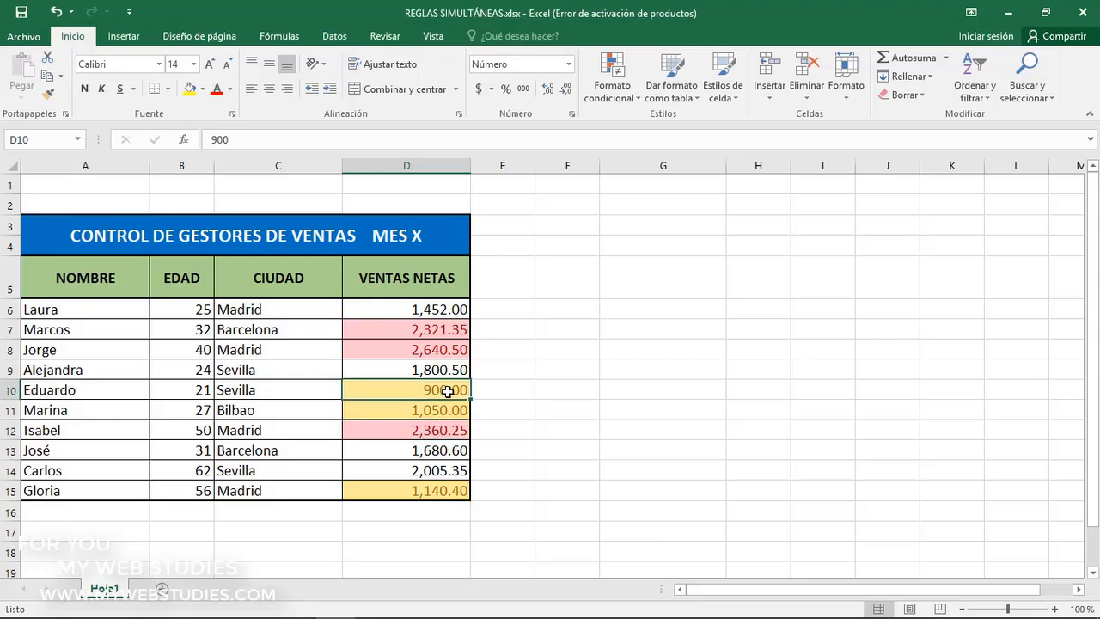
{"action": "left_click", "coordinate": [447, 409]}
{"action": "left_click", "coordinate": [447, 488]}
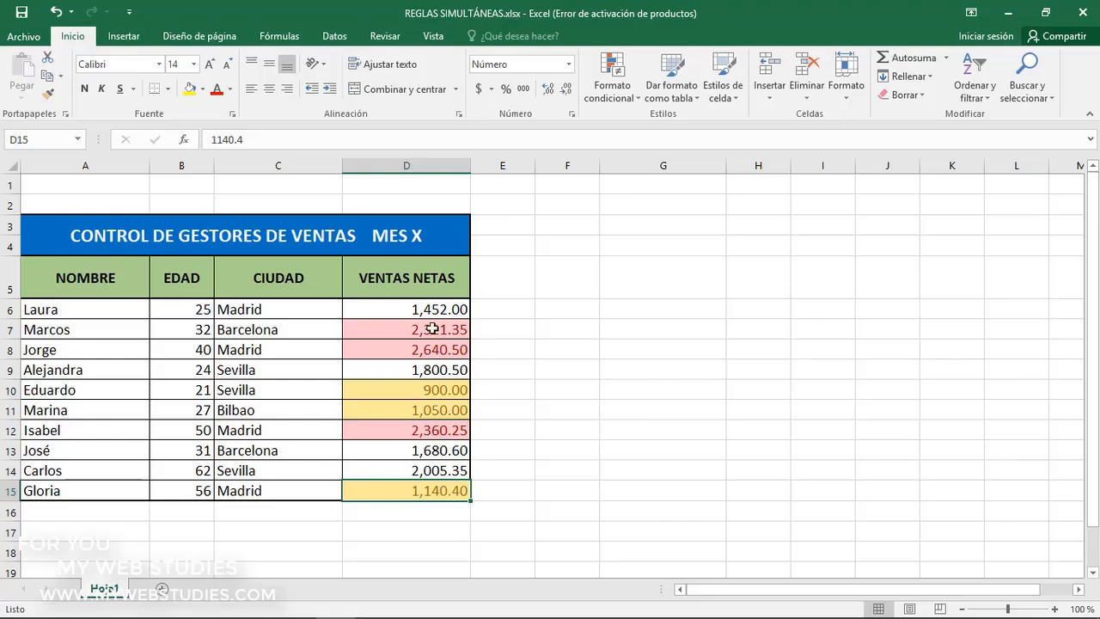
Apply the directional icon set 3 flechas (de color) to the VENTAS NETAS values in D6:D15
{"action": "left_click_drag", "start_coordinate": [432, 310], "coordinate": [420, 491]}
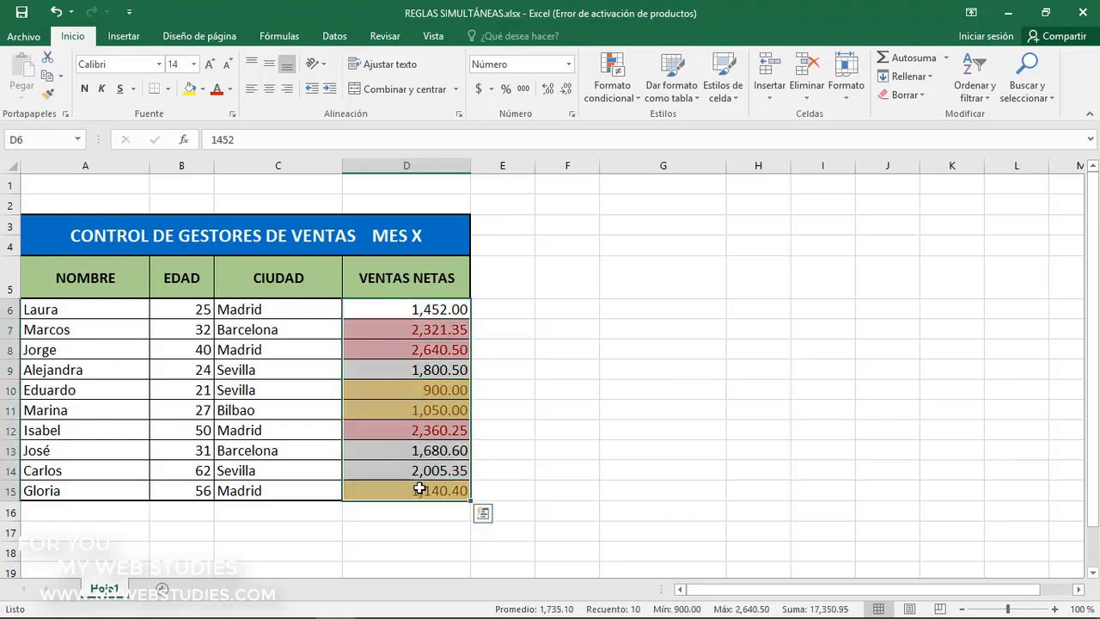
{"action": "left_click", "coordinate": [624, 101]}
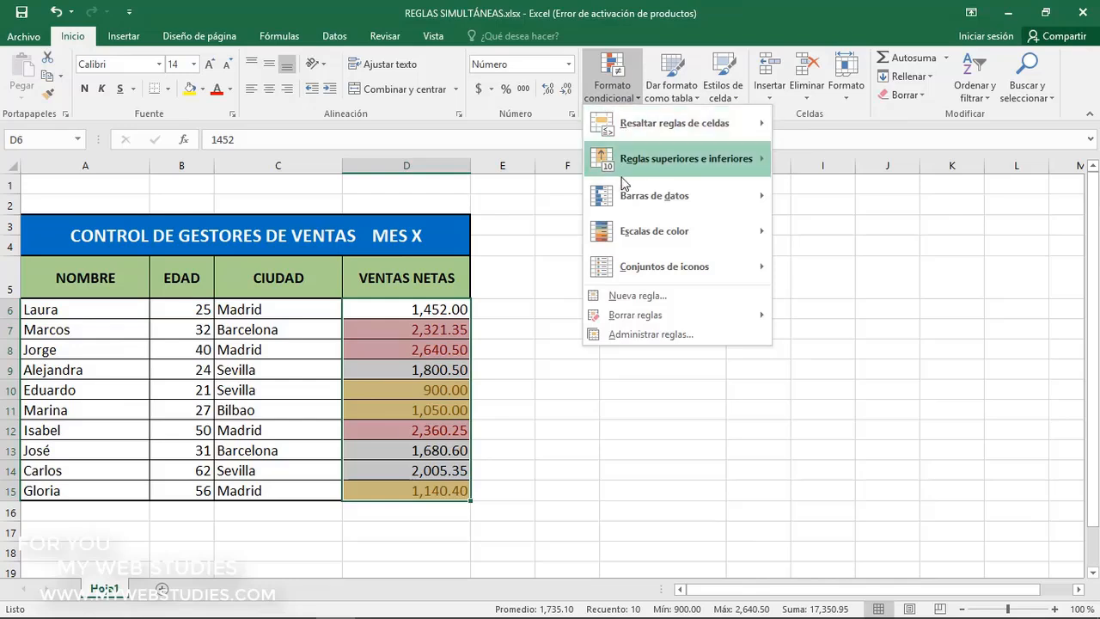
{"action": "mouse_move", "coordinate": [627, 269]}
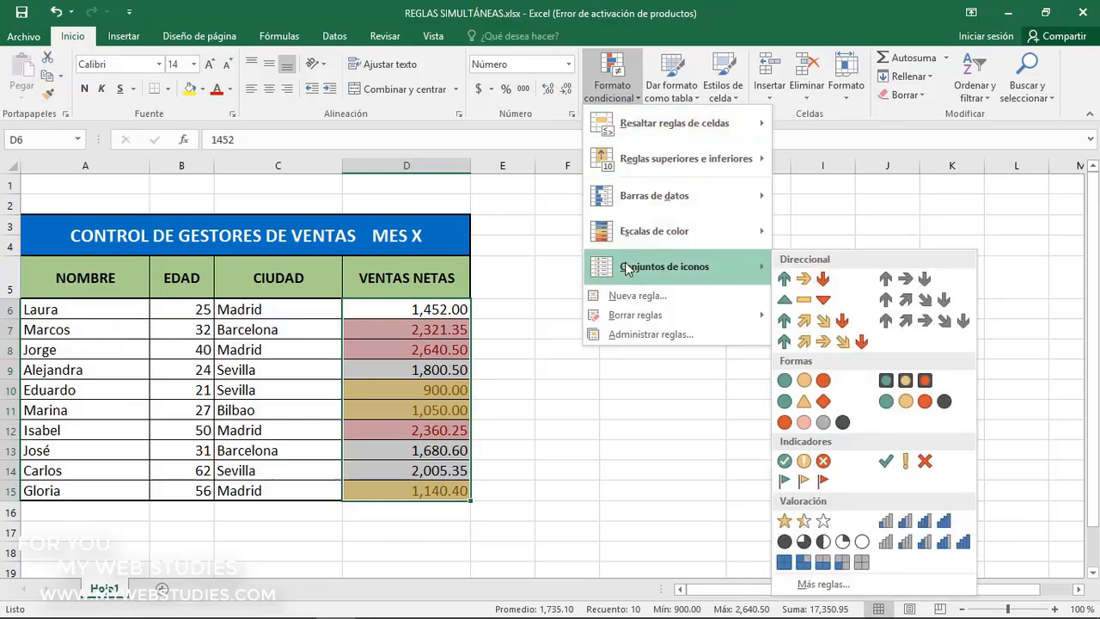
{"action": "left_click", "coordinate": [795, 284]}
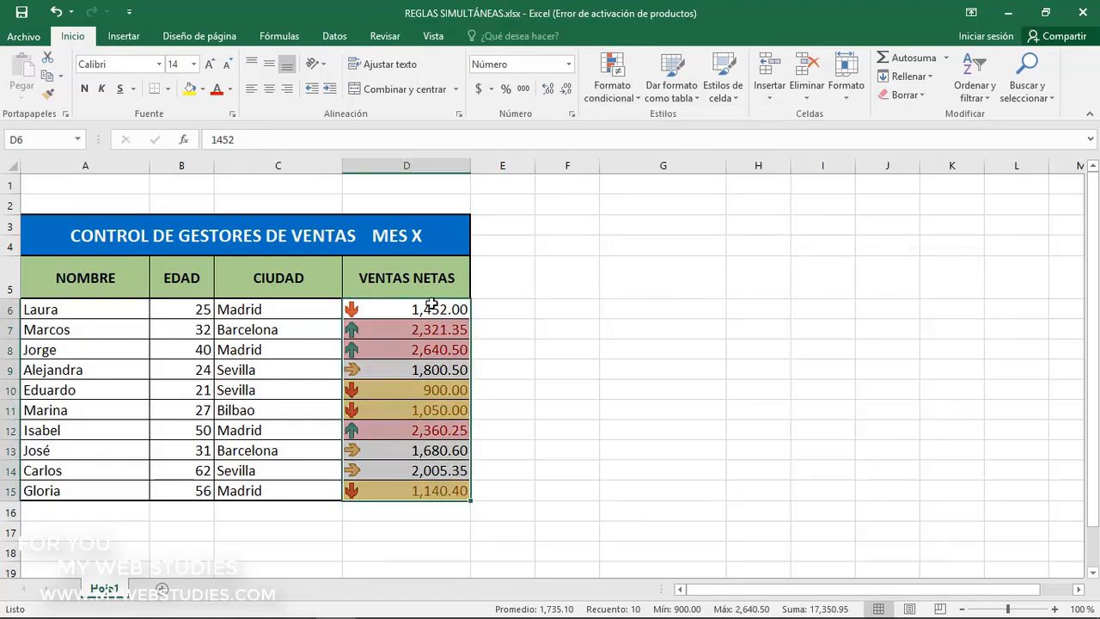
{"action": "left_click", "coordinate": [400, 309]}
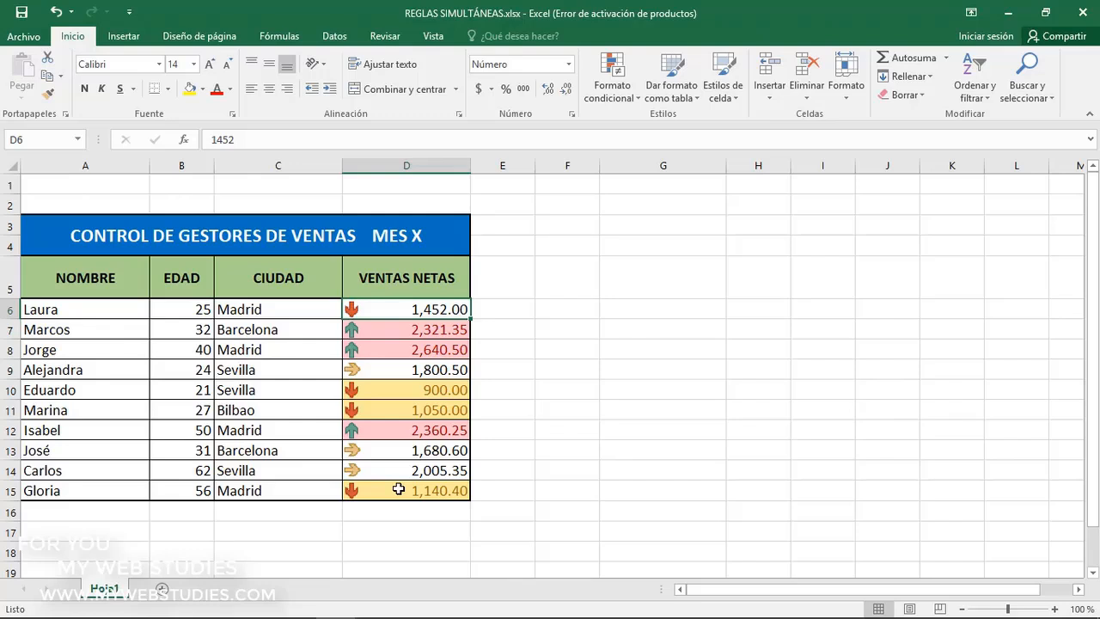
Apply a white-green color scale to D6:D15, with white for the highest sales and green for the lowest
{"action": "left_click_drag", "start_coordinate": [418, 309], "coordinate": [414, 489]}
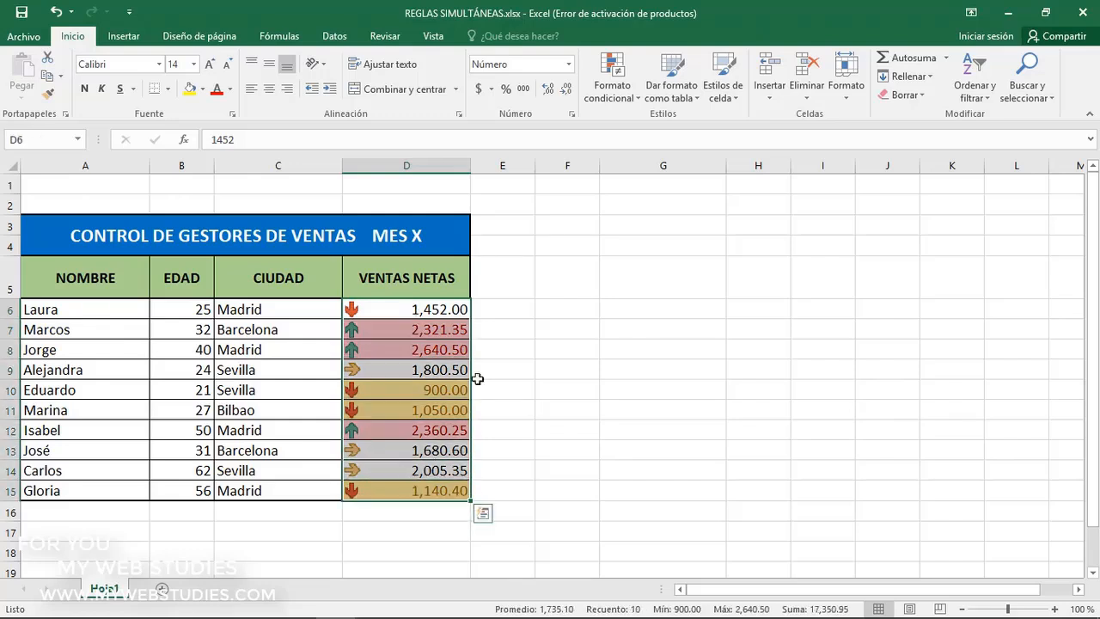
{"action": "left_click", "coordinate": [616, 101]}
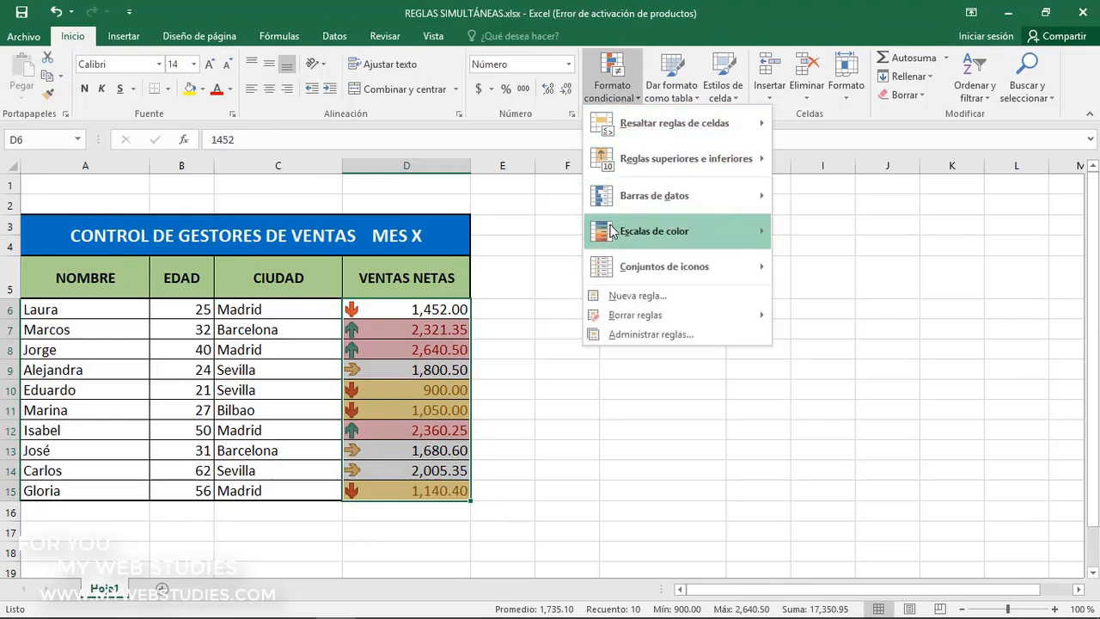
{"action": "mouse_move", "coordinate": [612, 232]}
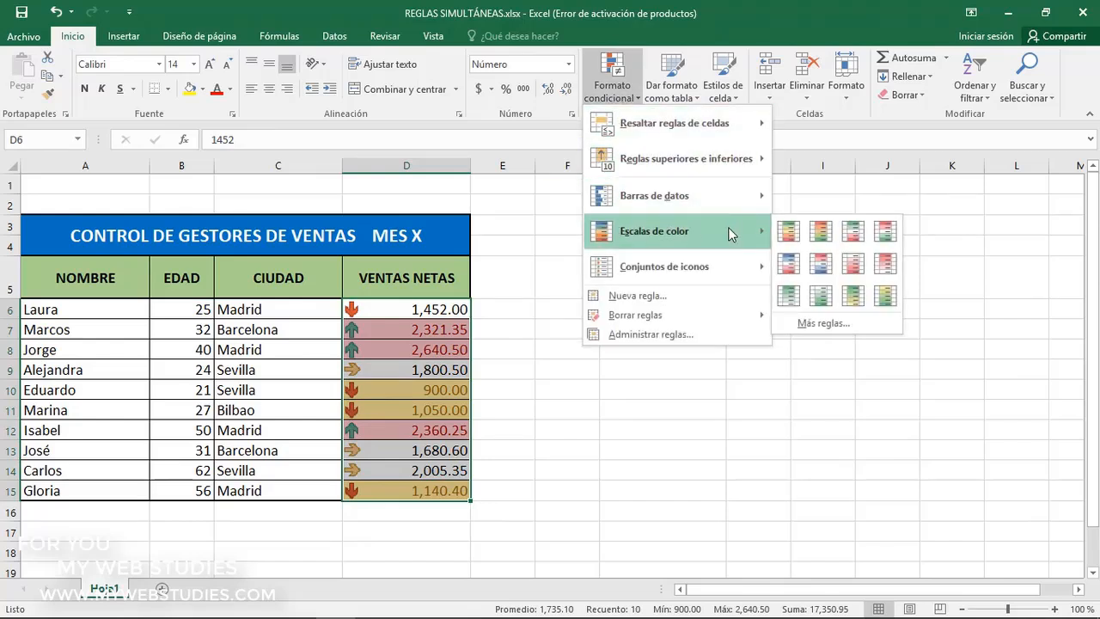
{"action": "left_click", "coordinate": [820, 297]}
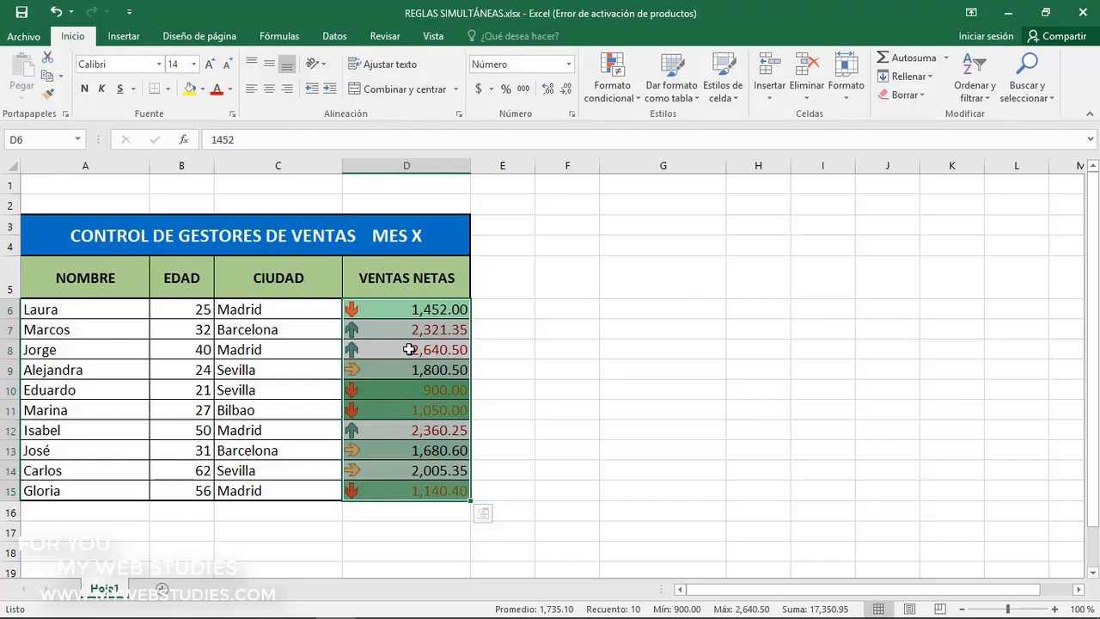
Examine how the color scale affects the top-3 and bottom-3 formatting in the VENTAS NETAS cells
{"action": "left_click", "coordinate": [409, 349]}
{"action": "left_click", "coordinate": [407, 331]}
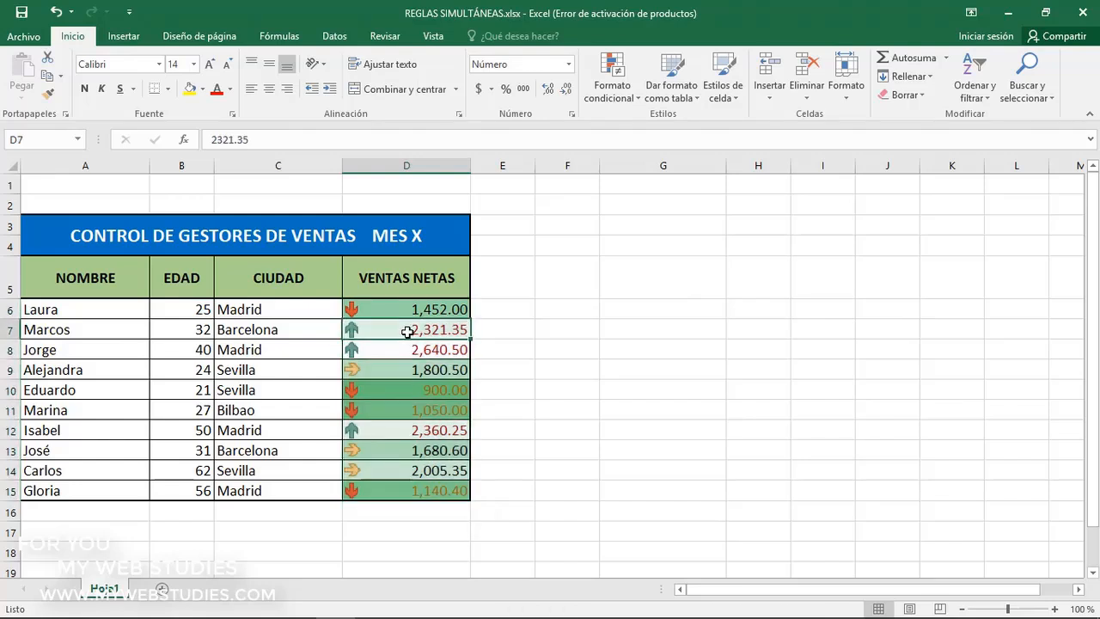
{"action": "left_click", "coordinate": [407, 310]}
{"action": "left_click", "coordinate": [404, 410]}
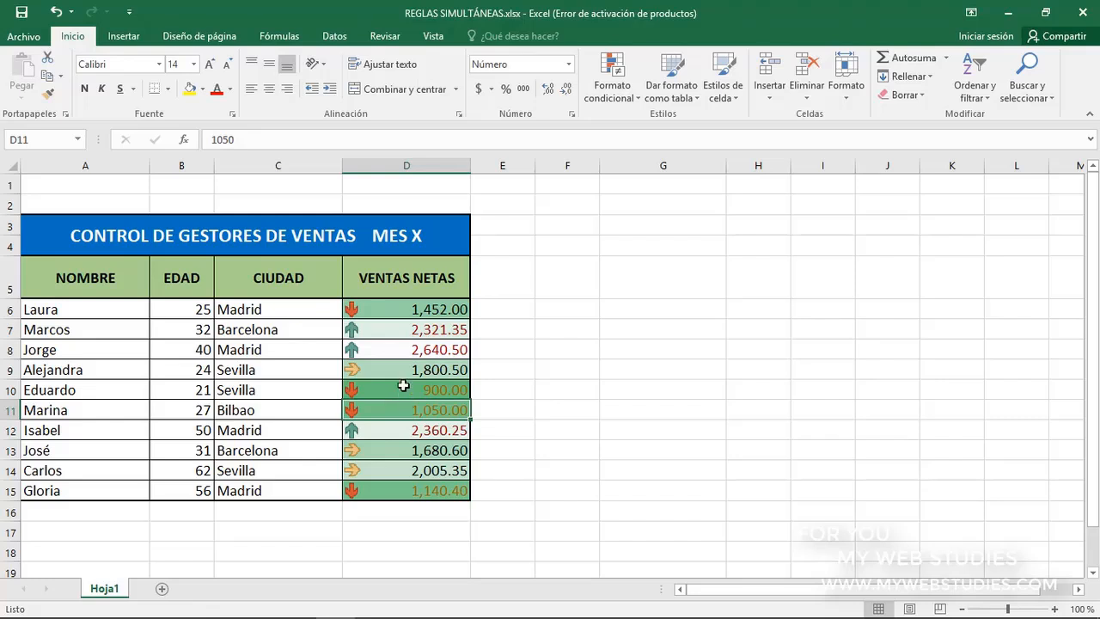
{"action": "left_click", "coordinate": [398, 332]}
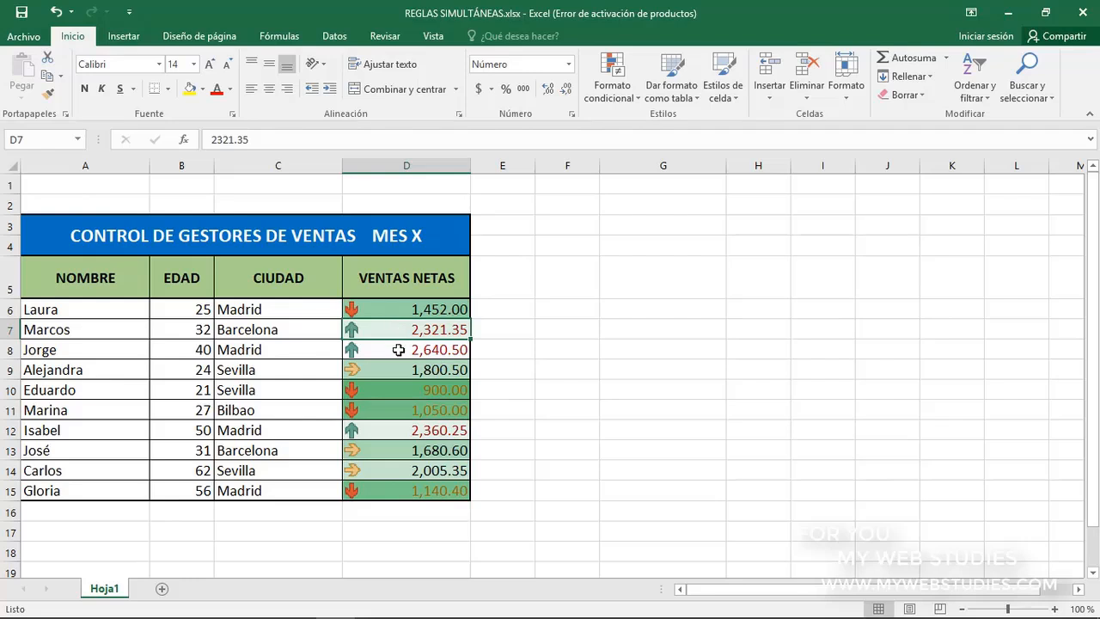
{"action": "left_click", "coordinate": [399, 351]}
{"action": "left_click", "coordinate": [400, 429]}
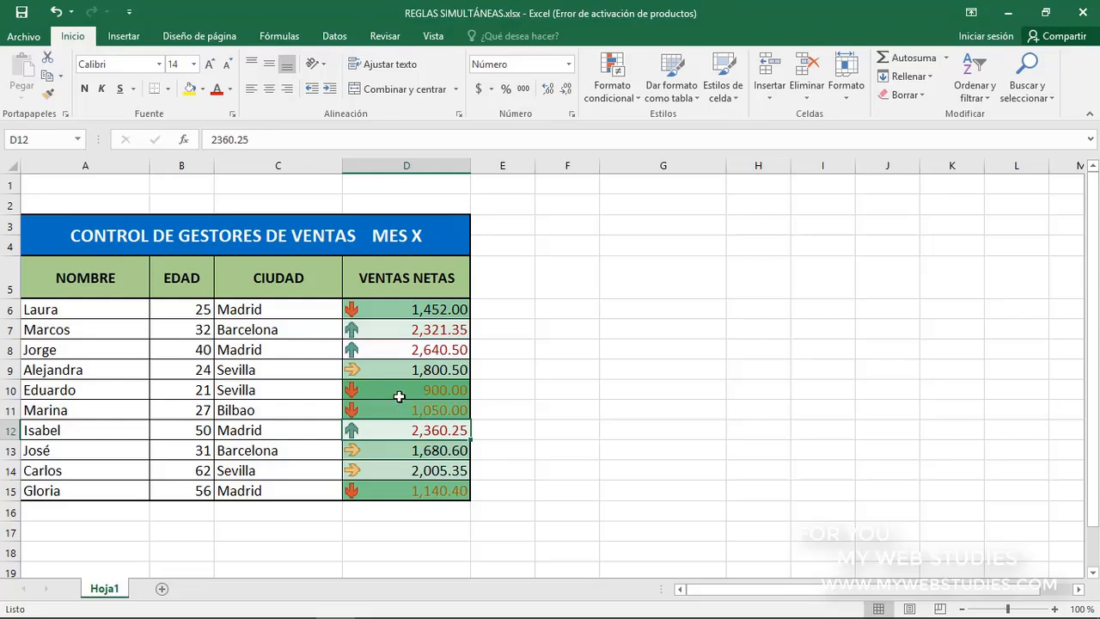
{"action": "left_click", "coordinate": [398, 391]}
{"action": "left_click", "coordinate": [399, 410]}
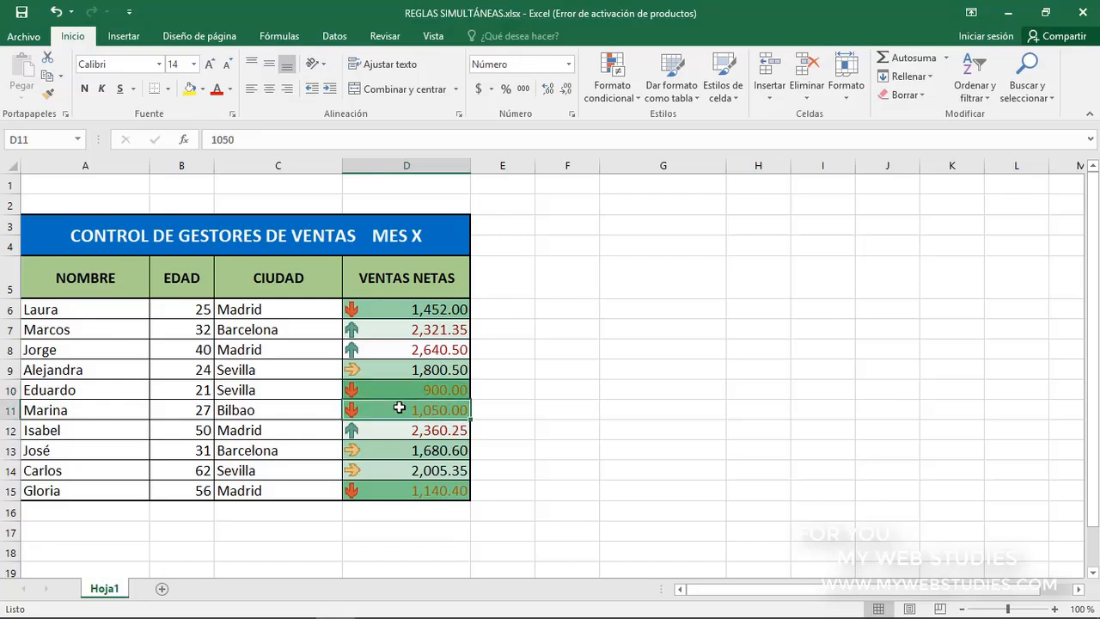
{"action": "left_click", "coordinate": [403, 495]}
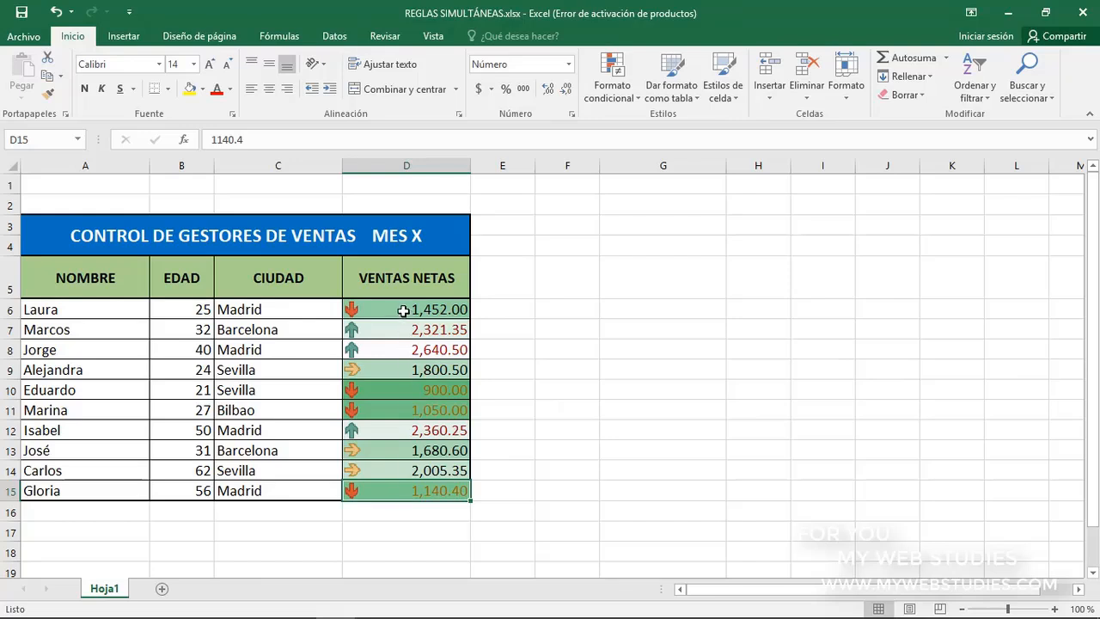
Move the 3 superior rule for D6:D15 to the highest priority, above Escala de color escalonada, and apply the new order
{"action": "left_click_drag", "start_coordinate": [402, 311], "coordinate": [402, 485]}
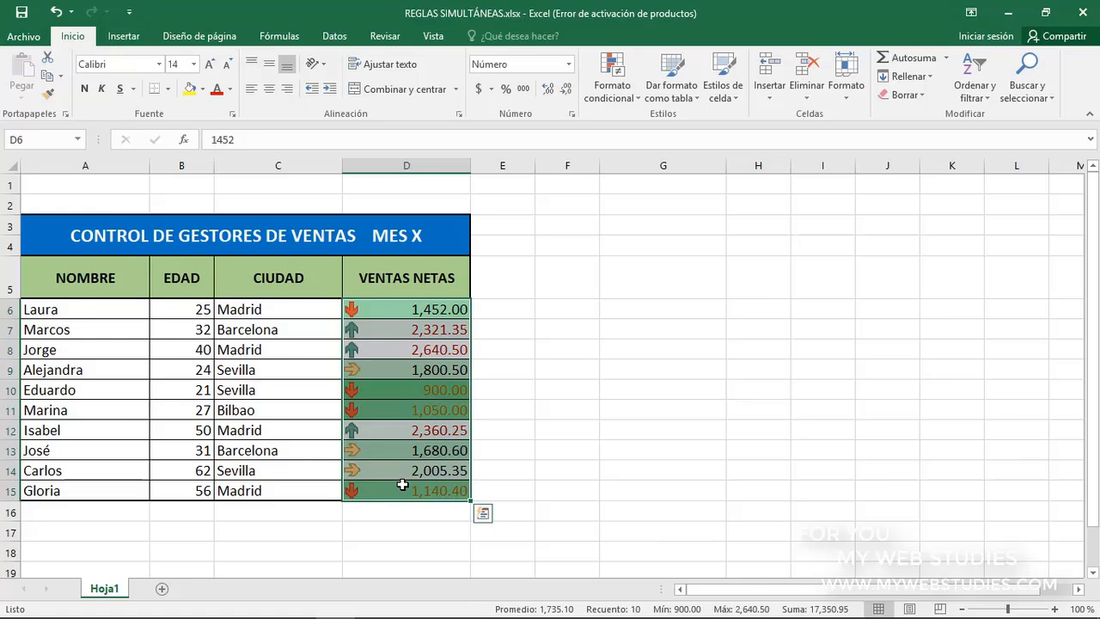
{"action": "left_click", "coordinate": [612, 96]}
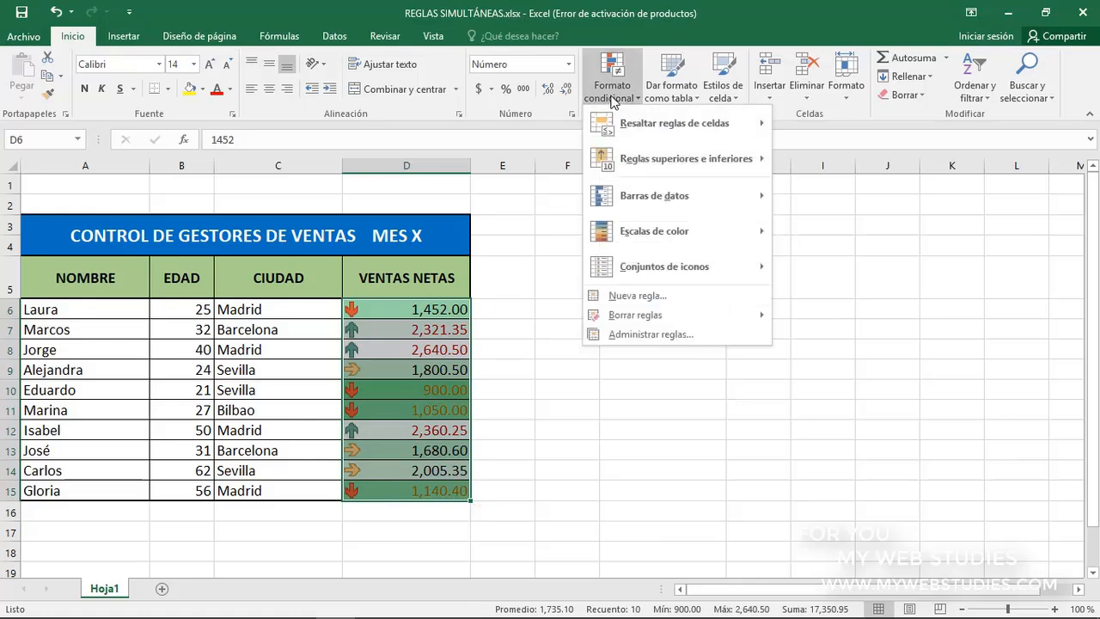
{"action": "left_click", "coordinate": [617, 334]}
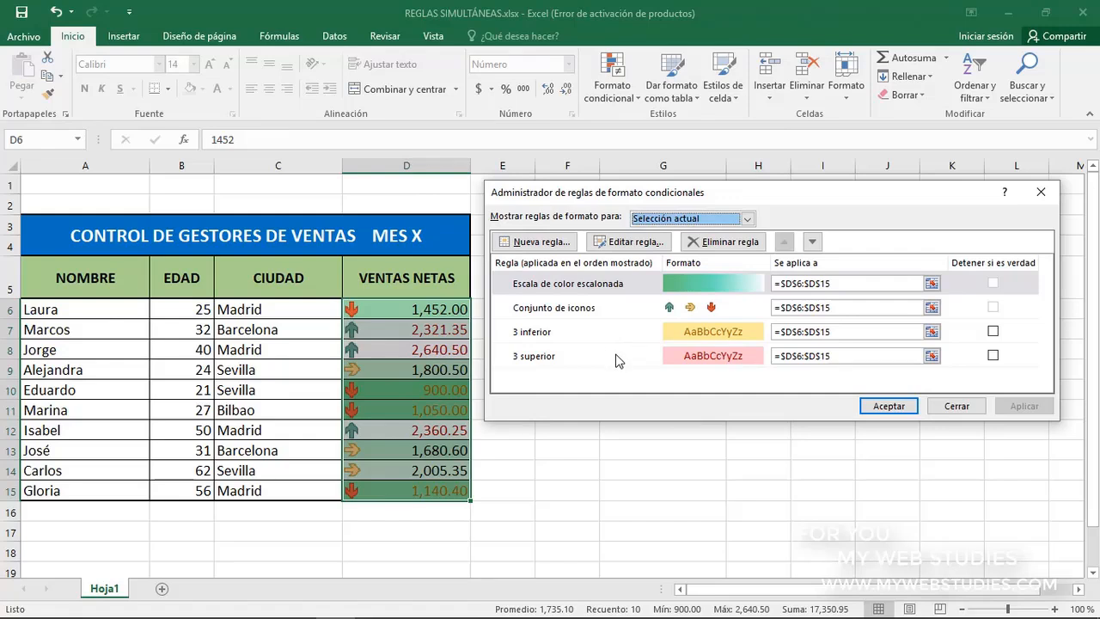
{"action": "left_click", "coordinate": [637, 287]}
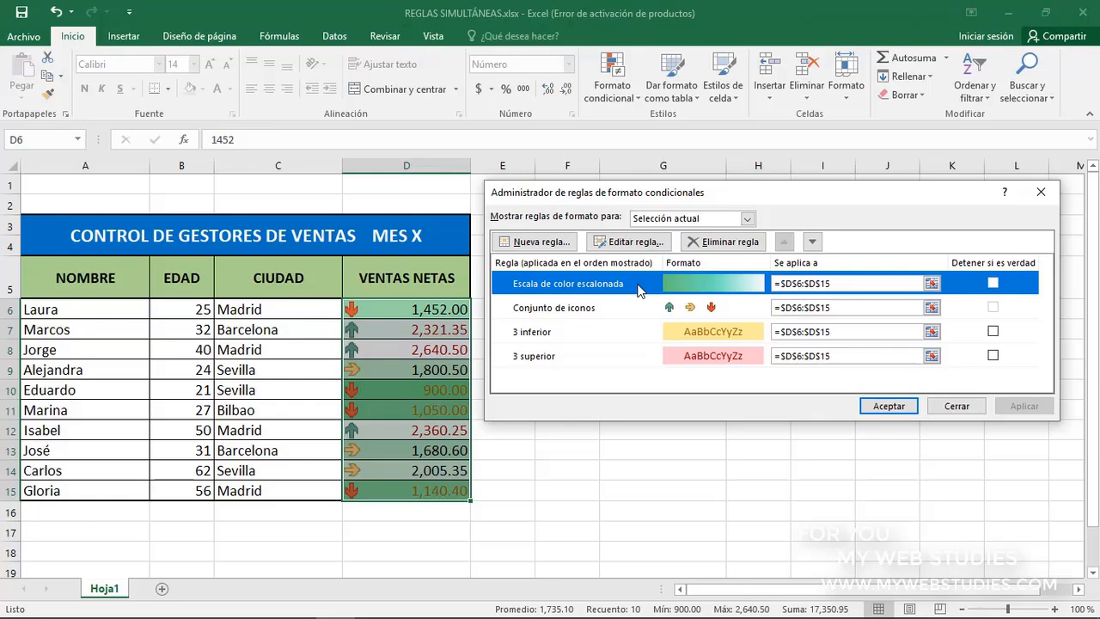
{"action": "left_click", "coordinate": [636, 357]}
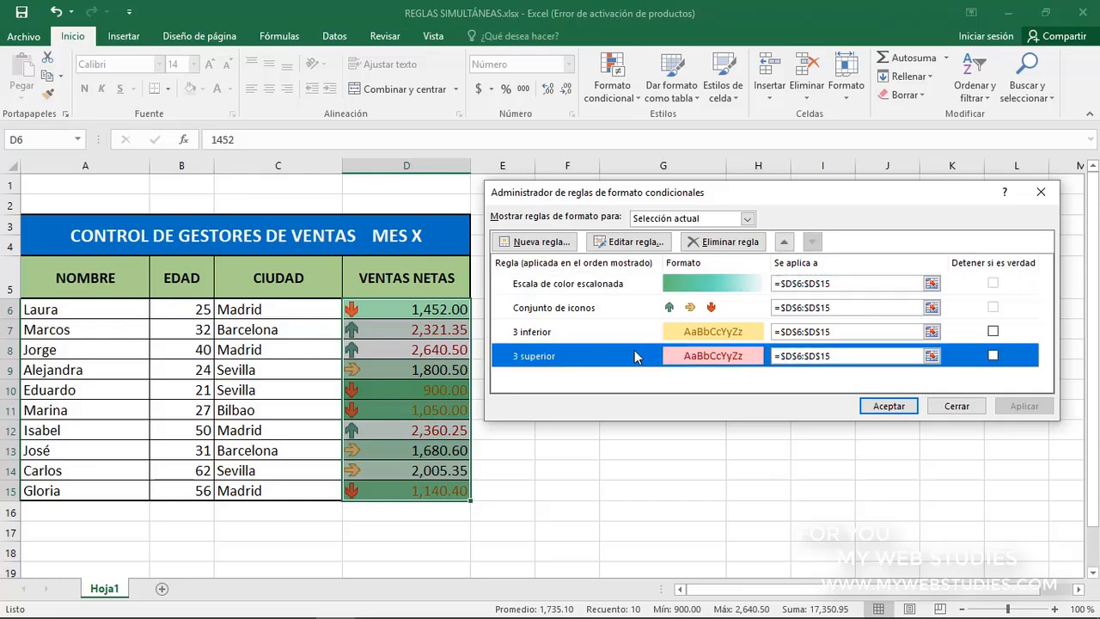
{"action": "left_click", "coordinate": [783, 243]}
{"action": "left_click", "coordinate": [782, 243]}
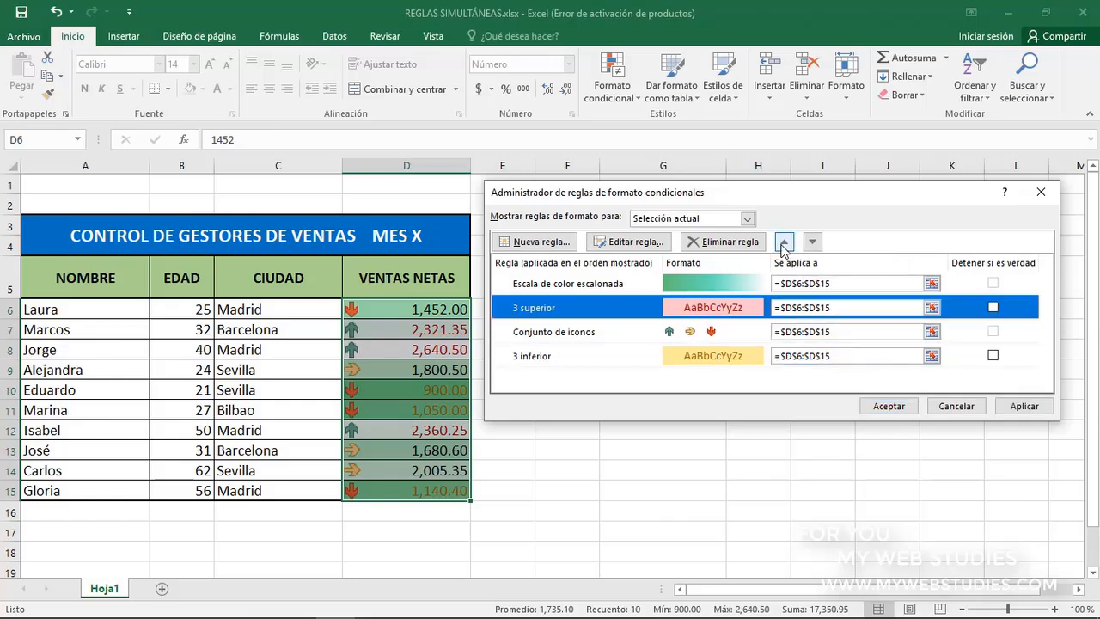
{"action": "left_click", "coordinate": [782, 243]}
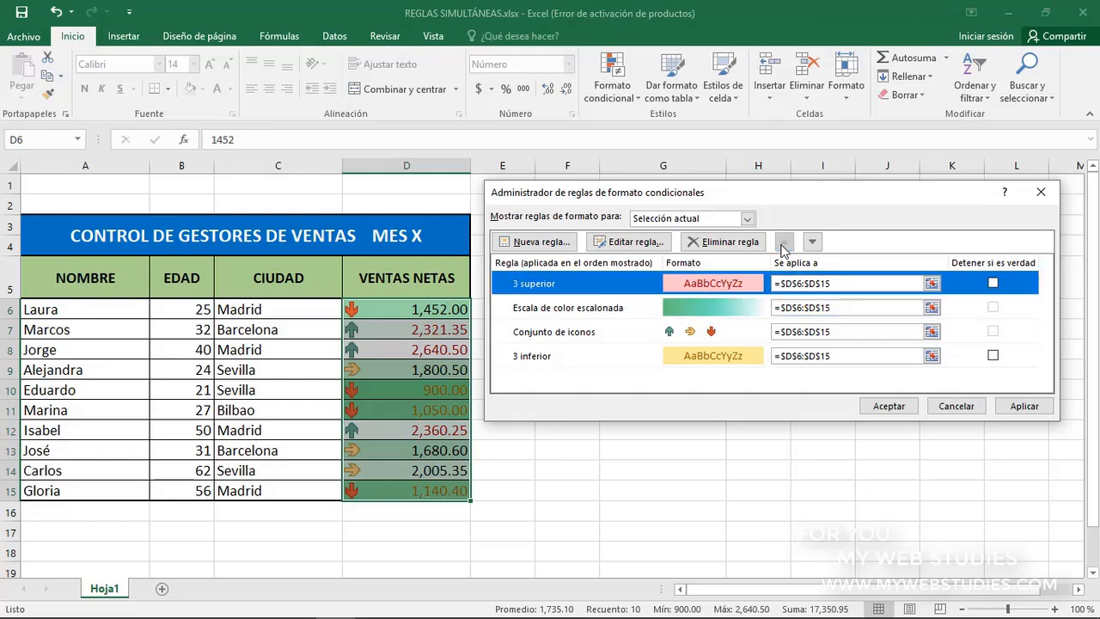
{"action": "left_click", "coordinate": [1023, 407]}
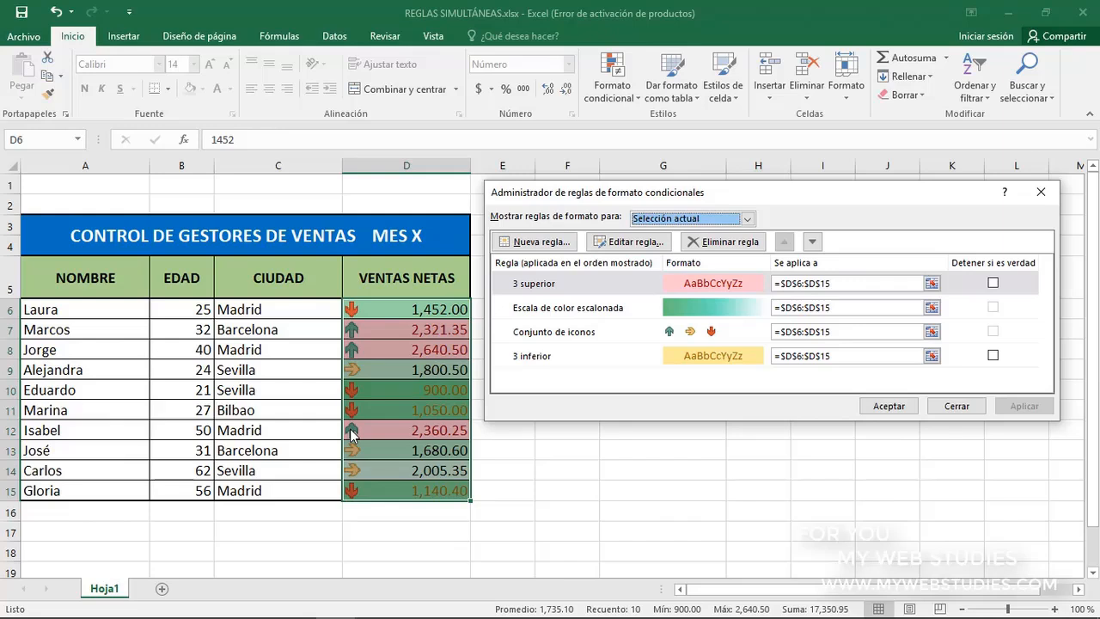
Move the 3 inferior rule to second priority, directly below 3 superior, and apply the new order
{"action": "left_click", "coordinate": [610, 364]}
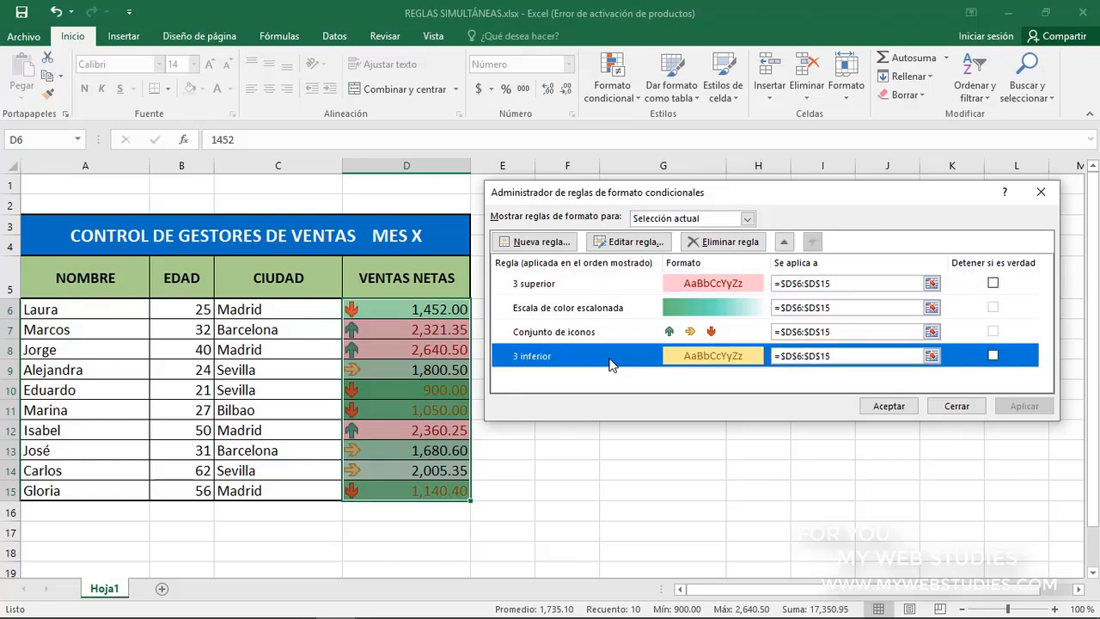
{"action": "left_click", "coordinate": [784, 242]}
{"action": "left_click", "coordinate": [785, 242]}
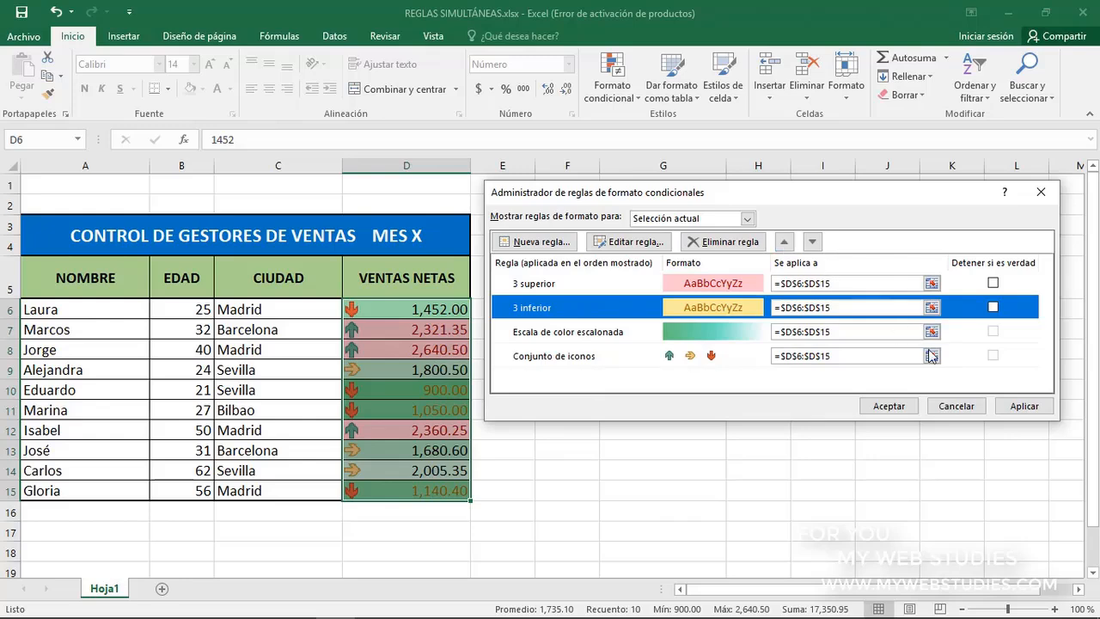
{"action": "left_click", "coordinate": [1016, 405]}
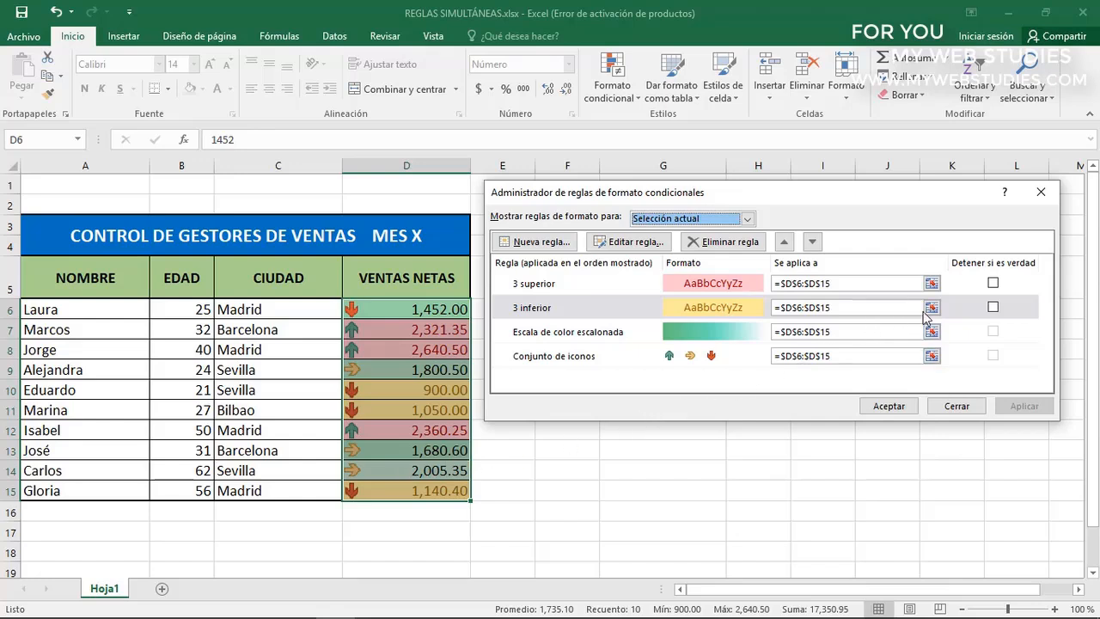
Enable Detener si es verdad for the 3 superior rule and apply the change
{"action": "left_click", "coordinate": [977, 356]}
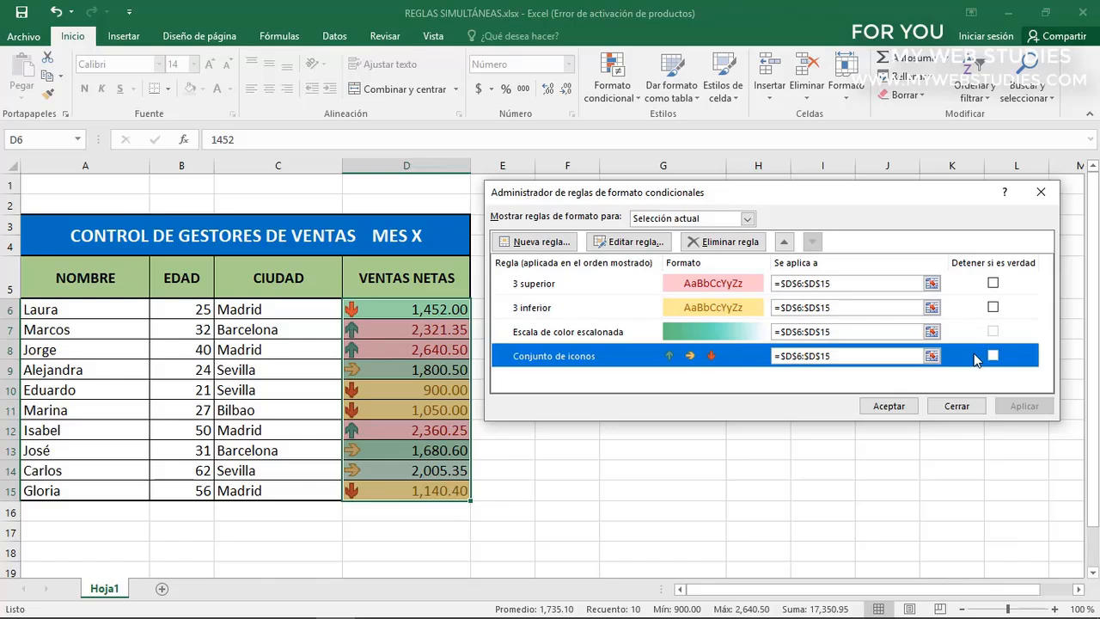
{"action": "left_click", "coordinate": [993, 286]}
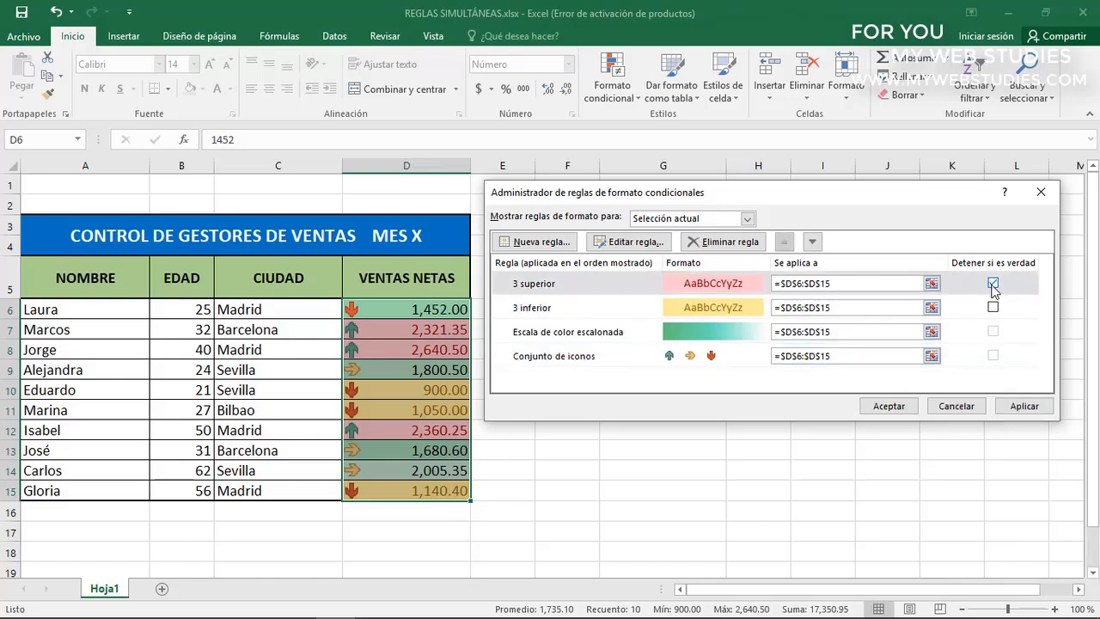
{"action": "left_click", "coordinate": [1022, 407]}
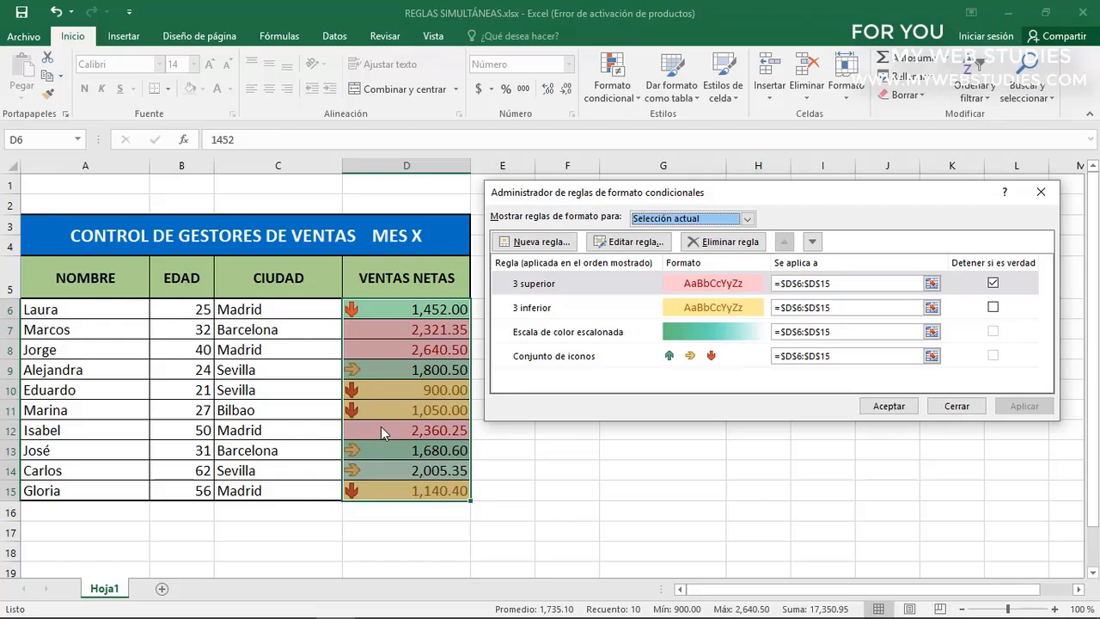
Delete the Escala de color escalonada rule from D6:D15 and accept the rule changes
{"action": "left_click", "coordinate": [593, 337]}
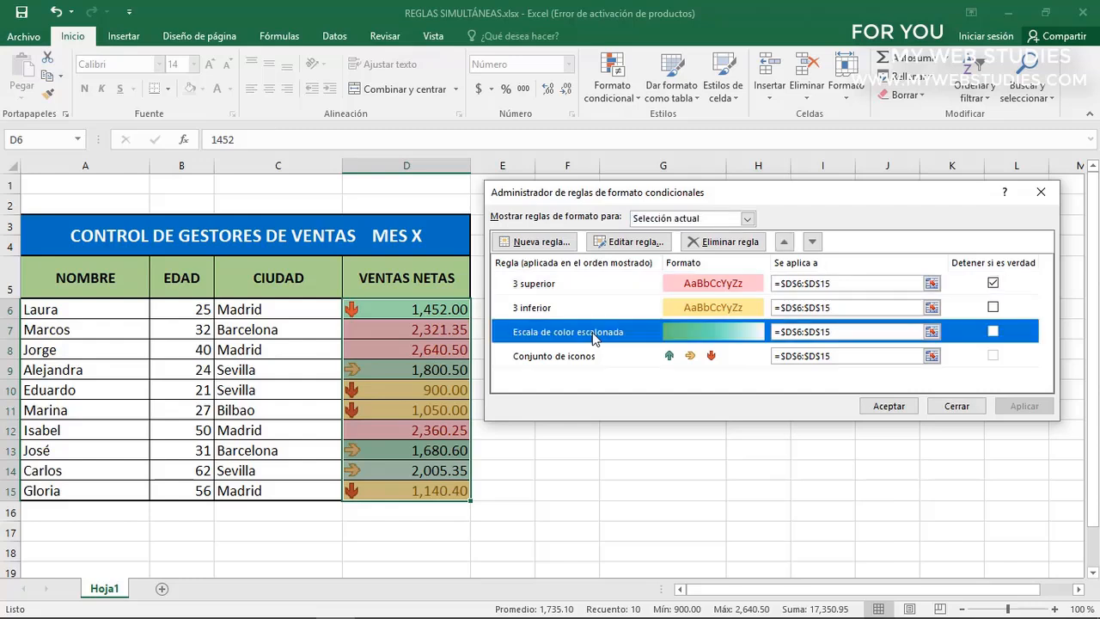
{"action": "left_click", "coordinate": [697, 247]}
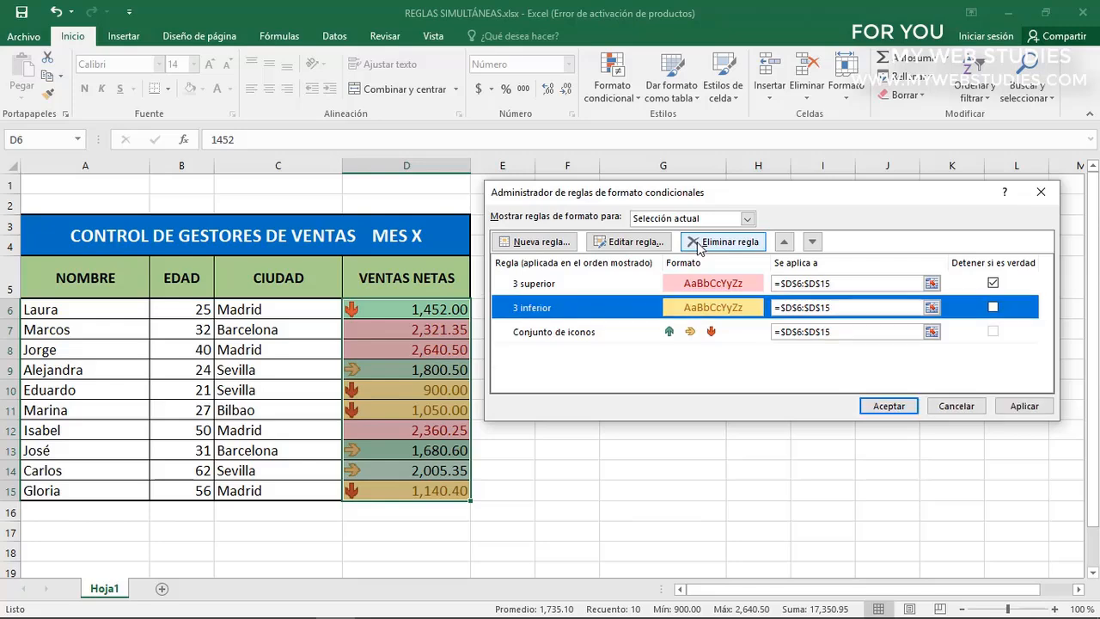
{"action": "left_click", "coordinate": [874, 409]}
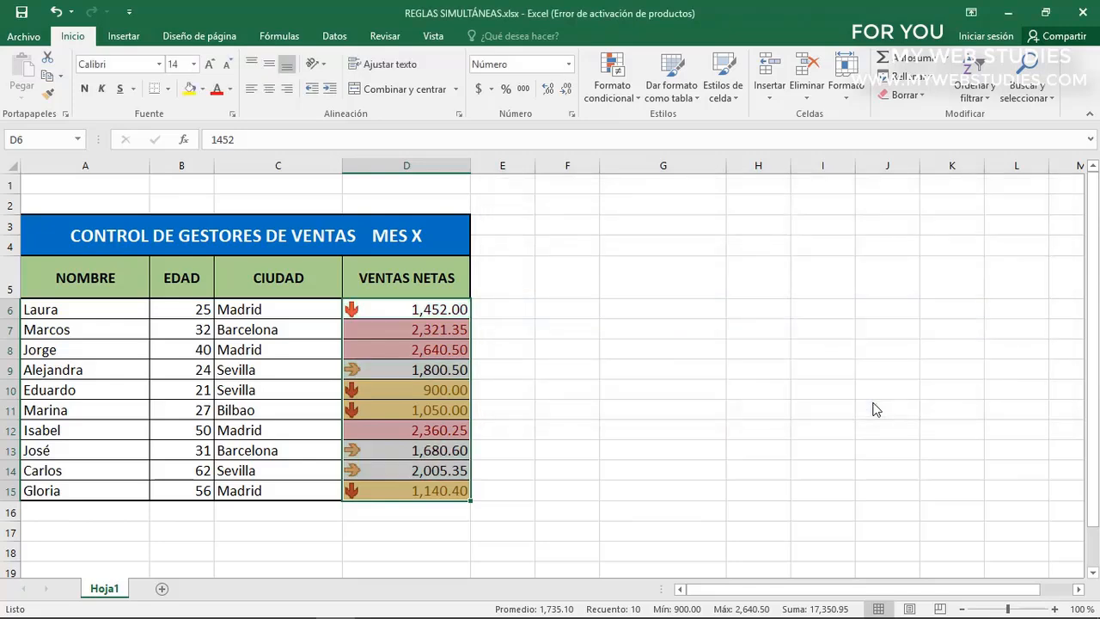
Examine the top-3 and bottom-3 VENTAS NETAS cells with the color scale rule removed
{"action": "left_click", "coordinate": [438, 330]}
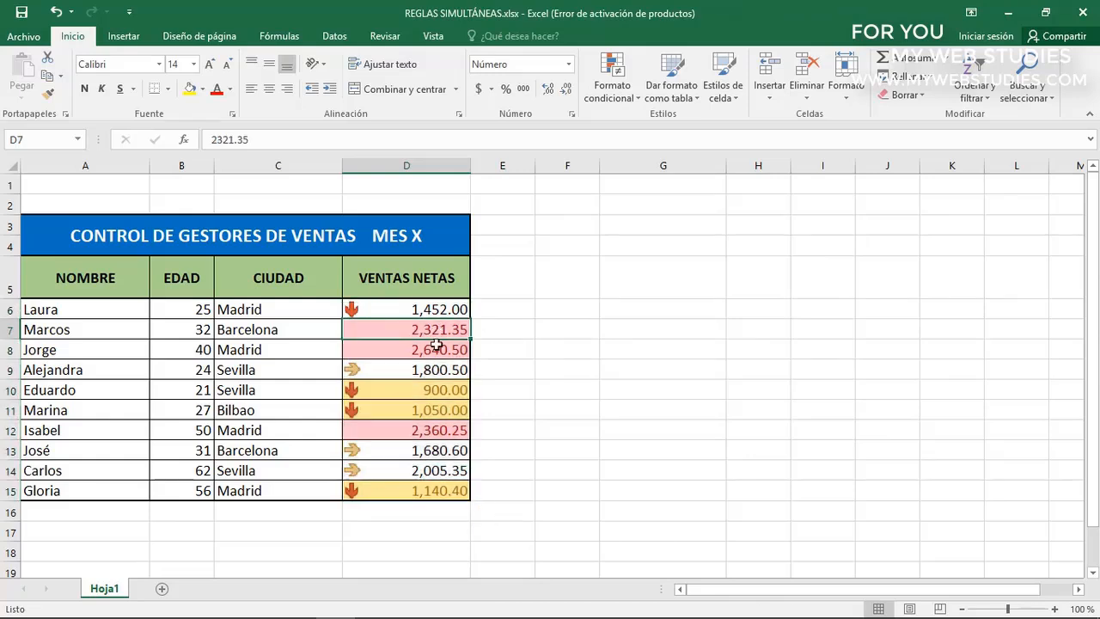
{"action": "left_click", "coordinate": [436, 347]}
{"action": "left_click", "coordinate": [436, 428]}
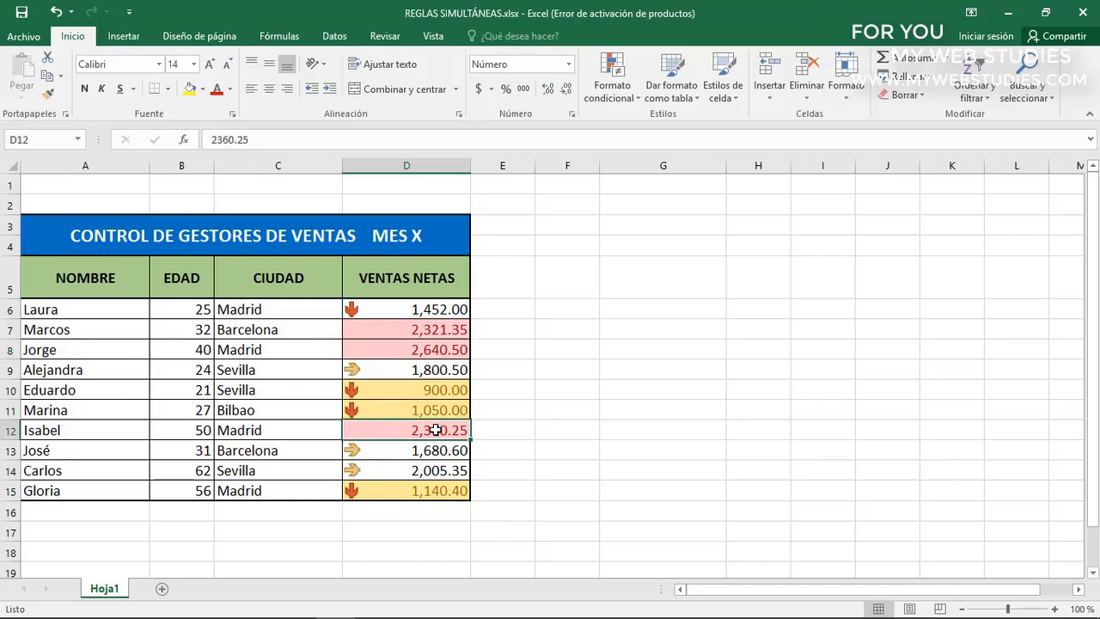
{"action": "left_click", "coordinate": [432, 391]}
{"action": "left_click", "coordinate": [432, 409]}
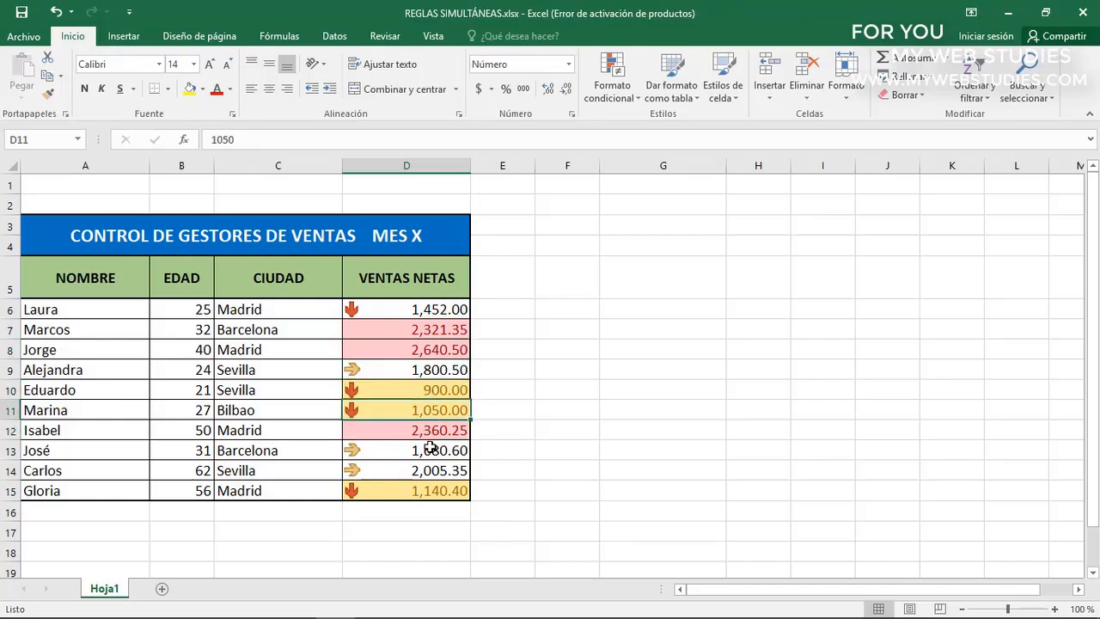
{"action": "left_click", "coordinate": [430, 489]}
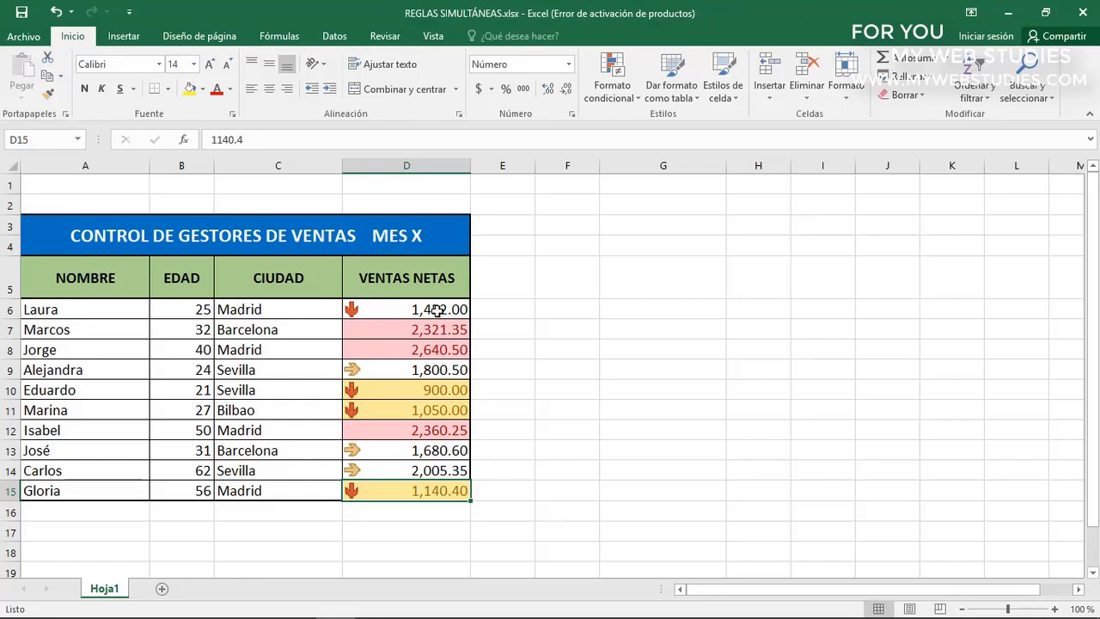
Format D6:D15 manually with bold text and the standard light blue fill
{"action": "left_click_drag", "start_coordinate": [438, 313], "coordinate": [423, 483]}
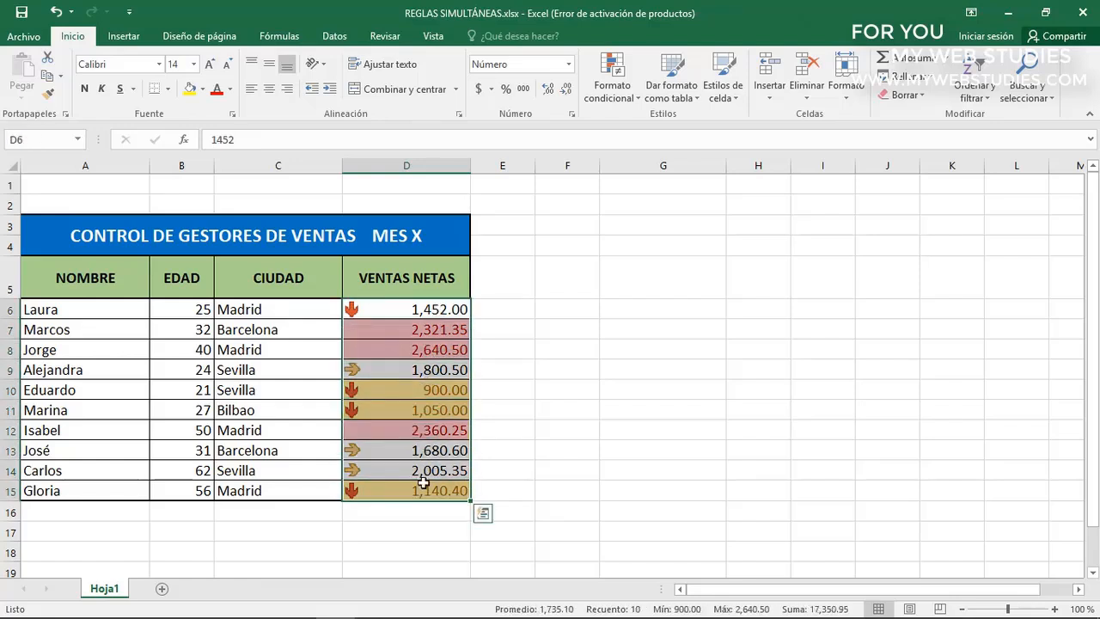
{"action": "left_click", "coordinate": [84, 90]}
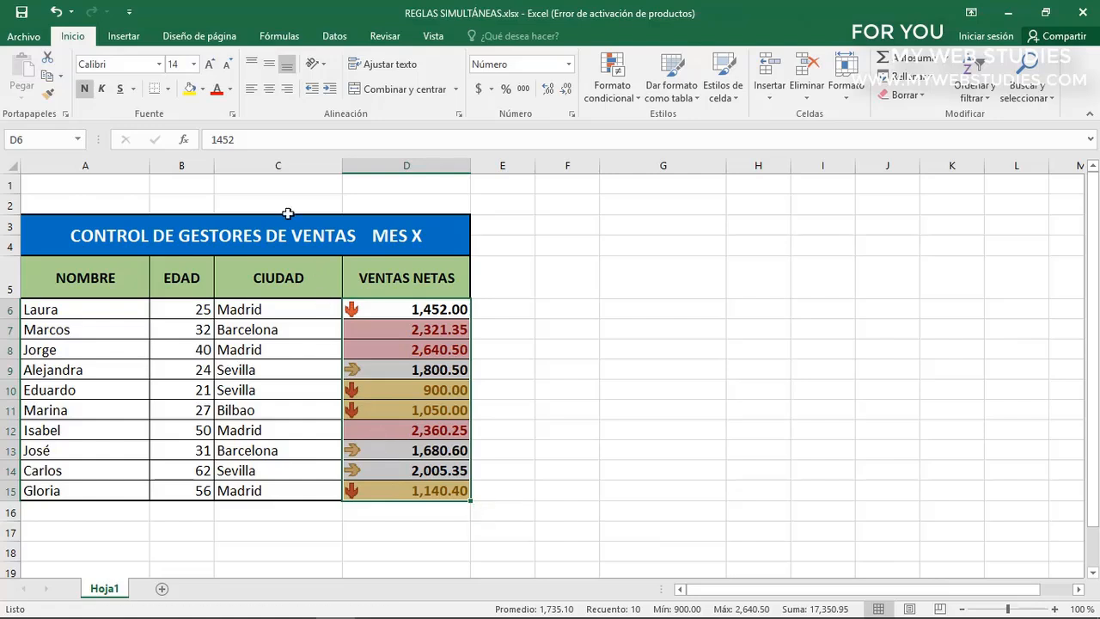
{"action": "left_click", "coordinate": [202, 89]}
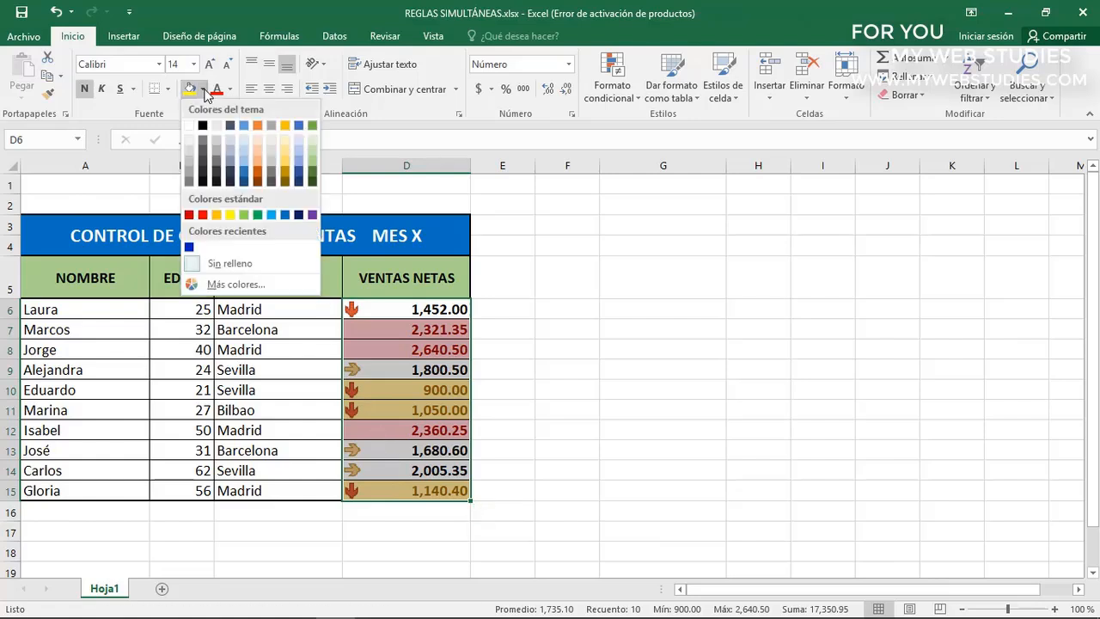
{"action": "left_click", "coordinate": [272, 215]}
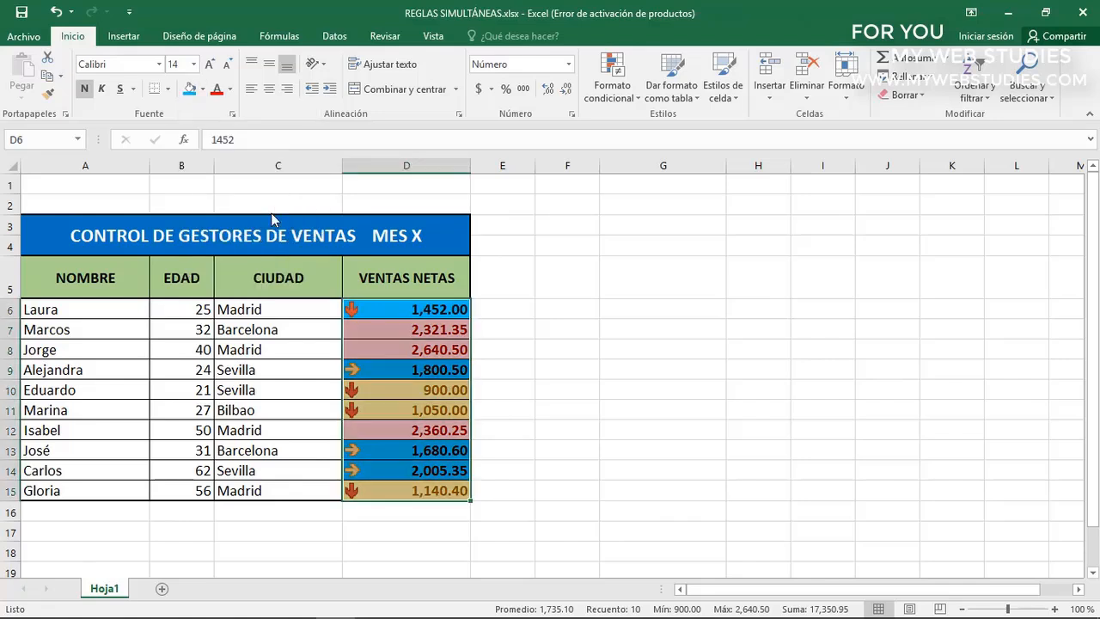
Compare the manual blue fill with the top-3 and bottom-3 conditional fills across the VENTAS NETAS cells
{"action": "left_click", "coordinate": [391, 311]}
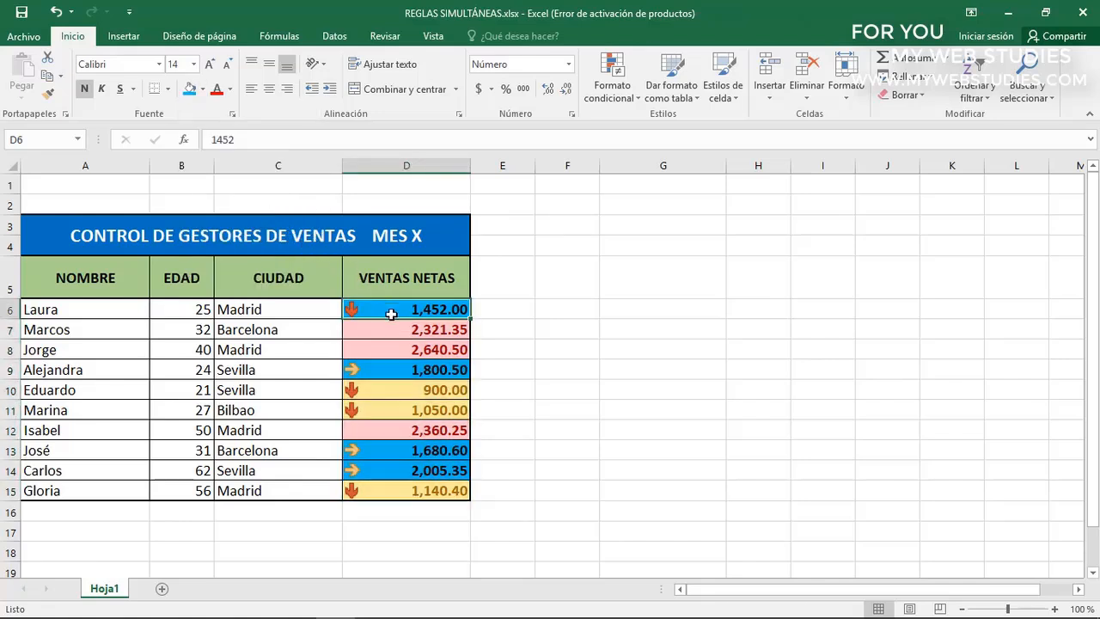
{"action": "left_click", "coordinate": [390, 369]}
{"action": "left_click", "coordinate": [382, 448]}
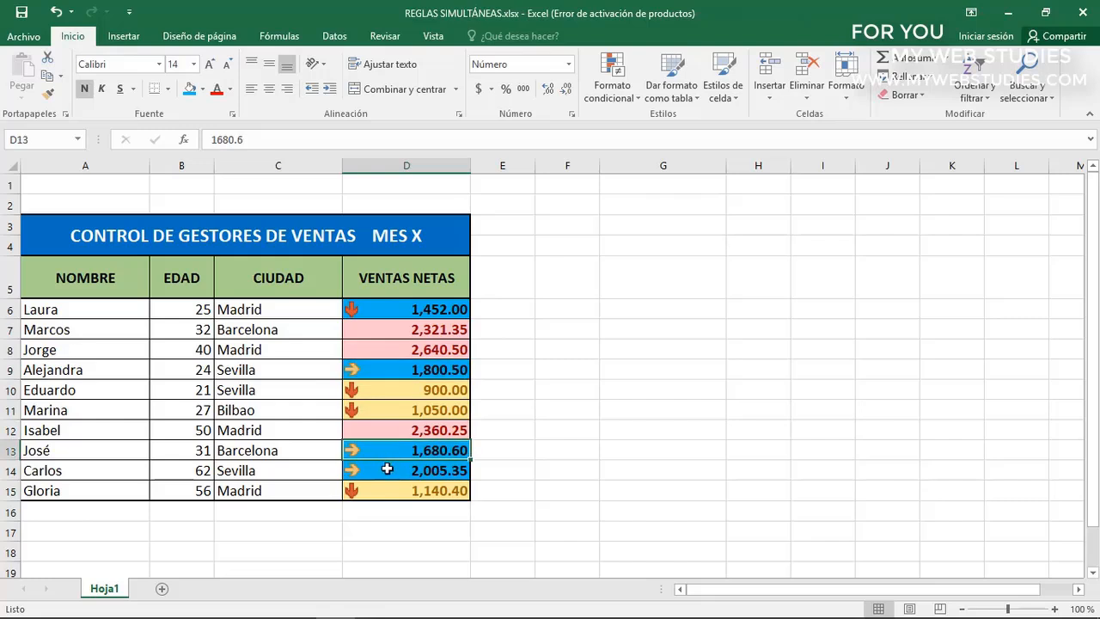
{"action": "left_click", "coordinate": [386, 469]}
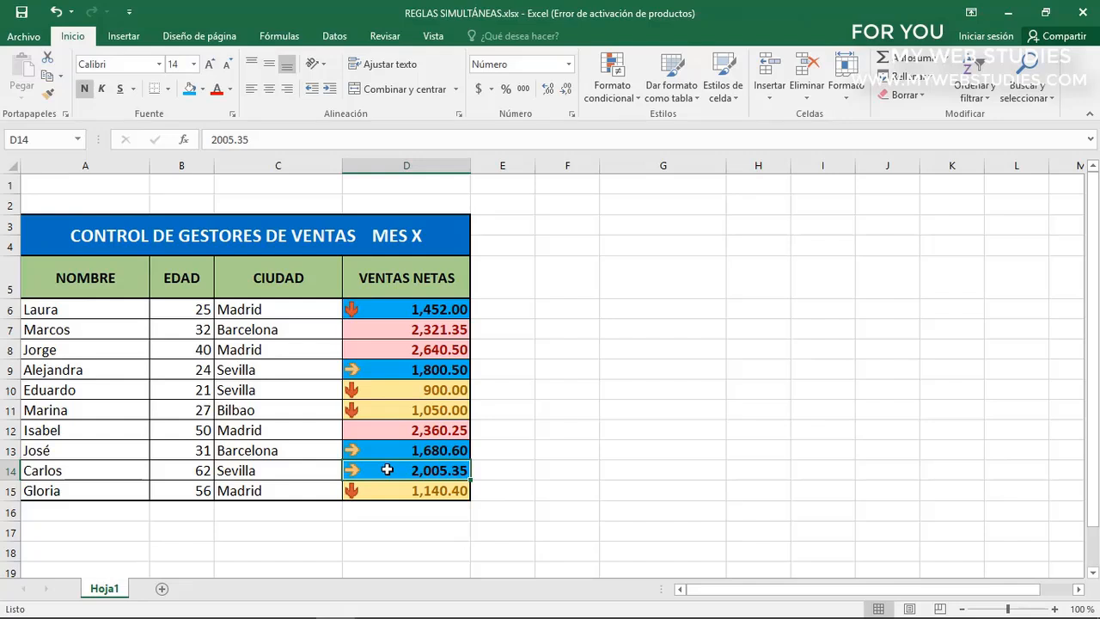
{"action": "left_click", "coordinate": [402, 330]}
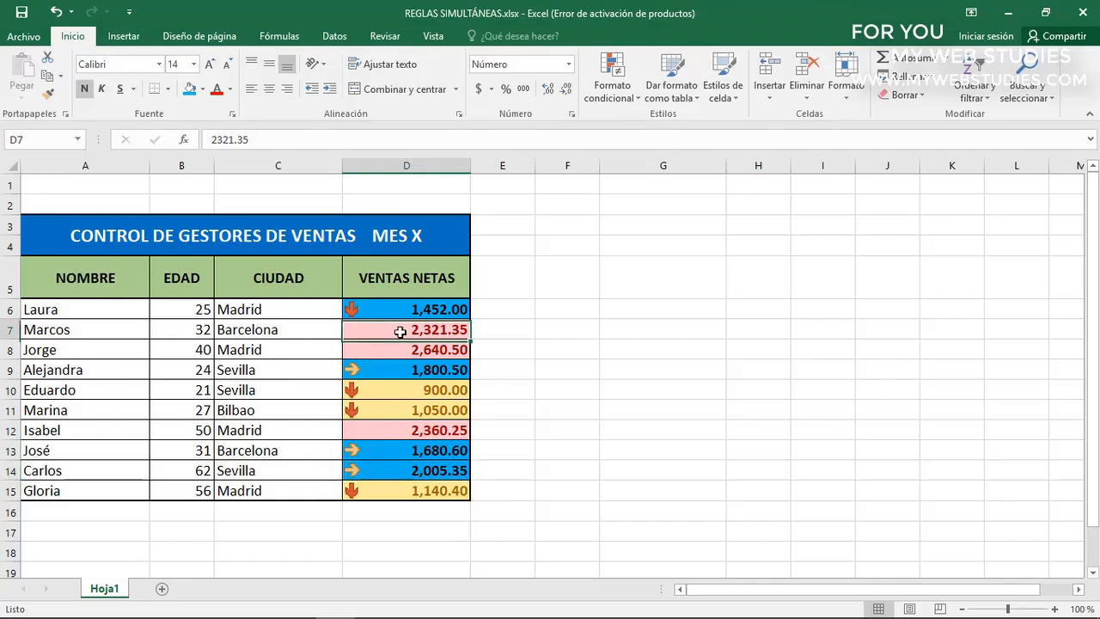
{"action": "left_click", "coordinate": [400, 345]}
{"action": "left_click", "coordinate": [395, 432]}
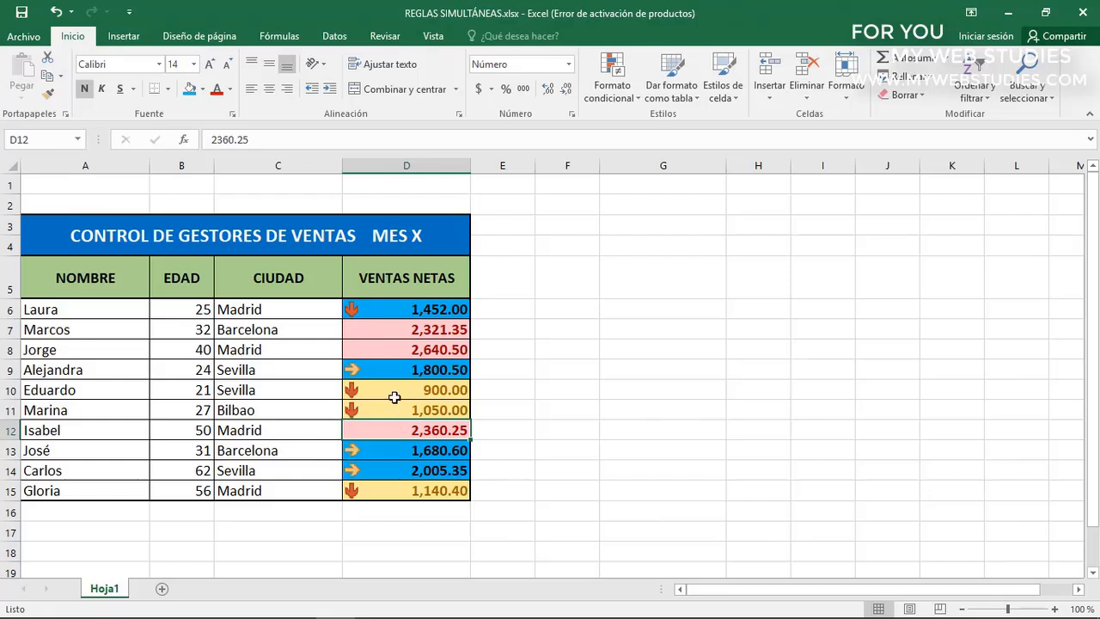
{"action": "left_click", "coordinate": [393, 392]}
{"action": "left_click", "coordinate": [389, 409]}
{"action": "left_click", "coordinate": [386, 490]}
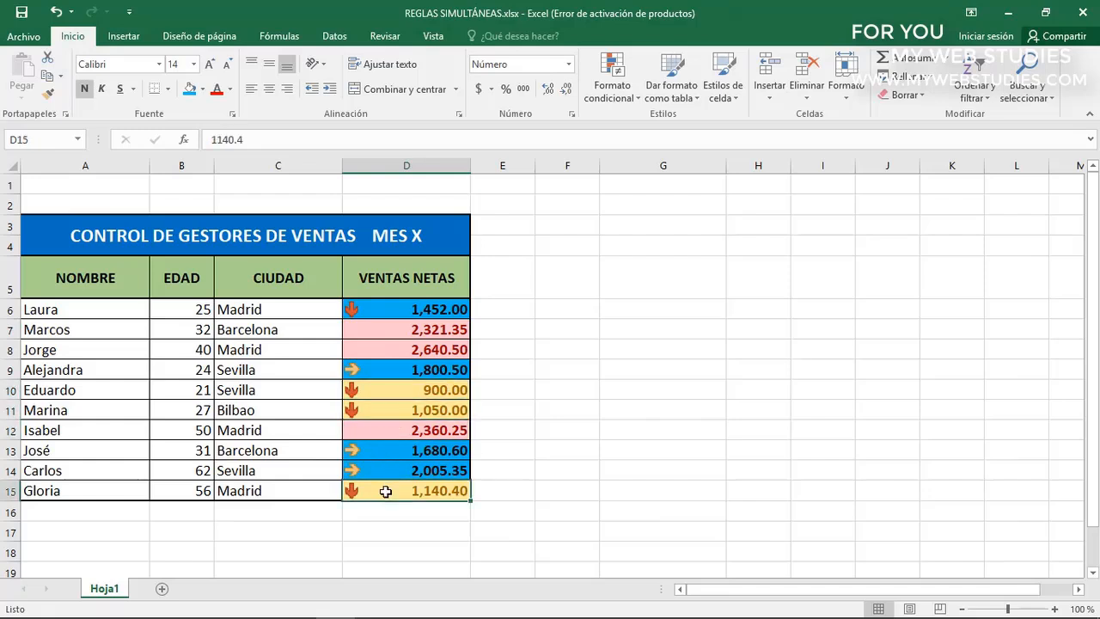